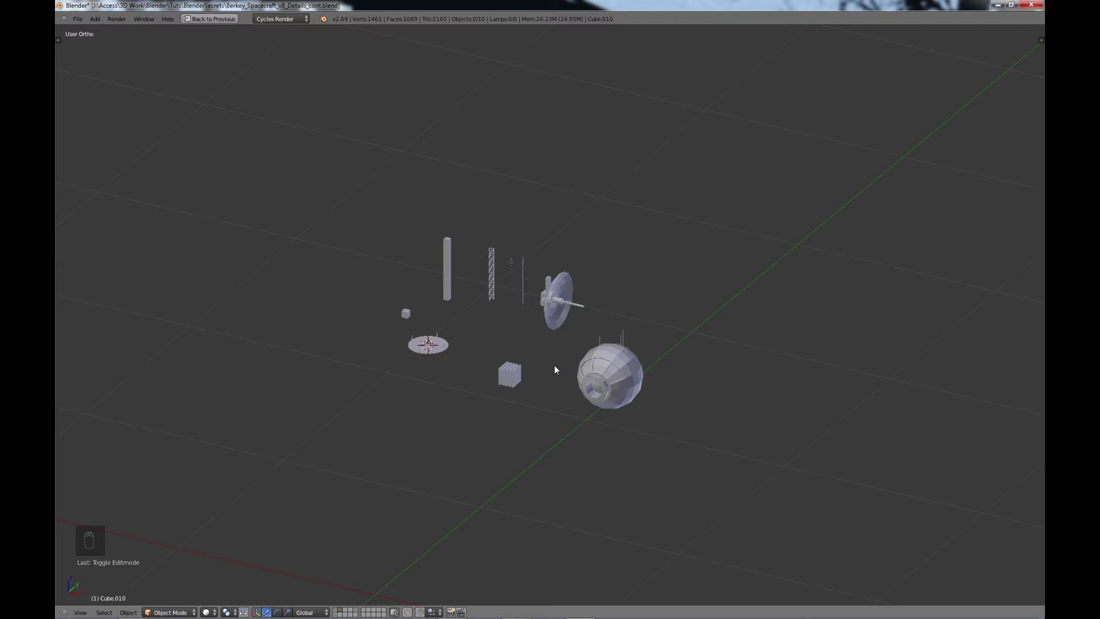
pyautogui.moveTo(514, 420); pyautogui.dragTo(500, 410, button='middle')
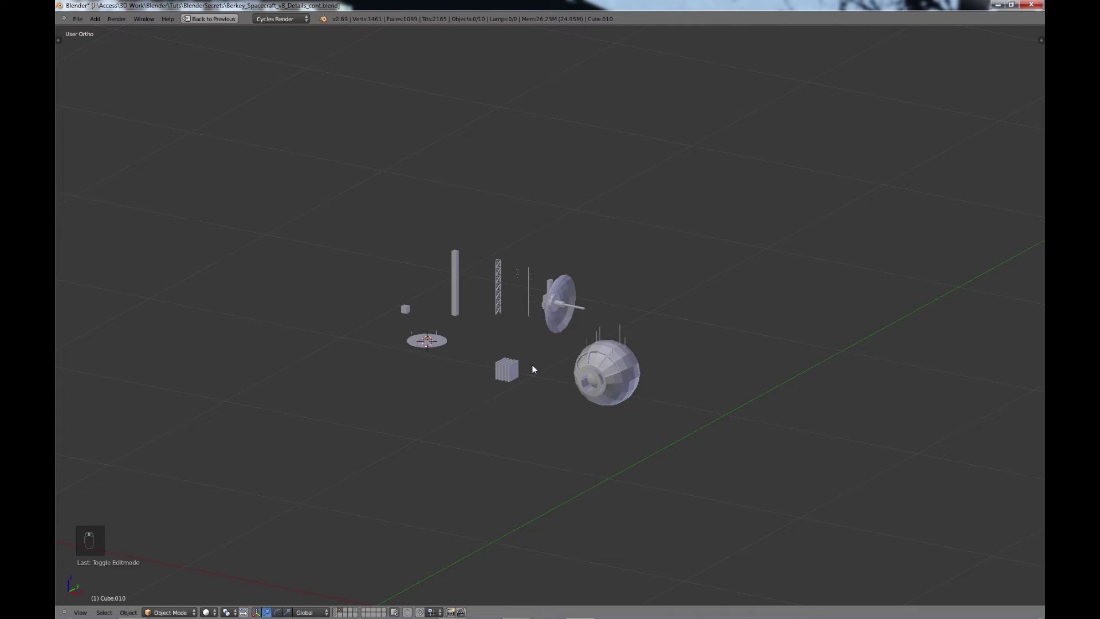
pyautogui.moveTo(502, 357); pyautogui.dragTo(495, 333, button='middle')
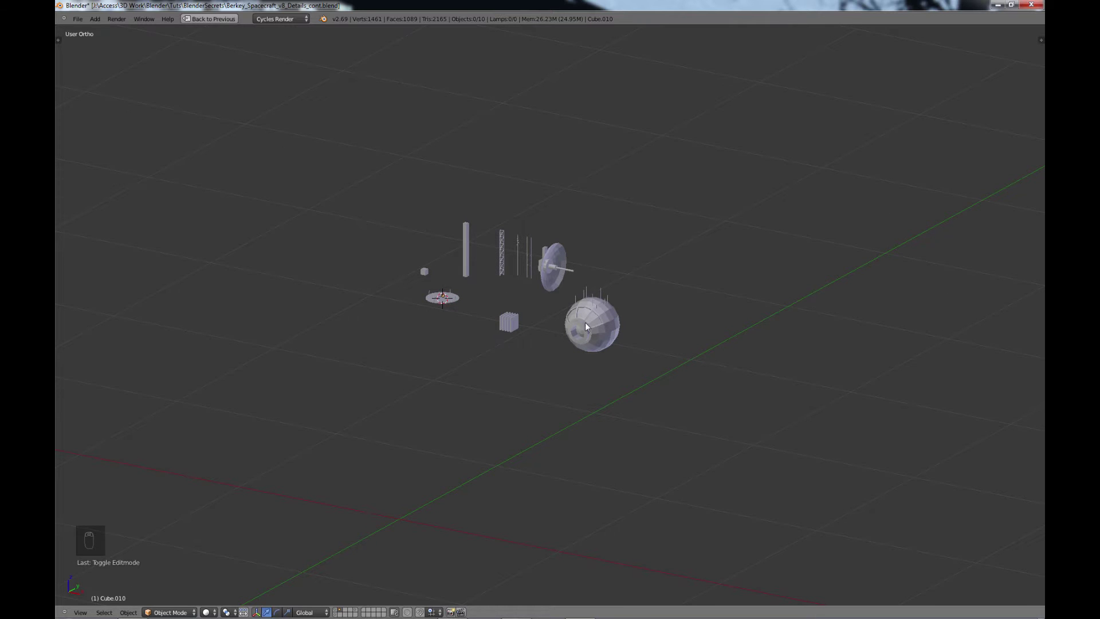
pyautogui.keyDown('shift'); pyautogui.moveTo(522, 315); pyautogui.dragTo(514, 353, button='middle'); pyautogui.keyUp('shift')
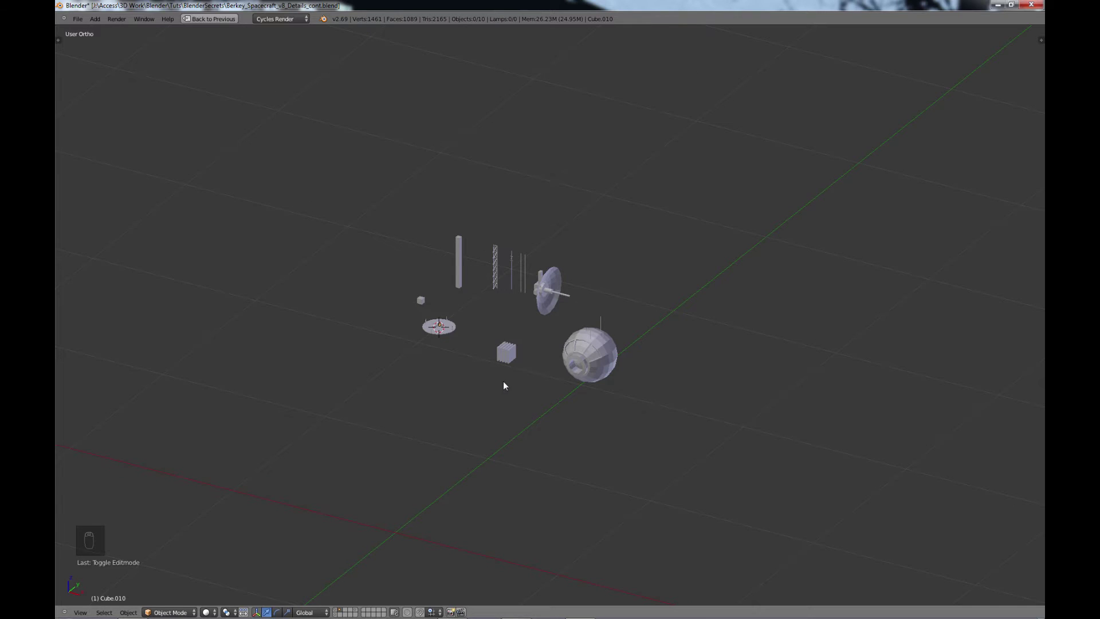
# Step: Restore the multi-pane layout and show only the layer that holds the spacecraft hull
pyautogui.hotkey('ctrl', 'Up')
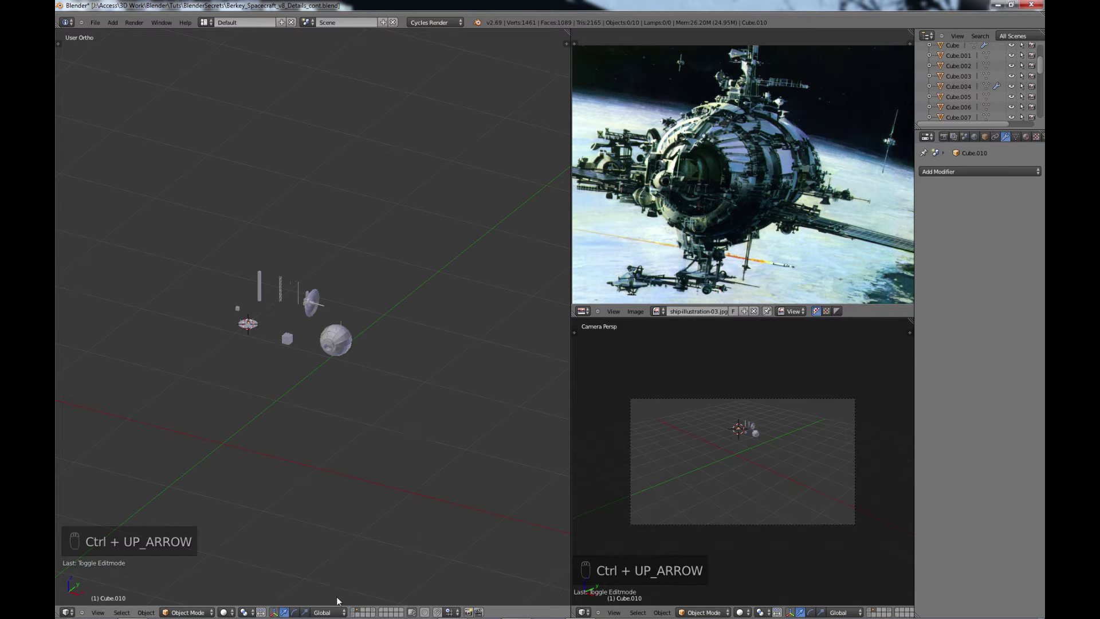
pyautogui.click(353, 612)
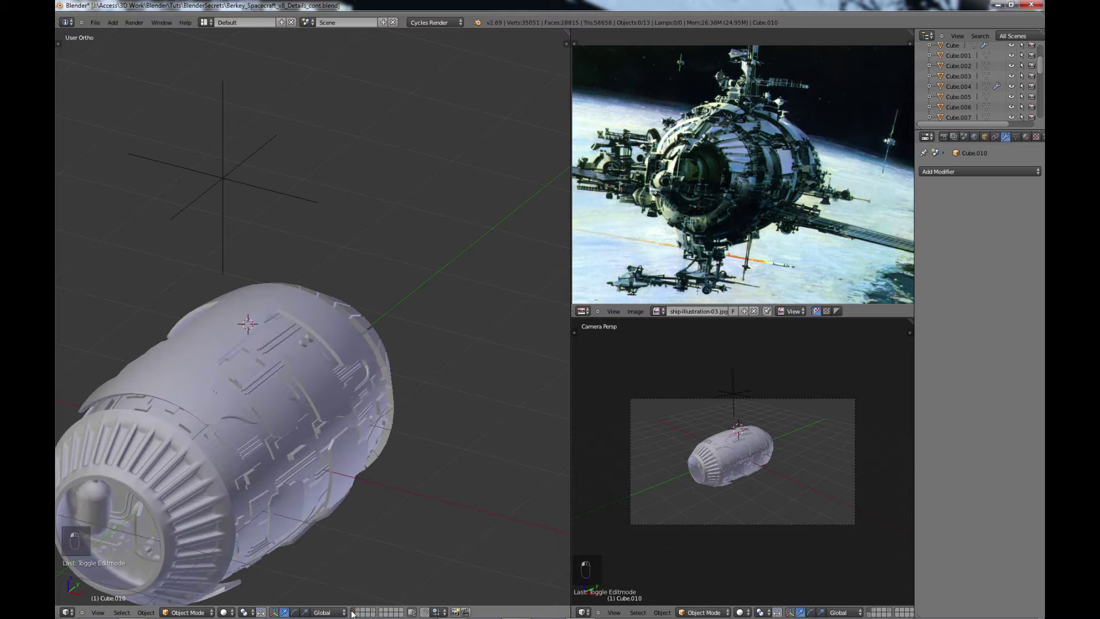
pyautogui.moveTo(286, 482); pyautogui.dragTo(514, 356, button='middle')
pyautogui.moveTo(498, 308); pyautogui.dragTo(509, 352, button='middle')
pyautogui.moveTo(191, 369); pyautogui.dragTo(292, 369, button='middle')
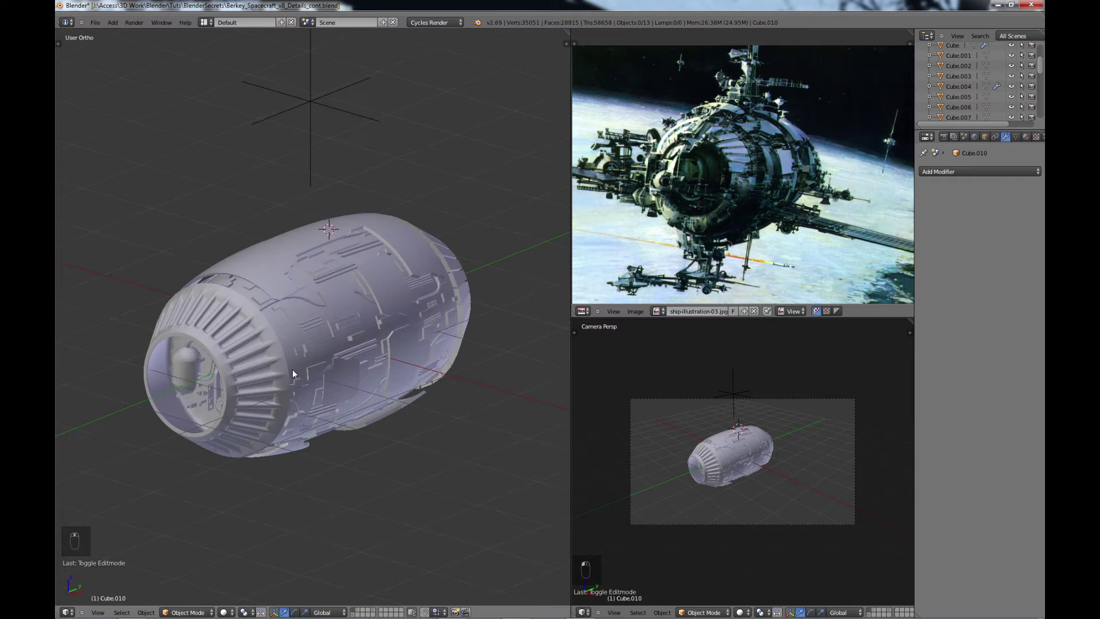
# Step: Move the front hull section to layer 20, briefly display that layer, and return to showing only the main hull layer
pyautogui.rightClick(245, 366)
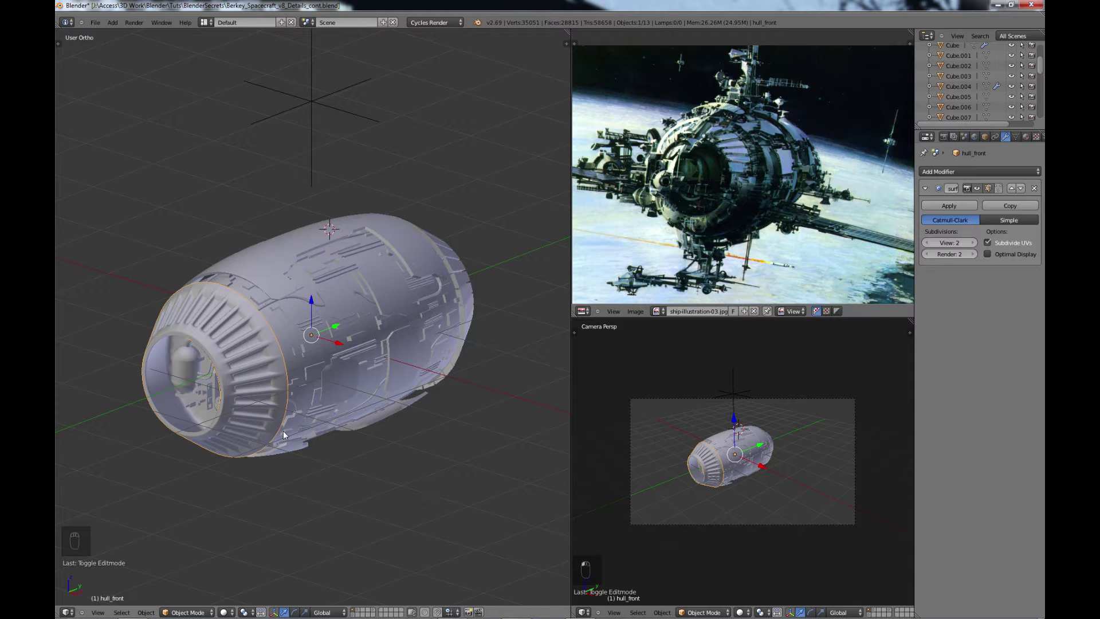
pyautogui.press('m')
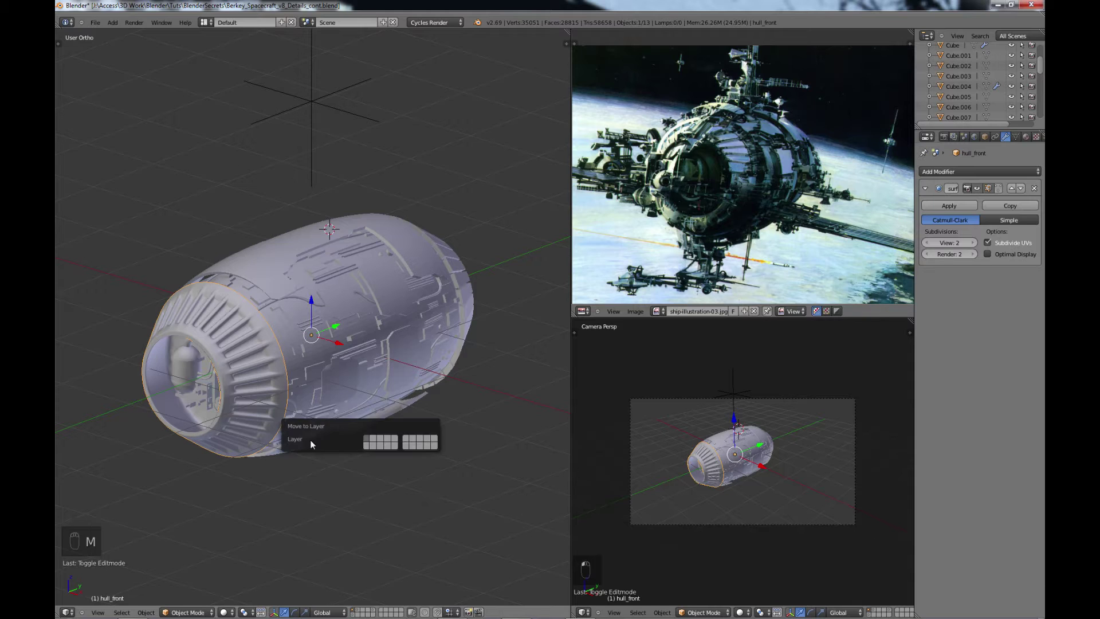
pyautogui.press('m')
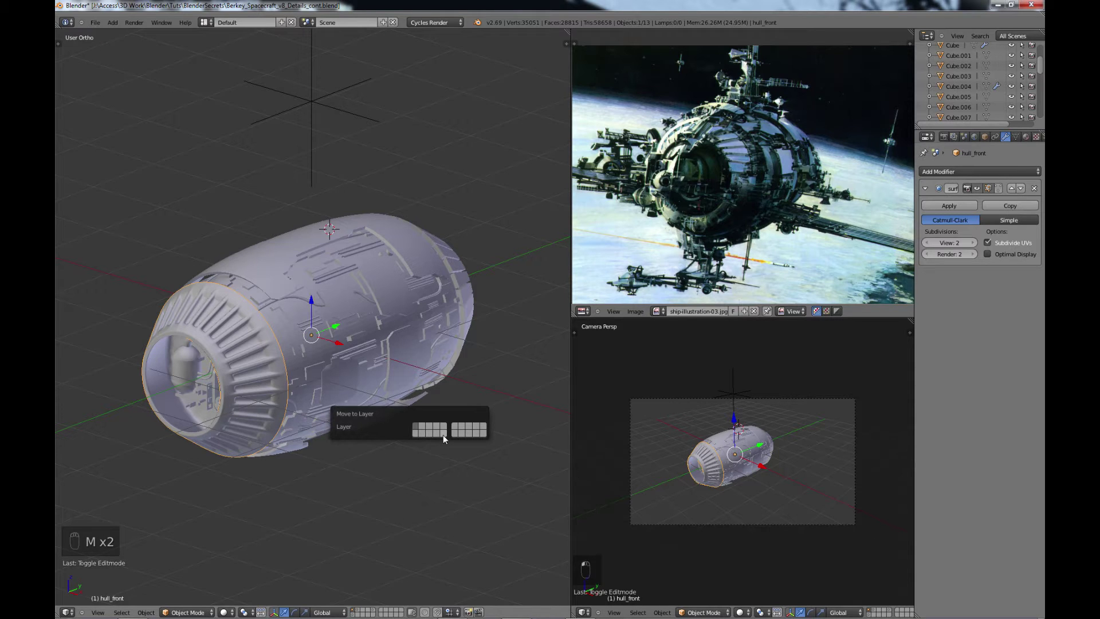
pyautogui.click(483, 432)
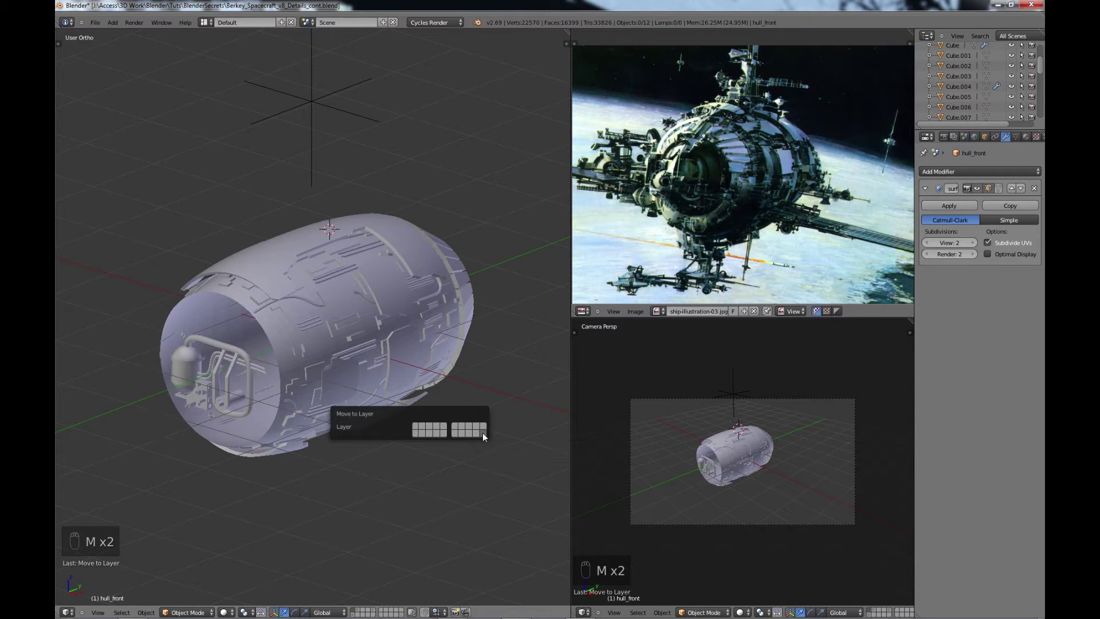
pyautogui.moveTo(388, 417); pyautogui.dragTo(377, 423, button='middle')
pyautogui.keyDown('shift'); pyautogui.moveTo(377, 423); pyautogui.dragTo(399, 452, button='middle'); pyautogui.keyUp('shift')
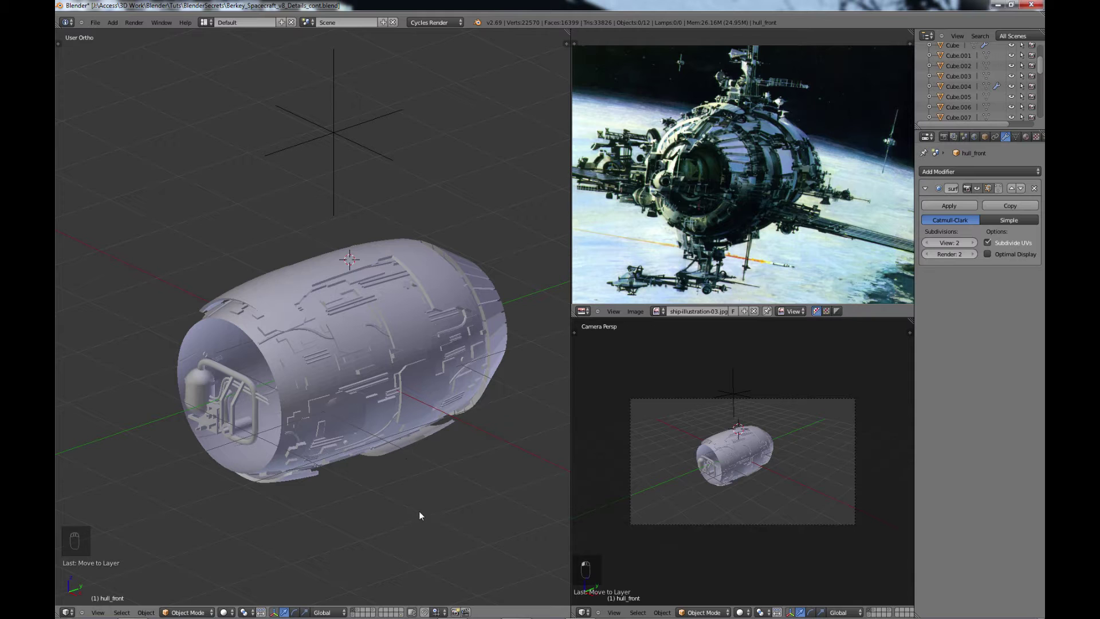
pyautogui.keyDown('shift'); pyautogui.click(400, 615); pyautogui.keyUp('shift')
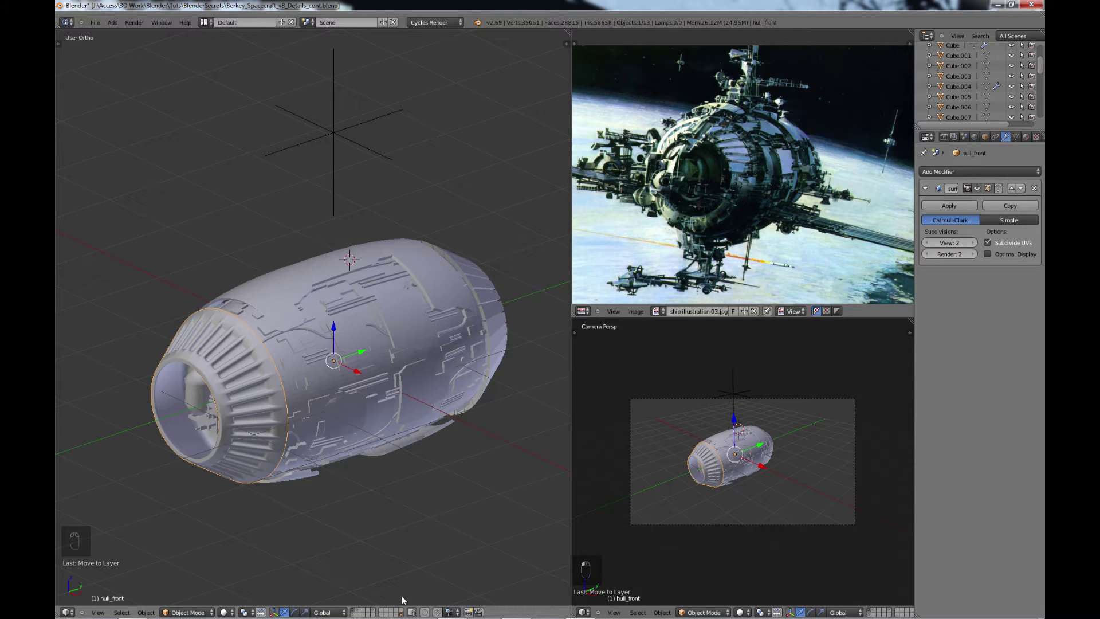
pyautogui.click(353, 609)
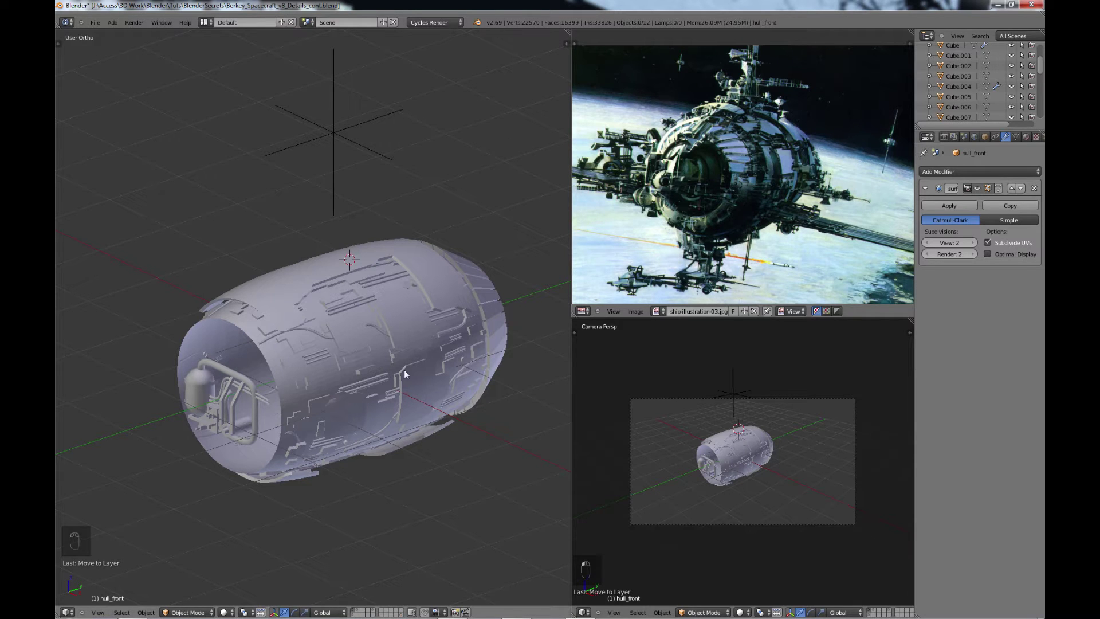
# Step: Duplicate the rear hull section and slide the copy along the Y axis to the hull's front end
pyautogui.rightClick(489, 304)
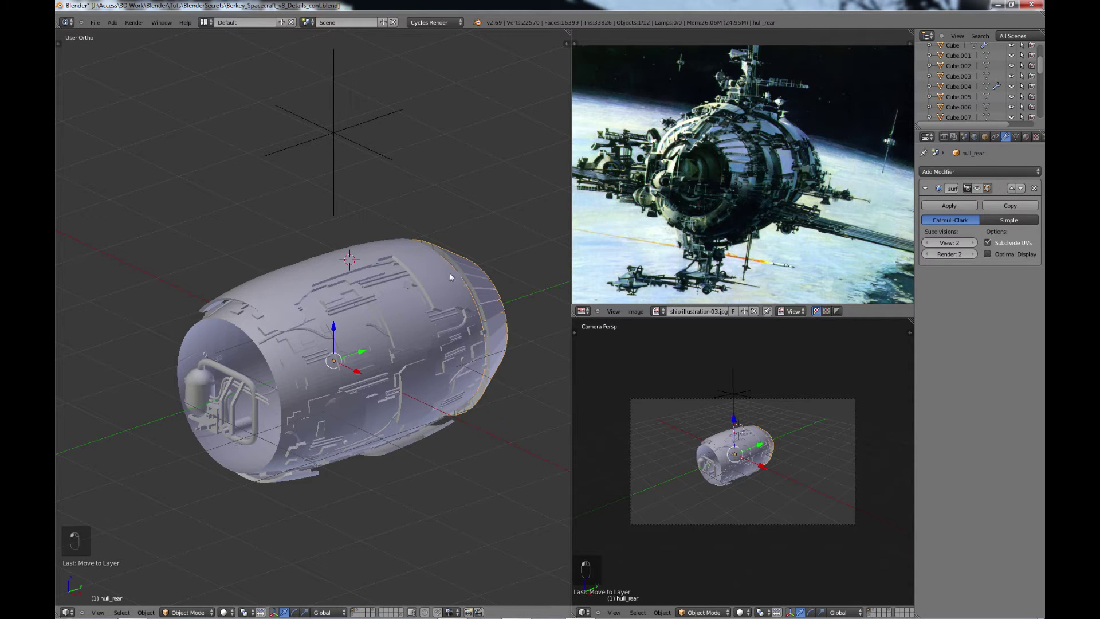
pyautogui.moveTo(412, 372)
pyautogui.mouseDown(button='middle')
pyautogui.moveTo(378, 308)
pyautogui.moveTo(395, 367)
pyautogui.mouseUp(button='middle')
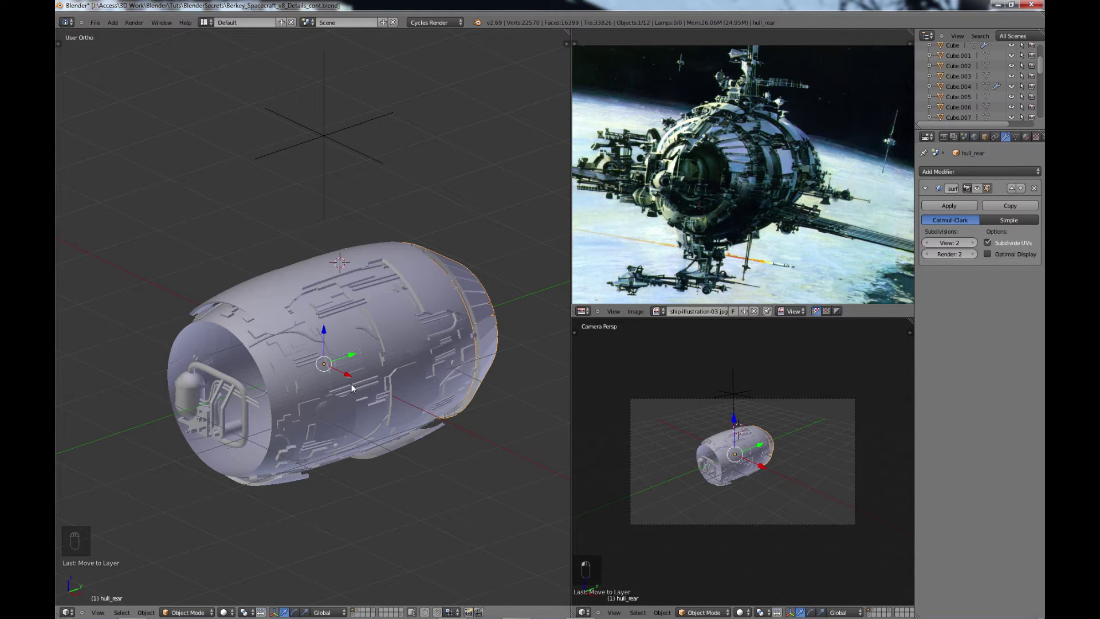
pyautogui.hotkey('shift', 'd')
pyautogui.press('y')
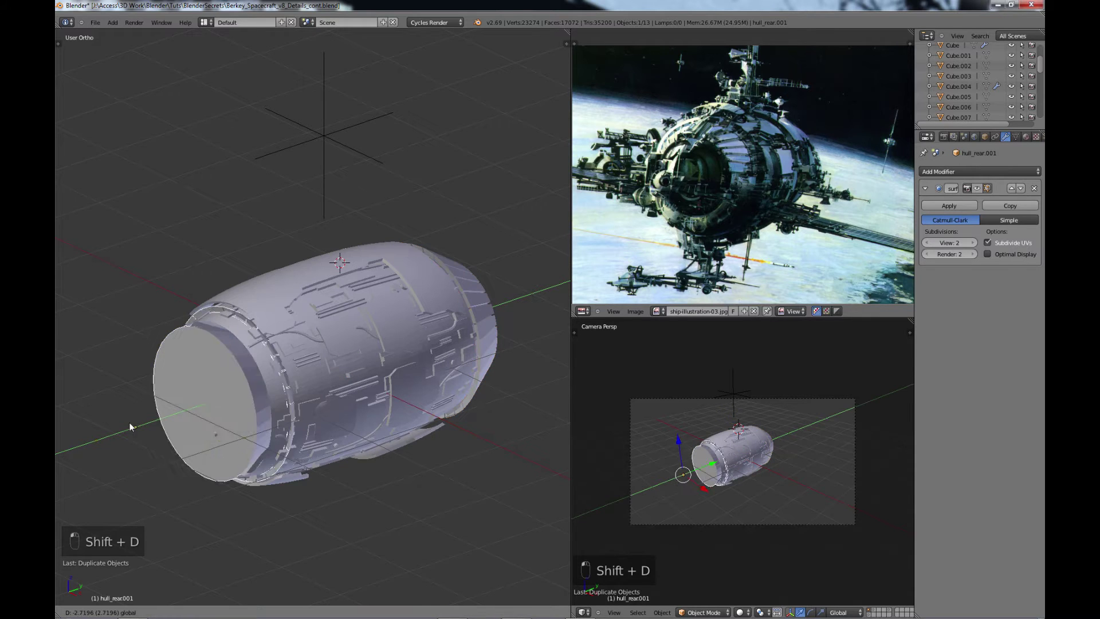
pyautogui.click(126, 425)
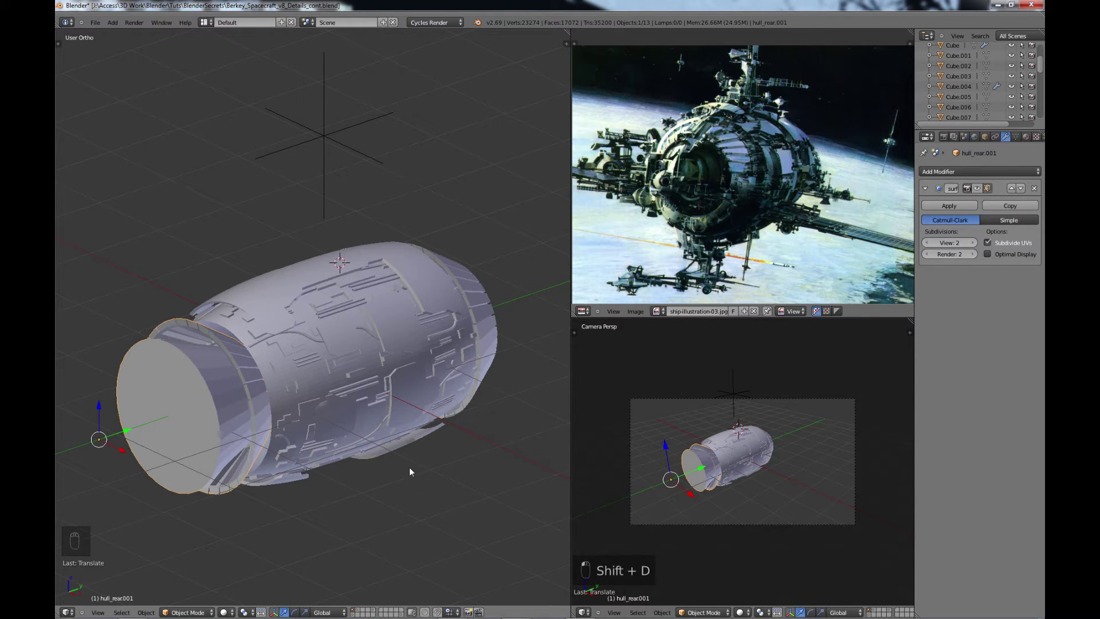
# Step: Rotate the copied hull section 180° about the Z axis and move it back onto the hull's open front
pyautogui.write('rz18')
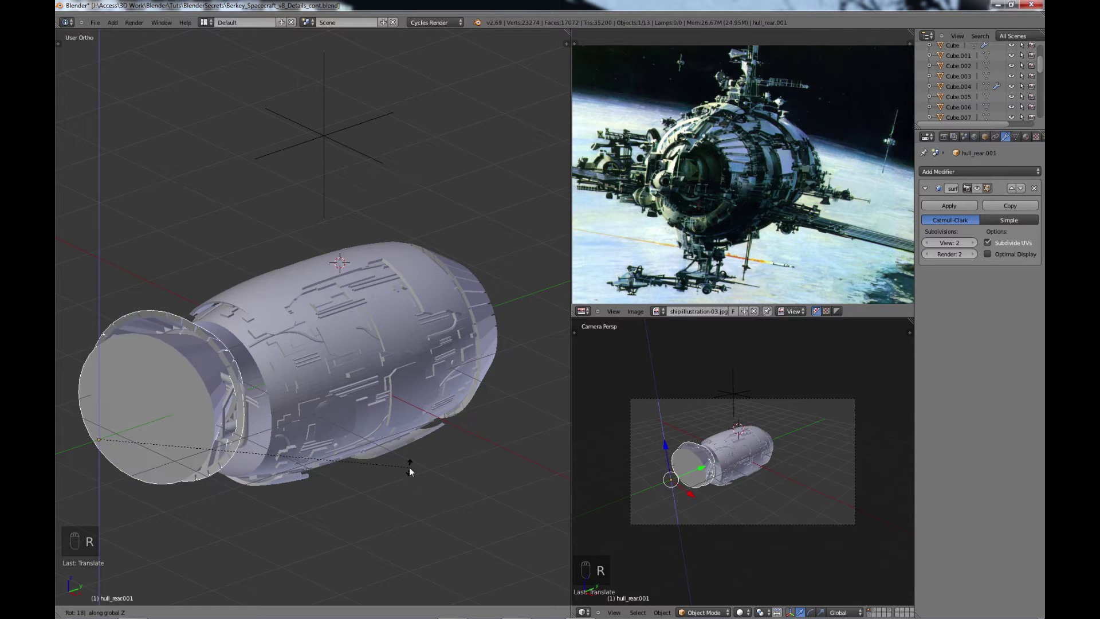
pyautogui.write('0')
pyautogui.press('Return')
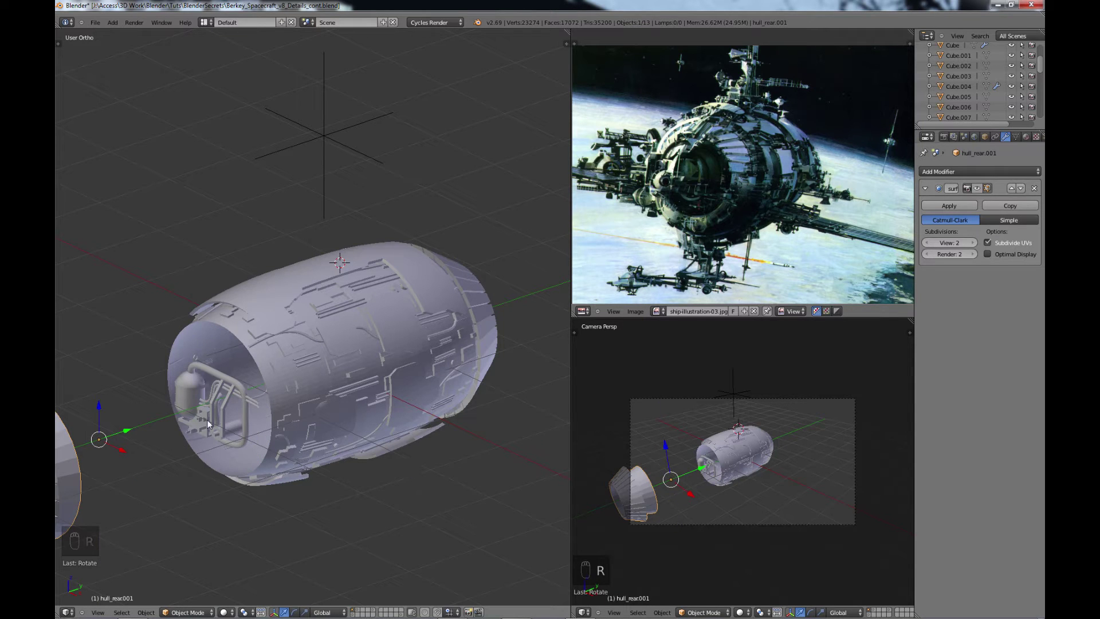
pyautogui.press('g')
pyautogui.click(336, 392)
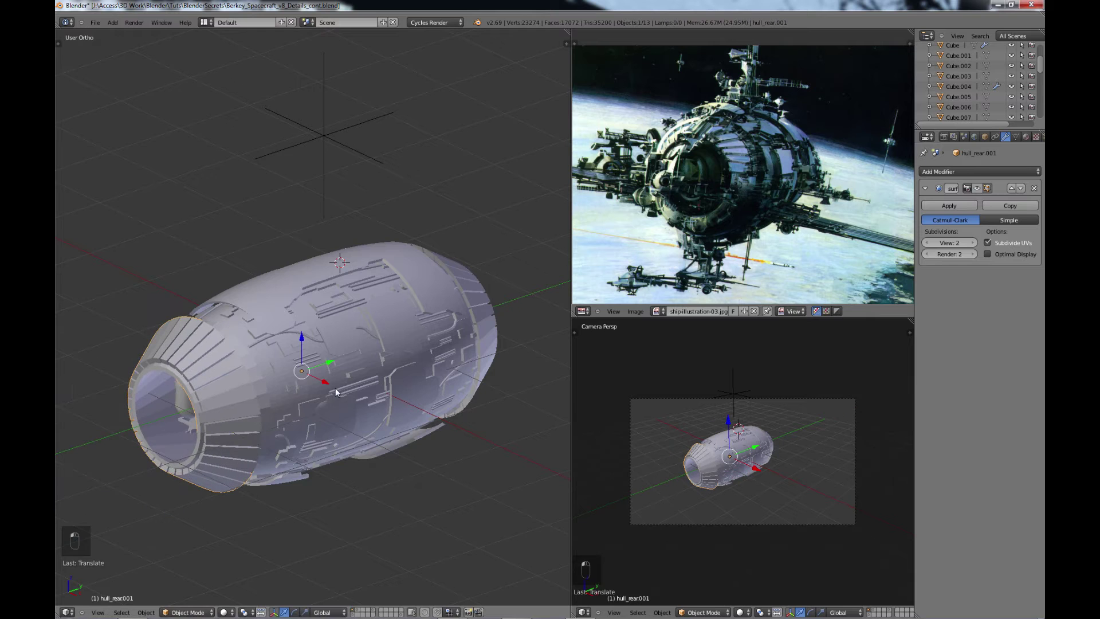
# Step: In the right side view, shift the copied section along the Y axis until it meets the center hull
pyautogui.press('KP_3')
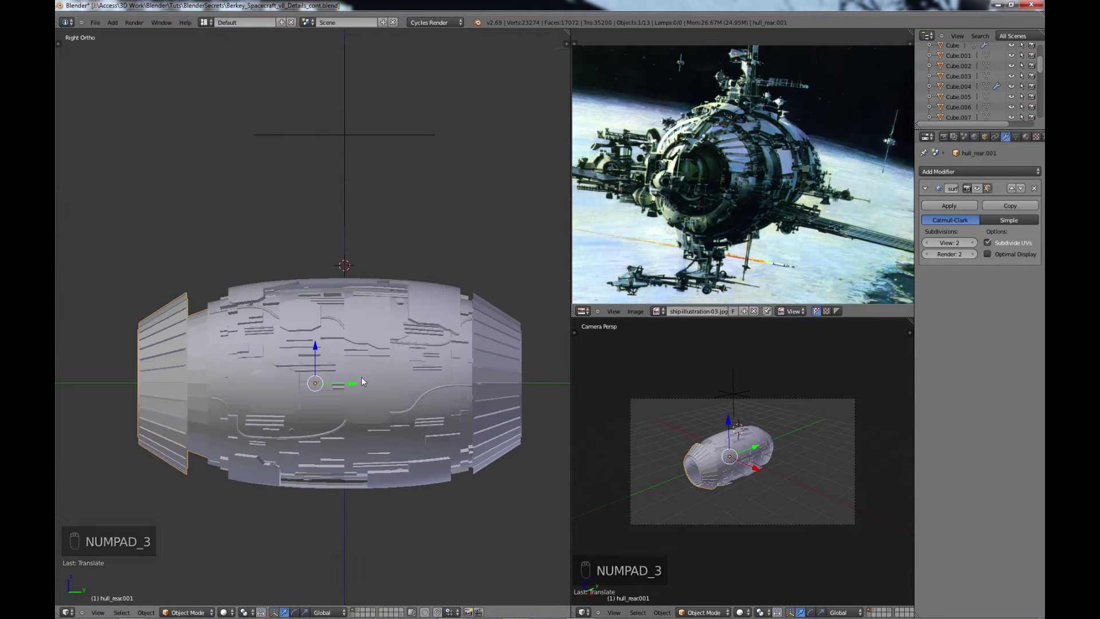
pyautogui.click(362, 379)
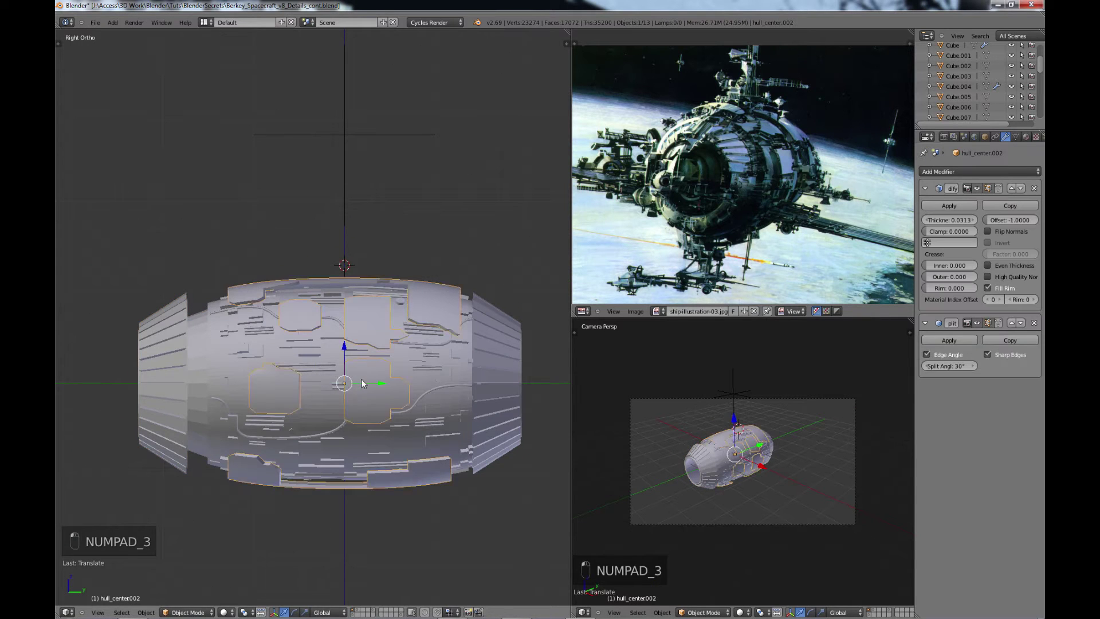
pyautogui.click(206, 347)
pyautogui.moveTo(354, 382); pyautogui.dragTo(381, 374)
# Step: Deselect everything, show only the layer with the small detail parts, and maximize the 3D view
pyautogui.scroll(-2, 310, 378)
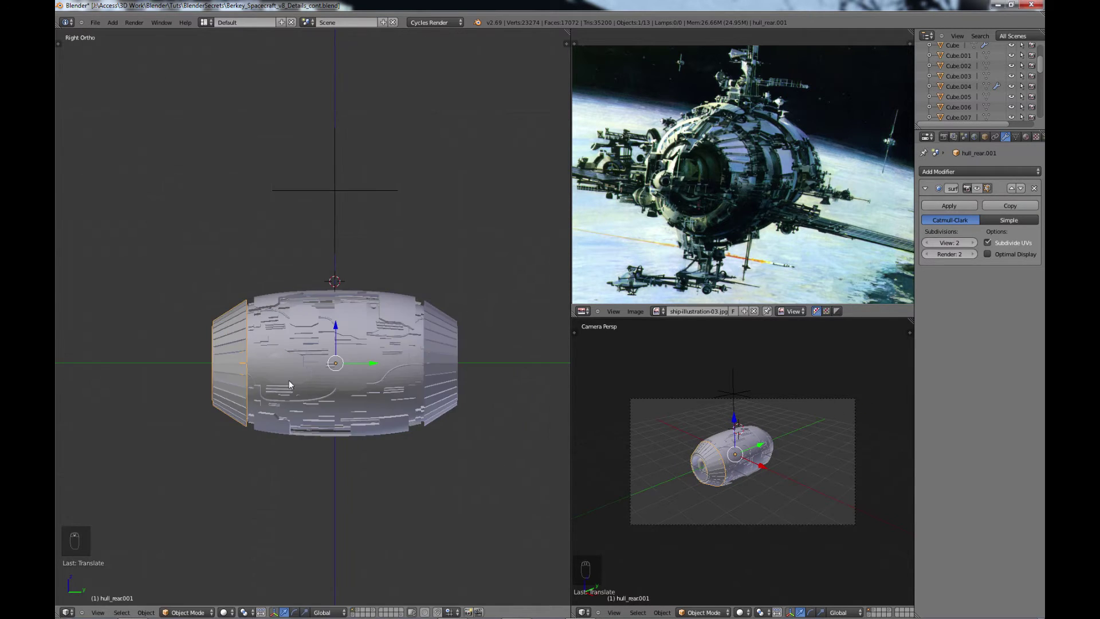
pyautogui.moveTo(289, 380); pyautogui.dragTo(377, 566, button='middle')
pyautogui.press('a')
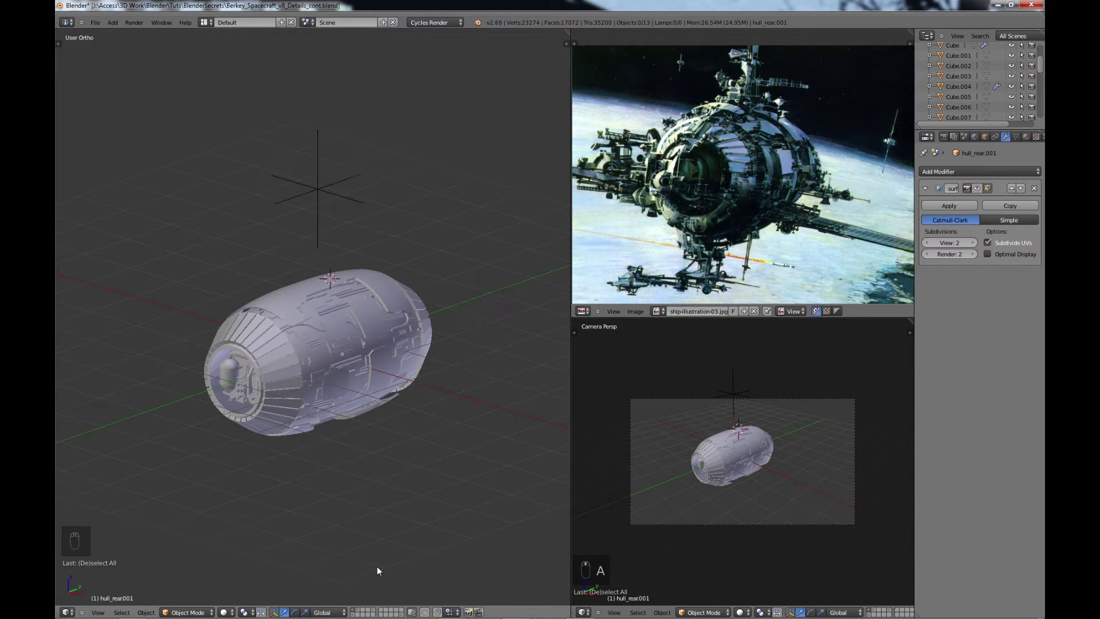
pyautogui.click(357, 612)
pyautogui.scroll(4, 363, 415)
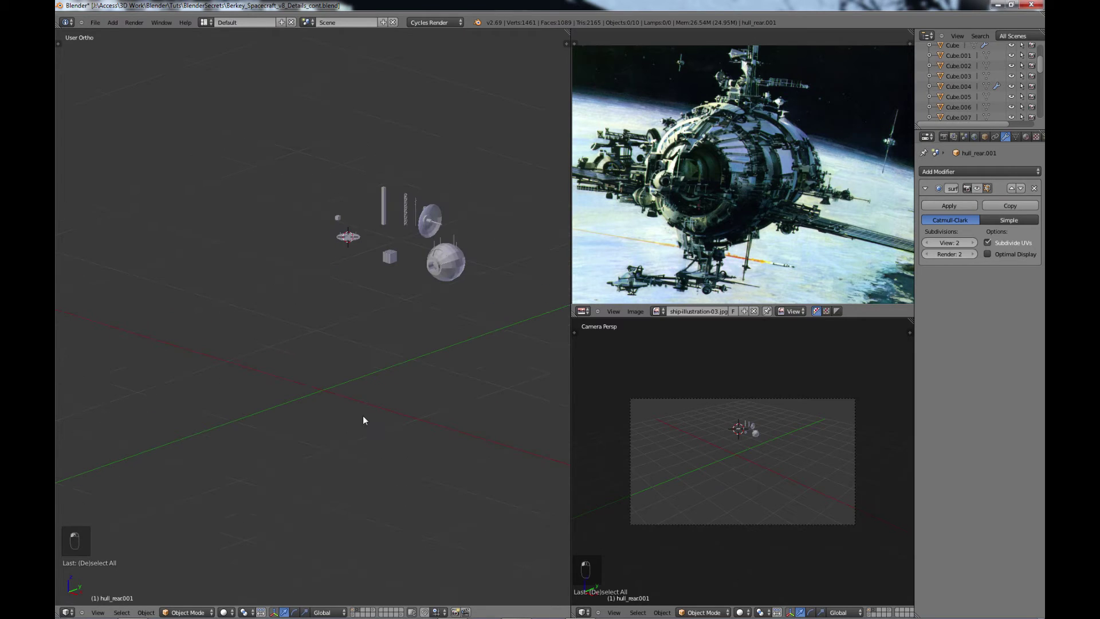
pyautogui.hotkey('ctrl', 'Up')
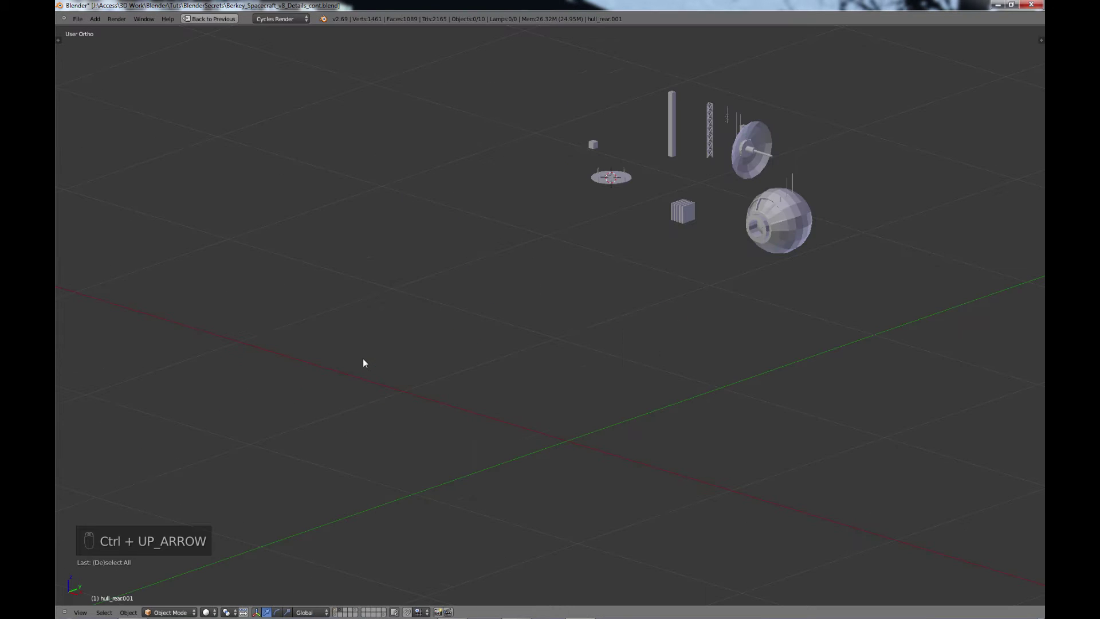
pyautogui.keyDown('shift'); pyautogui.moveTo(704, 204); pyautogui.dragTo(475, 319, button='middle'); pyautogui.keyUp('shift')
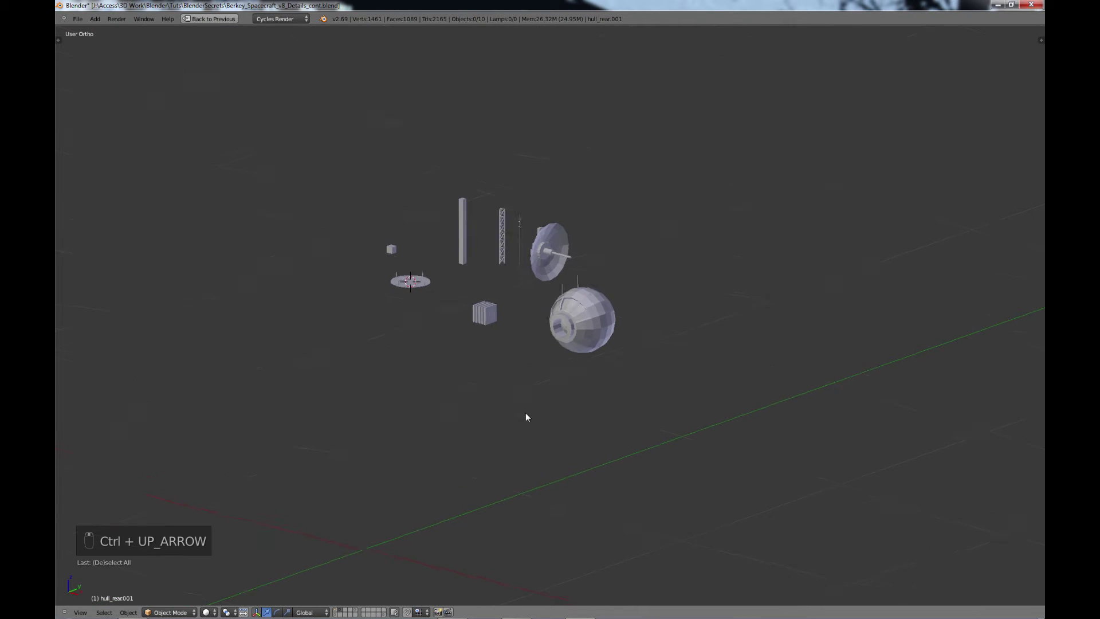
pyautogui.scroll(2, 510, 315)
pyautogui.moveTo(452, 294); pyautogui.dragTo(506, 341, button='middle')
pyautogui.scroll(2, 522, 320)
pyautogui.scroll(-2, 522, 320)
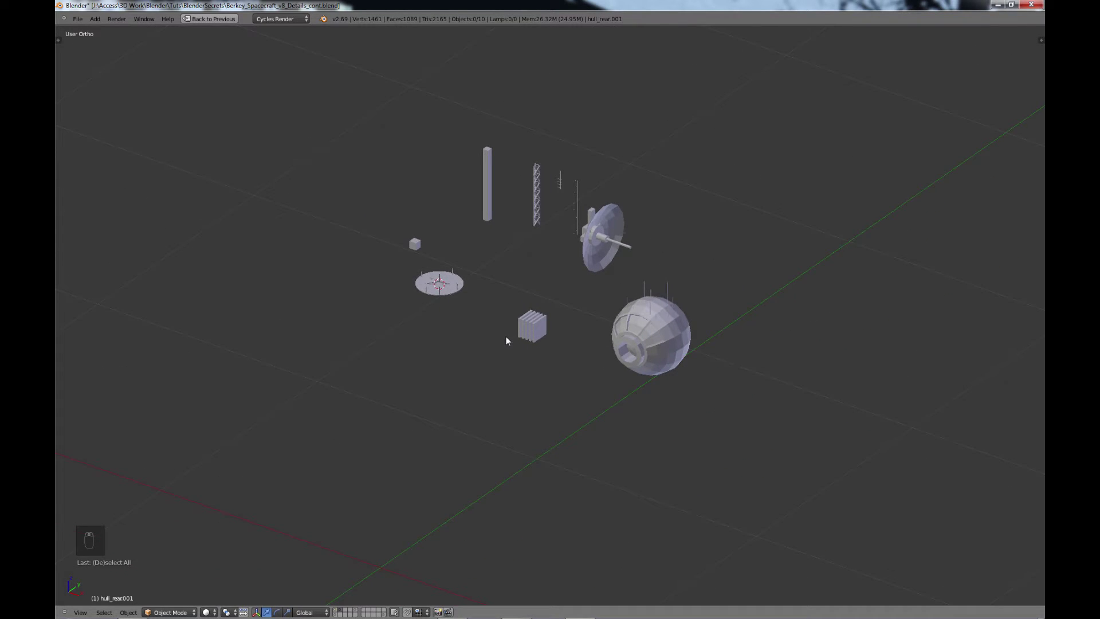
# Step: Add a Monkey mesh and scale it down to roughly the size of the detail parts
pyautogui.hotkey('shift', 'a')
pyautogui.moveTo(507, 337)
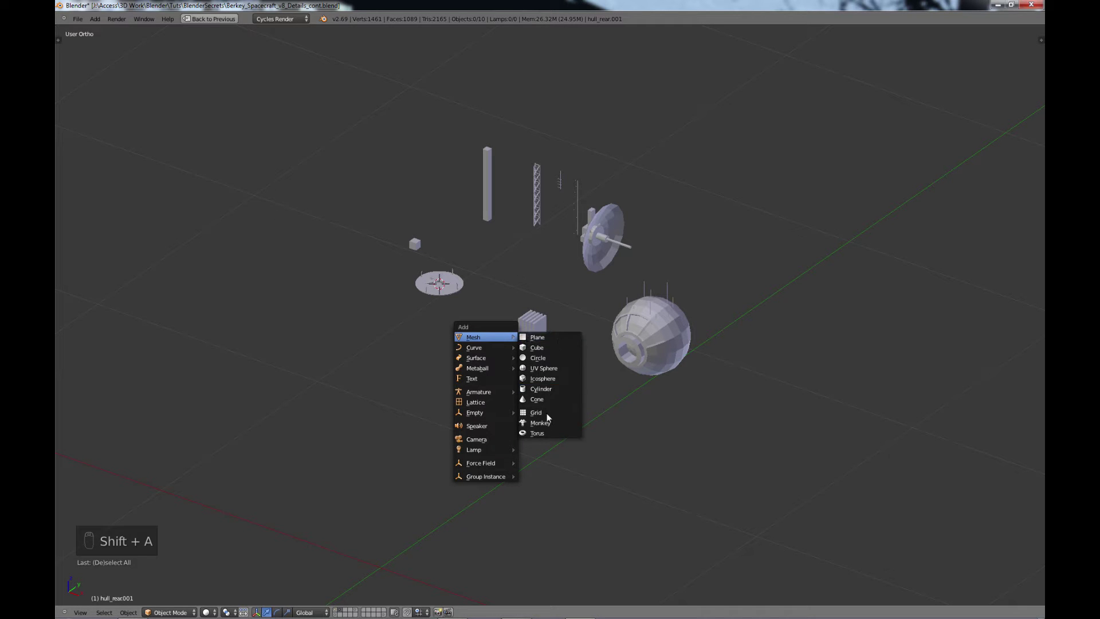
pyautogui.click(542, 424)
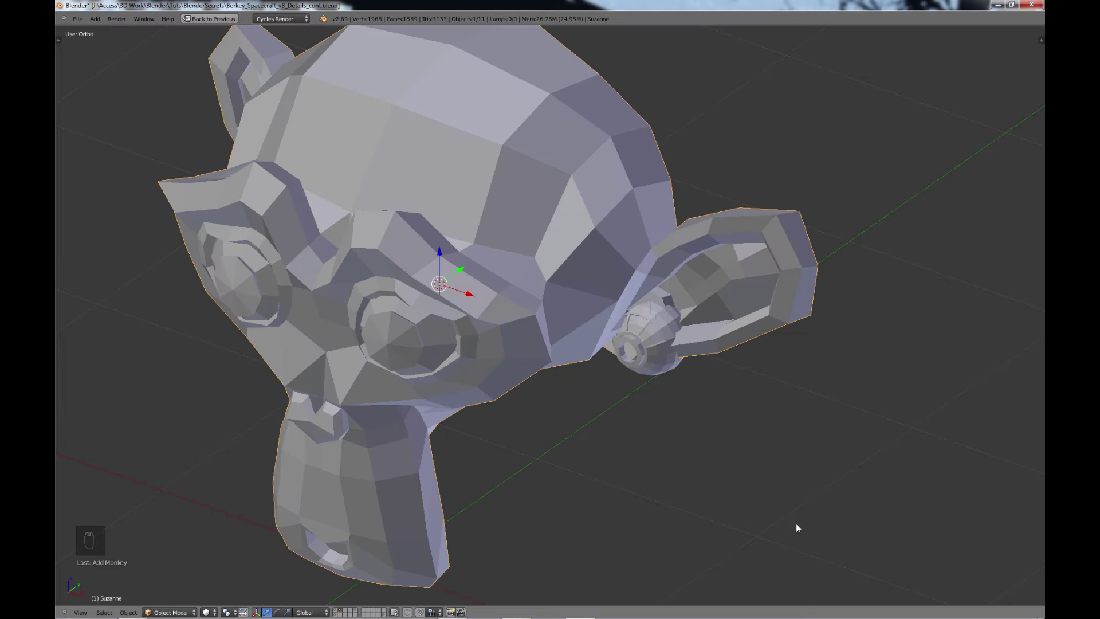
pyautogui.press('s')
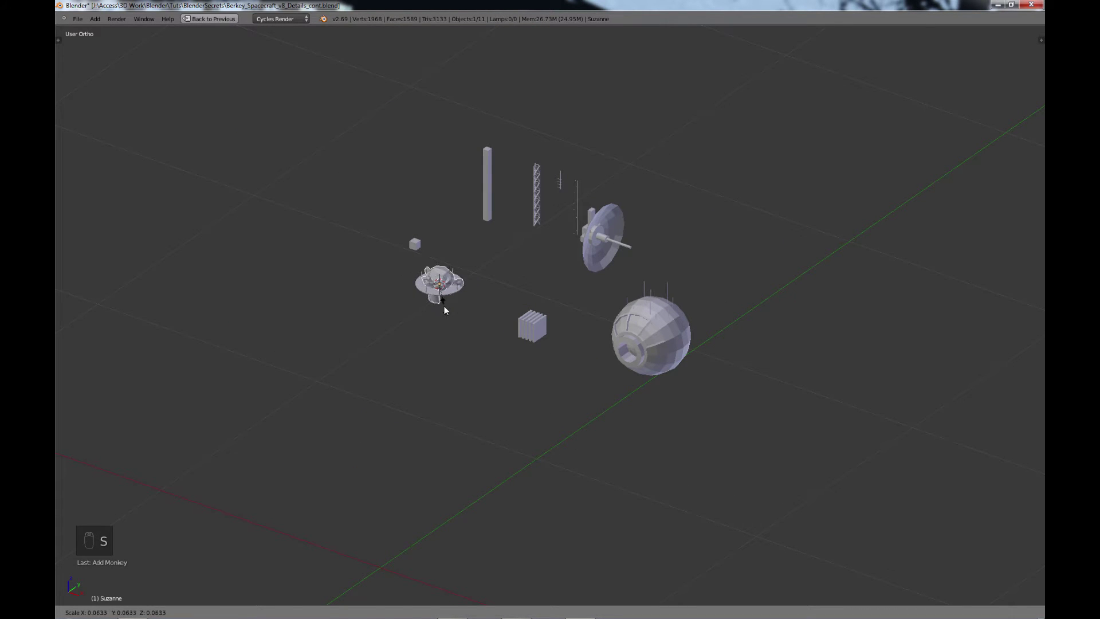
pyautogui.click(445, 306)
# Step: Move the monkey head above the small cube, shrink it a little more, and deselect everything
pyautogui.press('g')
pyautogui.click(416, 203)
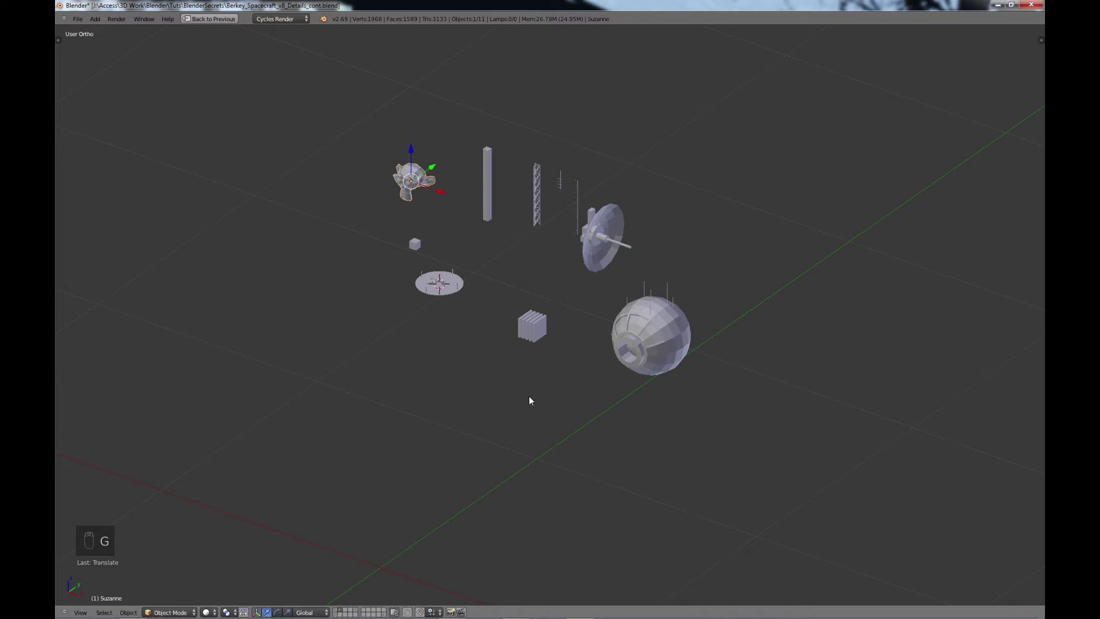
pyautogui.press('s')
pyautogui.click(471, 405)
pyautogui.scroll(-1, 476, 390)
pyautogui.keyDown('shift'); pyautogui.moveTo(480, 377); pyautogui.dragTo(453, 415, button='middle'); pyautogui.keyUp('shift')
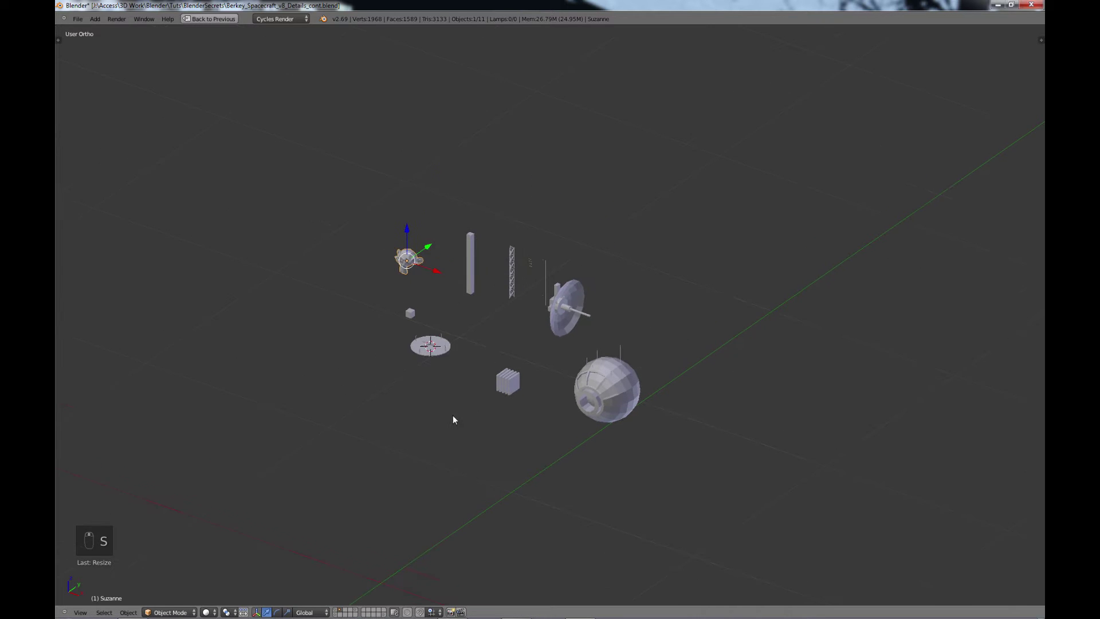
pyautogui.scroll(2, 487, 429)
pyautogui.press('a')
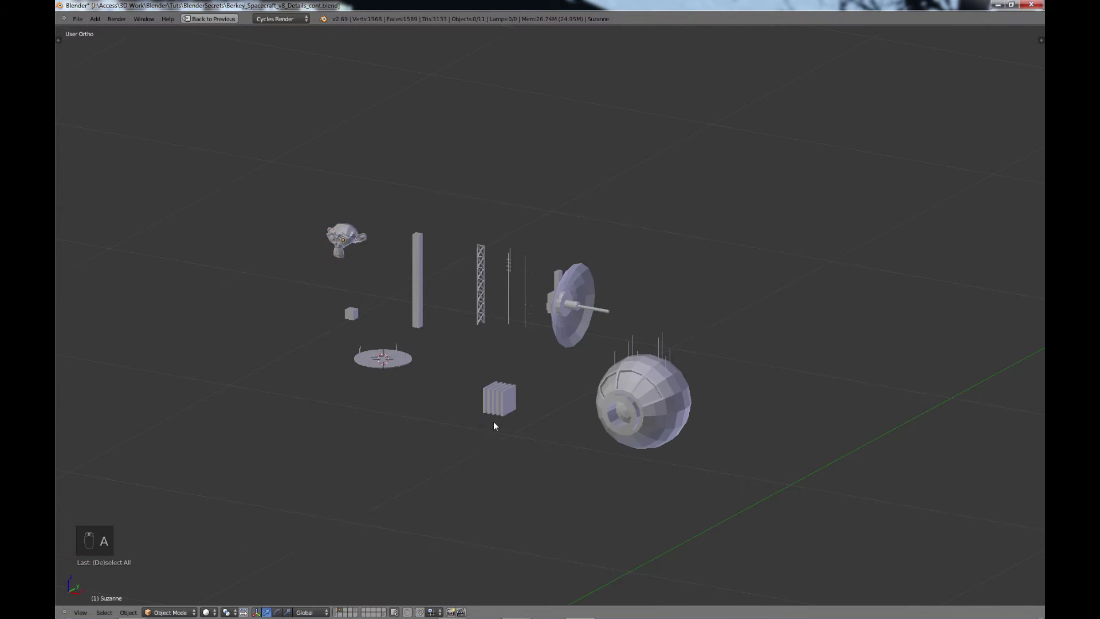
# Step: Duplicate the small cube beneath the monkey head and move the copy along the X axis past the large sphere
pyautogui.keyDown('shift'); pyautogui.moveTo(526, 439); pyautogui.dragTo(541, 418, button='middle'); pyautogui.keyUp('shift')
pyautogui.rightClick(367, 291)
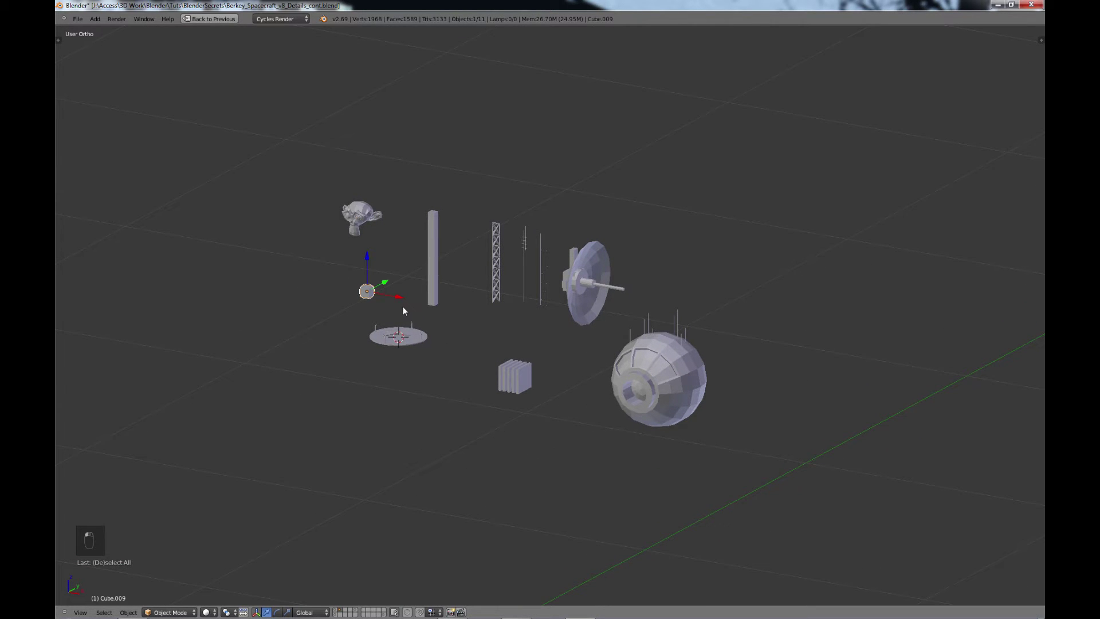
pyautogui.hotkey('shift', 'd')
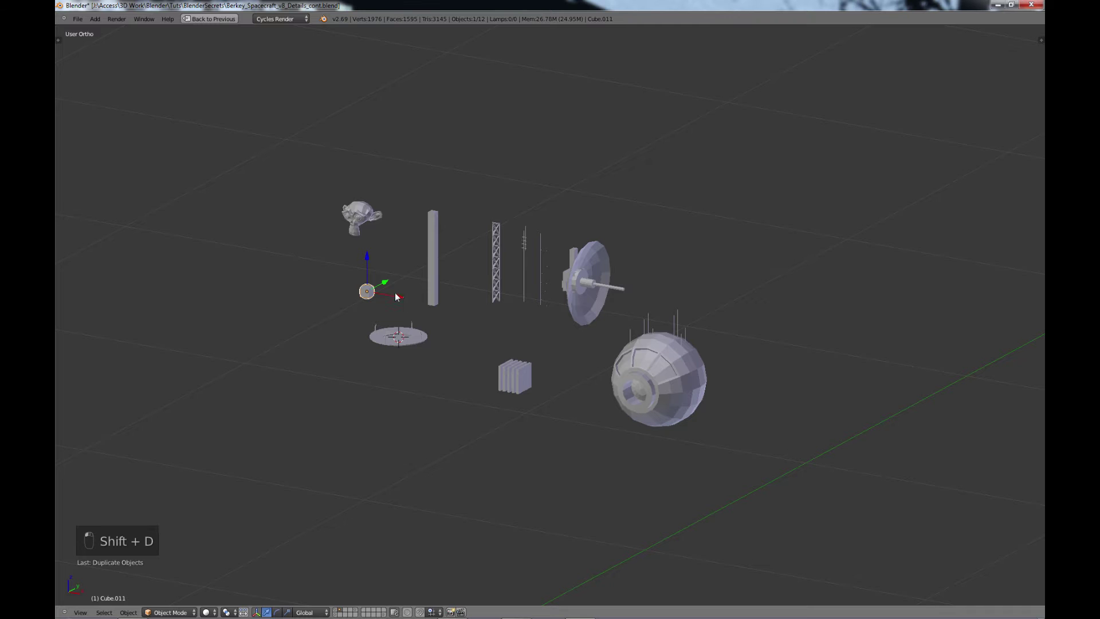
pyautogui.moveTo(396, 295); pyautogui.dragTo(801, 395)
pyautogui.keyDown('shift'); pyautogui.moveTo(602, 336); pyautogui.dragTo(459, 278, button='middle'); pyautogui.keyUp('shift')
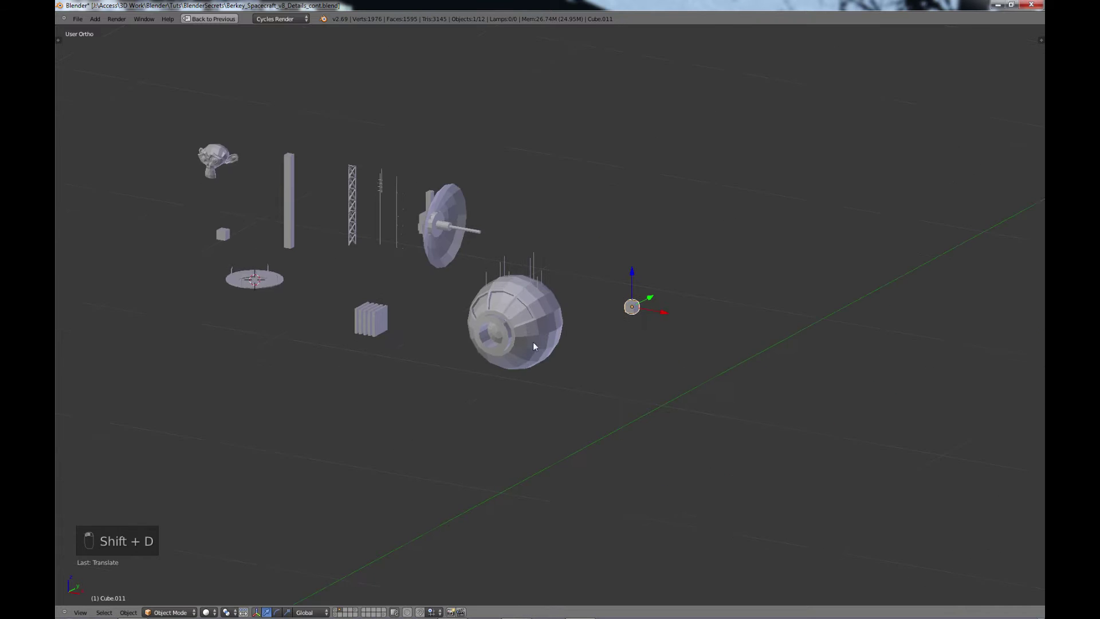
# Step: In Edit Mode with face selection, inset the copied cube's X-facing side to about half size and extrude it outward into a block
pyautogui.scroll(10, 533, 346)
pyautogui.press('Tab')
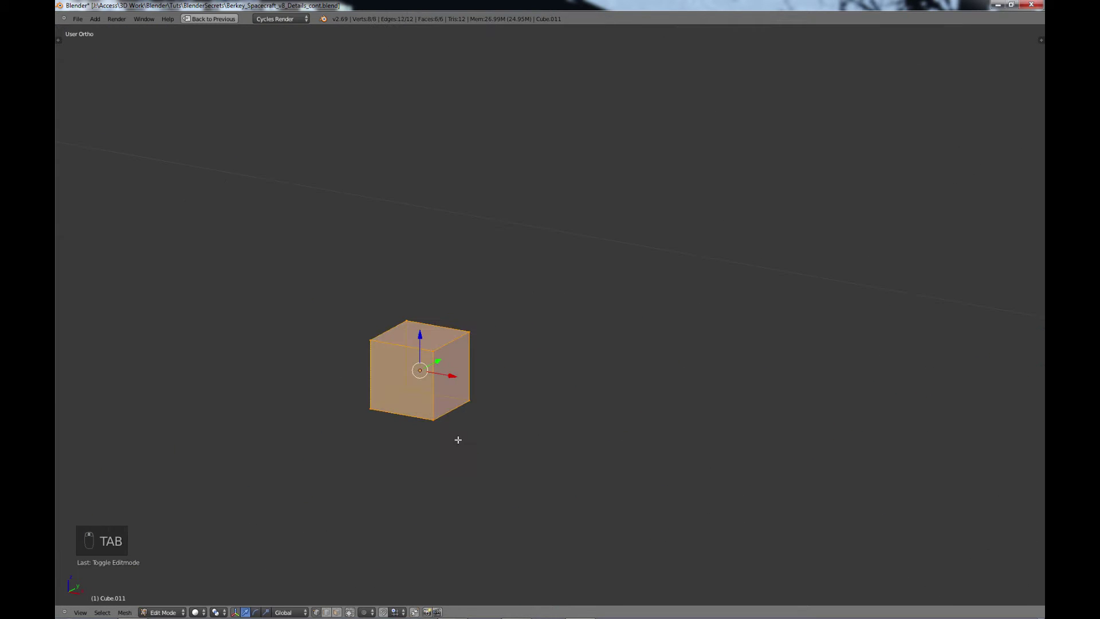
pyautogui.scroll(2, 450, 421)
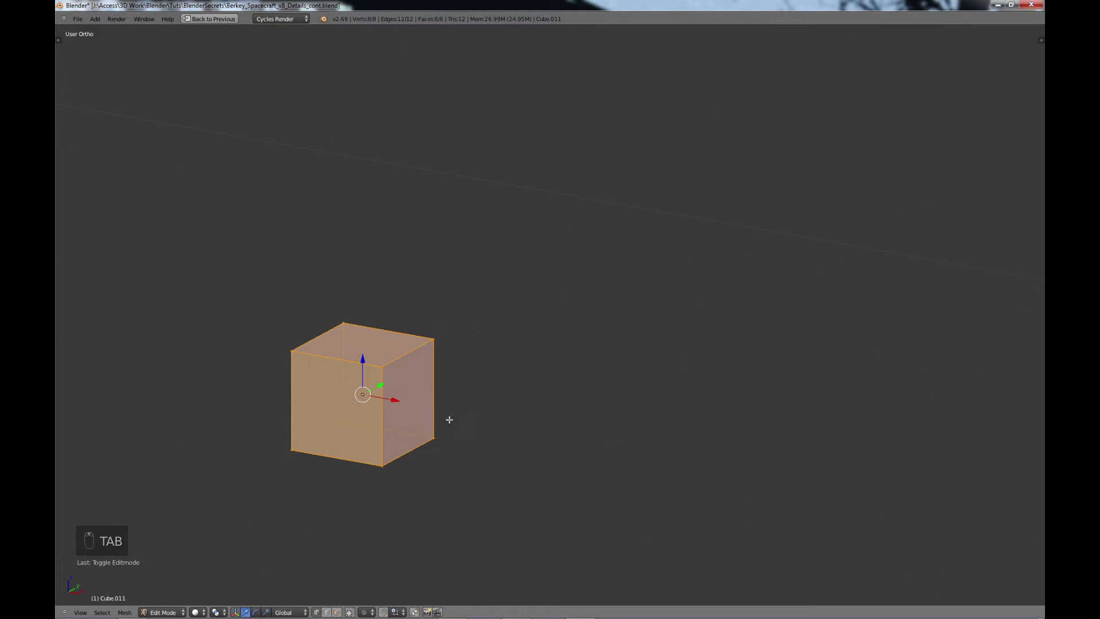
pyautogui.click(337, 612)
pyautogui.rightClick(416, 401)
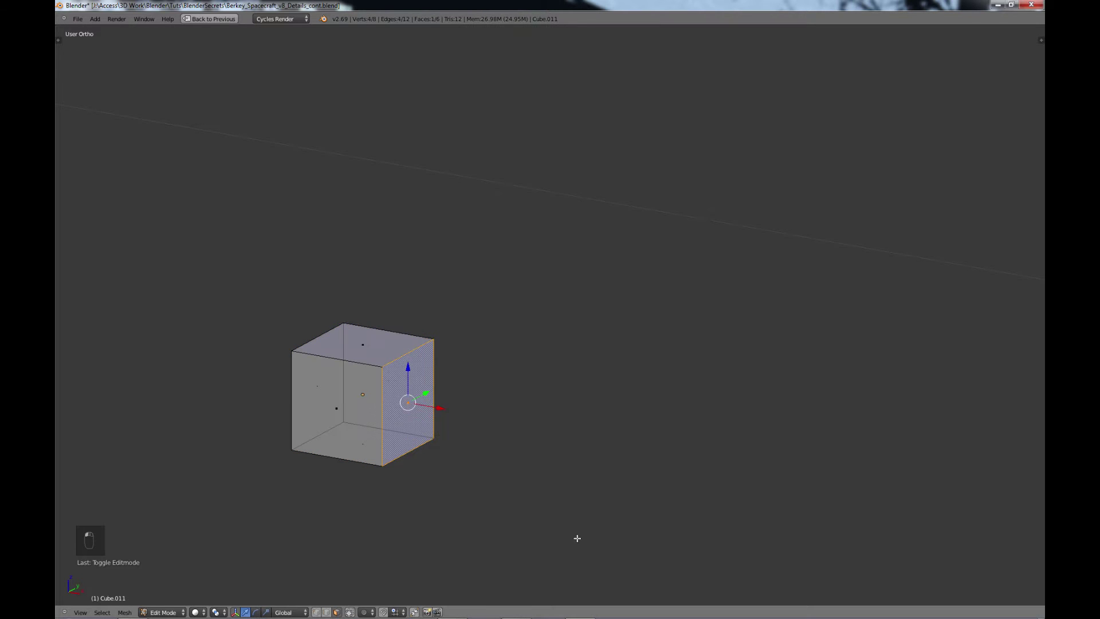
pyautogui.press('e')
pyautogui.rightClick(600, 544)
pyautogui.press('s')
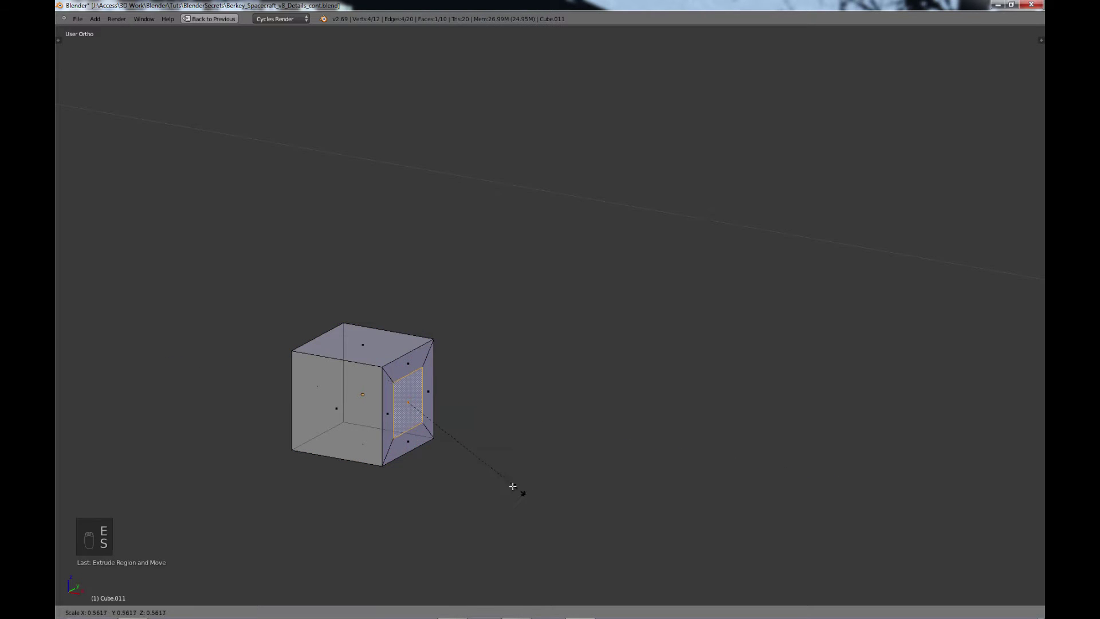
pyautogui.click(505, 484)
pyautogui.press('e')
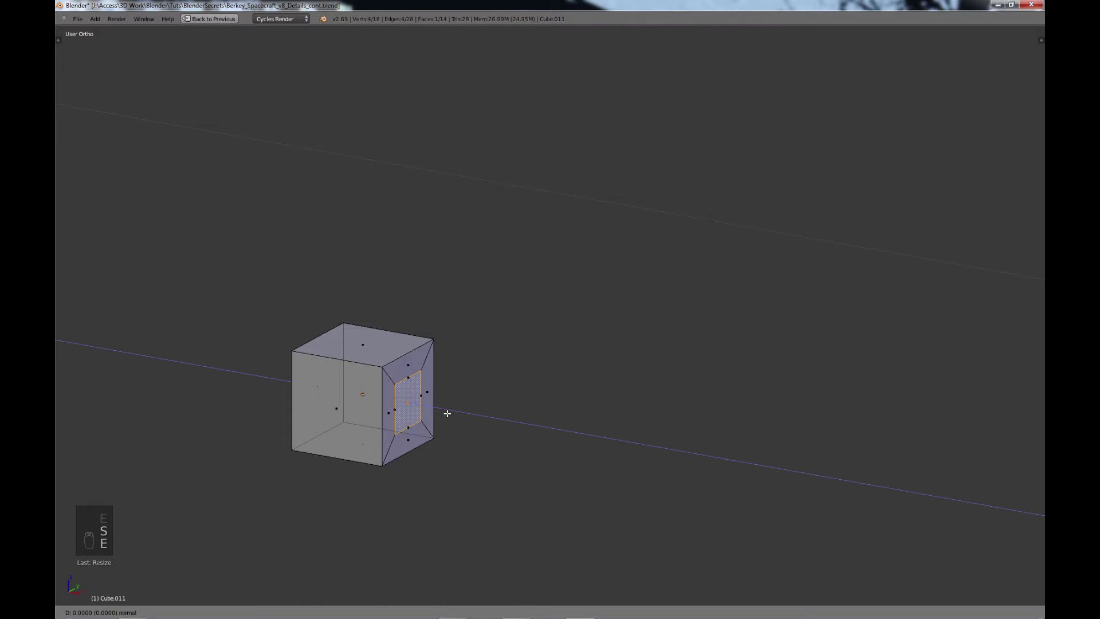
pyautogui.click(538, 446)
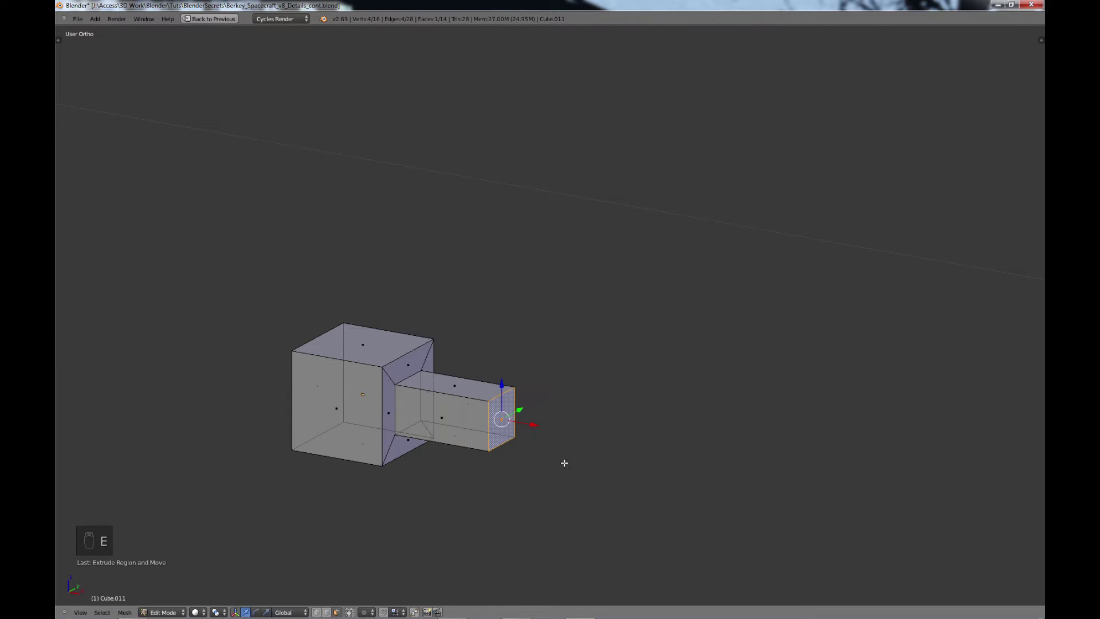
# Step: Inset the block's end face to about a third of its size and extrude it into a long thin rod
pyautogui.press('e')
pyautogui.click(614, 509)
pyautogui.press('s')
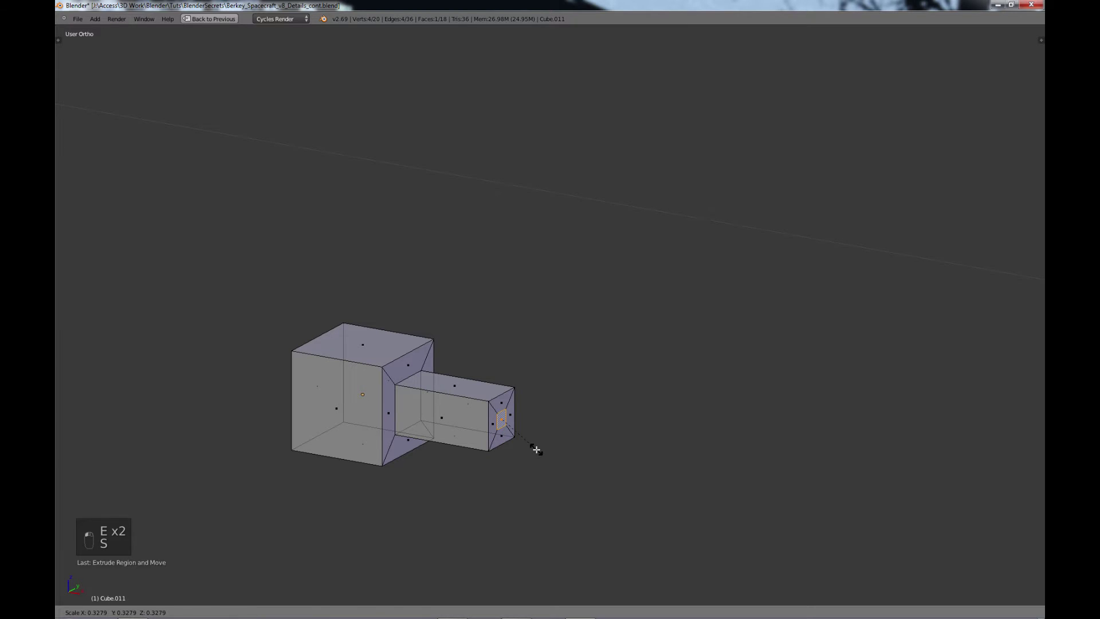
pyautogui.click(536, 447)
pyautogui.press('e')
pyautogui.click(678, 480)
# Step: Inset the cube's top face to a little over half size and extrude it upward into a column
pyautogui.rightClick(363, 345)
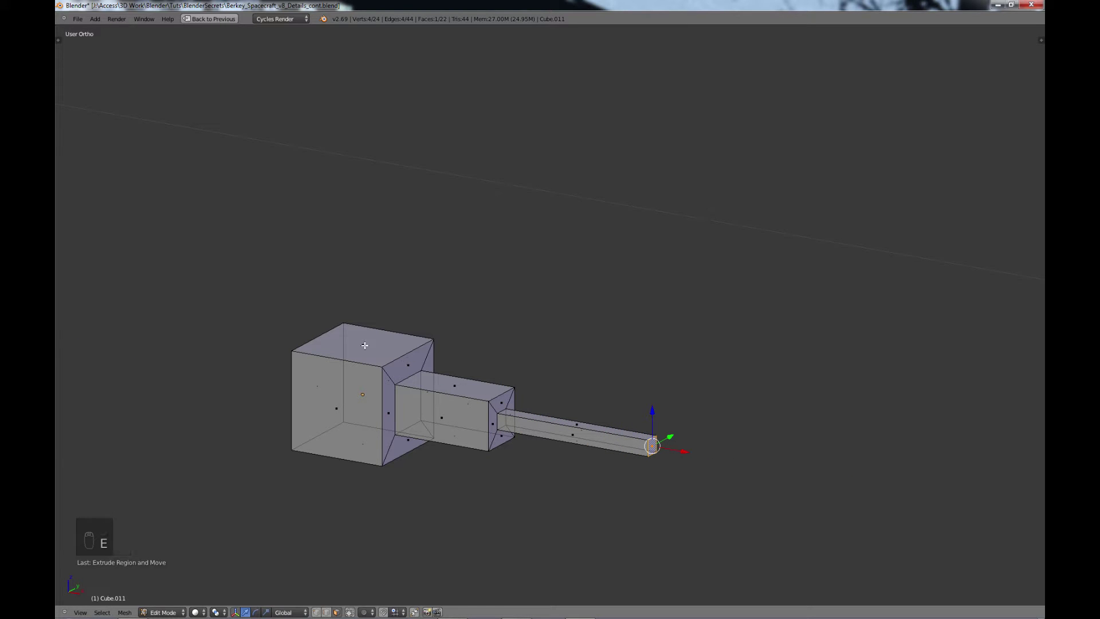
pyautogui.press('e')
pyautogui.press('s')
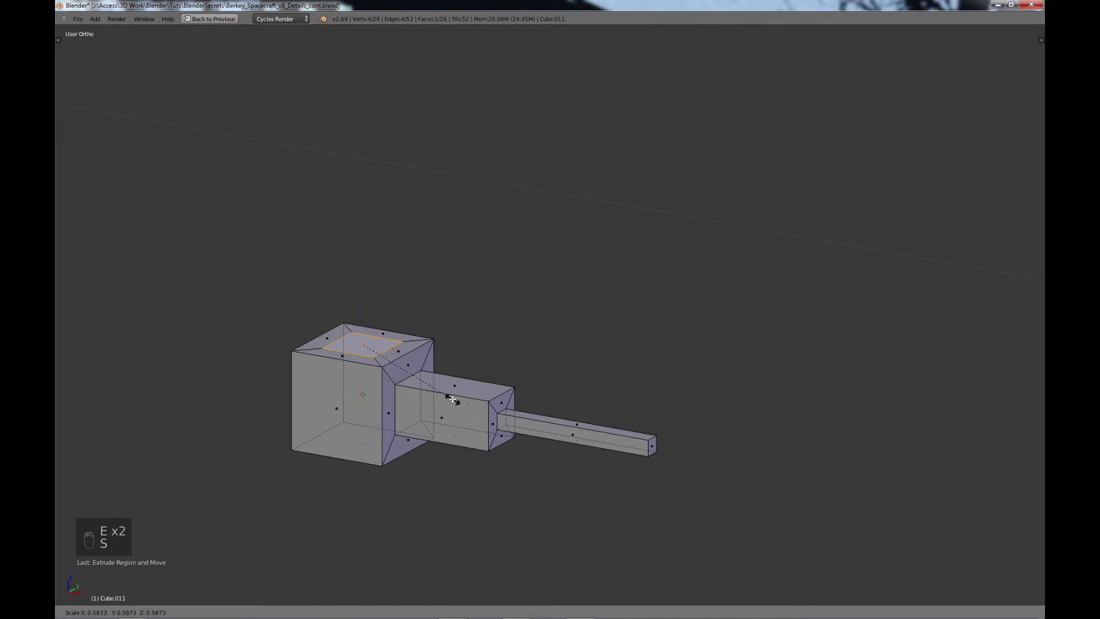
pyautogui.click(449, 397)
pyautogui.press('e')
pyautogui.click(441, 300)
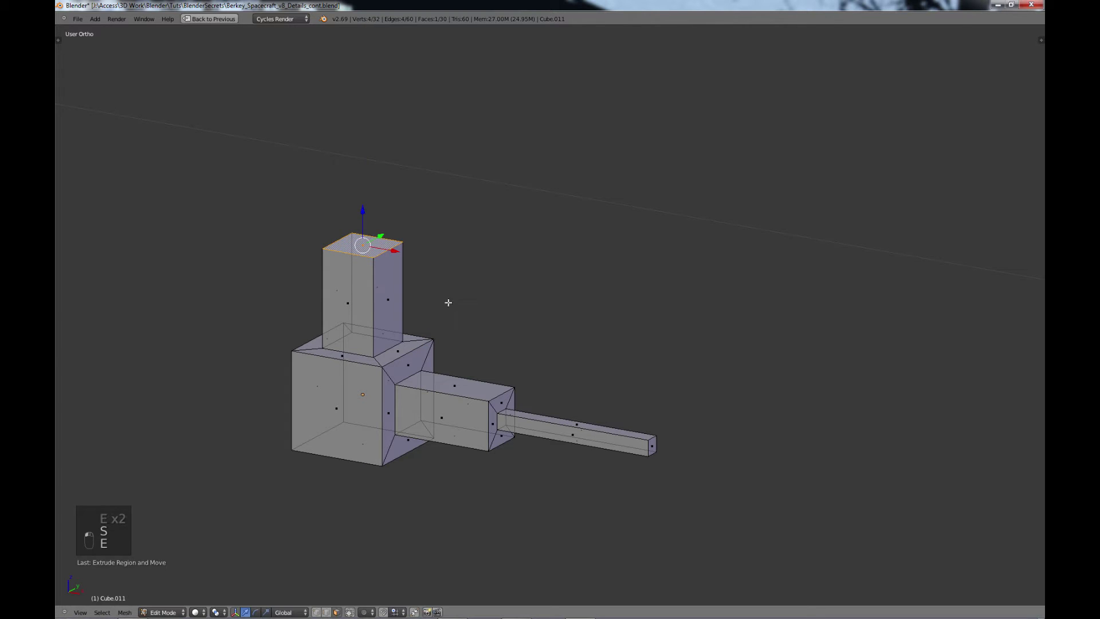
# Step: Extrude the column's top face about 0.013 further up and scale it up into a wide flared plate
pyautogui.press('e')
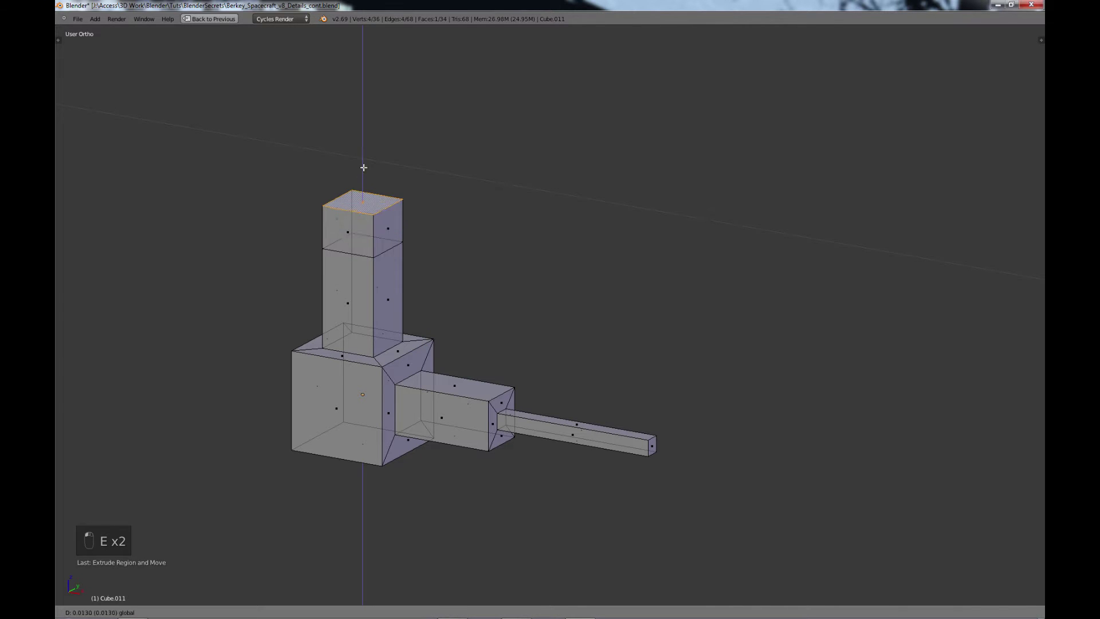
pyautogui.click(364, 169)
pyautogui.press('s')
pyautogui.click(561, 341)
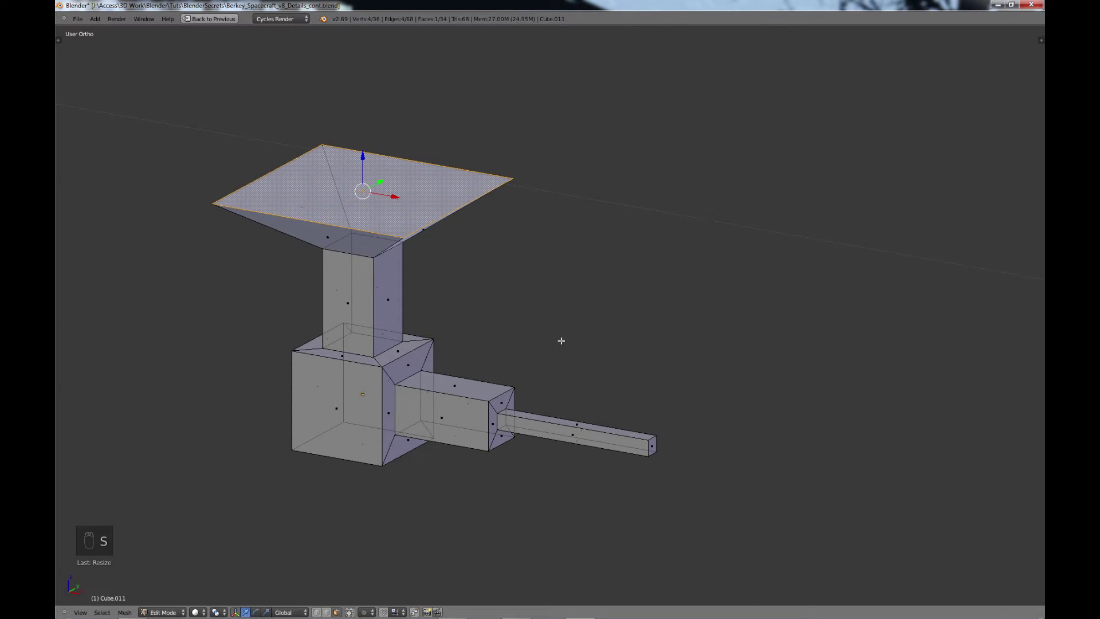
# Step: Inset the flared plate's top face, extrude it down into a recess, and delete the recess's bottom face
pyautogui.press('e')
pyautogui.click(596, 361)
pyautogui.press('s')
pyautogui.click(486, 290)
pyautogui.press('e')
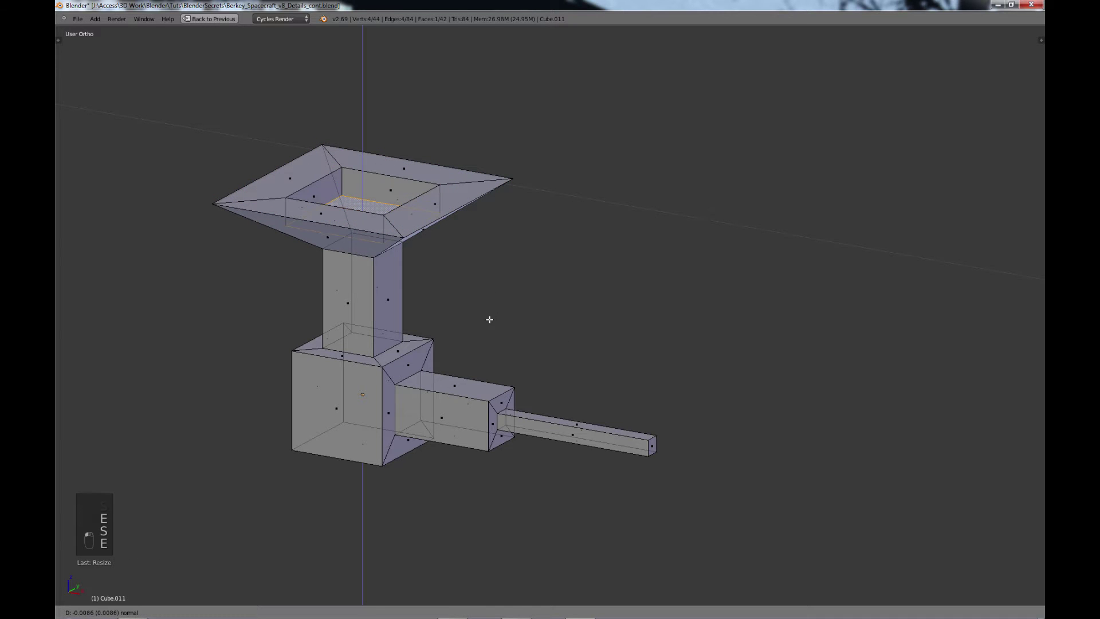
pyautogui.click(490, 324)
pyautogui.press('x')
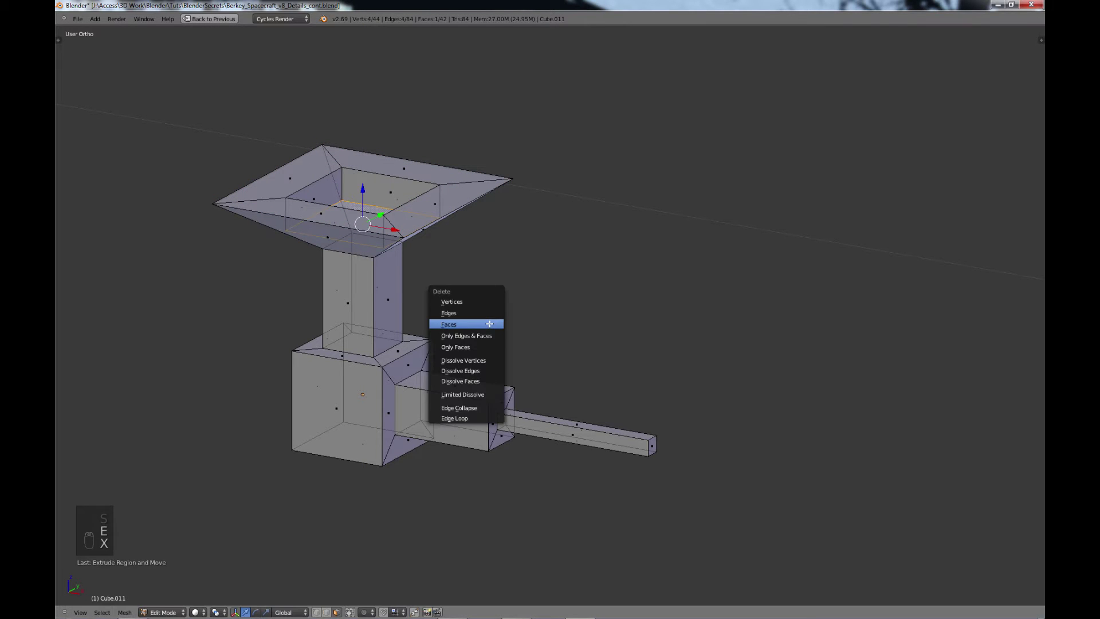
pyautogui.click(490, 321)
# Step: Extrude the cube's bottom face downward by about the cube's height and shrink its end into a narrow taper
pyautogui.moveTo(310, 452); pyautogui.dragTo(317, 450, button='middle')
pyautogui.keyDown('shift'); pyautogui.moveTo(548, 445); pyautogui.dragTo(492, 349, button='middle'); pyautogui.keyUp('shift')
pyautogui.rightClick(573, 335)
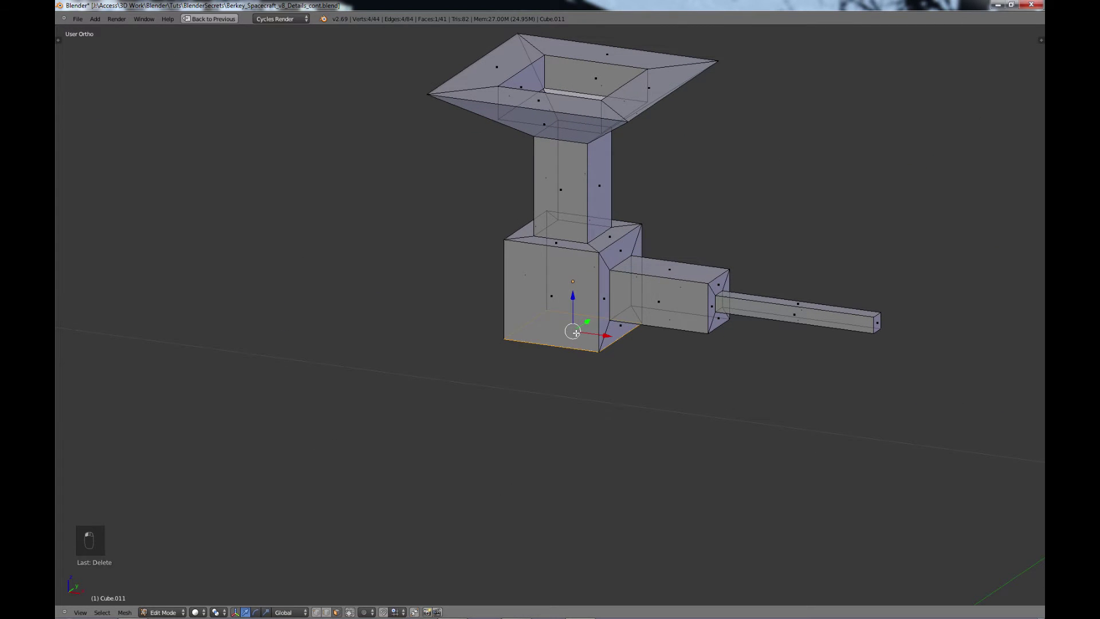
pyautogui.press('e')
pyautogui.rightClick(573, 335)
pyautogui.moveTo(573, 295); pyautogui.dragTo(583, 389)
pyautogui.click(582, 389)
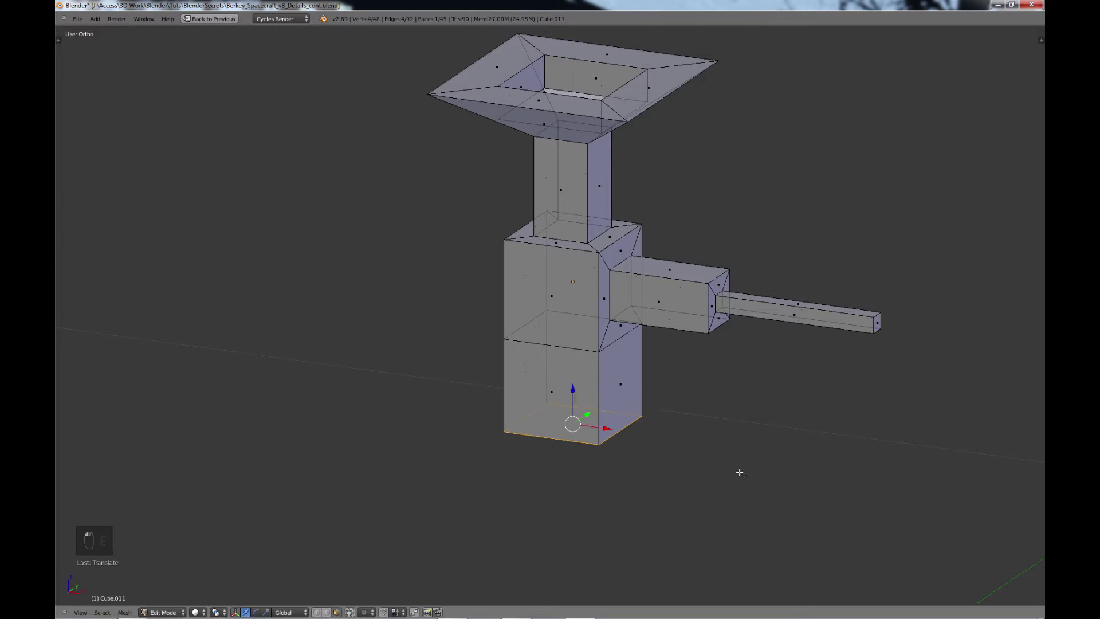
pyautogui.press('s')
pyautogui.click(626, 432)
# Step: Extrude the taper's narrow end straight down into a stem and add a second, shorter segment below it
pyautogui.press('e')
pyautogui.rightClick(626, 432)
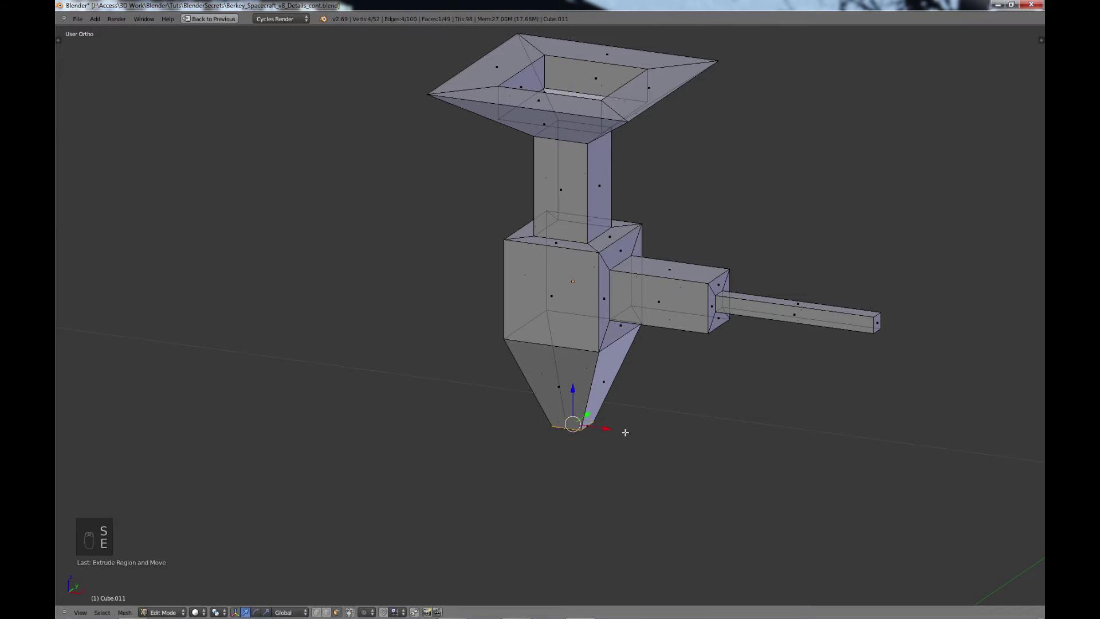
pyautogui.press('e')
pyautogui.click(595, 453)
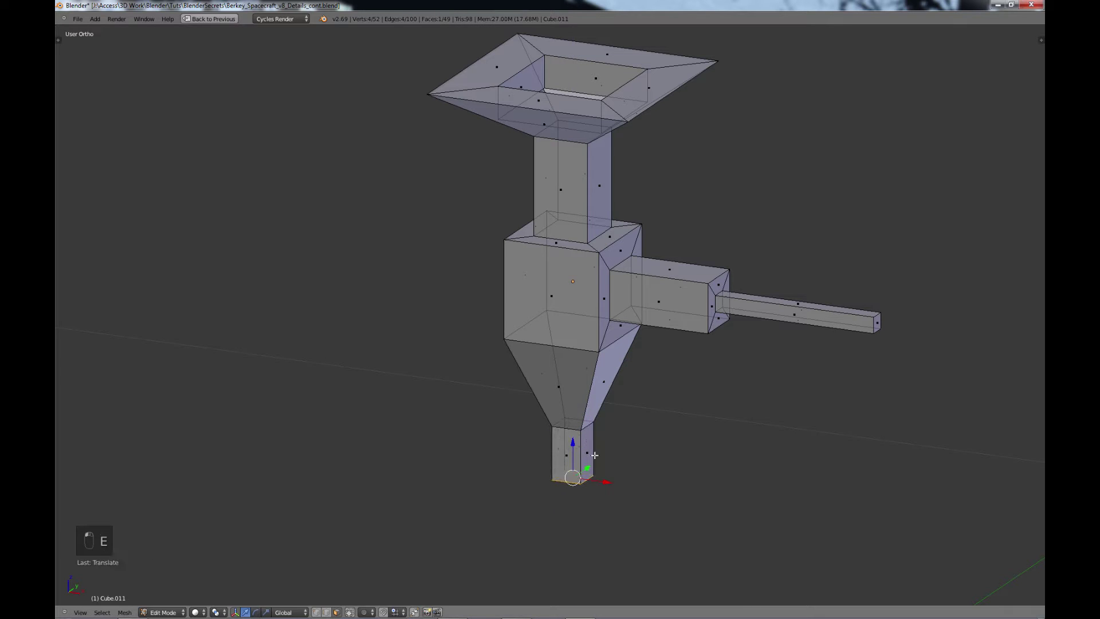
pyautogui.moveTo(575, 443); pyautogui.dragTo(580, 475)
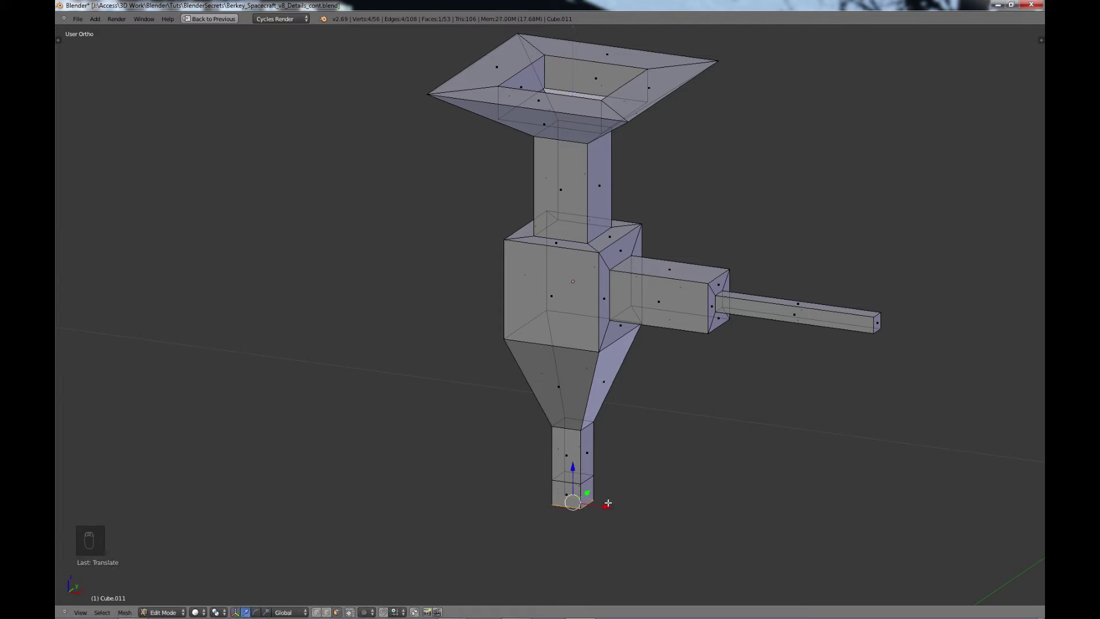
# Step: Extrude the lowest stem segment's X-facing side into a horizontal arm, with its end inset to about half size and extended as a thinner rod
pyautogui.rightClick(596, 493)
pyautogui.press('e')
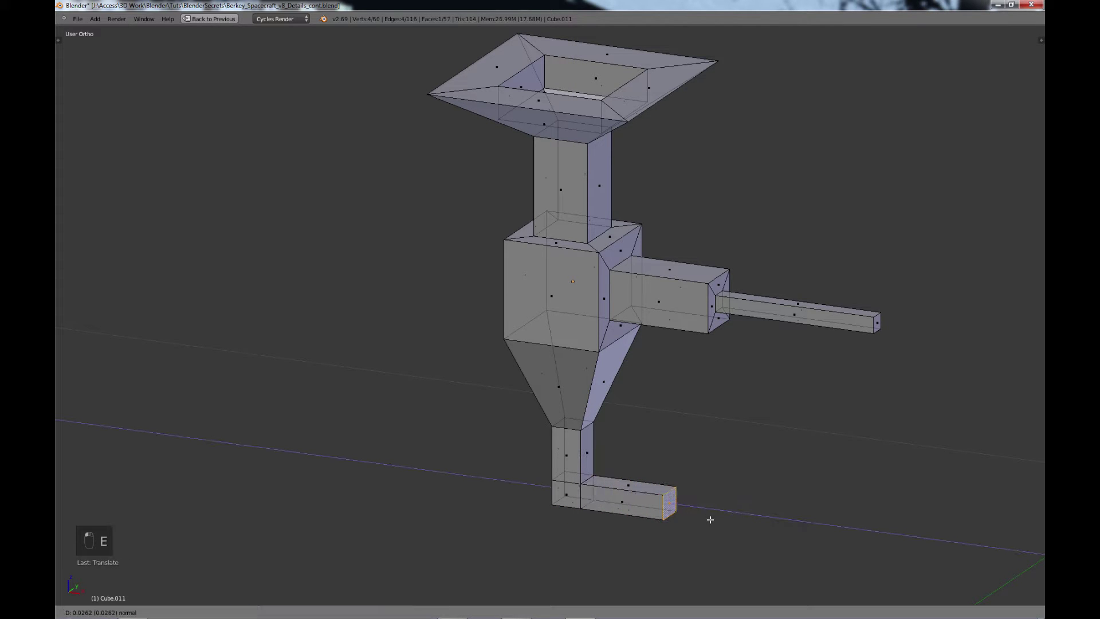
pyautogui.click(716, 521)
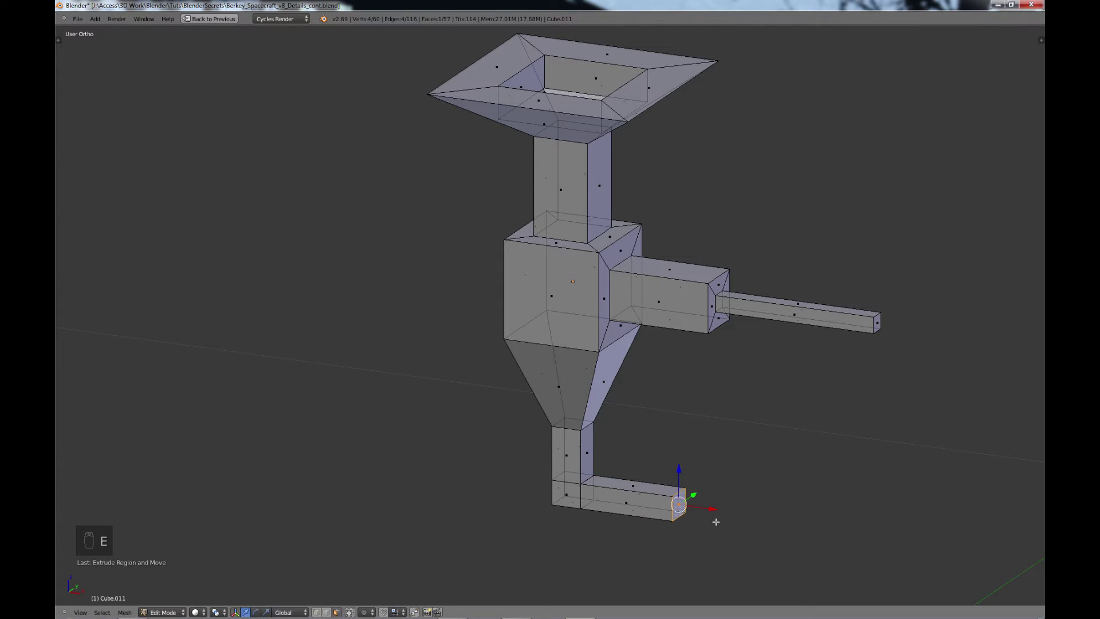
pyautogui.press('e')
pyautogui.click(716, 521)
pyautogui.press('s')
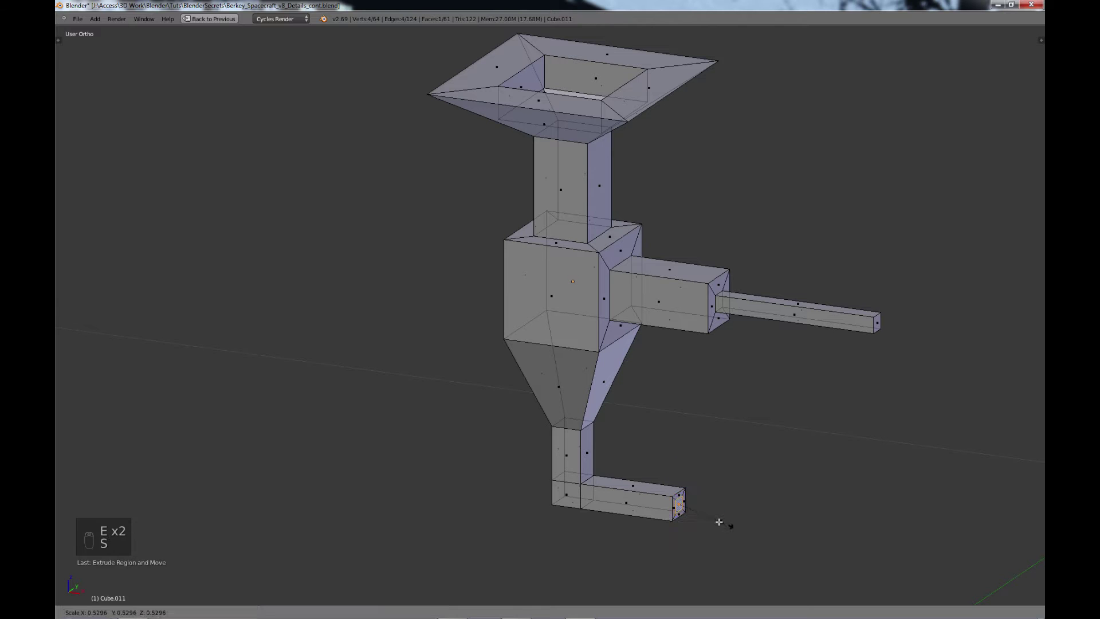
pyautogui.click(719, 520)
pyautogui.press('e')
pyautogui.click(753, 517)
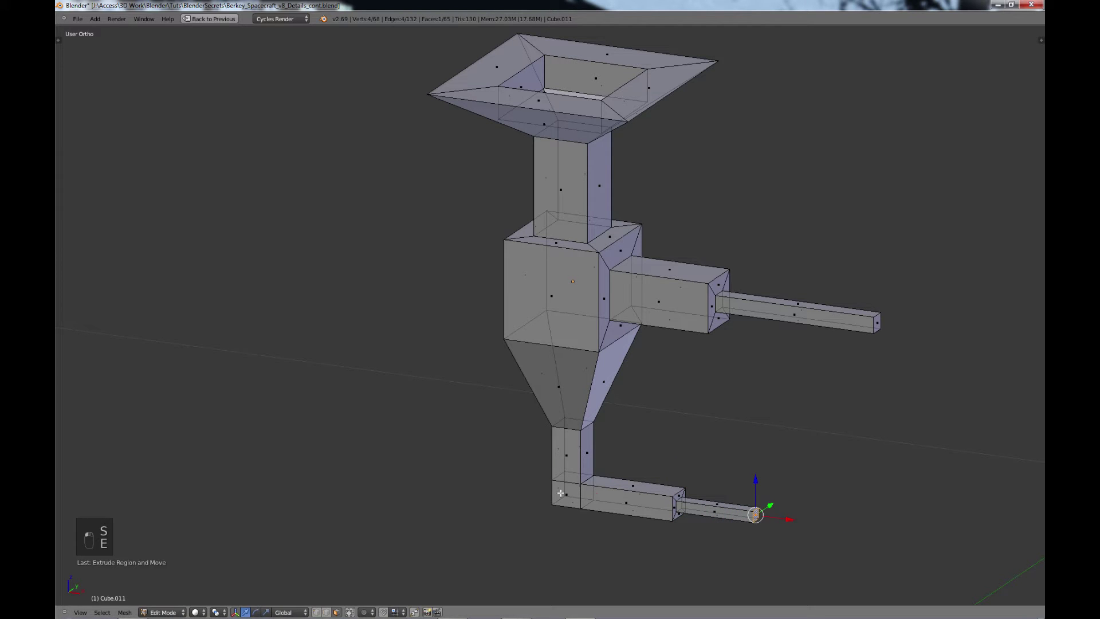
# Step: Extrude the opposite side of the lowest stem segment outward along X in two short segments, the outer one about 0.013 long
pyautogui.rightClick(561, 493)
pyautogui.press('e')
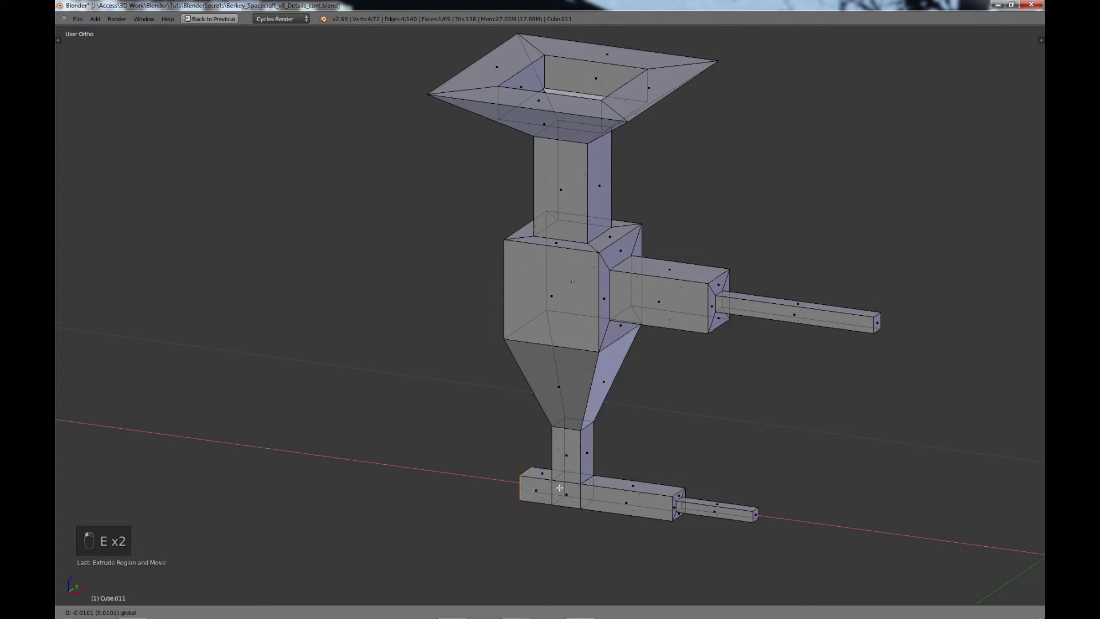
pyautogui.click(568, 498)
pyautogui.press('e')
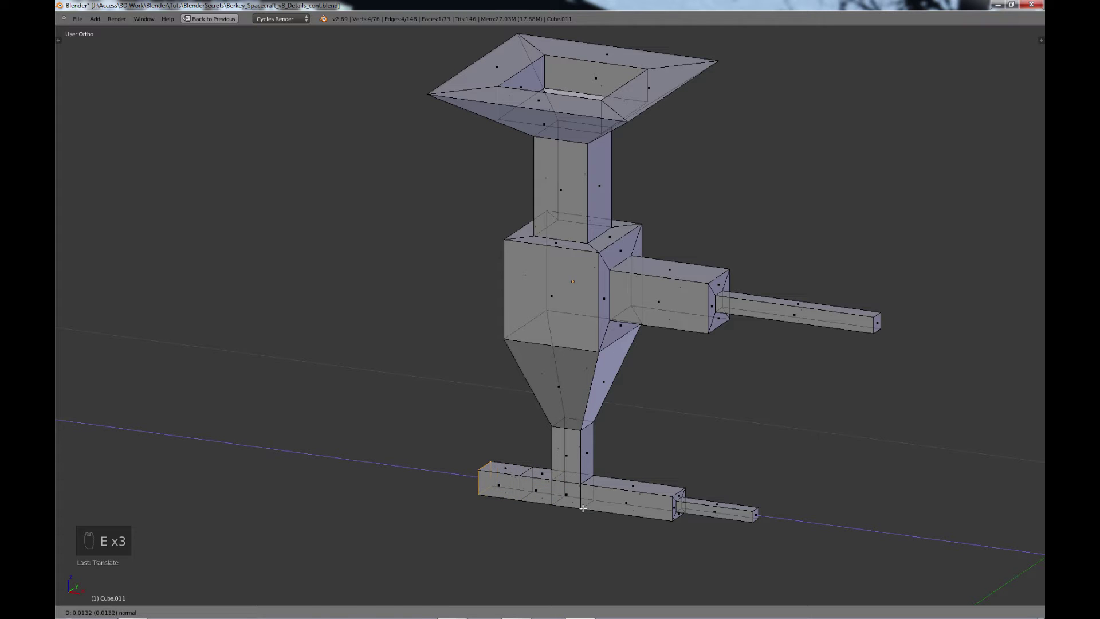
pyautogui.click(583, 508)
# Step: Extrude the outermost segment's top face upward and scale it to about 0.32 to form a tapered peak
pyautogui.click(511, 467)
pyautogui.press('e')
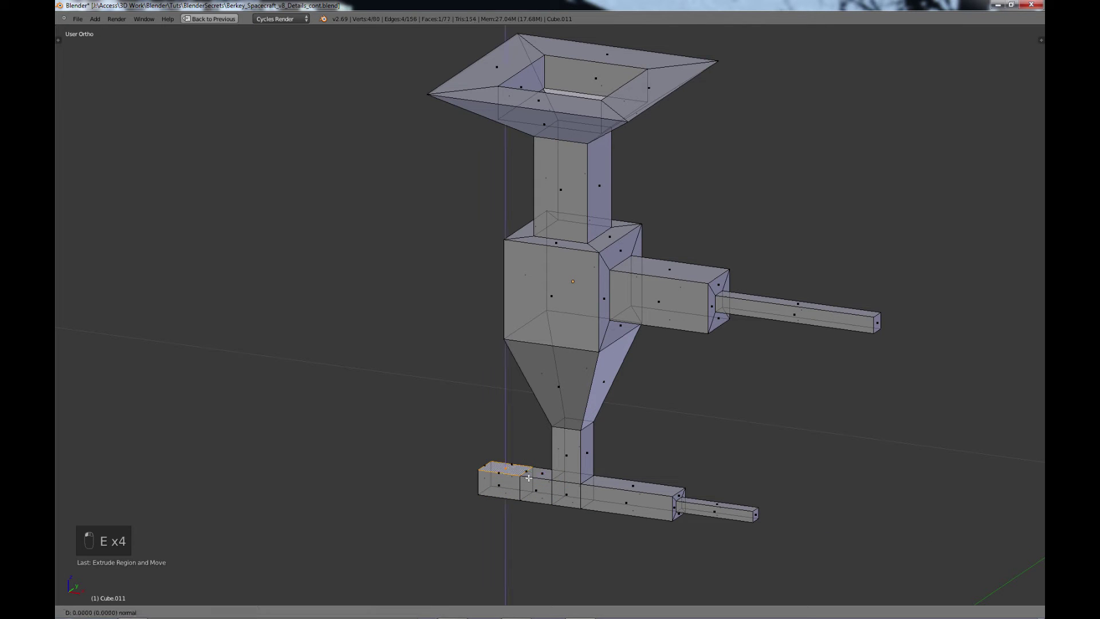
pyautogui.click(539, 441)
pyautogui.press('s')
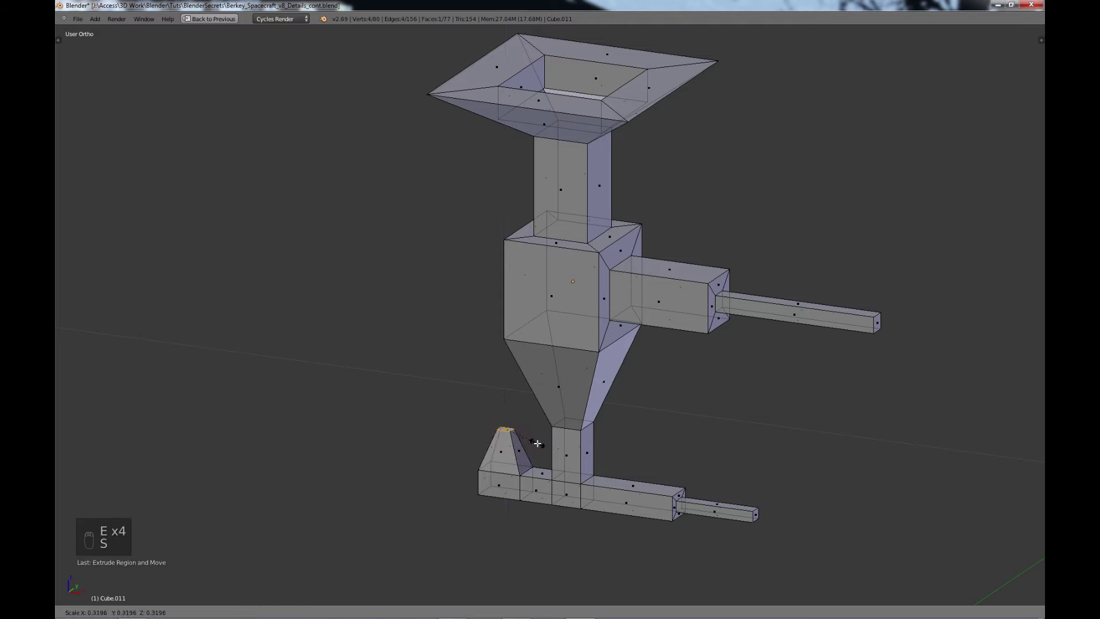
pyautogui.click(536, 443)
# Step: Extrude the outermost segment's bottom face downward, taper it to about 0.31, and return to Object Mode
pyautogui.rightClick(506, 494)
pyautogui.press('e')
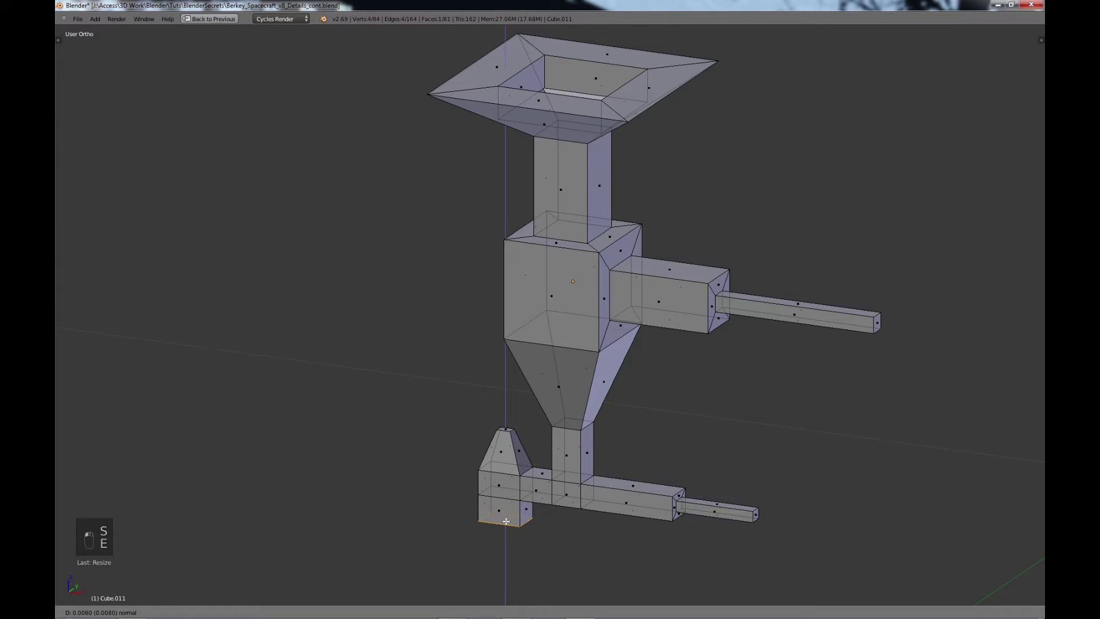
pyautogui.click(506, 528)
pyautogui.press('s')
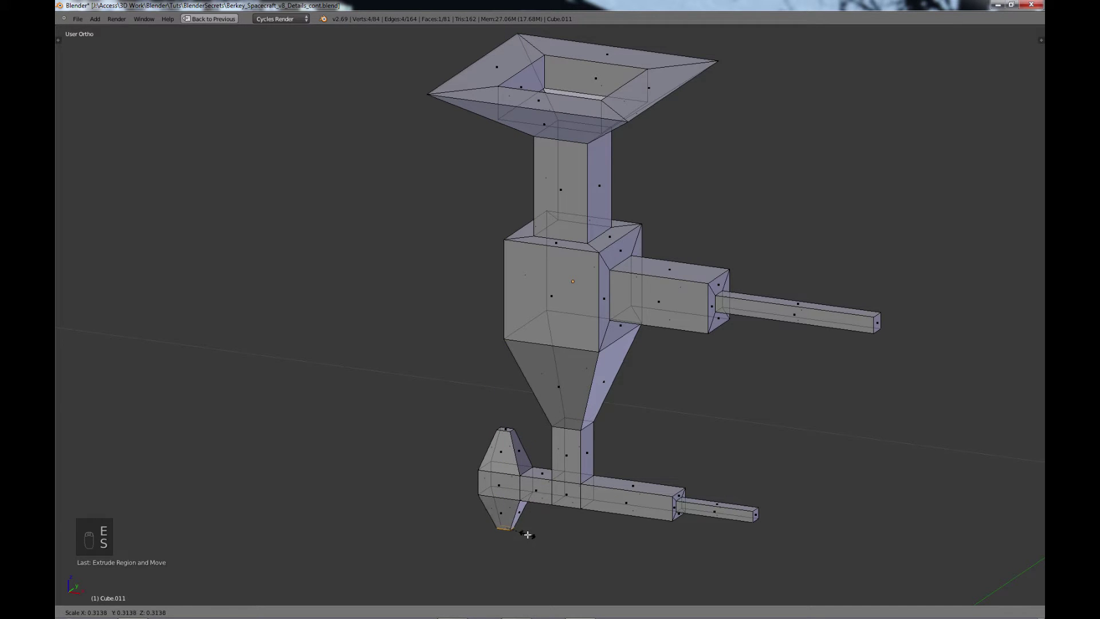
pyautogui.click(529, 535)
pyautogui.press('a')
pyautogui.scroll(-4, 563, 345)
pyautogui.press('Tab')
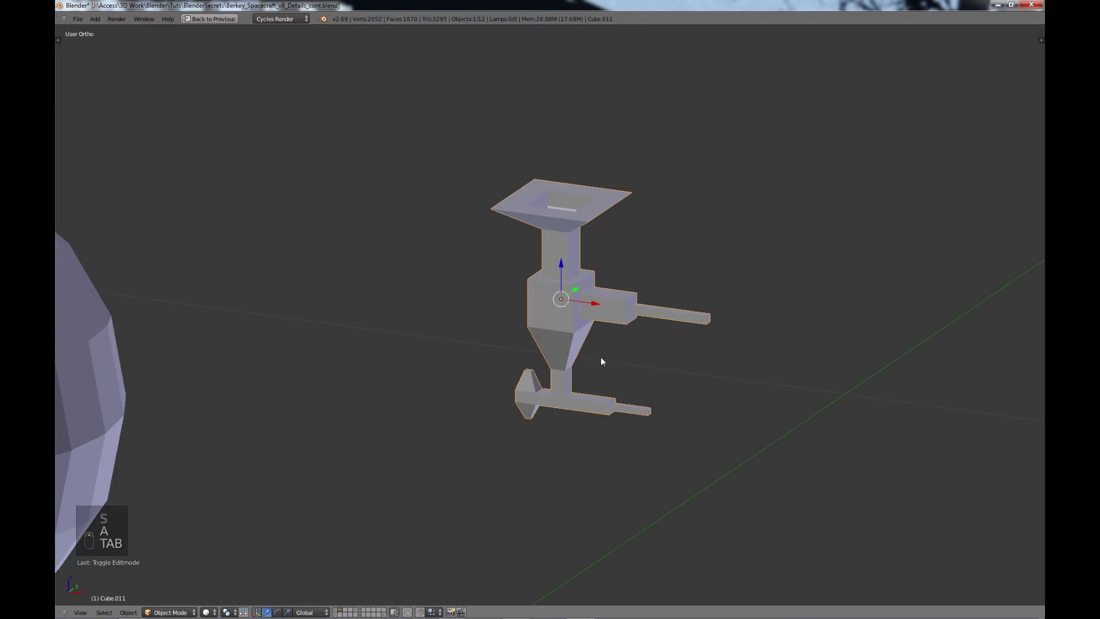
# Step: Add a cone mesh to the scene and scale it down to the size of the other detail parts
pyautogui.scroll(-1, 598, 322)
pyautogui.scroll(2, 597, 322)
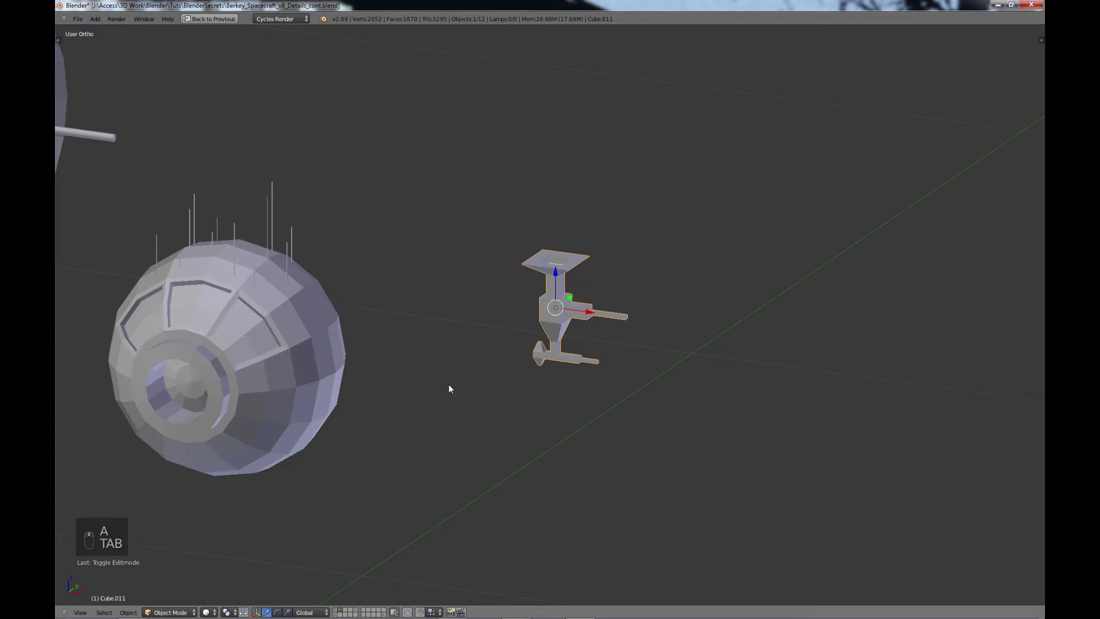
pyautogui.hotkey('shift', 'a')
pyautogui.moveTo(449, 385)
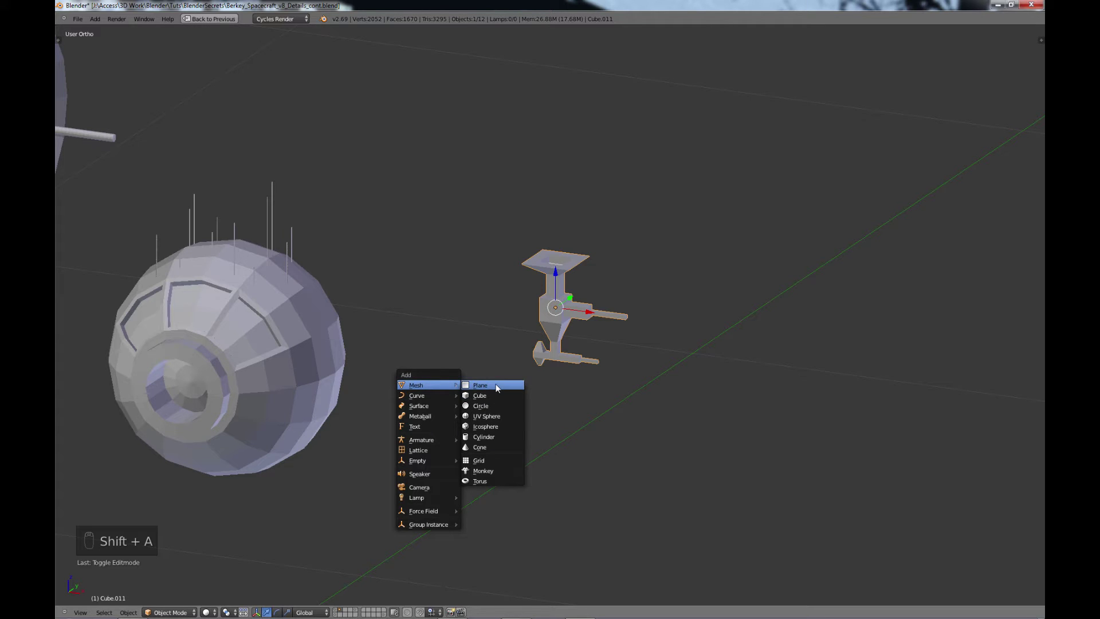
pyautogui.click(483, 448)
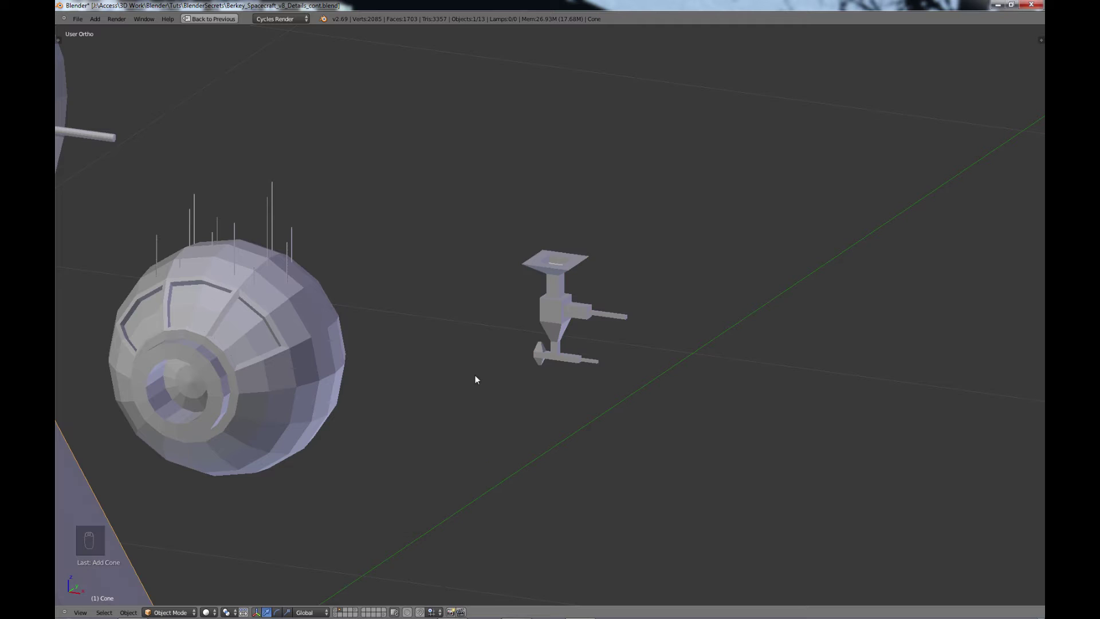
pyautogui.scroll(-4, 476, 378)
pyautogui.press('s')
pyautogui.click(166, 355)
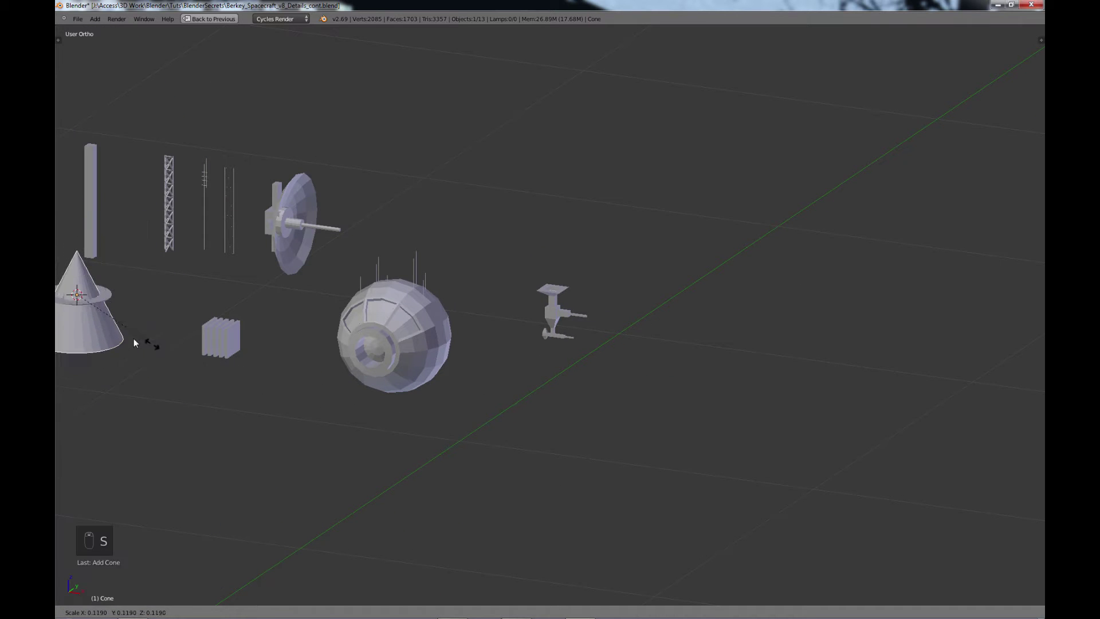
# Step: Move the cone beside the large sphere, near the stem detail part, and shrink it further
pyautogui.moveTo(117, 301); pyautogui.dragTo(527, 348)
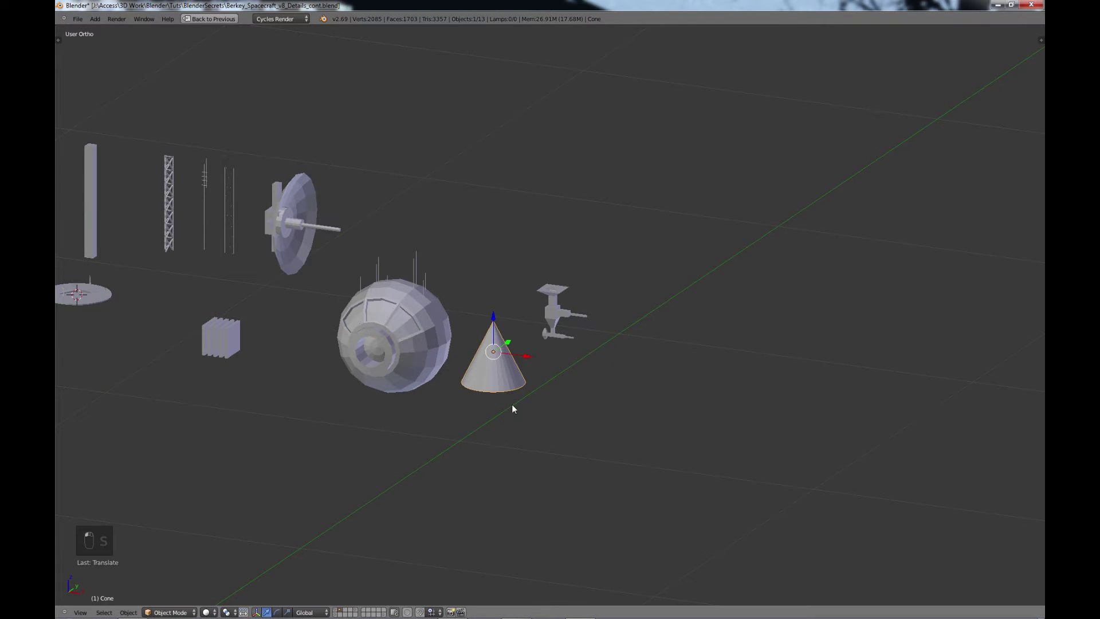
pyautogui.scroll(-2, 518, 390)
pyautogui.press('s')
pyautogui.click(611, 456)
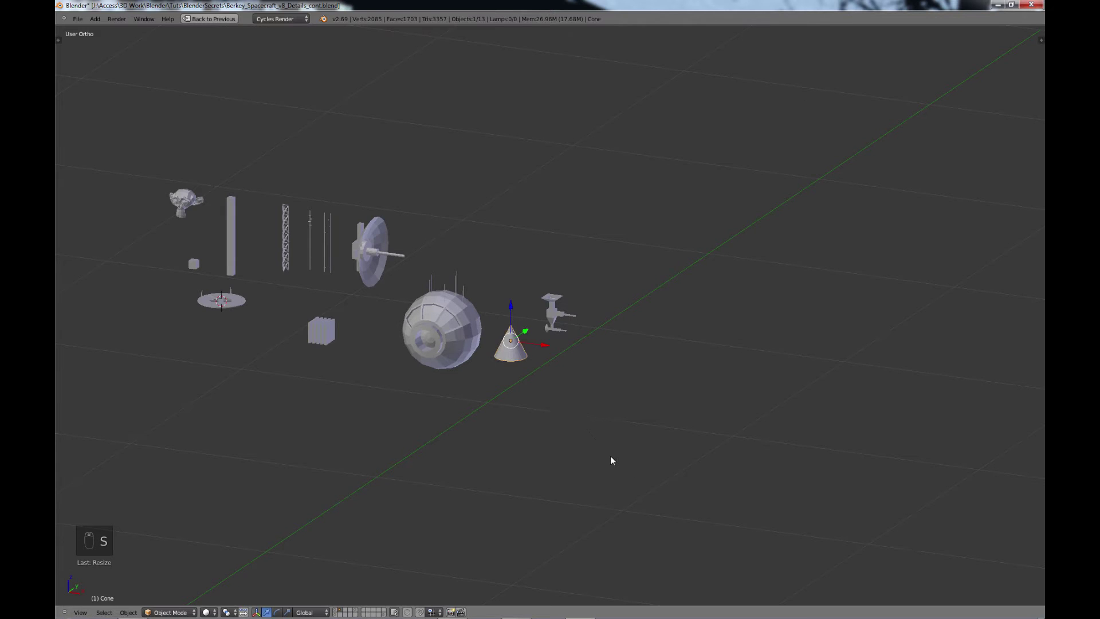
# Step: Rotate the cone 90 degrees about the X axis so it lies on its side
pyautogui.scroll(5, 610, 456)
pyautogui.keyDown('shift'); pyautogui.moveTo(610, 405); pyautogui.dragTo(682, 374, button='middle'); pyautogui.keyUp('shift')
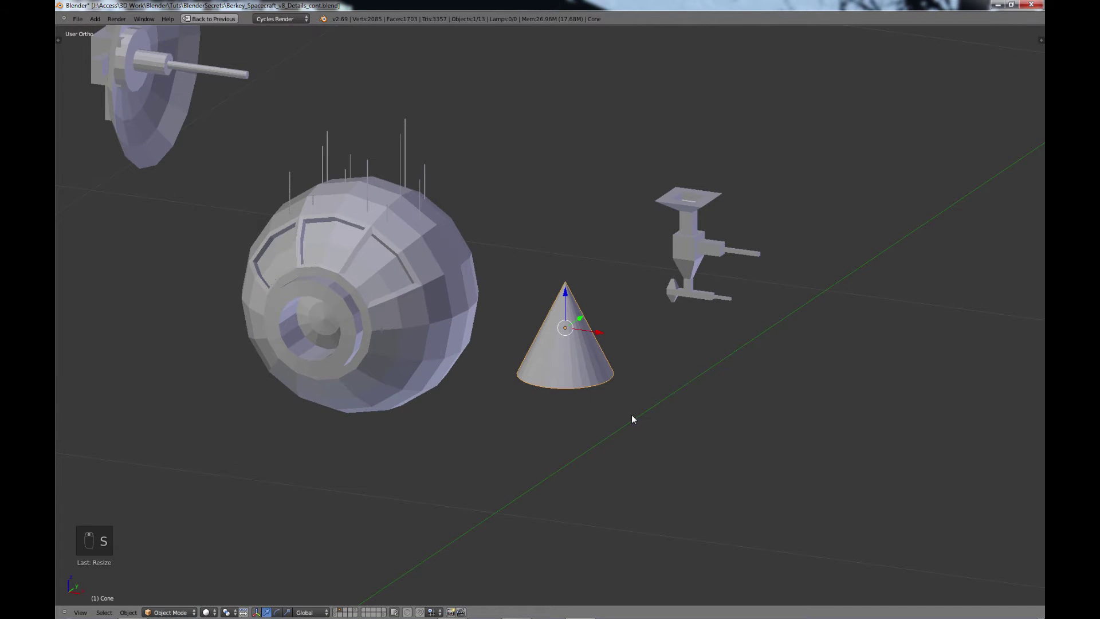
pyautogui.write('rx90')
pyautogui.press('Return')
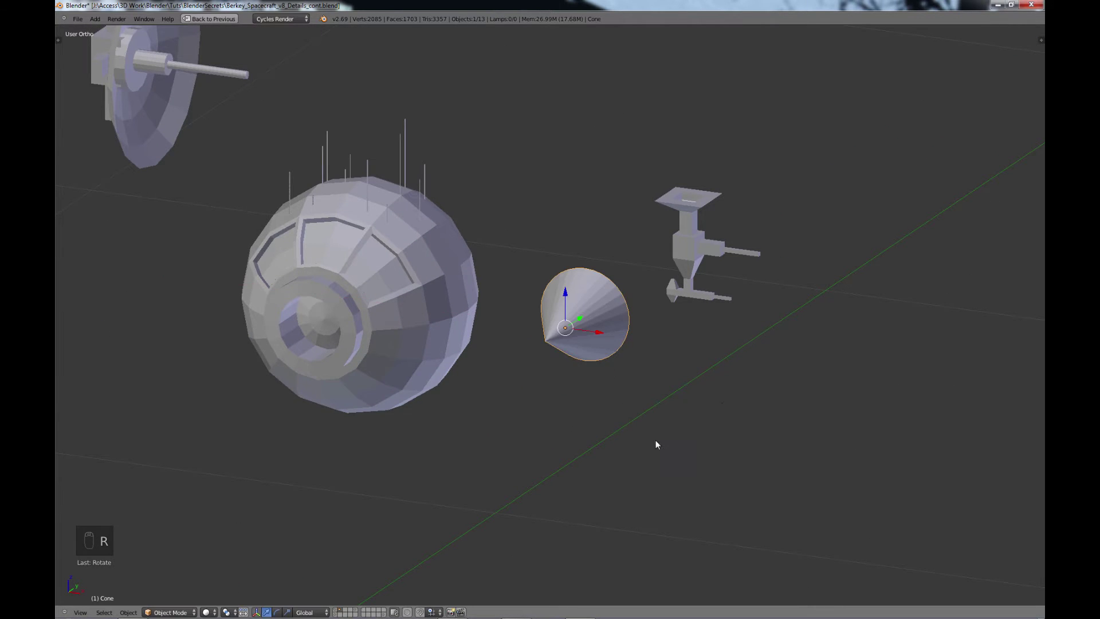
# Step: In Edit Mode, inset the cone's base face to about half size and extrude it about 0.075 outward as a cylinder
pyautogui.scroll(-4, 723, 397)
pyautogui.press('Tab')
pyautogui.moveTo(727, 400); pyautogui.dragTo(571, 430, button='middle')
pyautogui.scroll(3, 571, 429)
pyautogui.keyDown('shift'); pyautogui.moveTo(328, 230); pyautogui.dragTo(692, 533, button='middle'); pyautogui.keyUp('shift')
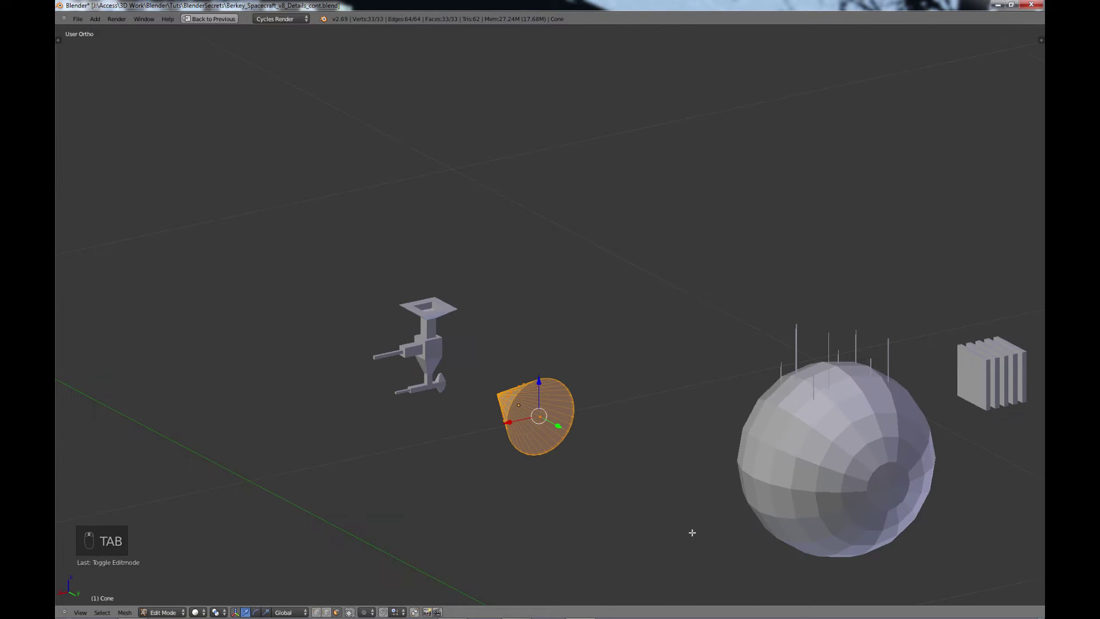
pyautogui.rightClick(556, 410)
pyautogui.click(542, 421)
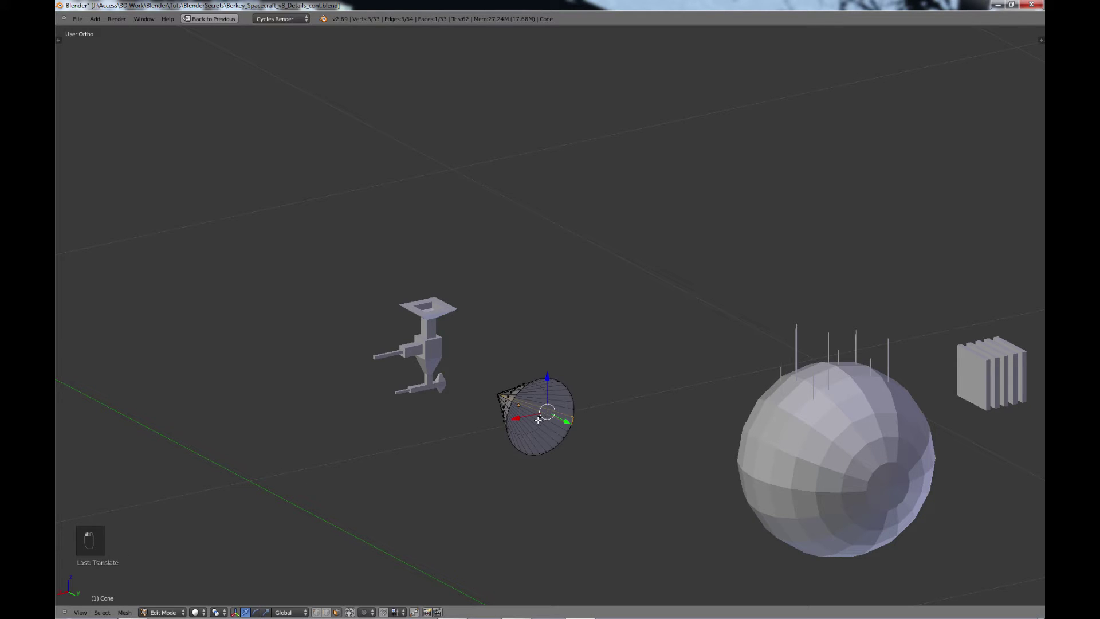
pyautogui.click(538, 420)
pyautogui.press('e')
pyautogui.press('s')
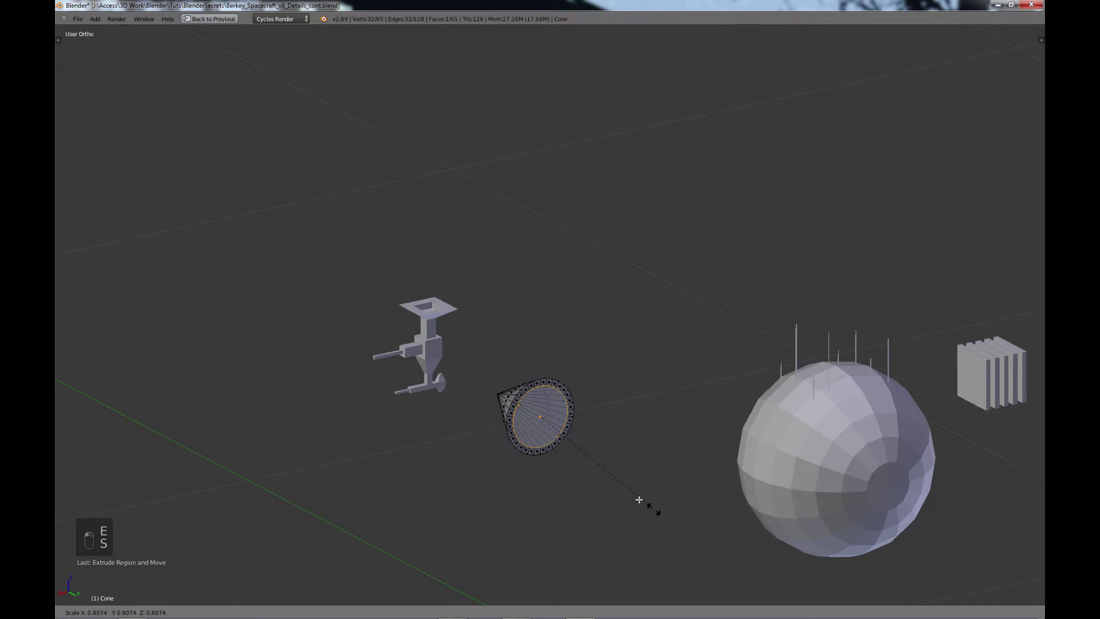
pyautogui.click(604, 475)
pyautogui.press('e')
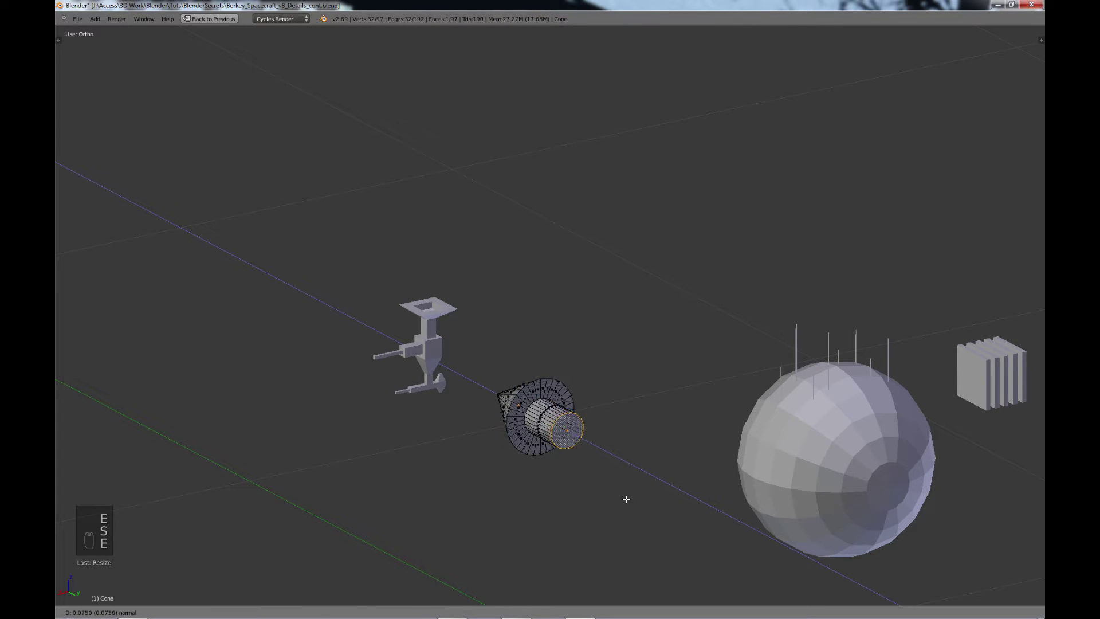
pyautogui.click(626, 499)
# Step: Inset the cylinder's end face to about 0.34 and extrude it about 0.125 outward as a thin rod
pyautogui.press('e')
pyautogui.click(628, 500)
pyautogui.press('s')
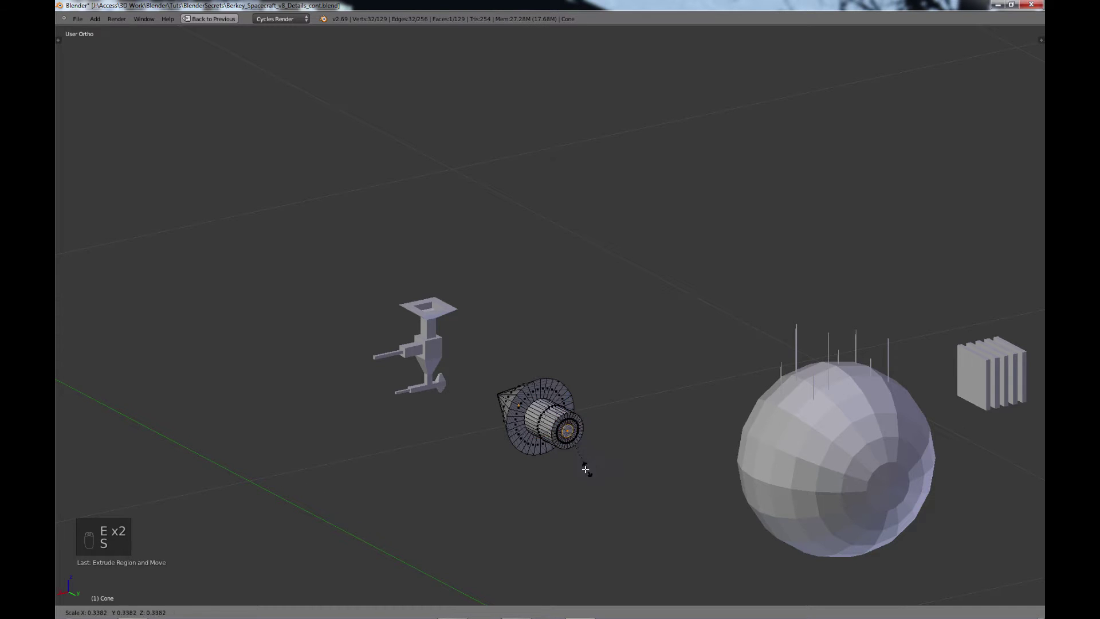
pyautogui.click(585, 469)
pyautogui.press('e')
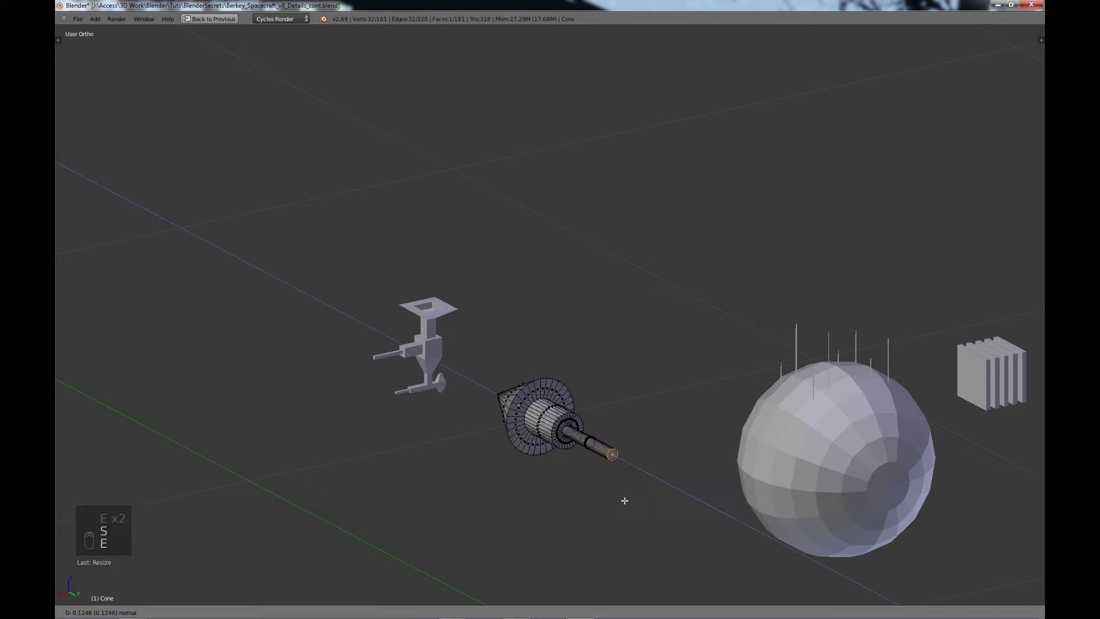
pyautogui.click(624, 500)
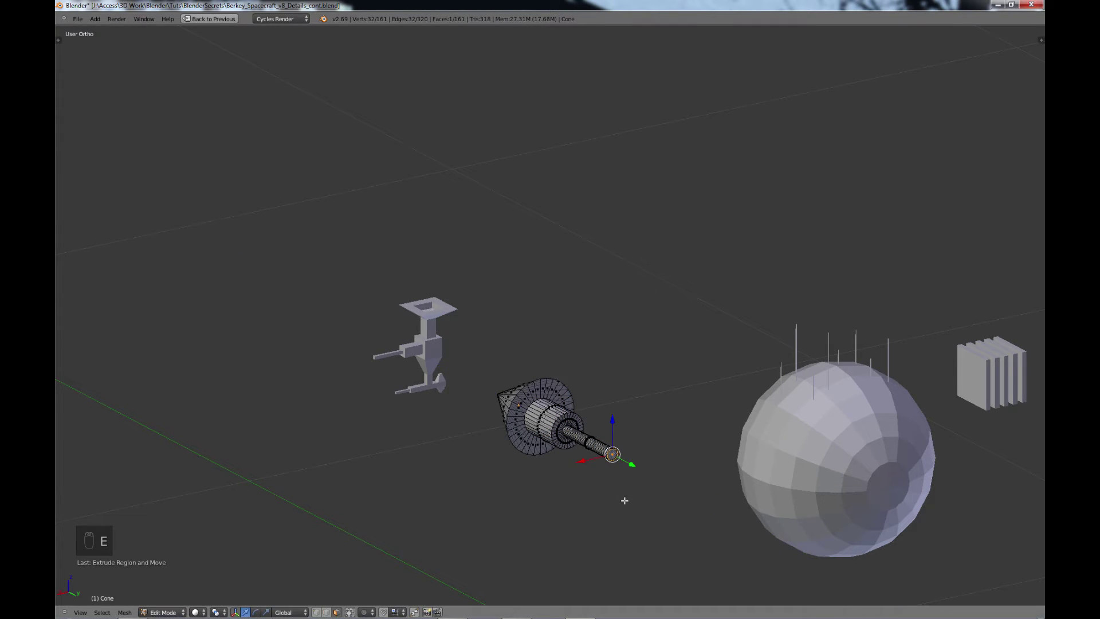
# Step: Try to add a loop cut around the cone's slanted surface
pyautogui.moveTo(625, 500); pyautogui.dragTo(514, 479, button='middle')
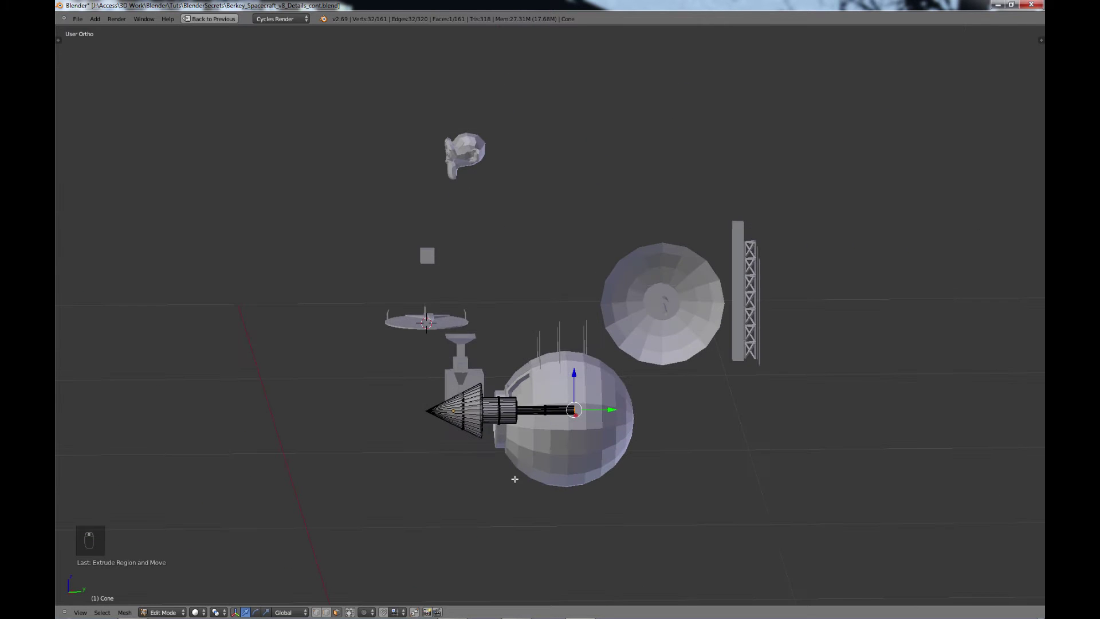
pyautogui.scroll(4, 459, 461)
pyautogui.keyDown('shift'); pyautogui.moveTo(408, 496); pyautogui.dragTo(467, 463, button='middle'); pyautogui.keyUp('shift')
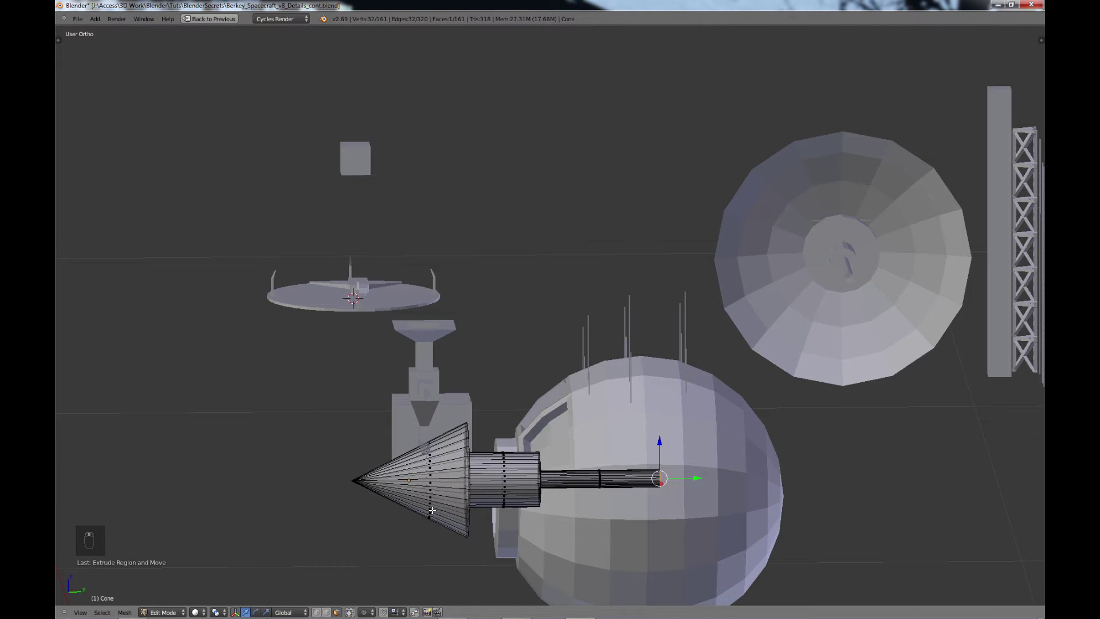
pyautogui.hotkey('ctrl', 'r')
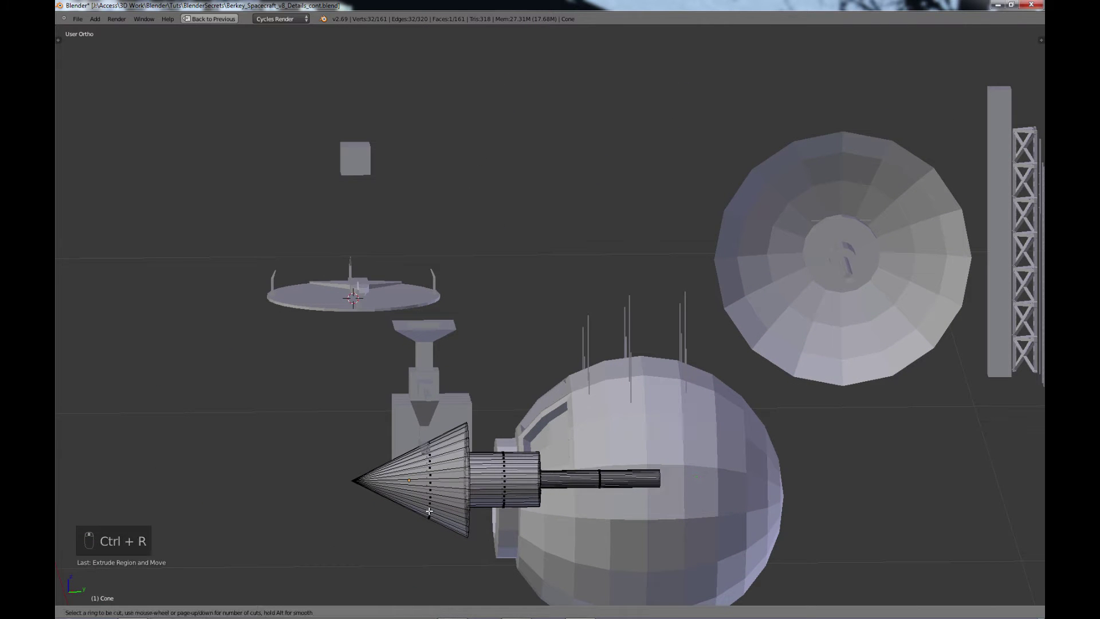
pyautogui.click(428, 478)
pyautogui.click(436, 478)
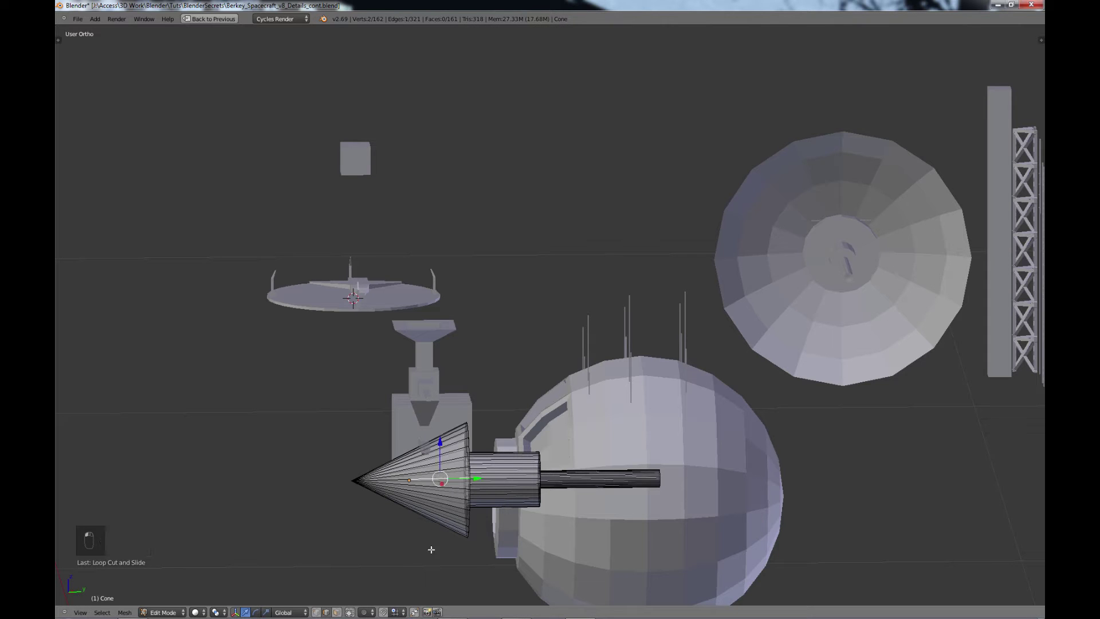
# Step: Switch to face selection and box-select the faces of the cone's slanted surface
pyautogui.click(337, 613)
pyautogui.press('b')
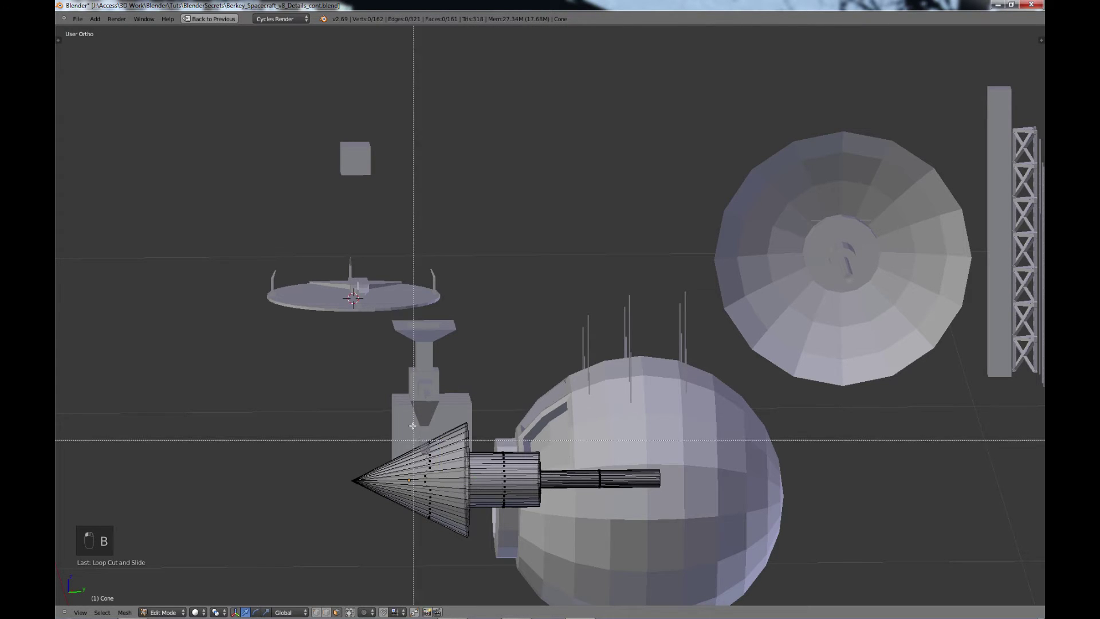
pyautogui.moveTo(407, 411); pyautogui.dragTo(452, 577)
pyautogui.moveTo(449, 528); pyautogui.dragTo(536, 329, button='middle')
pyautogui.scroll(2, 447, 523)
pyautogui.moveTo(491, 383); pyautogui.dragTo(508, 389, button='middle')
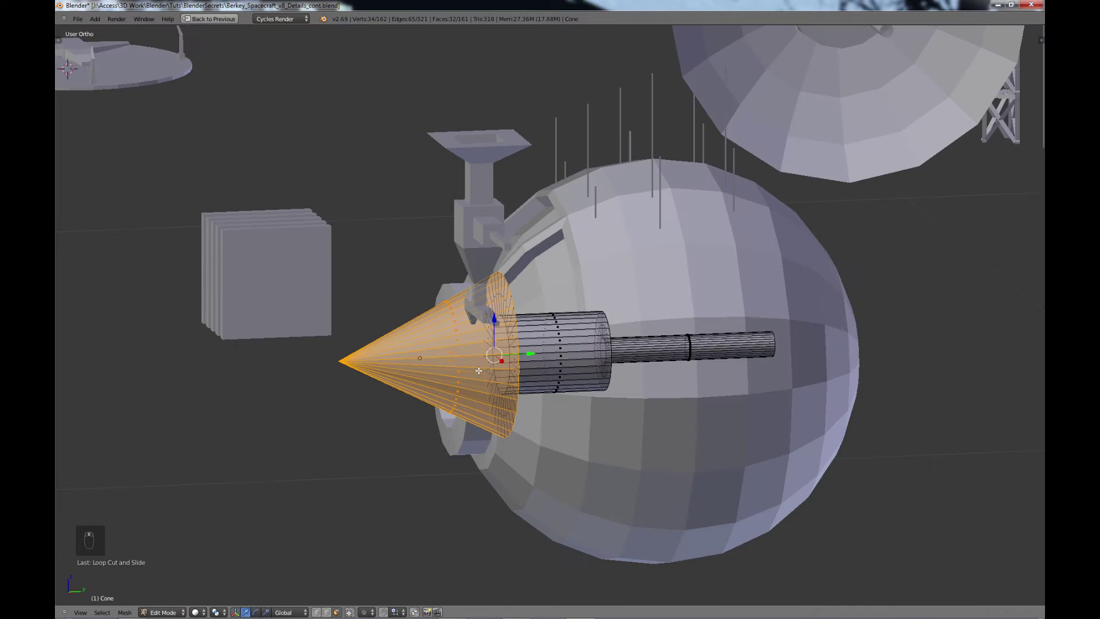
# Step: Undo the cone's face selection and the loop cut
pyautogui.hotkey('ctrl', 'z')
pyautogui.hotkey('ctrl', 'z')
pyautogui.hotkey('ctrl', 'z')
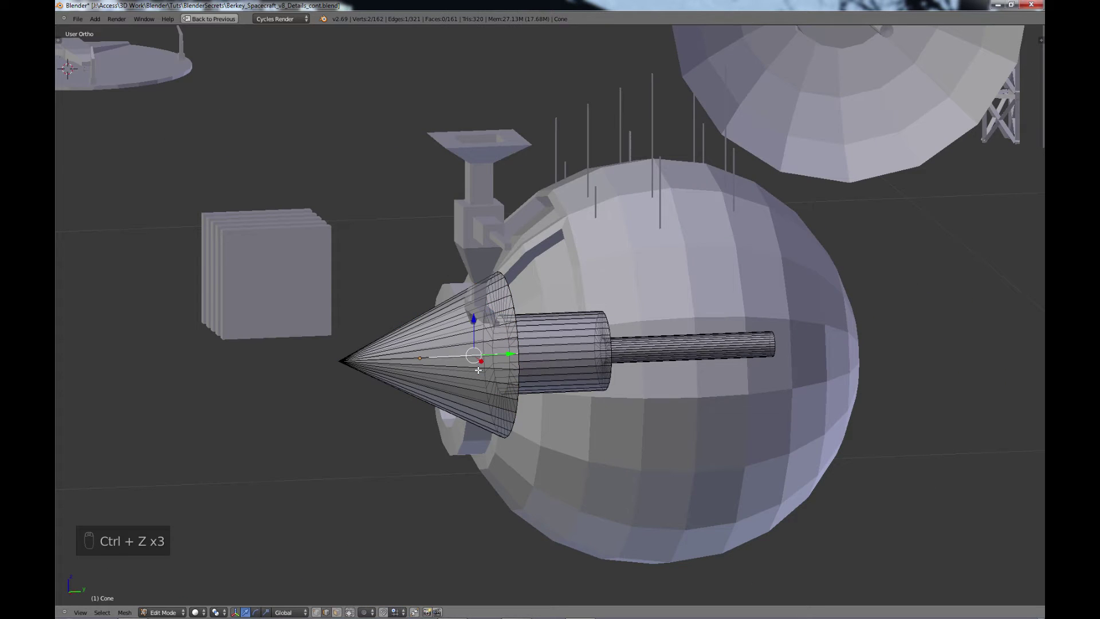
pyautogui.hotkey('ctrl', 'z')
pyautogui.hotkey('ctrl', 'z')
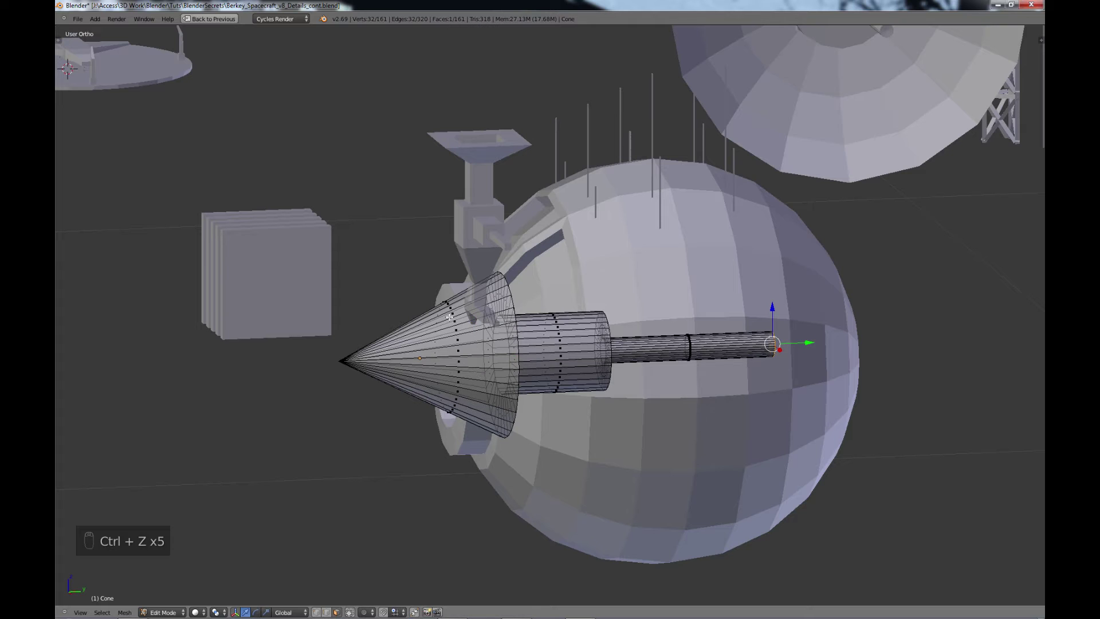
# Step: Box-select all the triangular side faces of the cone, leaving the cylinder and rod unselected
pyautogui.press('b')
pyautogui.moveTo(403, 264); pyautogui.dragTo(474, 430)
pyautogui.click(459, 369)
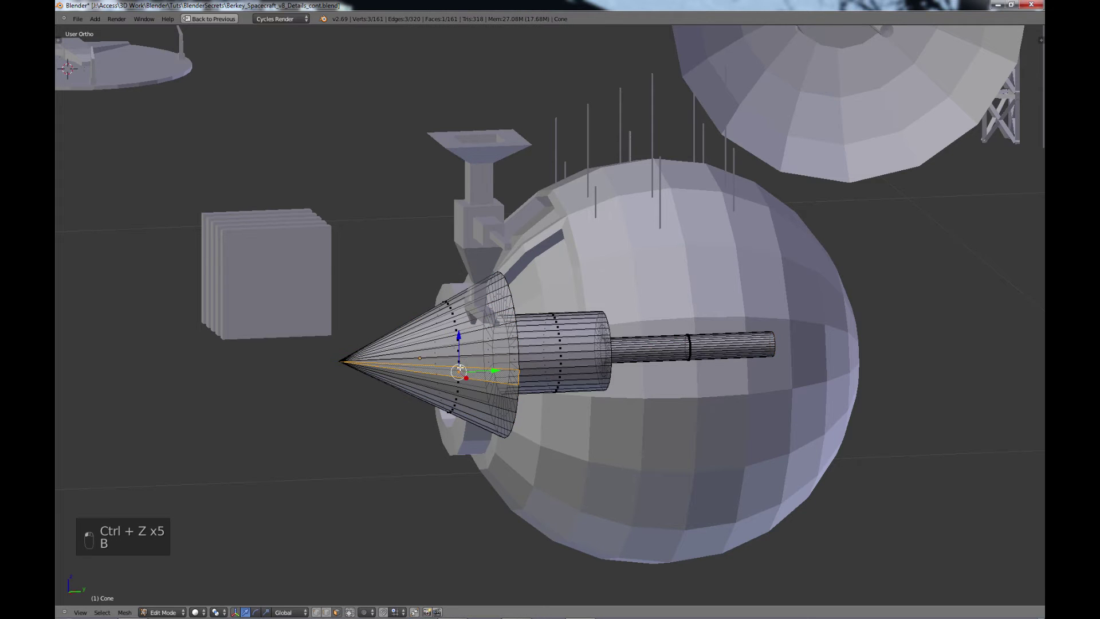
pyautogui.press('b')
pyautogui.moveTo(412, 261); pyautogui.dragTo(477, 456)
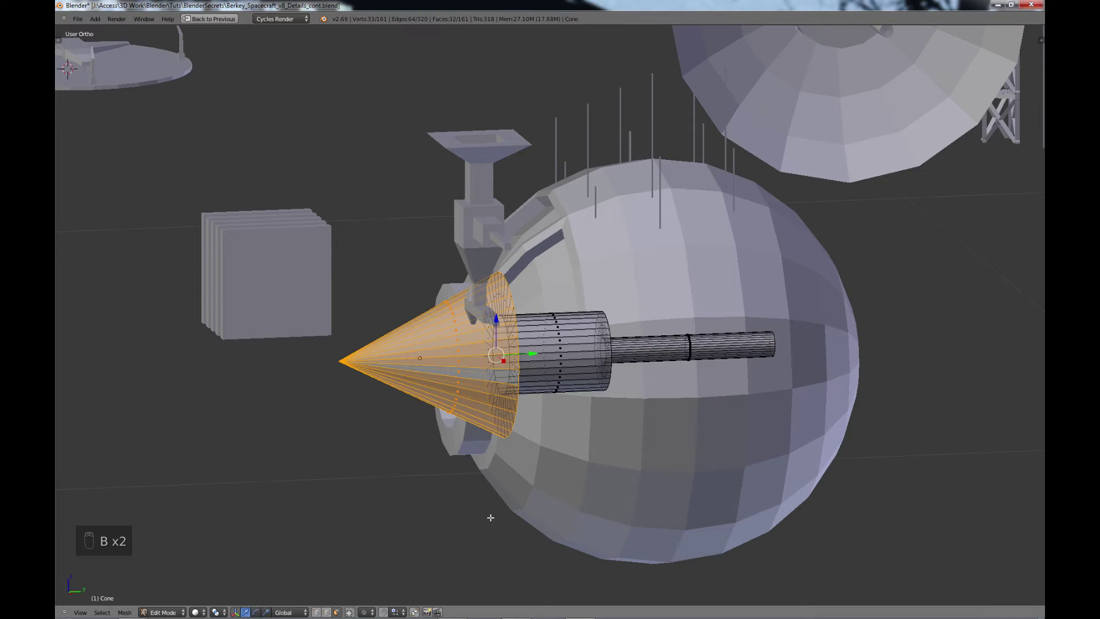
pyautogui.moveTo(513, 508); pyautogui.dragTo(569, 510, button='middle')
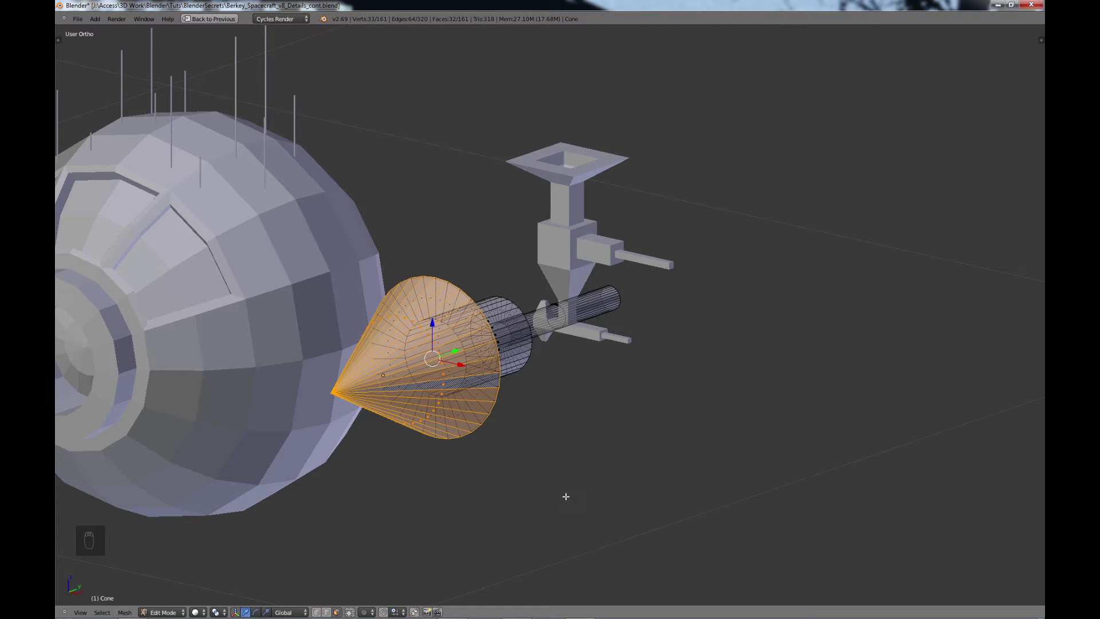
# Step: Extrude the cone's side faces individually with no offset and scale them to about 0.92
pyautogui.press('t')
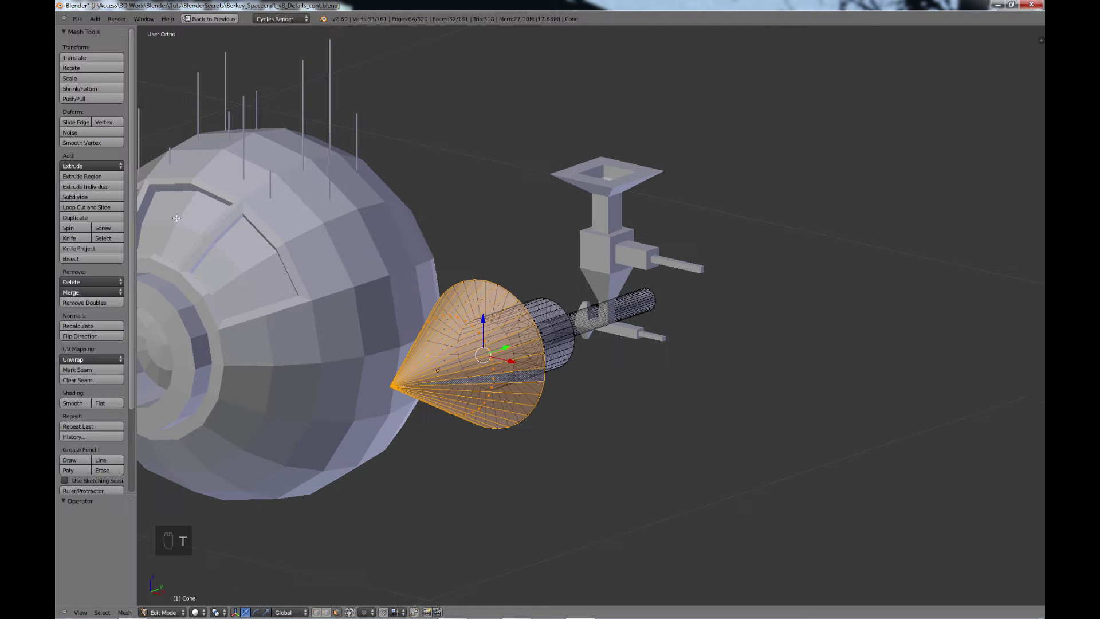
pyautogui.click(82, 186)
pyautogui.rightClick(81, 187)
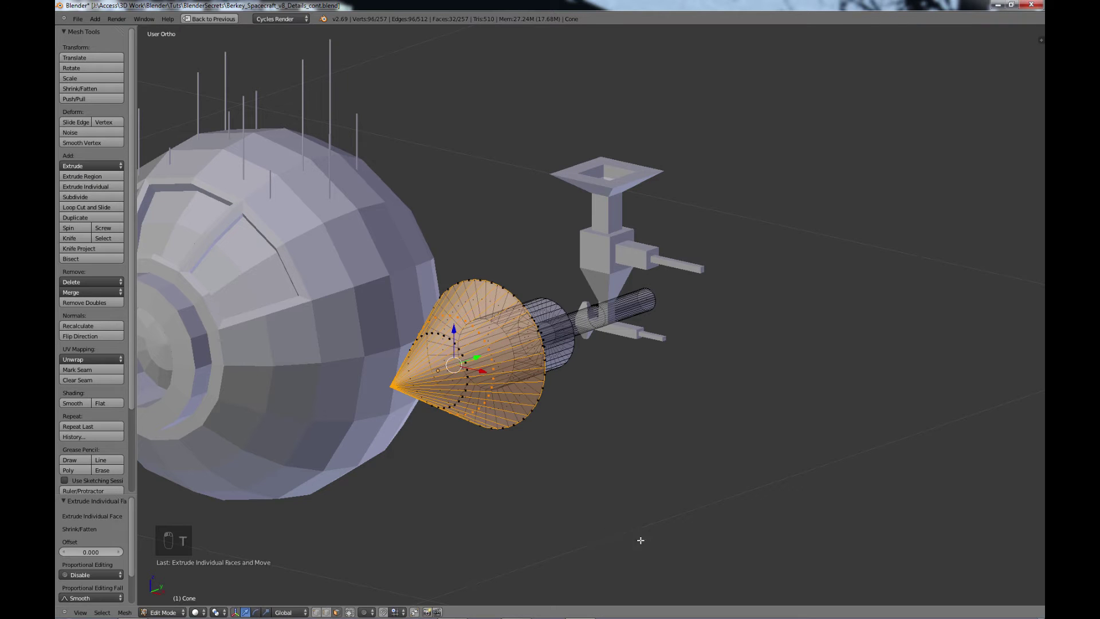
pyautogui.press('s')
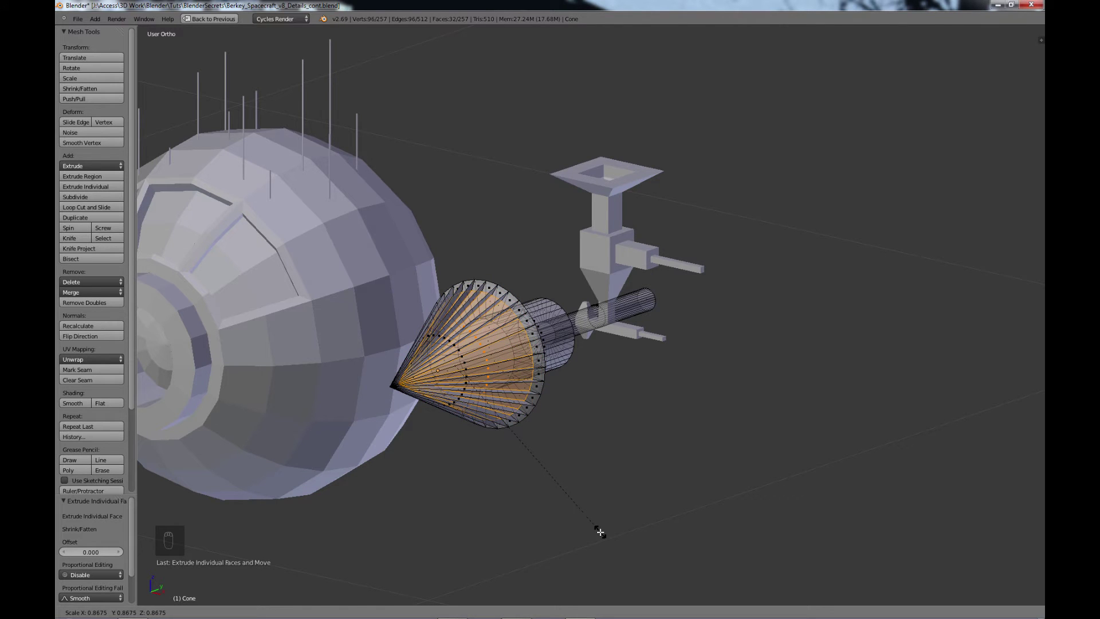
pyautogui.click(606, 535)
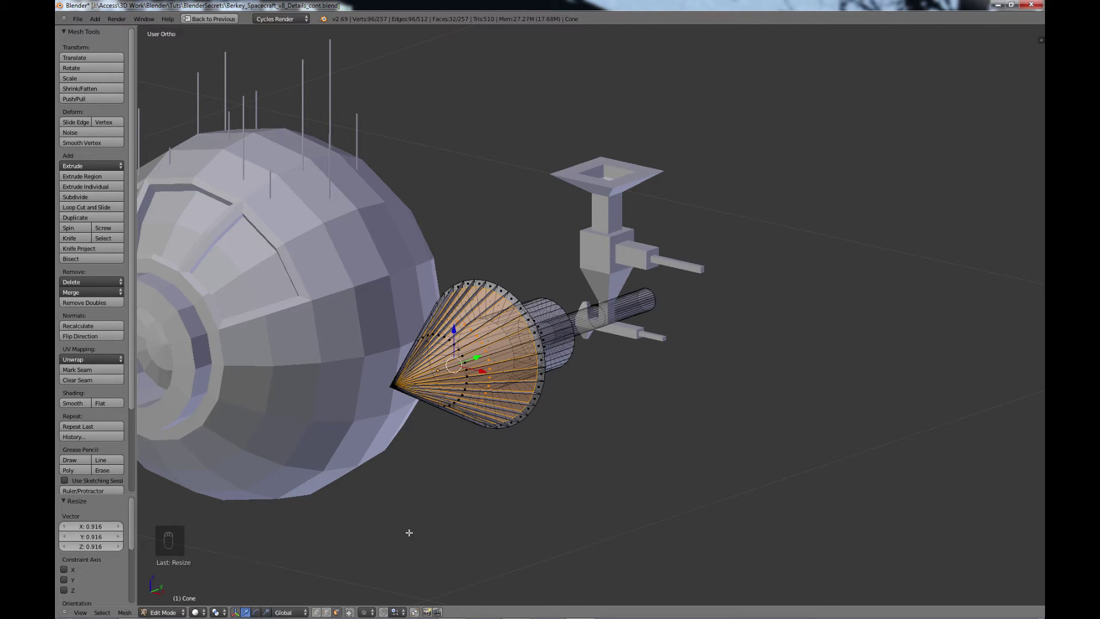
# Step: Set the pivot point to Individual Origins and scale each extruded cone face to about 0.6
pyautogui.click(216, 612)
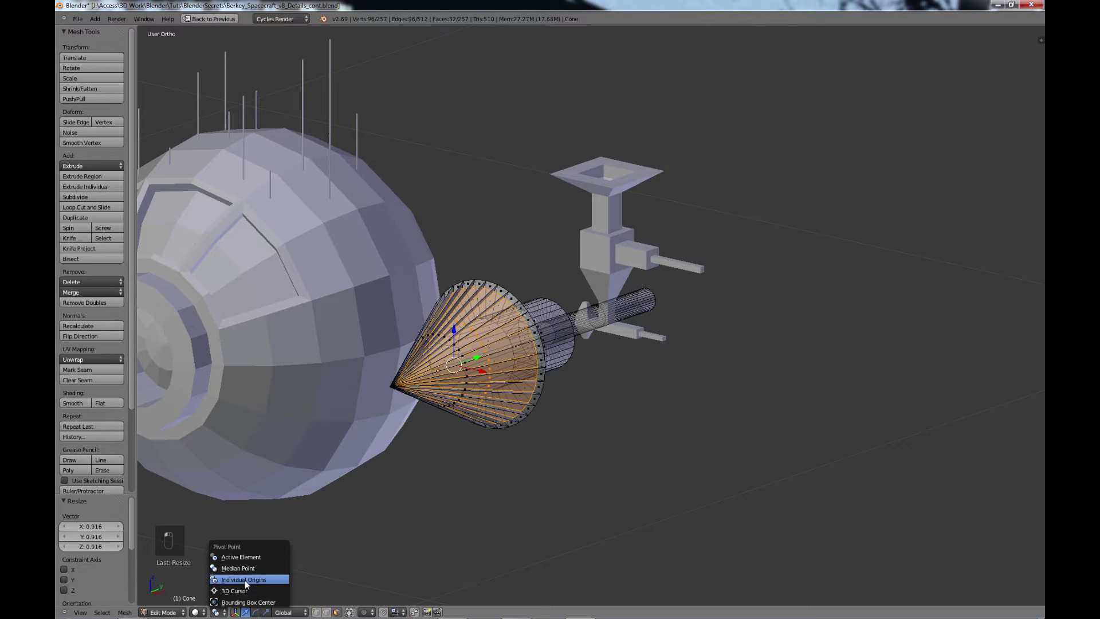
pyautogui.click(245, 580)
pyautogui.press('s')
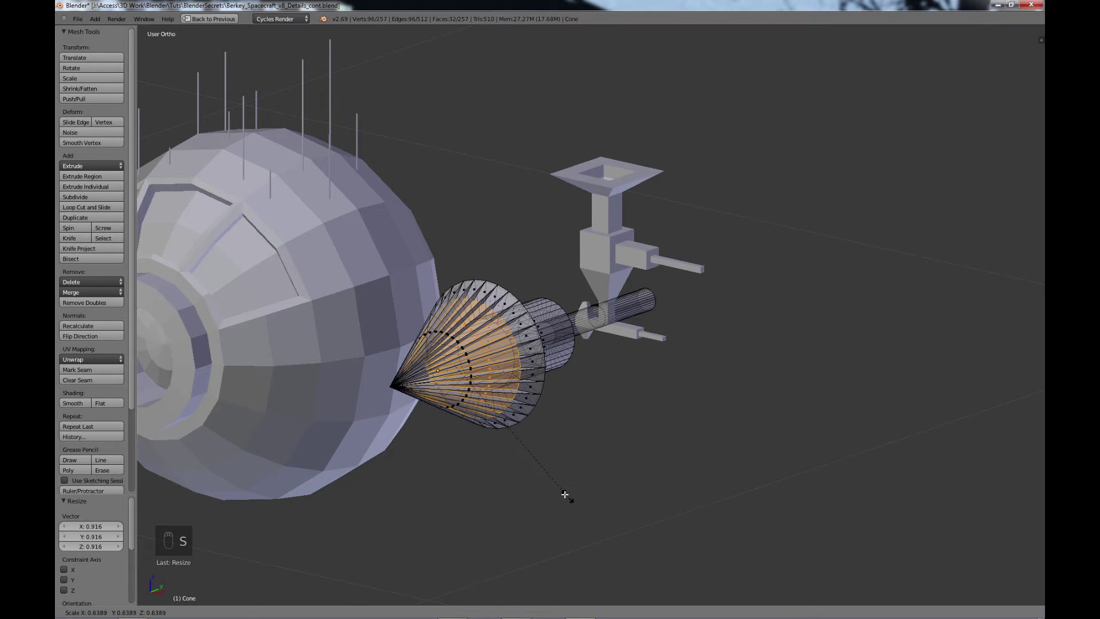
pyautogui.click(559, 492)
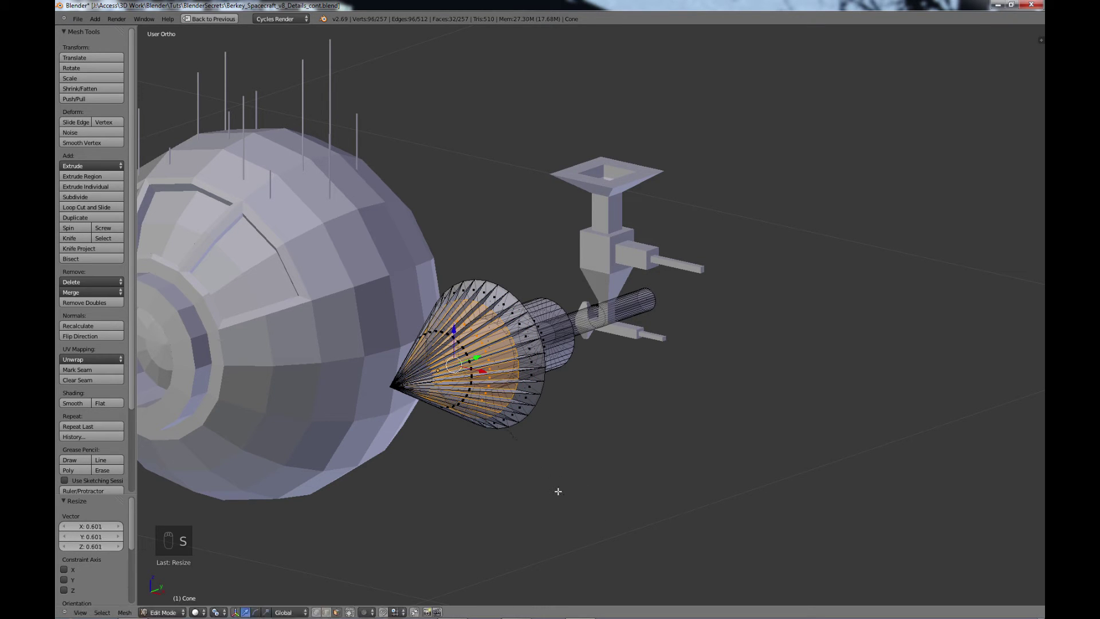
# Step: Change the pivot point to a shared centre and scale the selected cone faces together to about 1.16
pyautogui.click(216, 611)
pyautogui.click(277, 553)
pyautogui.press('s')
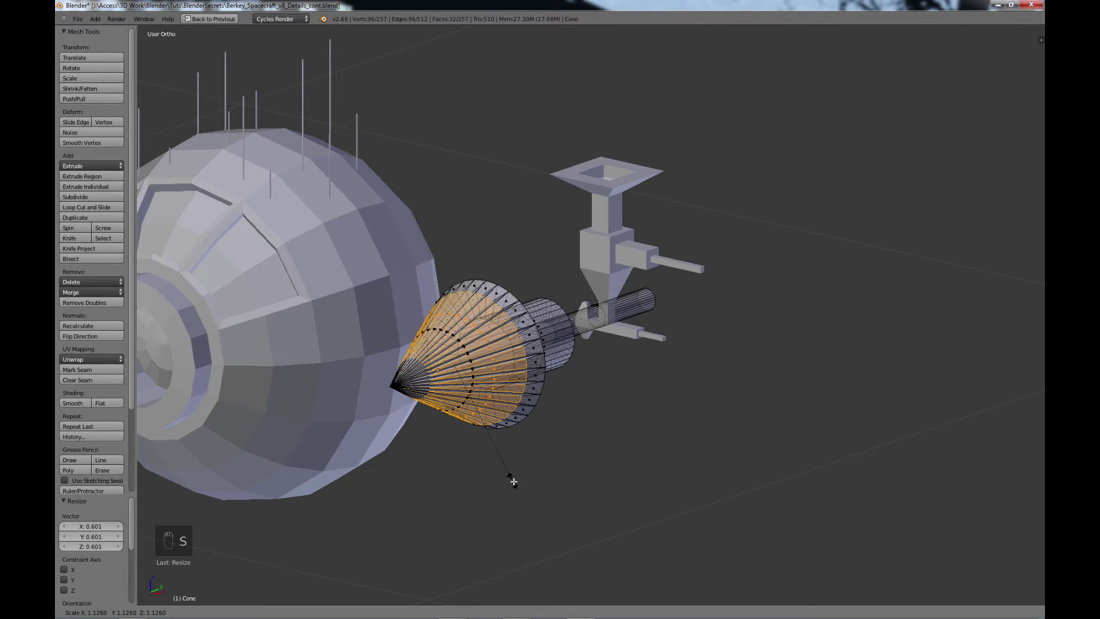
pyautogui.click(512, 486)
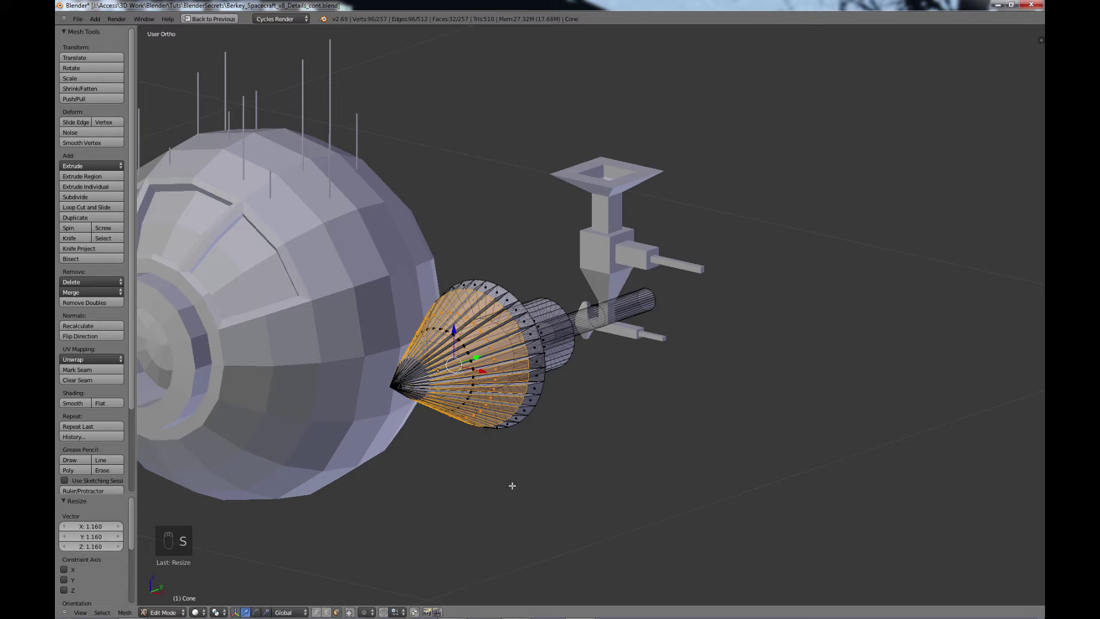
# Step: Extrude the selected cone faces individually with a 0.002 offset, scaling them to about 1.61 and again to about 0.95
pyautogui.click(84, 186)
pyautogui.click(84, 184)
pyautogui.press('s')
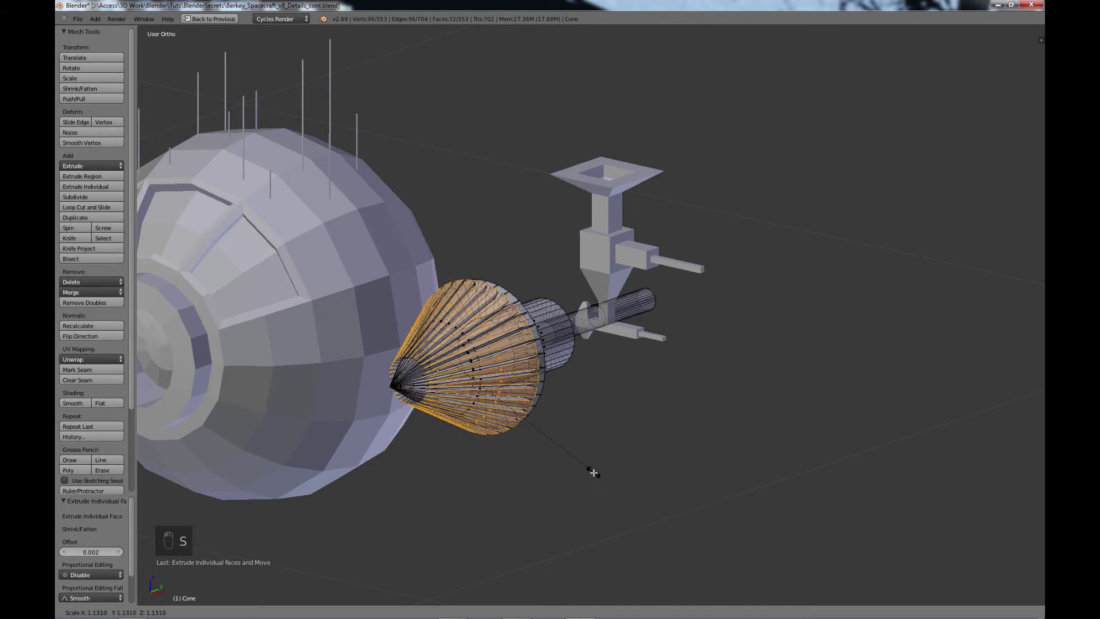
pyautogui.click(645, 529)
pyautogui.press('s')
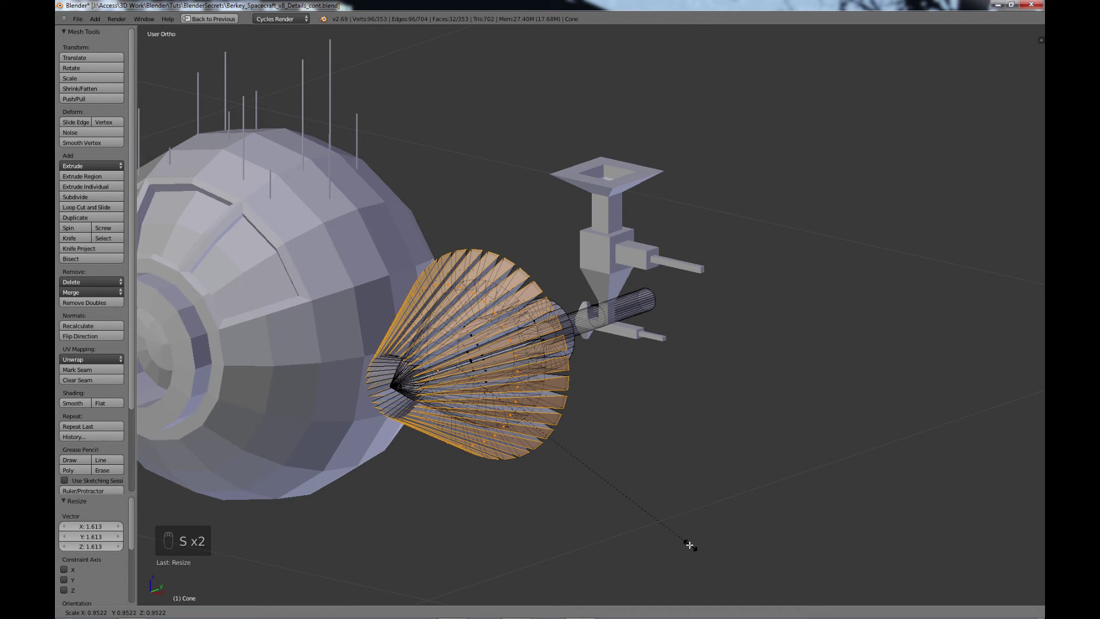
pyautogui.click(690, 545)
# Step: Scale the extruded cone faces along the global Y axis to about 0.48
pyautogui.moveTo(689, 545); pyautogui.dragTo(576, 450, button='middle')
pyautogui.press('s')
pyautogui.press('y')
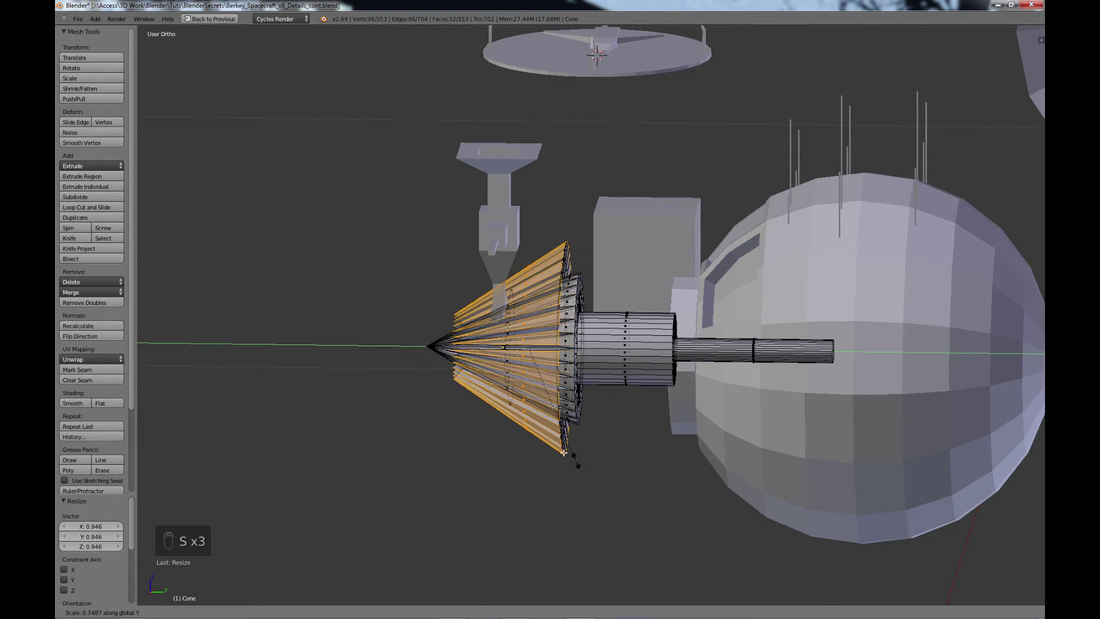
pyautogui.click(521, 421)
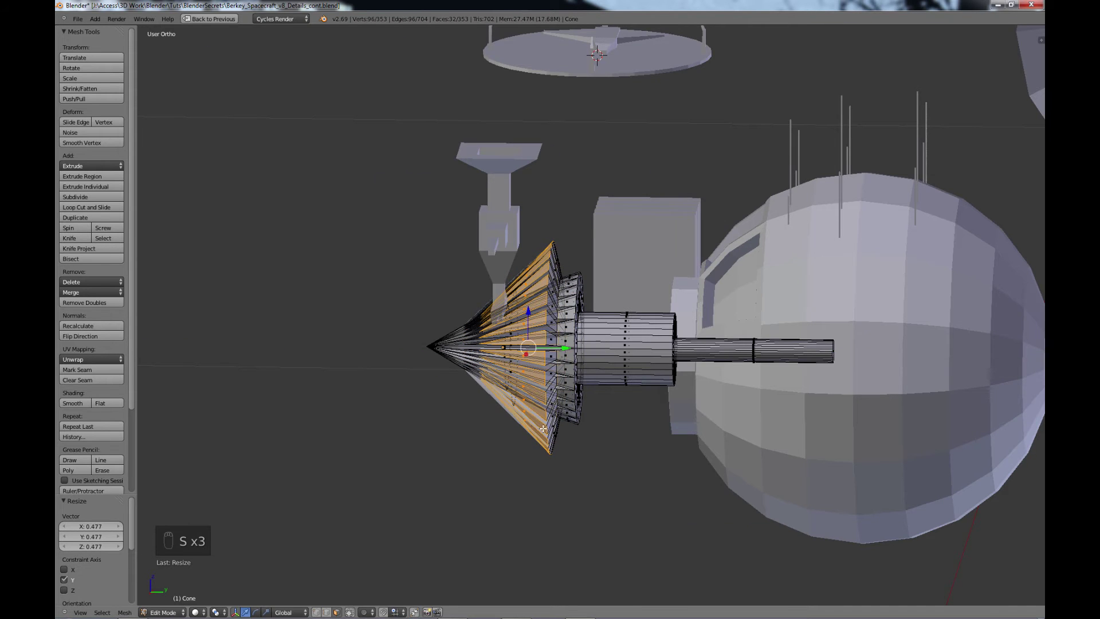
# Step: Examine the ribbed cone with nothing selected, and restore the selection of its extruded faces
pyautogui.moveTo(565, 343); pyautogui.dragTo(673, 469, button='middle')
pyautogui.press('a')
pyautogui.scroll(-2, 659, 454)
pyautogui.press('Tab')
pyautogui.press('Tab')
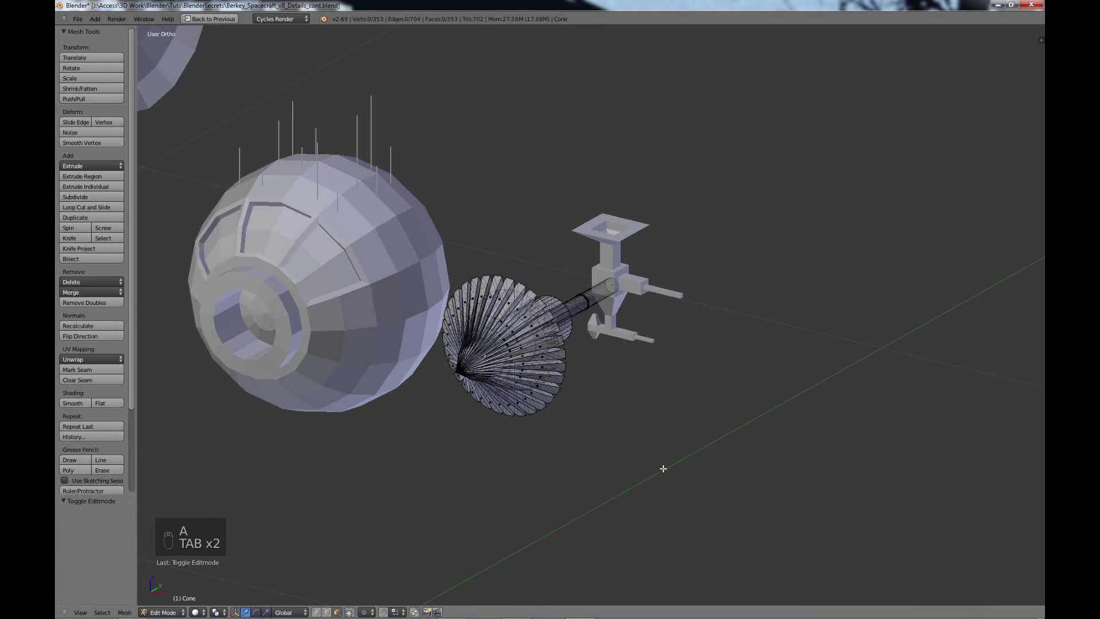
pyautogui.scroll(4, 604, 459)
pyautogui.moveTo(595, 457); pyautogui.dragTo(570, 452, button='middle')
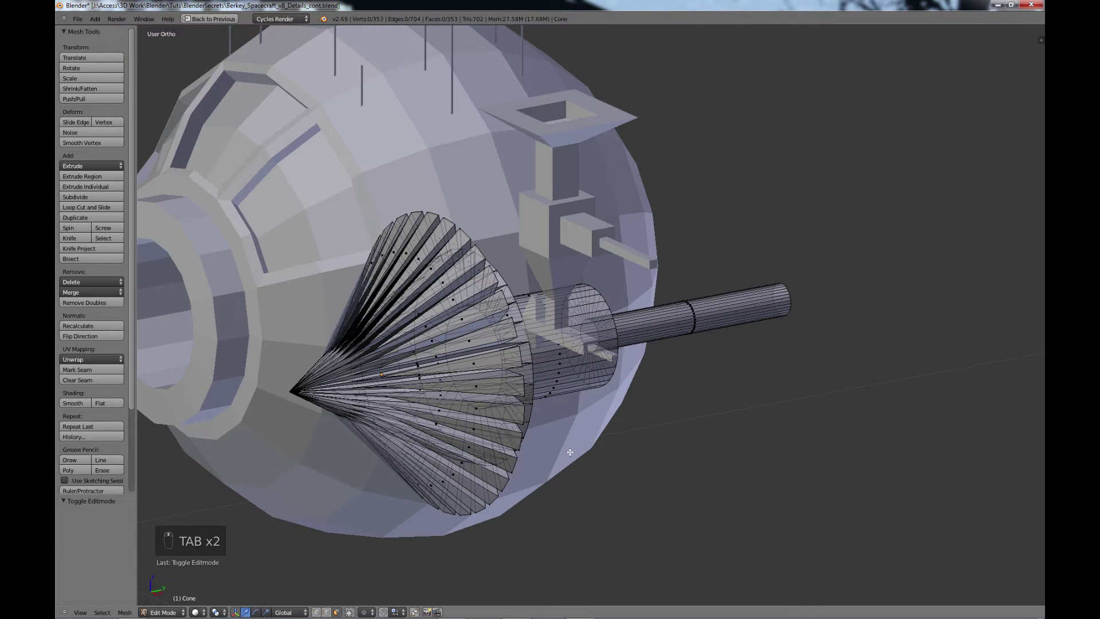
pyautogui.hotkey('ctrl', 'z')
pyautogui.hotkey('ctrl', 'z')
pyautogui.hotkey('ctrl', 'z')
pyautogui.scroll(-2, 570, 452)
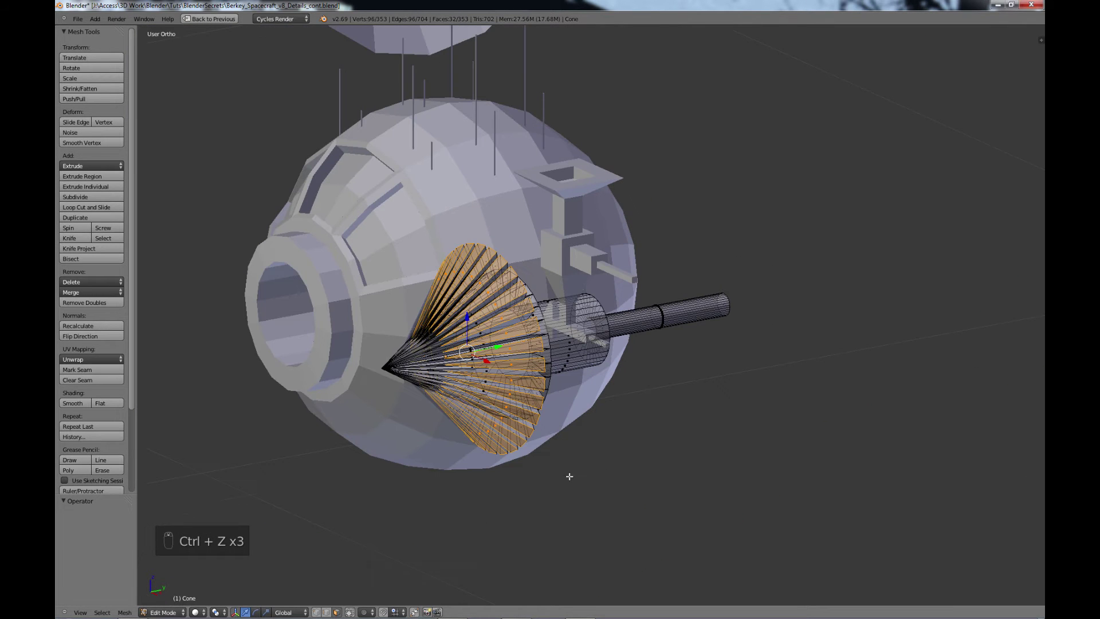
# Step: Scale the selected cone faces to about 1.41 and flatten them along the Y axis to about 0.63
pyautogui.press('s')
pyautogui.click(604, 510)
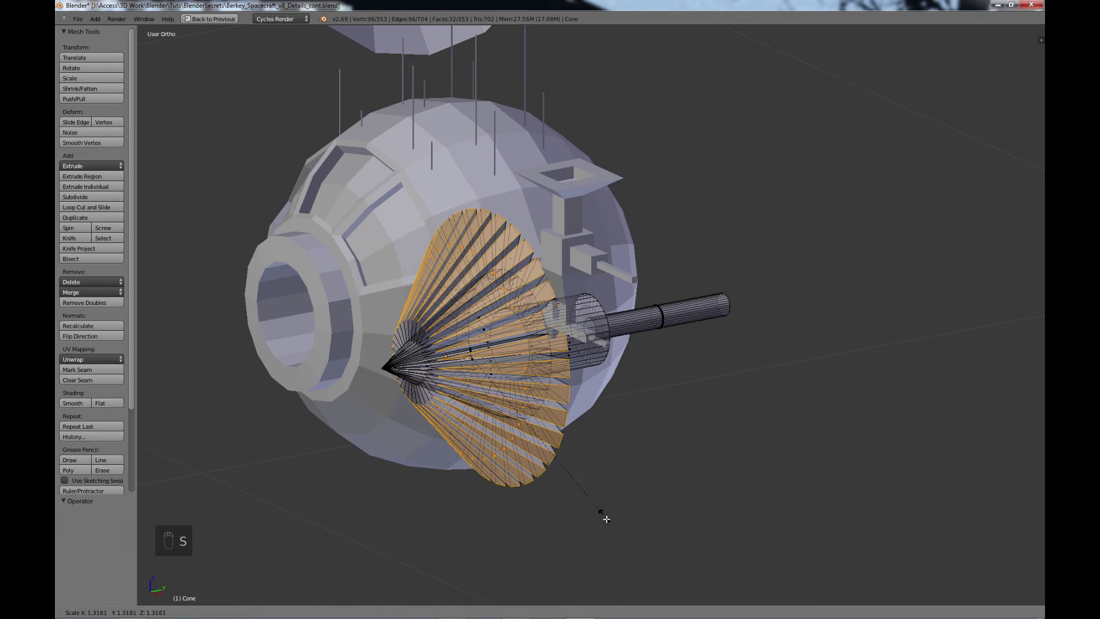
pyautogui.moveTo(609, 523); pyautogui.dragTo(537, 475, button='middle')
pyautogui.press('s')
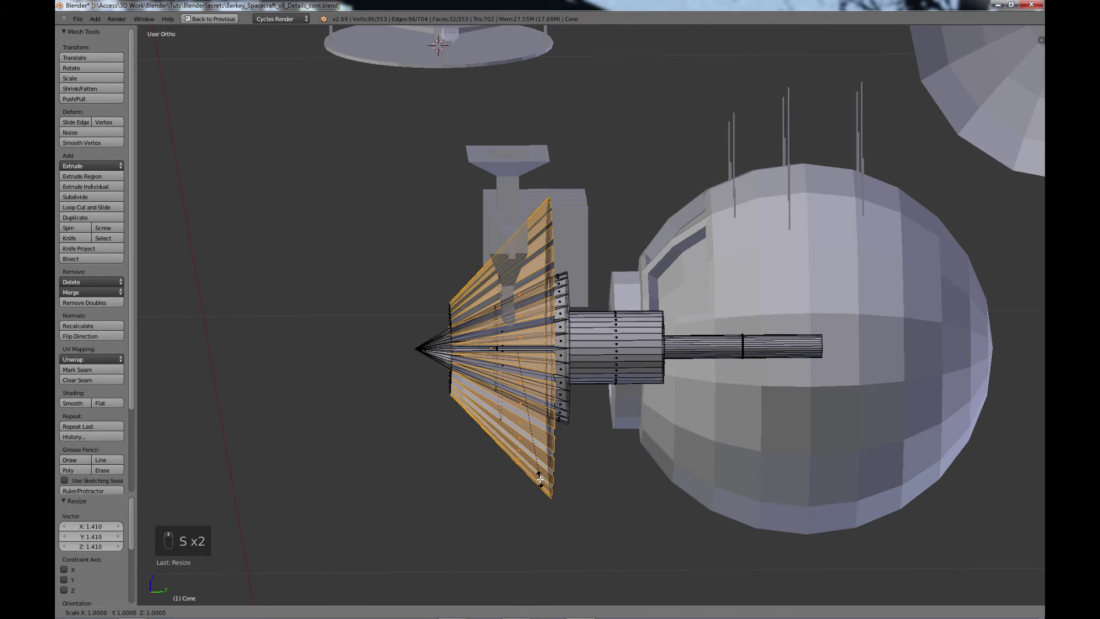
pyautogui.press('y')
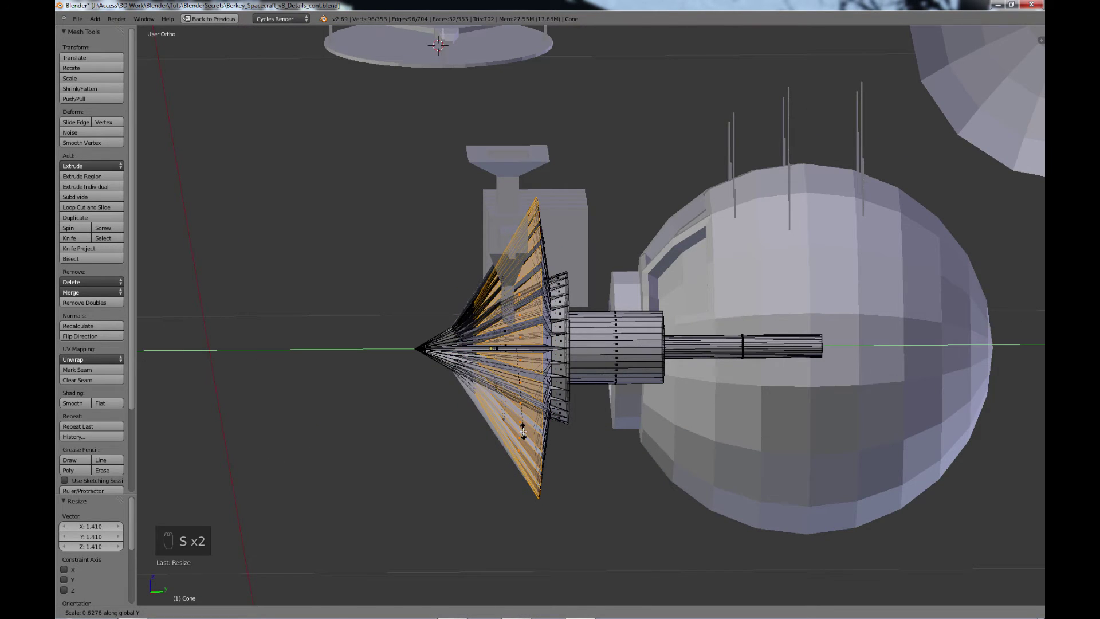
pyautogui.click(495, 427)
# Step: Shift the selected cone faces slightly along the Y axis and finish editing the mesh with nothing selected
pyautogui.press('g')
pyautogui.press('y')
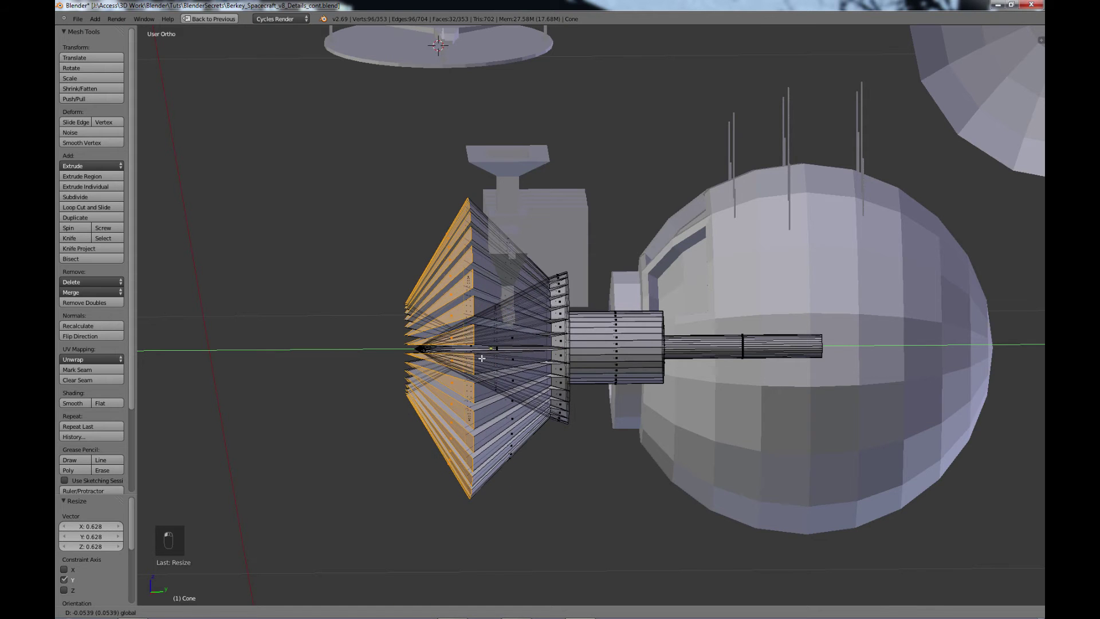
pyautogui.click(504, 349)
pyautogui.moveTo(504, 349); pyautogui.dragTo(636, 478, button='middle')
pyautogui.press('a')
pyautogui.press('Tab')
# Step: Scale the whole ribbed cone object down to about 0.27 and deselect it
pyautogui.press('s')
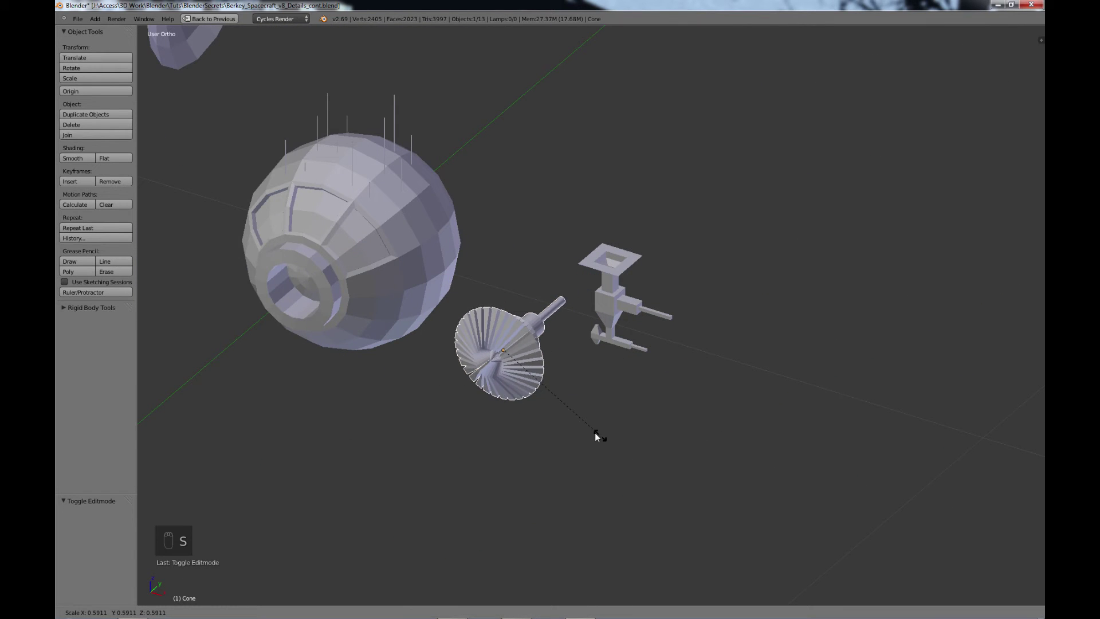
pyautogui.click(541, 395)
pyautogui.moveTo(534, 409); pyautogui.dragTo(543, 388, button='middle')
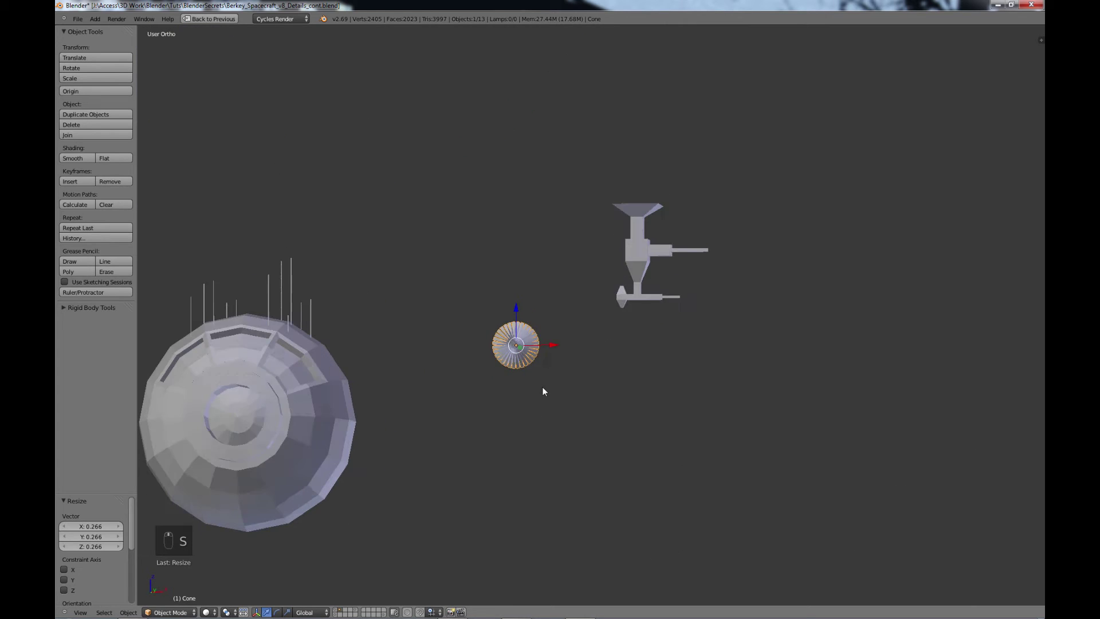
pyautogui.press('a')
# Step: Add an icosphere mesh with 2 subdivisions and size 1.000 to the detail parts
pyautogui.scroll(-3, 549, 412)
pyautogui.keyDown('shift'); pyautogui.moveTo(464, 425); pyautogui.dragTo(542, 401, button='middle'); pyautogui.keyUp('shift')
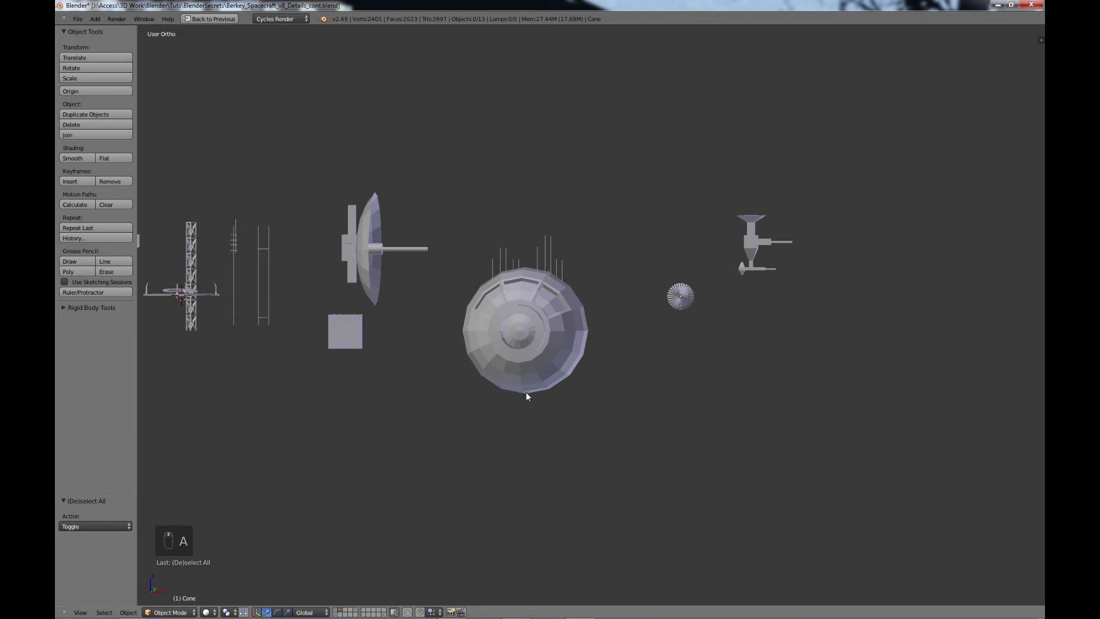
pyautogui.hotkey('shift', 'a')
pyautogui.moveTo(528, 394)
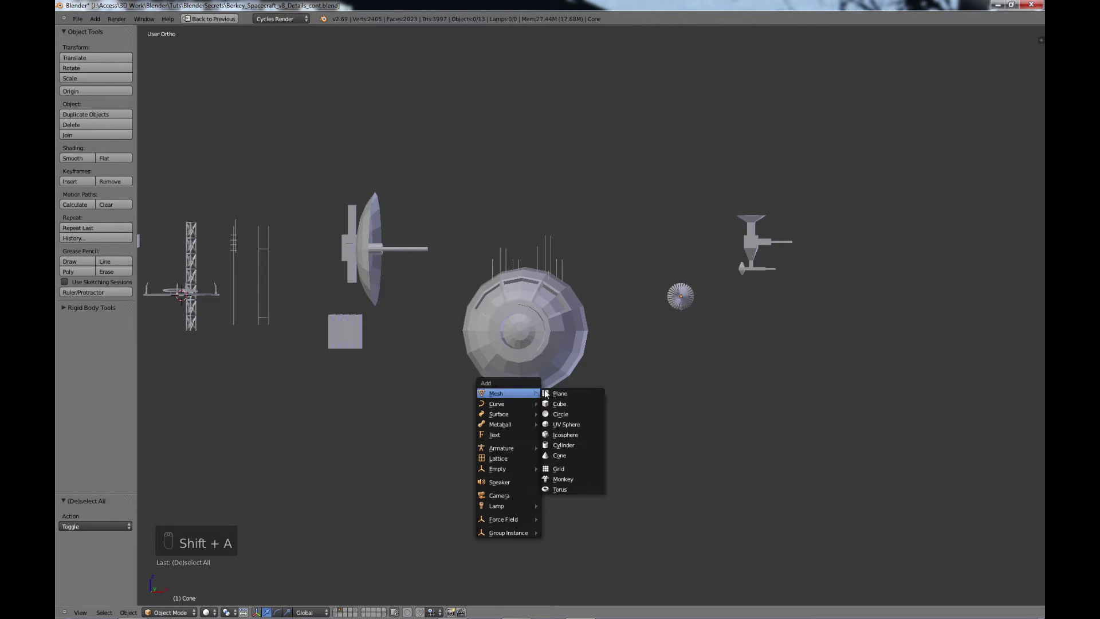
pyautogui.click(572, 435)
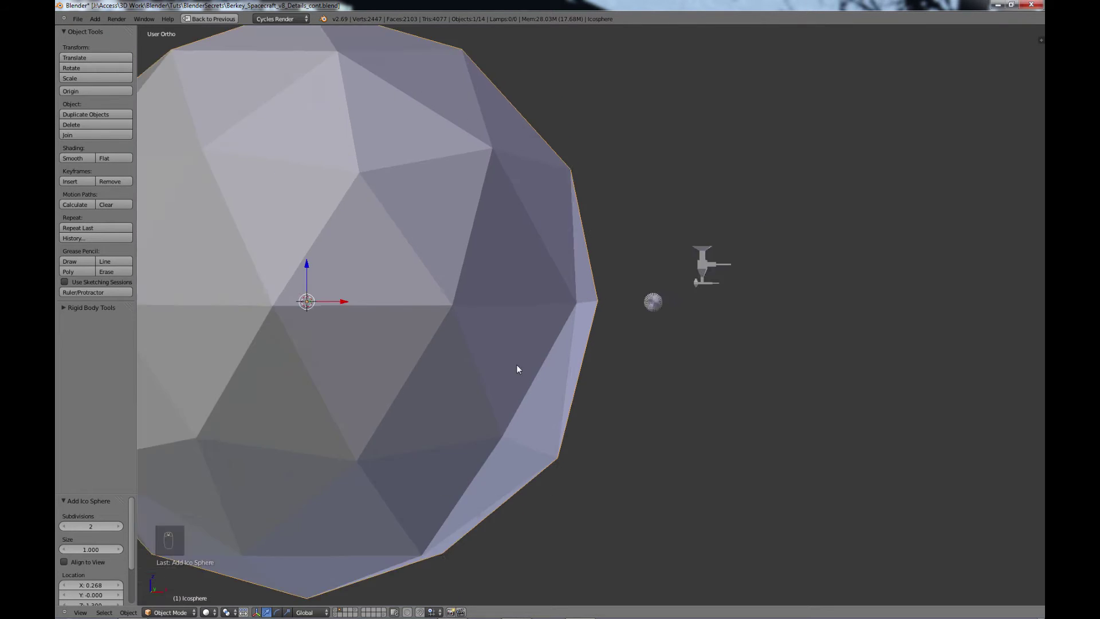
# Step: Shrink the icosphere to a size comparable to the other detail parts and move it about -0.252 along Z
pyautogui.scroll(-4, 517, 365)
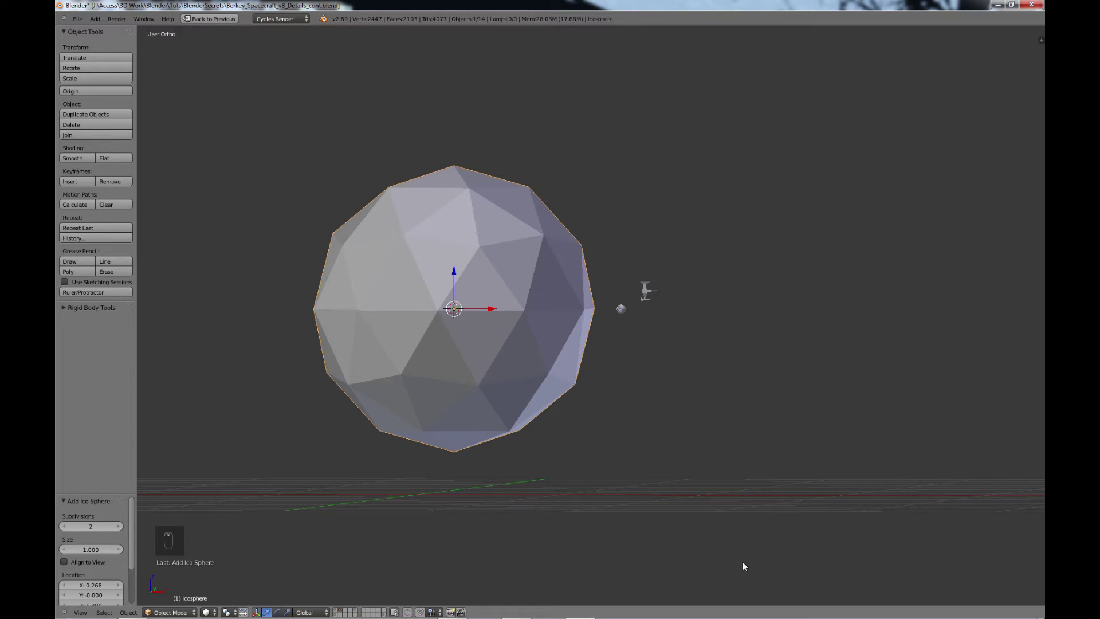
pyautogui.press('s')
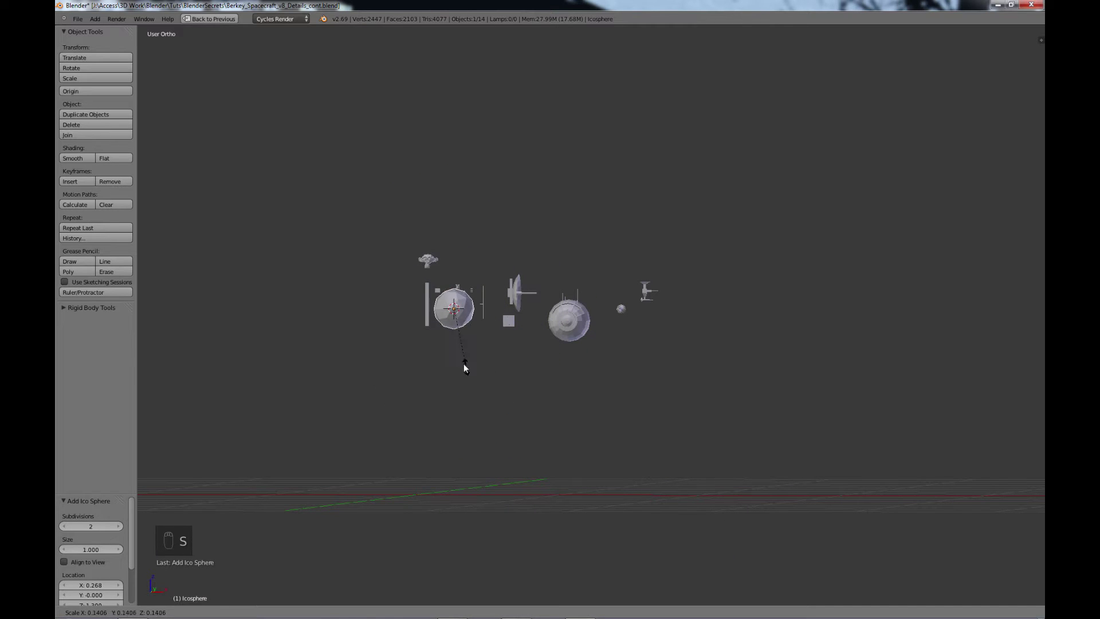
pyautogui.click(451, 346)
pyautogui.moveTo(454, 272); pyautogui.dragTo(462, 308)
pyautogui.scroll(5, 479, 435)
pyautogui.keyDown('shift'); pyautogui.moveTo(308, 470); pyautogui.dragTo(552, 434, button='middle'); pyautogui.keyUp('shift')
pyautogui.scroll(3, 552, 435)
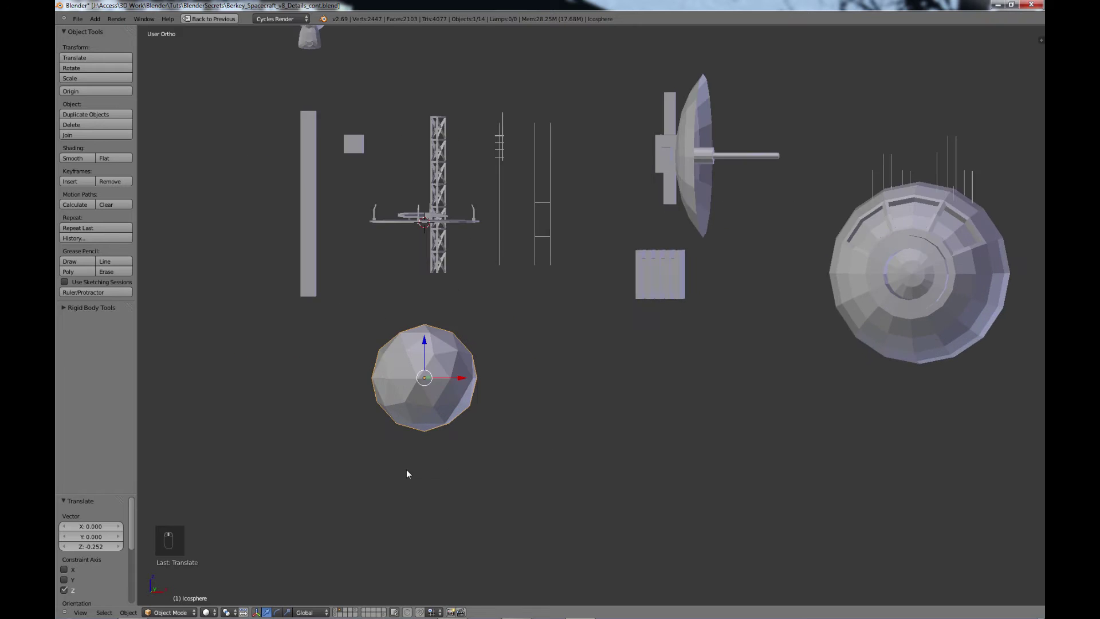
pyautogui.keyDown('shift'); pyautogui.moveTo(415, 480); pyautogui.dragTo(557, 455, button='middle'); pyautogui.keyUp('shift')
pyautogui.scroll(1, 562, 457)
pyautogui.scroll(2, 563, 461)
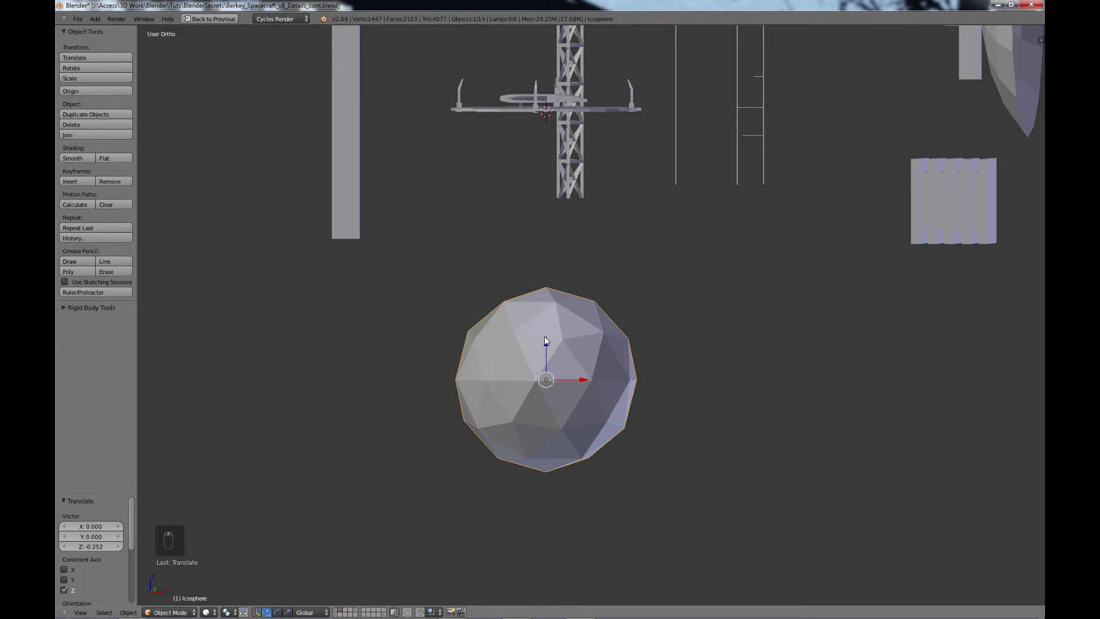
# Step: Delete all faces in the lower half of the icosphere, leaving a dome
pyautogui.press('Tab')
pyautogui.rightClick(611, 403)
pyautogui.press('b')
pyautogui.press('b')
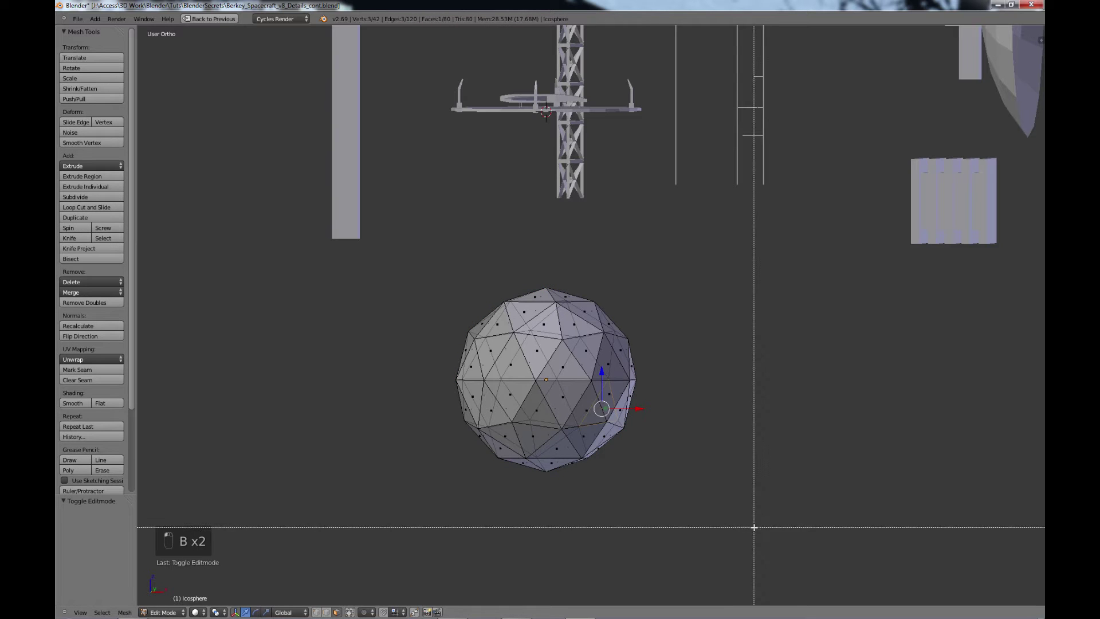
pyautogui.moveTo(754, 523); pyautogui.dragTo(416, 379)
pyautogui.press('x')
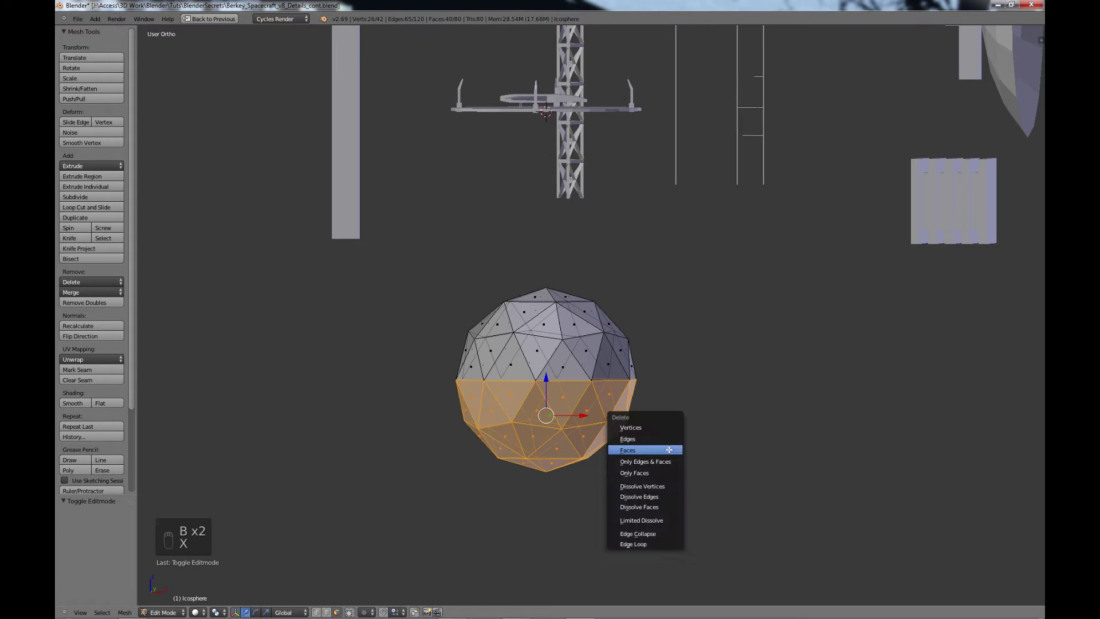
pyautogui.click(659, 451)
# Step: Select all the dome's faces and extrude them individually with no offset
pyautogui.scroll(-1, 639, 382)
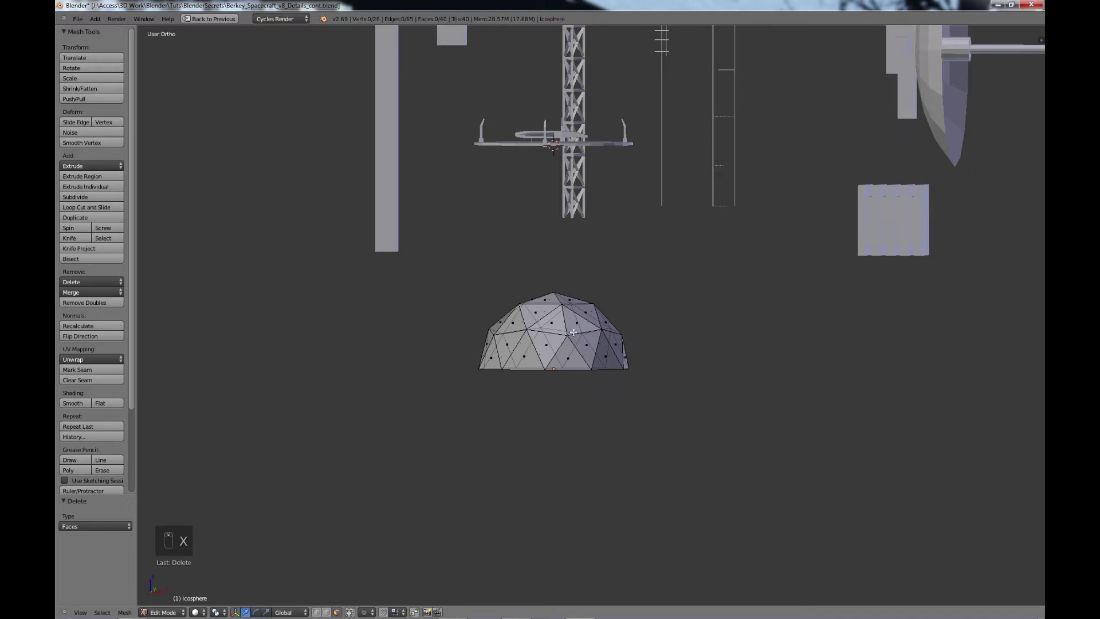
pyautogui.press('a')
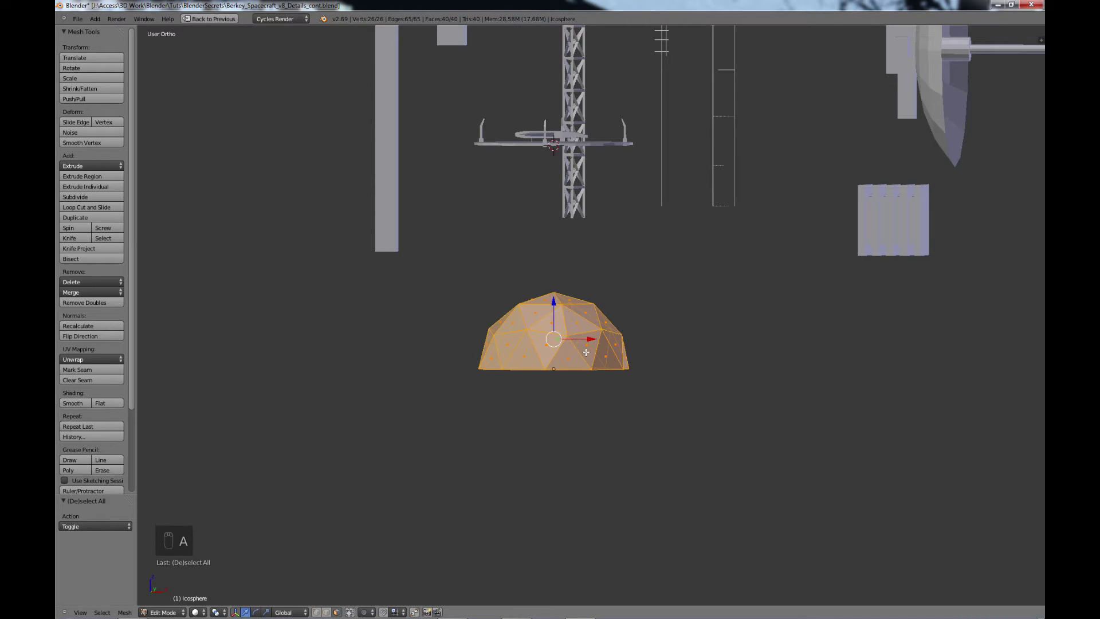
pyautogui.moveTo(576, 328); pyautogui.dragTo(410, 378, button='middle')
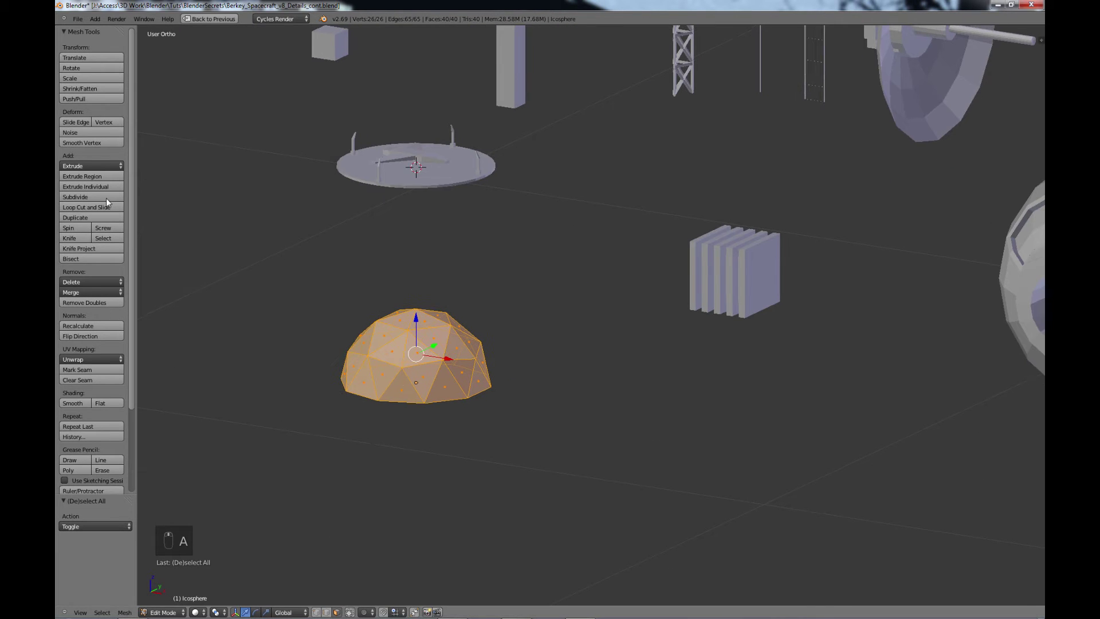
pyautogui.click(93, 186)
pyautogui.click(92, 183)
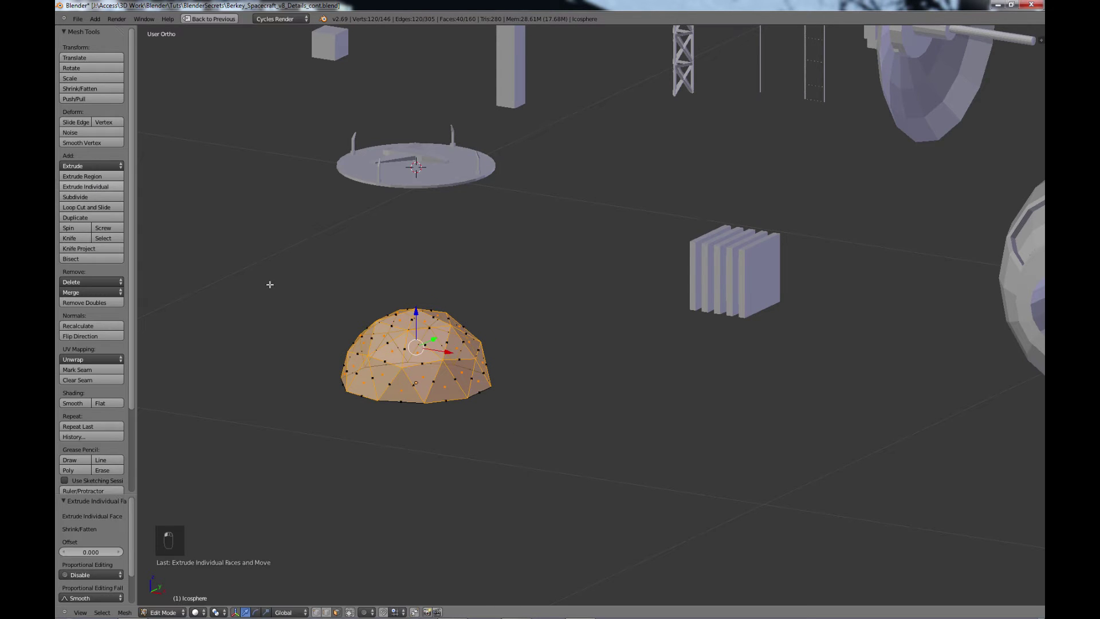
pyautogui.press('s')
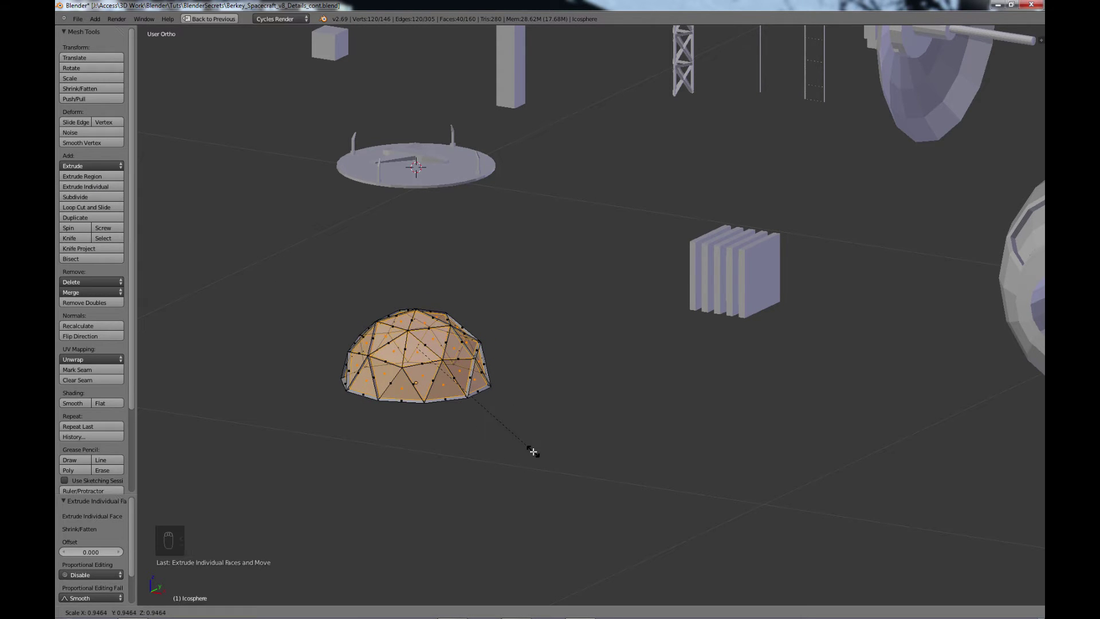
pyautogui.rightClick(533, 452)
# Step: Set the pivot point to Individual Origins and scale each extruded dome face to about 0.65
pyautogui.click(214, 612)
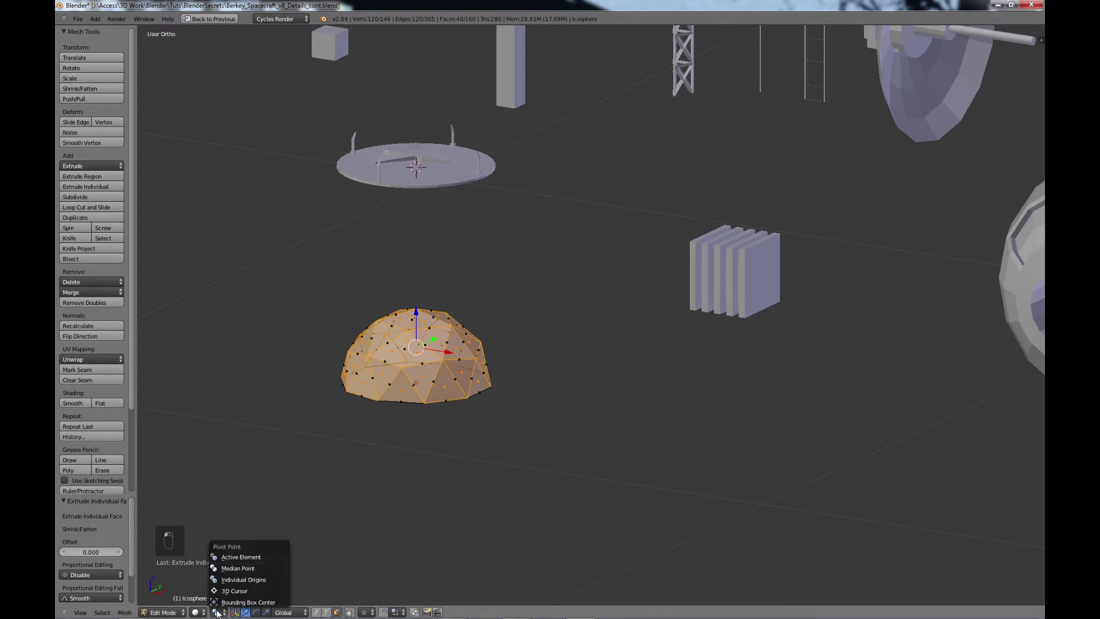
pyautogui.click(247, 580)
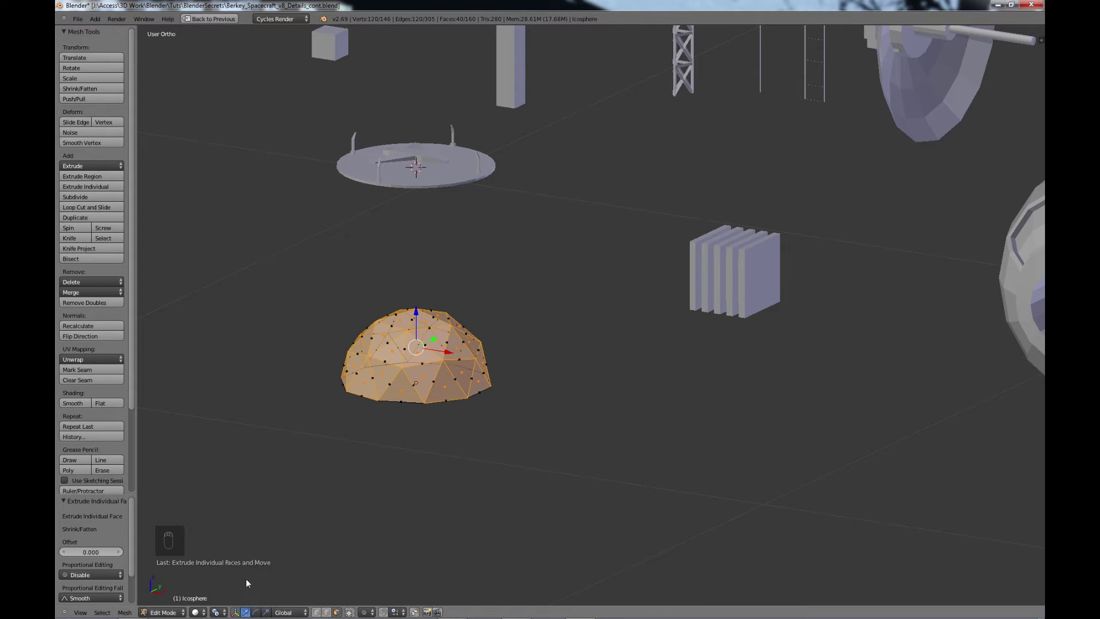
pyautogui.press('s')
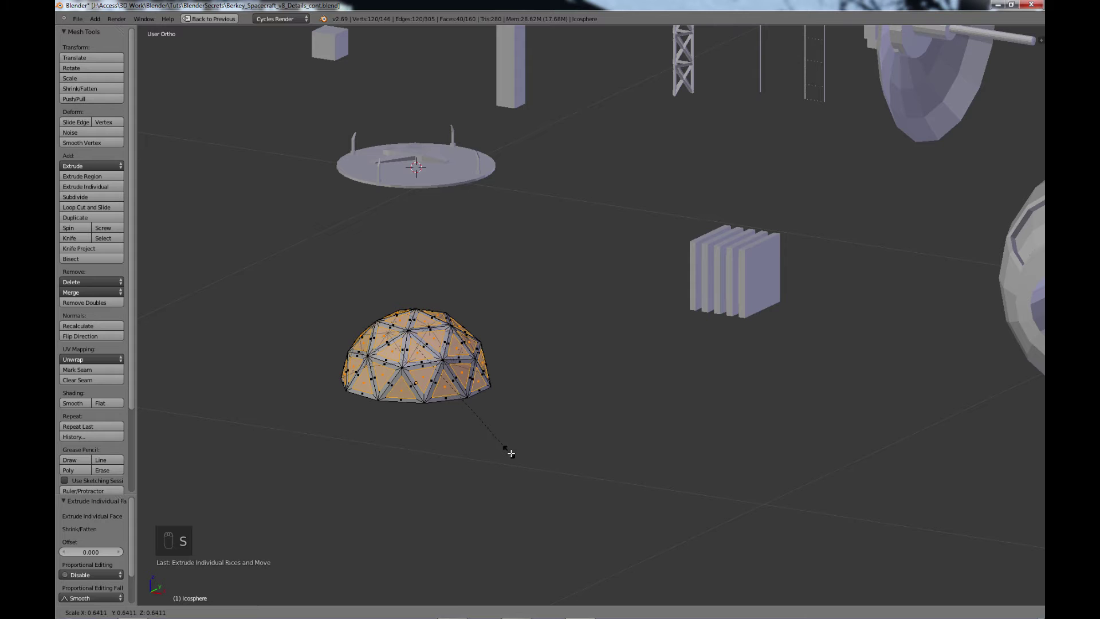
pyautogui.click(511, 453)
# Step: Extrude the dome's selected inset faces with no offset and set the pivot point to Median Point
pyautogui.press('e')
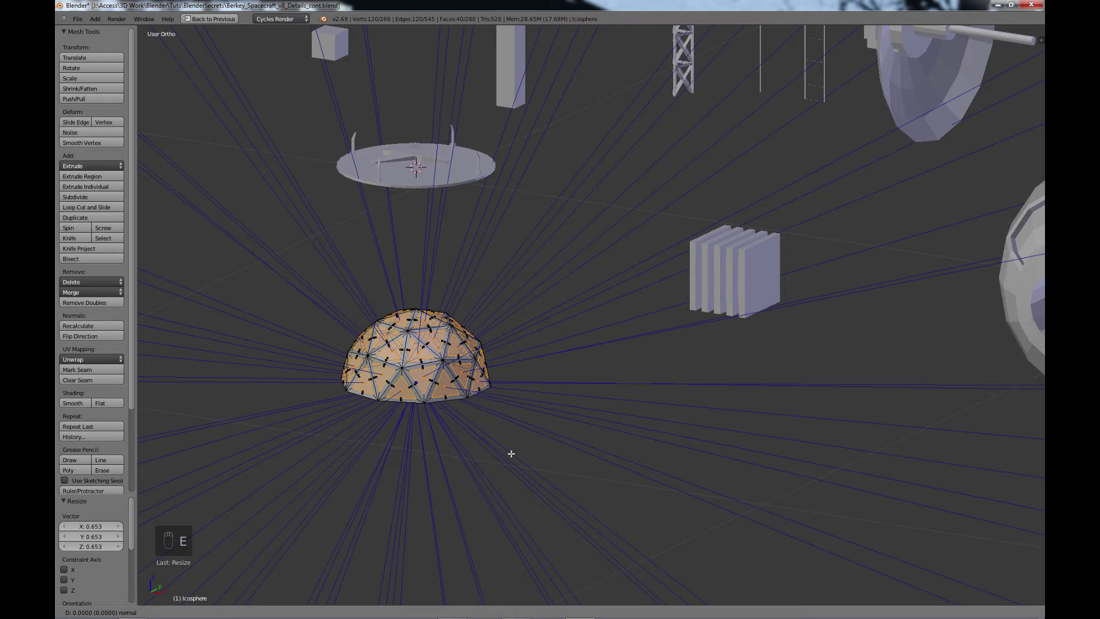
pyautogui.click(511, 454)
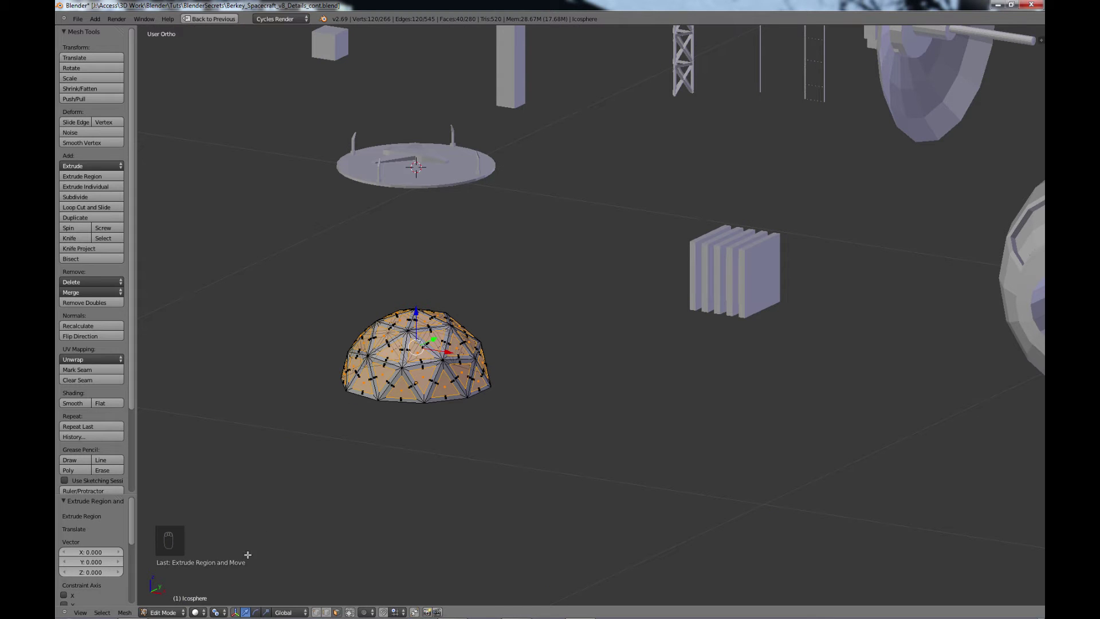
pyautogui.click(216, 612)
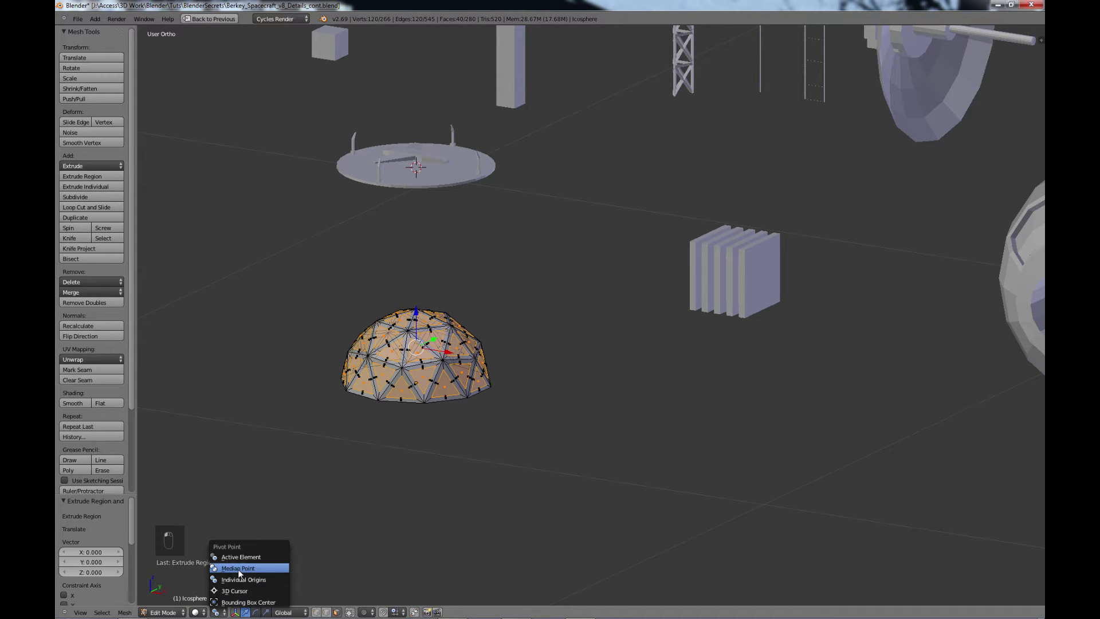
pyautogui.click(239, 568)
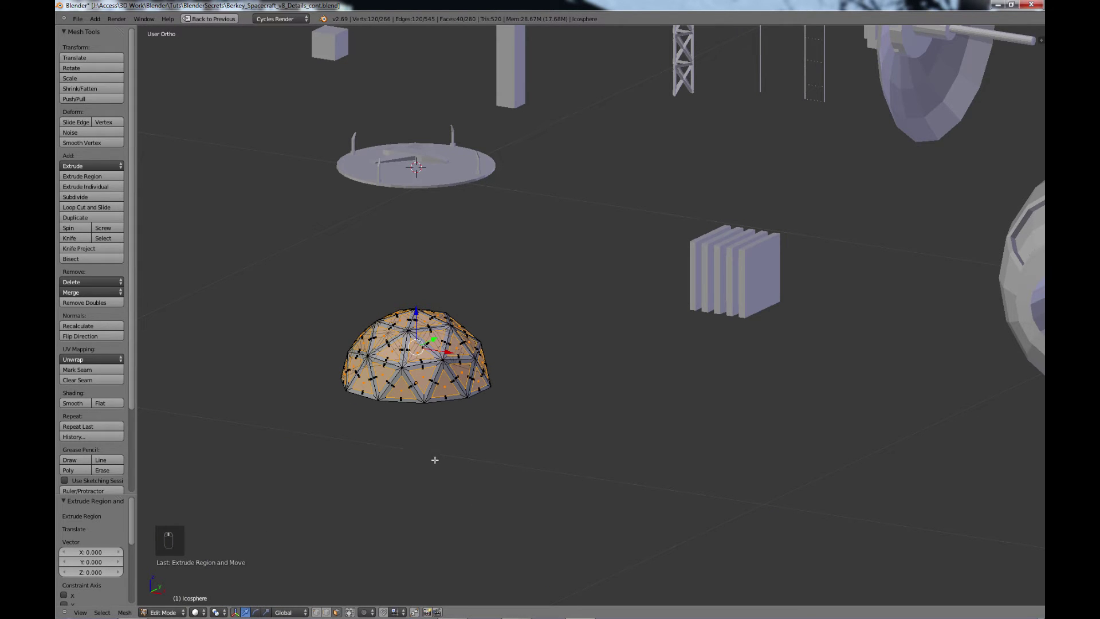
# Step: Scale the newly extruded faces inward to about 0.893 to recess the dome's triangular panels
pyautogui.moveTo(435, 460); pyautogui.dragTo(438, 454, button='middle')
pyautogui.press('s')
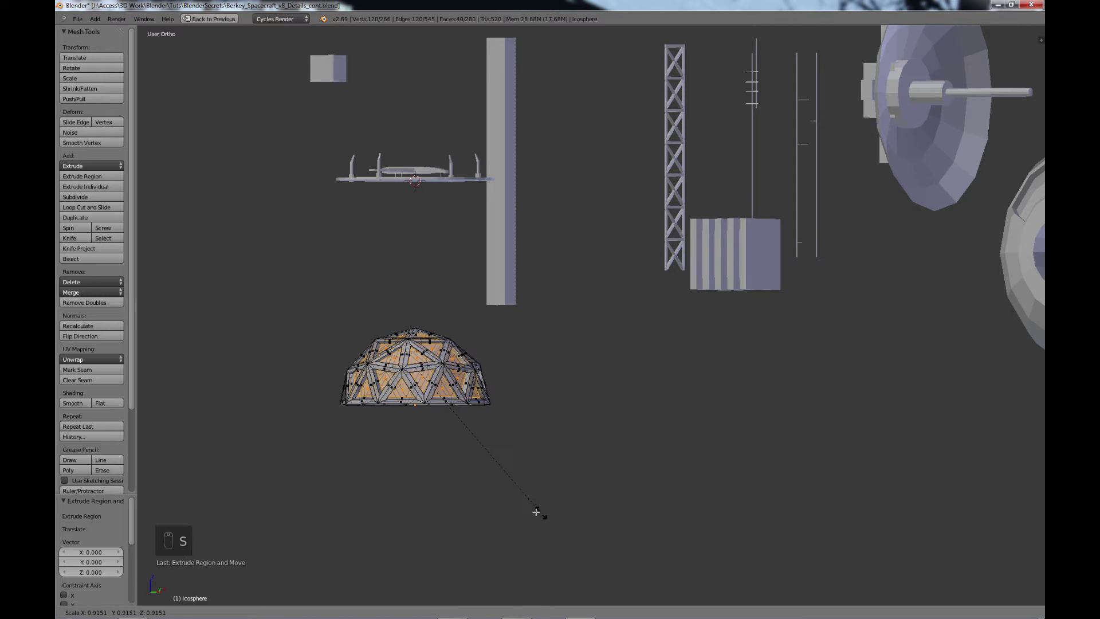
pyautogui.click(534, 513)
pyautogui.moveTo(534, 513); pyautogui.dragTo(544, 426, button='middle')
pyautogui.scroll(-1, 543, 306)
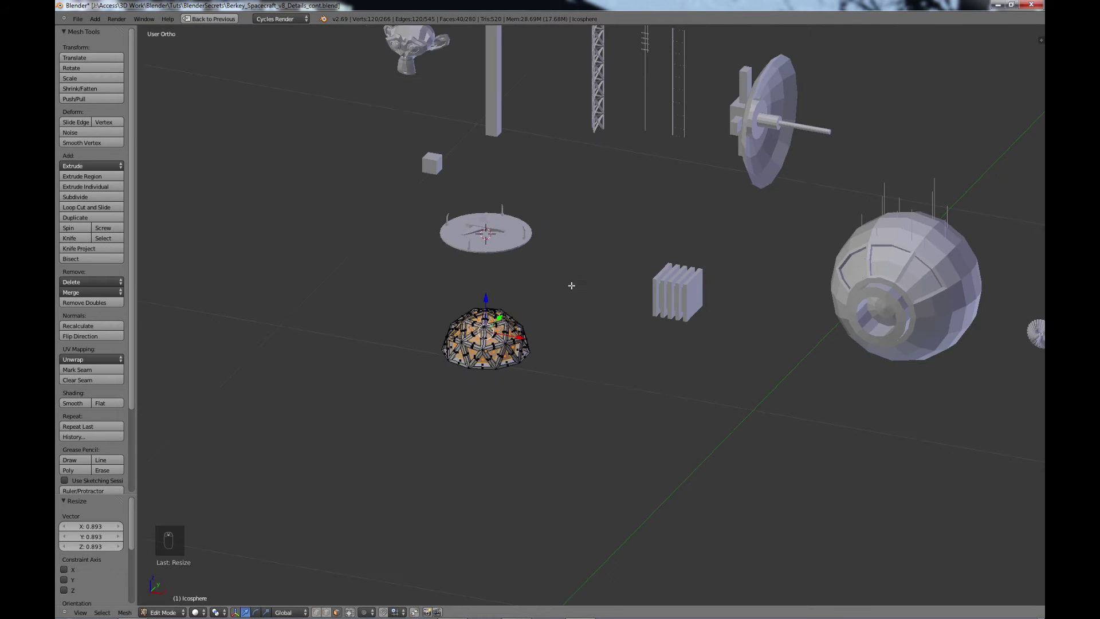
# Step: Examine the recessed dome alongside the other detail parts and up close from several angles
pyautogui.keyDown('shift'); pyautogui.moveTo(633, 279); pyautogui.dragTo(454, 383, button='middle'); pyautogui.keyUp('shift')
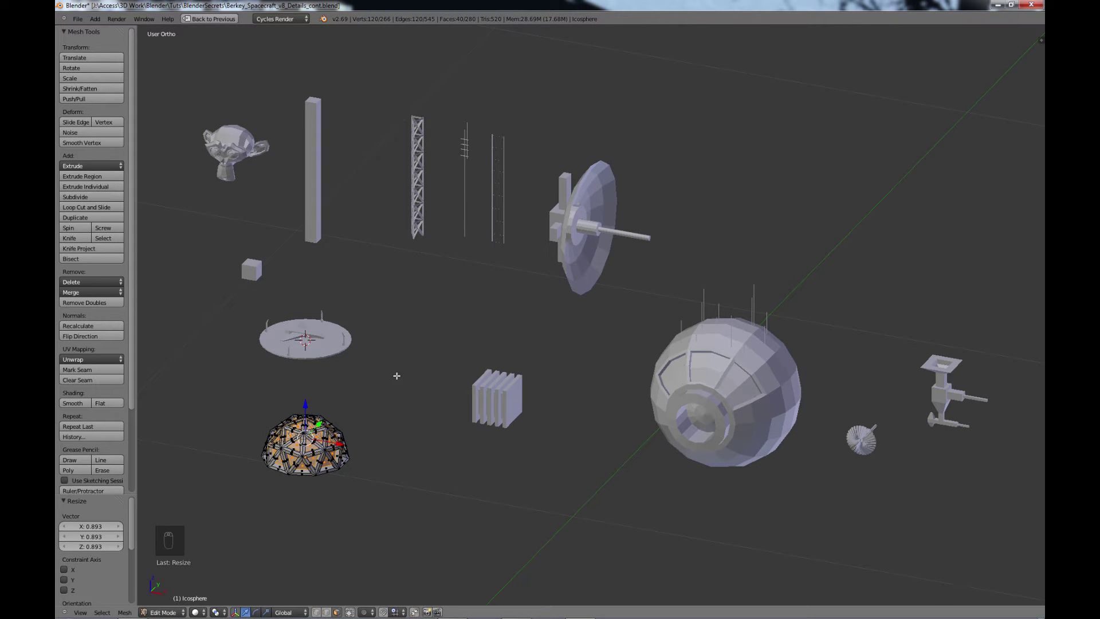
pyautogui.scroll(-1, 462, 398)
pyautogui.keyDown('shift'); pyautogui.moveTo(469, 417); pyautogui.dragTo(528, 376, button='middle'); pyautogui.keyUp('shift')
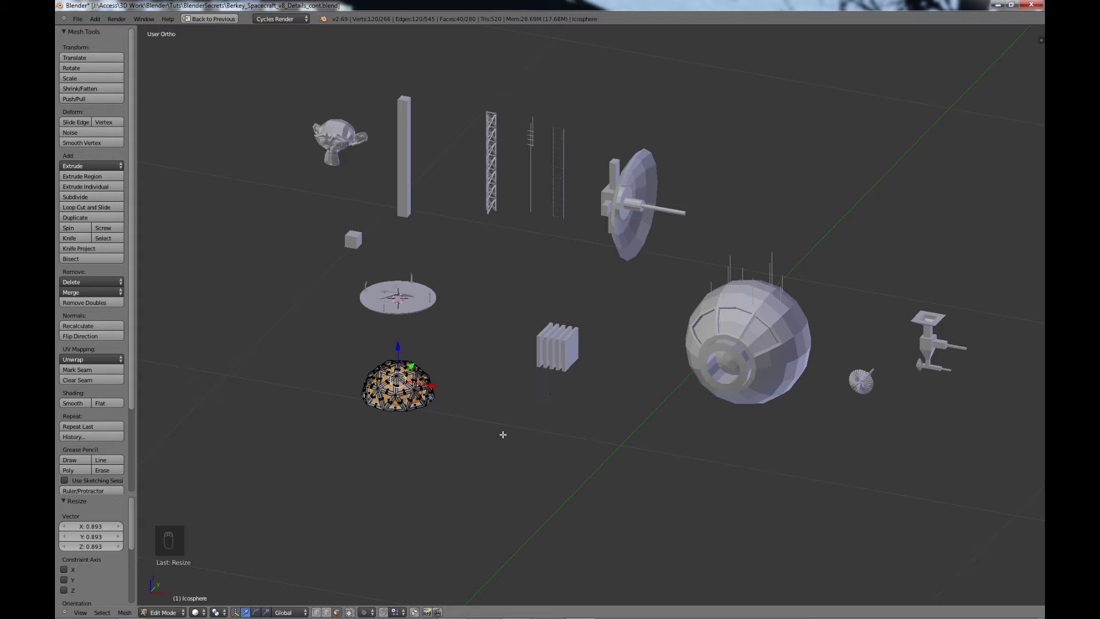
pyautogui.moveTo(645, 408); pyautogui.dragTo(691, 398, button='middle')
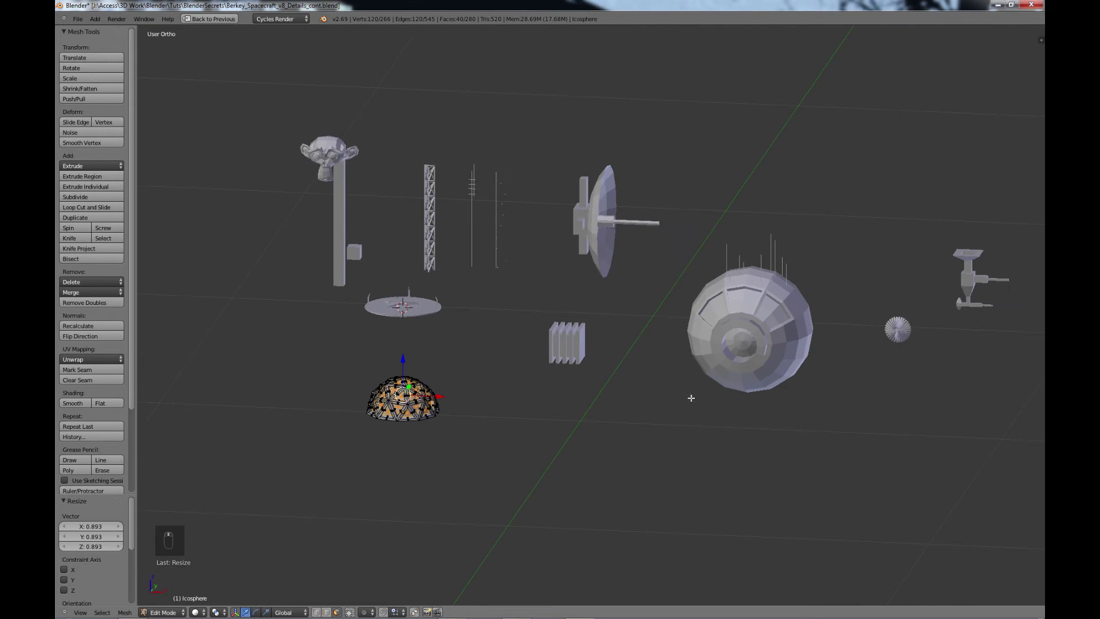
pyautogui.moveTo(624, 386); pyautogui.dragTo(432, 439, button='middle')
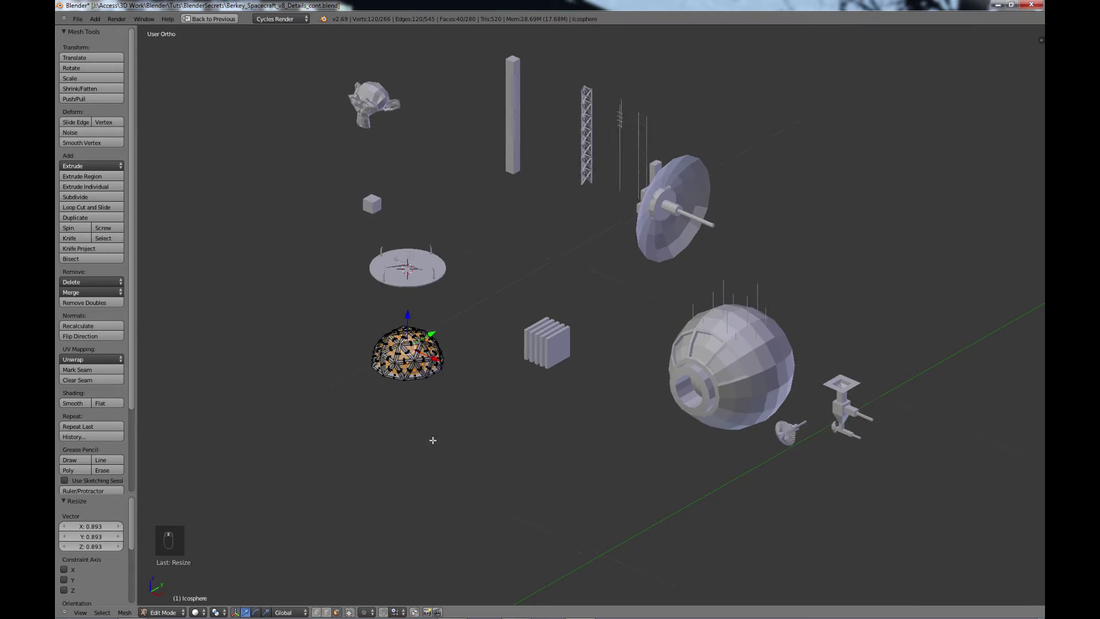
pyautogui.scroll(4, 367, 442)
pyautogui.keyDown('shift'); pyautogui.moveTo(305, 444); pyautogui.dragTo(505, 408, button='middle'); pyautogui.keyUp('shift')
pyautogui.scroll(4, 504, 409)
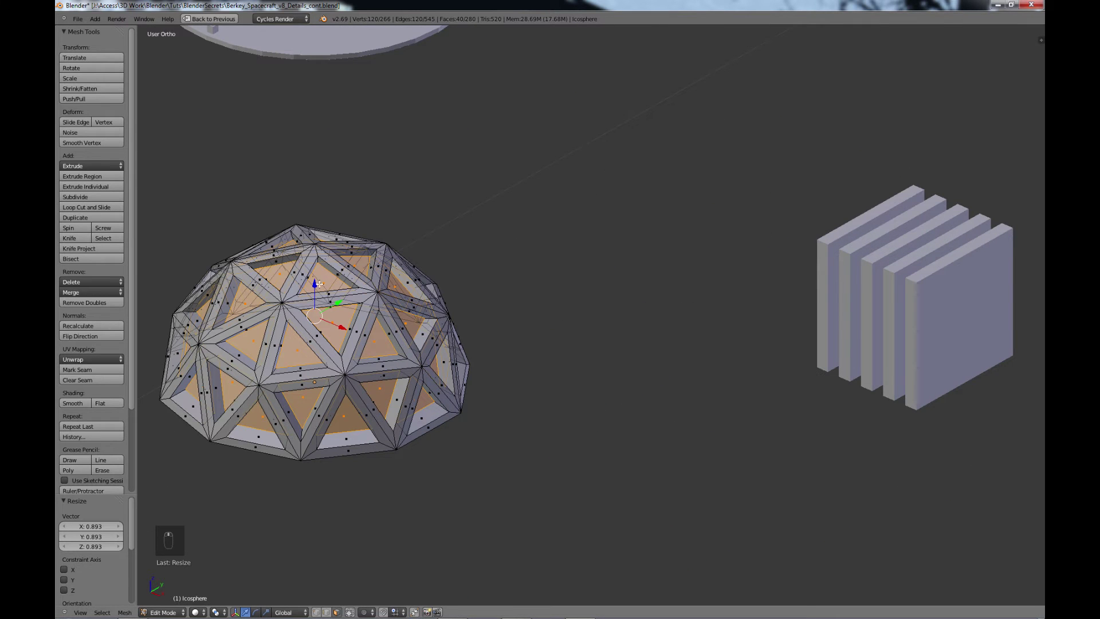
pyautogui.scroll(-2, 419, 392)
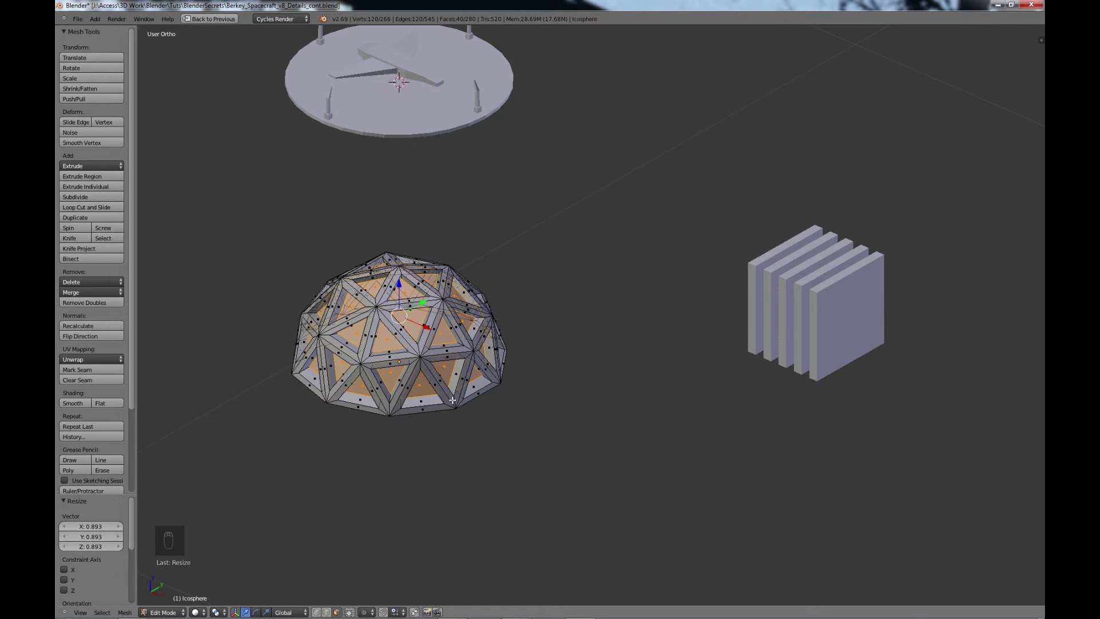
# Step: Restore the multi-view layout and add a new material named black_flat to the dome
pyautogui.hotkey('ctrl', 'Up')
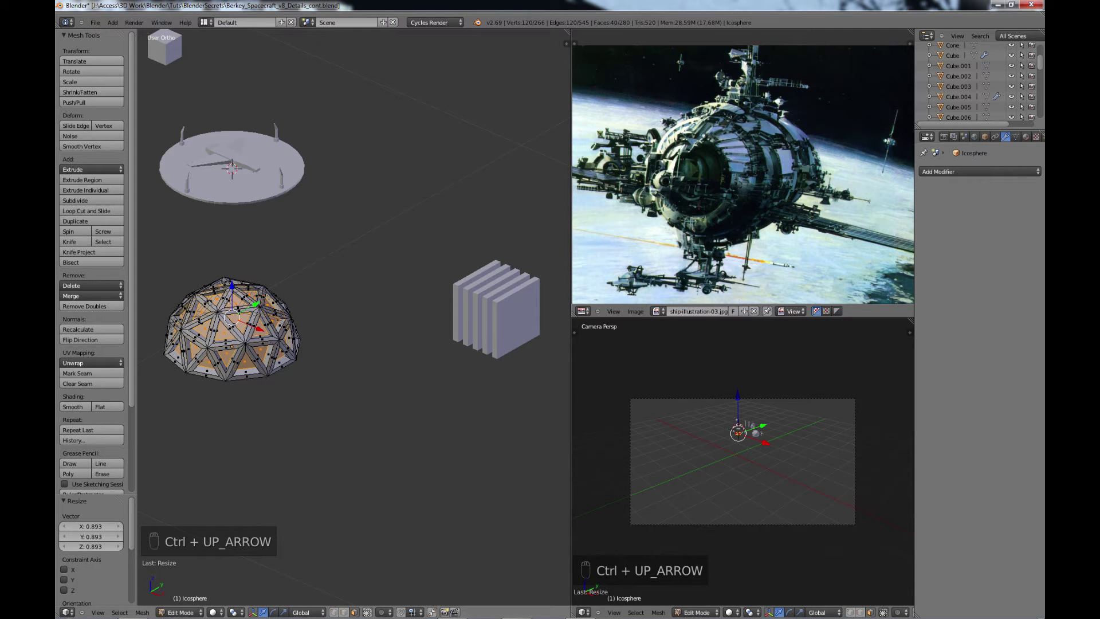
pyautogui.click(1026, 137)
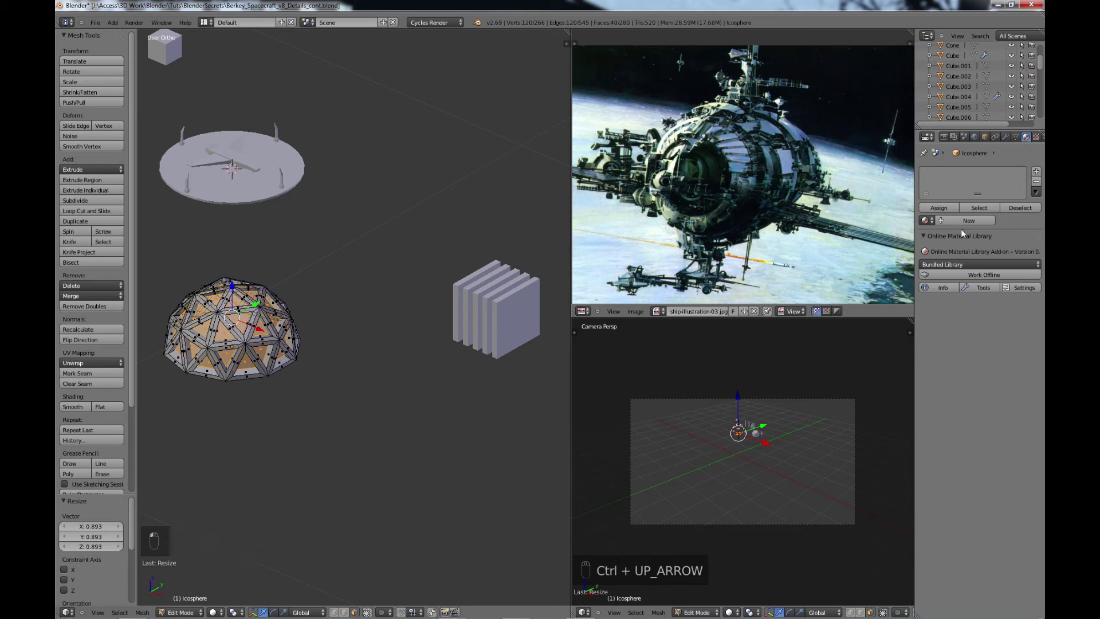
pyautogui.click(964, 222)
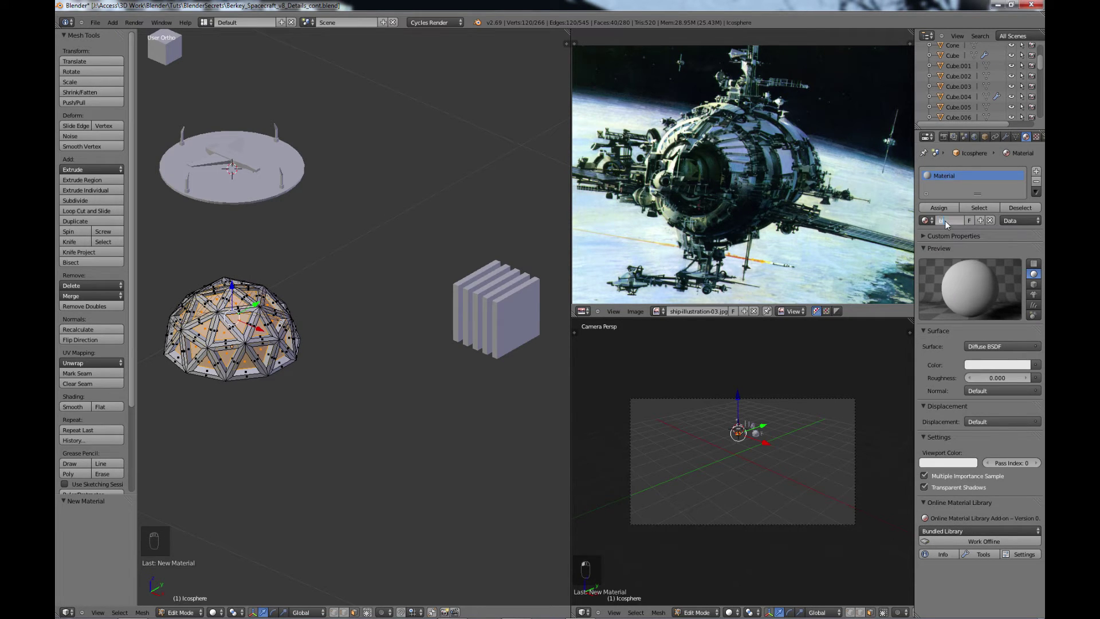
pyautogui.write('at')
pyautogui.press('Return')
# Step: Set the black_flat material's diffuse and viewport colours to a near-black grey and leave Edit Mode
pyautogui.click(993, 365)
pyautogui.moveTo(1024, 225); pyautogui.dragTo(1026, 304)
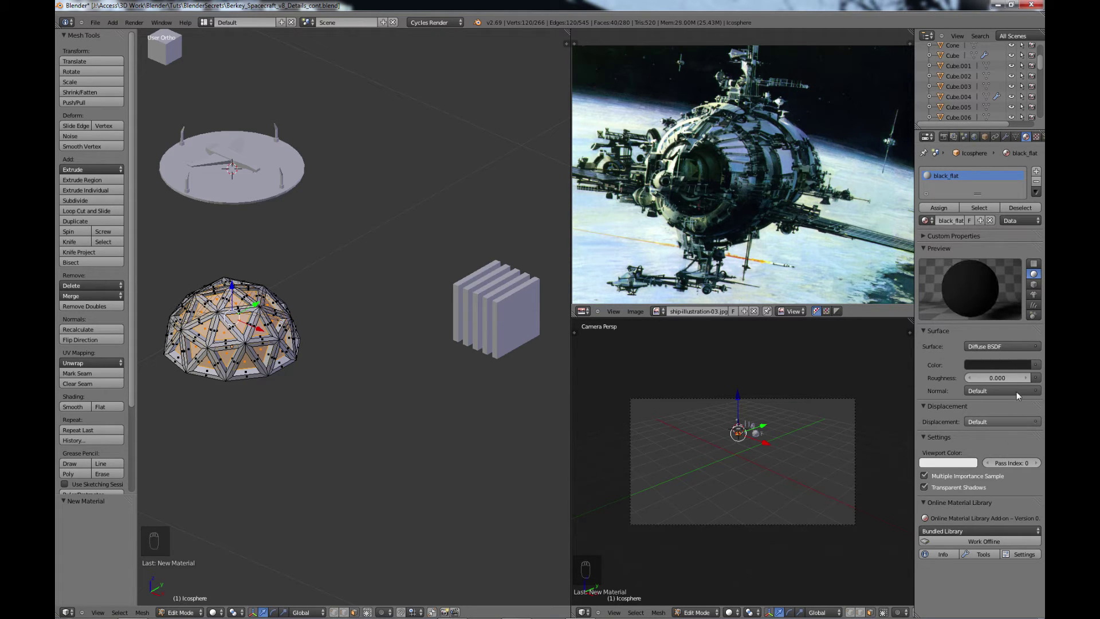
pyautogui.click(956, 463)
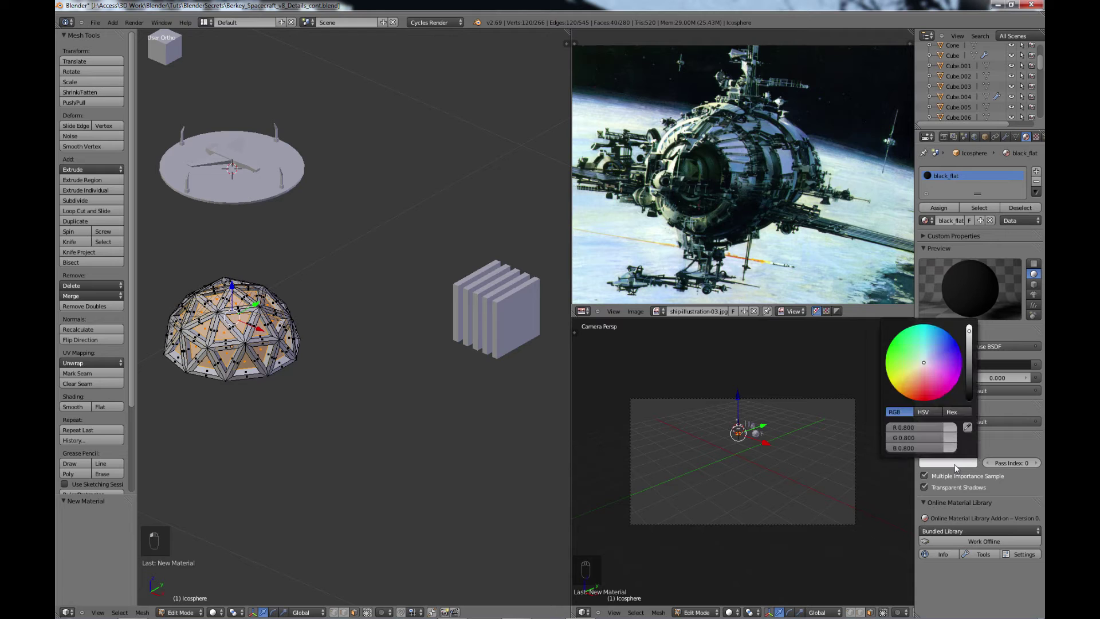
pyautogui.moveTo(960, 348); pyautogui.dragTo(974, 387)
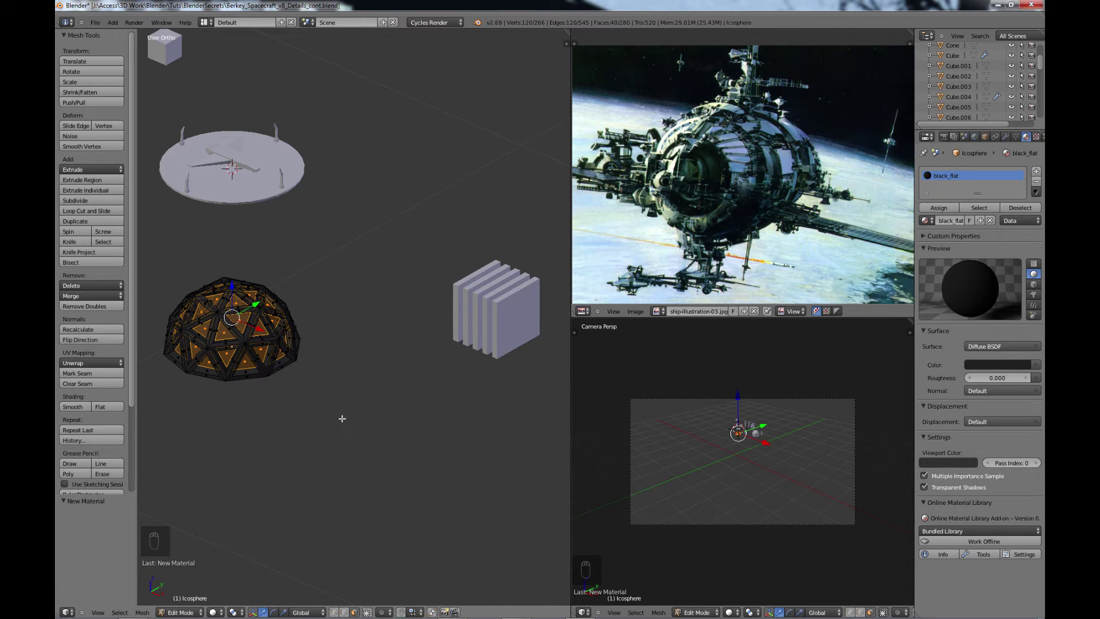
pyautogui.keyDown('shift'); pyautogui.moveTo(306, 409); pyautogui.dragTo(359, 404, button='middle'); pyautogui.keyUp('shift')
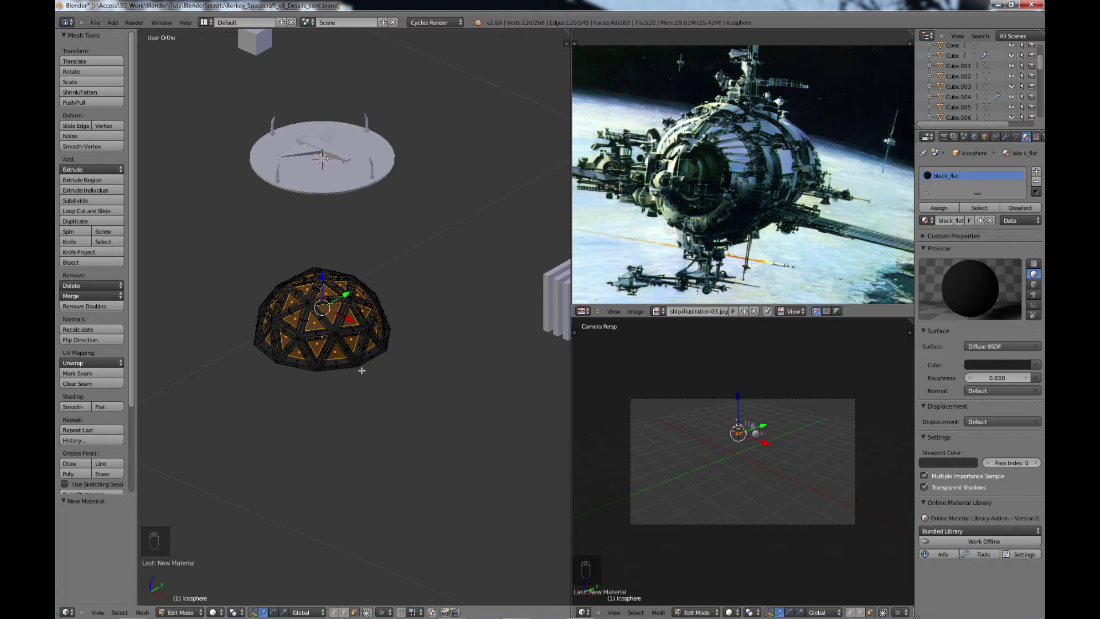
pyautogui.press('Tab')
pyautogui.moveTo(368, 364); pyautogui.dragTo(362, 359, button='middle')
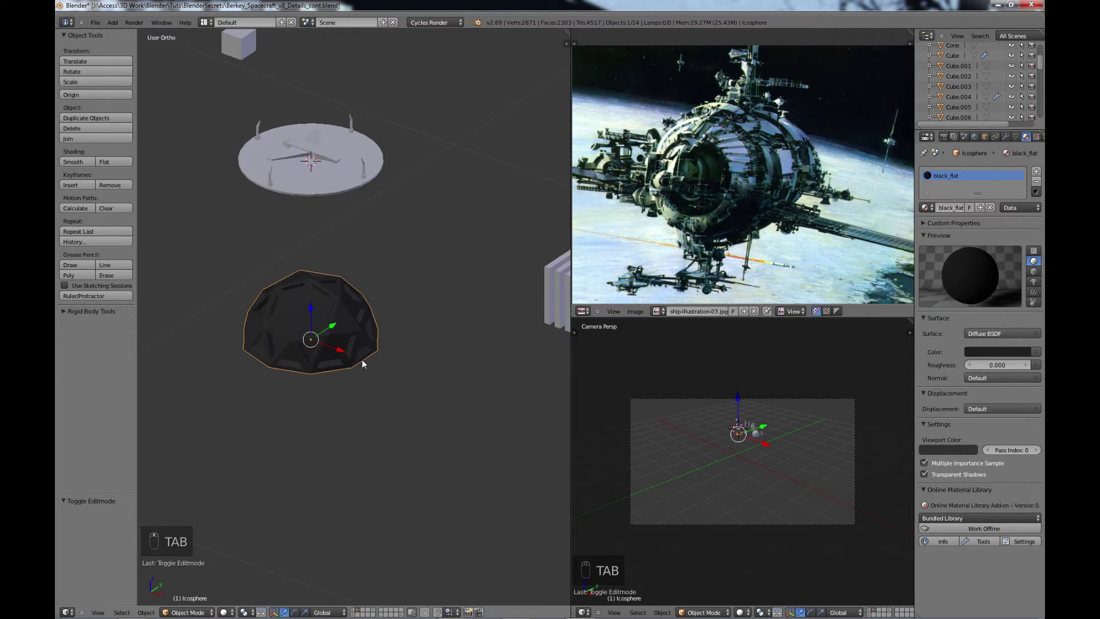
# Step: Add a second material slot with a new material named white_flat, and brighten its diffuse and viewport colours to near-white
pyautogui.click(1036, 170)
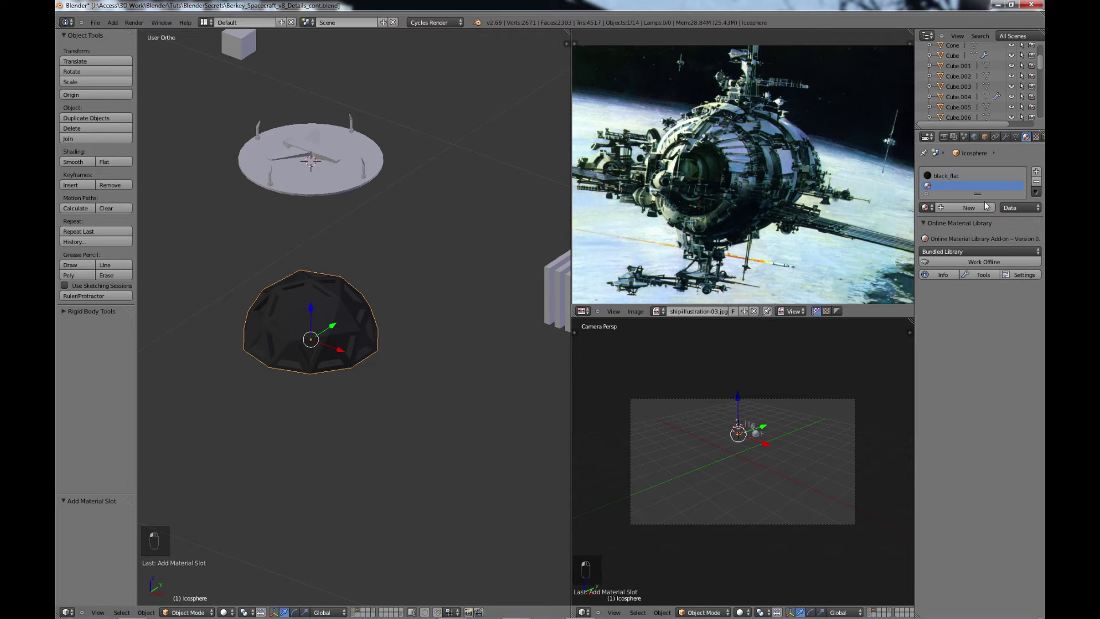
pyautogui.click(951, 207)
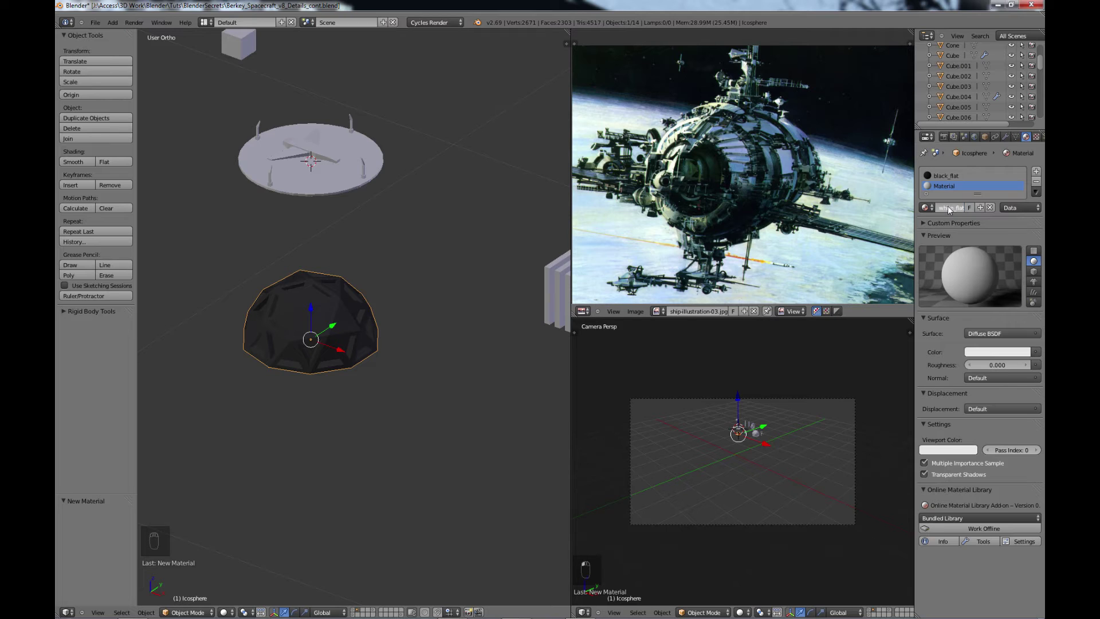
pyautogui.press('Return')
pyautogui.click(998, 352)
pyautogui.moveTo(1022, 217); pyautogui.dragTo(1023, 208)
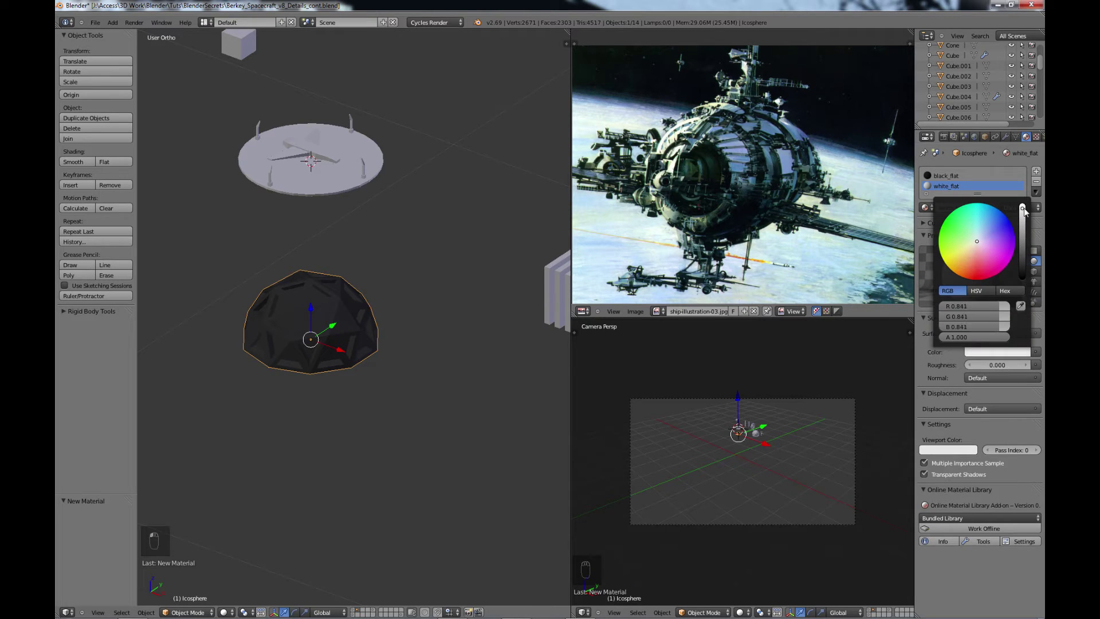
pyautogui.click(956, 449)
pyautogui.moveTo(968, 319); pyautogui.dragTo(968, 313)
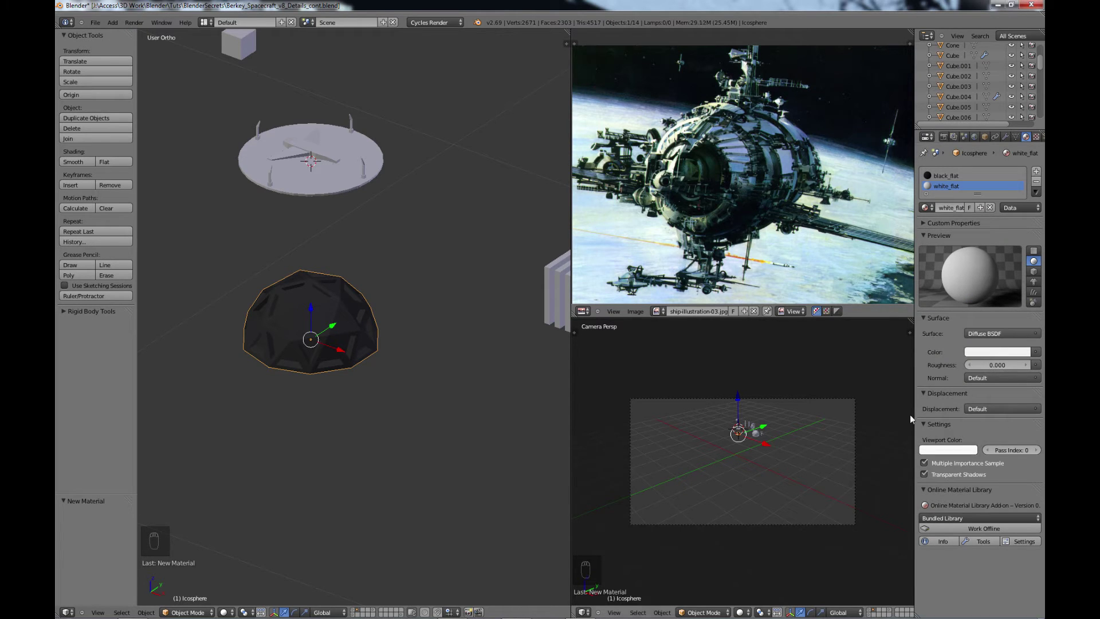
# Step: Remove the black_flat material slot from the dome and reopen the dome's mesh for editing
pyautogui.click(961, 176)
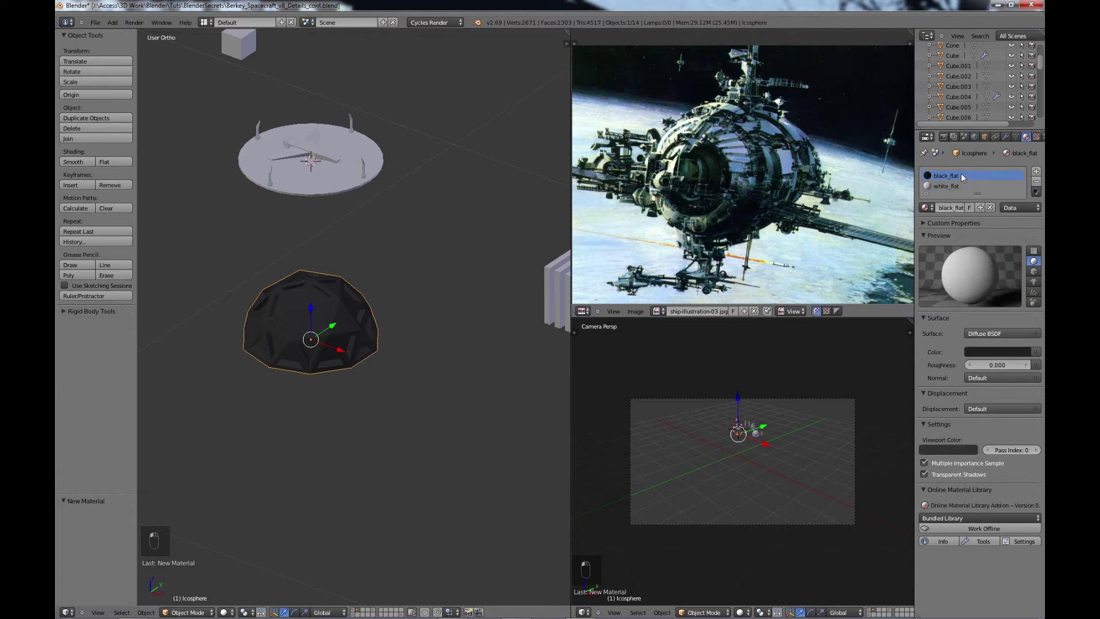
pyautogui.click(1036, 181)
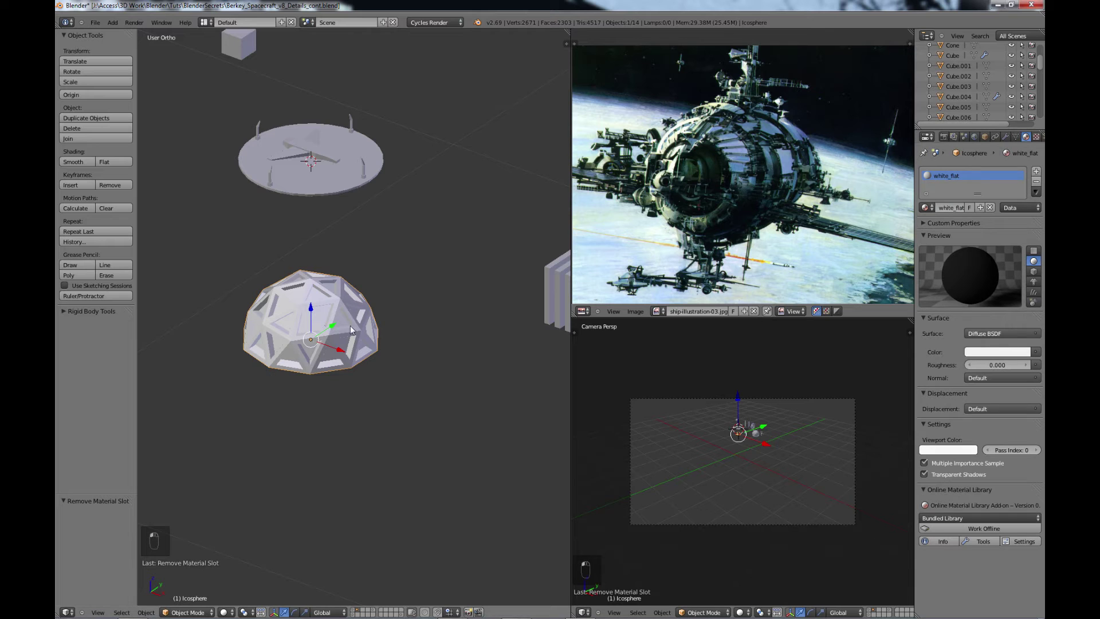
pyautogui.press('Tab')
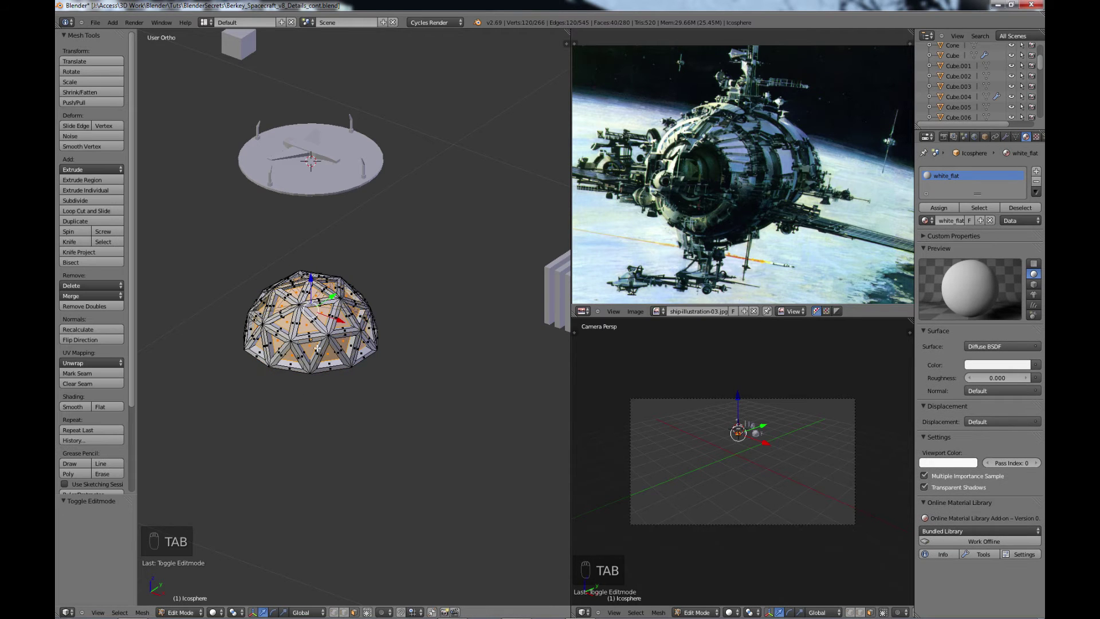
pyautogui.press('KP_Decimal')
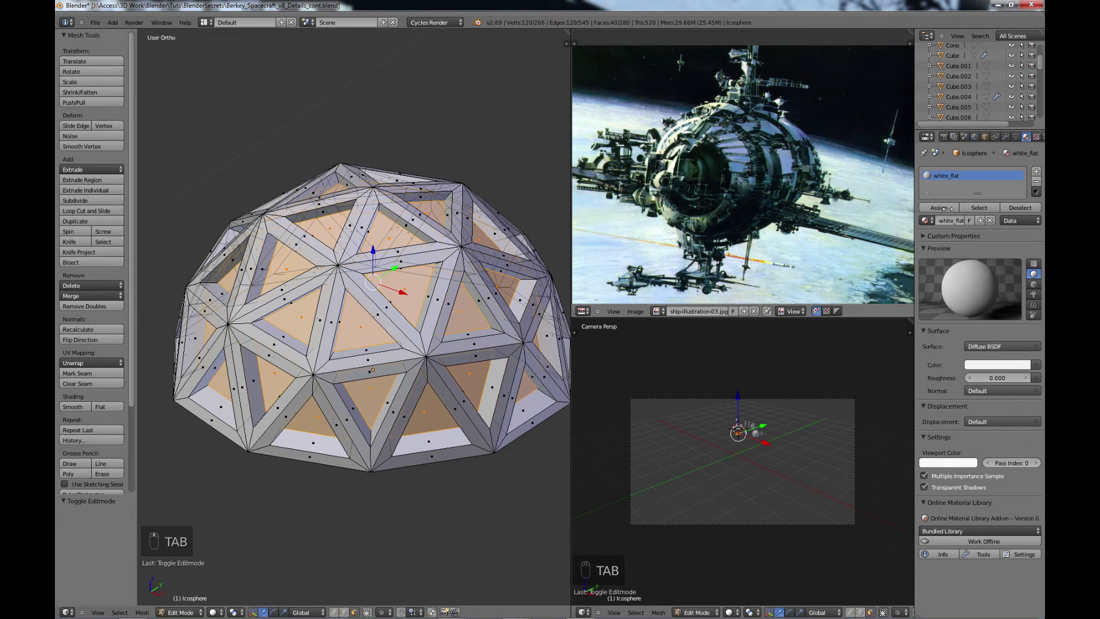
# Step: Add a second material slot using the existing black_flat material, assign it to the selected recessed panels, and leave Edit Mode
pyautogui.click(1036, 171)
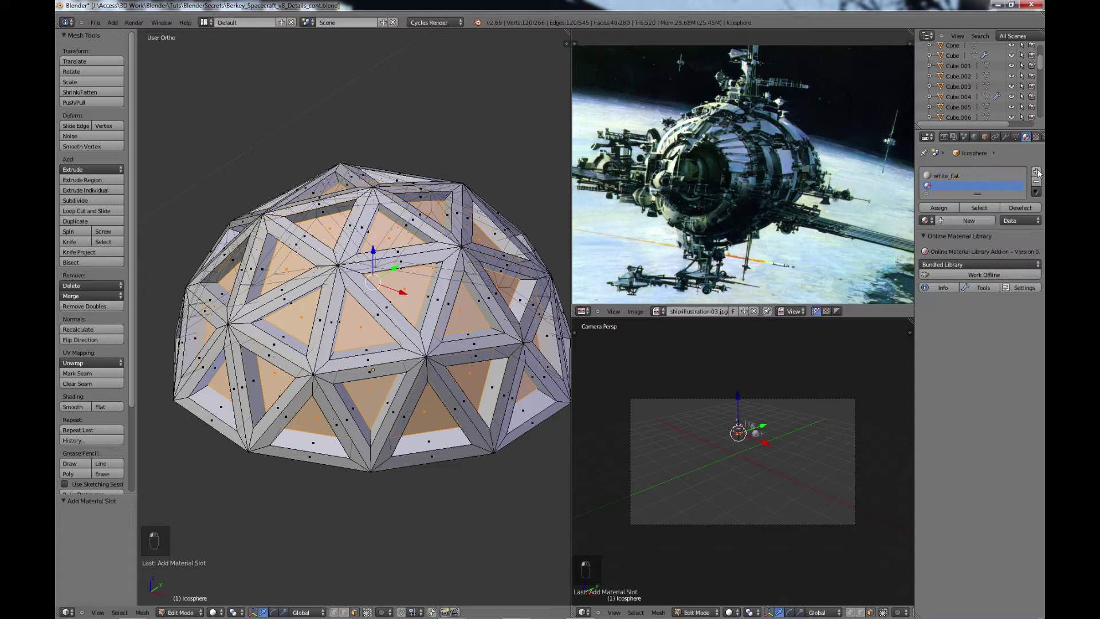
pyautogui.click(927, 222)
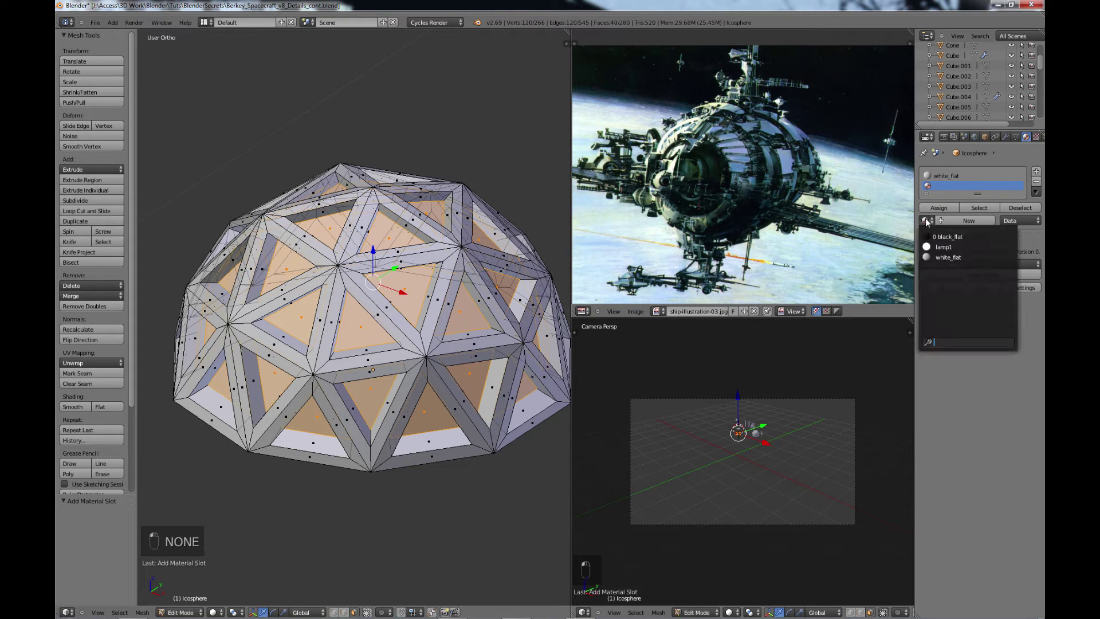
pyautogui.click(951, 237)
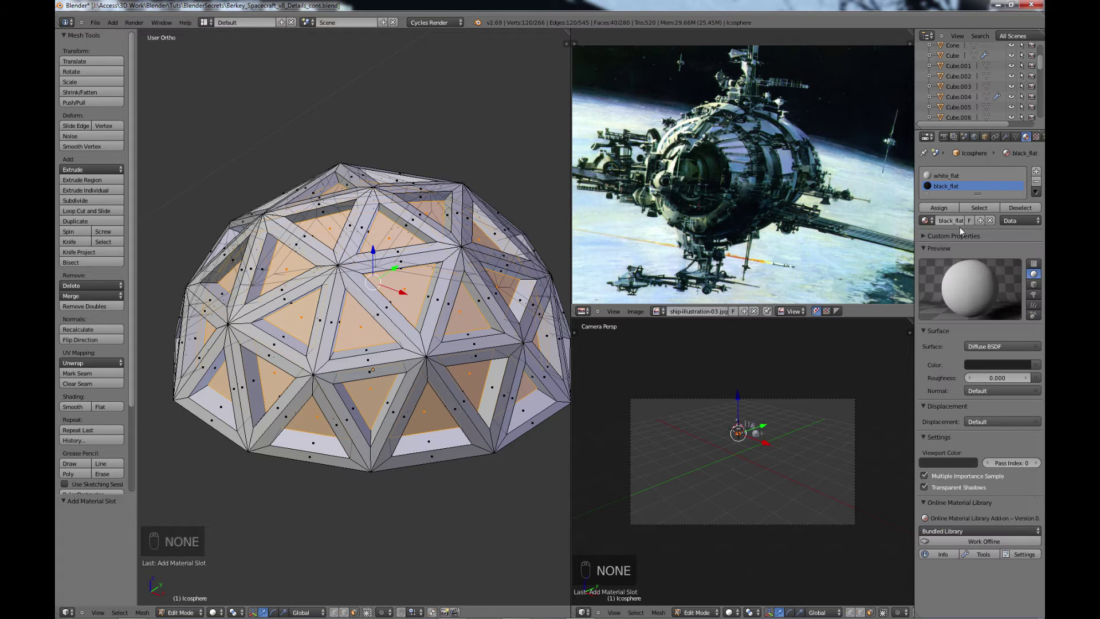
pyautogui.click(940, 210)
pyautogui.press('a')
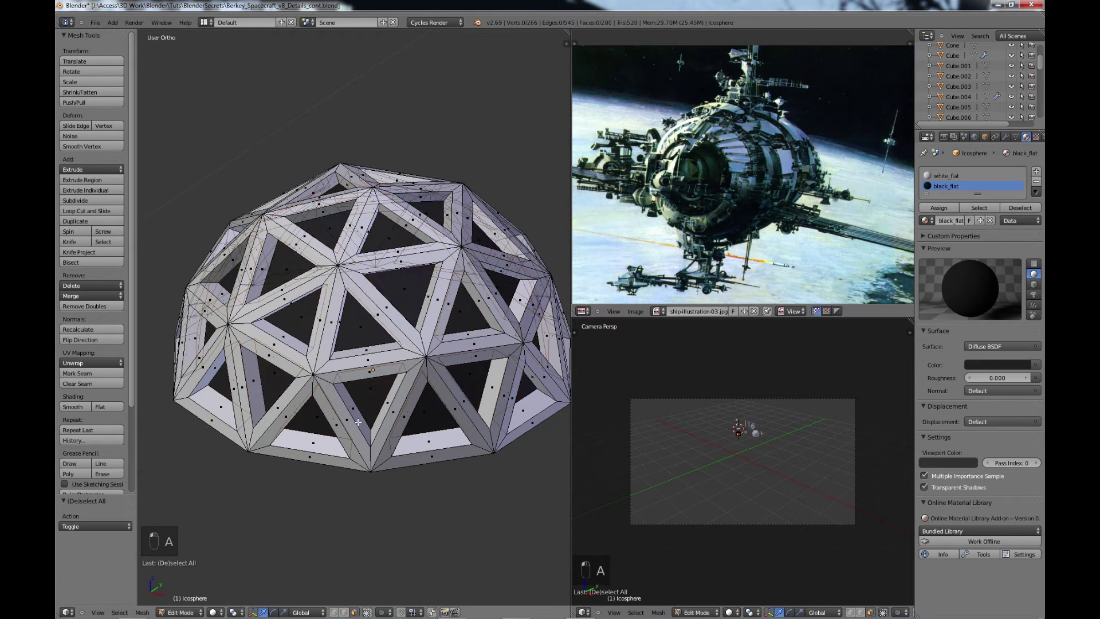
pyautogui.press('Tab')
# Step: Maximize the 3D view, hide its tool shelf and bring the whole collection of detail parts into view
pyautogui.scroll(-5, 377, 421)
pyautogui.moveTo(377, 421); pyautogui.dragTo(387, 397, button='middle')
pyautogui.scroll(-3, 387, 395)
pyautogui.scroll(-1, 387, 395)
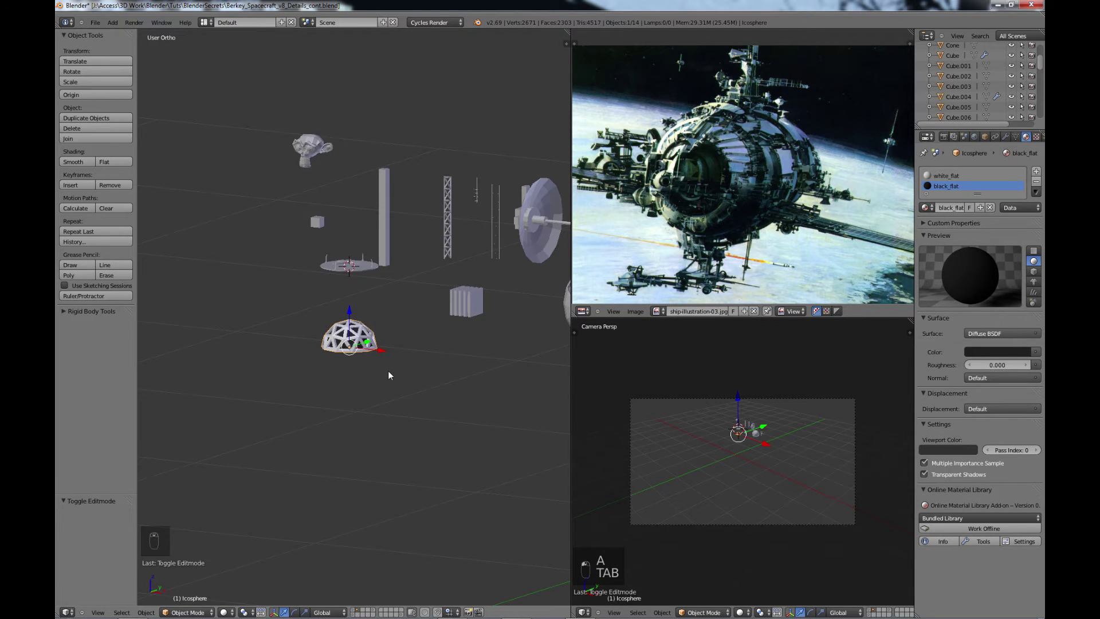
pyautogui.hotkey('ctrl', 'Up')
pyautogui.press('t')
pyautogui.keyDown('shift'); pyautogui.moveTo(633, 306); pyautogui.dragTo(460, 388, button='middle'); pyautogui.keyUp('shift')
pyautogui.scroll(-2, 553, 322)
pyautogui.keyDown('shift'); pyautogui.moveTo(628, 344); pyautogui.dragTo(617, 346, button='middle'); pyautogui.keyUp('shift')
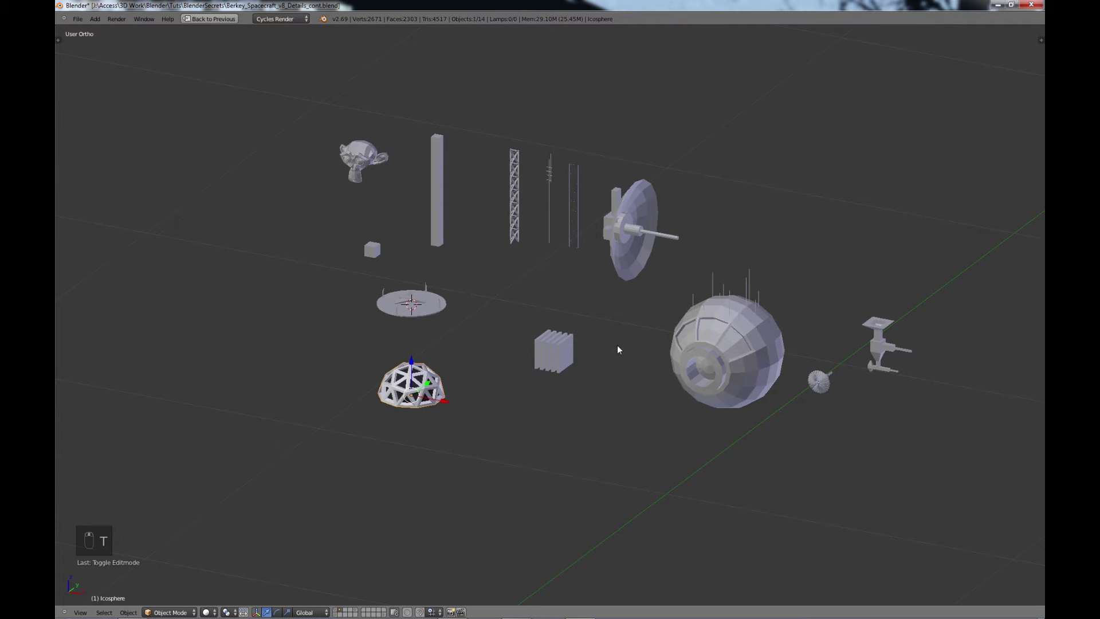
# Step: Add a UV sphere at the 3D cursor as the base for another detail part
pyautogui.hotkey('shift', 'a')
pyautogui.click(656, 377)
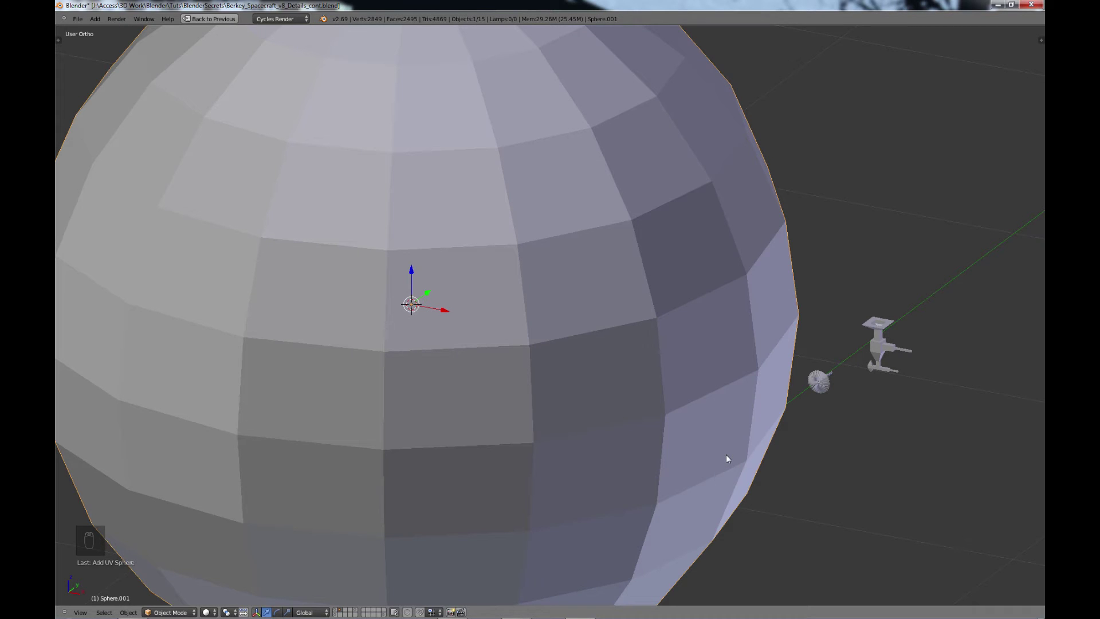
# Step: Rotate the new sphere 90 degrees about the X axis and scale it down to roughly the dome's size
pyautogui.write('rx90')
pyautogui.press('Return')
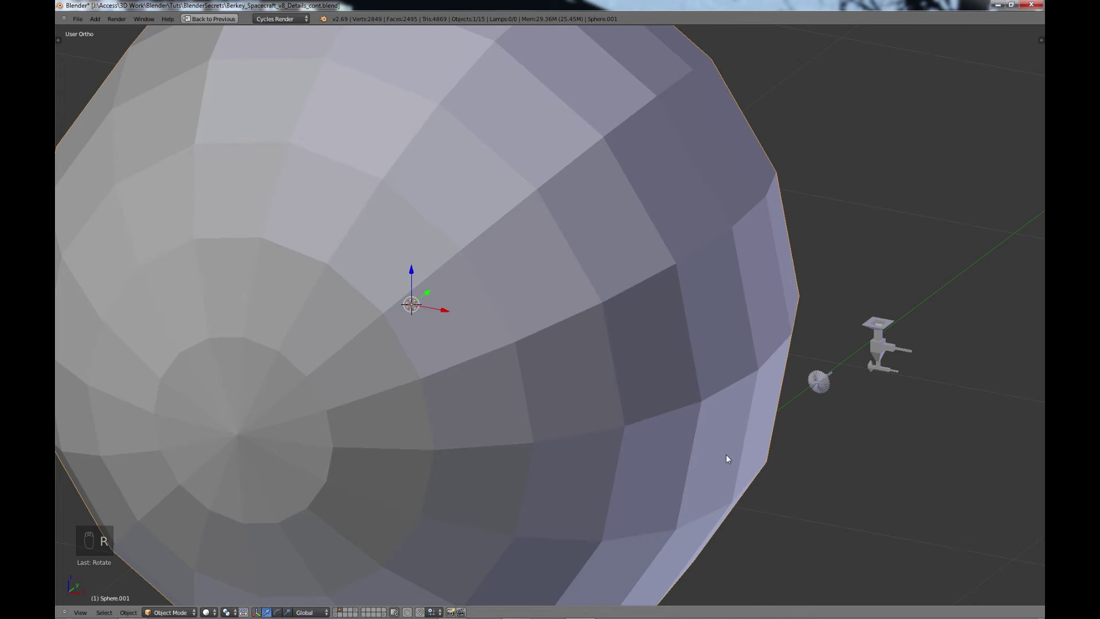
pyautogui.scroll(-5, 727, 455)
pyautogui.moveTo(752, 442); pyautogui.dragTo(677, 459, button='middle')
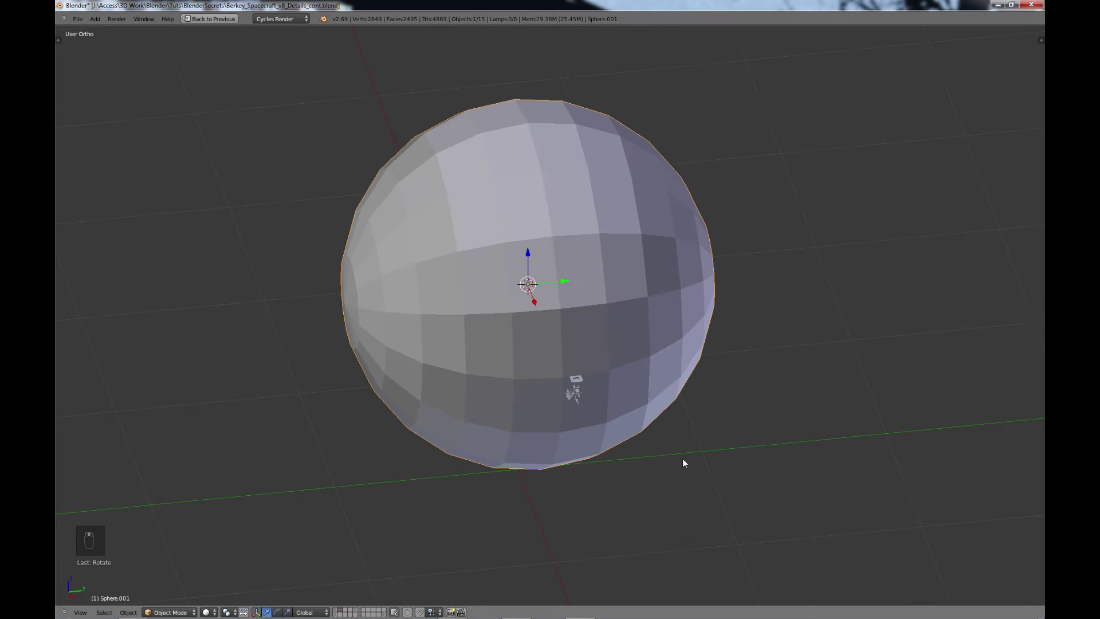
pyautogui.press('s')
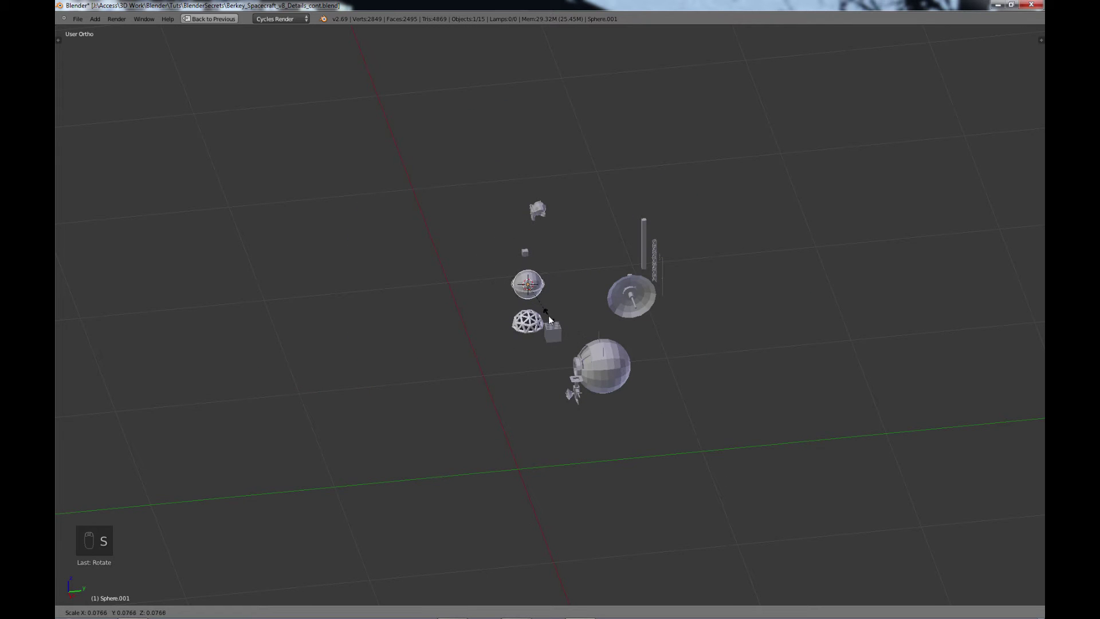
pyautogui.click(557, 323)
# Step: Move the sphere along the X axis into empty space away from the other detail parts
pyautogui.press('g')
pyautogui.press('x')
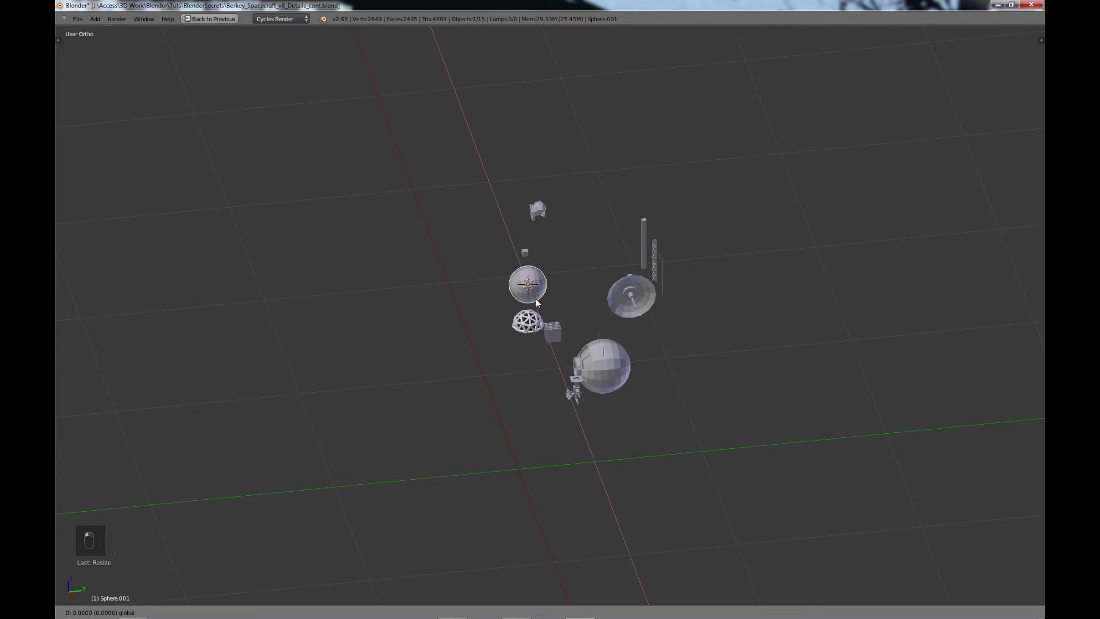
pyautogui.click(506, 194)
pyautogui.moveTo(539, 329); pyautogui.dragTo(604, 289, button='middle')
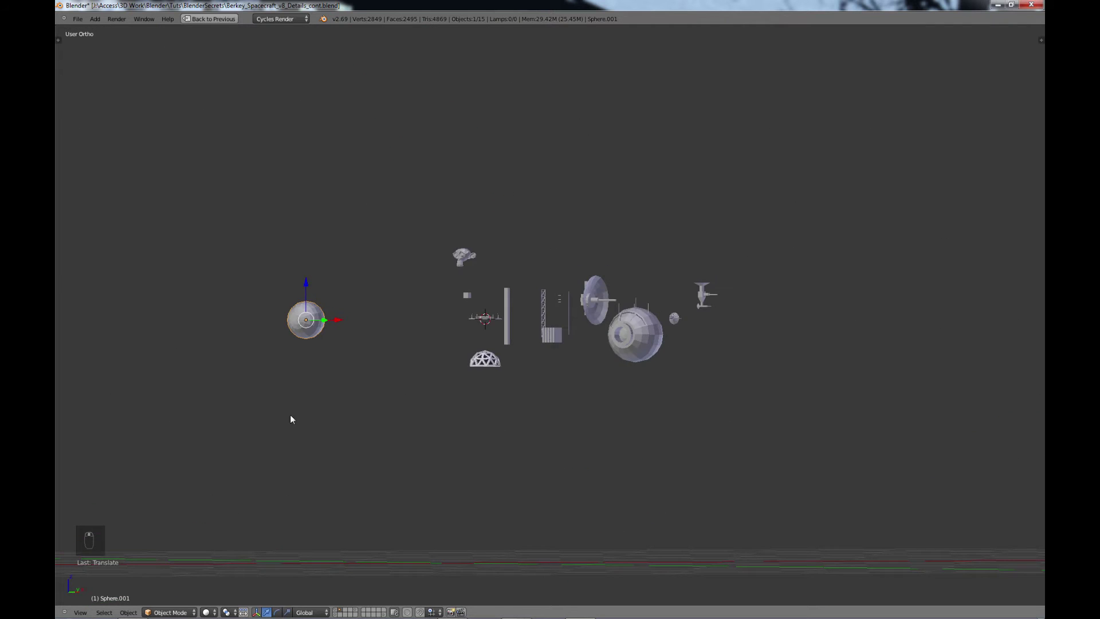
pyautogui.keyDown('shift'); pyautogui.moveTo(291, 419); pyautogui.dragTo(653, 411, button='middle'); pyautogui.keyUp('shift')
pyautogui.scroll(3, 488, 354)
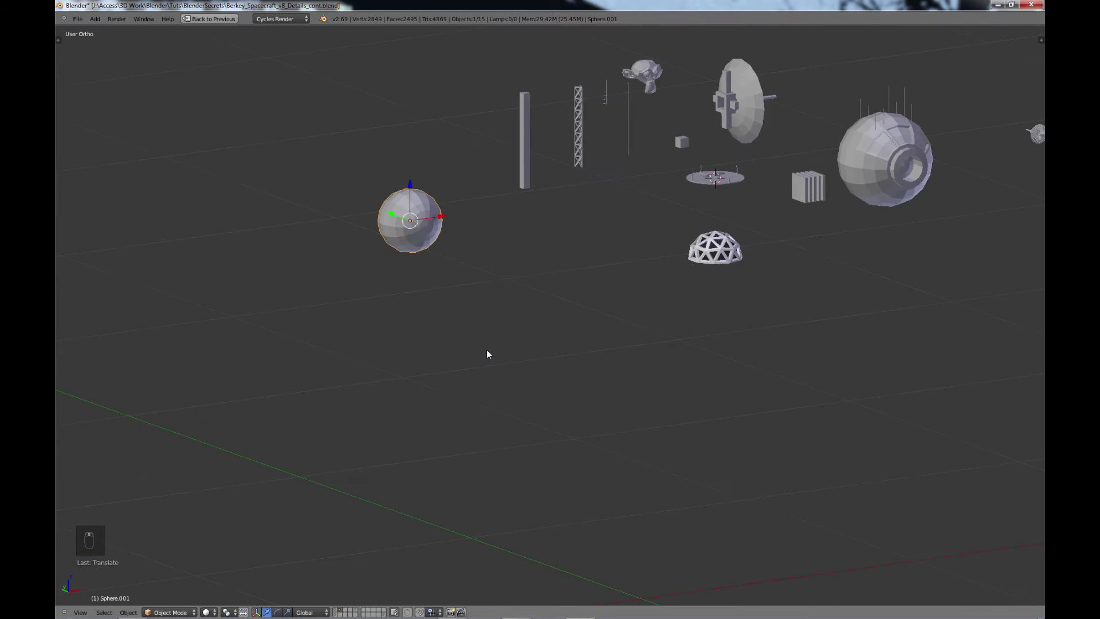
pyautogui.keyDown('shift'); pyautogui.moveTo(488, 354); pyautogui.dragTo(640, 387, button='middle'); pyautogui.keyUp('shift')
pyautogui.moveTo(610, 359); pyautogui.dragTo(681, 347)
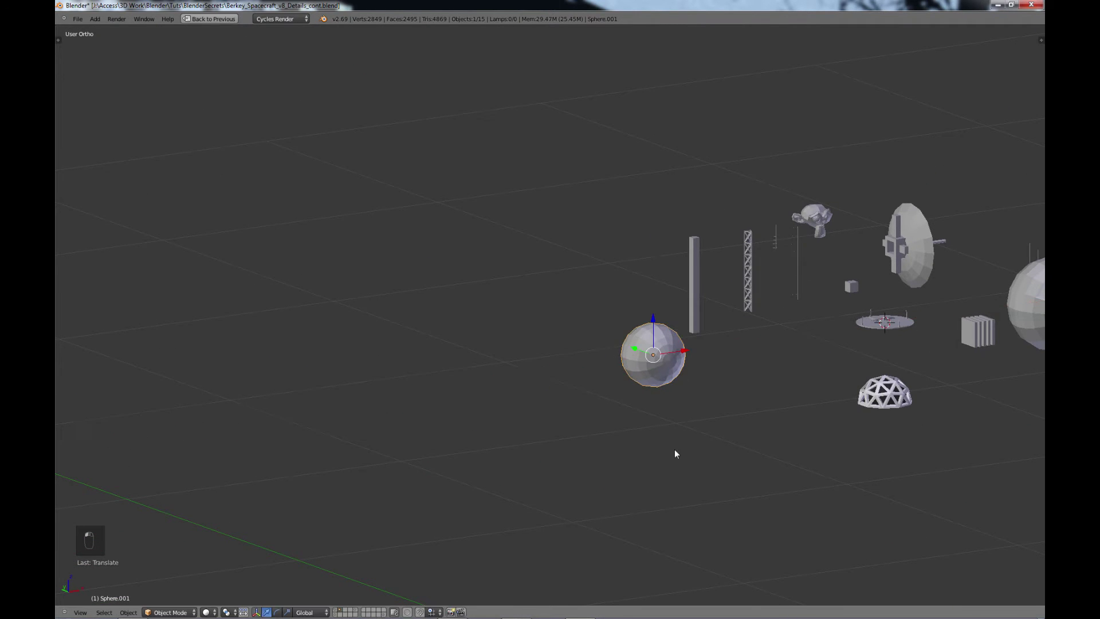
# Step: Stretch the sphere along the Y axis to about twice its length, forming an elongated pod
pyautogui.scroll(4, 675, 452)
pyautogui.keyDown('shift'); pyautogui.moveTo(751, 439); pyautogui.dragTo(639, 477, button='middle'); pyautogui.keyUp('shift')
pyautogui.scroll(2, 591, 459)
pyautogui.moveTo(442, 463); pyautogui.dragTo(690, 348, button='middle')
pyautogui.press('s')
pyautogui.press('y')
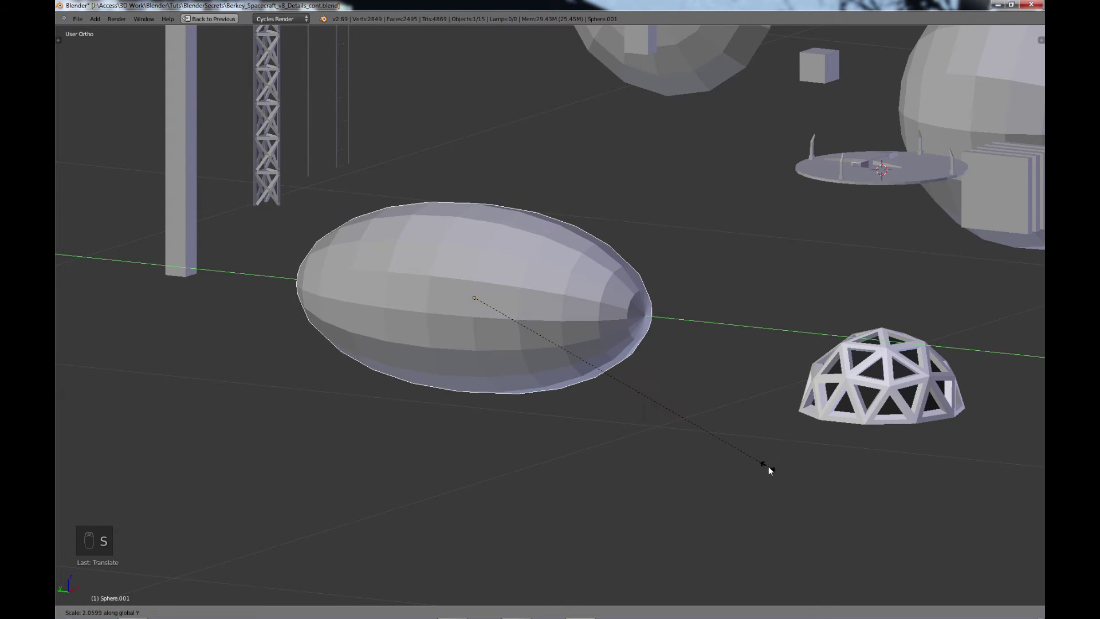
pyautogui.click(760, 467)
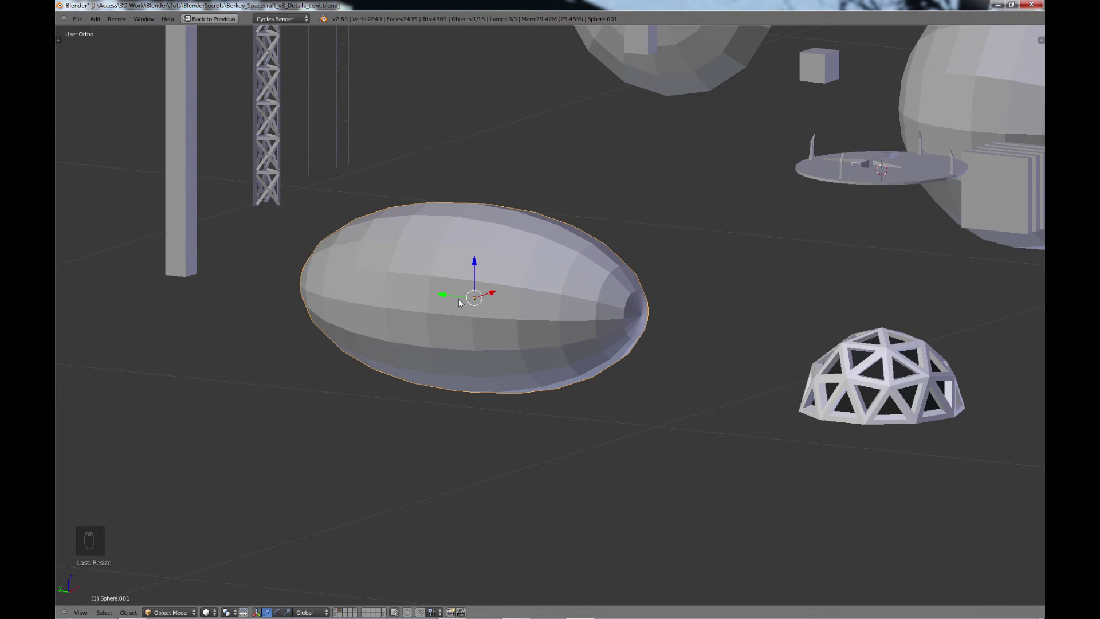
# Step: Open the pod's mesh for editing and extrude three separate faces on its side outward into raised blocks
pyautogui.press('Tab')
pyautogui.keyDown('shift'); pyautogui.moveTo(499, 340); pyautogui.dragTo(386, 379, button='middle'); pyautogui.keyUp('shift')
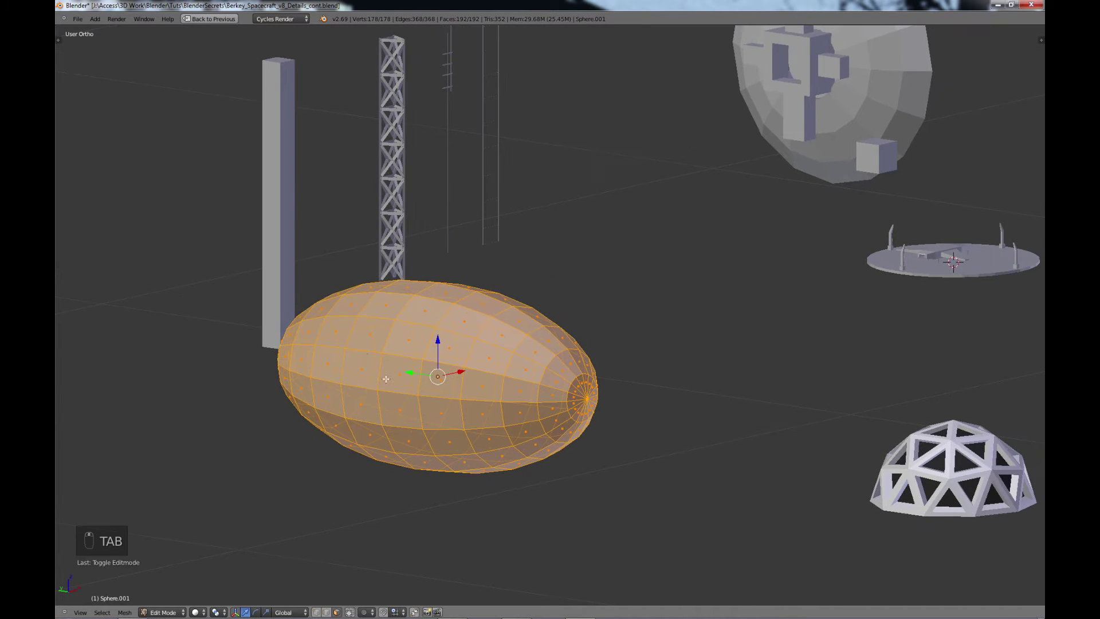
pyautogui.rightClick(372, 336)
pyautogui.press('e')
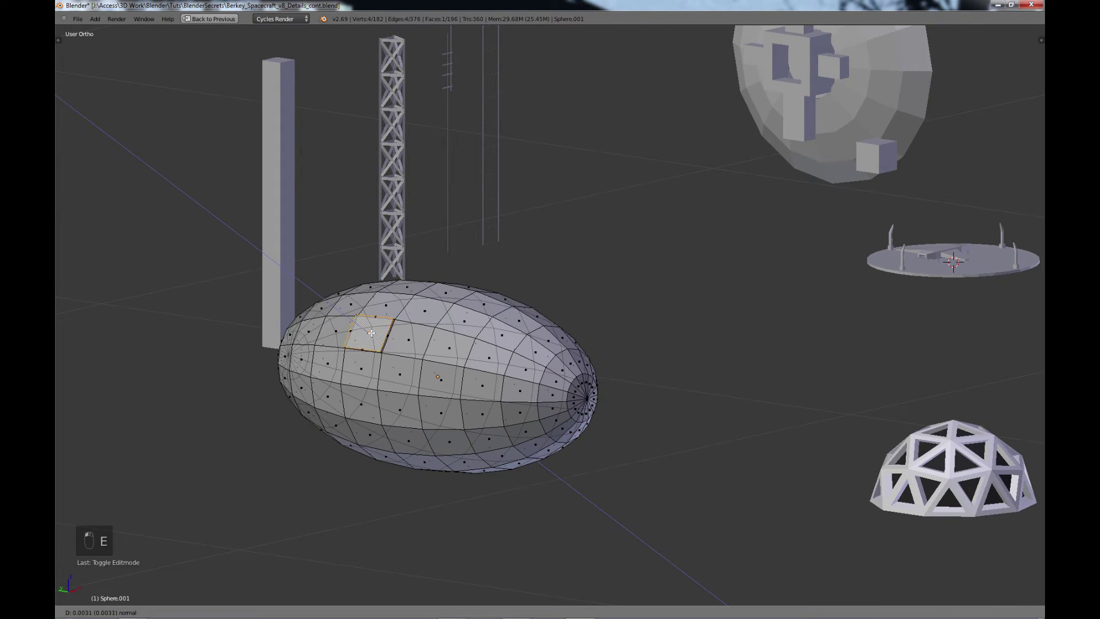
pyautogui.click(397, 327)
pyautogui.rightClick(429, 310)
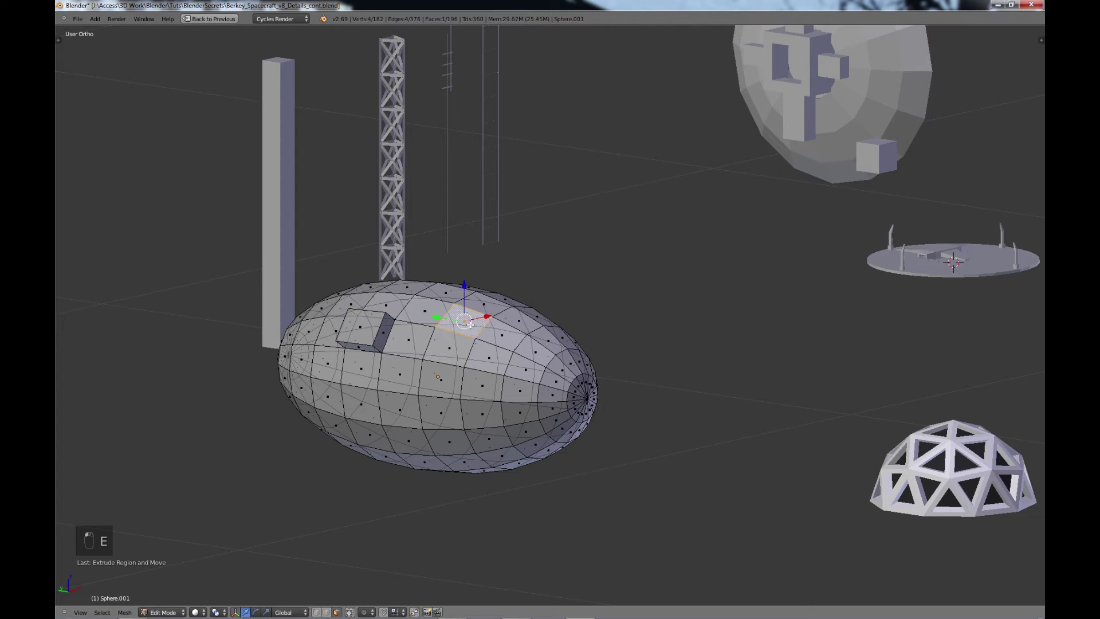
pyautogui.press('e')
pyautogui.click(446, 384)
pyautogui.rightClick(436, 380)
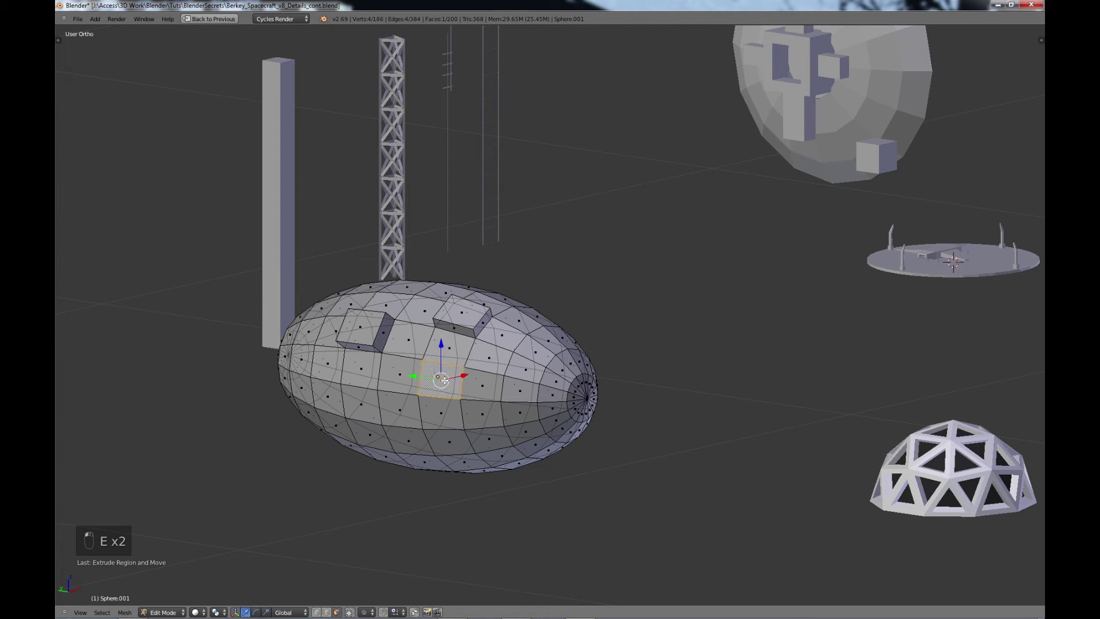
pyautogui.press('e')
pyautogui.click(433, 378)
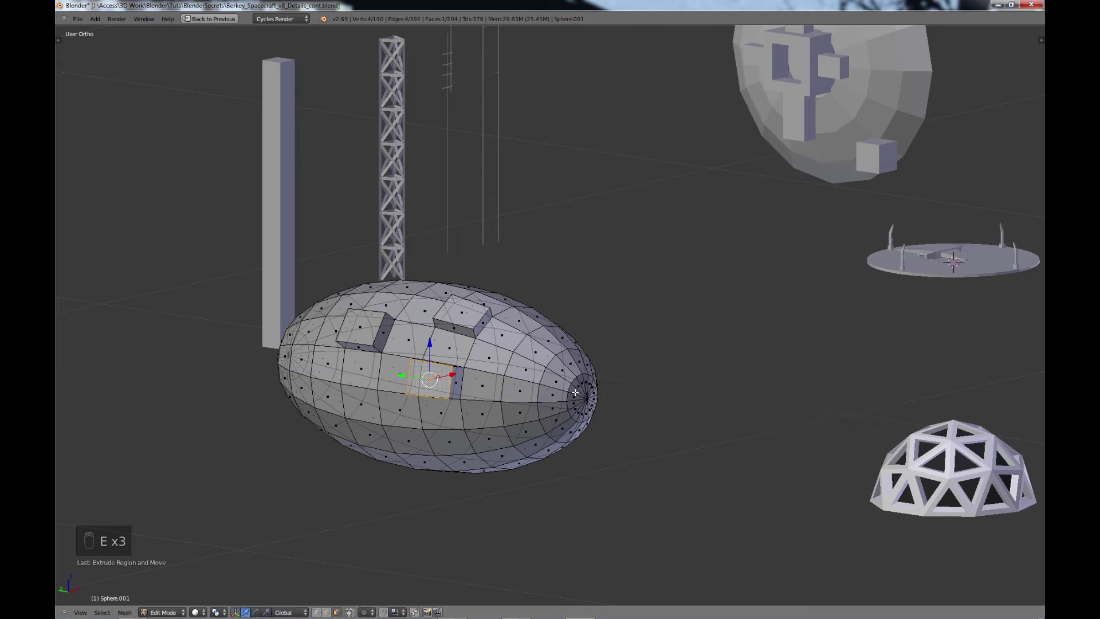
# Step: Select the ring of faces around the pod's end pole and extrude the cap outward about 0.05 as a cylindrical nozzle
pyautogui.rightClick(582, 396)
pyautogui.press('c')
pyautogui.moveTo(583, 395); pyautogui.dragTo(587, 394)
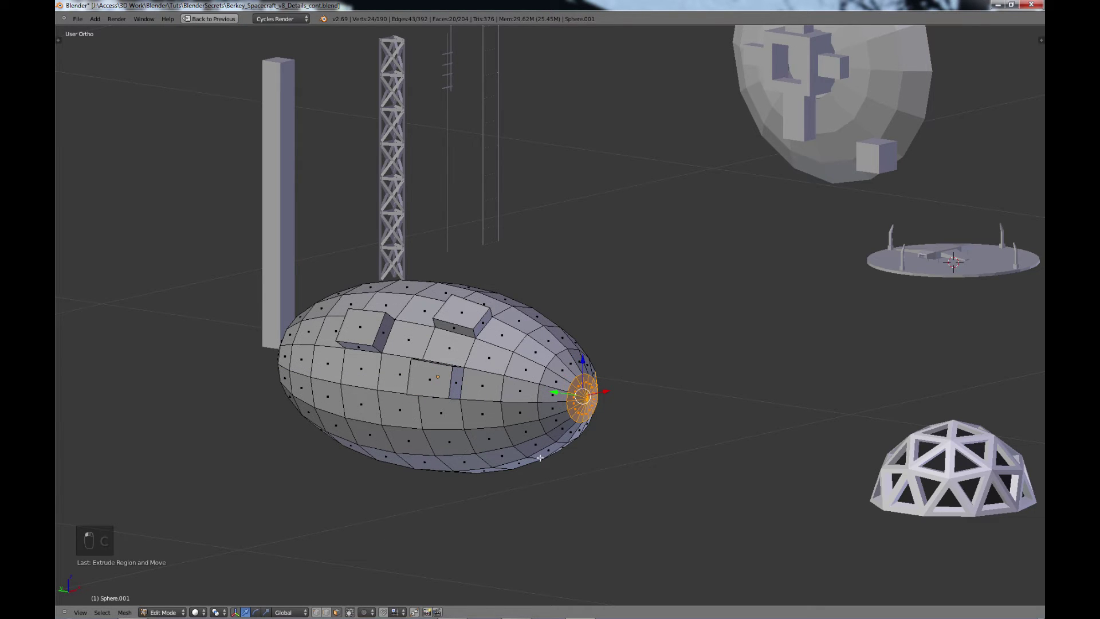
pyautogui.rightClick(579, 410)
pyautogui.click(580, 410)
pyautogui.press('e')
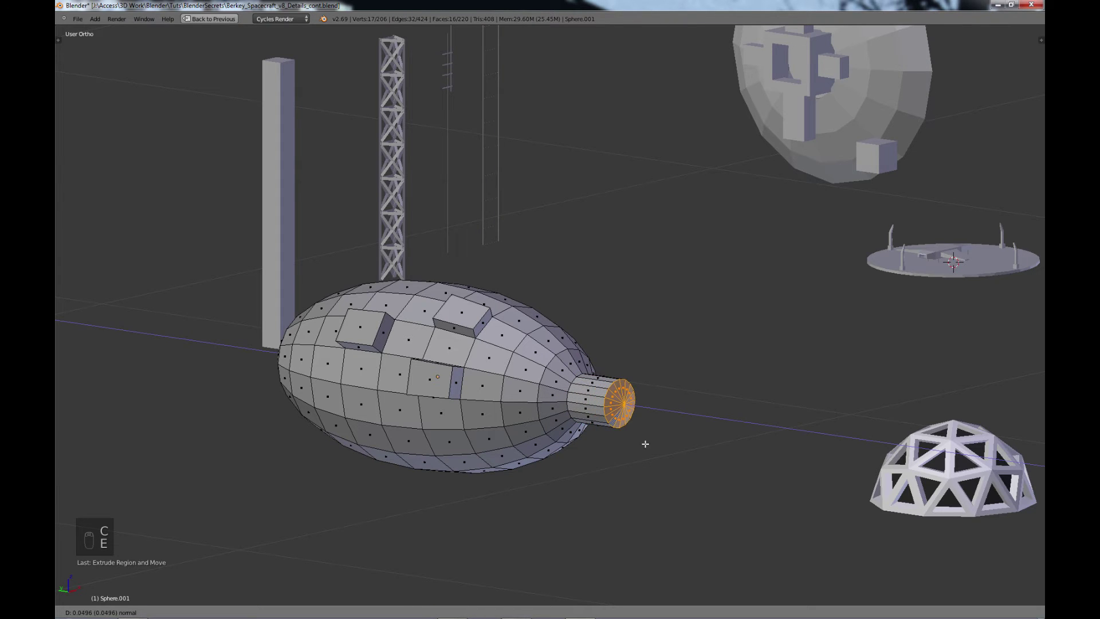
pyautogui.click(648, 446)
# Step: Inset the nozzle's end faces with a scaled extrusion and extrude them back inside to hollow out the nozzle
pyautogui.press('e')
pyautogui.rightClick(738, 499)
pyautogui.press('s')
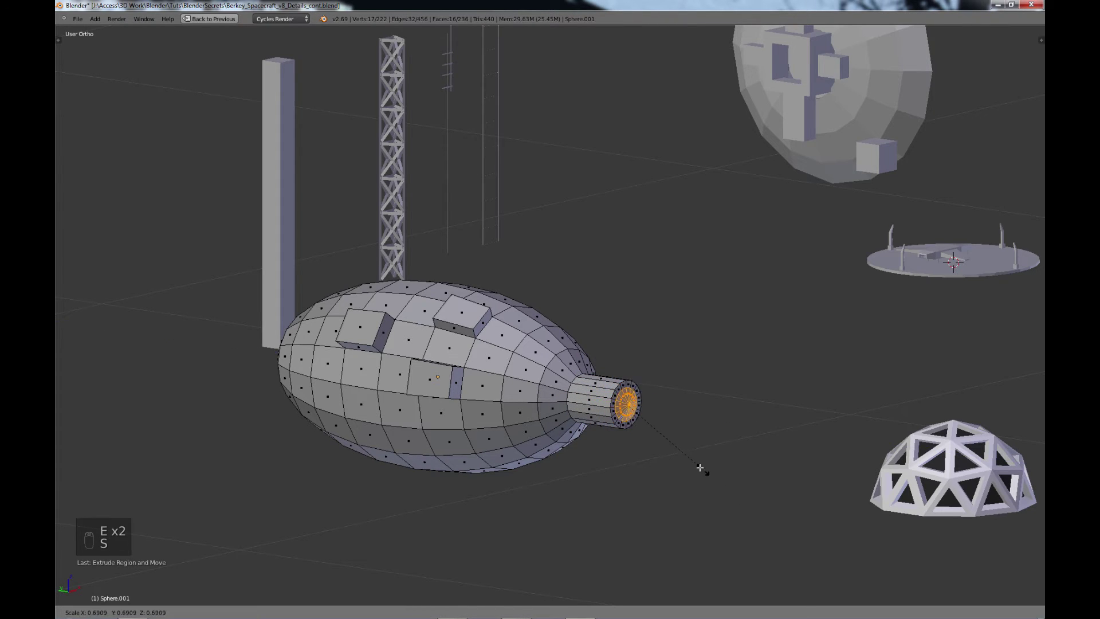
pyautogui.click(693, 462)
pyautogui.press('e')
pyautogui.click(654, 451)
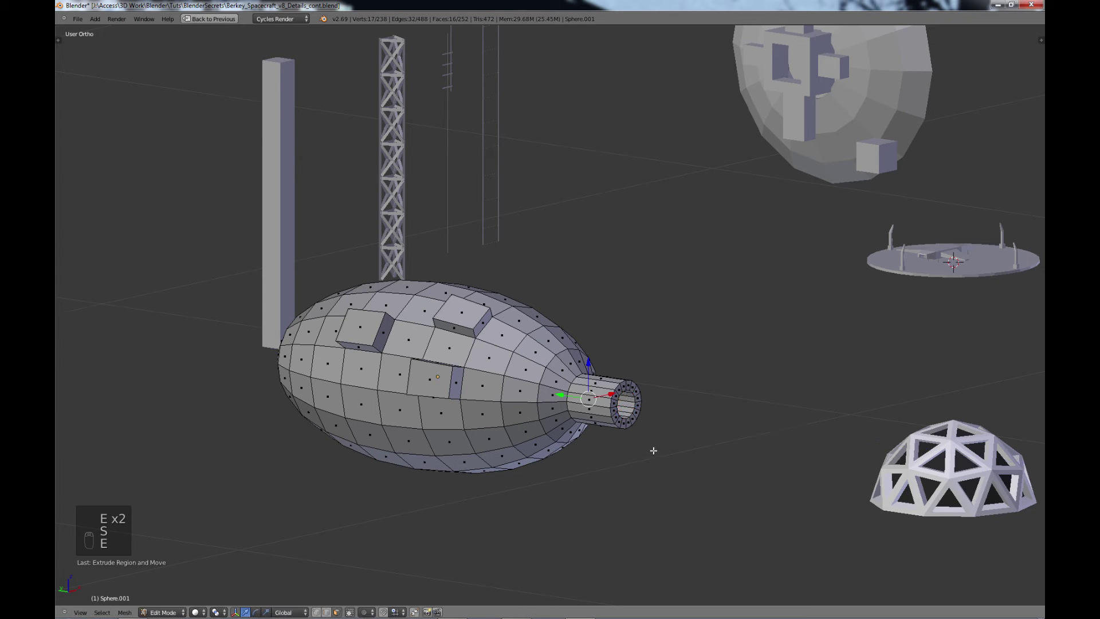
# Step: Extrude a single face near the nozzle on the pod's opposite side outward into a small block
pyautogui.scroll(-3, 653, 450)
pyautogui.moveTo(653, 450); pyautogui.dragTo(548, 409, button='middle')
pyautogui.keyDown('shift'); pyautogui.moveTo(755, 352); pyautogui.dragTo(385, 474, button='middle'); pyautogui.keyUp('shift')
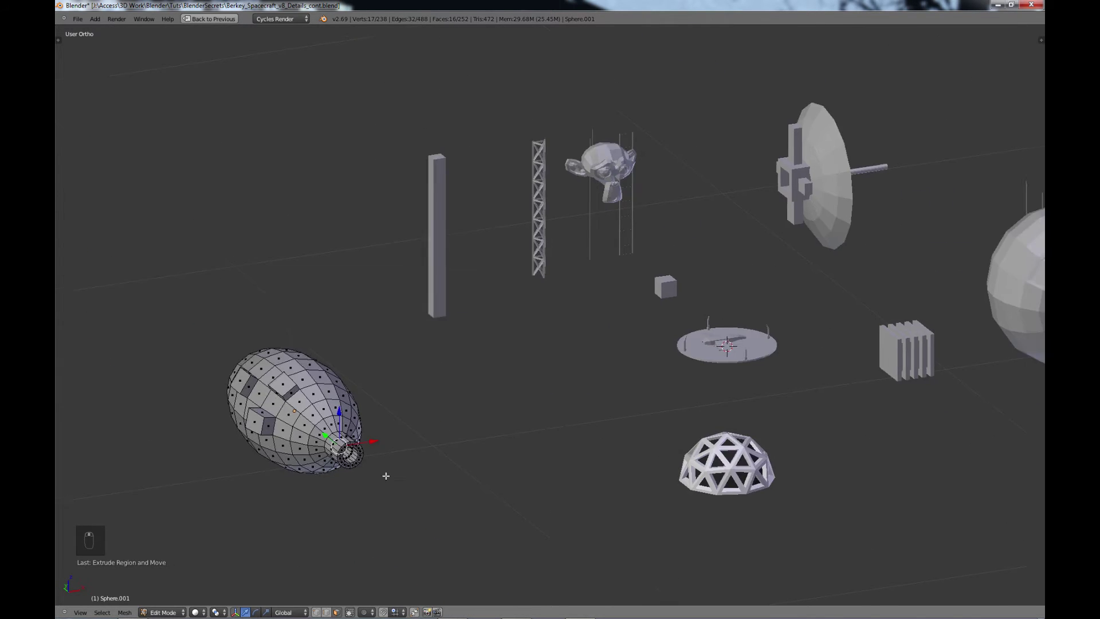
pyautogui.scroll(4, 385, 474)
pyautogui.keyDown('shift'); pyautogui.moveTo(269, 480); pyautogui.dragTo(562, 373, button='middle'); pyautogui.keyUp('shift')
pyautogui.rightClick(431, 384)
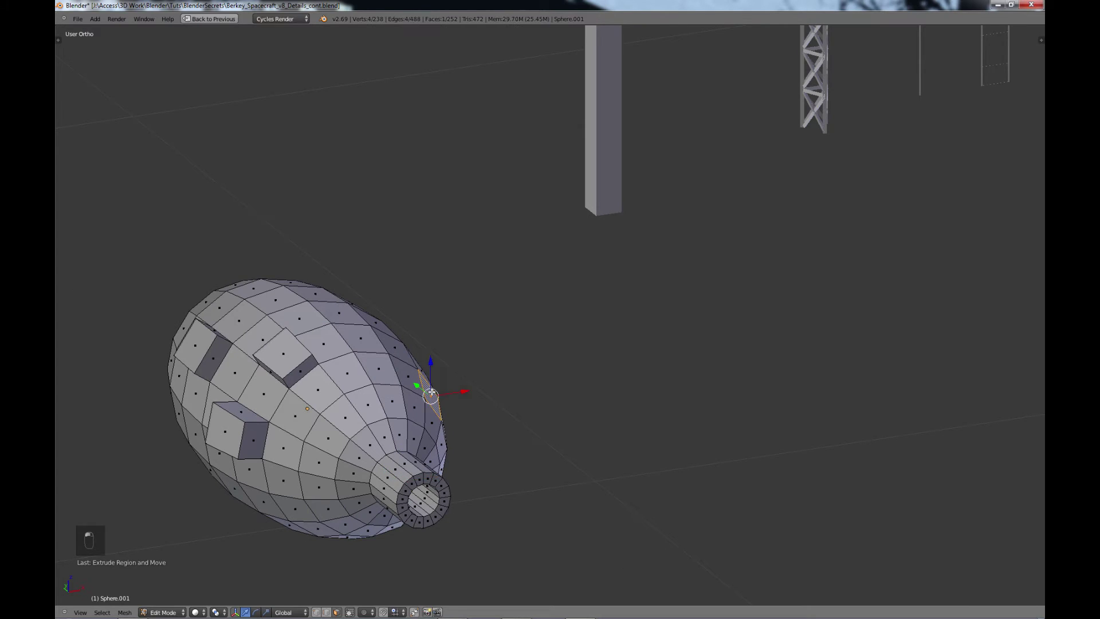
pyautogui.press('e')
pyautogui.click(446, 389)
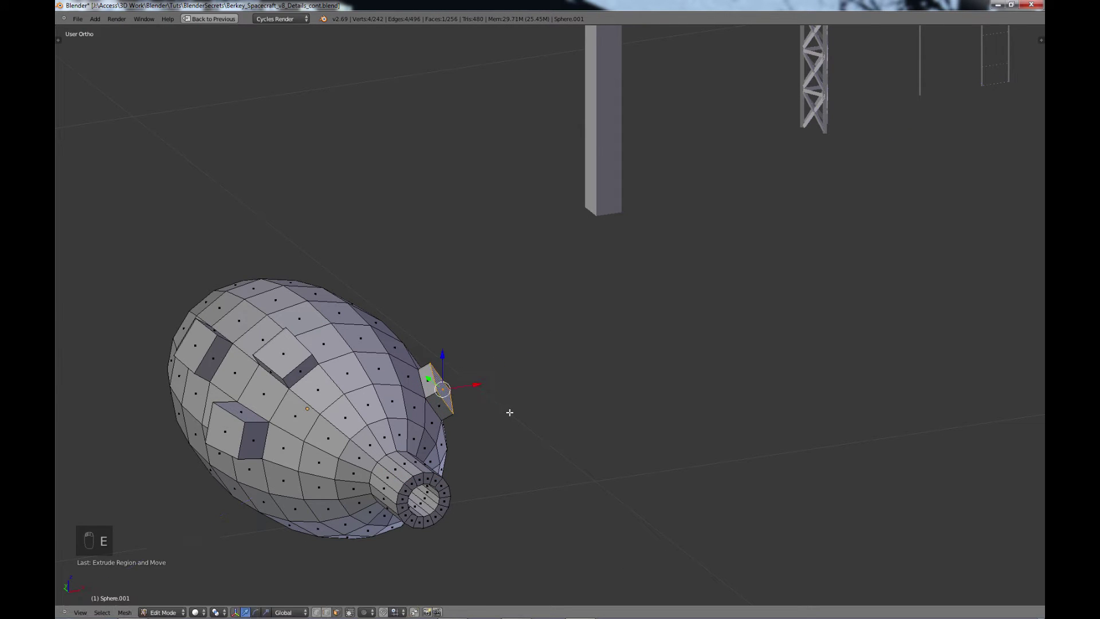
# Step: Inset the small block's outer face and extrude it about 0.13 into a long thin antenna
pyautogui.press('e')
pyautogui.rightClick(526, 420)
pyautogui.press('s')
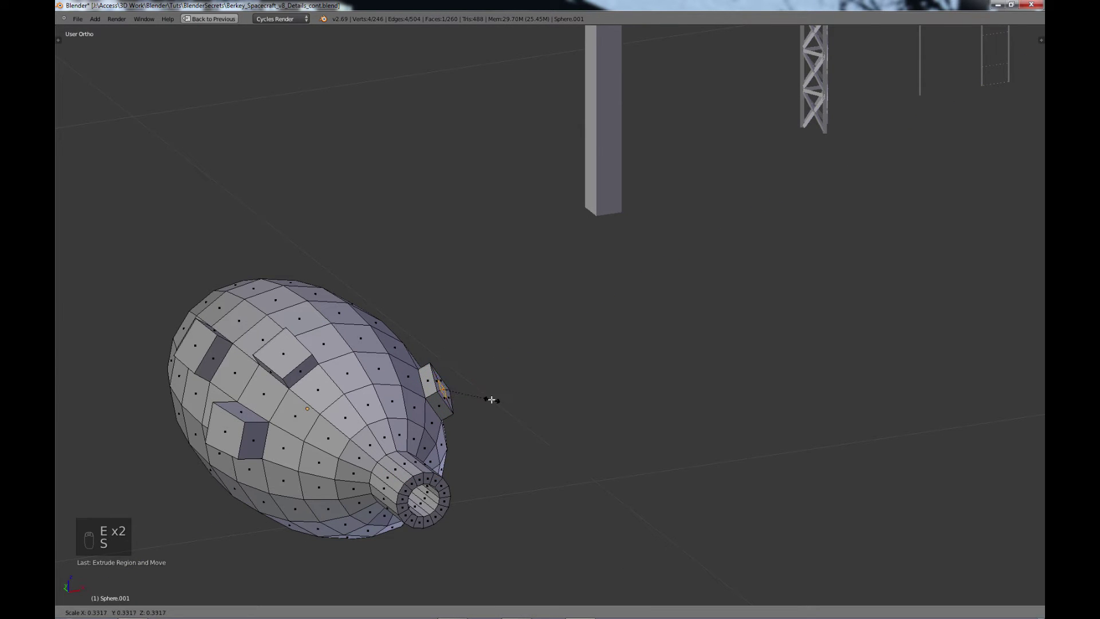
pyautogui.click(479, 397)
pyautogui.press('e')
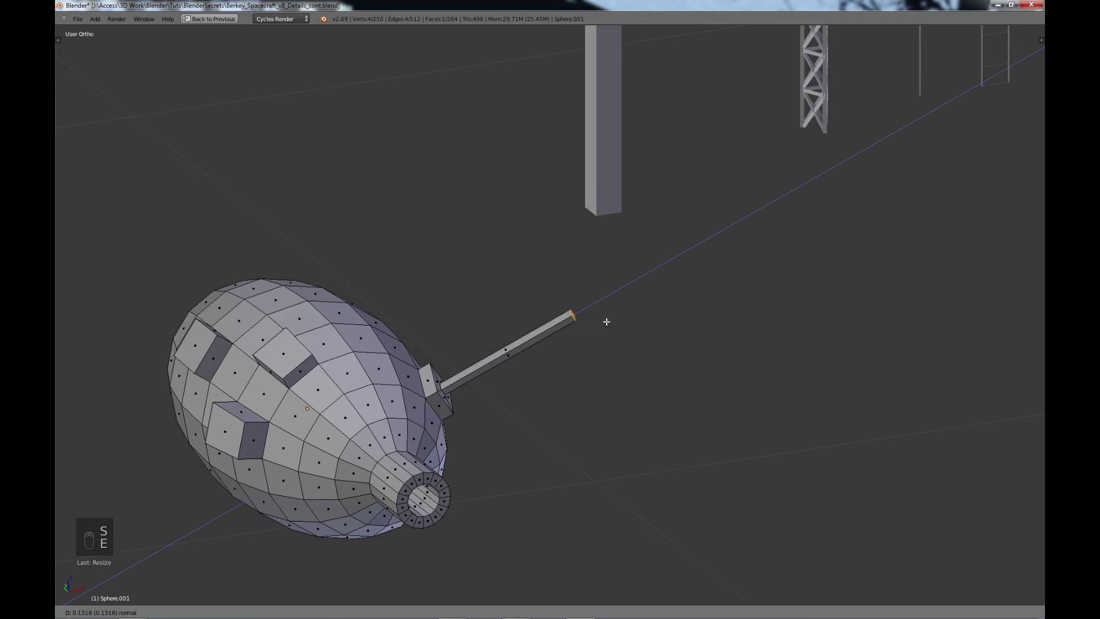
pyautogui.click(607, 322)
# Step: Inset a face on top of the pod and extrude it upward into a second thin antenna
pyautogui.rightClick(303, 311)
pyautogui.press('e')
pyautogui.rightClick(303, 313)
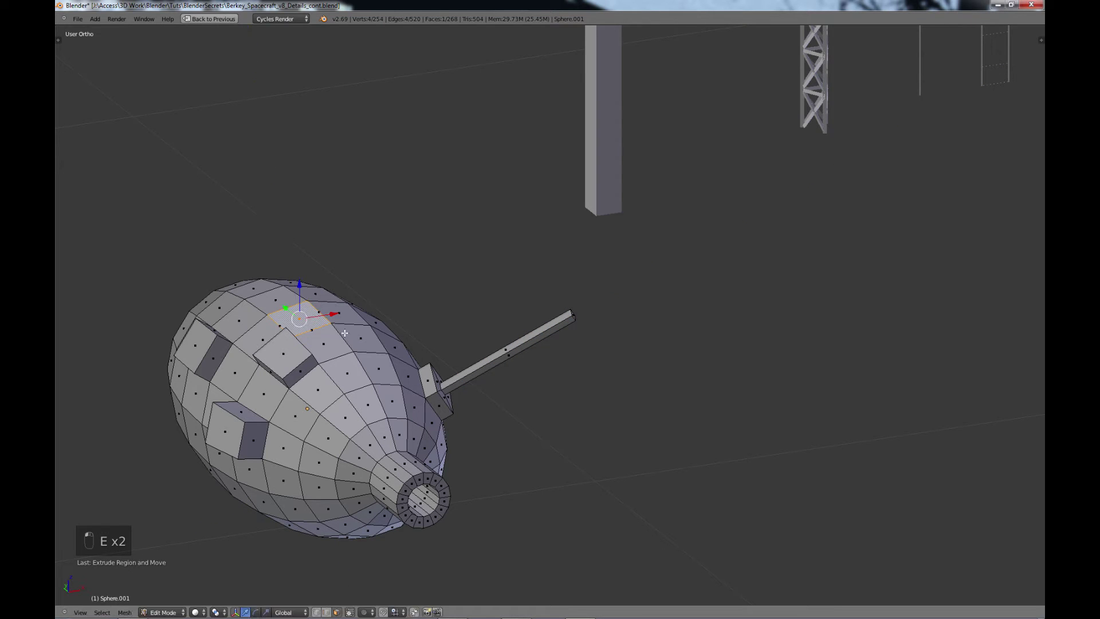
pyautogui.press('s')
pyautogui.click(332, 336)
pyautogui.press('e')
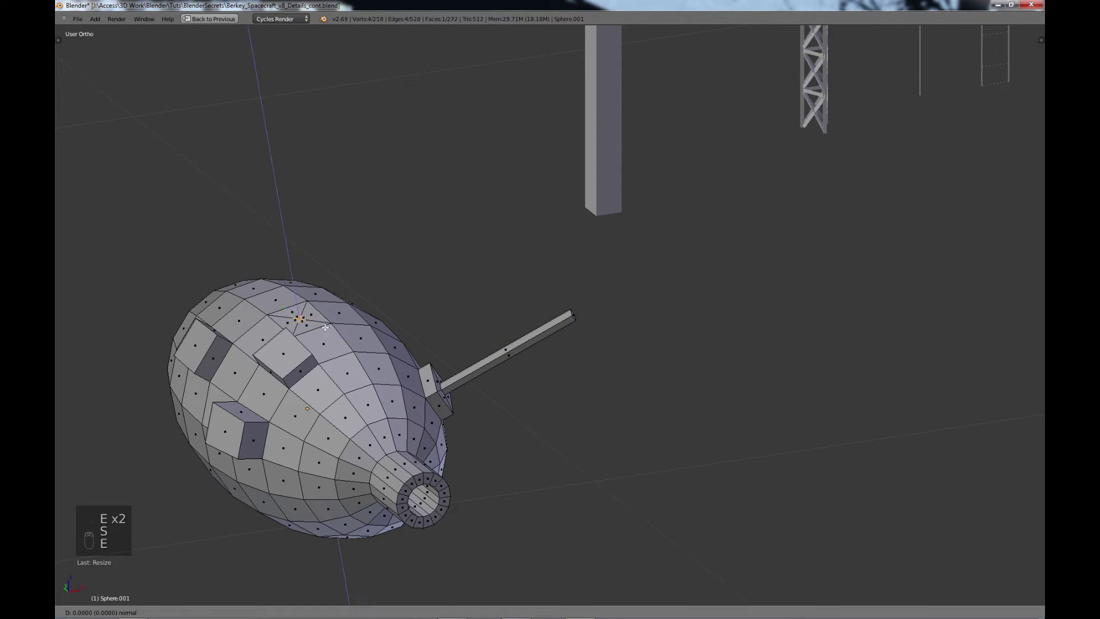
pyautogui.click(299, 215)
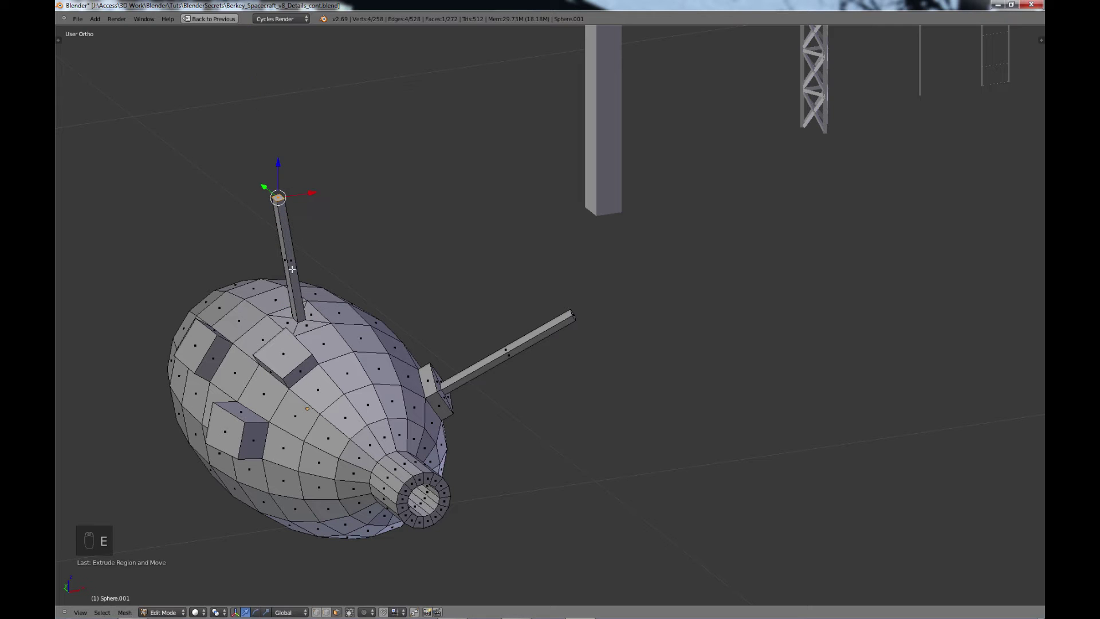
# Step: Shrink a lower side face beside the raised blocks with a scaled extrusion and extrude it outward into a third antenna
pyautogui.keyDown('shift'); pyautogui.moveTo(271, 447); pyautogui.dragTo(408, 362, button='middle'); pyautogui.keyUp('shift')
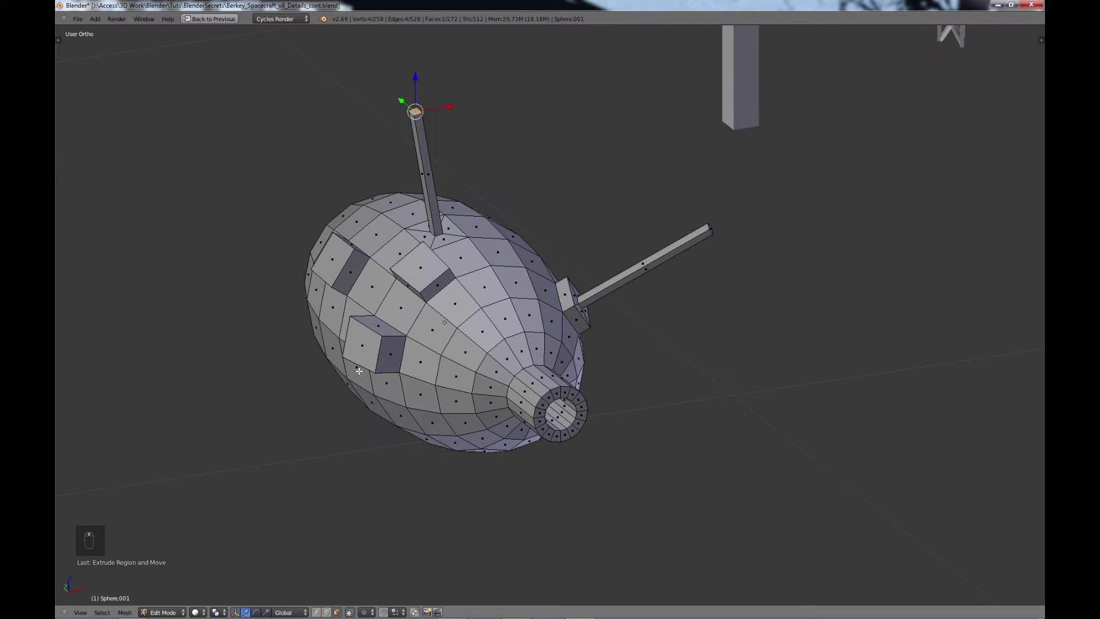
pyautogui.rightClick(337, 355)
pyautogui.press('e')
pyautogui.press('s')
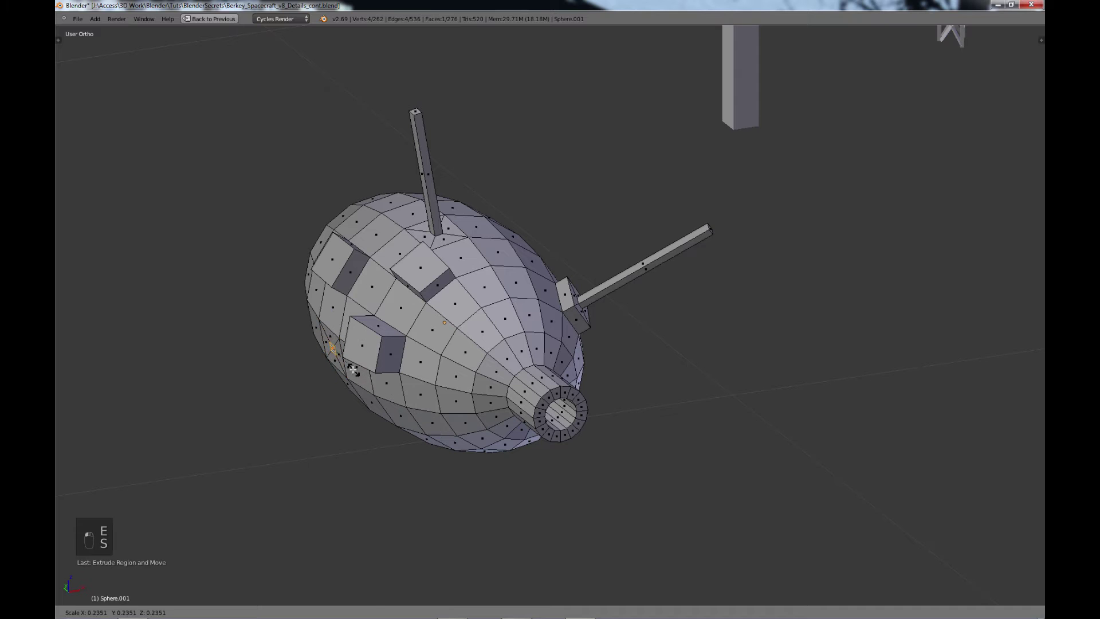
pyautogui.click(352, 369)
pyautogui.press('e')
pyautogui.click(269, 401)
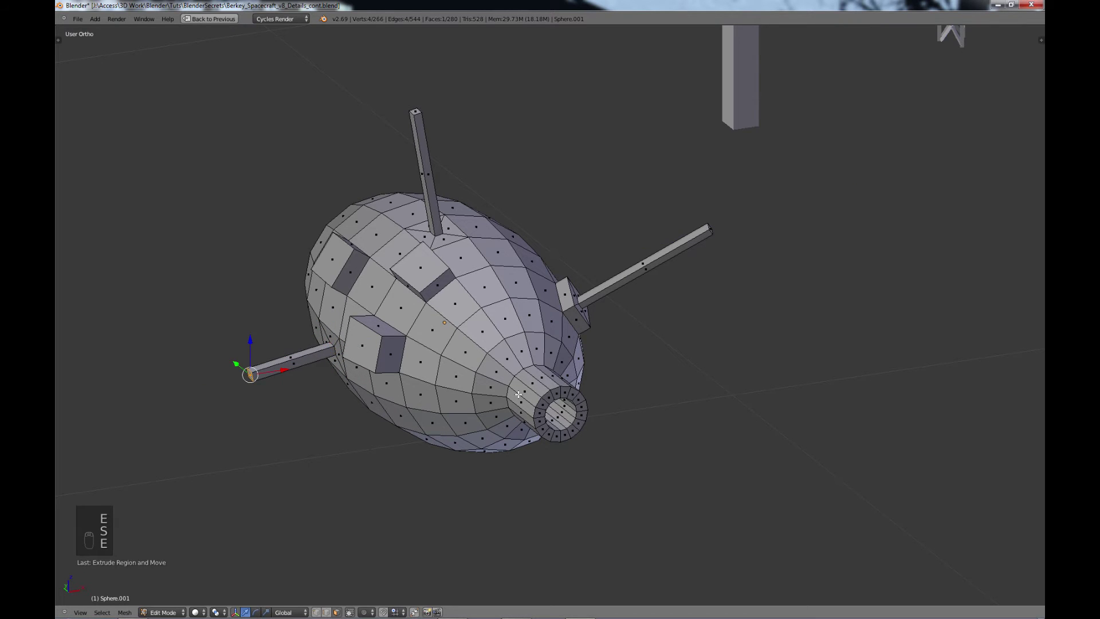
# Step: Inset a face near the pod's closed end, on the side away from the raised blocks, and extrude it into a short rod
pyautogui.scroll(-2, 522, 385)
pyautogui.moveTo(536, 390); pyautogui.dragTo(485, 397, button='middle')
pyautogui.keyDown('shift'); pyautogui.moveTo(831, 374); pyautogui.dragTo(352, 521, button='middle'); pyautogui.keyUp('shift')
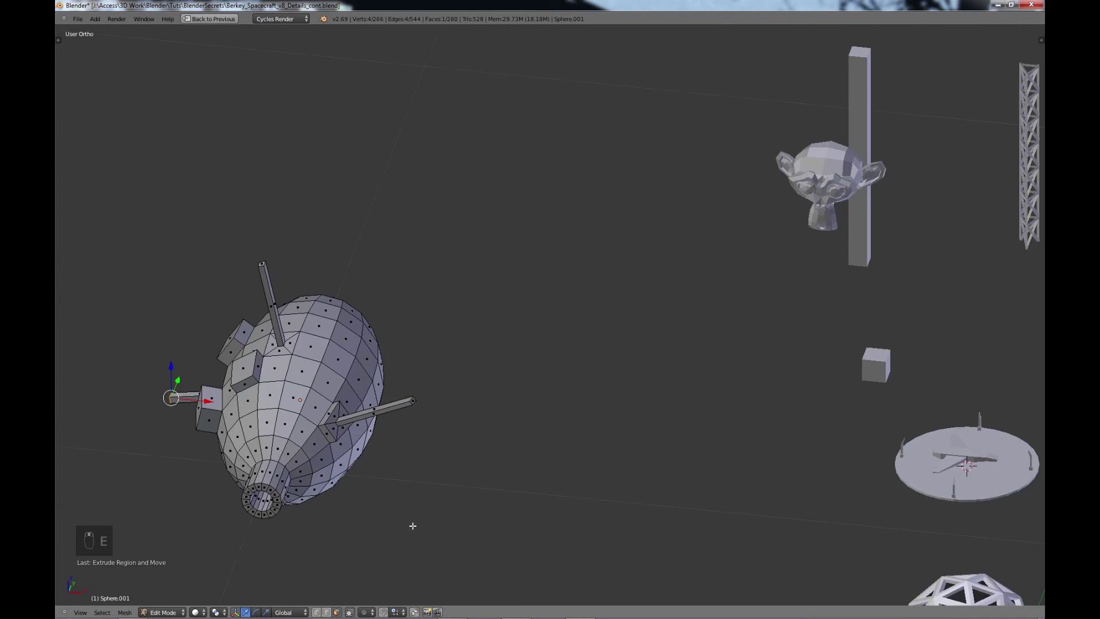
pyautogui.moveTo(510, 527); pyautogui.dragTo(464, 519, button='middle')
pyautogui.keyDown('shift'); pyautogui.moveTo(664, 511); pyautogui.dragTo(557, 435, button='middle'); pyautogui.keyUp('shift')
pyautogui.scroll(3, 434, 516)
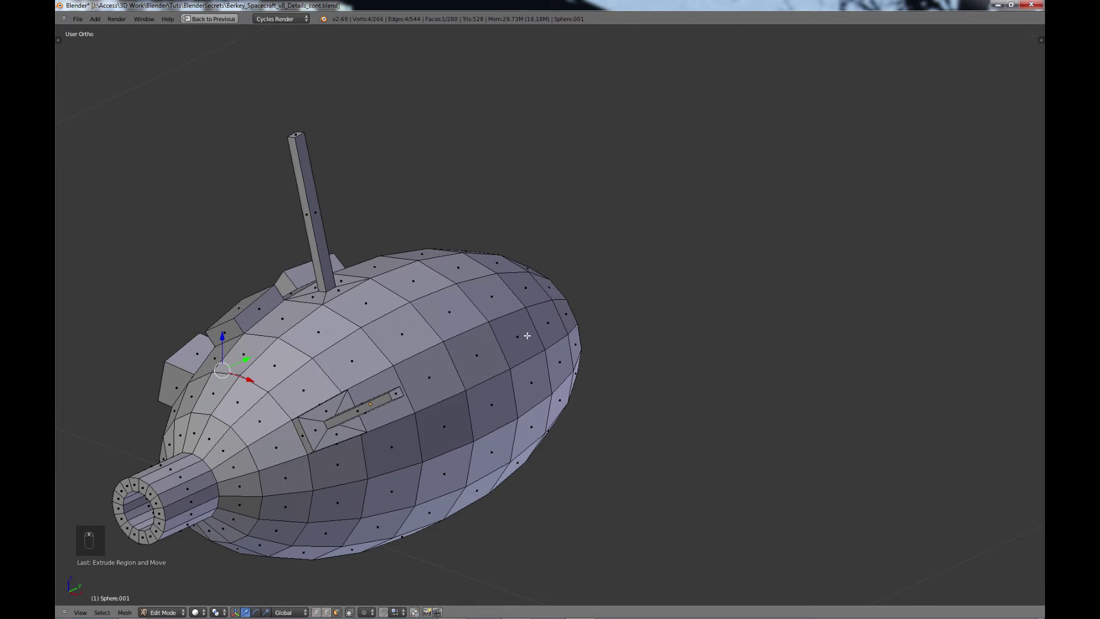
pyautogui.press('e')
pyautogui.press('s')
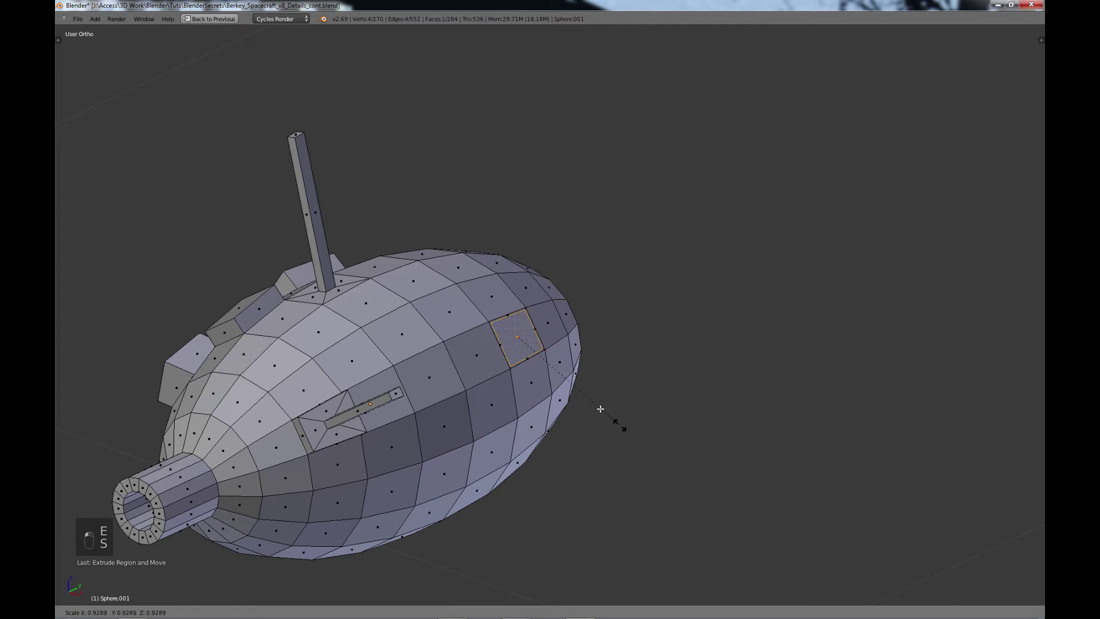
pyautogui.click(529, 365)
pyautogui.press('e')
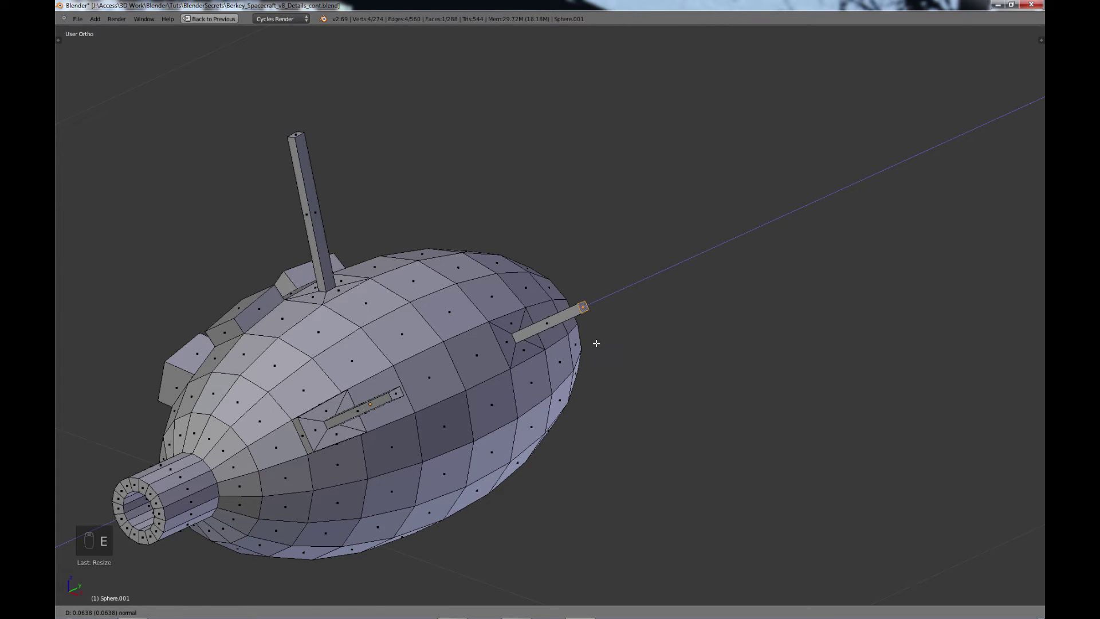
pyautogui.click(557, 359)
# Step: Examine the pod's nozzle, raised blocks and antennas from several sides
pyautogui.scroll(-2, 517, 417)
pyautogui.moveTo(519, 417); pyautogui.dragTo(420, 509, button='middle')
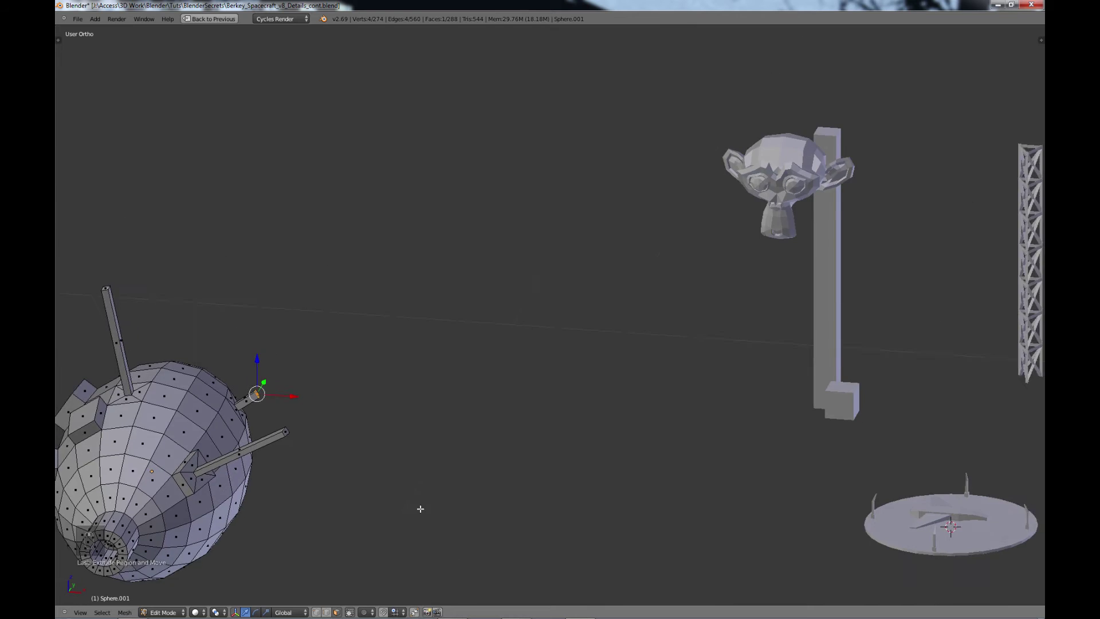
pyautogui.keyDown('shift'); pyautogui.moveTo(247, 567); pyautogui.dragTo(575, 444, button='middle'); pyautogui.keyUp('shift')
pyautogui.moveTo(548, 478); pyautogui.dragTo(577, 432, button='middle')
pyautogui.keyDown('shift'); pyautogui.moveTo(504, 502); pyautogui.dragTo(668, 385, button='middle'); pyautogui.keyUp('shift')
pyautogui.moveTo(576, 447); pyautogui.dragTo(645, 445, button='middle')
pyautogui.keyDown('shift'); pyautogui.moveTo(476, 410); pyautogui.dragTo(719, 408, button='middle'); pyautogui.keyUp('shift')
pyautogui.moveTo(644, 414); pyautogui.dragTo(626, 447, button='middle')
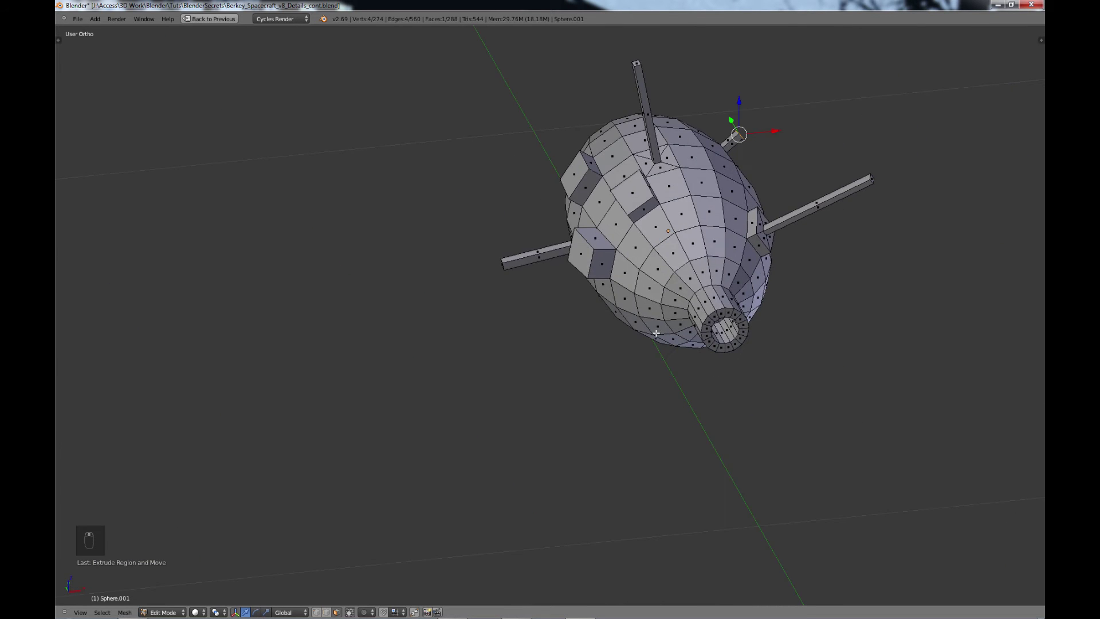
# Step: Shrink a face on top of the pod near its closed end with a scaled extrusion and extrude it about 0.057 into a short rod
pyautogui.keyDown('shift'); pyautogui.moveTo(656, 332); pyautogui.dragTo(558, 489, button='middle'); pyautogui.keyUp('shift')
pyautogui.moveTo(451, 535); pyautogui.dragTo(662, 467, button='middle')
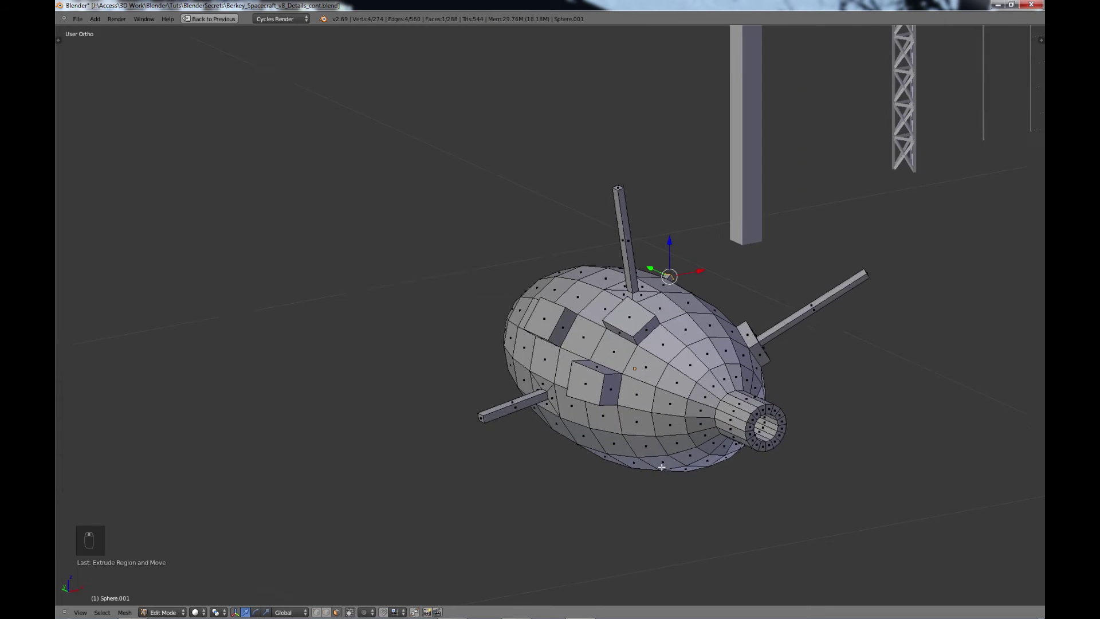
pyautogui.keyDown('shift'); pyautogui.moveTo(716, 371); pyautogui.dragTo(764, 382, button='middle'); pyautogui.keyUp('shift')
pyautogui.keyDown('shift'); pyautogui.moveTo(723, 339); pyautogui.dragTo(721, 382, button='middle'); pyautogui.keyUp('shift')
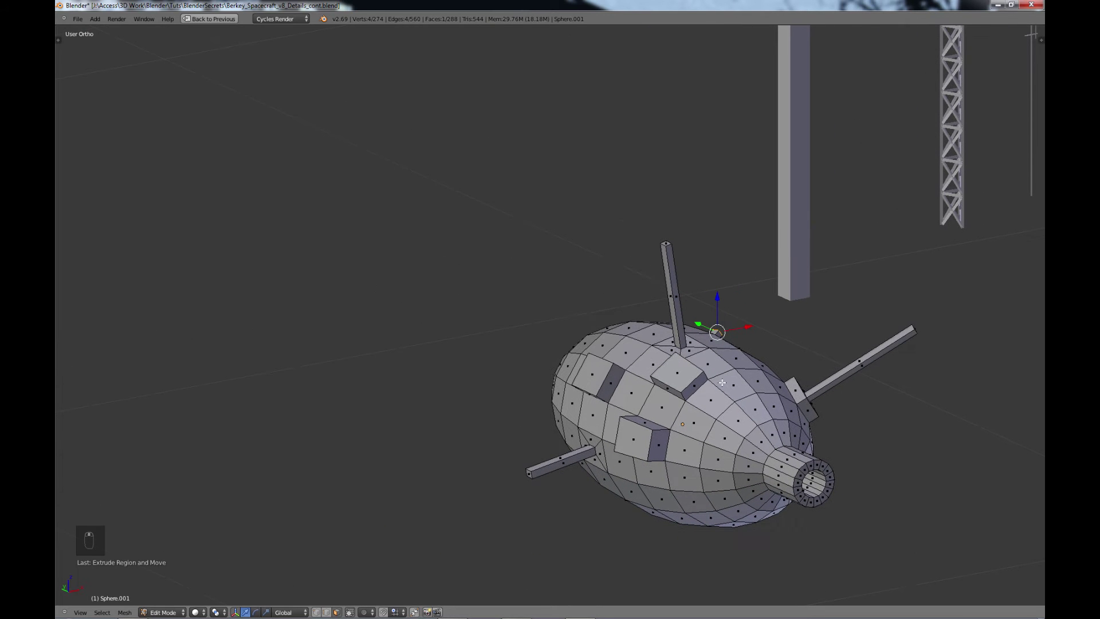
pyautogui.rightClick(628, 329)
pyautogui.scroll(2, 646, 377)
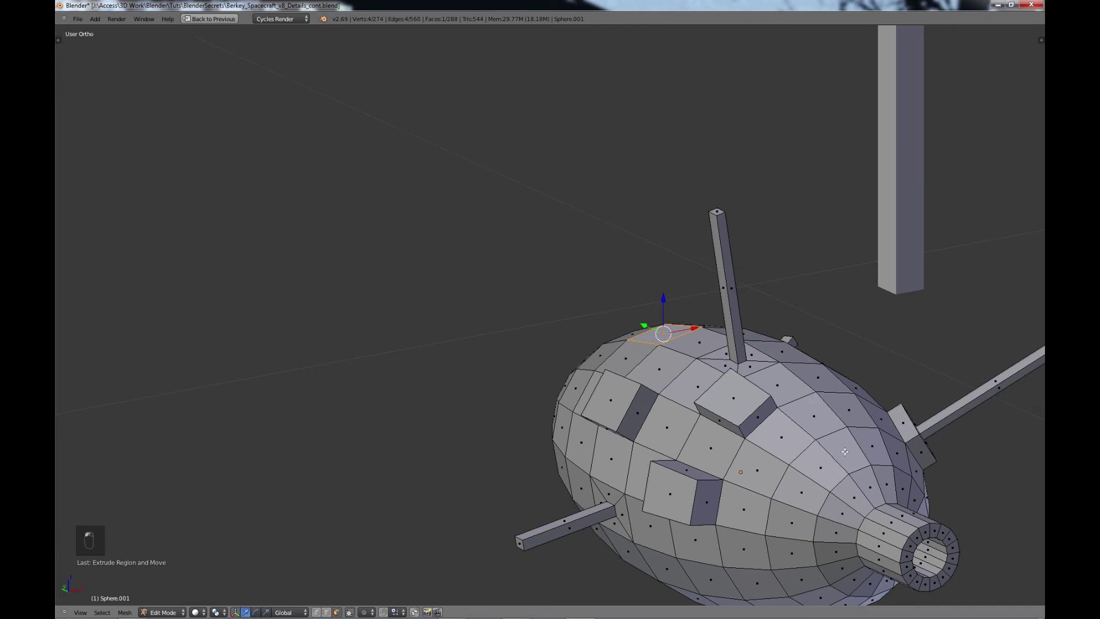
pyautogui.press('e')
pyautogui.press('s')
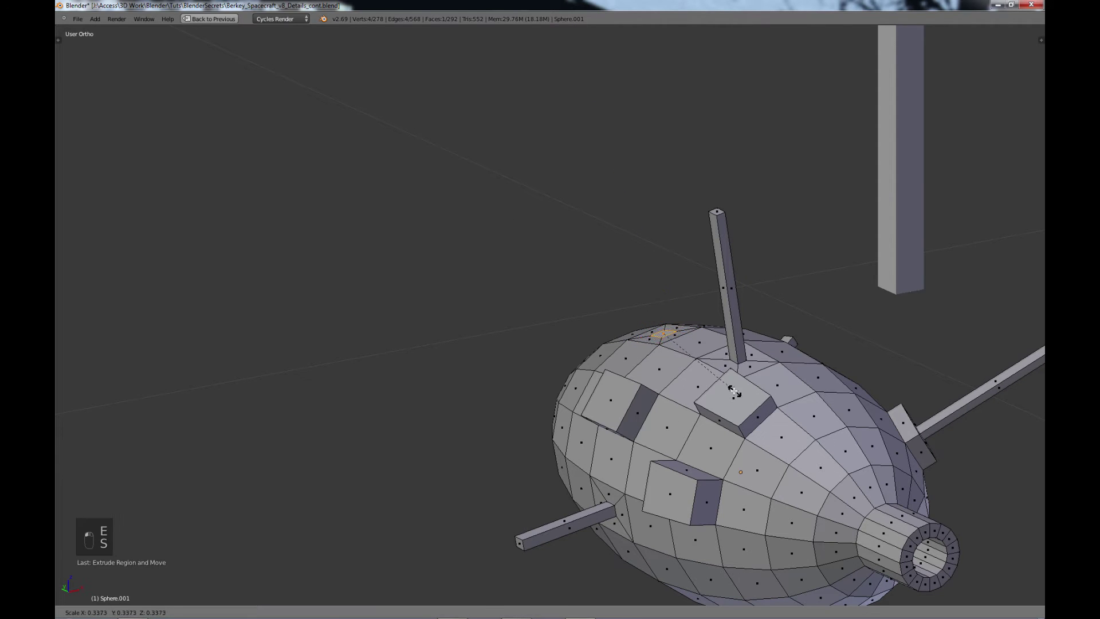
pyautogui.click(734, 392)
pyautogui.press('e')
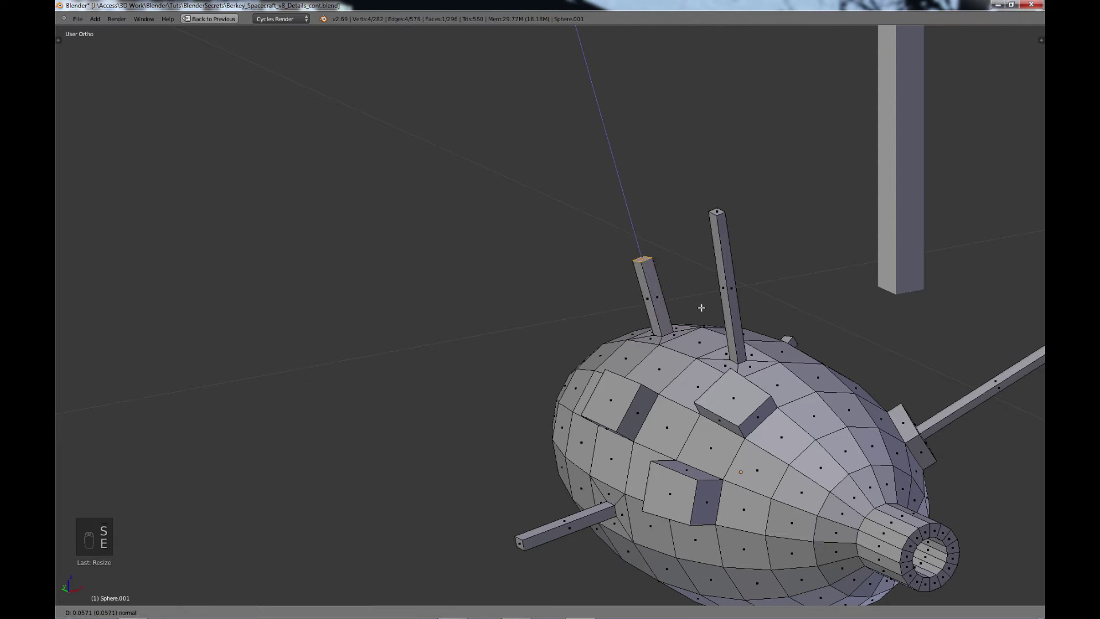
pyautogui.click(701, 308)
pyautogui.scroll(-2, 721, 350)
pyautogui.keyDown('shift'); pyautogui.moveTo(752, 414); pyautogui.dragTo(750, 373, button='middle'); pyautogui.keyUp('shift')
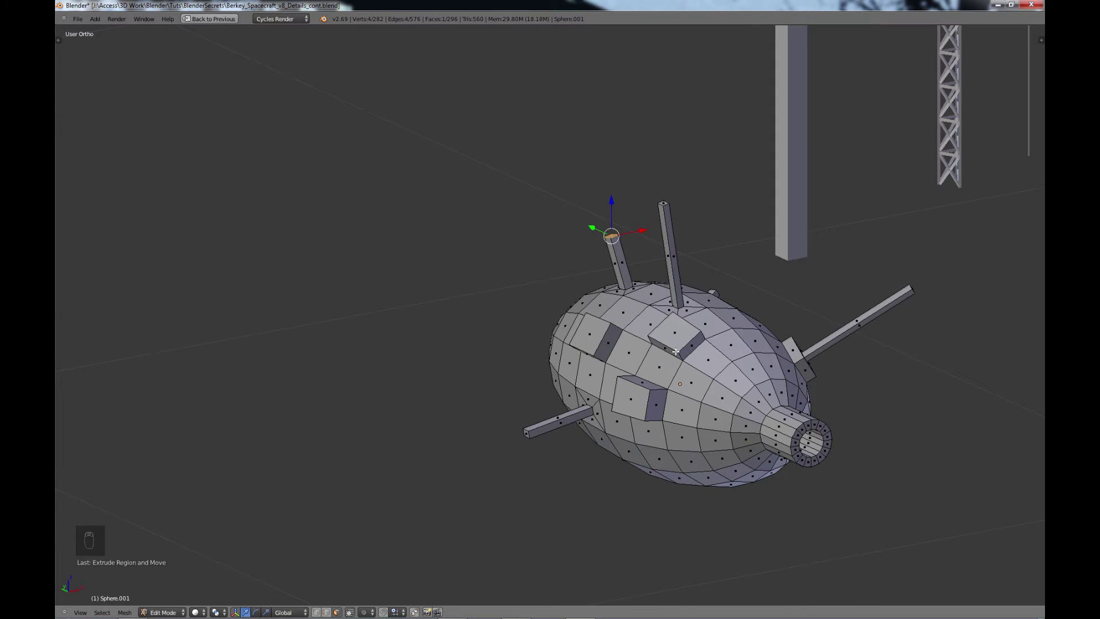
# Step: Extrude the short rod's end face and move it diagonally up toward the closed end to form an angled antenna segment
pyautogui.press('e')
pyautogui.rightClick(672, 338)
pyautogui.press('g')
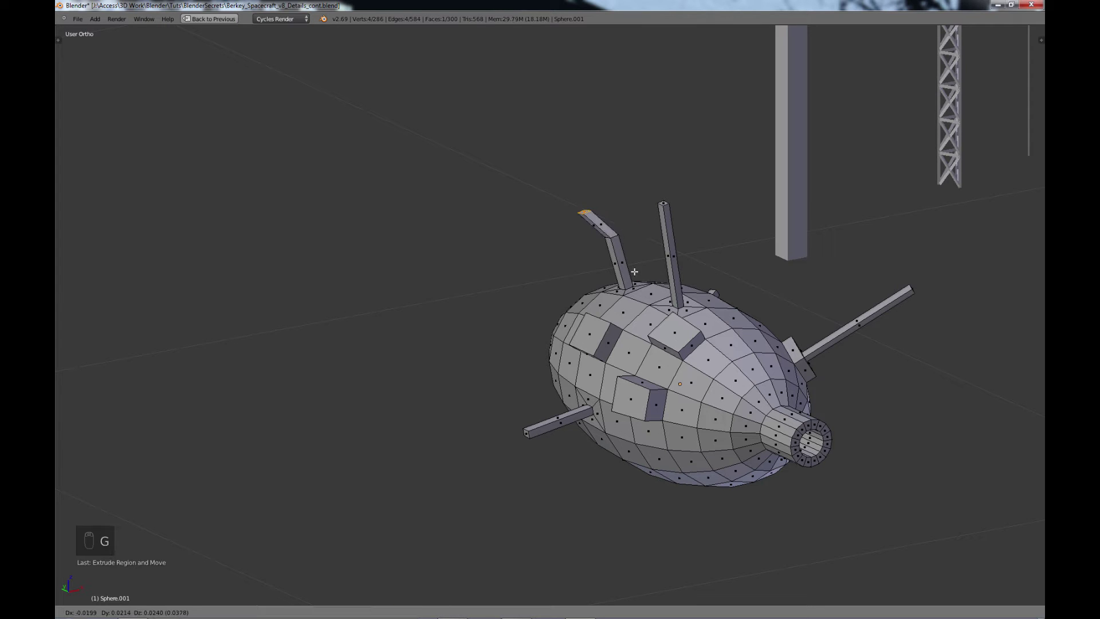
pyautogui.click(631, 273)
pyautogui.press('e')
pyautogui.rightClick(660, 296)
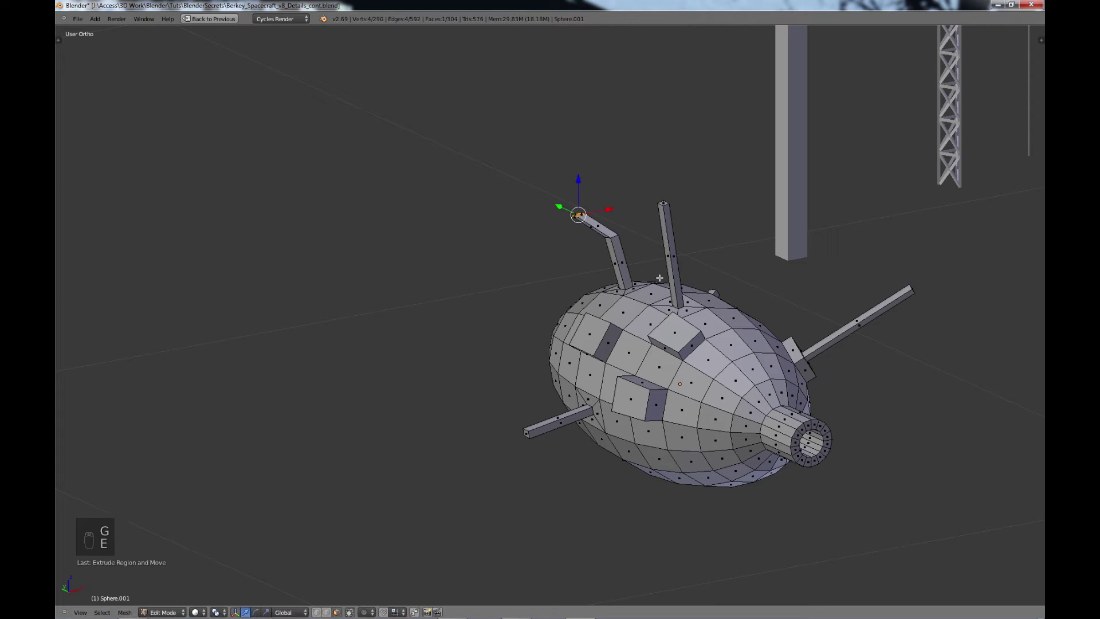
pyautogui.press('e')
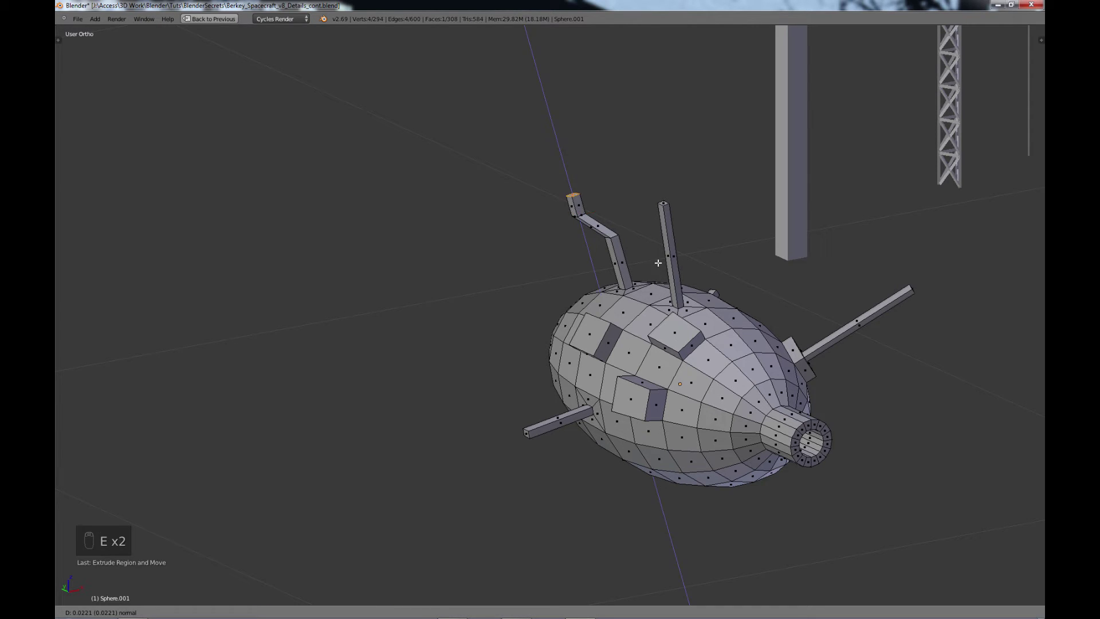
pyautogui.click(658, 262)
pyautogui.hotkey('ctrl', 'z')
pyautogui.hotkey('ctrl', 'z')
pyautogui.hotkey('ctrl', 'z')
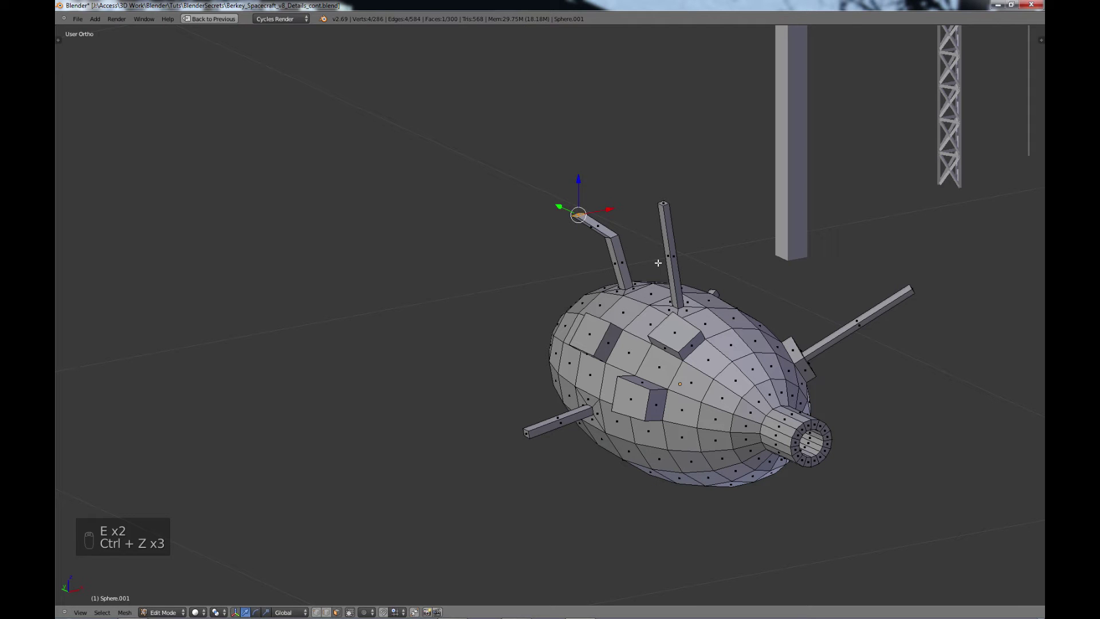
# Step: Extrude the angled antenna's end about 0.028, enlarge the end face into a flare, and extrude it into a block-shaped head
pyautogui.press('e')
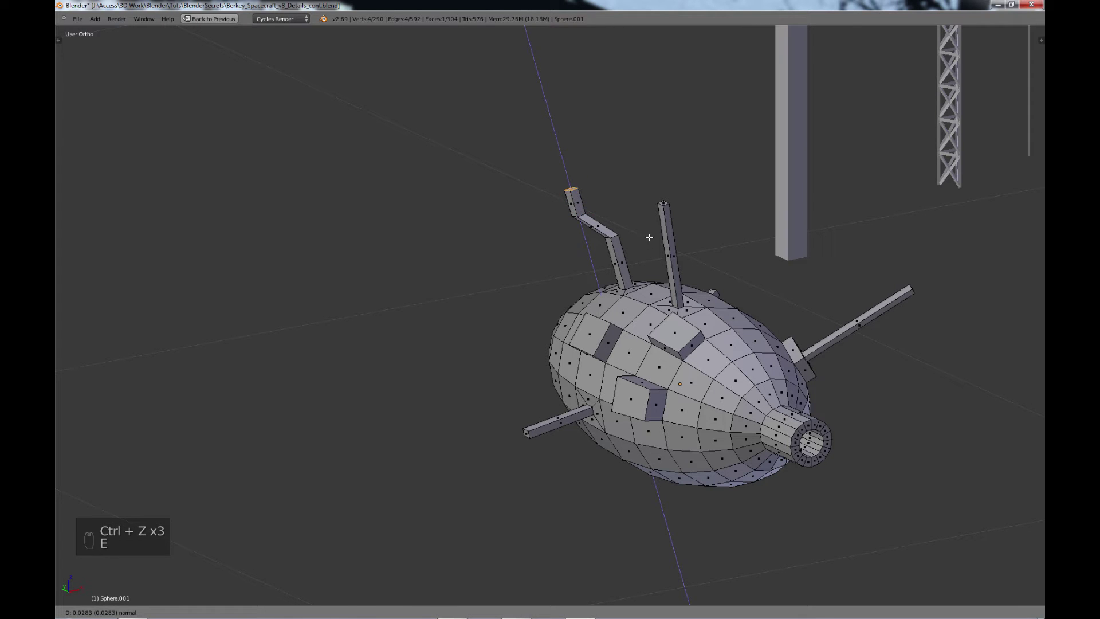
pyautogui.click(649, 237)
pyautogui.press('s')
pyautogui.click(805, 333)
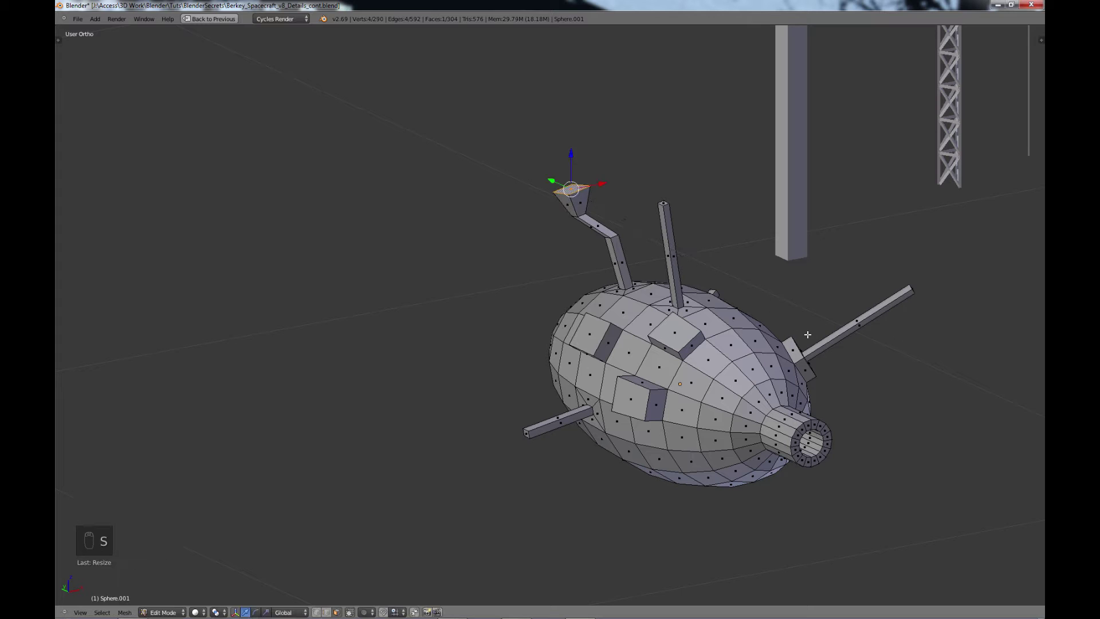
pyautogui.press('e')
pyautogui.click(803, 322)
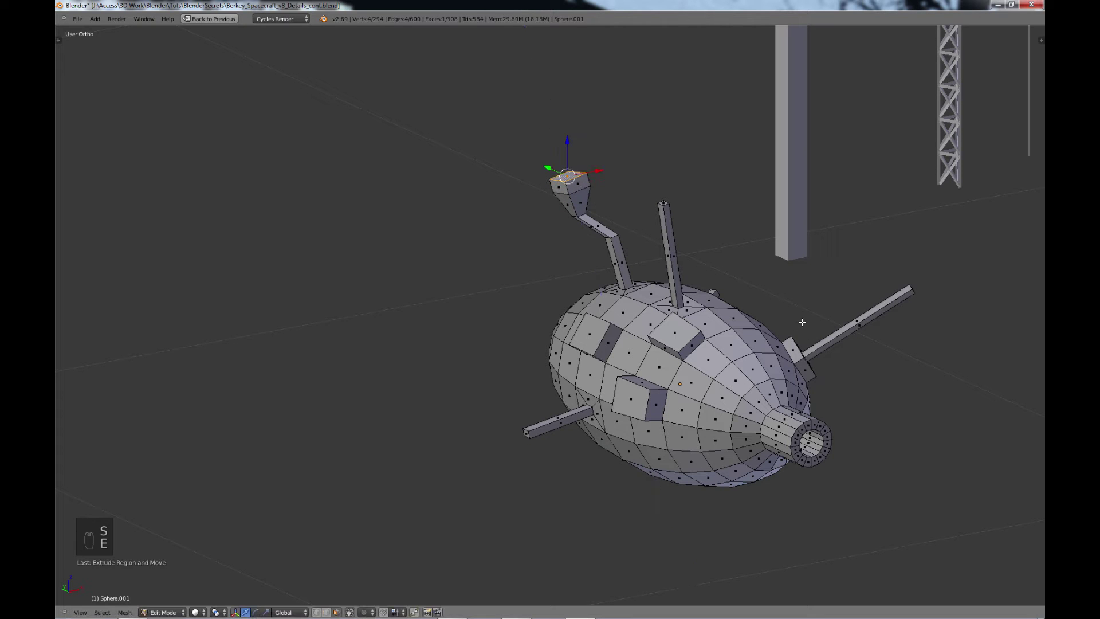
# Step: Inset the top face of the antenna head and extrude it about 0.025 into a narrow tip
pyautogui.press('e')
pyautogui.click(719, 275)
pyautogui.press('s')
pyautogui.click(672, 252)
pyautogui.press('e')
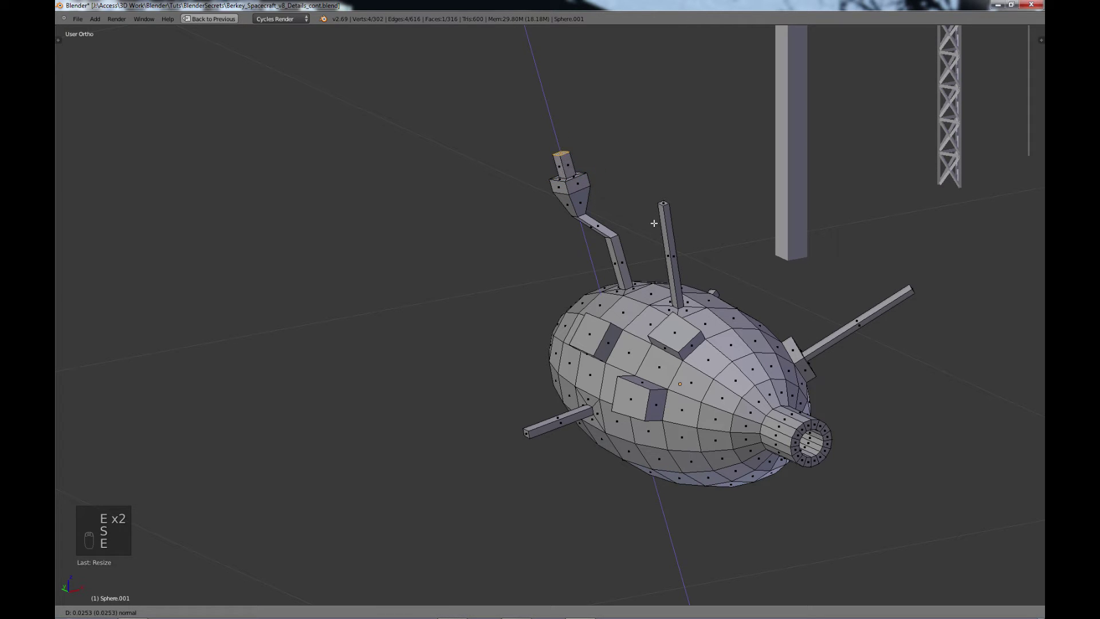
pyautogui.click(651, 223)
# Step: Select the rings of faces around the pole of the pod's closed end and inset them slightly with a scaled extrusion
pyautogui.scroll(-4, 730, 305)
pyautogui.moveTo(755, 352); pyautogui.dragTo(826, 293, button='middle')
pyautogui.scroll(2, 706, 330)
pyautogui.keyDown('shift'); pyautogui.moveTo(512, 376); pyautogui.dragTo(911, 381, button='middle'); pyautogui.keyUp('shift')
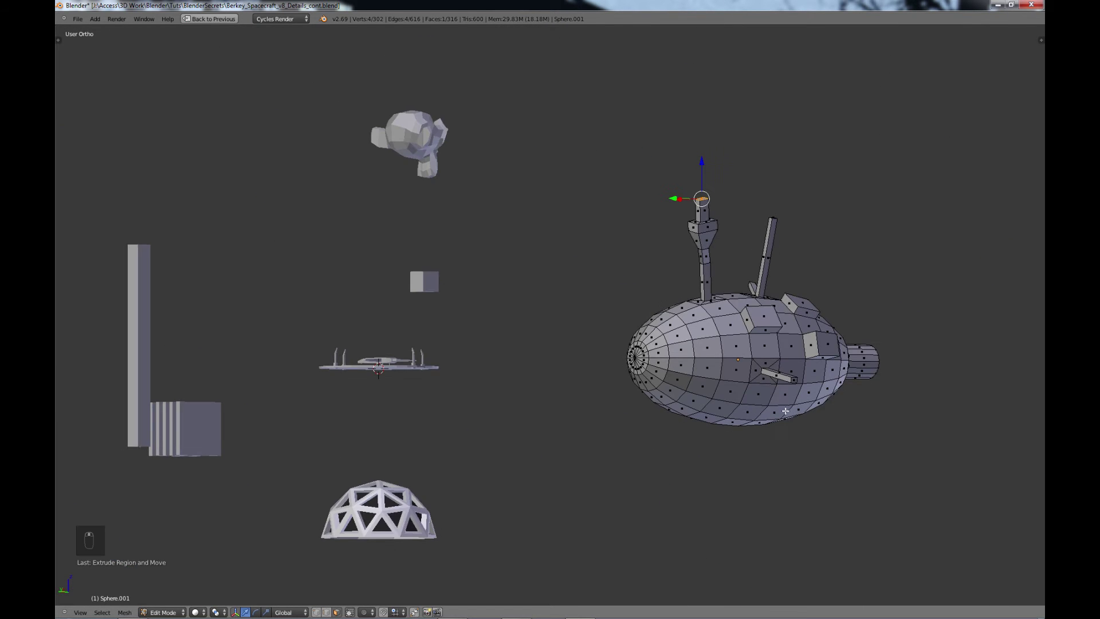
pyautogui.moveTo(792, 410); pyautogui.dragTo(768, 362, button='middle')
pyautogui.scroll(4, 725, 431)
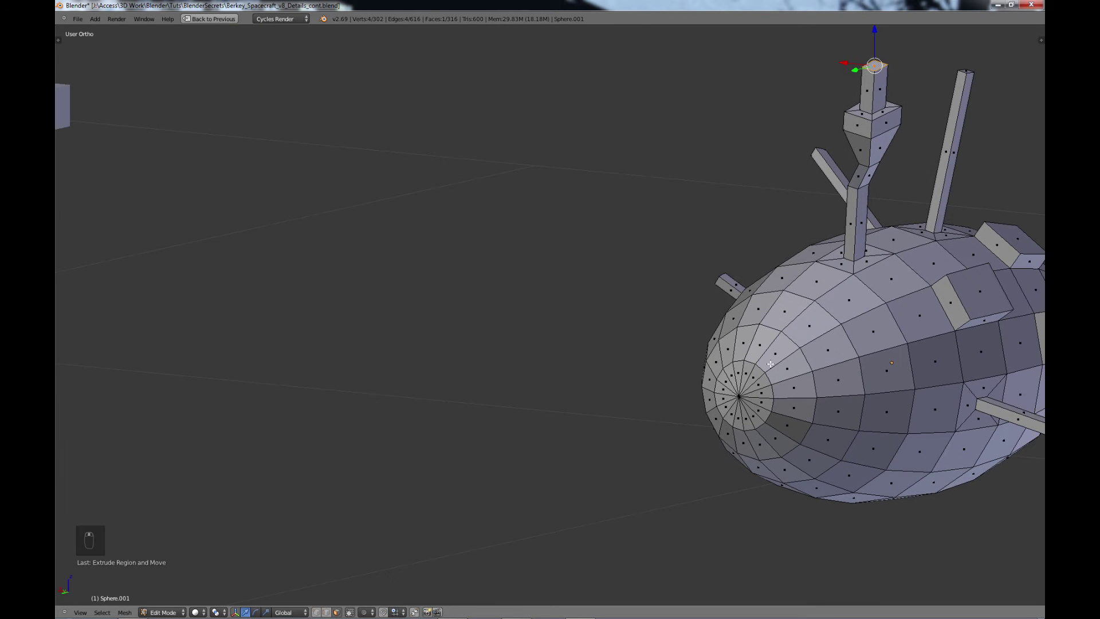
pyautogui.rightClick(765, 351)
pyautogui.press('c')
pyautogui.moveTo(765, 351)
pyautogui.mouseDown()
pyautogui.moveTo(780, 364)
pyautogui.moveTo(771, 427)
pyautogui.moveTo(742, 416)
pyautogui.moveTo(732, 374)
pyautogui.mouseUp()
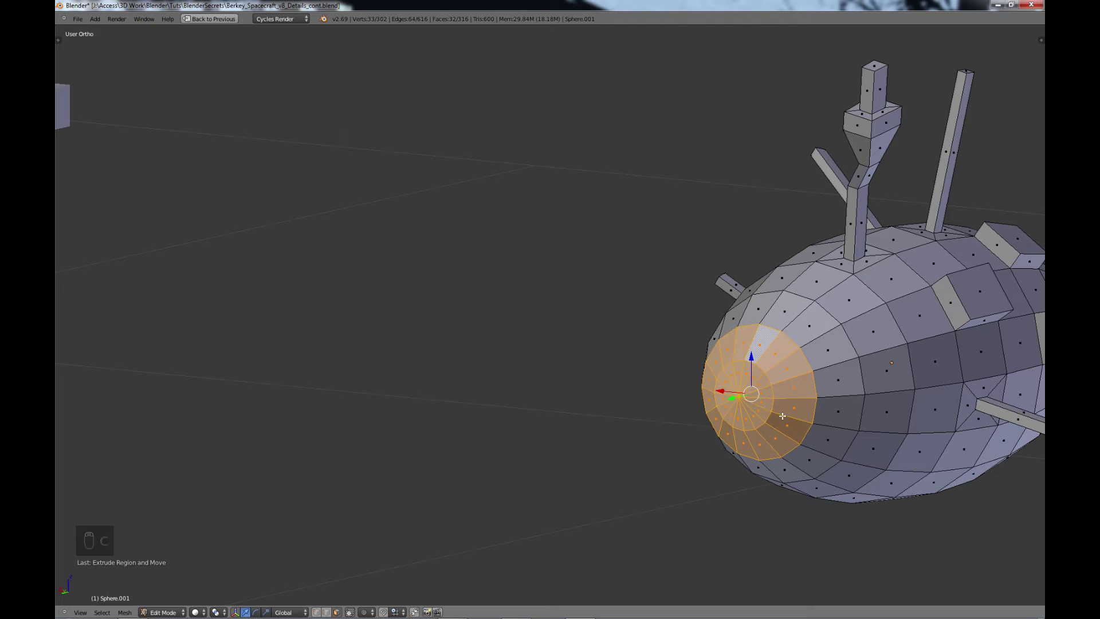
pyautogui.press('e')
pyautogui.rightClick(787, 438)
pyautogui.press('s')
pyautogui.click(833, 469)
# Step: Extrude the inset cap outward into a thick cylinder, extrude it again and scale the end up into a wide flare
pyautogui.press('e')
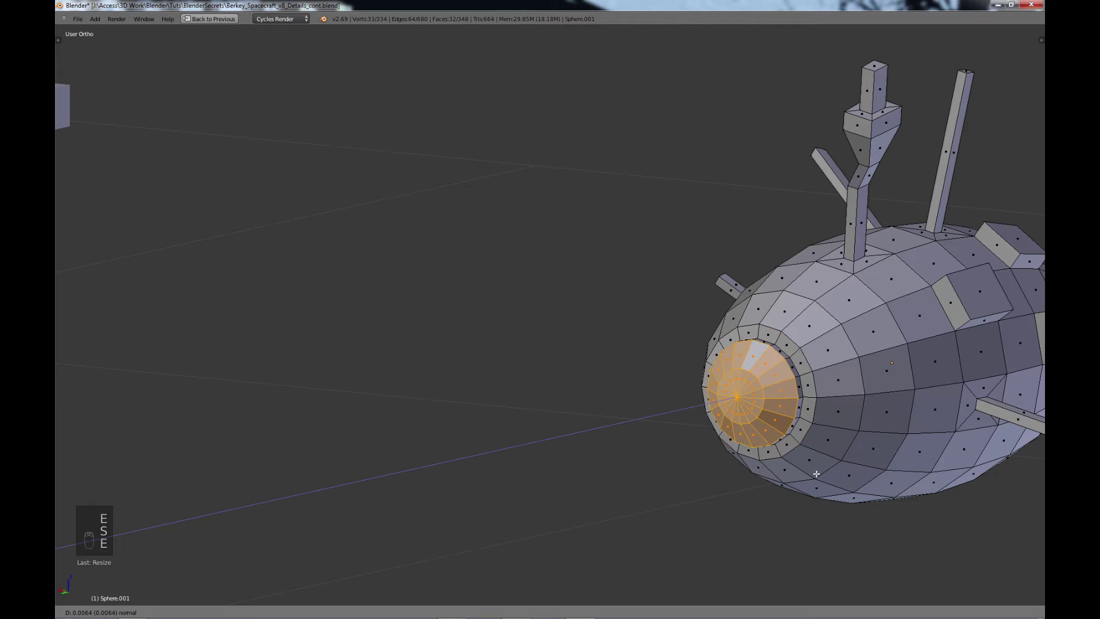
pyautogui.click(744, 487)
pyautogui.press('e')
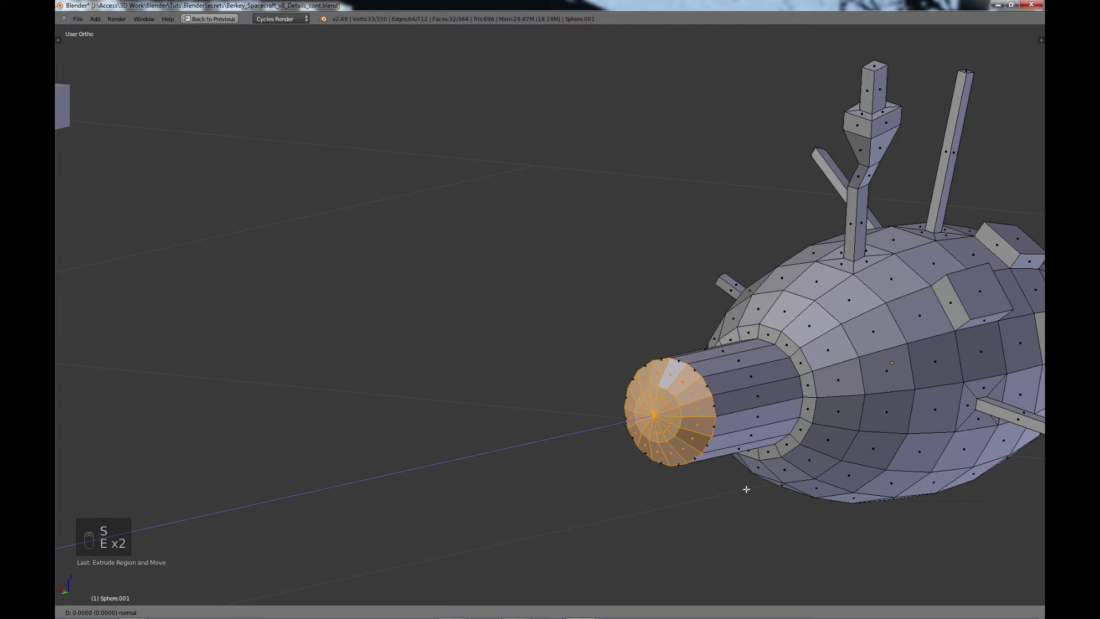
pyautogui.click(707, 494)
pyautogui.press('s')
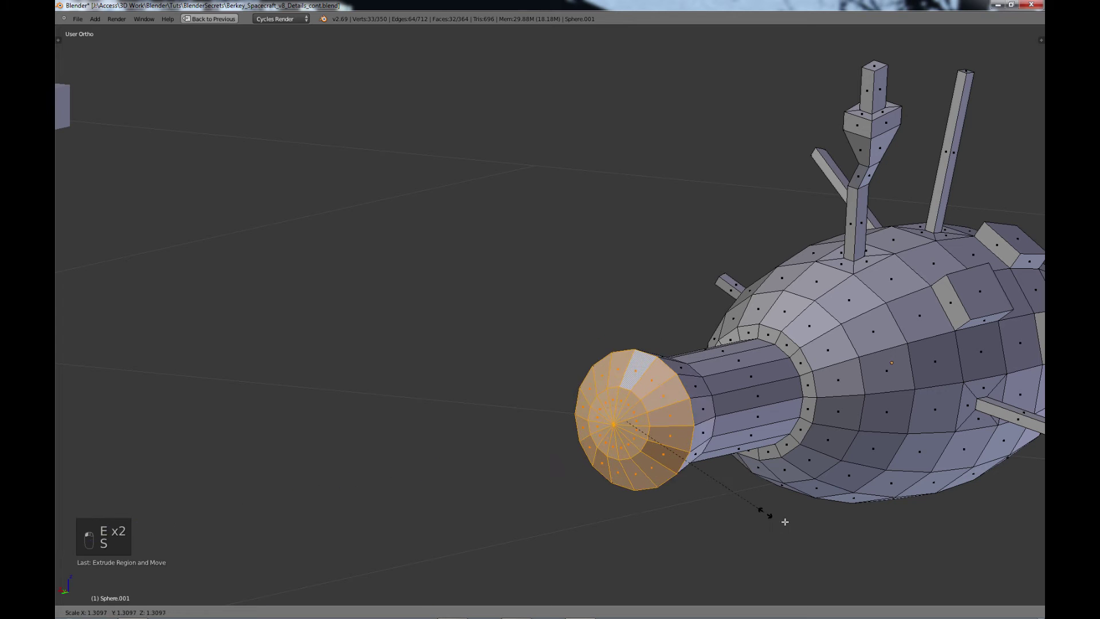
pyautogui.click(895, 570)
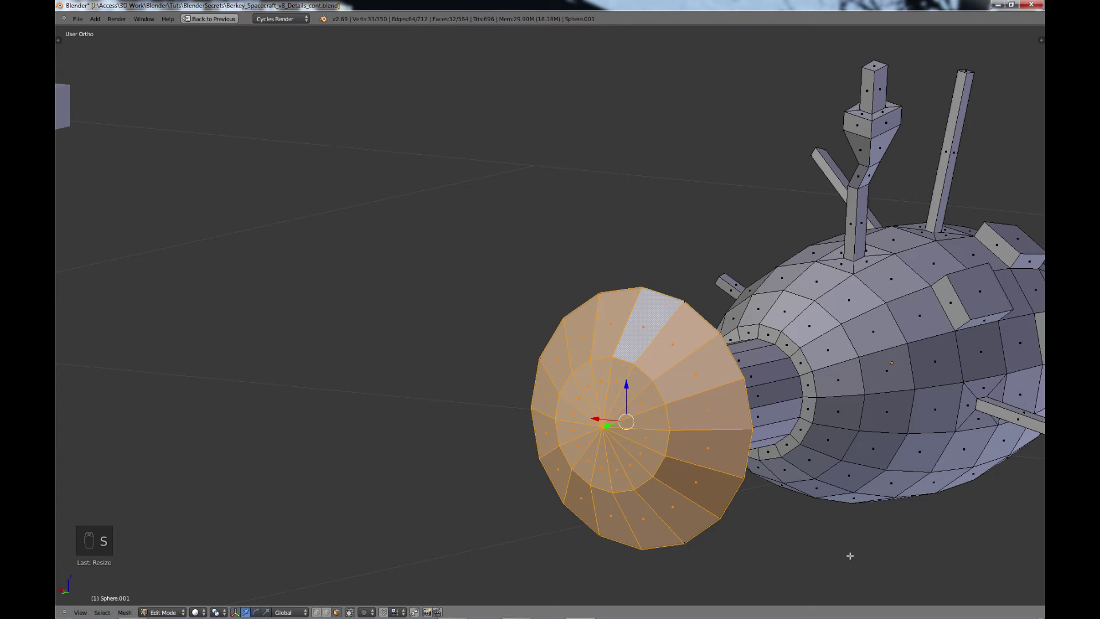
# Step: Extrude the flared end outward to form a thick rim and inset its end faces with a scaled extrusion
pyautogui.keyDown('shift'); pyautogui.moveTo(791, 536); pyautogui.dragTo(802, 496); pyautogui.keyUp('shift')
pyautogui.keyDown('shift'); pyautogui.moveTo(802, 497); pyautogui.dragTo(801, 410, button='middle'); pyautogui.keyUp('shift')
pyautogui.press('e')
pyautogui.click(768, 403)
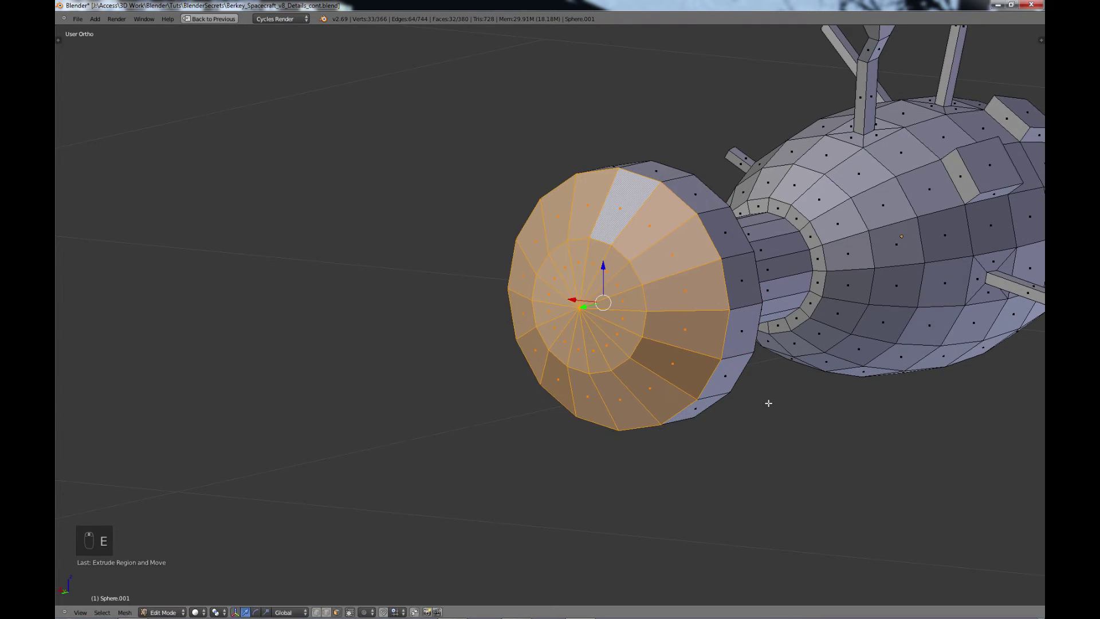
pyautogui.press('e')
pyautogui.click(800, 431)
pyautogui.press('s')
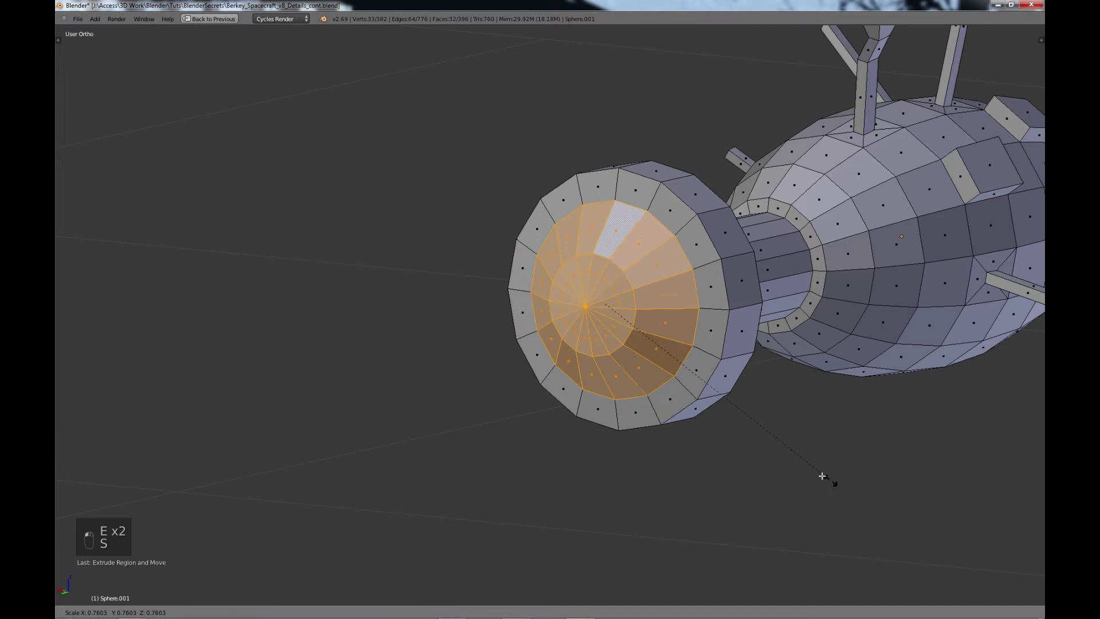
pyautogui.click(793, 461)
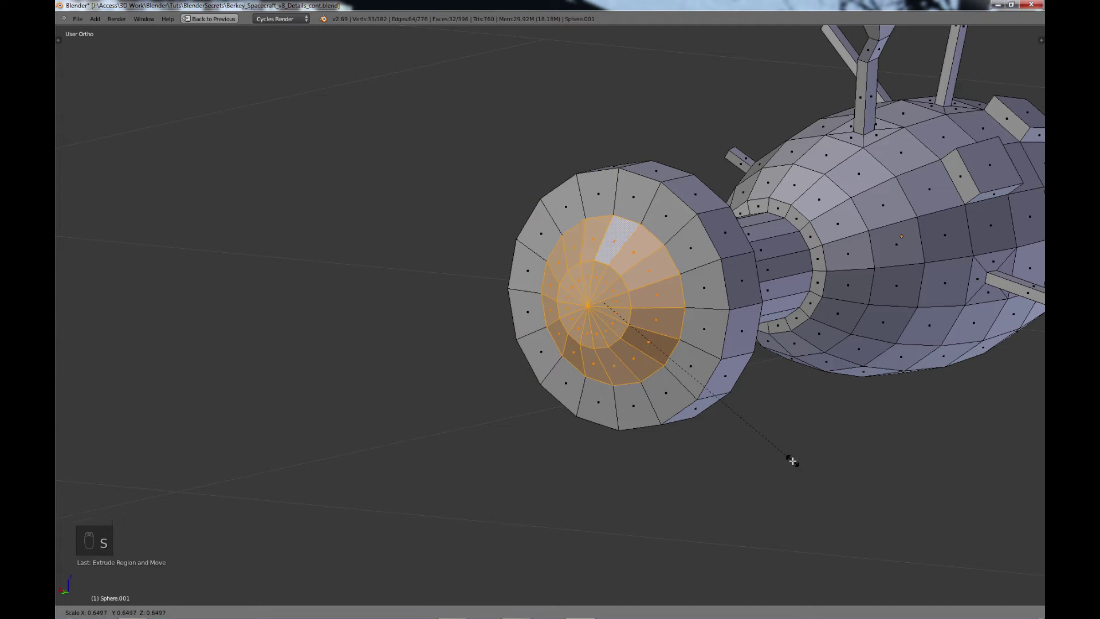
# Step: Extrude the inset faces about 0.068 inward into the flared end and delete the faces at the bottom of the hole
pyautogui.press('e')
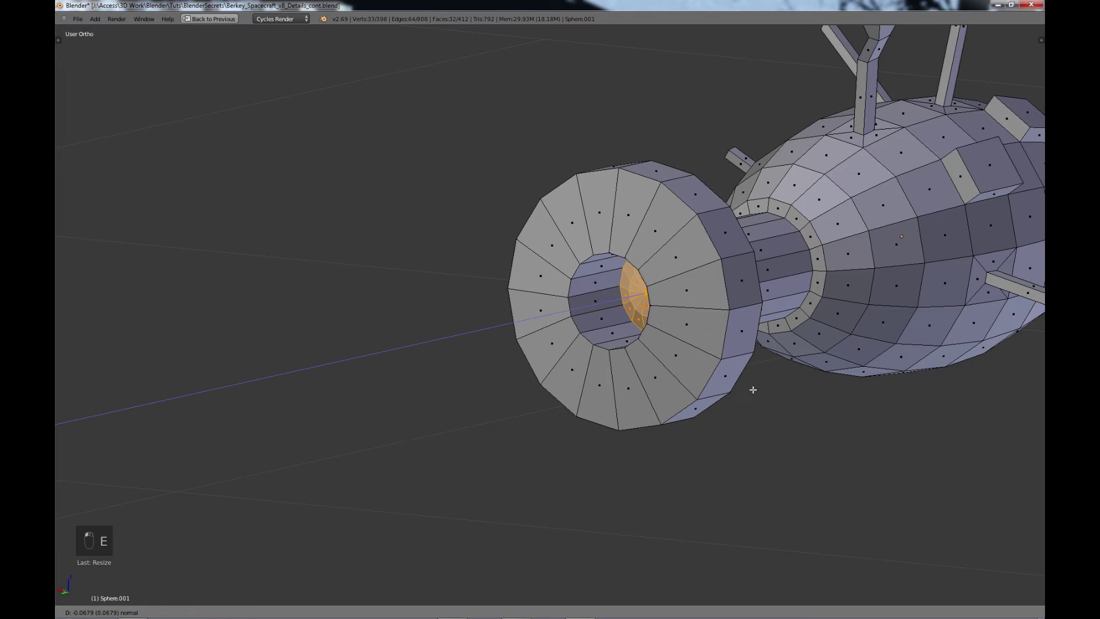
pyautogui.click(751, 388)
pyautogui.press('x')
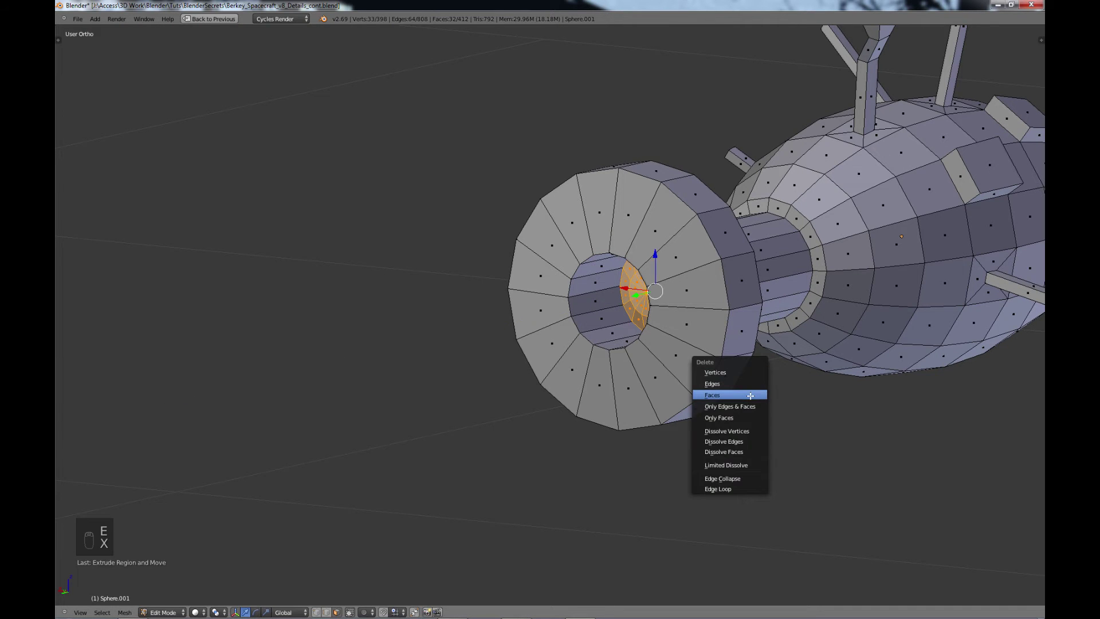
pyautogui.click(750, 395)
# Step: Scale the entire pod mesh down to about a third, move it closer to the other detail parts and leave mesh editing
pyautogui.scroll(-6, 756, 376)
pyautogui.moveTo(759, 376); pyautogui.dragTo(568, 412, button='middle')
pyautogui.press('a')
pyautogui.press('s')
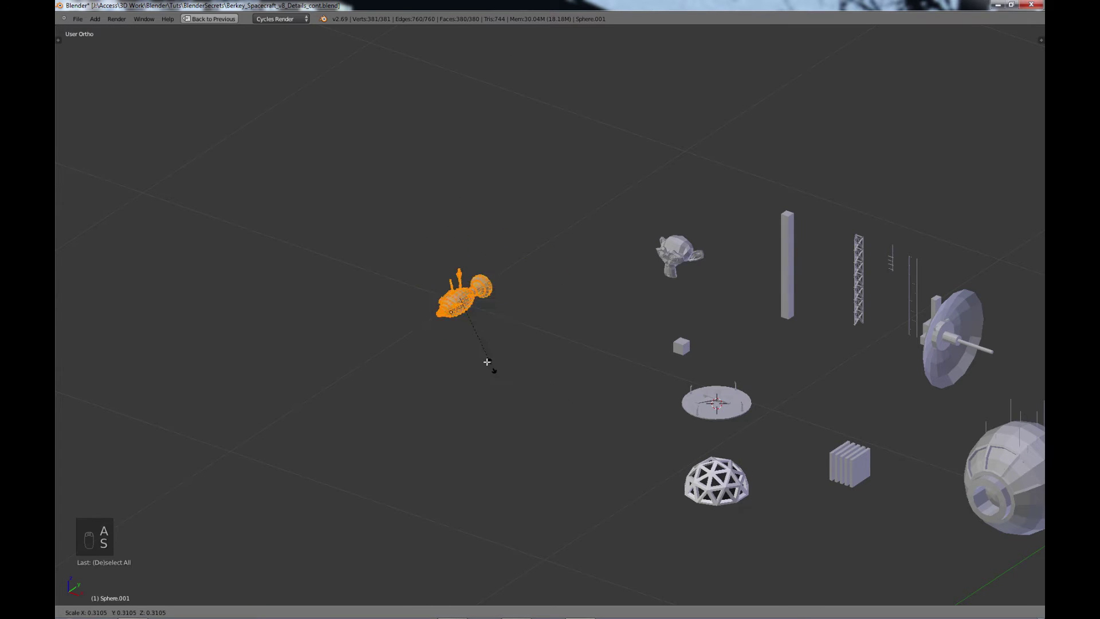
pyautogui.click(494, 365)
pyautogui.moveTo(483, 305); pyautogui.dragTo(641, 367)
pyautogui.press('a')
pyautogui.moveTo(636, 408); pyautogui.dragTo(716, 376, button='middle')
pyautogui.press('a')
pyautogui.press('a')
pyautogui.scroll(-2, 716, 377)
pyautogui.press('Tab')
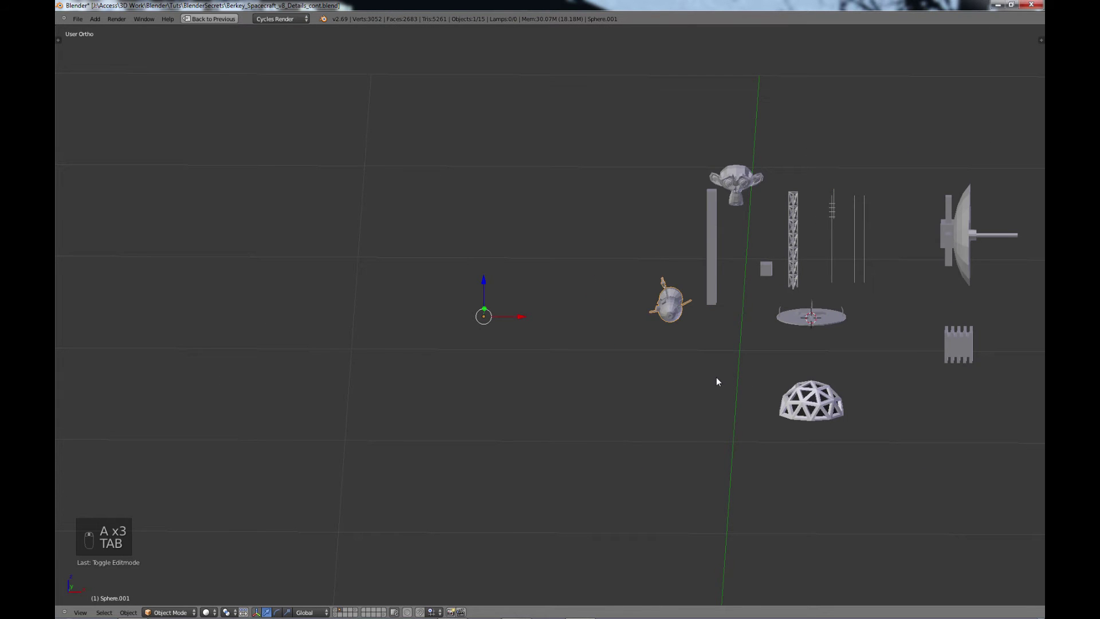
# Step: Scale the whole pod object down further so that it suits the size of the other detail parts
pyautogui.scroll(4, 637, 381)
pyautogui.moveTo(638, 381); pyautogui.dragTo(457, 361, button='middle')
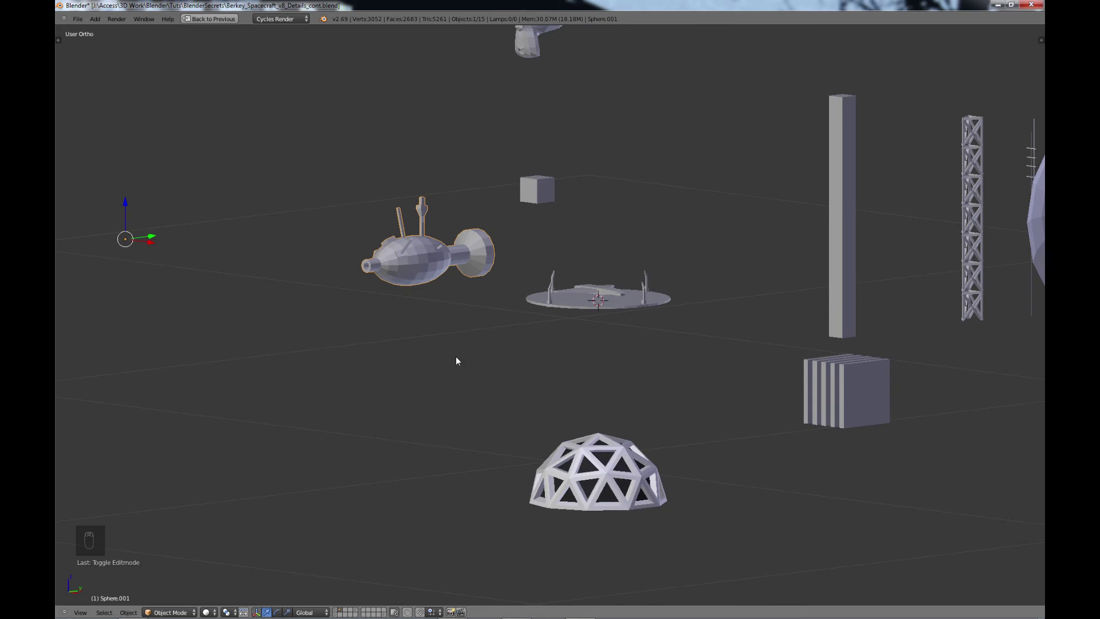
pyautogui.scroll(2, 489, 366)
pyautogui.scroll(-3, 538, 382)
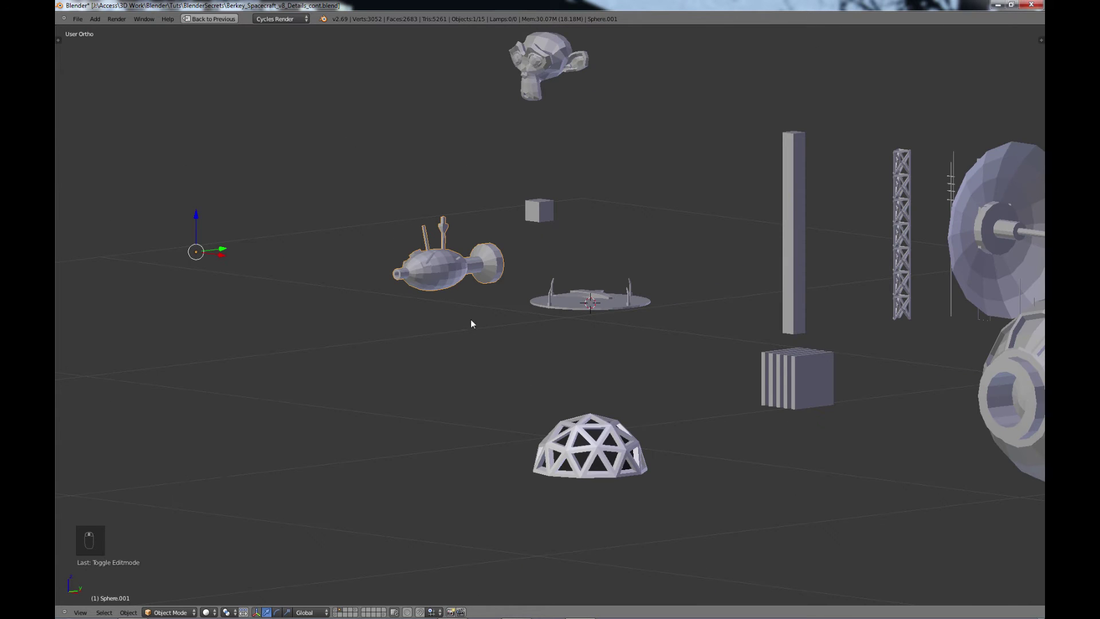
pyautogui.press('s')
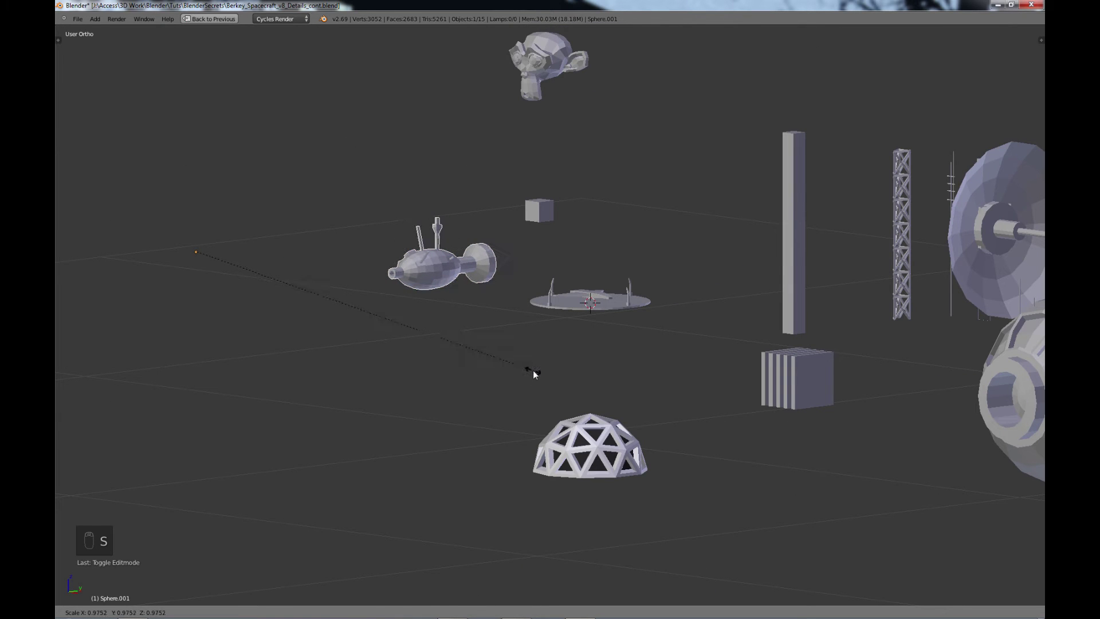
pyautogui.click(373, 314)
# Step: Duplicate the small cube along the X axis and move the copy clear of the other detail parts
pyautogui.moveTo(576, 375); pyautogui.dragTo(644, 392, button='middle')
pyautogui.scroll(-3, 645, 392)
pyautogui.scroll(2, 636, 388)
pyautogui.rightClick(426, 272)
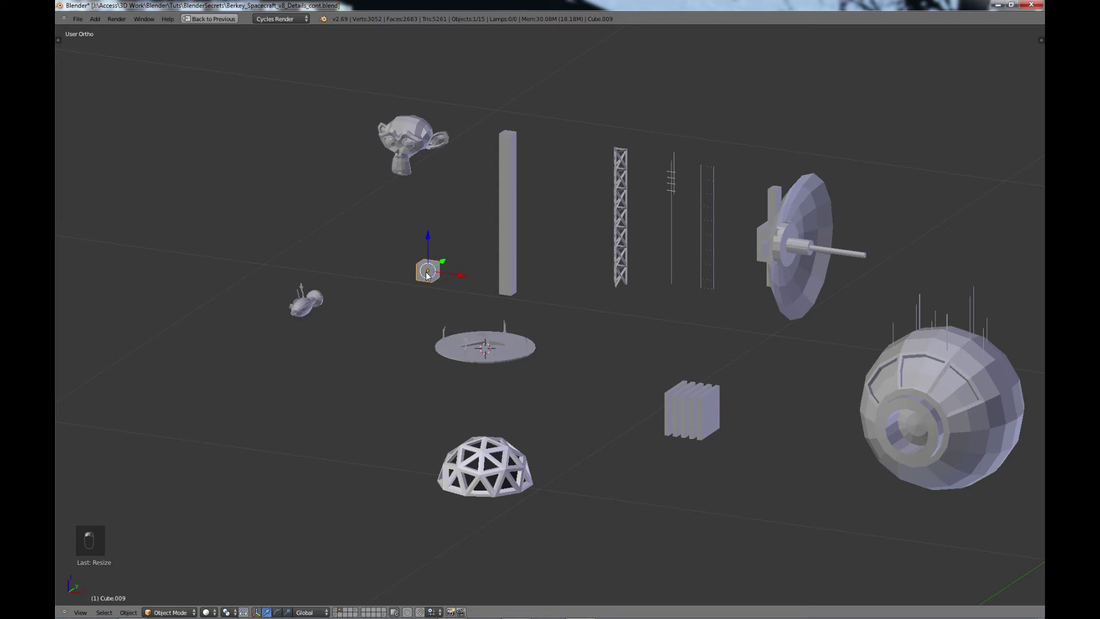
pyautogui.hotkey('shift', 'd')
pyautogui.press('x')
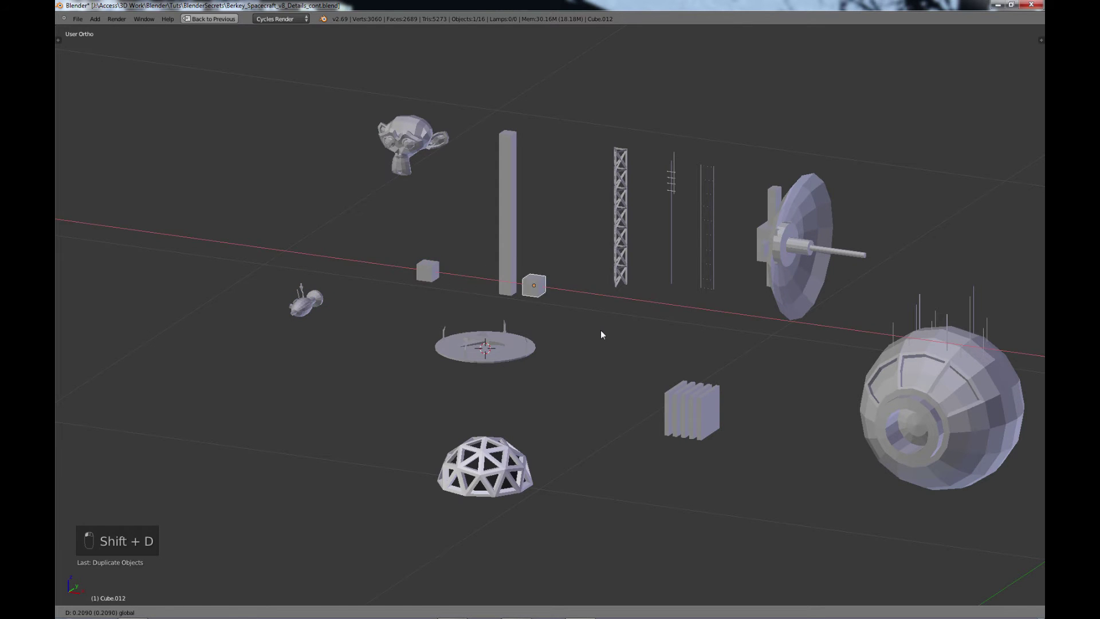
pyautogui.click(699, 365)
pyautogui.moveTo(699, 365); pyautogui.dragTo(613, 373, button='middle')
pyautogui.moveTo(480, 323); pyautogui.dragTo(599, 298)
# Step: Shrink the top face of the duplicated cube to less than half its size and extrude it about 0.02 upward
pyautogui.scroll(3, 593, 333)
pyautogui.keyDown('shift'); pyautogui.moveTo(610, 393); pyautogui.dragTo(545, 380, button='middle'); pyautogui.keyUp('shift')
pyautogui.scroll(3, 528, 404)
pyautogui.press('Tab')
pyautogui.scroll(3, 551, 366)
pyautogui.rightClick(514, 224)
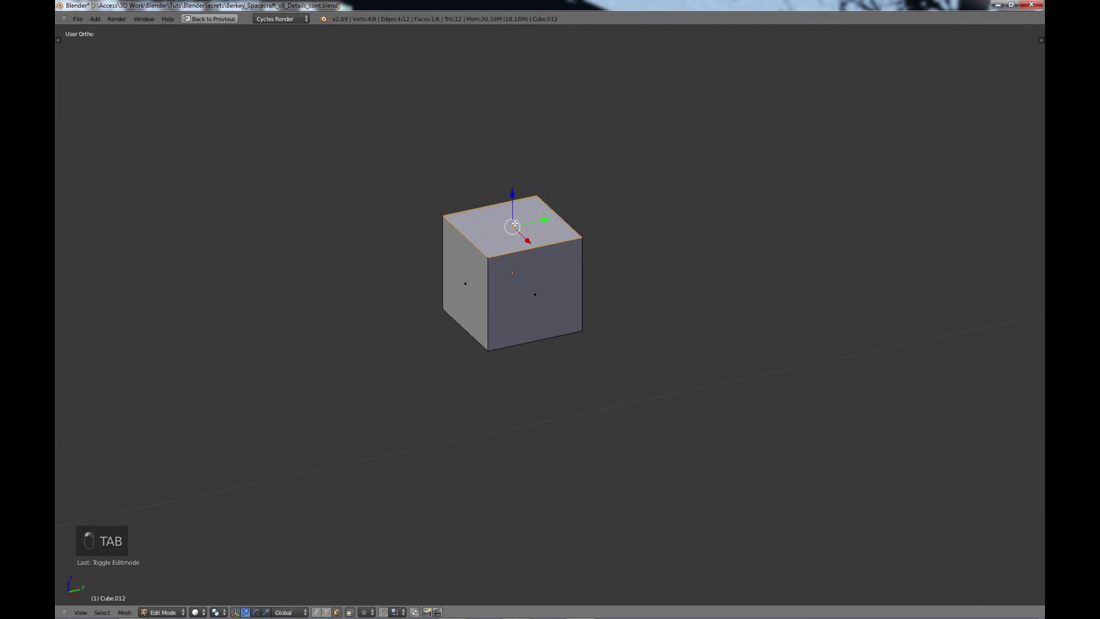
pyautogui.press('s')
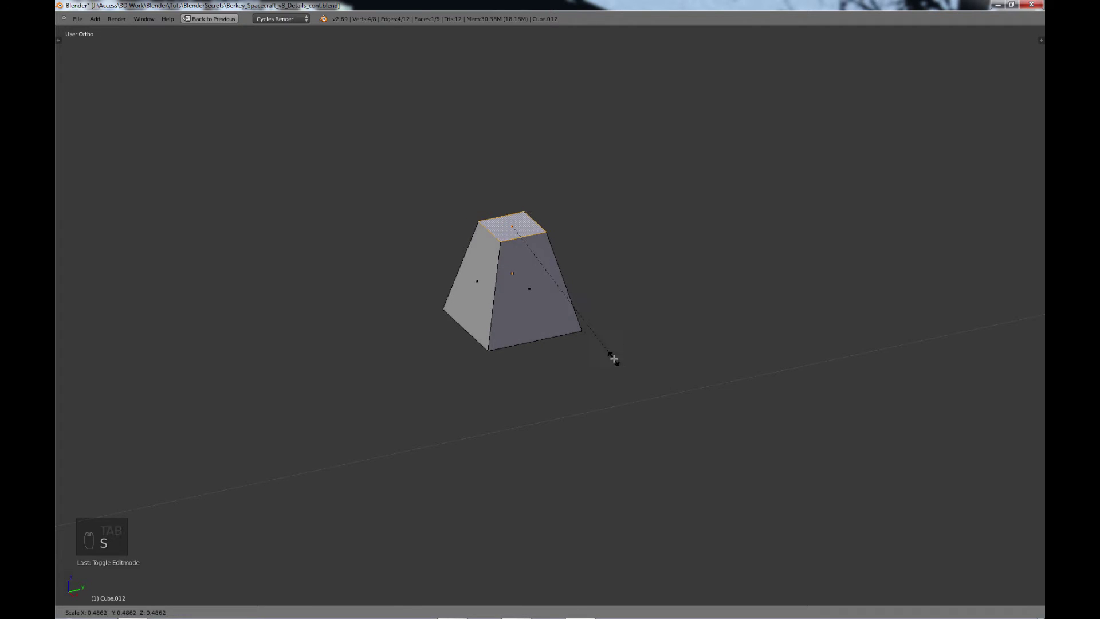
pyautogui.click(582, 346)
pyautogui.press('e')
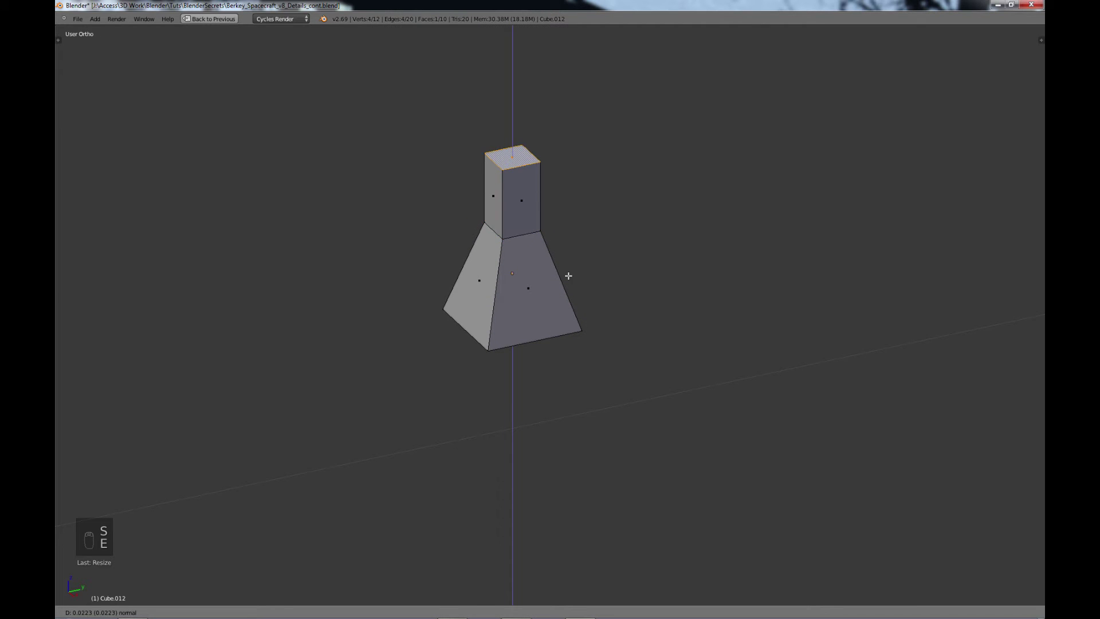
pyautogui.click(567, 273)
# Step: Inset the top face of the neck and extrude it upward into a narrower column
pyautogui.press('e')
pyautogui.rightClick(658, 307)
pyautogui.press('s')
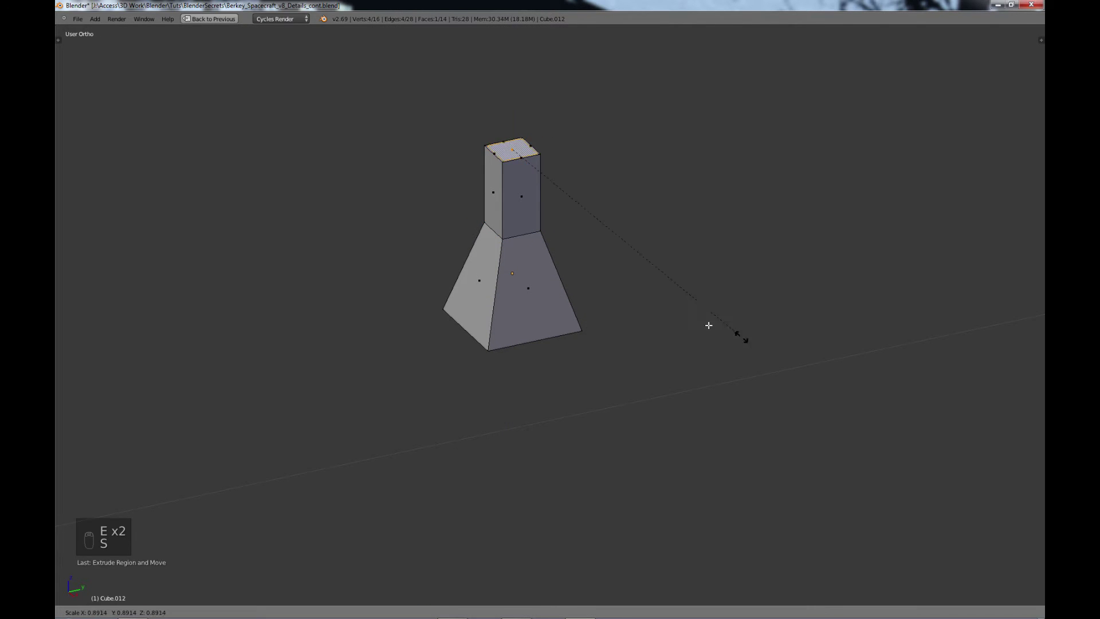
pyautogui.click(608, 291)
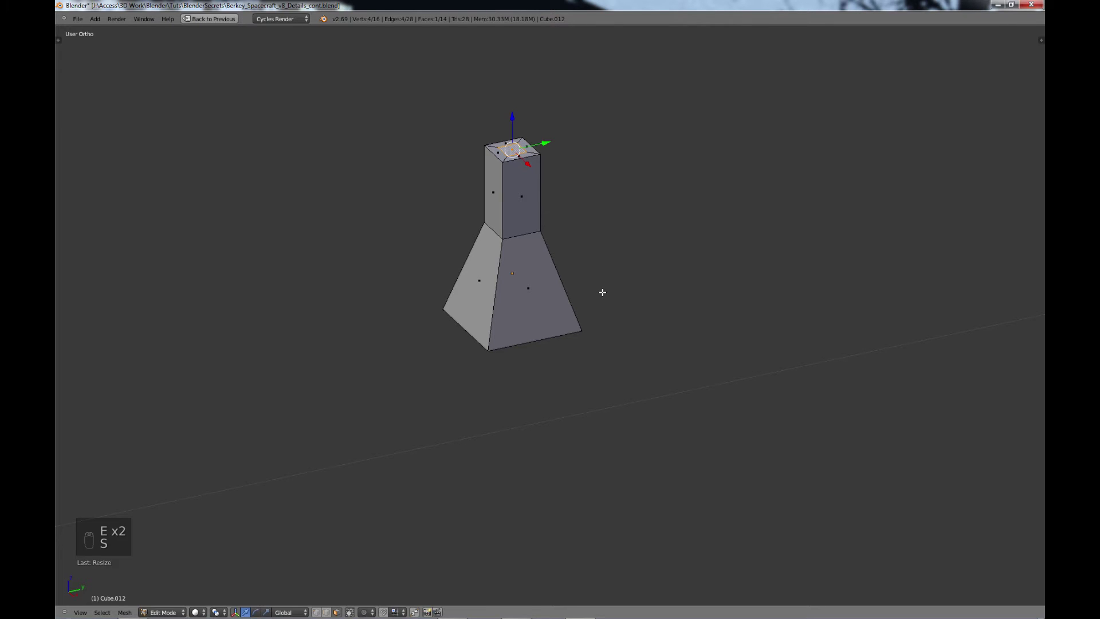
pyautogui.press('e')
pyautogui.click(588, 179)
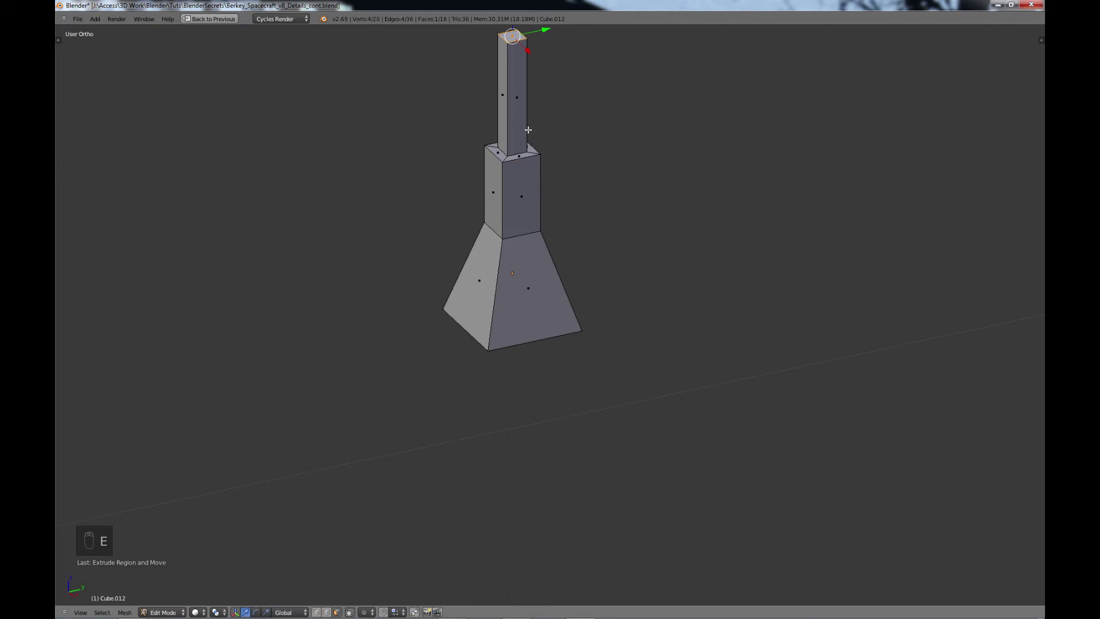
# Step: Inset a side face of the narrow column to about 0.28 scale and extrude it outward into a long arm
pyautogui.rightClick(502, 93)
pyautogui.press('e')
pyautogui.click(676, 241)
pyautogui.press('s')
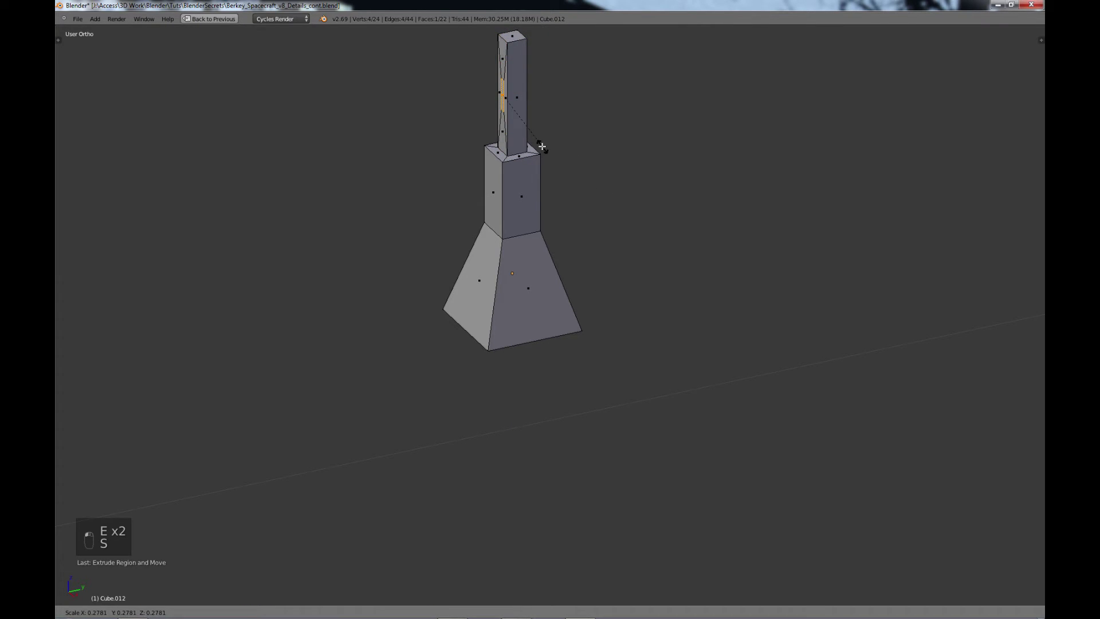
pyautogui.click(543, 147)
pyautogui.press('e')
pyautogui.click(380, 187)
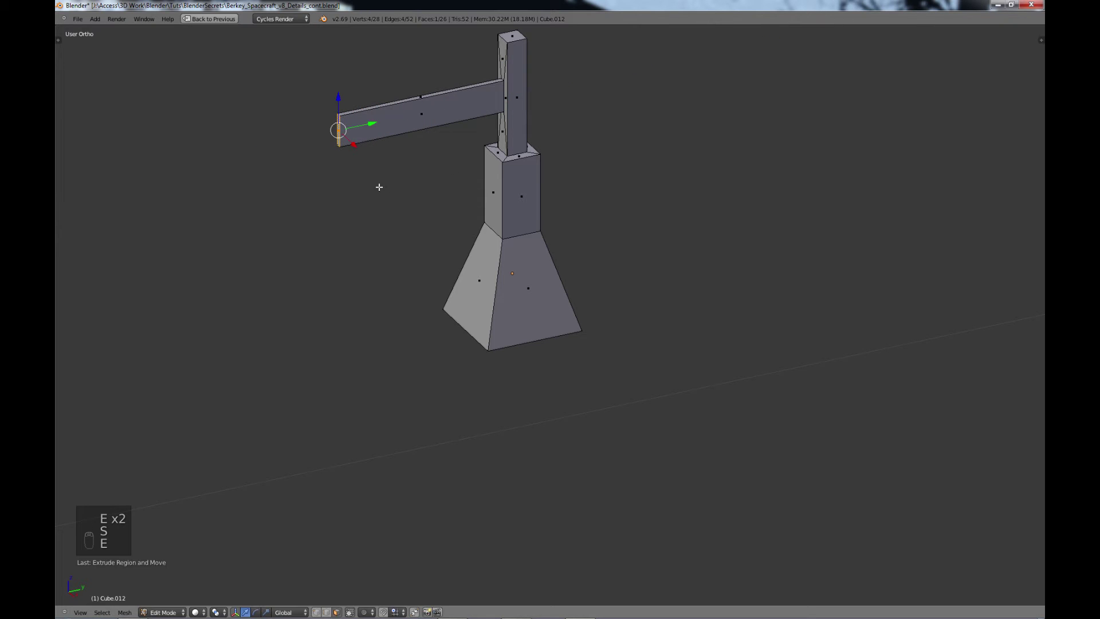
# Step: Inset the arm's broad side face to about 0.38 scale and extrude it about 0.088 outward as a flat plank
pyautogui.rightClick(424, 118)
pyautogui.press('e')
pyautogui.press('e')
pyautogui.press('s')
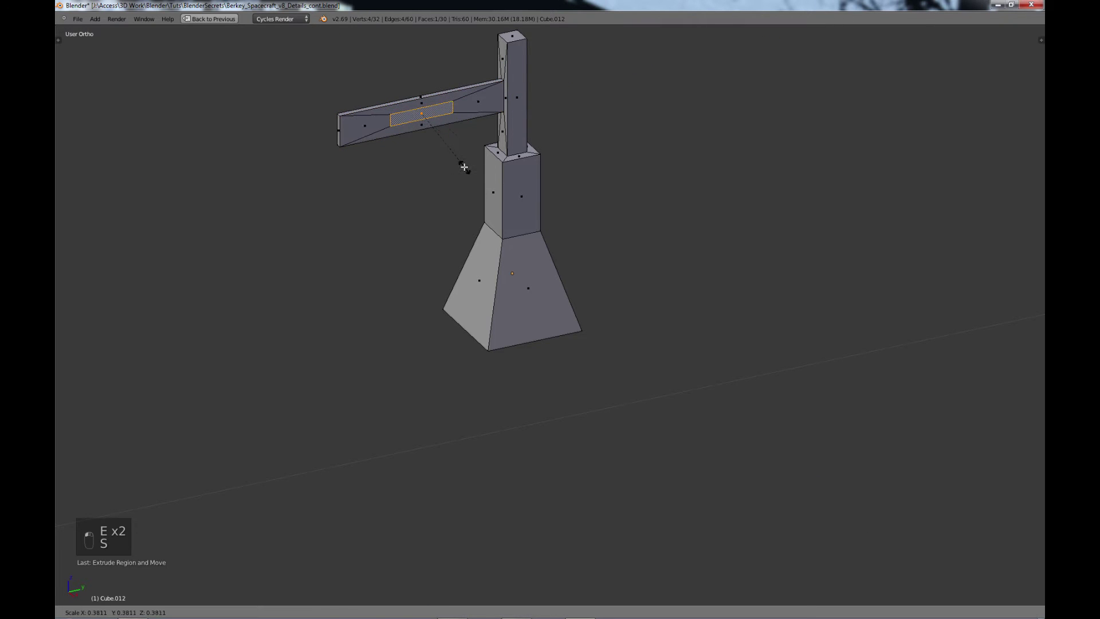
pyautogui.click(463, 167)
pyautogui.press('e')
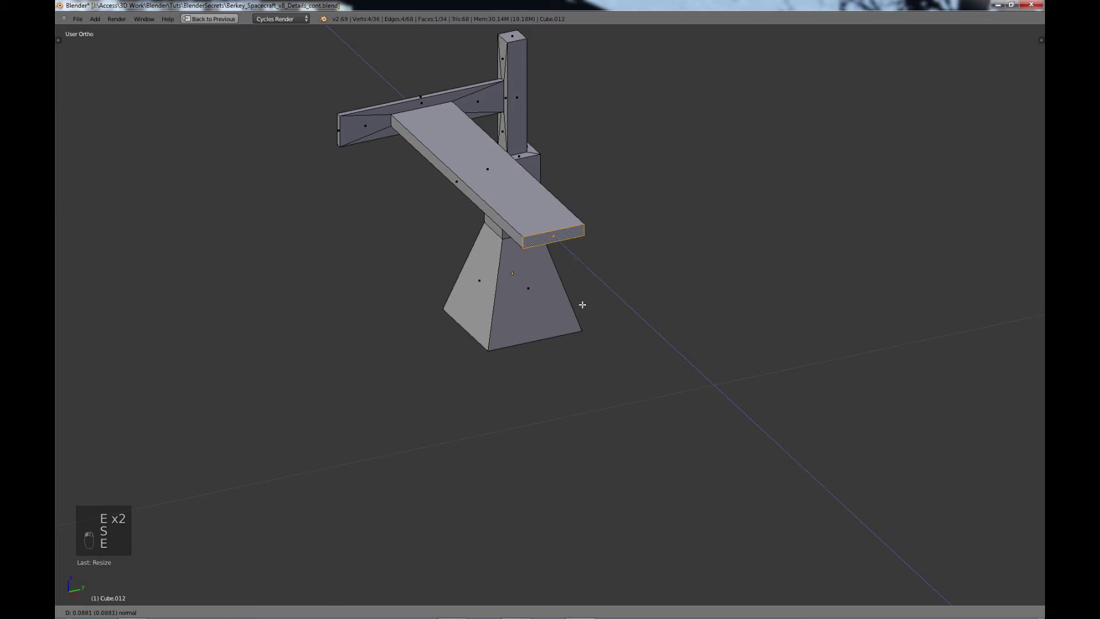
pyautogui.click(576, 293)
# Step: Inset the plank's end face and extrude it about 0.03 into a narrower tip
pyautogui.press('e')
pyautogui.press('e')
pyautogui.press('s')
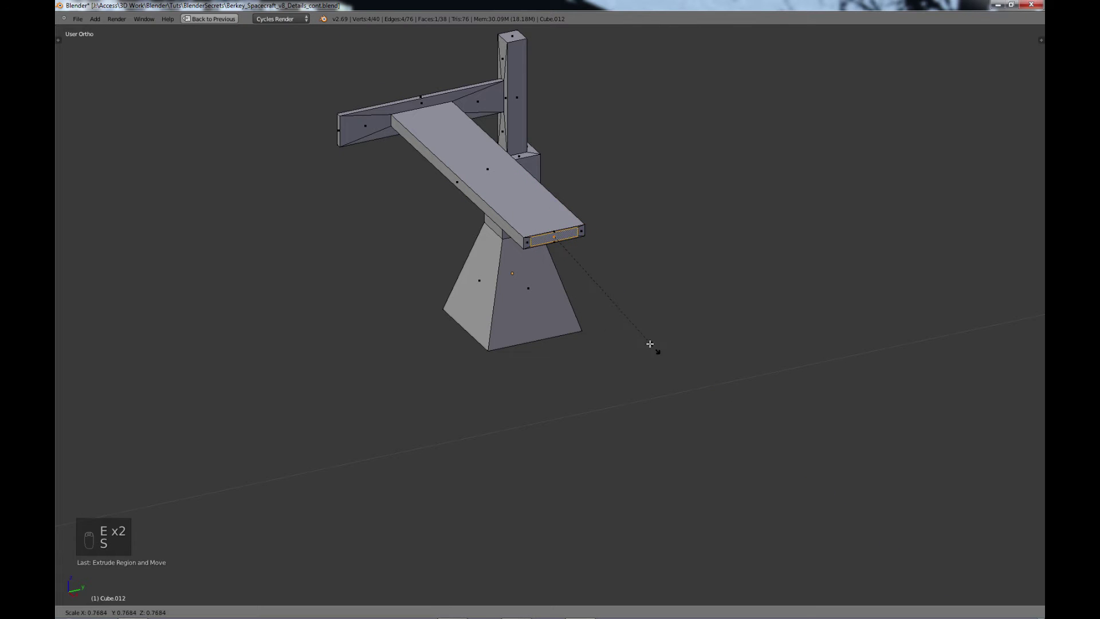
pyautogui.click(622, 324)
pyautogui.press('e')
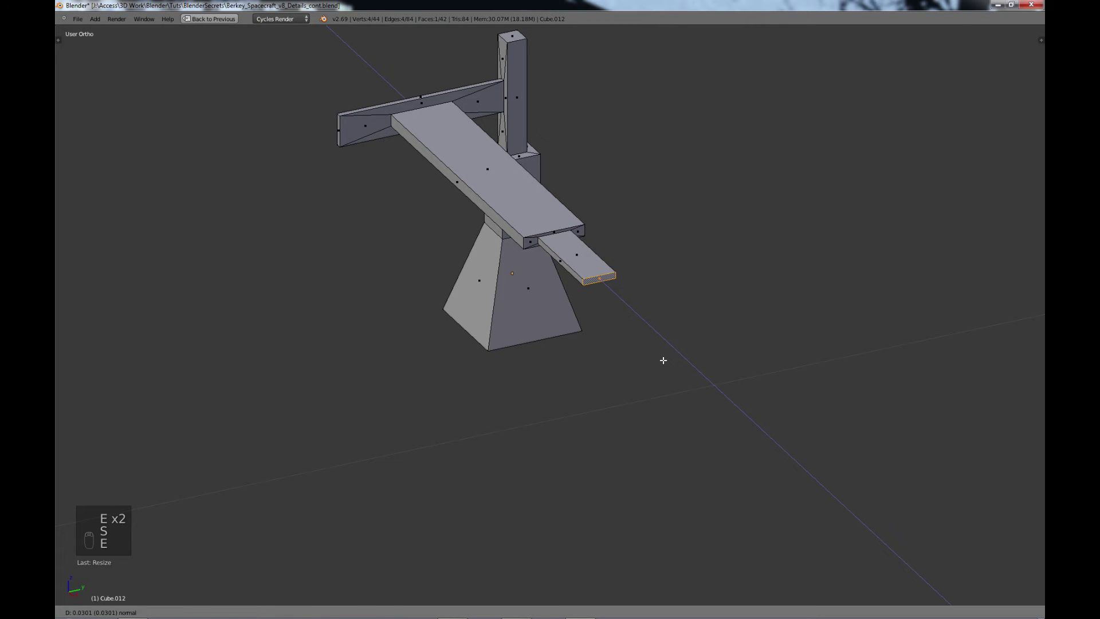
pyautogui.click(659, 356)
# Step: Inset the plank's upper face and extrude it upward into a tall upright block
pyautogui.moveTo(528, 233); pyautogui.dragTo(545, 217, button='middle')
pyautogui.scroll(-3, 539, 226)
pyautogui.keyDown('shift'); pyautogui.moveTo(519, 262); pyautogui.dragTo(423, 461, button='middle'); pyautogui.keyUp('shift')
pyautogui.press('e')
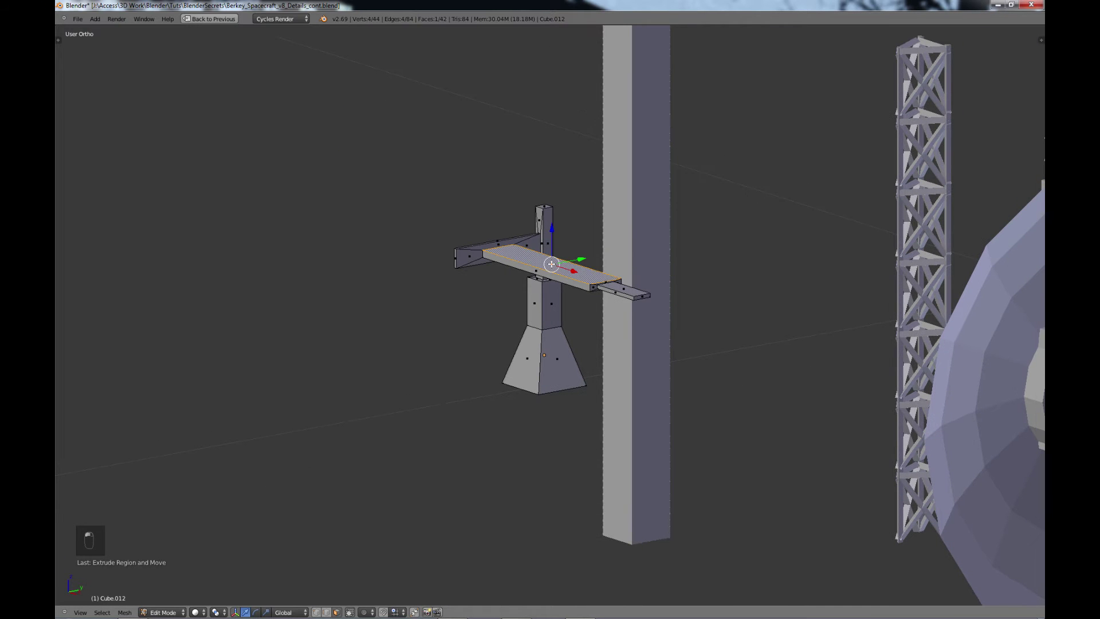
pyautogui.press('s')
pyautogui.click(579, 295)
pyautogui.press('e')
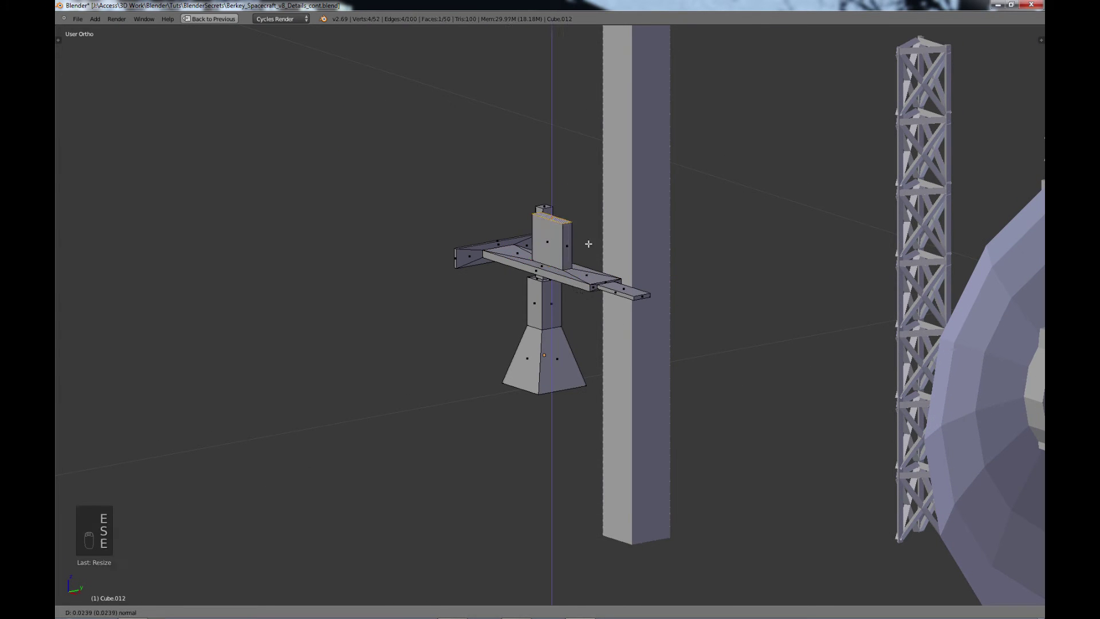
pyautogui.click(560, 211)
# Step: Extrude the upright block's side face into an outward taper with a smaller end, and extend that end into a long beam
pyautogui.rightClick(561, 211)
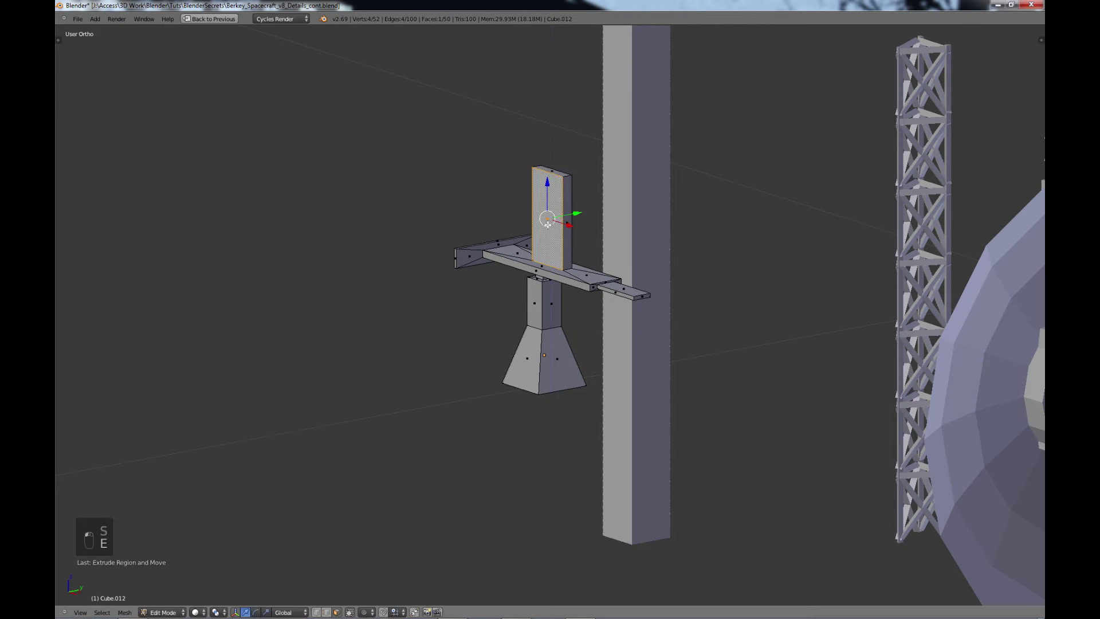
pyautogui.press('e')
pyautogui.press('s')
pyautogui.click(586, 252)
pyautogui.press('g')
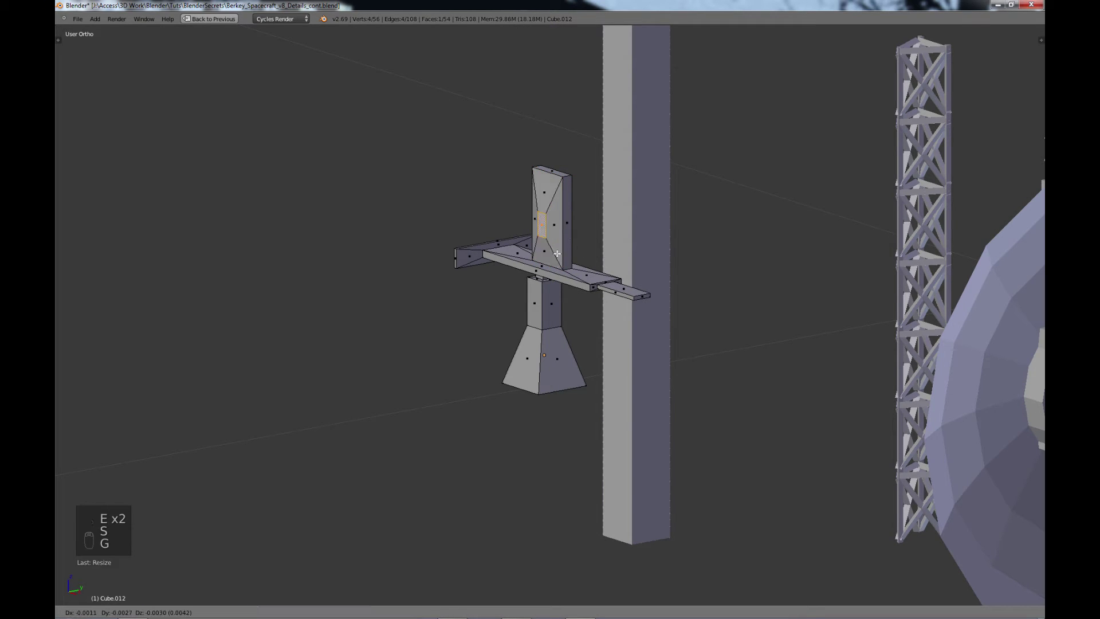
pyautogui.click(531, 256)
pyautogui.press('e')
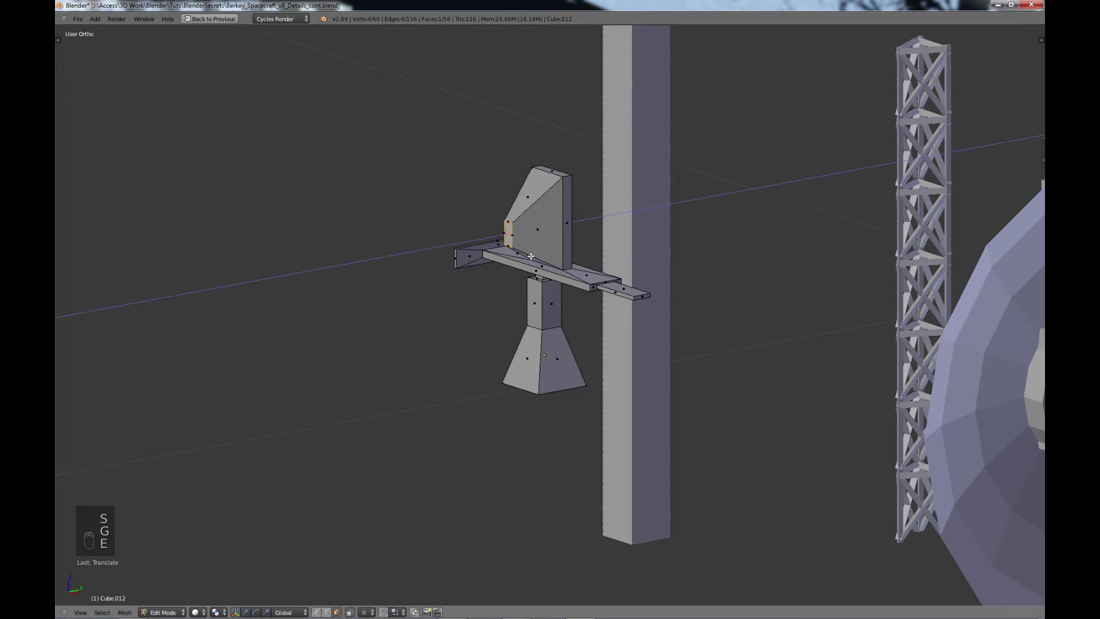
pyautogui.click(447, 280)
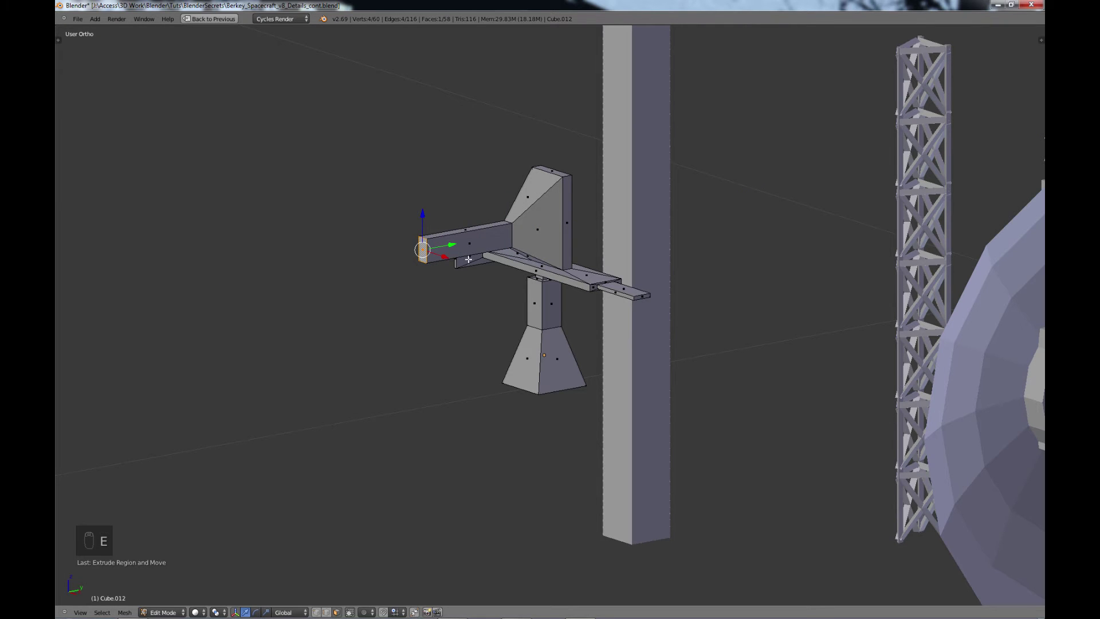
# Step: Inset the sloped face of the pyramidal base on the side the beam points towards
pyautogui.moveTo(479, 295); pyautogui.dragTo(759, 350, button='middle')
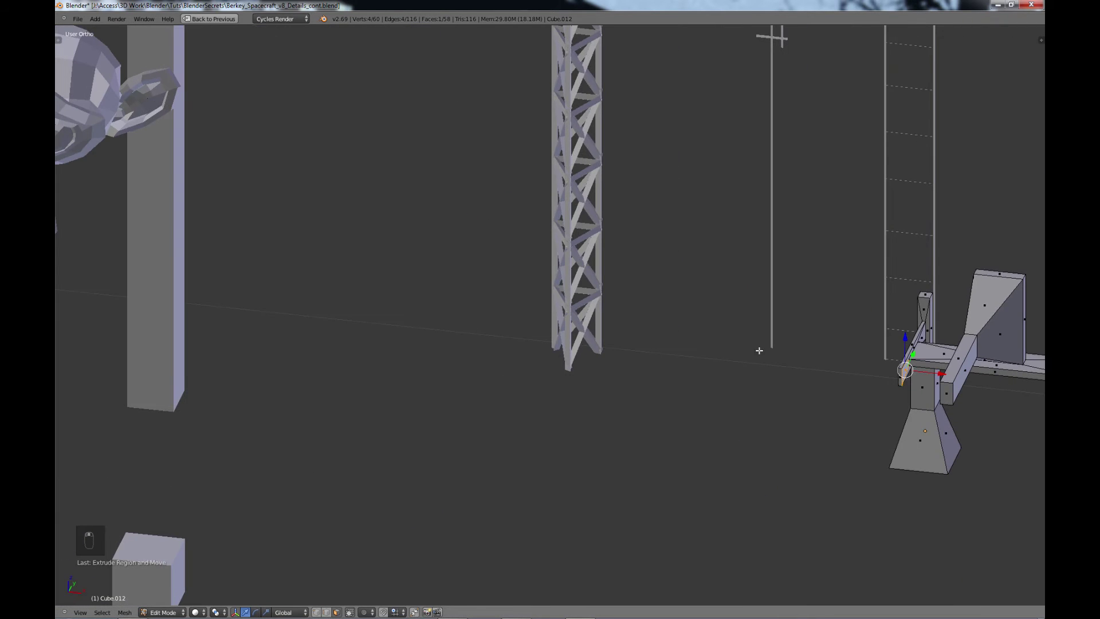
pyautogui.keyDown('shift'); pyautogui.moveTo(846, 345); pyautogui.dragTo(399, 328, button='middle'); pyautogui.keyUp('shift')
pyautogui.scroll(-2, 570, 408)
pyautogui.keyDown('shift'); pyautogui.moveTo(527, 451); pyautogui.dragTo(546, 377, button='middle'); pyautogui.keyUp('shift')
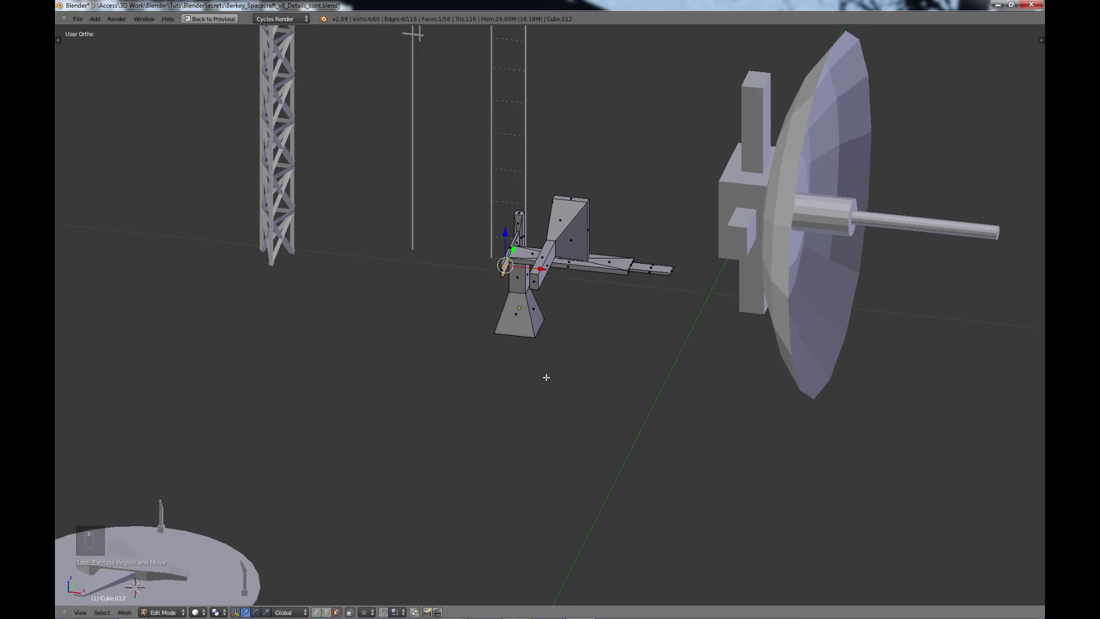
pyautogui.scroll(4, 546, 377)
pyautogui.rightClick(475, 315)
pyautogui.press('e')
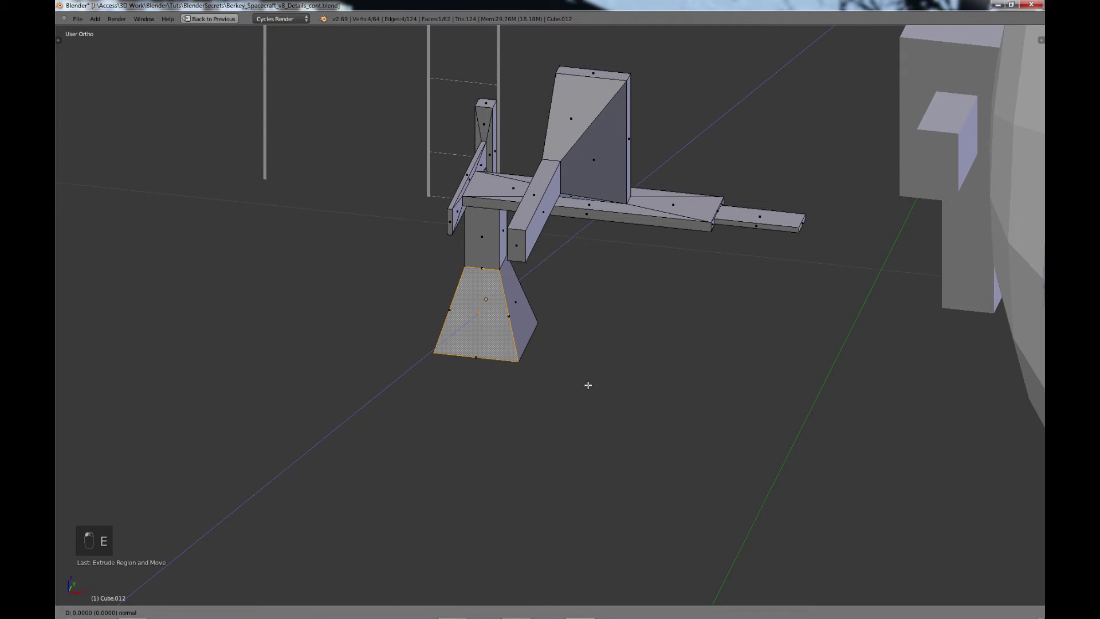
pyautogui.press('s')
pyautogui.click(596, 390)
# Step: Extrude the inset base face about 0.017 inward and delete the face at the bottom of the recess
pyautogui.press('e')
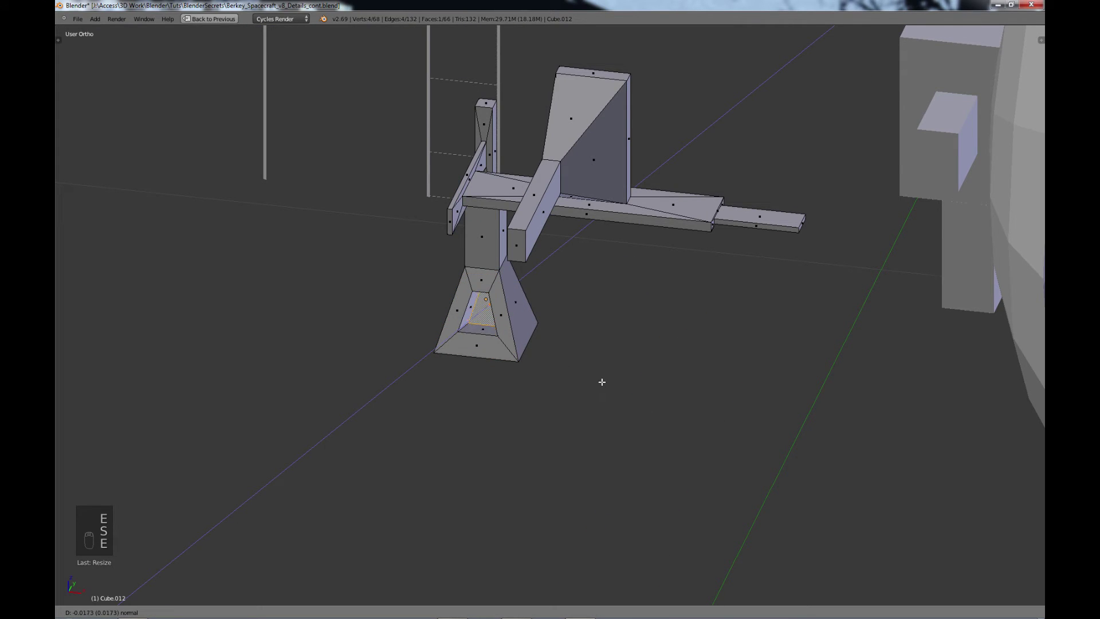
pyautogui.click(602, 382)
pyautogui.press('x')
pyautogui.click(602, 380)
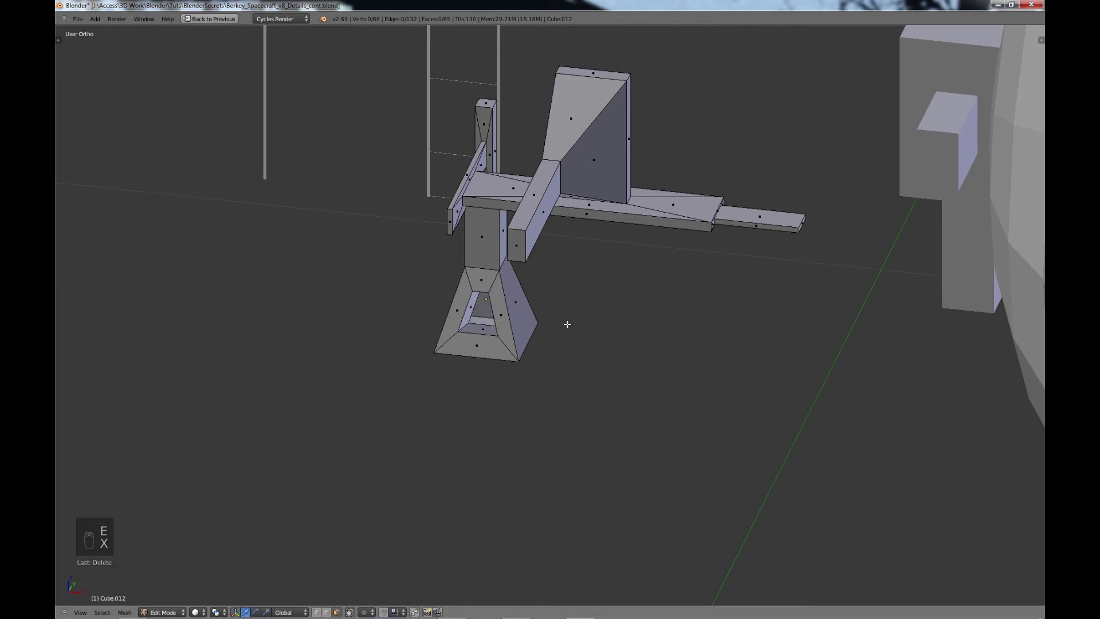
# Step: Extrude the adjacent sloped face of the base, shrink it and move it outward and down to form a tapered protrusion
pyautogui.rightClick(517, 304)
pyautogui.press('e')
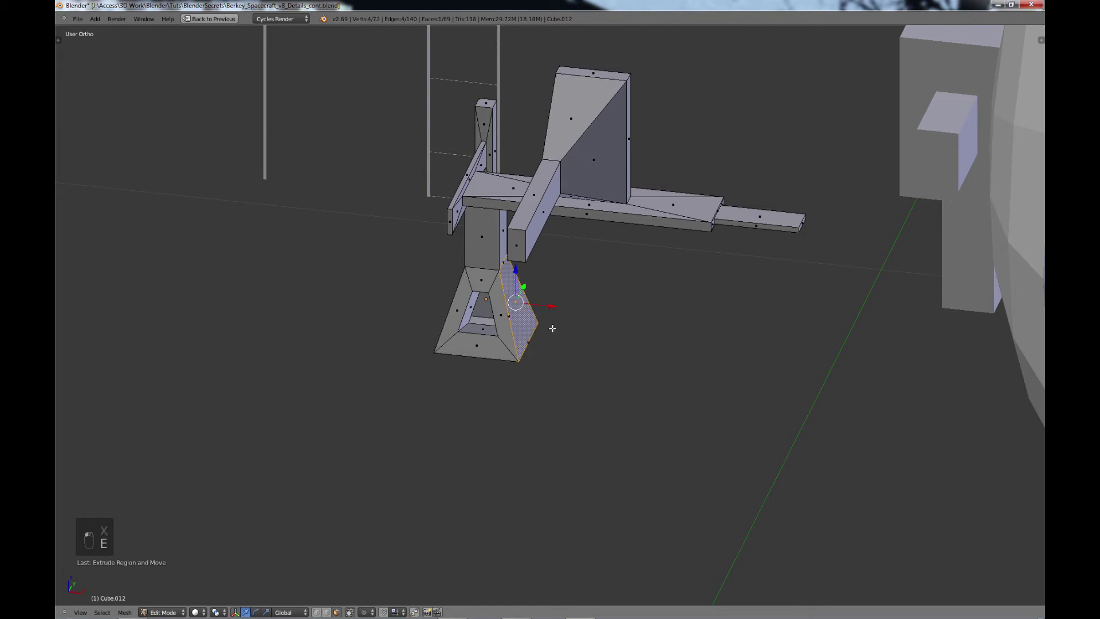
pyautogui.press('s')
pyautogui.click(559, 329)
pyautogui.press('g')
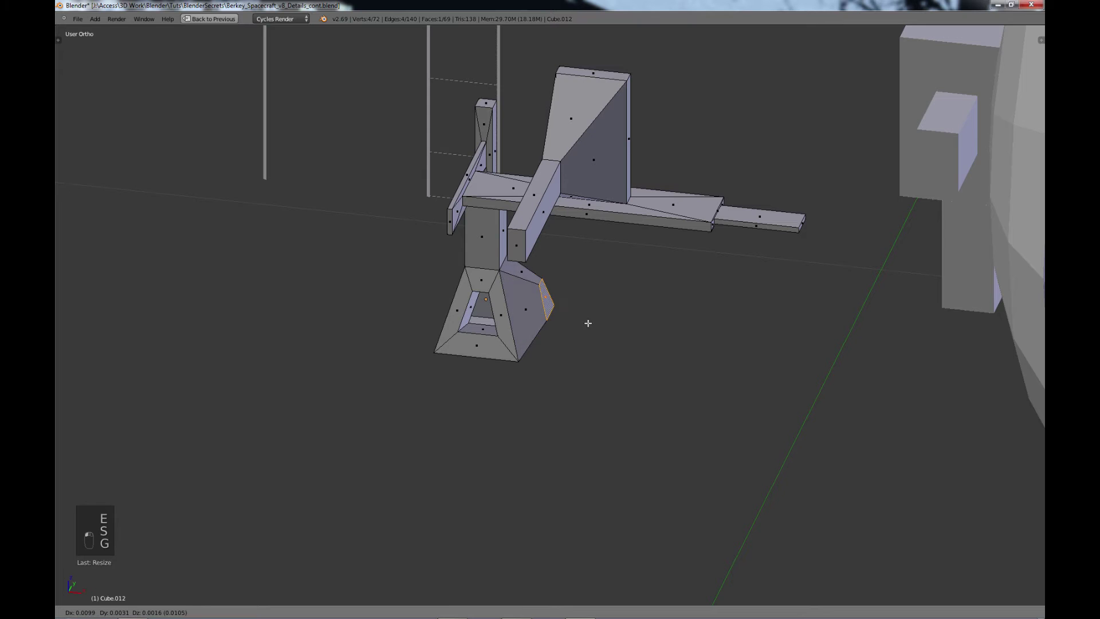
pyautogui.click(592, 346)
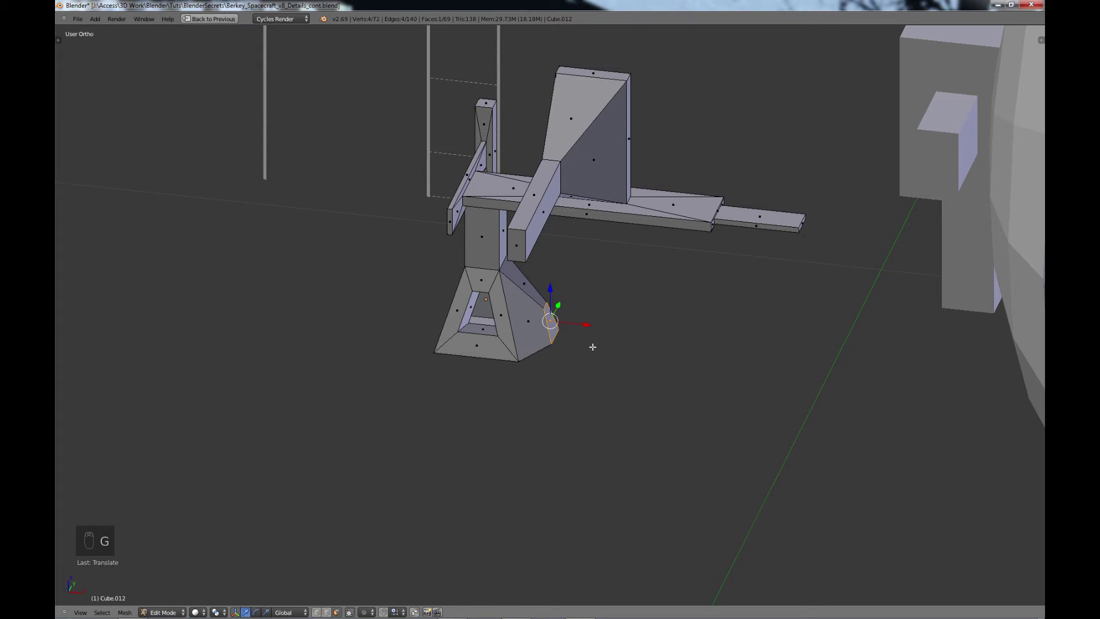
# Step: Rotate the end face of the protrusion about 15.6 degrees in front view so that it stands vertical
pyautogui.press('KP_1')
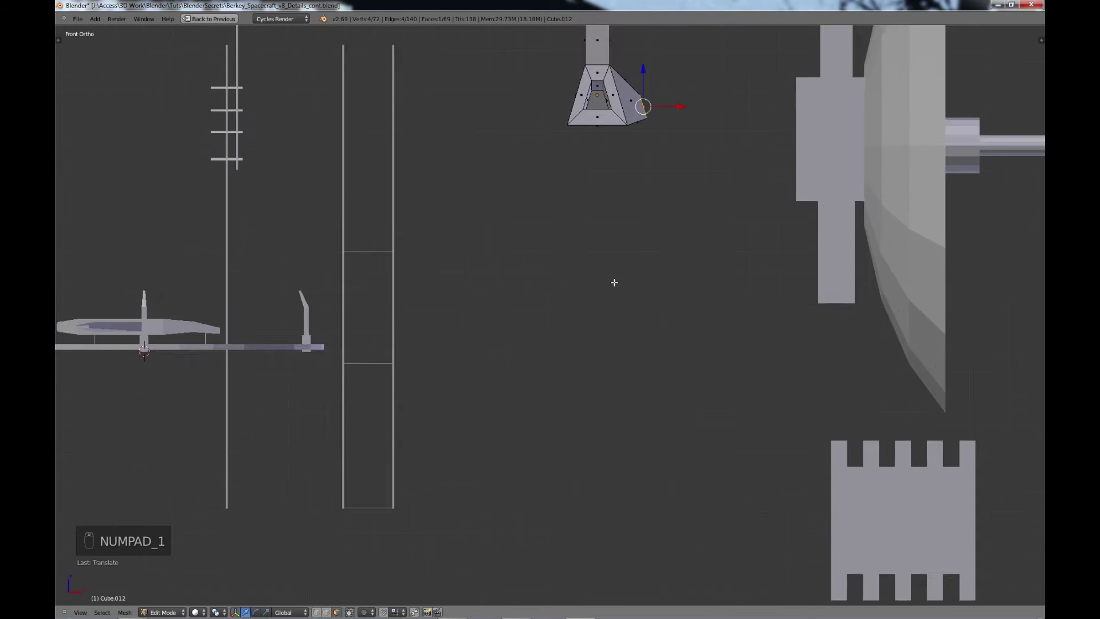
pyautogui.scroll(-2, 640, 196)
pyautogui.scroll(6, 481, 504)
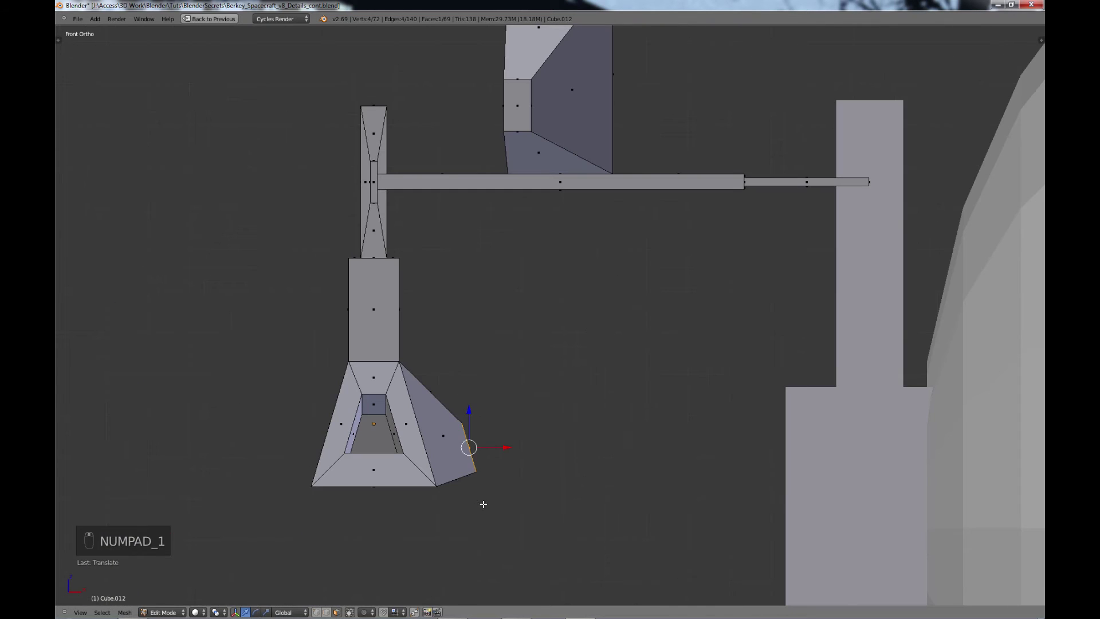
pyautogui.press('r')
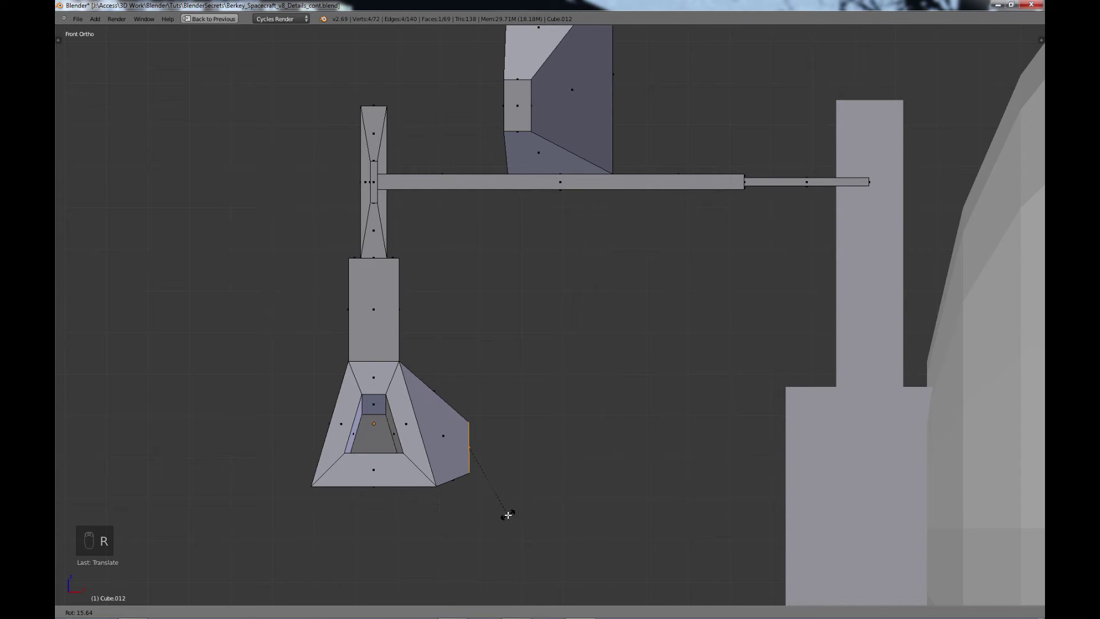
pyautogui.click(508, 515)
# Step: Extrude the protrusion's end face outward, scale it down to a small tip and lower it along the Z axis
pyautogui.press('e')
pyautogui.click(660, 541)
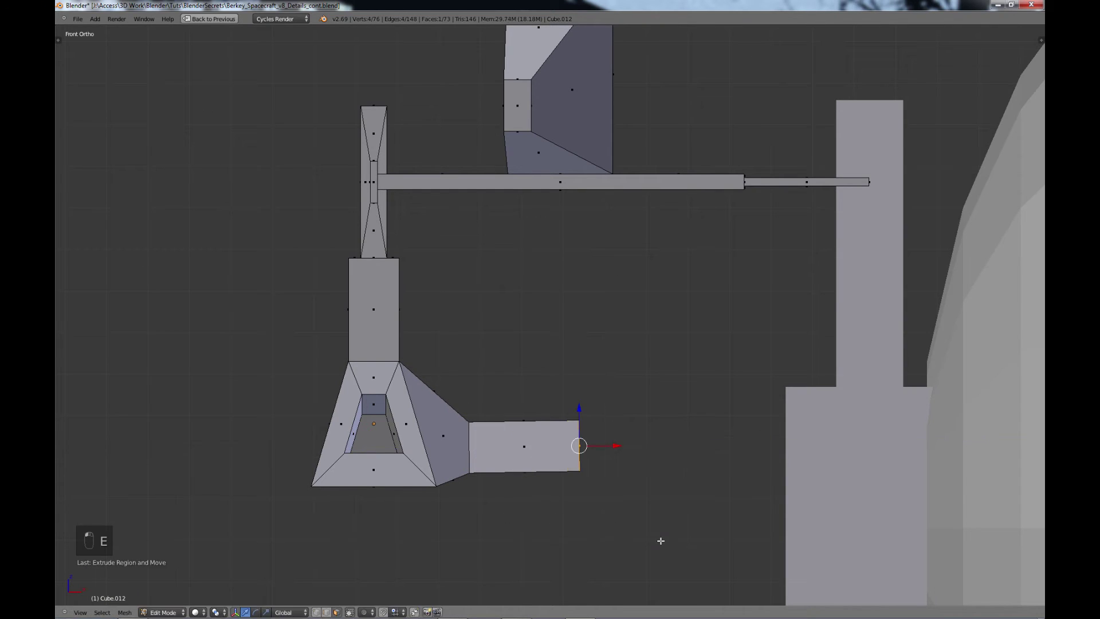
pyautogui.press('s')
pyautogui.click(584, 416)
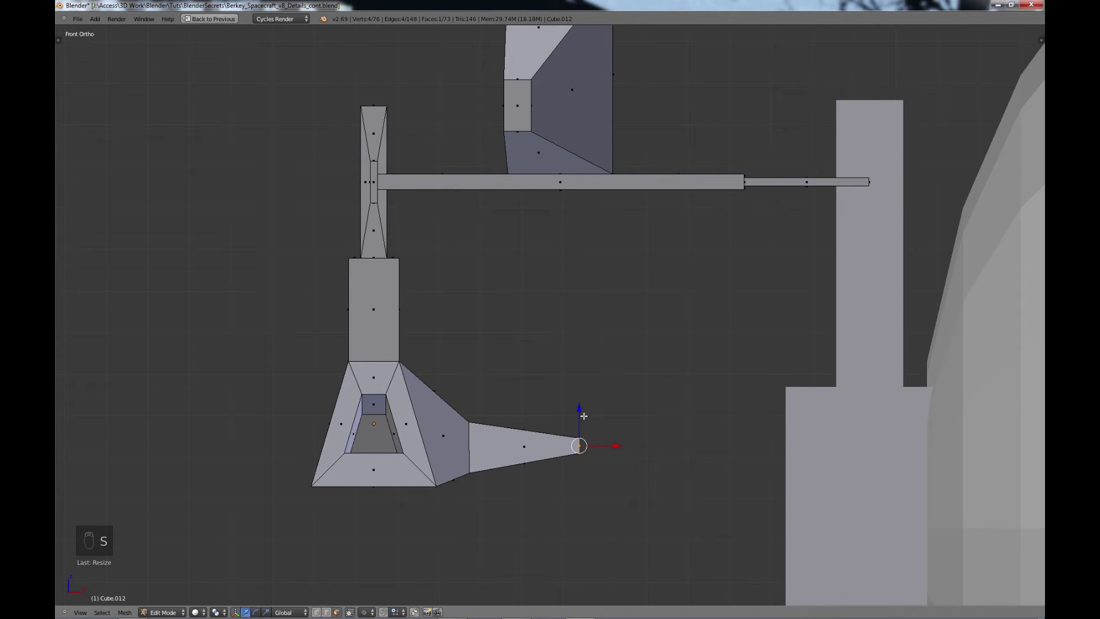
pyautogui.moveTo(582, 406); pyautogui.dragTo(584, 426)
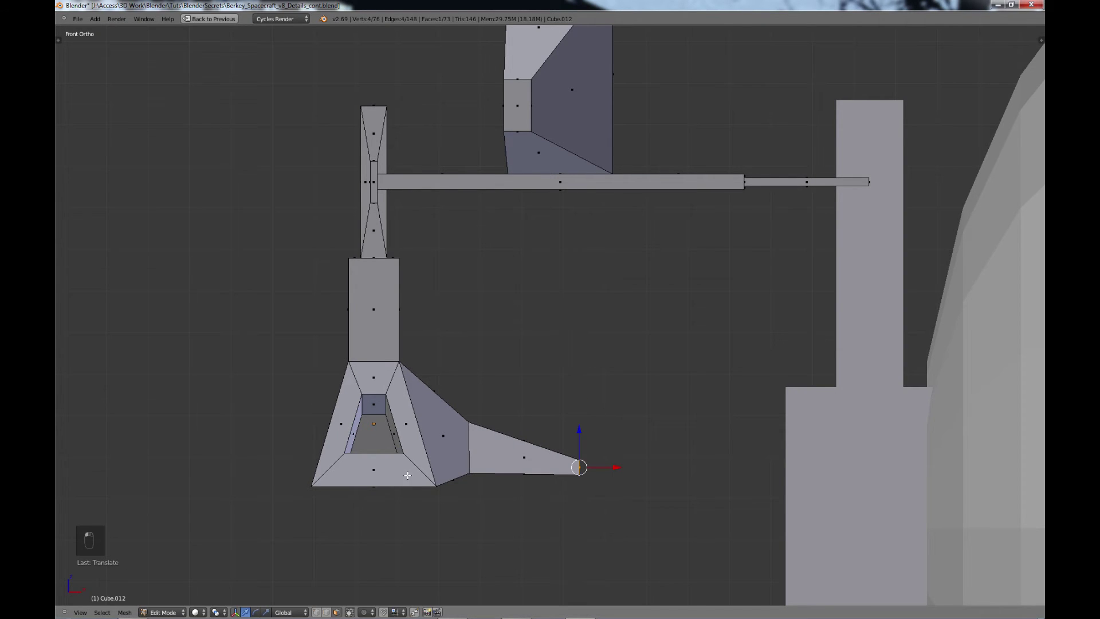
# Step: Examine the shape of the branching part beside the other detail parts and deselect all of its geometry
pyautogui.scroll(-5, 407, 475)
pyautogui.moveTo(422, 466); pyautogui.dragTo(398, 448, button='middle')
pyautogui.scroll(2, 531, 443)
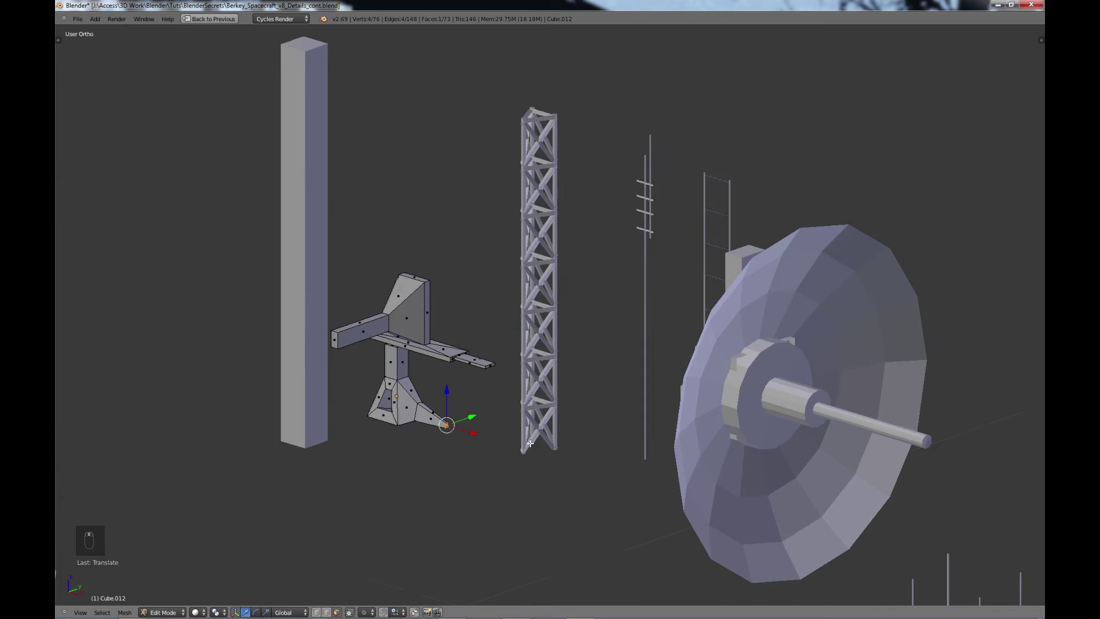
pyautogui.keyDown('shift'); pyautogui.moveTo(531, 443); pyautogui.dragTo(590, 446, button='middle'); pyautogui.keyUp('shift')
pyautogui.scroll(-1, 537, 437)
pyautogui.scroll(4, 540, 437)
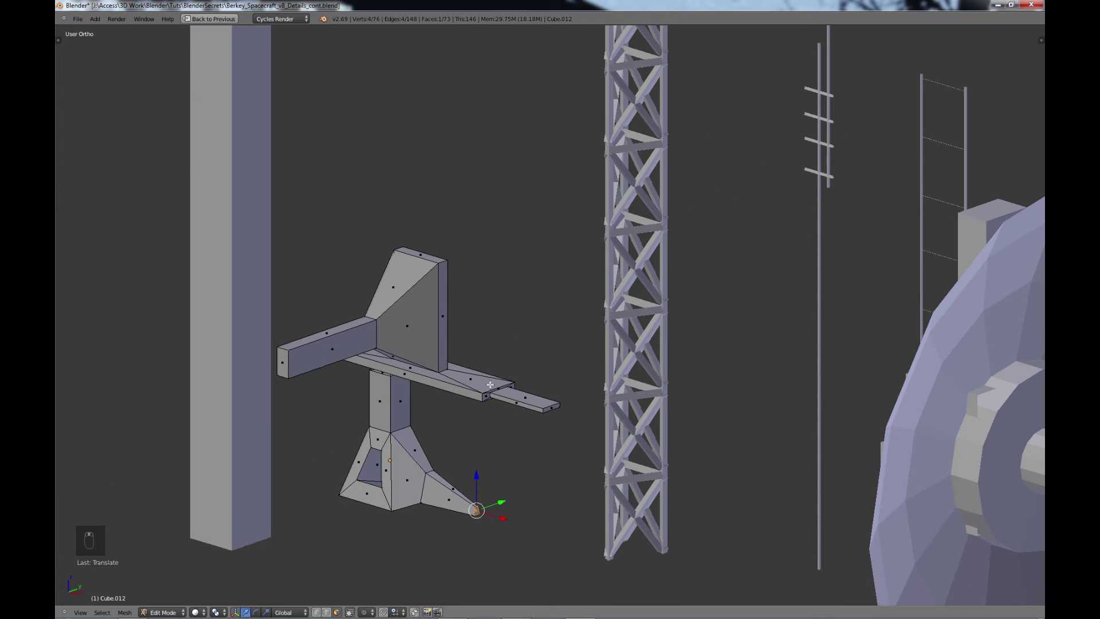
pyautogui.scroll(-4, 545, 385)
pyautogui.press('a')
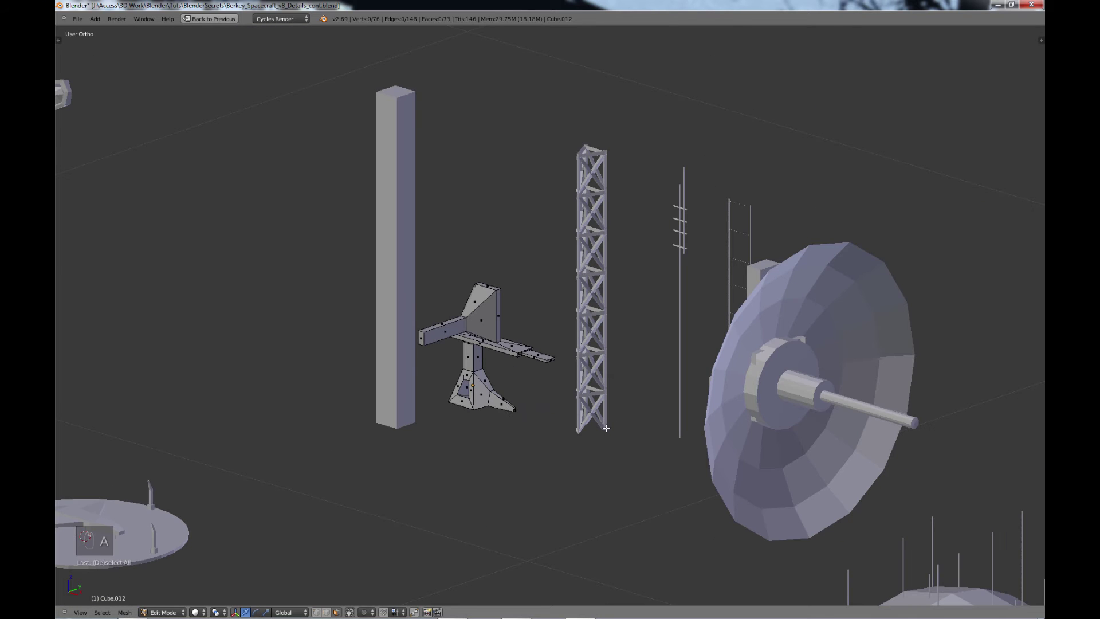
# Step: Extrude the narrow end face of the branching part in place and scale it down to a tiny square
pyautogui.moveTo(509, 446); pyautogui.dragTo(551, 479, button='middle')
pyautogui.scroll(4, 550, 480)
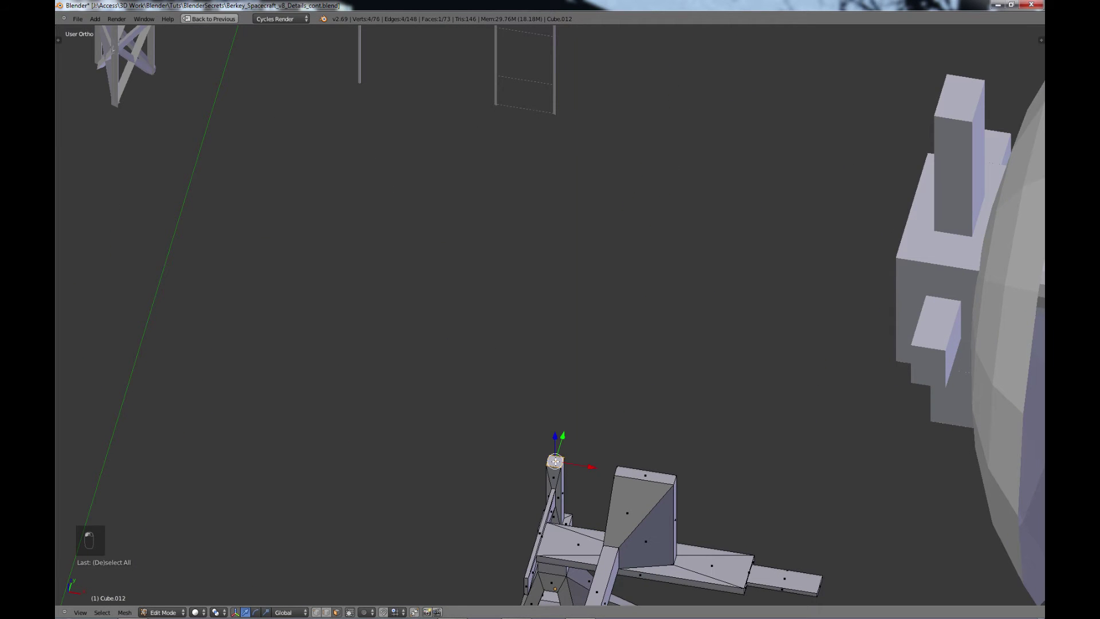
pyautogui.press('e')
pyautogui.press('s')
pyautogui.click(575, 475)
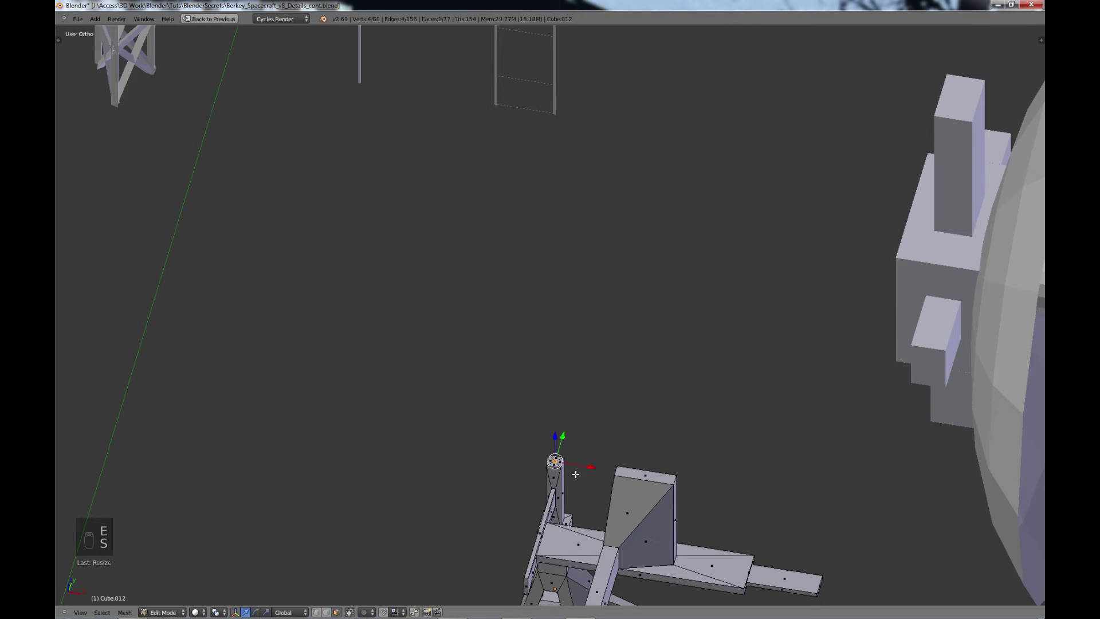
# Step: Extrude the tiny face upward into a long thin antenna, deselect the geometry and return to Object Mode
pyautogui.press('e')
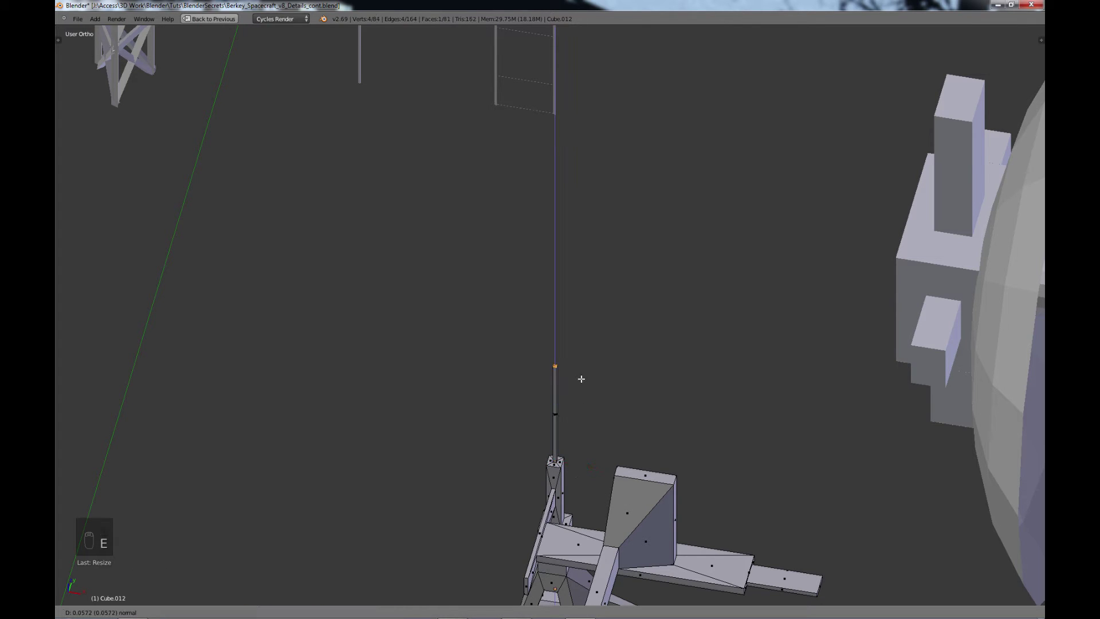
pyautogui.click(577, 309)
pyautogui.press('a')
pyautogui.press('Tab')
pyautogui.scroll(-8, 577, 309)
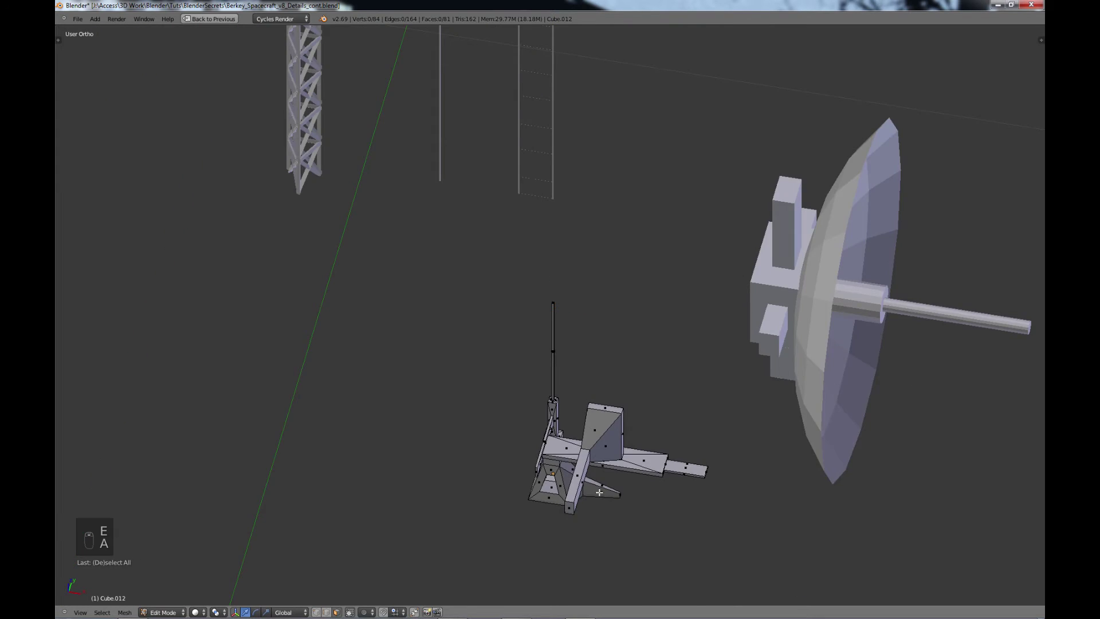
pyautogui.scroll(-2, 623, 461)
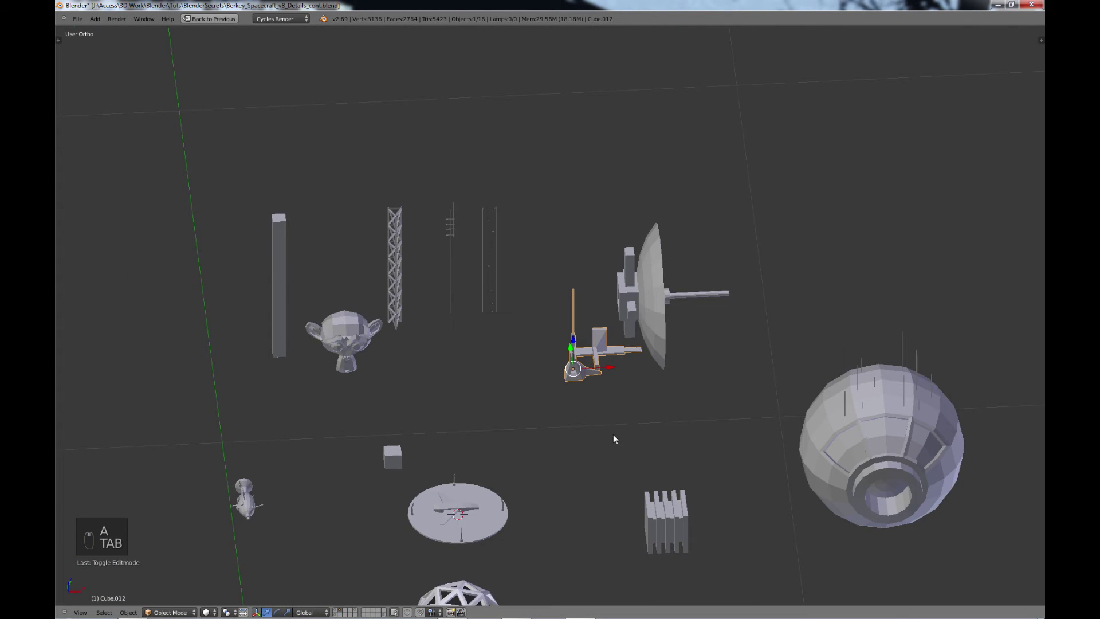
# Step: Deselect the branching part and add a mesh circle with 12 vertices
pyautogui.moveTo(613, 439); pyautogui.dragTo(642, 406, button='middle')
pyautogui.press('a')
pyautogui.hotkey('shift', 'a')
pyautogui.moveTo(636, 407)
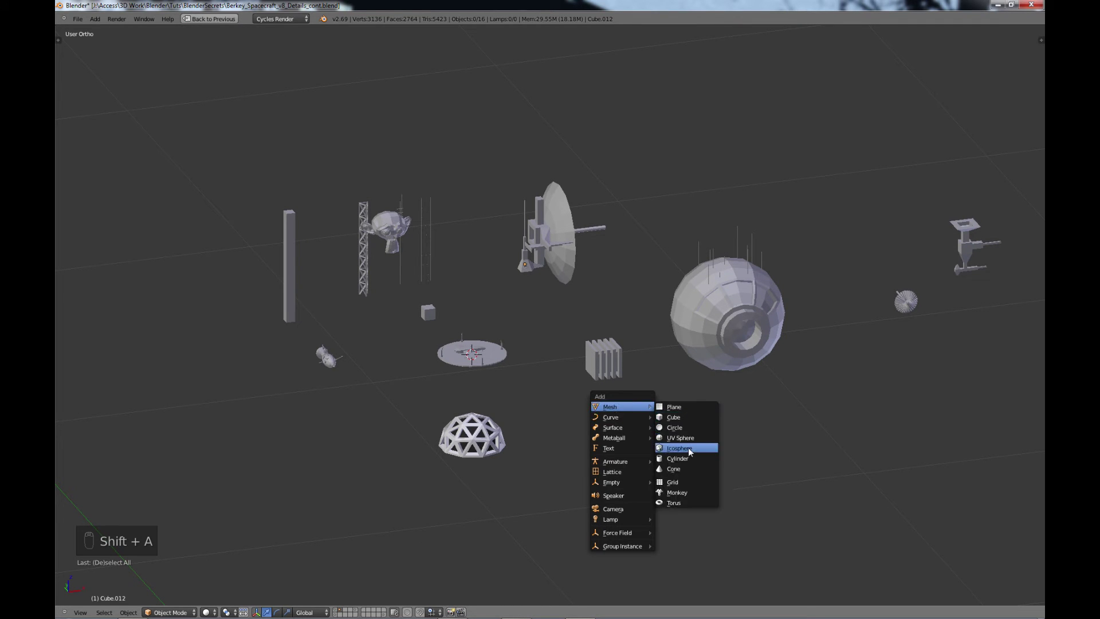
pyautogui.click(687, 428)
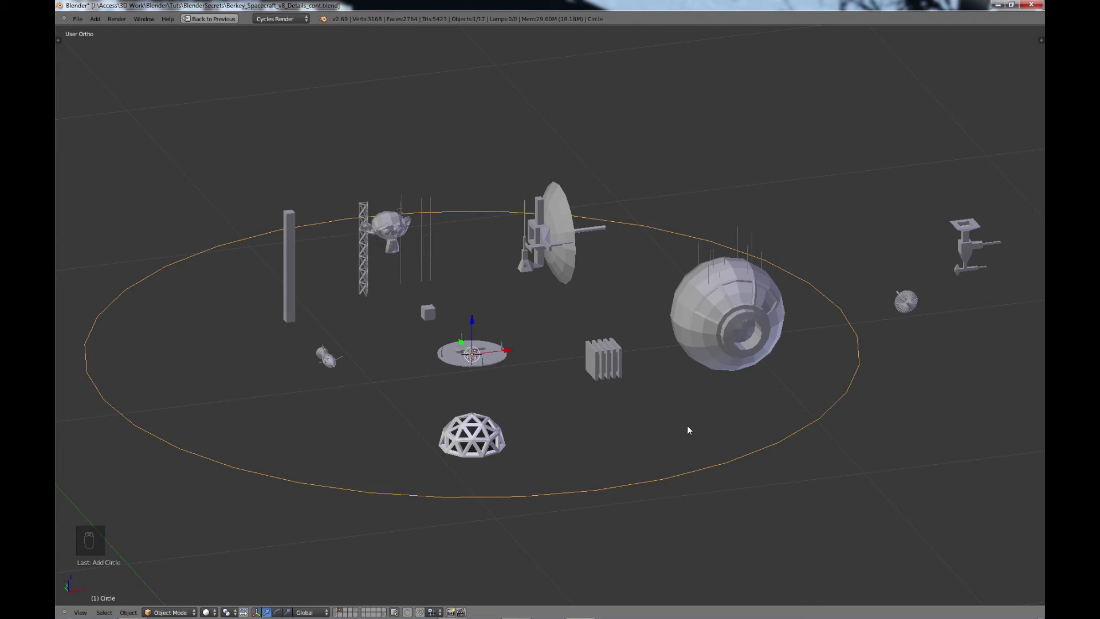
pyautogui.press('t')
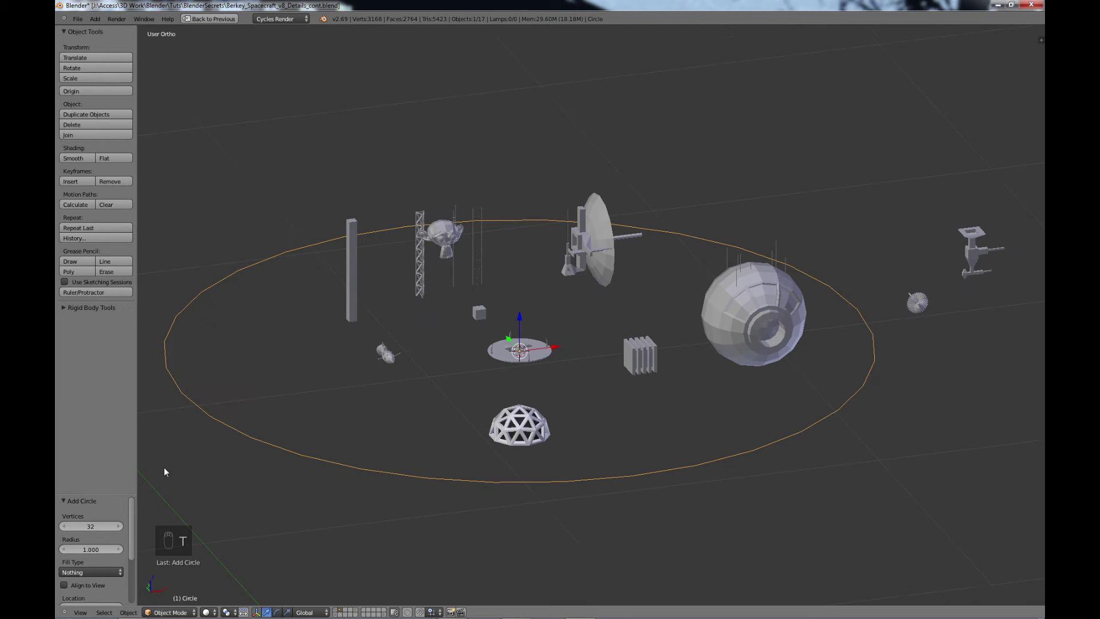
pyautogui.click(91, 527)
pyautogui.write('12')
pyautogui.press('Return')
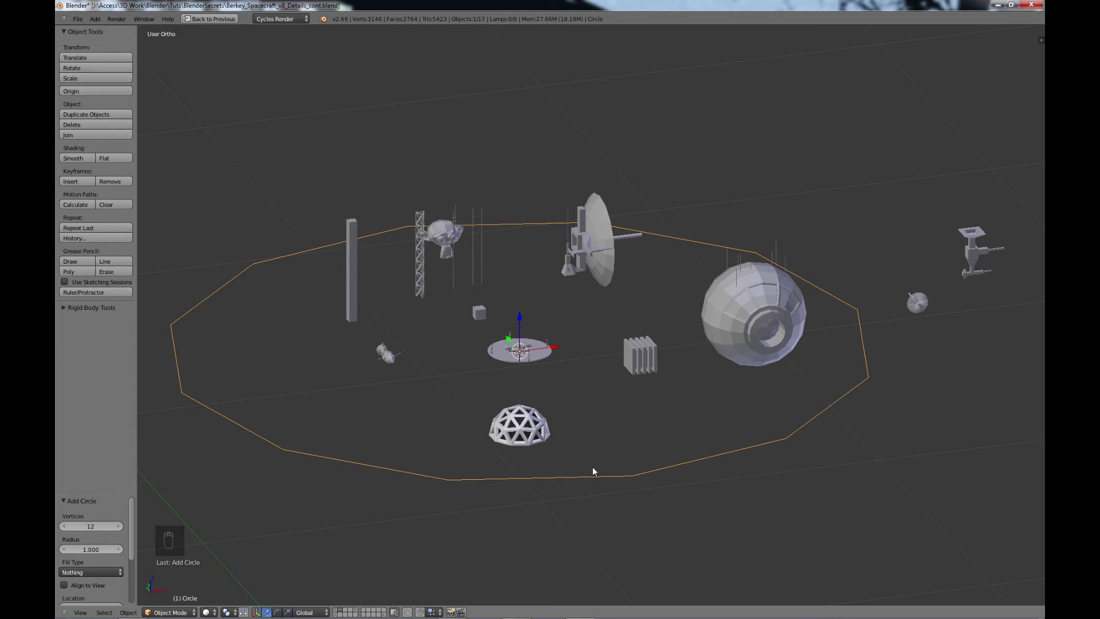
pyautogui.press('t')
# Step: Scale the circle down to about the width of the geodesic dome and move it to the empty area near the dome
pyautogui.press('s')
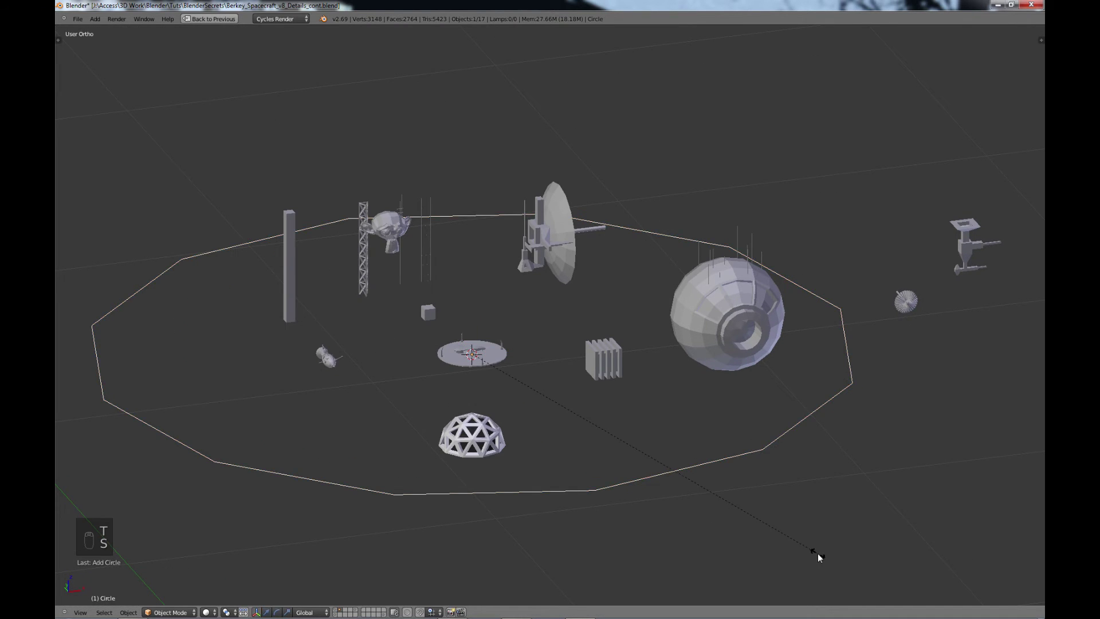
pyautogui.click(491, 384)
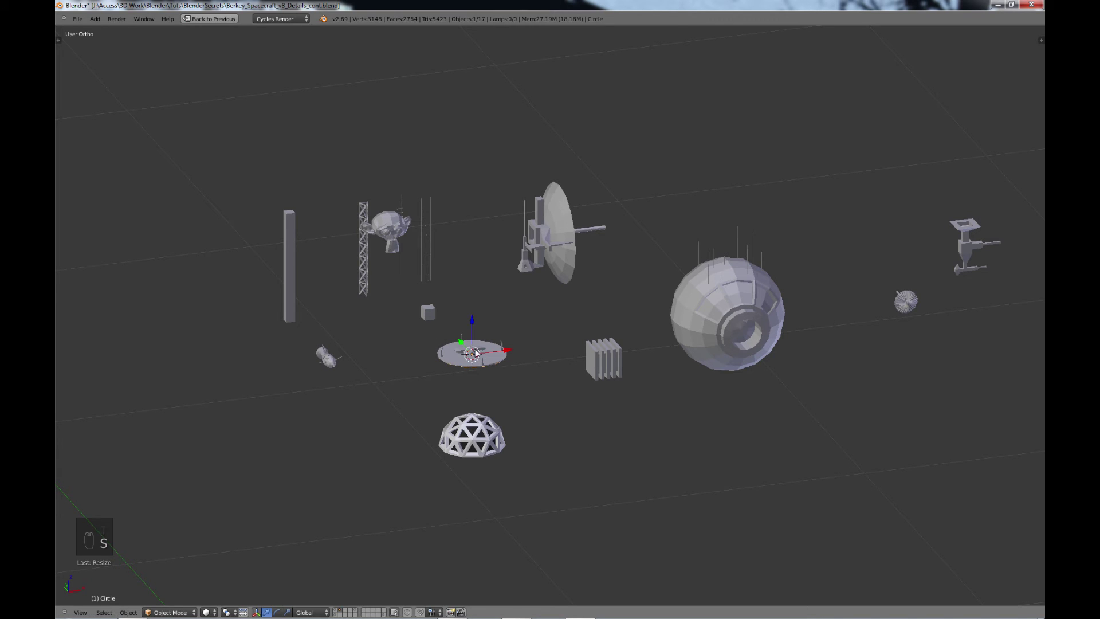
pyautogui.moveTo(473, 354); pyautogui.dragTo(594, 486)
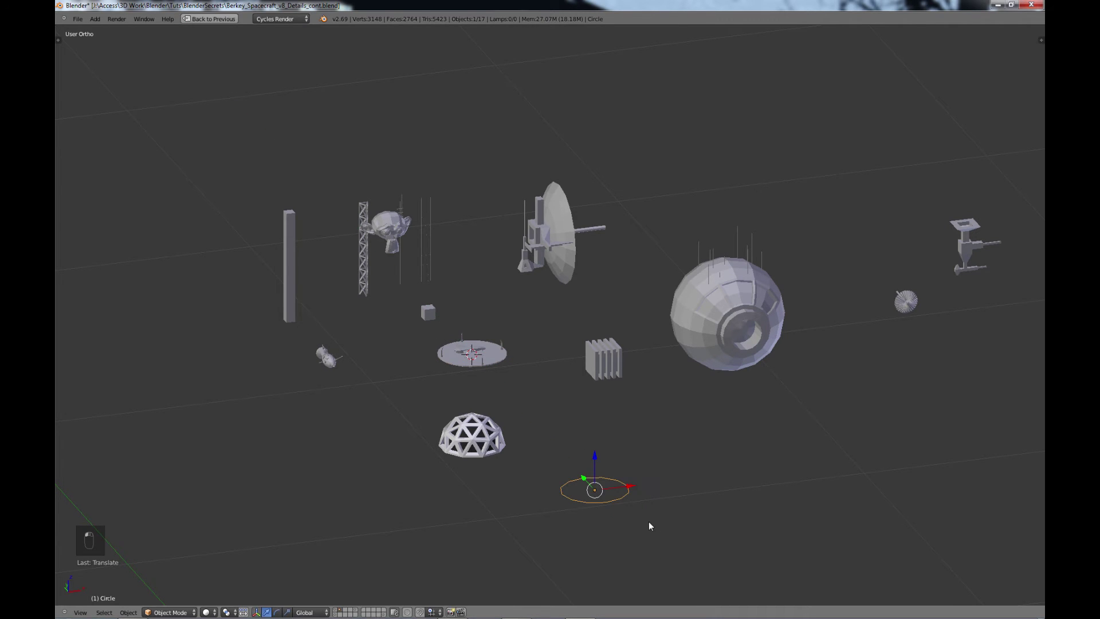
# Step: Enter Edit Mode on the circle, switch to vertex selection and scale all its vertices down slightly
pyautogui.keyDown('shift'); pyautogui.moveTo(647, 465); pyautogui.dragTo(620, 360, button='middle'); pyautogui.keyUp('shift')
pyautogui.press('Tab')
pyautogui.scroll(3, 635, 429)
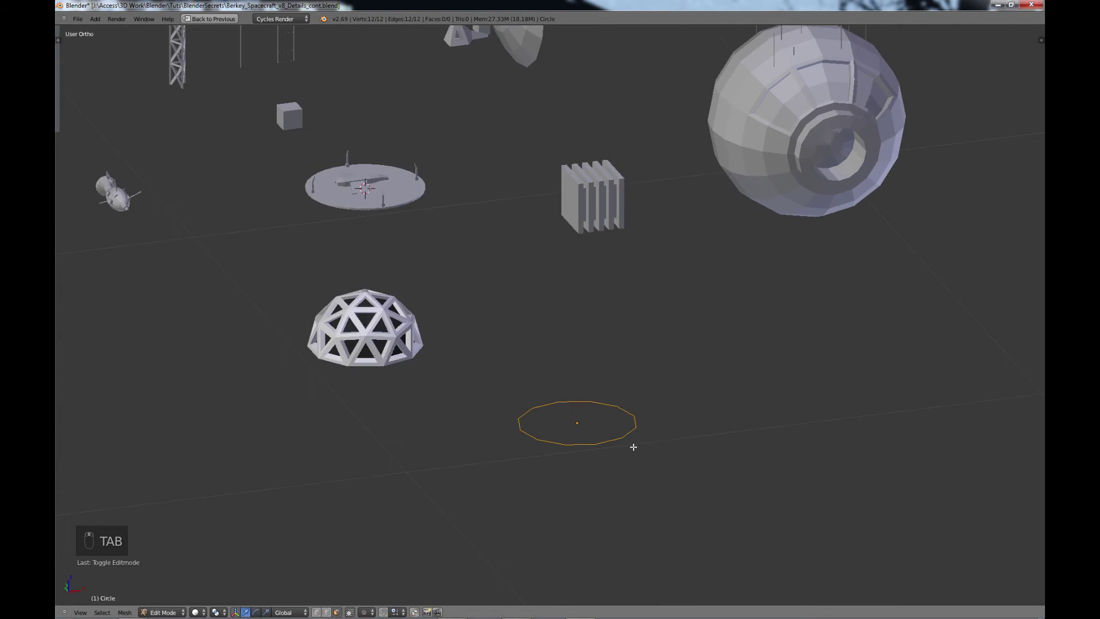
pyautogui.scroll(1, 634, 447)
pyautogui.keyDown('shift'); pyautogui.moveTo(612, 400); pyautogui.dragTo(614, 258, button='middle'); pyautogui.keyUp('shift')
pyautogui.scroll(2, 601, 425)
pyautogui.hotkey('ctrl', 'Tab')
pyautogui.click(642, 414)
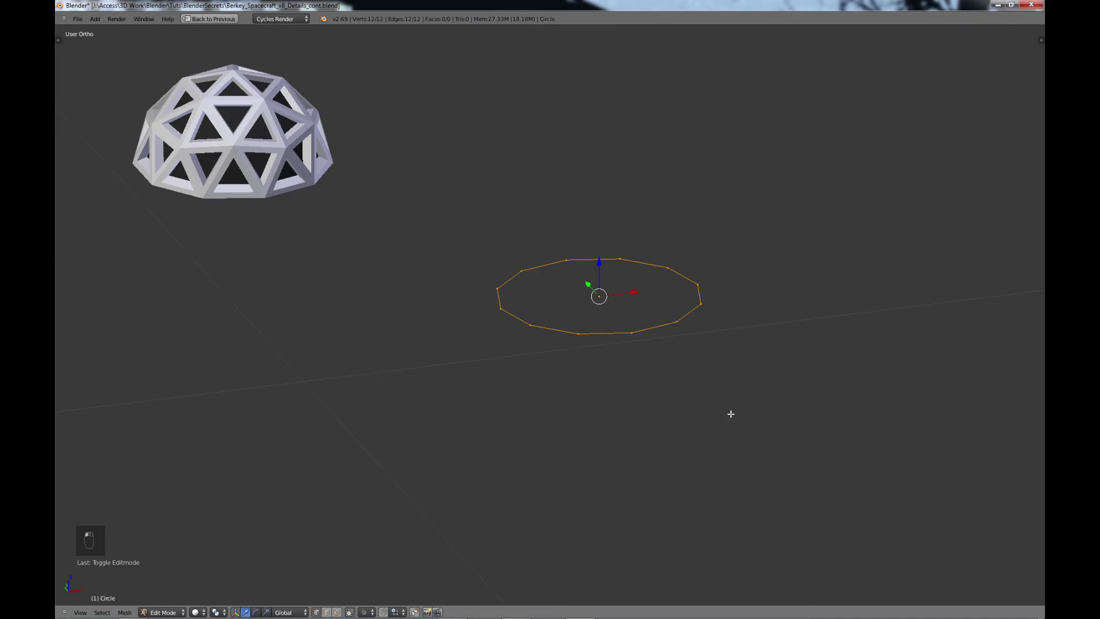
pyautogui.press('s')
pyautogui.click(769, 445)
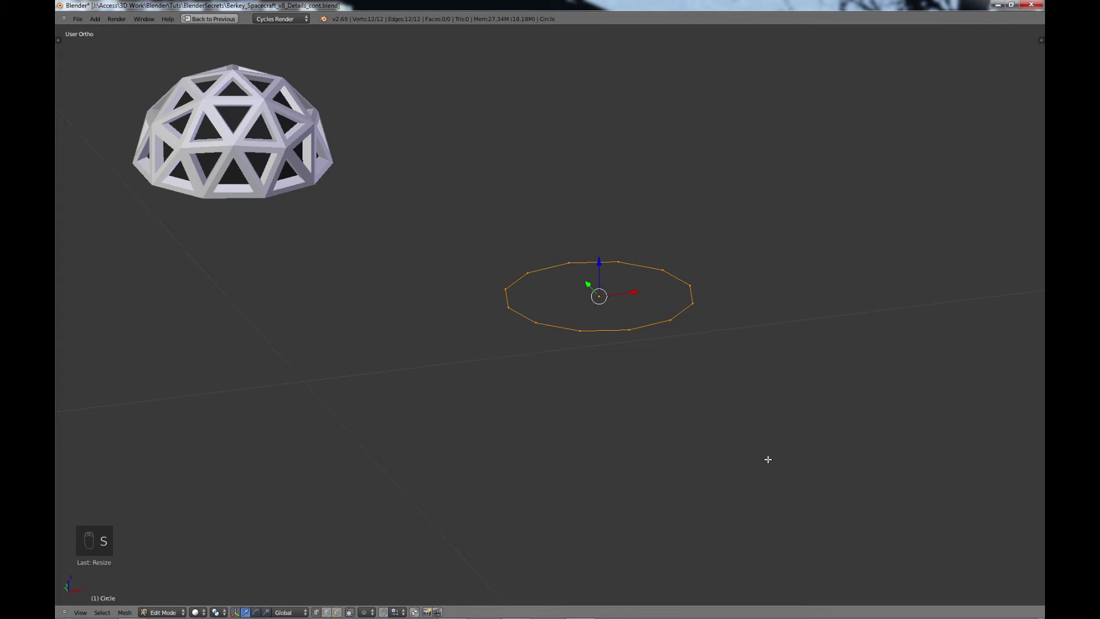
# Step: Extrude the circle's edge inward to form a wide flat ring with a central opening
pyautogui.press('e')
pyautogui.press('s')
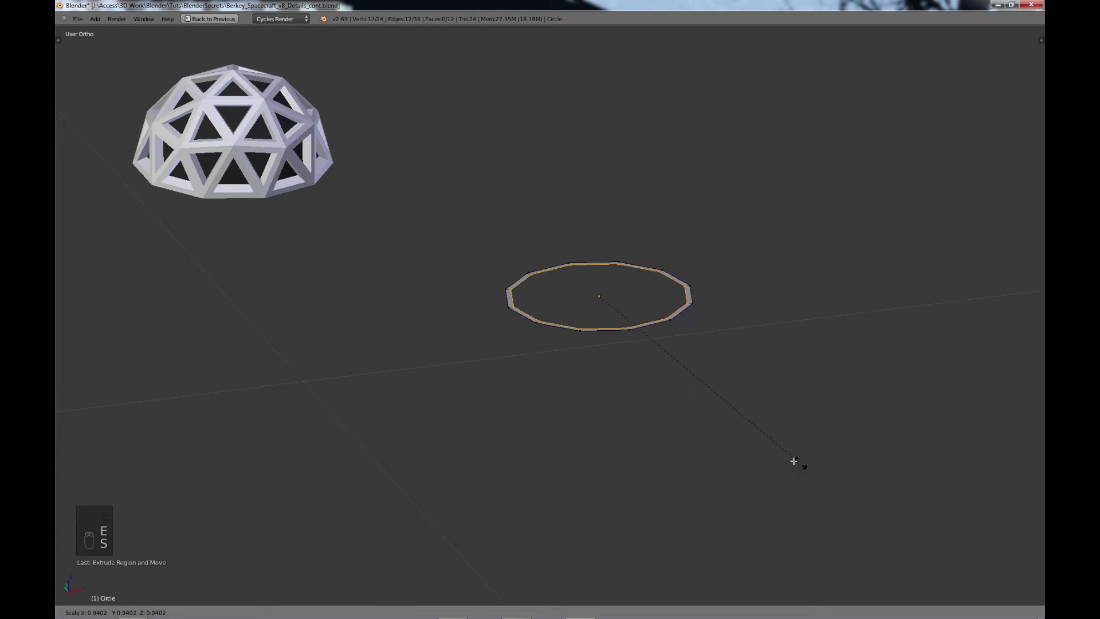
pyautogui.click(675, 402)
pyautogui.keyDown('shift'); pyautogui.moveTo(574, 429); pyautogui.dragTo(550, 464, button='middle'); pyautogui.keyUp('shift')
# Step: Extrude the ring's inner edge loop upward about 0.02 along Z to form a low collar
pyautogui.press('e')
pyautogui.rightClick(555, 423)
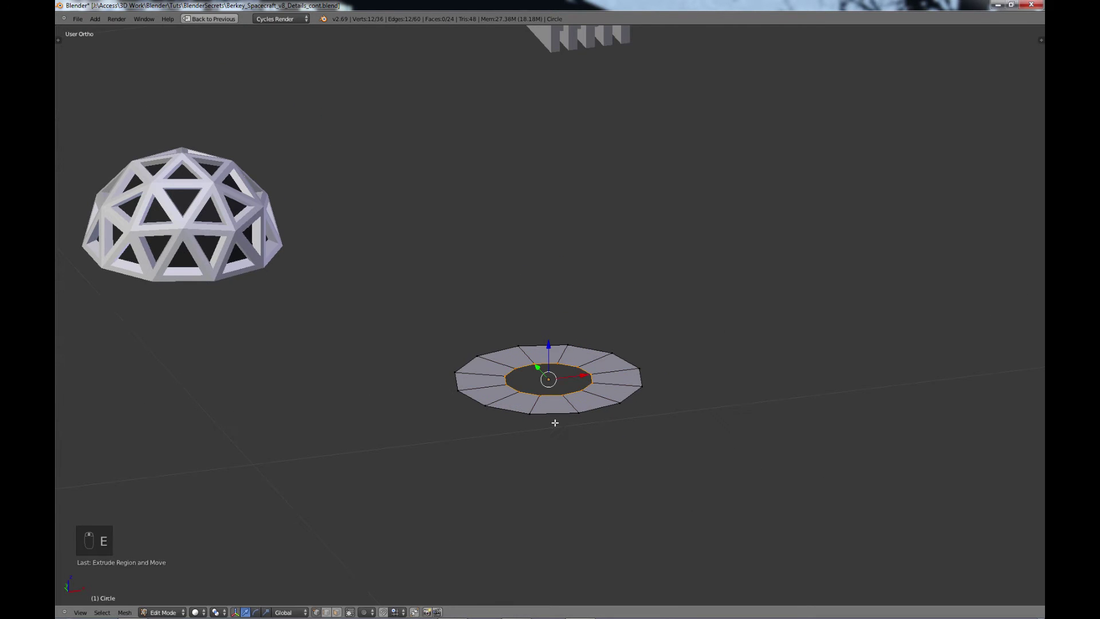
pyautogui.press('g')
pyautogui.press('z')
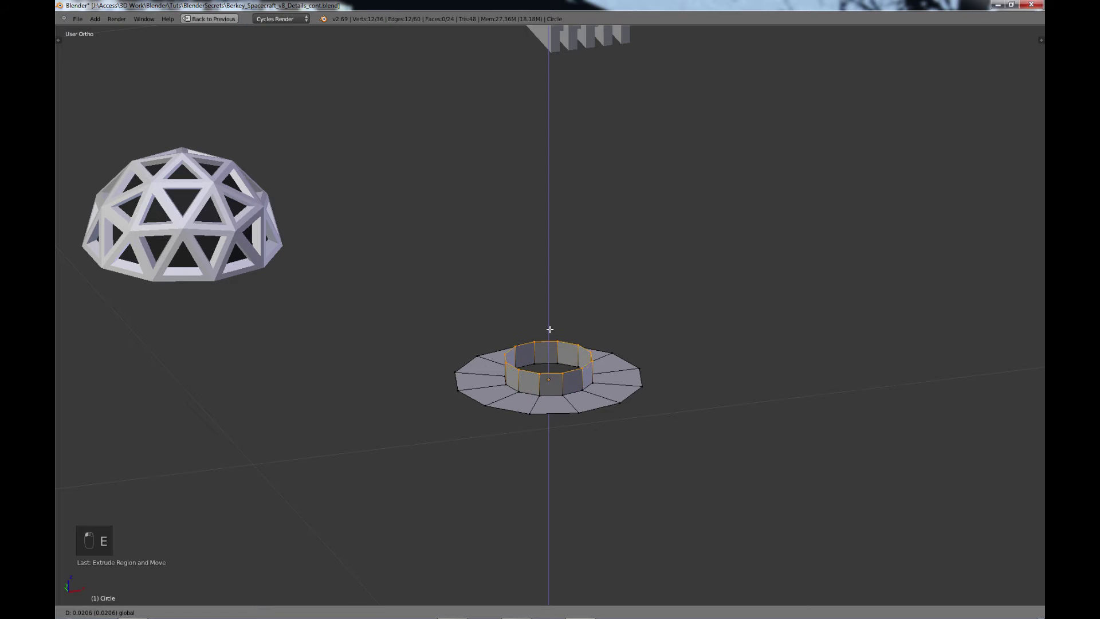
pyautogui.click(568, 379)
# Step: Extrude the collar's top edge inward to about 0.42 scale, then extrude that loop upward into a narrower cylinder
pyautogui.press('e')
pyautogui.rightClick(571, 383)
pyautogui.press('s')
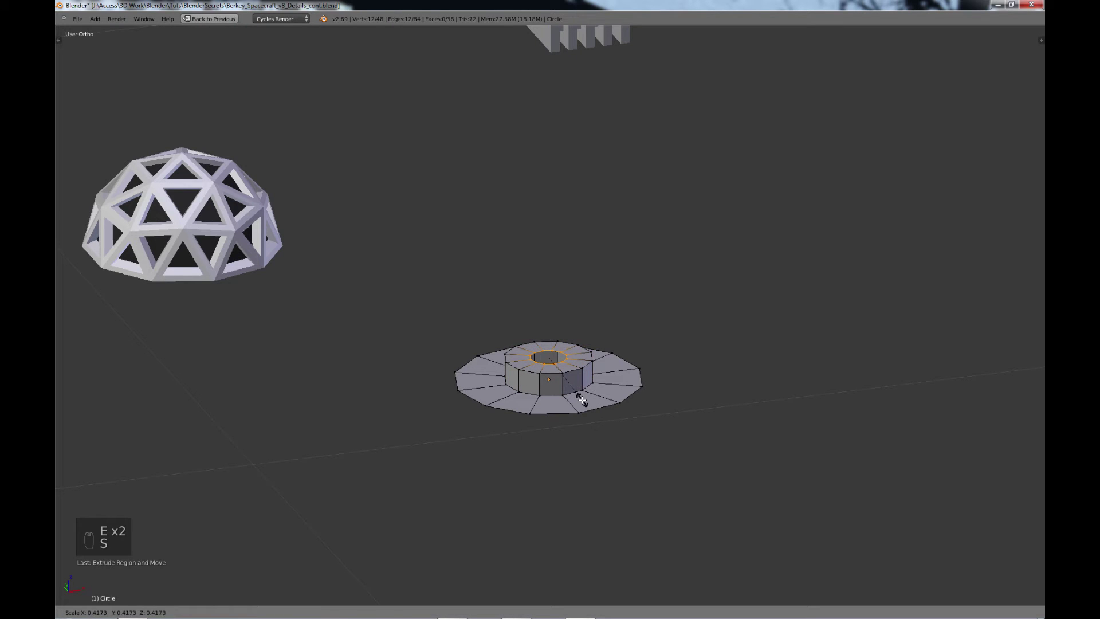
pyautogui.click(582, 403)
pyautogui.press('e')
pyautogui.rightClick(582, 400)
pyautogui.moveTo(551, 323); pyautogui.dragTo(551, 271)
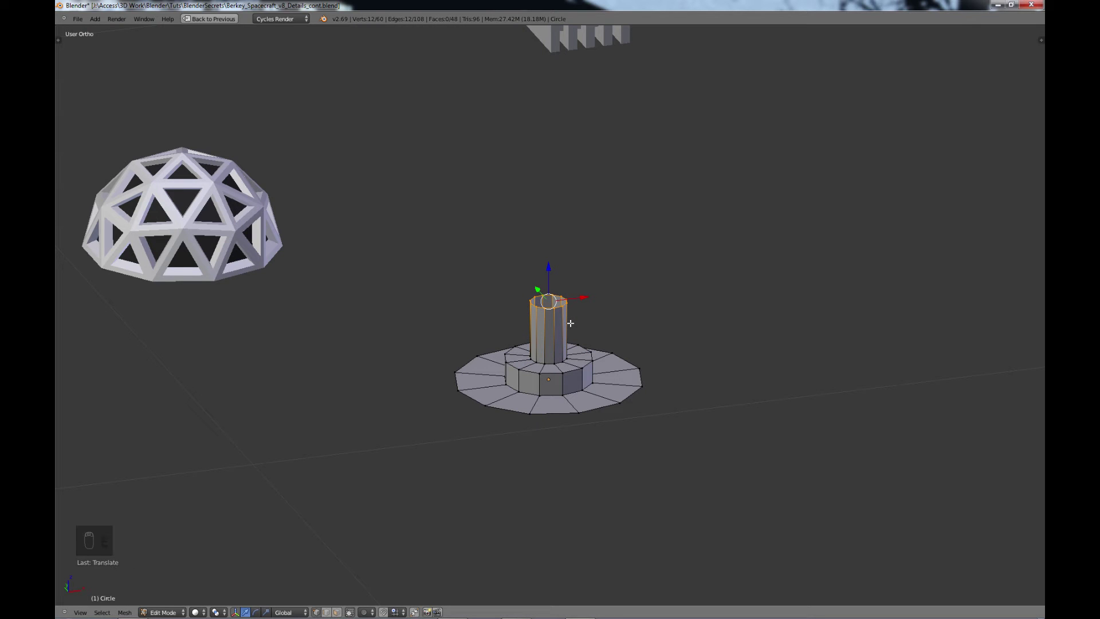
# Step: Extrude the cylinder's top edge inward and extrude the smaller loop upward more than 0.09 along Z as a thin rod
pyautogui.press('e')
pyautogui.rightClick(624, 378)
pyautogui.press('s')
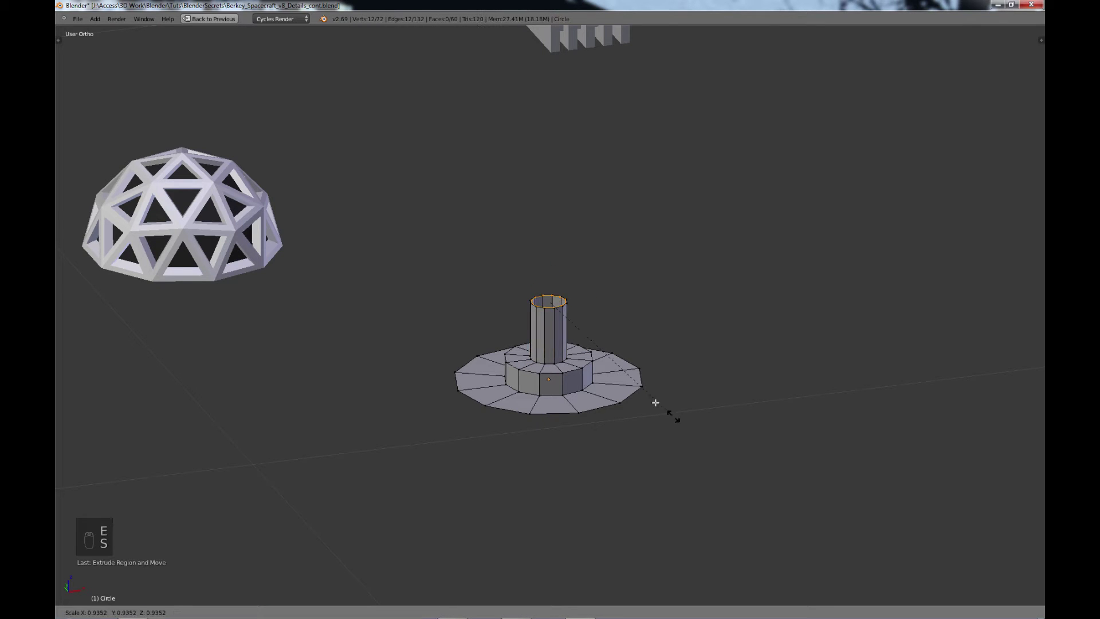
pyautogui.click(599, 363)
pyautogui.press('e')
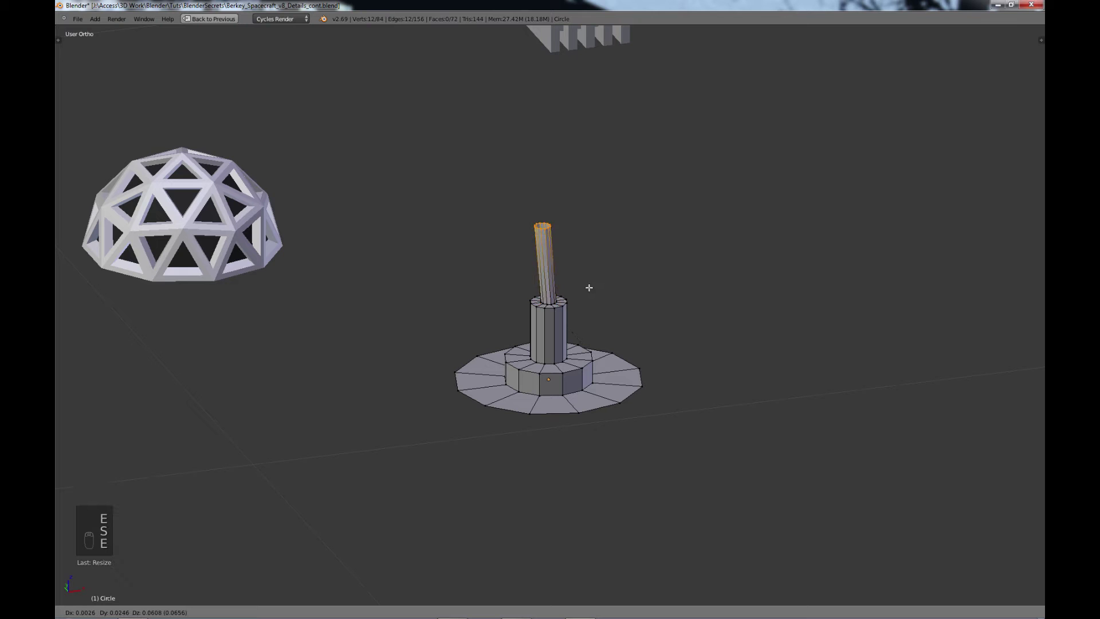
pyautogui.rightClick(591, 295)
pyautogui.press('e')
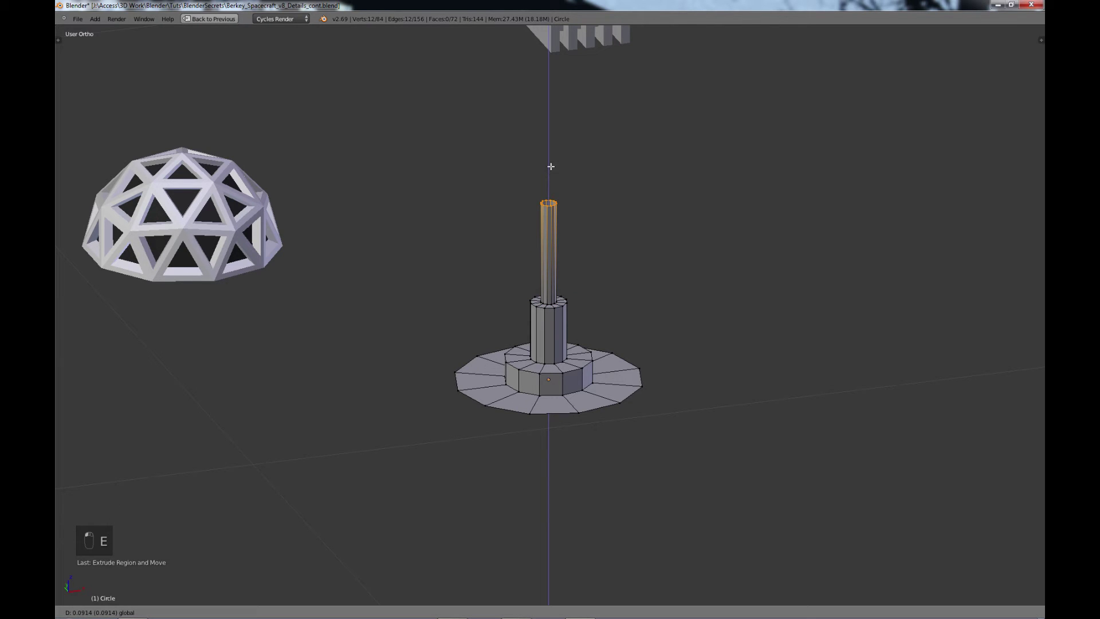
pyautogui.click(550, 163)
# Step: Add 12 evenly spaced horizontal loop cuts along the thin rod without sliding them
pyautogui.keyDown('shift'); pyautogui.moveTo(609, 275); pyautogui.dragTo(621, 408, button='middle'); pyautogui.keyUp('shift')
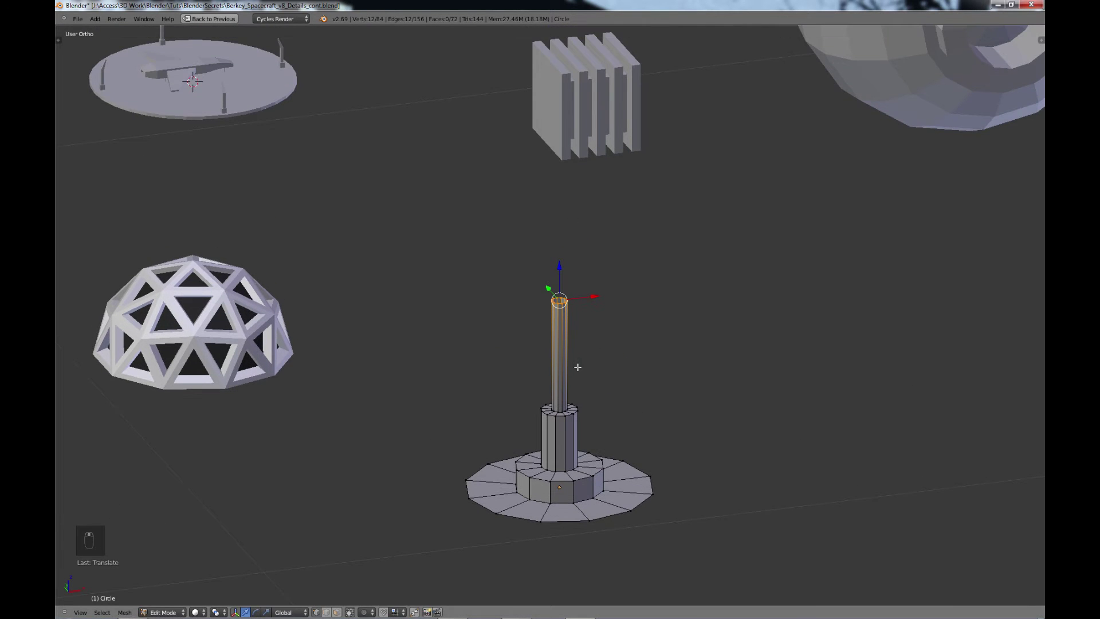
pyautogui.hotkey('ctrl', 'r')
pyautogui.scroll(4, 579, 364)
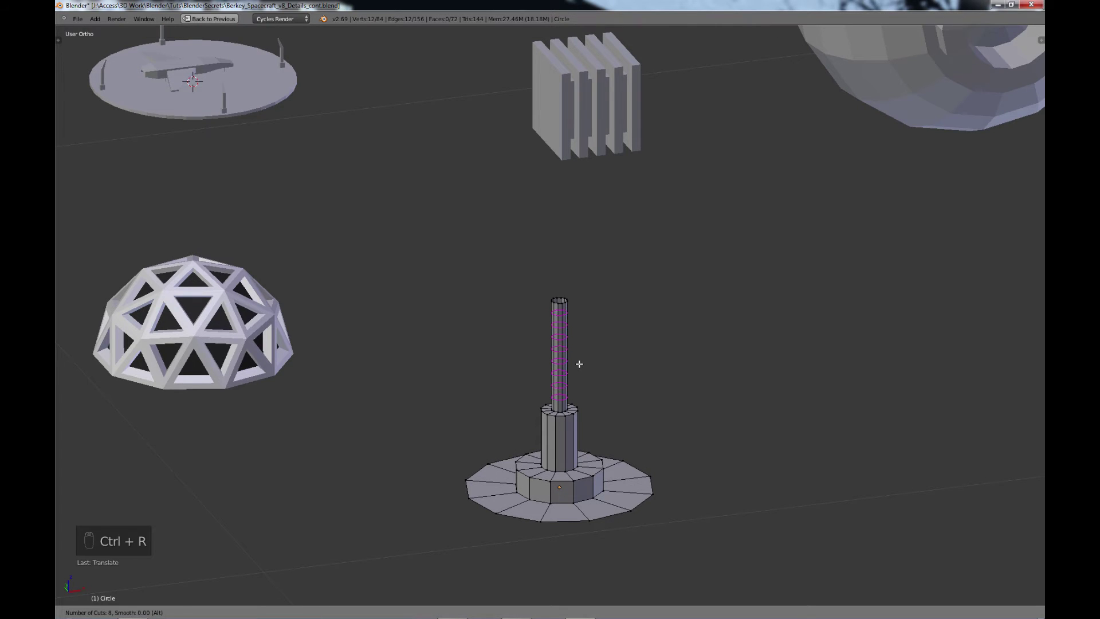
pyautogui.click(579, 363)
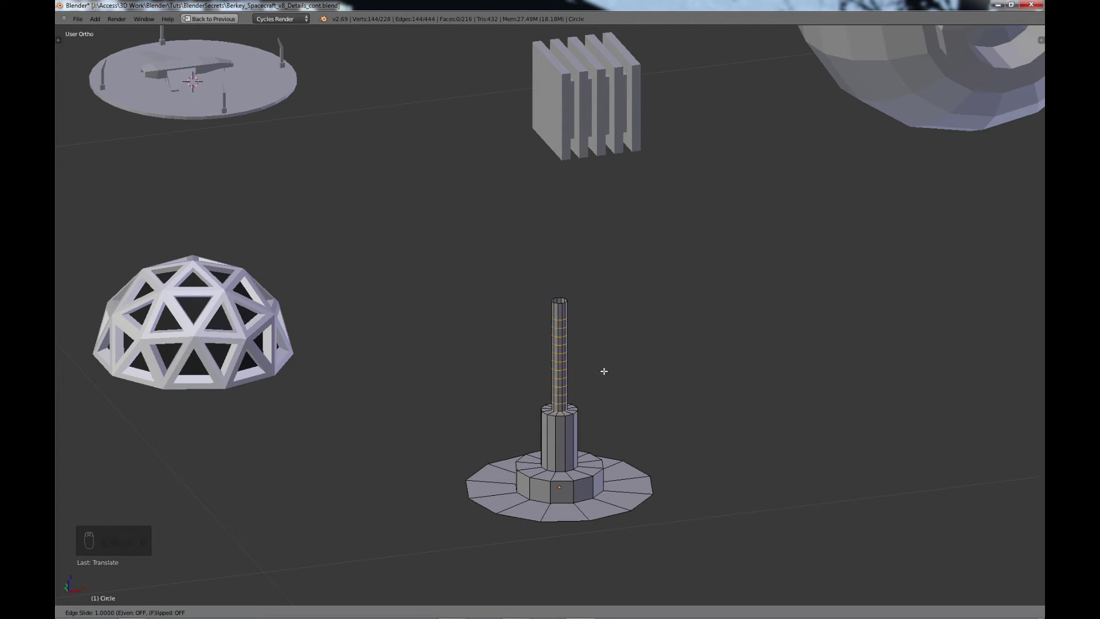
pyautogui.rightClick(602, 363)
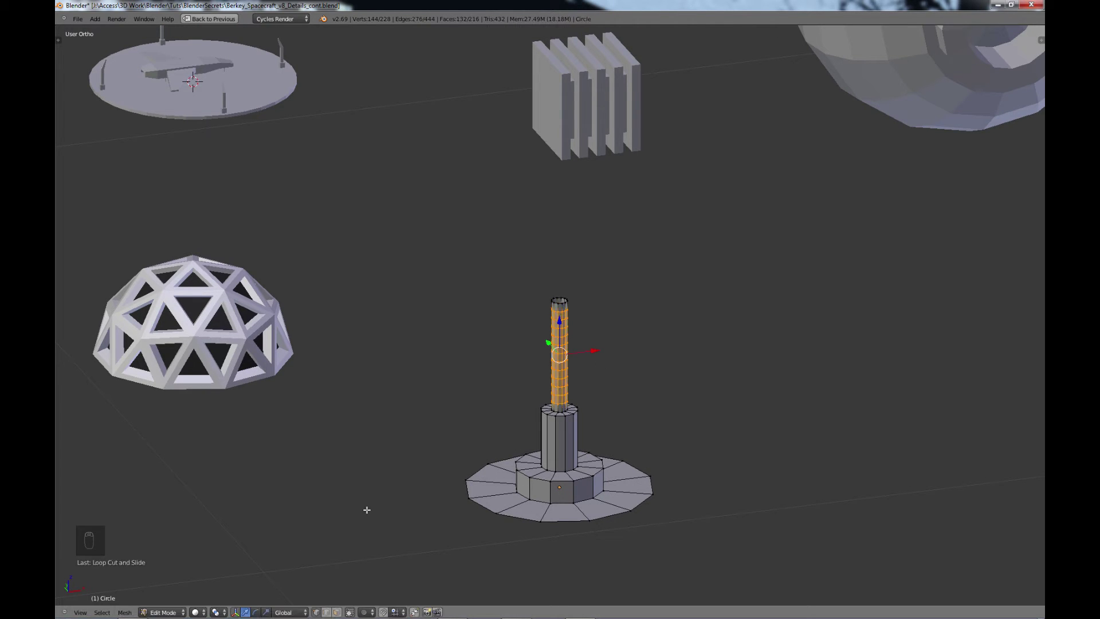
# Step: Select five alternating face rings along the rod in face selection, starting with the third ring from its tip
pyautogui.scroll(7, 506, 435)
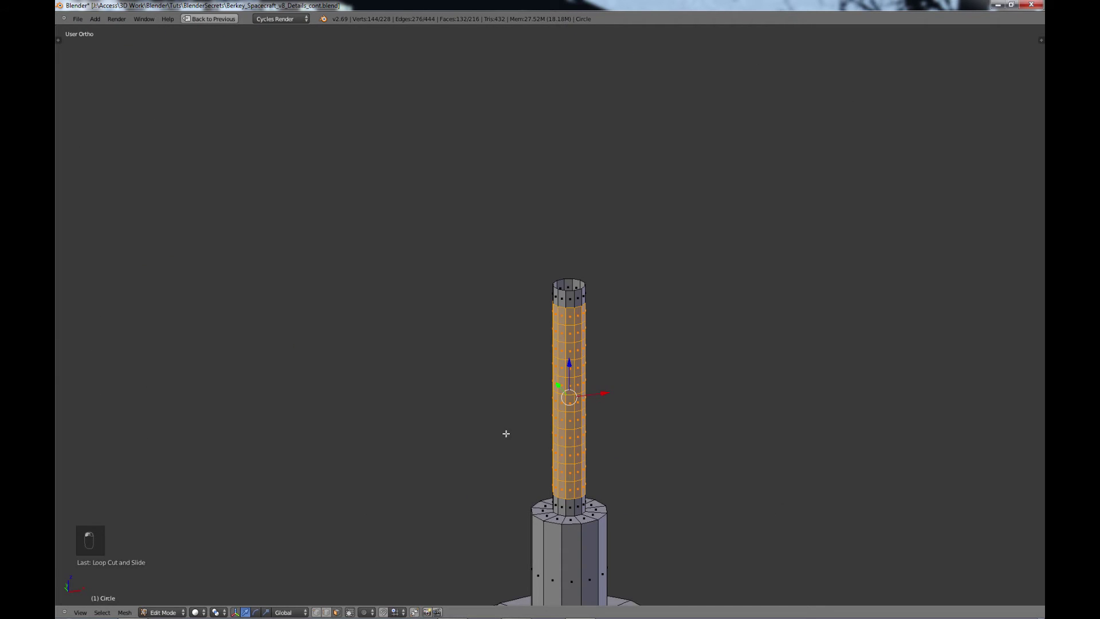
pyautogui.keyDown('shift'); pyautogui.moveTo(429, 364); pyautogui.dragTo(491, 384, button='middle'); pyautogui.keyUp('shift')
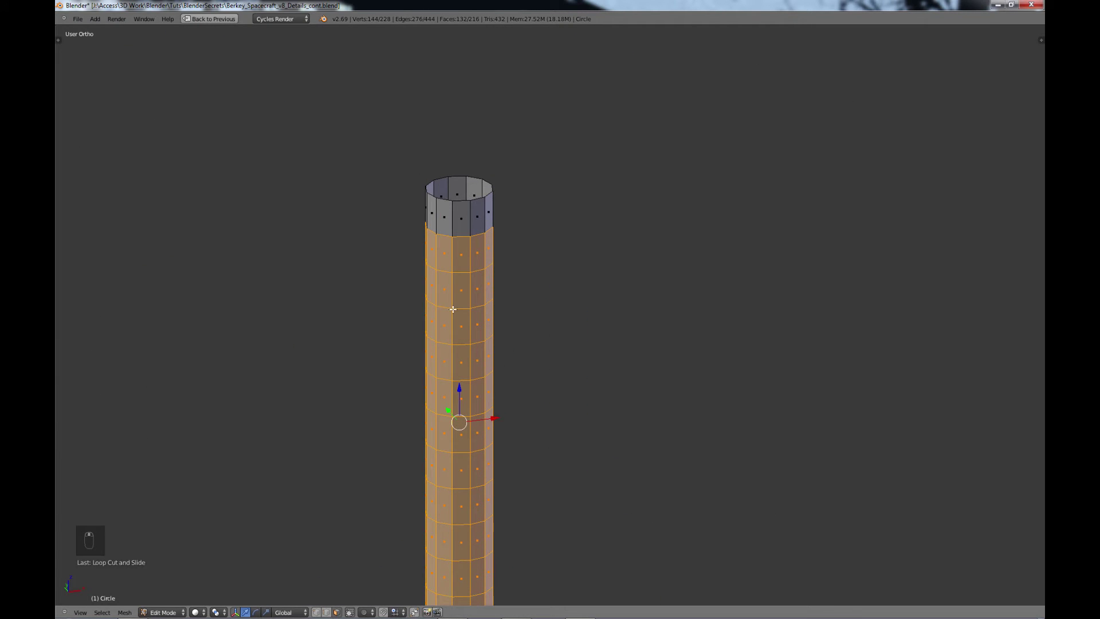
pyautogui.keyDown('alt'); pyautogui.rightClick(470, 288); pyautogui.keyUp('alt')
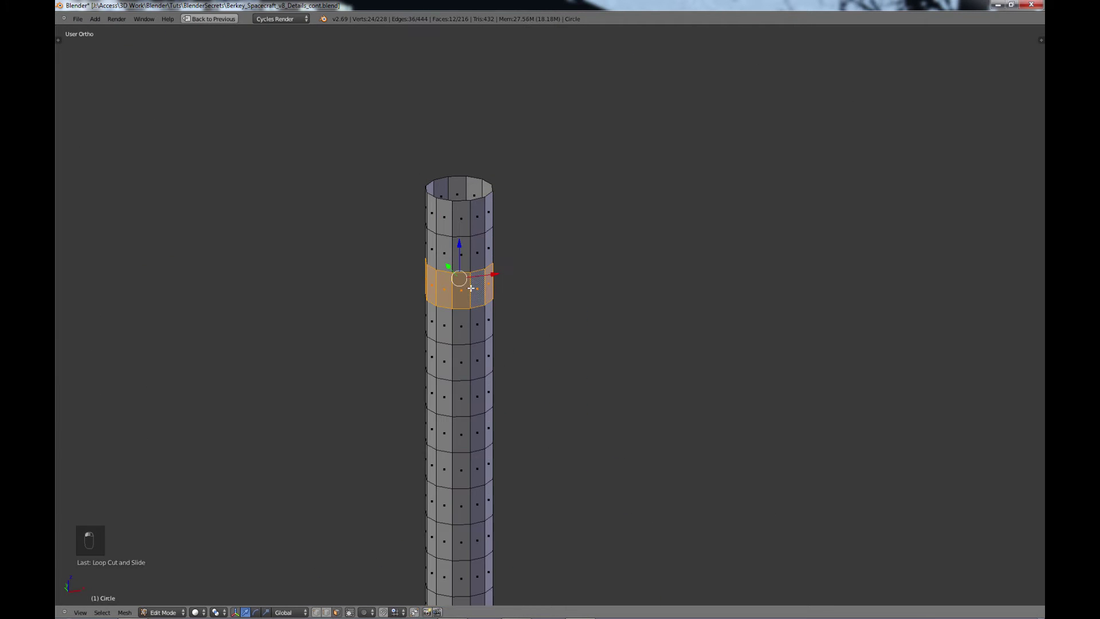
pyautogui.keyDown('alt'); pyautogui.keyDown('shift'); pyautogui.rightClick(471, 359); pyautogui.keyUp('shift'); pyautogui.keyUp('alt')
pyautogui.keyDown('alt'); pyautogui.keyDown('shift'); pyautogui.rightClick(471, 431); pyautogui.keyUp('shift'); pyautogui.keyUp('alt')
pyautogui.keyDown('alt'); pyautogui.keyDown('shift'); pyautogui.rightClick(471, 496); pyautogui.keyUp('shift'); pyautogui.keyUp('alt')
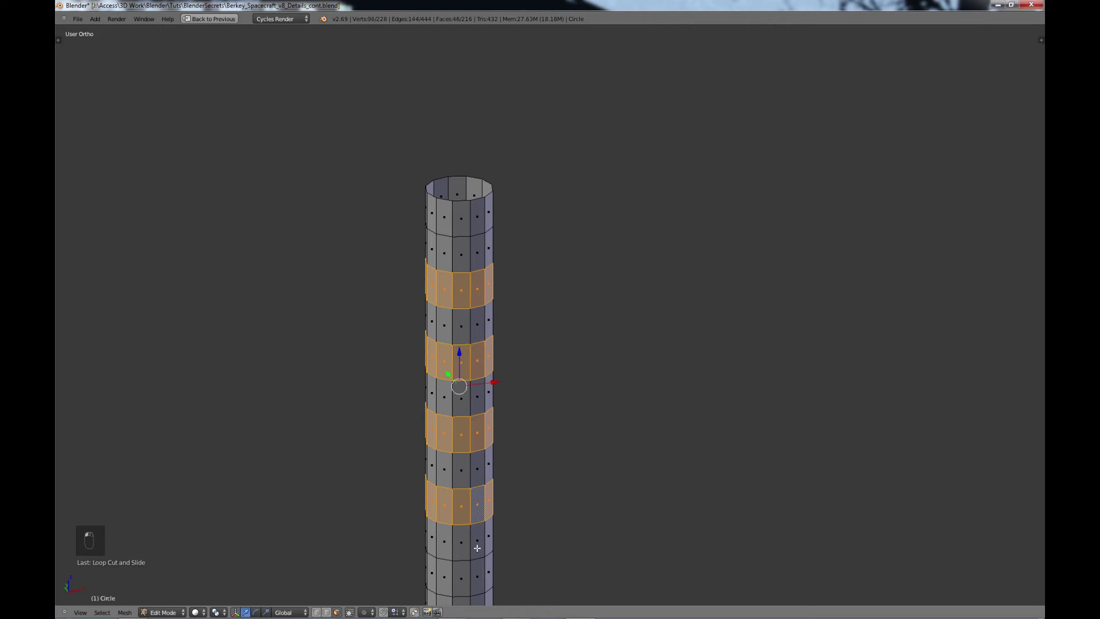
pyautogui.keyDown('alt'); pyautogui.keyDown('shift'); pyautogui.rightClick(473, 569); pyautogui.keyUp('shift'); pyautogui.keyUp('alt')
pyautogui.scroll(-3, 539, 436)
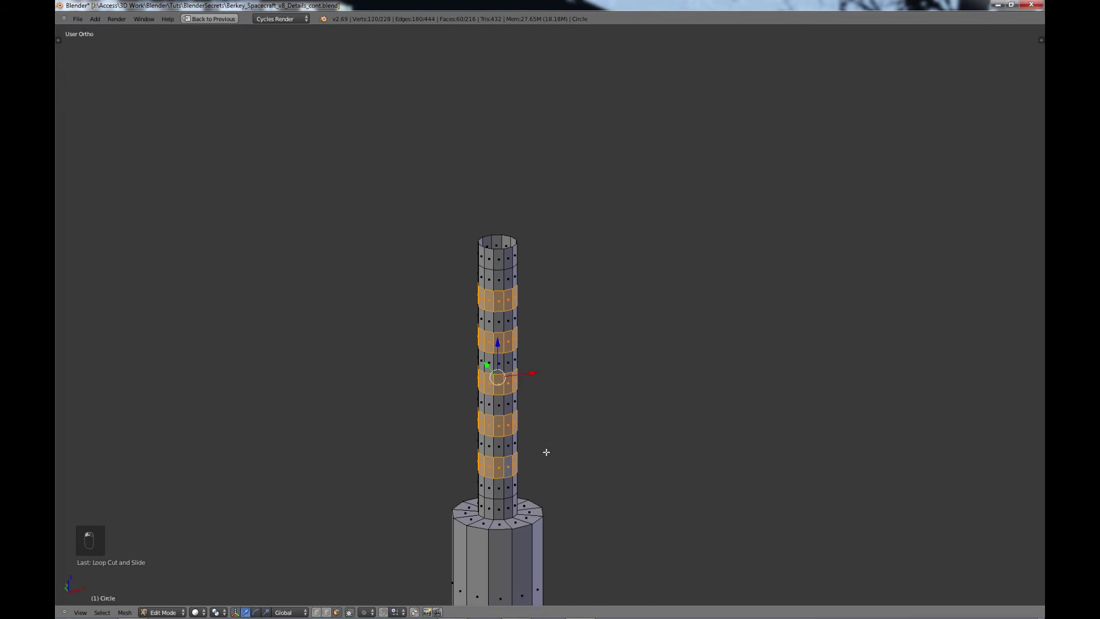
pyautogui.keyDown('shift'); pyautogui.moveTo(546, 452); pyautogui.dragTo(556, 348, button='middle'); pyautogui.keyUp('shift')
pyautogui.press('s')
pyautogui.press('z')
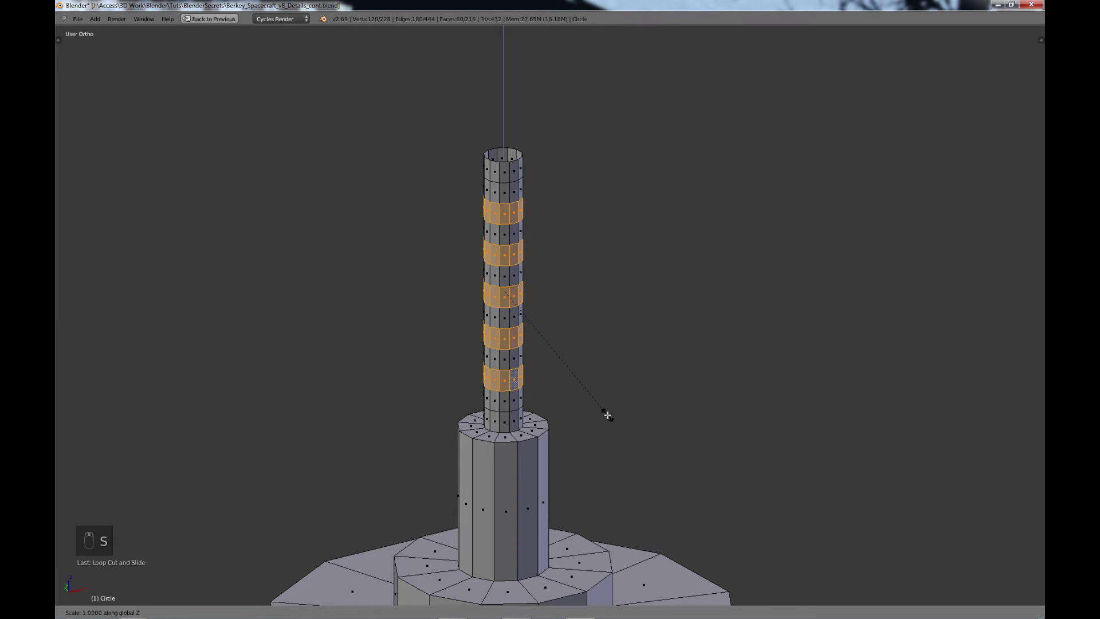
pyautogui.rightClick(595, 401)
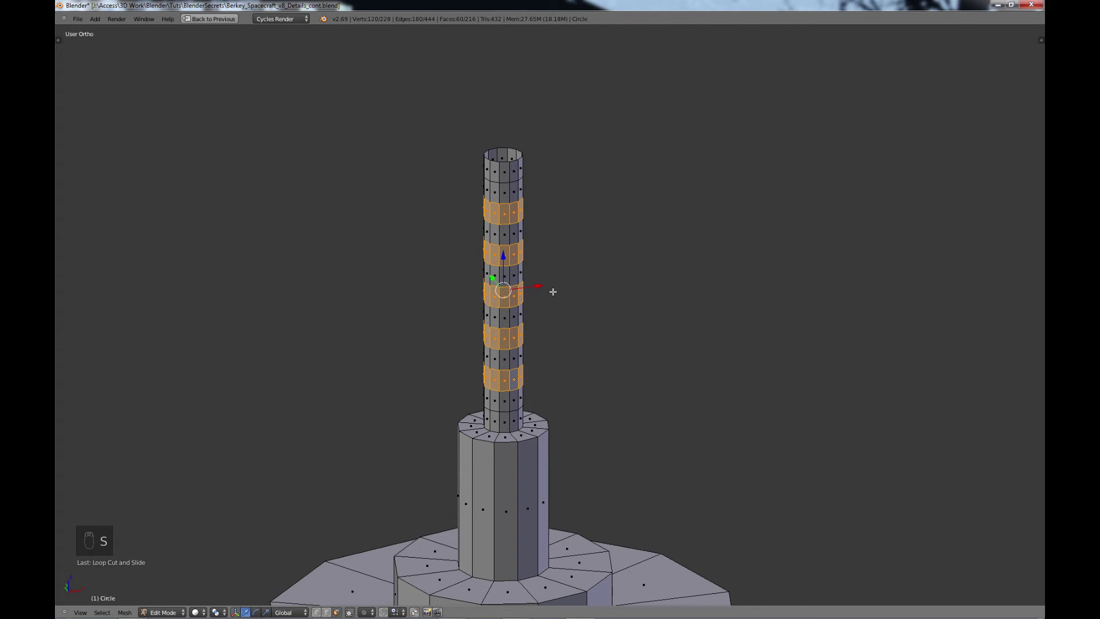
# Step: Widen the five selected rod rings in X and Y only, then extrude and scale them outward with Z locked to form wide discs
pyautogui.press('s')
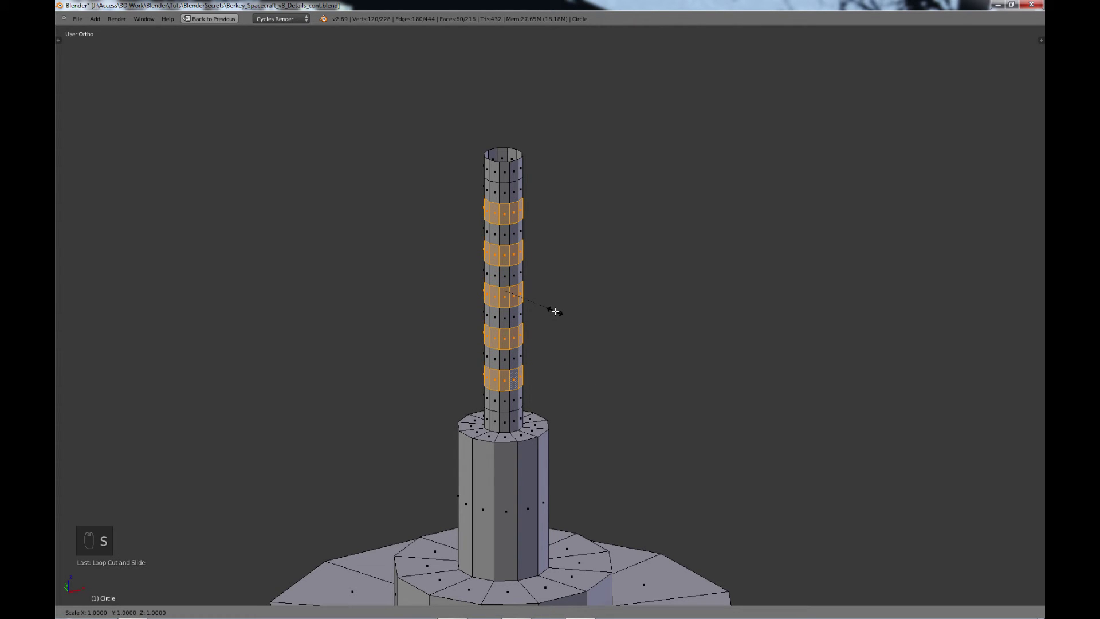
pyautogui.hotkey('shift', 'z')
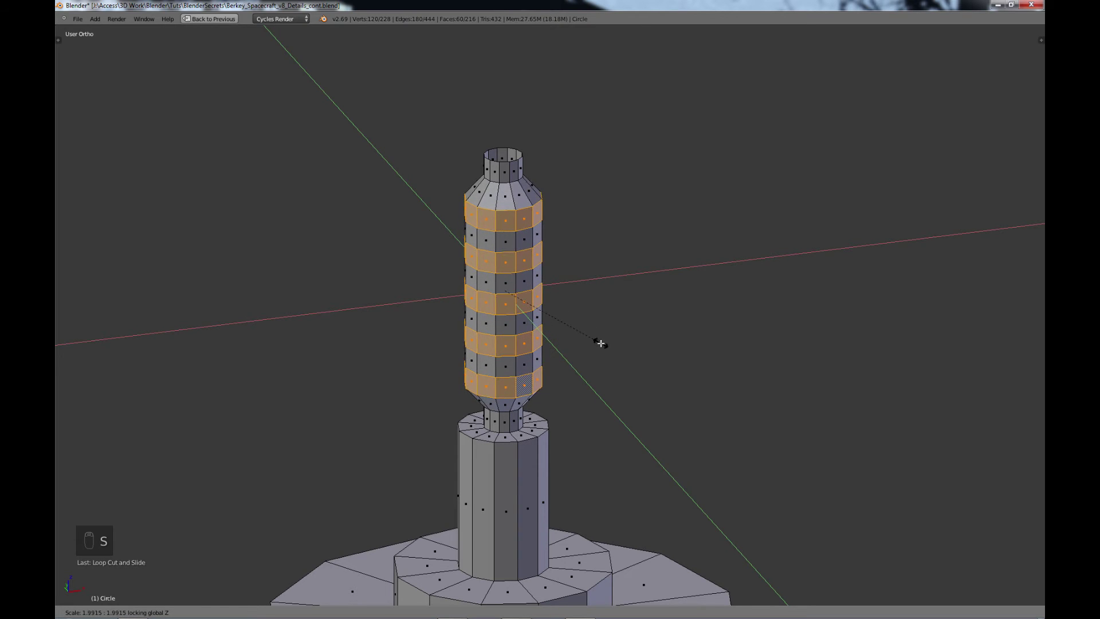
pyautogui.click(586, 326)
pyautogui.press('e')
pyautogui.click(586, 326)
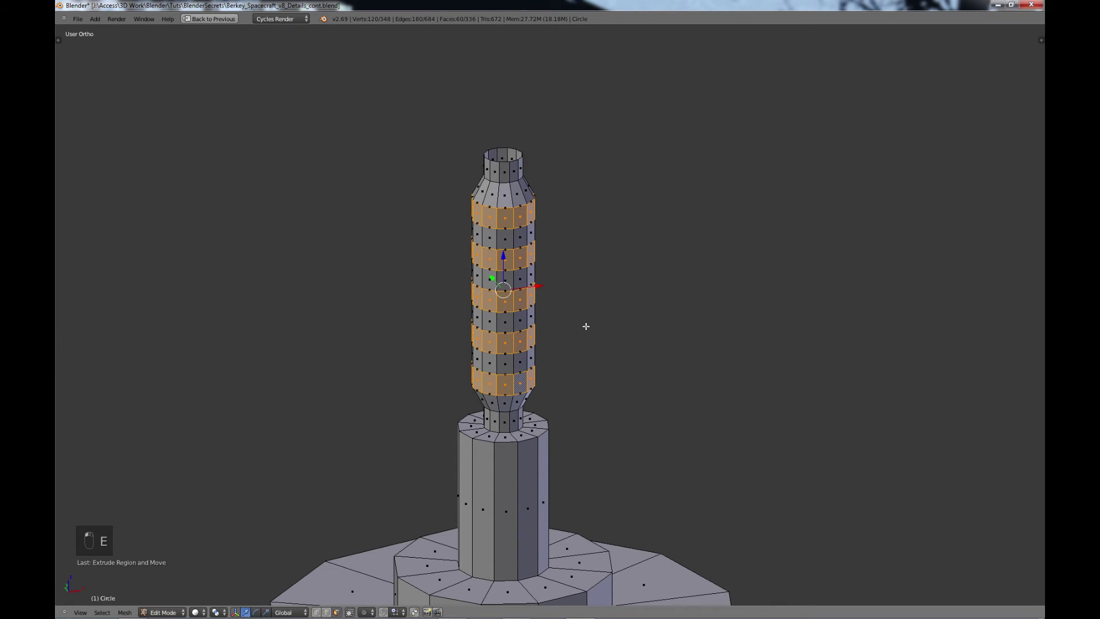
pyautogui.press('s')
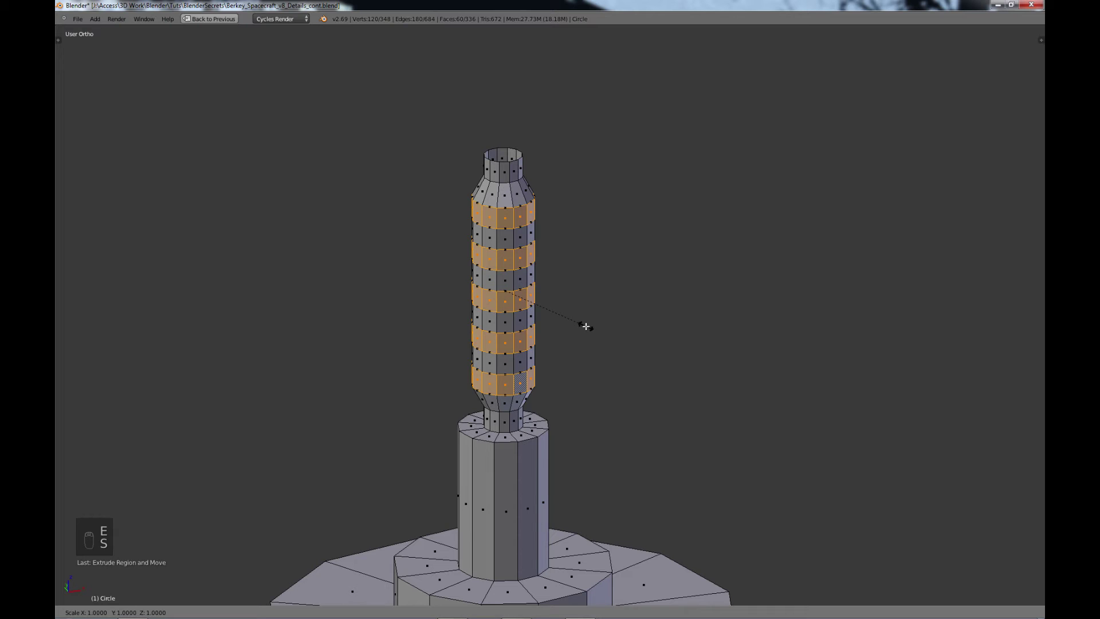
pyautogui.hotkey('shift', 'z')
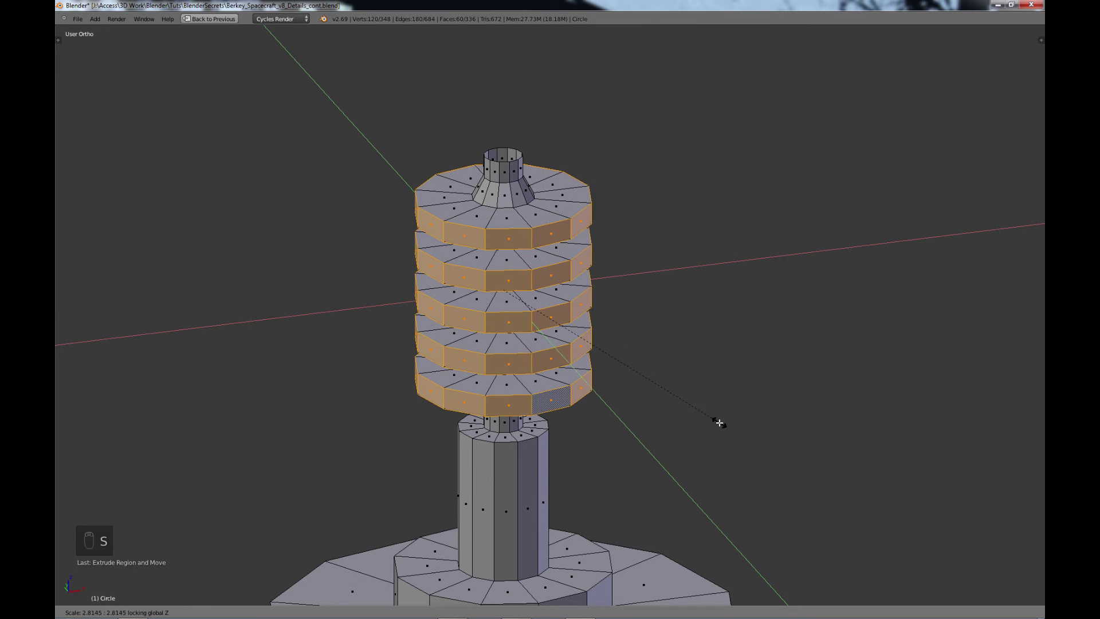
pyautogui.click(825, 501)
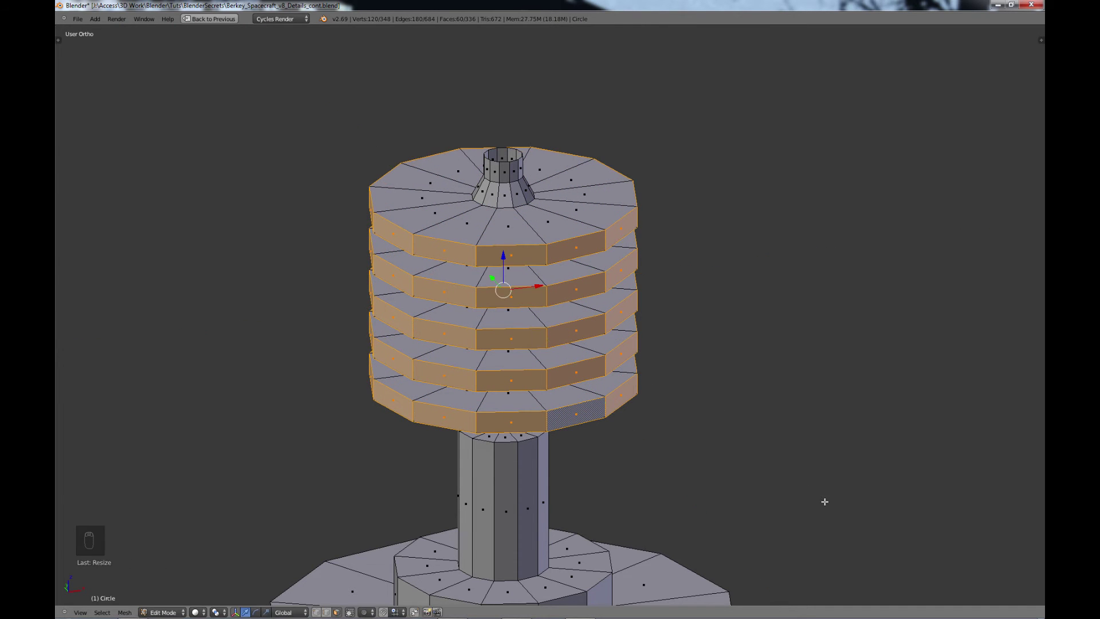
# Step: Scale the five disc rims along Z to about 0.95, deselect everything and leave mesh editing
pyautogui.press('s')
pyautogui.press('z')
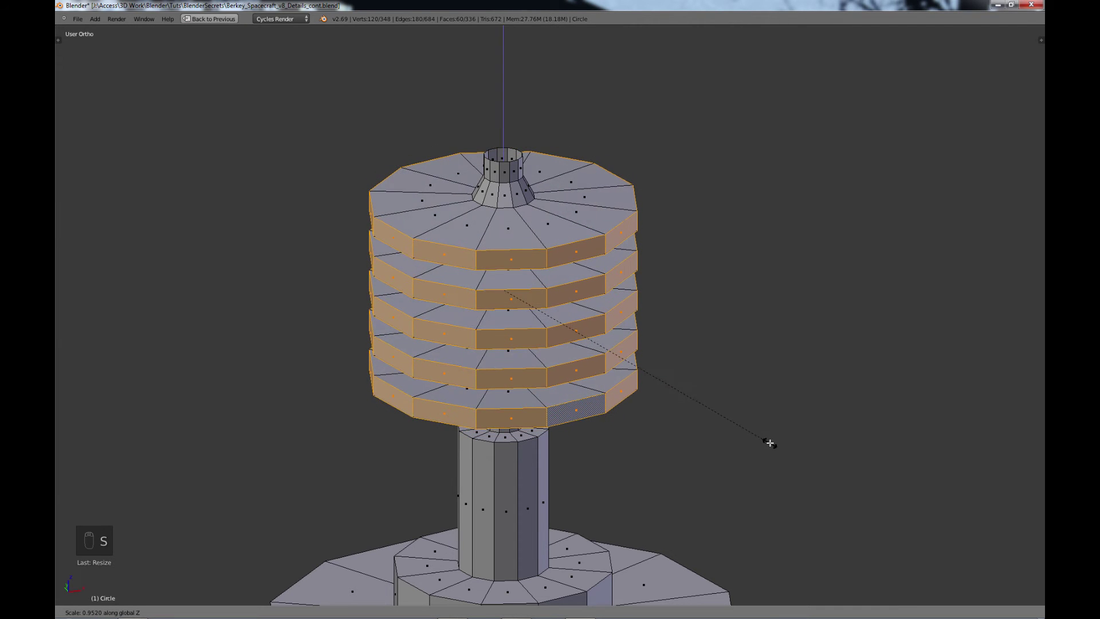
pyautogui.click(771, 441)
pyautogui.scroll(-2, 763, 421)
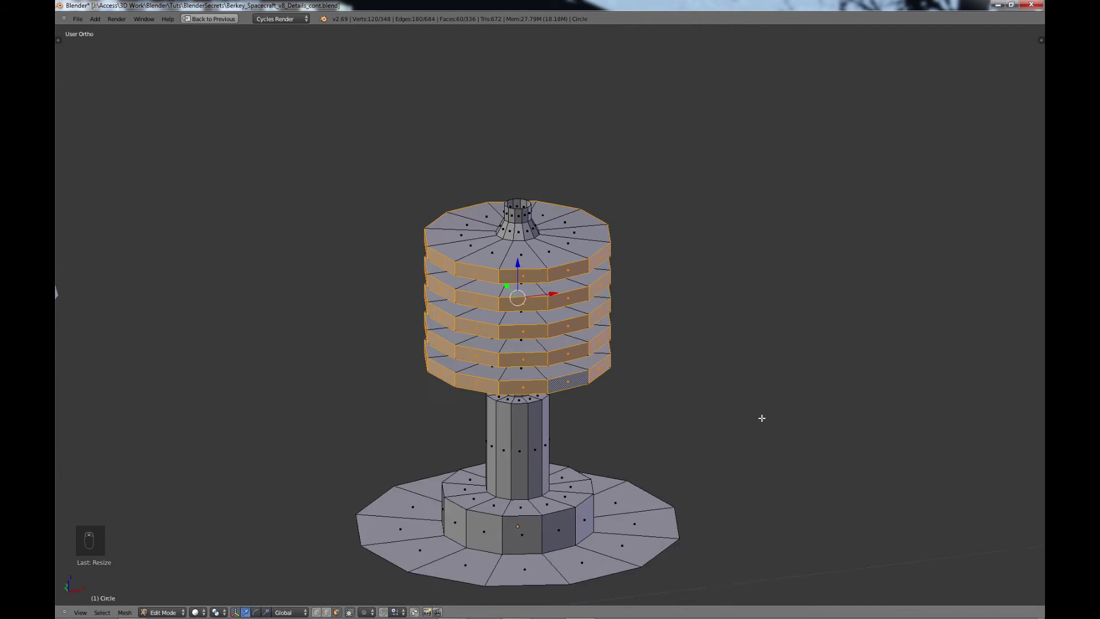
pyautogui.moveTo(656, 467); pyautogui.dragTo(610, 456, button='middle')
pyautogui.scroll(-5, 682, 480)
pyautogui.press('a')
pyautogui.press('Tab')
pyautogui.scroll(-2, 708, 467)
pyautogui.scroll(4, 619, 453)
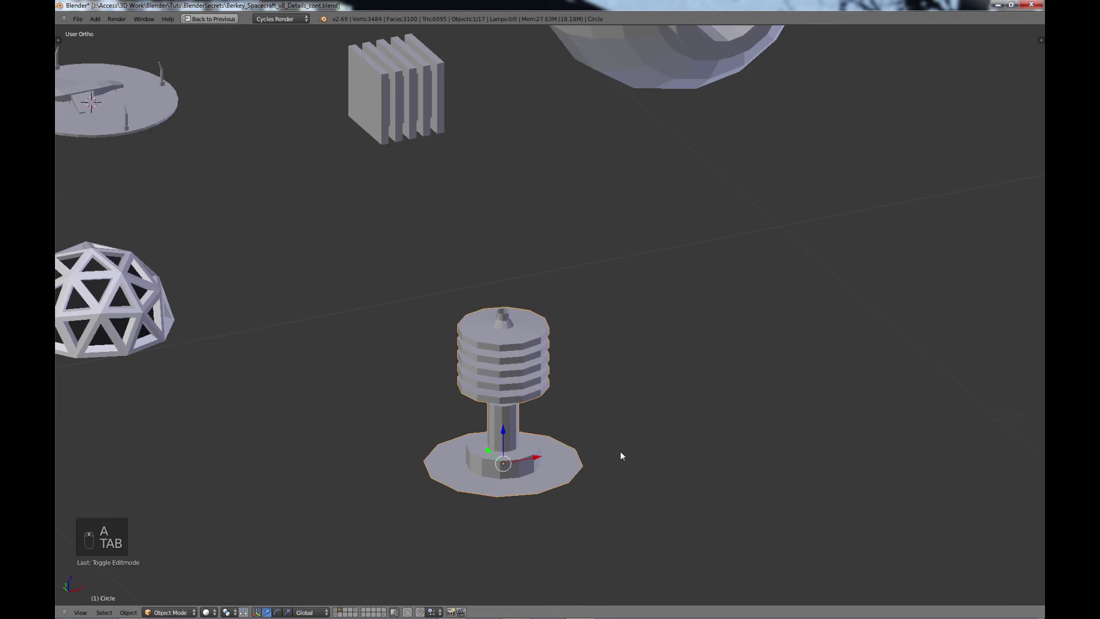
# Step: Extrude the base disc's outer edge loop downward along Z and scale it inward into a bevelled underside
pyautogui.press('Tab')
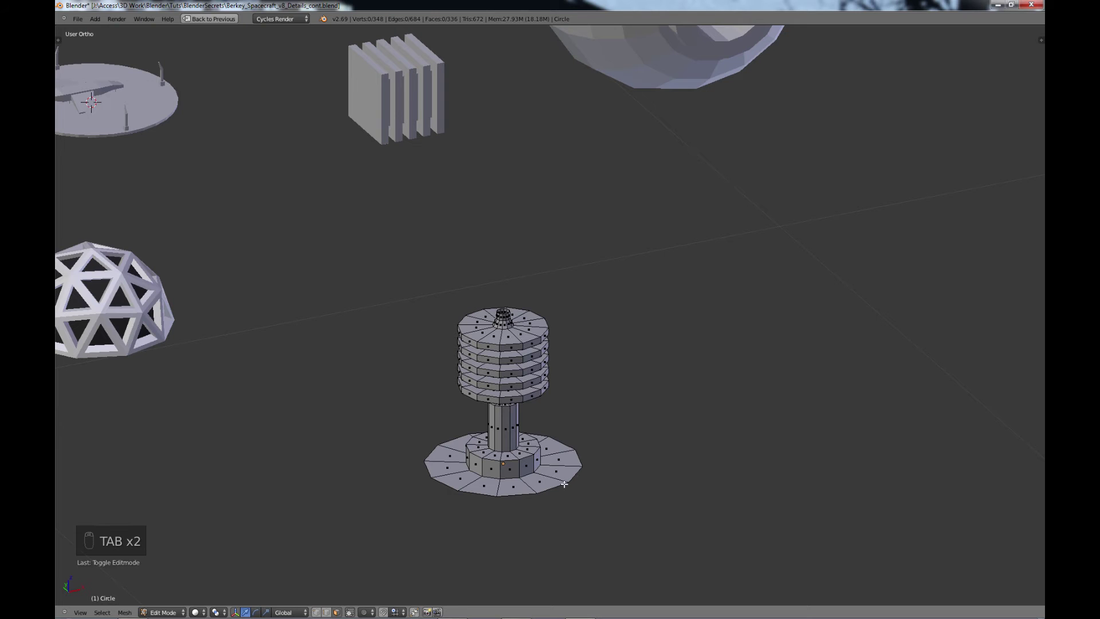
pyautogui.click(324, 612)
pyautogui.keyDown('alt'); pyautogui.rightClick(513, 494); pyautogui.keyUp('alt')
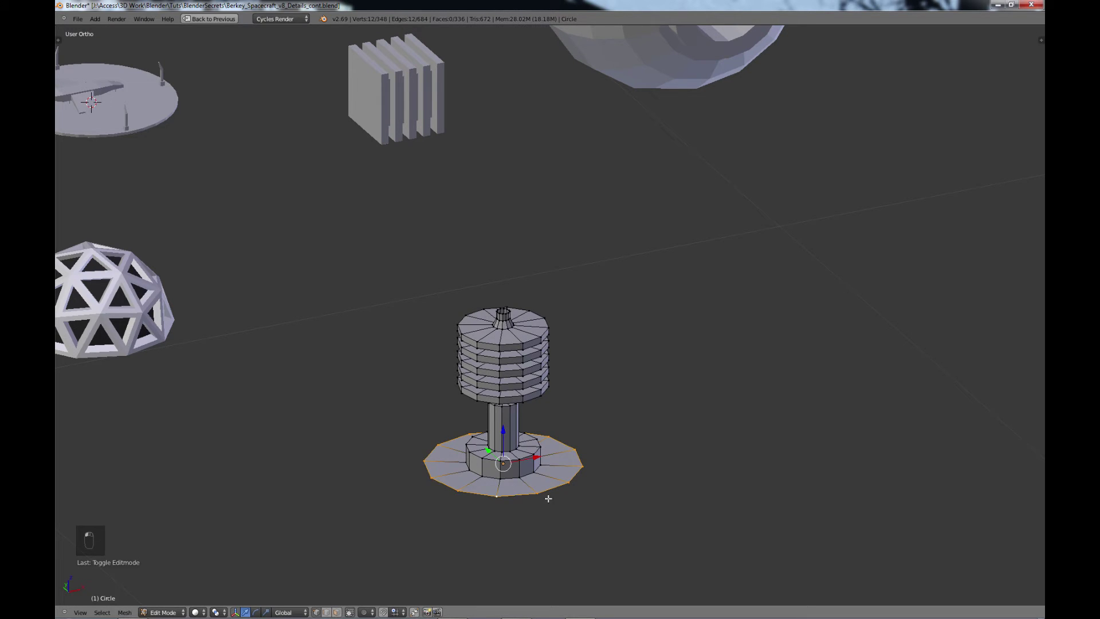
pyautogui.press('e')
pyautogui.rightClick(547, 441)
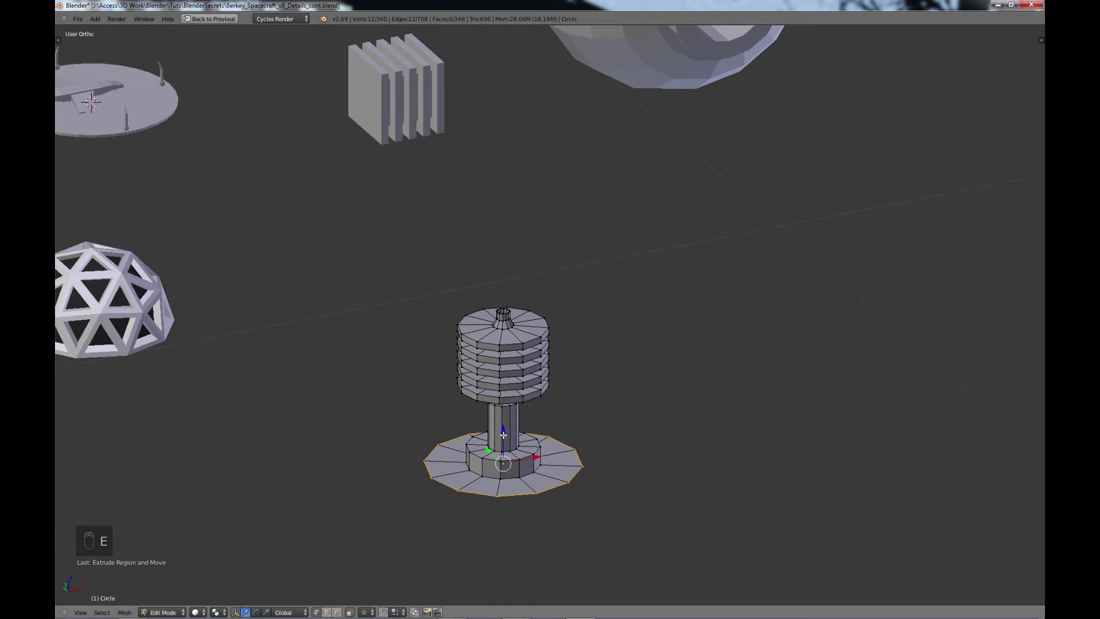
pyautogui.moveTo(503, 435); pyautogui.dragTo(700, 573)
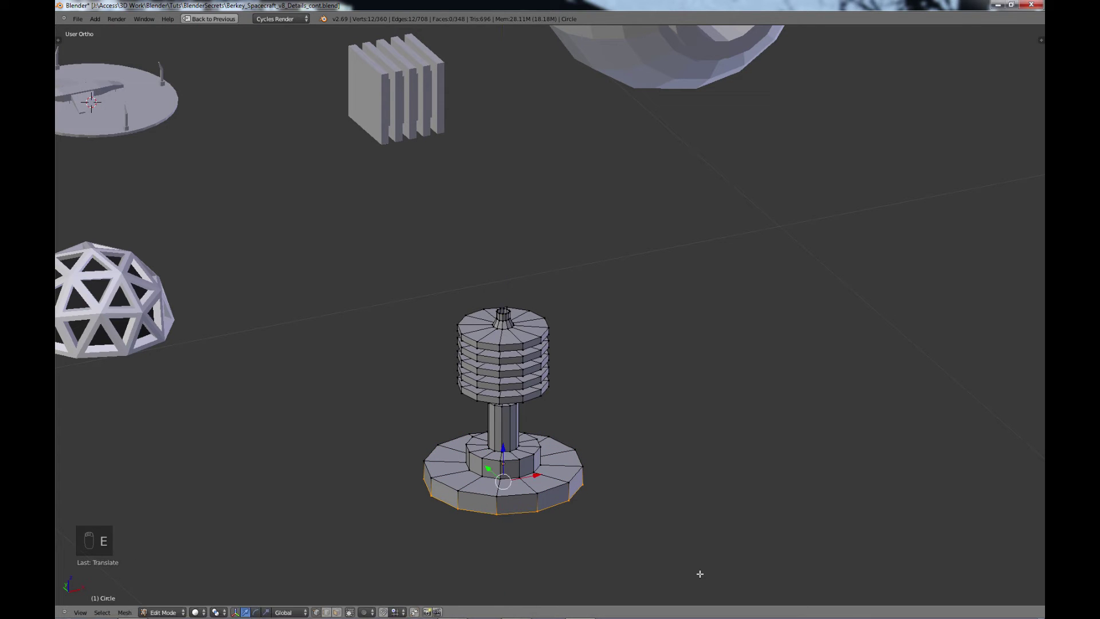
pyautogui.press('s')
pyautogui.click(653, 557)
# Step: Extrude the underside's bottom loop further down along Z and scale it to about 0.40 to form a taper
pyautogui.press('e')
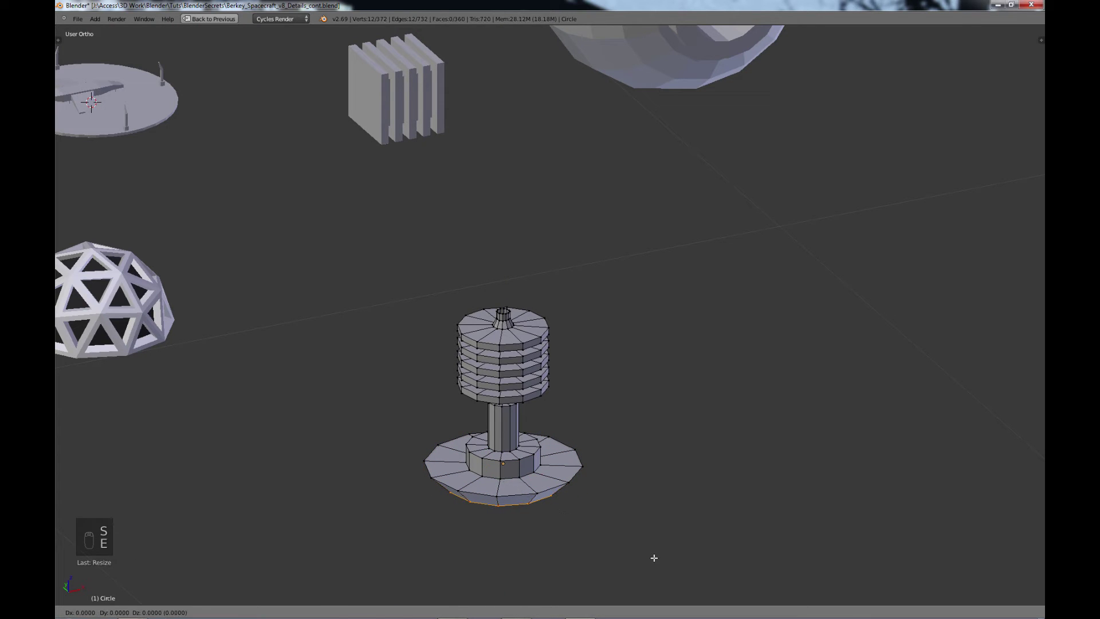
pyautogui.rightClick(653, 557)
pyautogui.moveTo(505, 441); pyautogui.dragTo(504, 477)
pyautogui.keyDown('shift'); pyautogui.moveTo(615, 551); pyautogui.dragTo(624, 365, button='middle'); pyautogui.keyUp('shift')
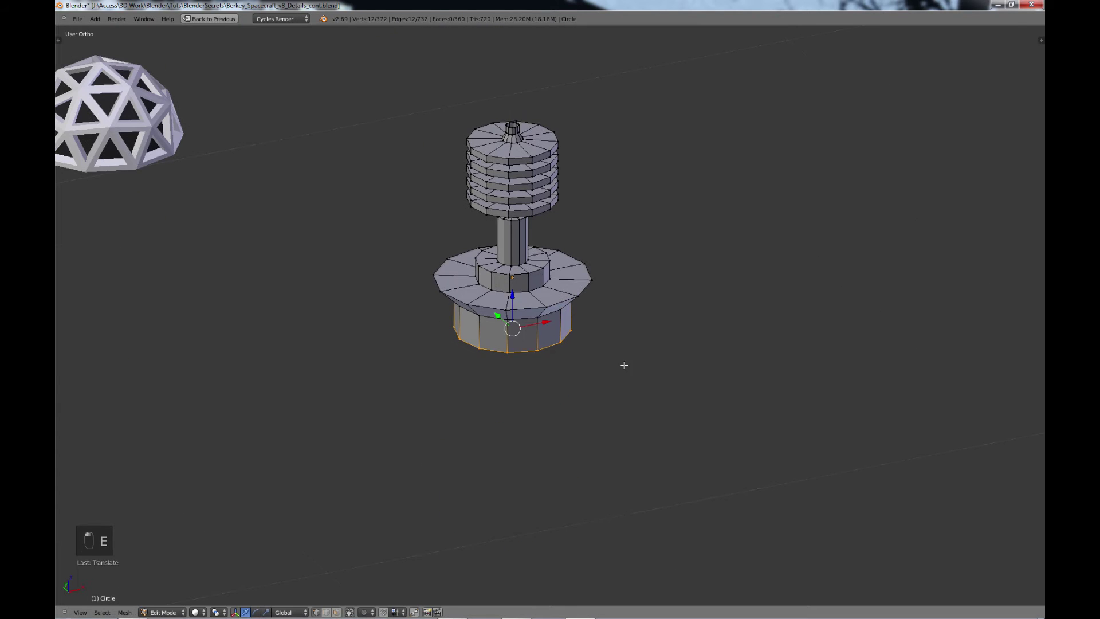
pyautogui.press('s')
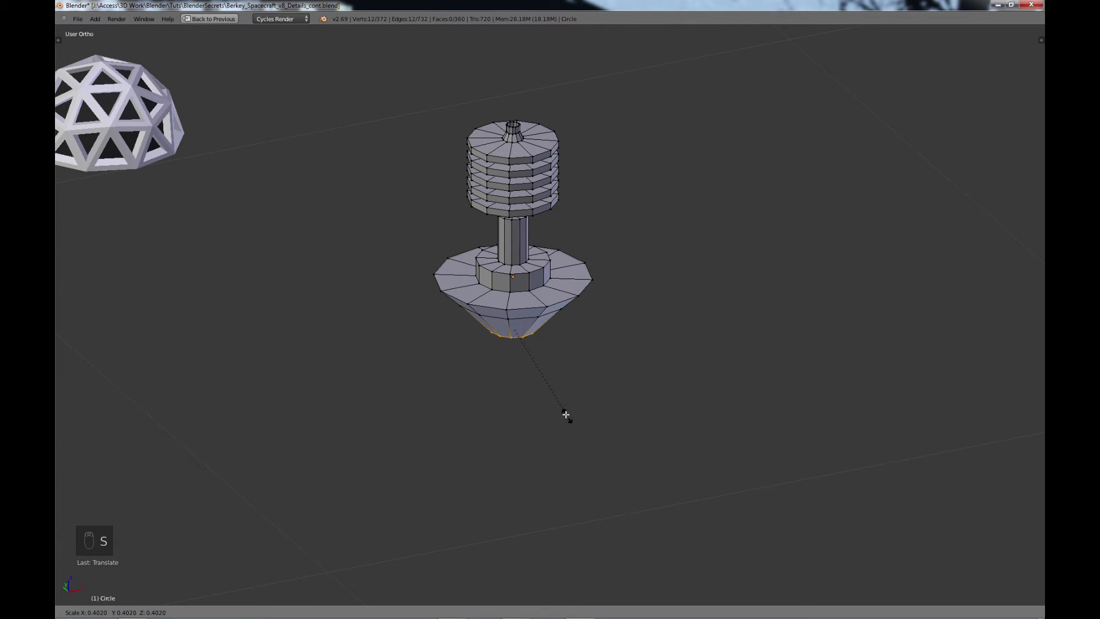
pyautogui.click(566, 415)
# Step: Extrude the taper's bottom loop straight down along Z as a narrow cylindrical stem
pyautogui.press('e')
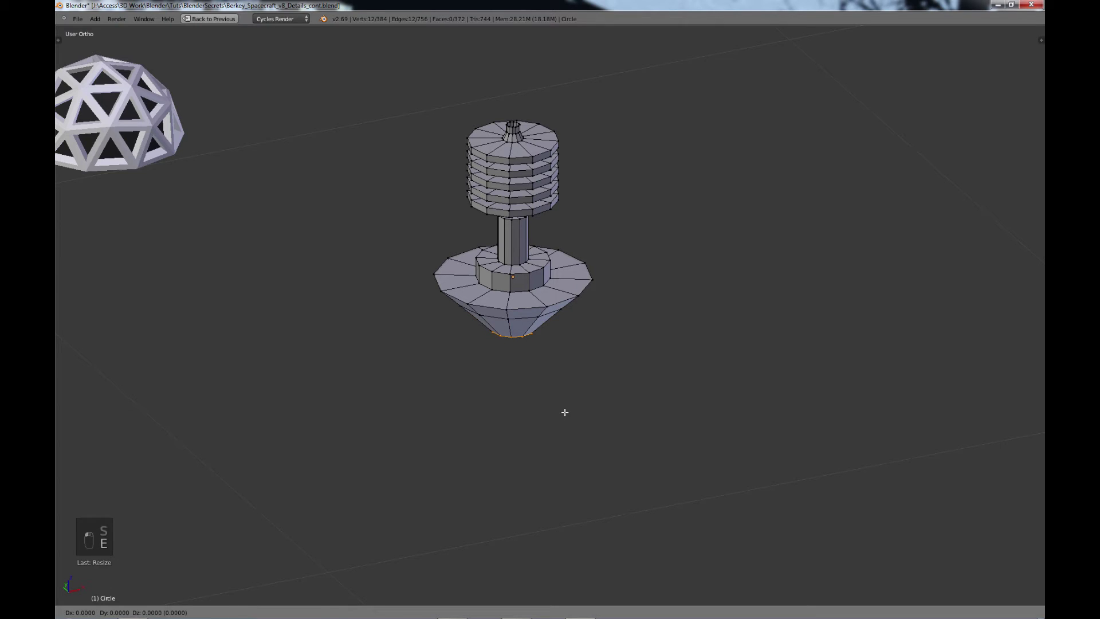
pyautogui.rightClick(565, 413)
pyautogui.moveTo(513, 294); pyautogui.dragTo(517, 340)
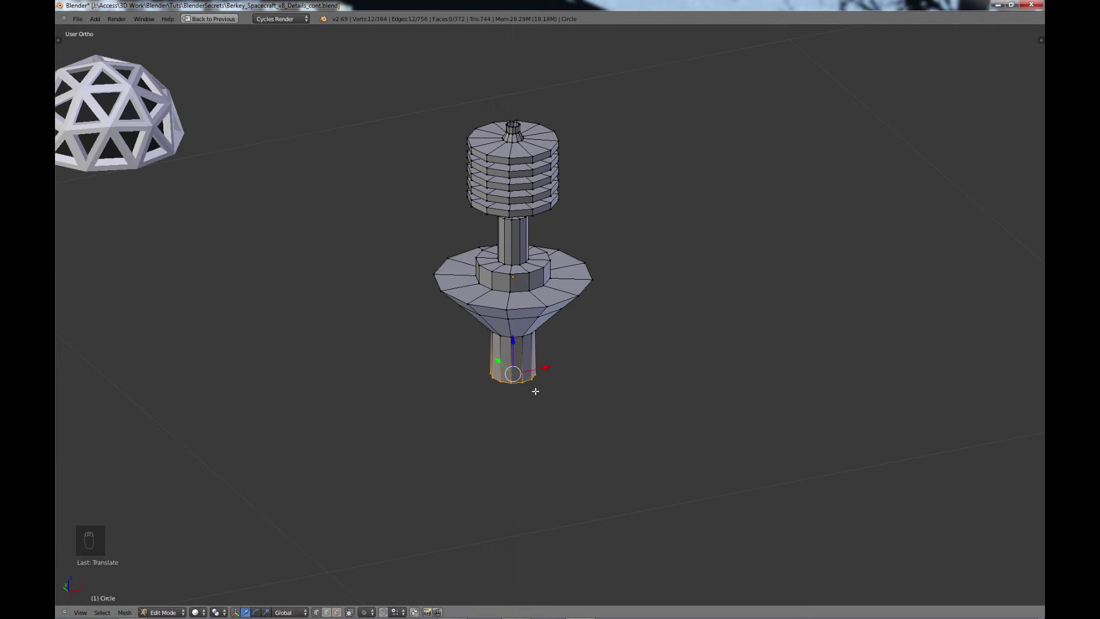
# Step: Extrude the stem's bottom loop in place and scale it outward into a wide foot disc
pyautogui.press('e')
pyautogui.click(534, 376)
pyautogui.keyDown('shift'); pyautogui.moveTo(589, 397); pyautogui.dragTo(607, 442, button='middle'); pyautogui.keyUp('shift')
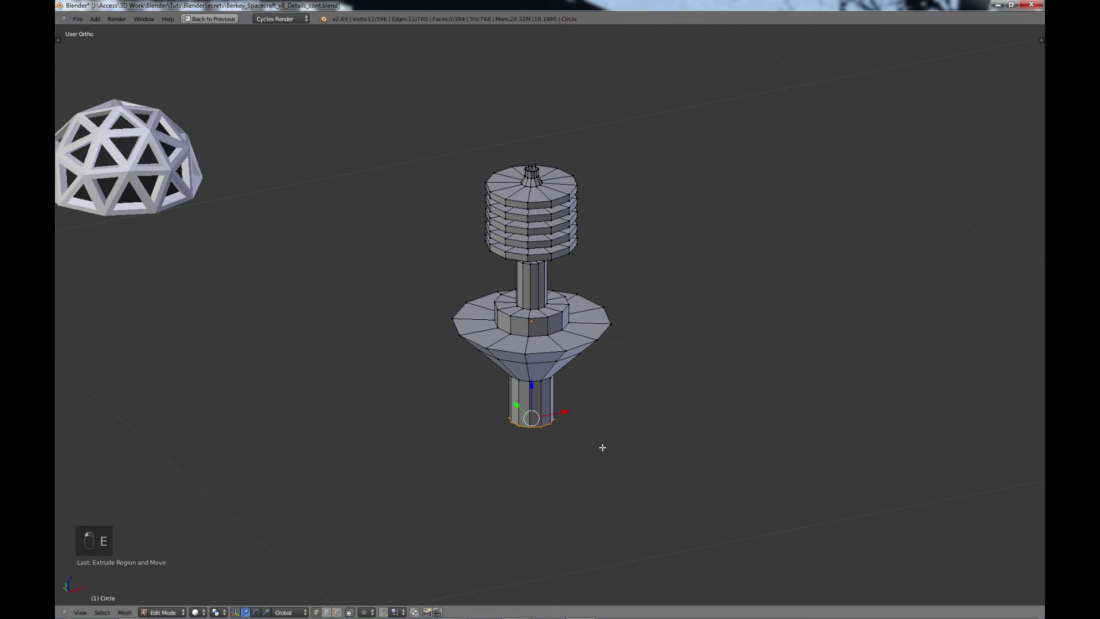
pyautogui.press('s')
pyautogui.click(913, 551)
# Step: Extrude the foot disc's outer edge down about 0.011 along Z to give the disc thickness
pyautogui.press('e')
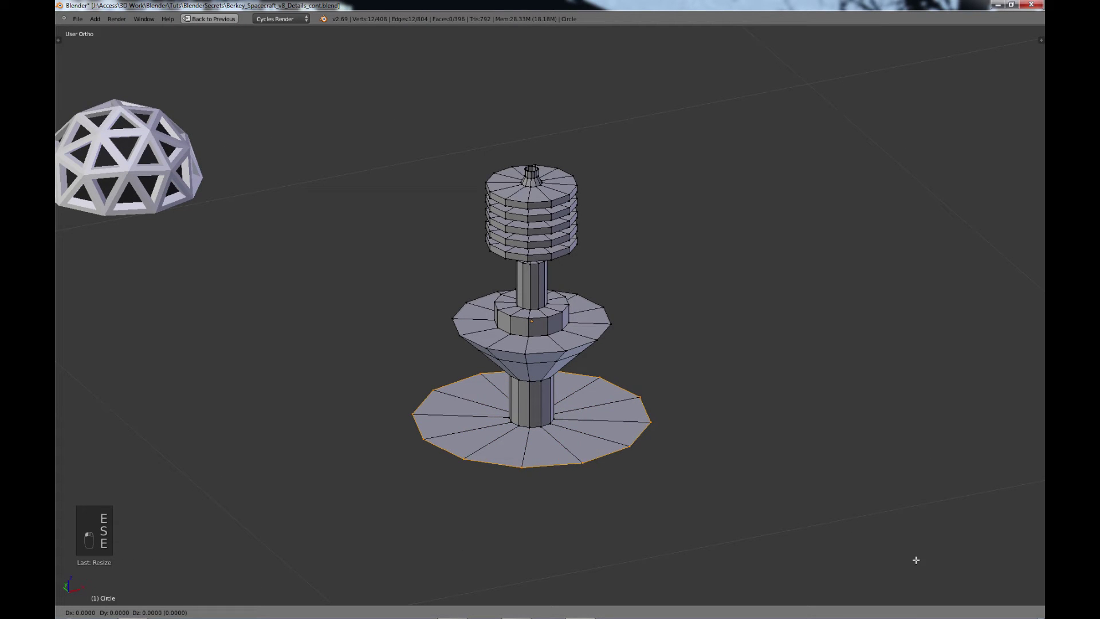
pyautogui.rightClick(915, 568)
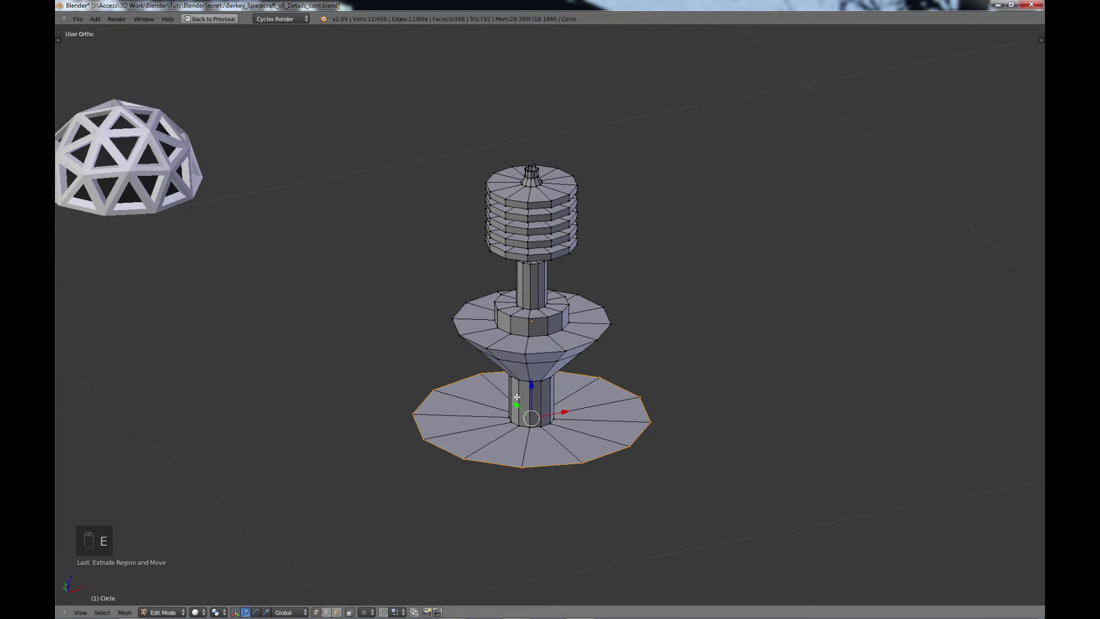
pyautogui.press('g')
pyautogui.press('z')
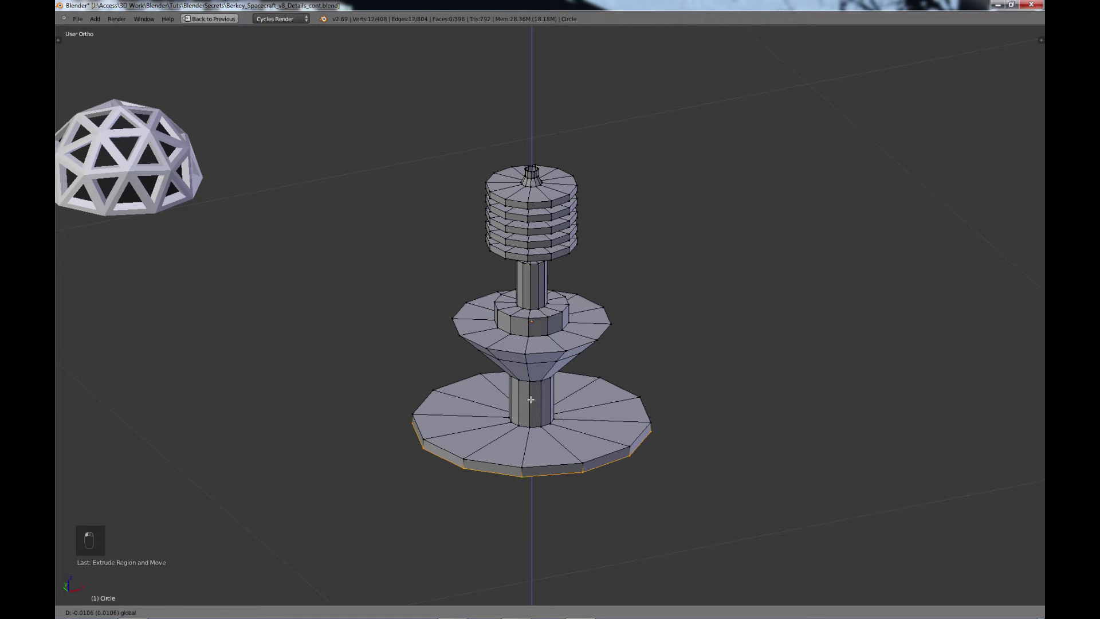
pyautogui.click(531, 401)
pyautogui.moveTo(531, 400); pyautogui.dragTo(591, 437, button='middle')
# Step: Add two horizontal loop cuts around the lower stem without sliding them and scale them closer together along Z
pyautogui.hotkey('ctrl', 'r')
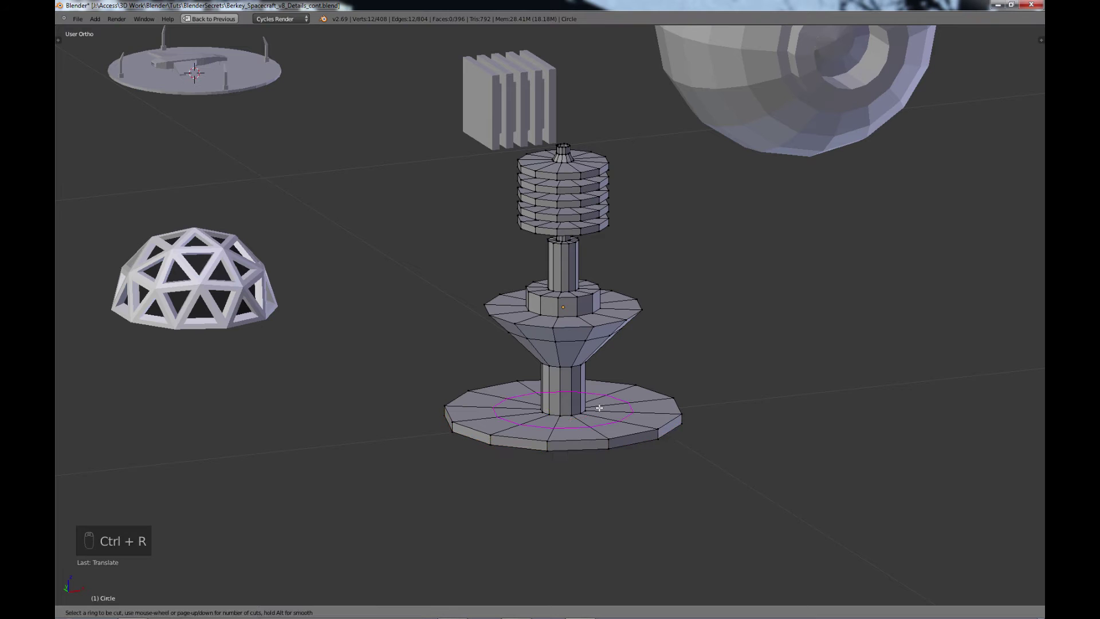
pyautogui.click(579, 386)
pyautogui.rightClick(579, 386)
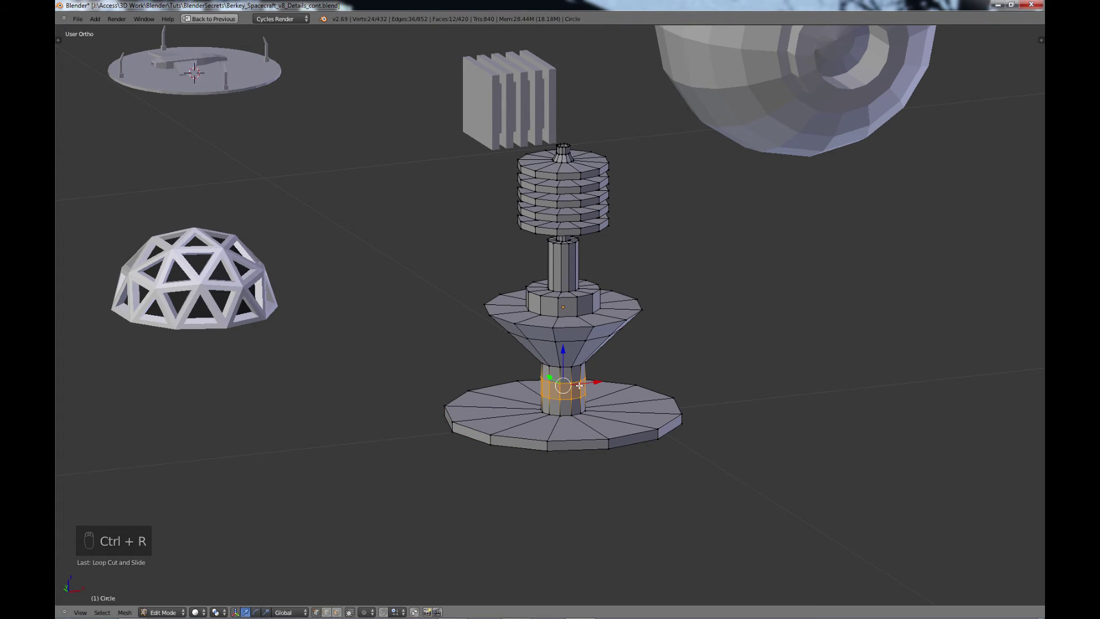
pyautogui.press('s')
pyautogui.press('z')
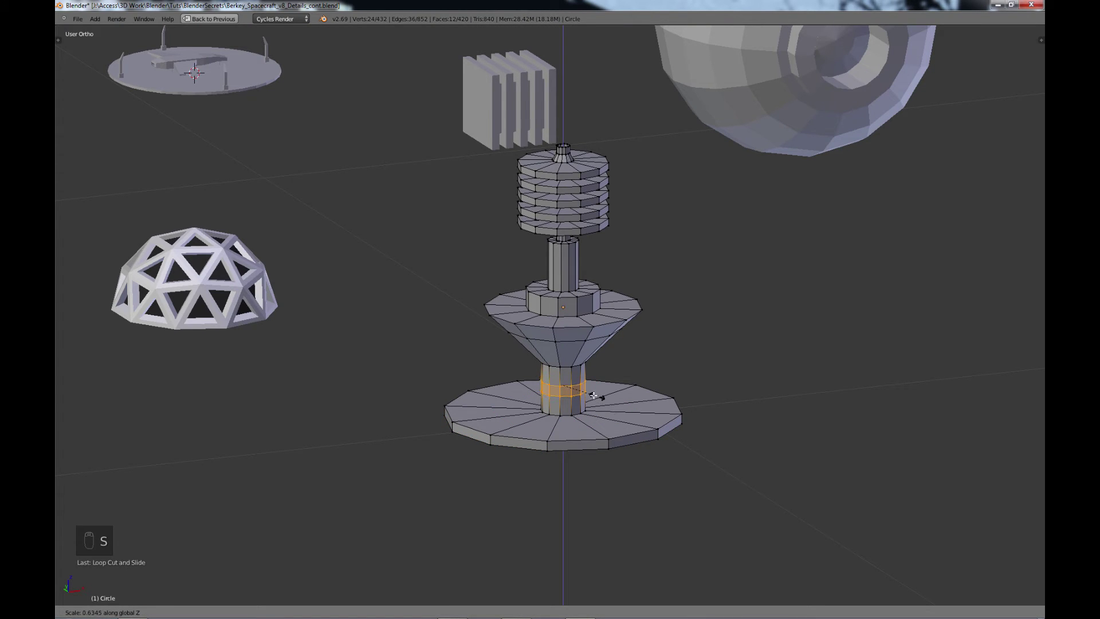
pyautogui.click(581, 389)
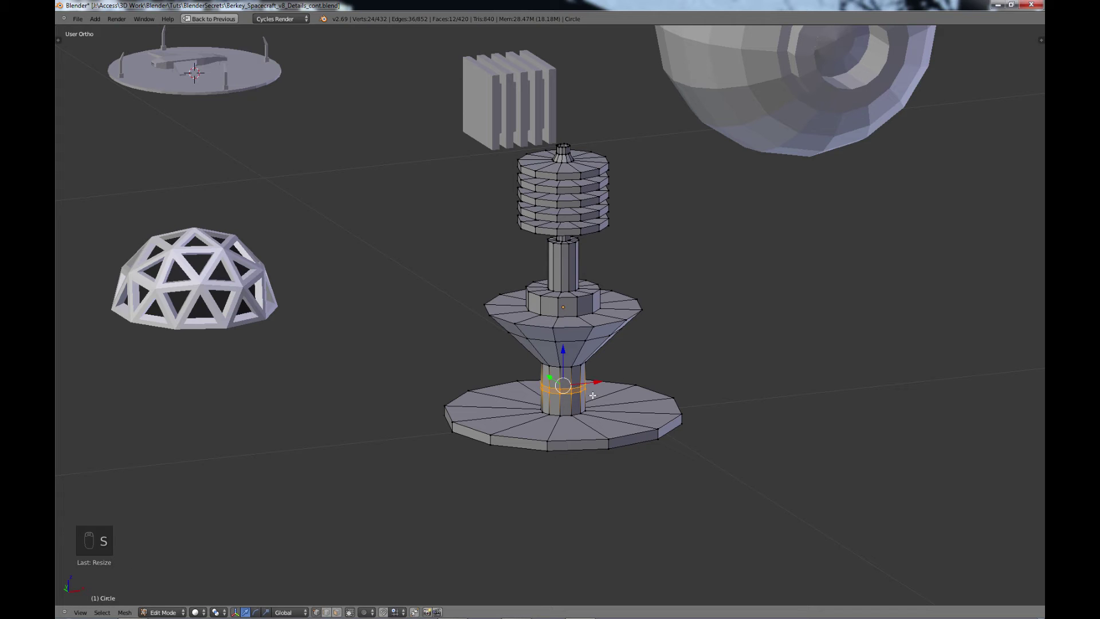
# Step: Extrude the narrow band on the lower stem outward by scaling it into a collar, then leave mesh editing
pyautogui.press('e')
pyautogui.rightClick(596, 396)
pyautogui.press('s')
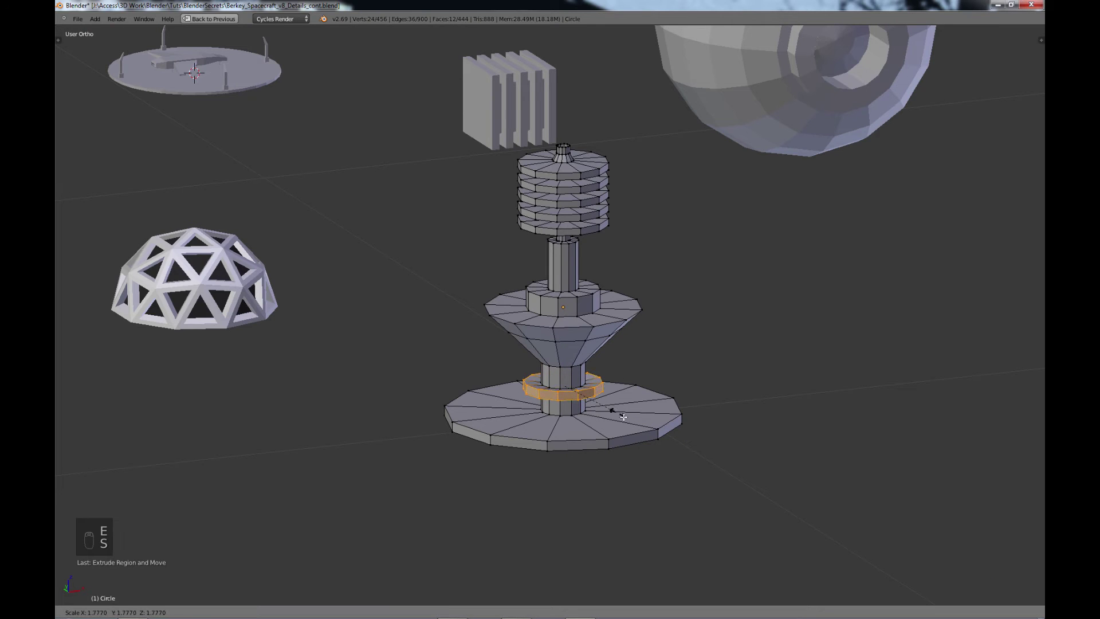
pyautogui.click(622, 419)
pyautogui.press('a')
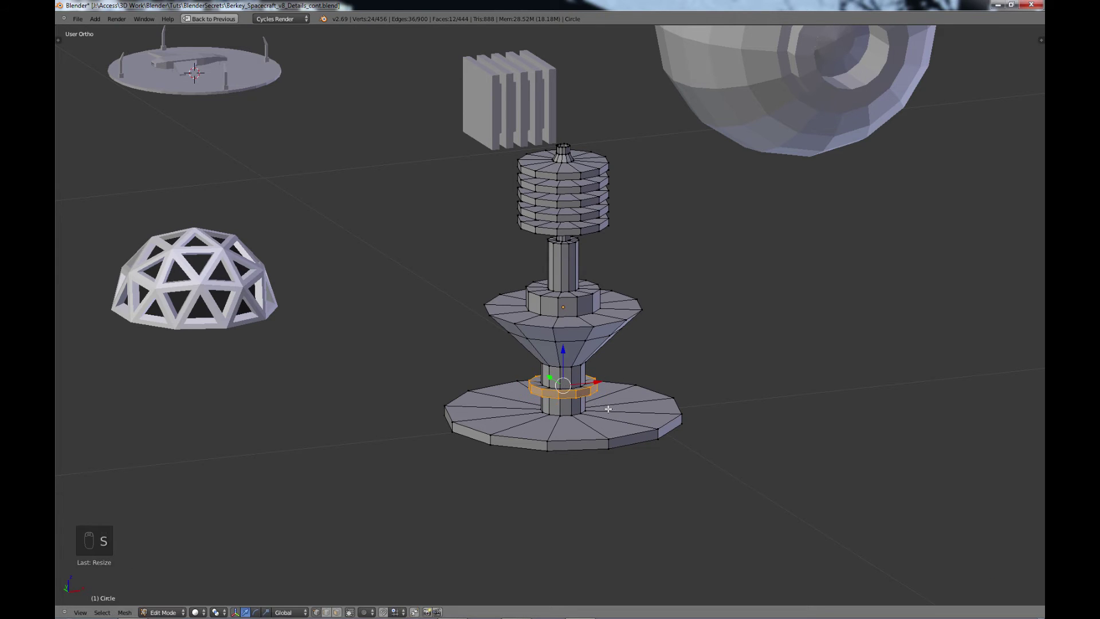
pyautogui.press('Tab')
# Step: Scale the whole ribbed antenna object down to about 0.51
pyautogui.scroll(-1, 618, 403)
pyautogui.scroll(-4, 618, 398)
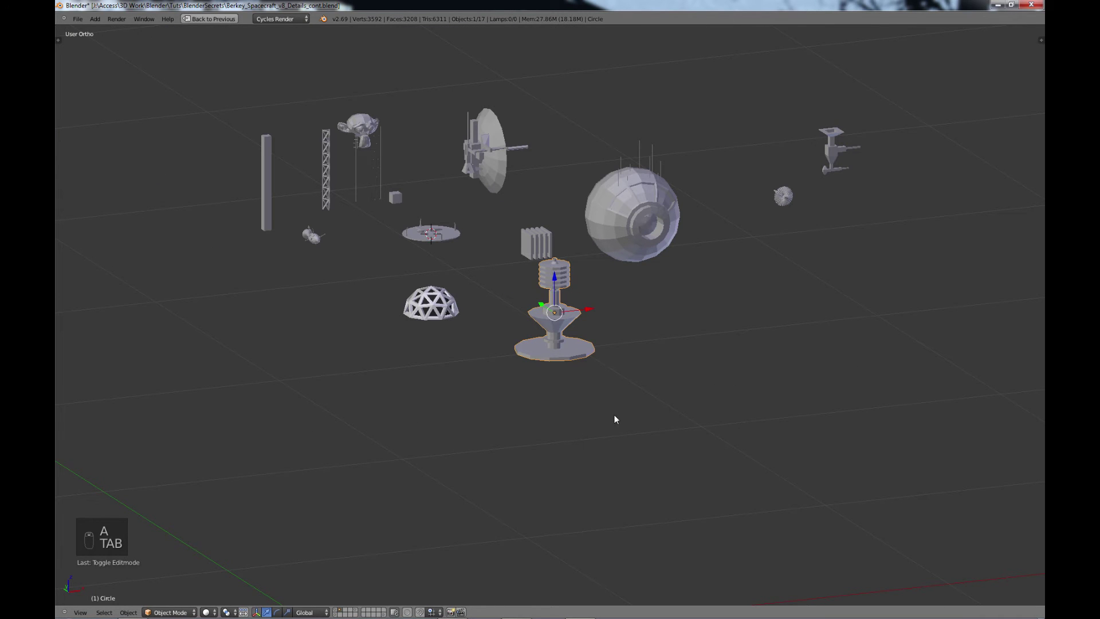
pyautogui.press('s')
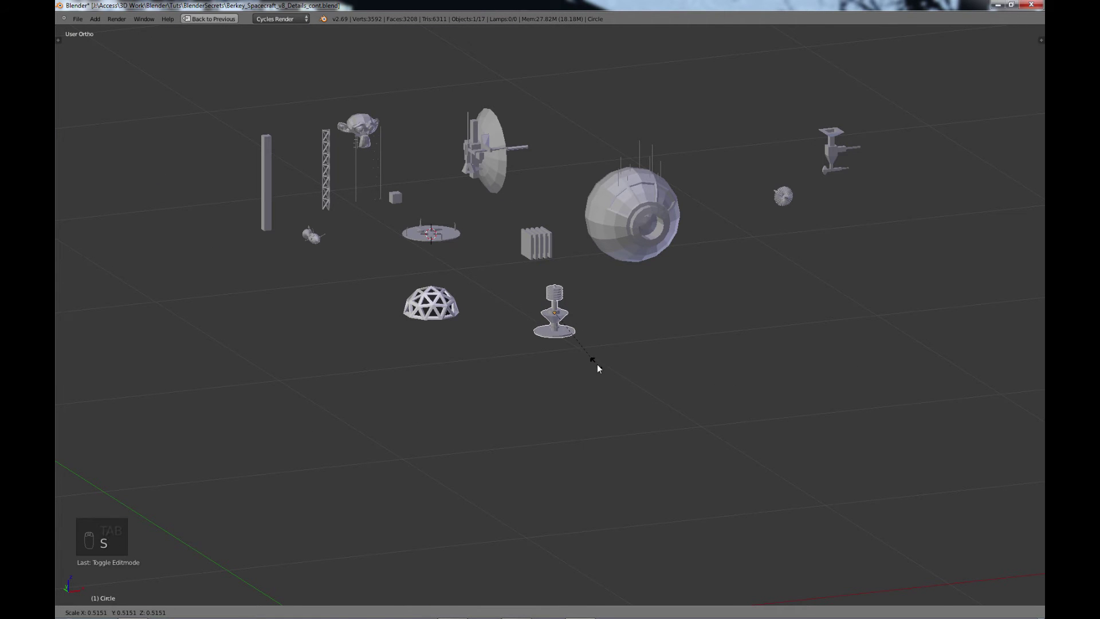
pyautogui.click(596, 363)
# Step: Scale the ladder up to about 1.55, move it into the open space between the monkey head and satellite dish, and deselect it
pyautogui.scroll(2, 318, 294)
pyautogui.keyDown('shift'); pyautogui.moveTo(319, 295); pyautogui.dragTo(435, 384, button='middle'); pyautogui.keyUp('shift')
pyautogui.rightClick(346, 286)
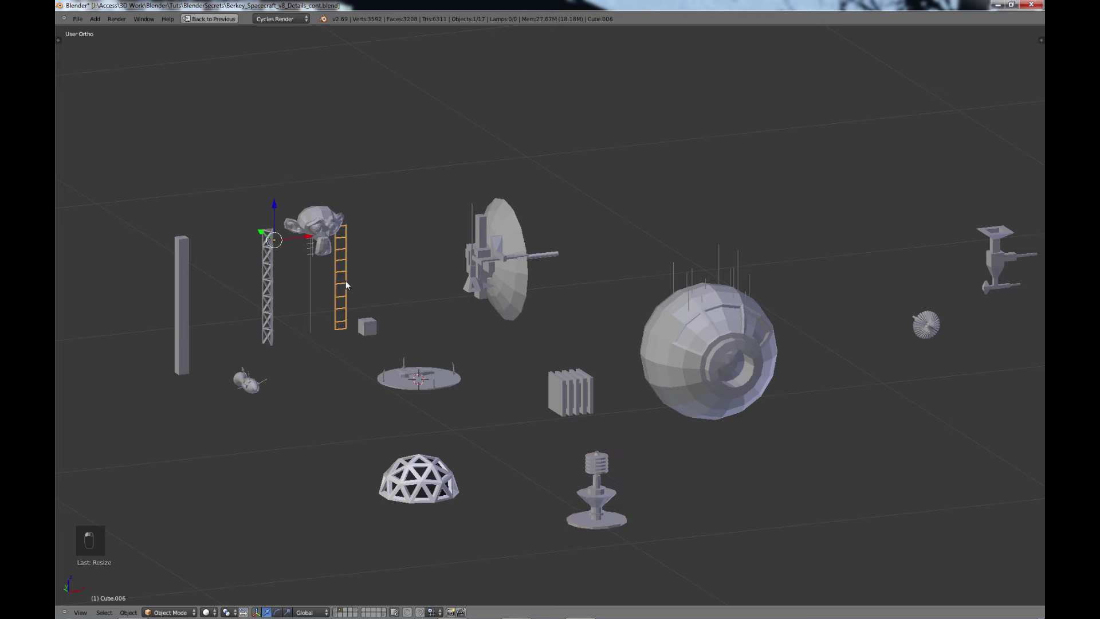
pyautogui.press('s')
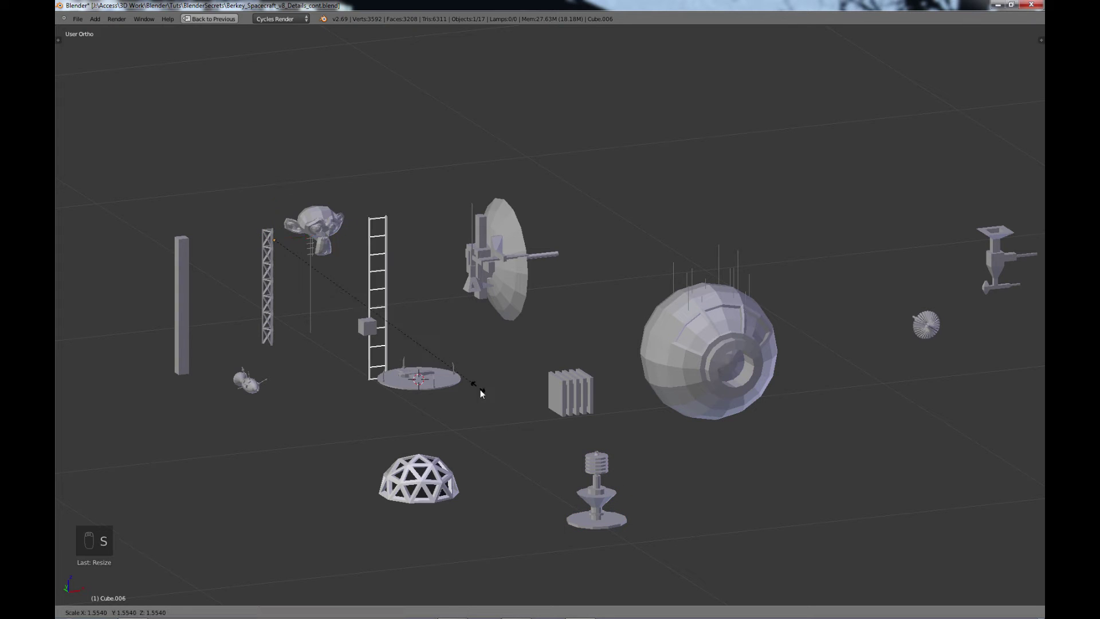
pyautogui.click(485, 393)
pyautogui.press('g')
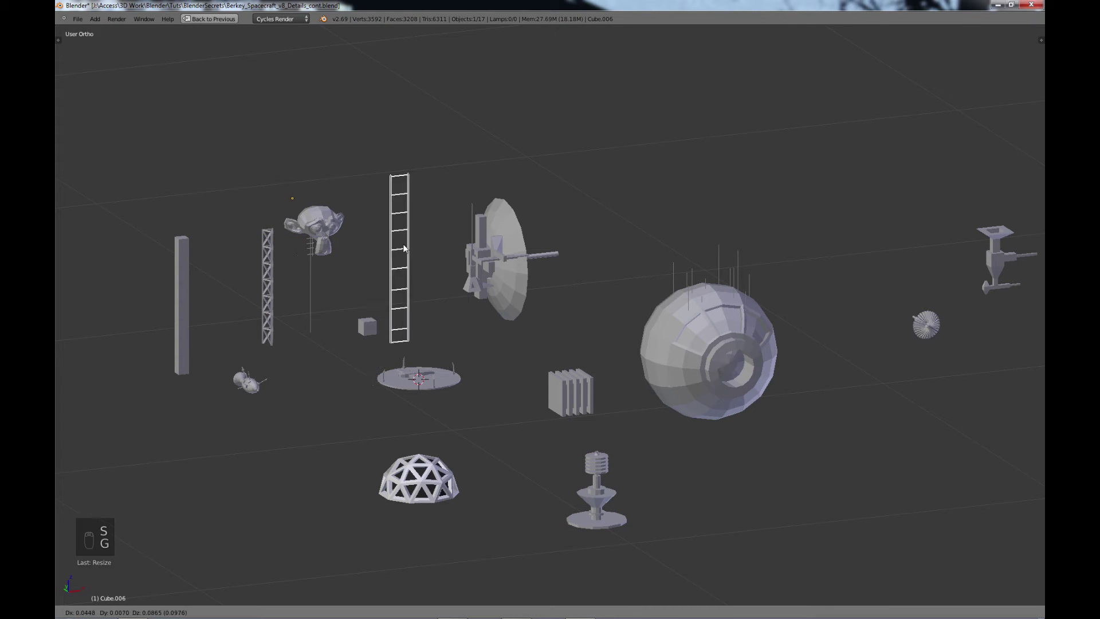
pyautogui.click(413, 265)
pyautogui.moveTo(440, 333); pyautogui.dragTo(564, 349, button='middle')
pyautogui.press('a')
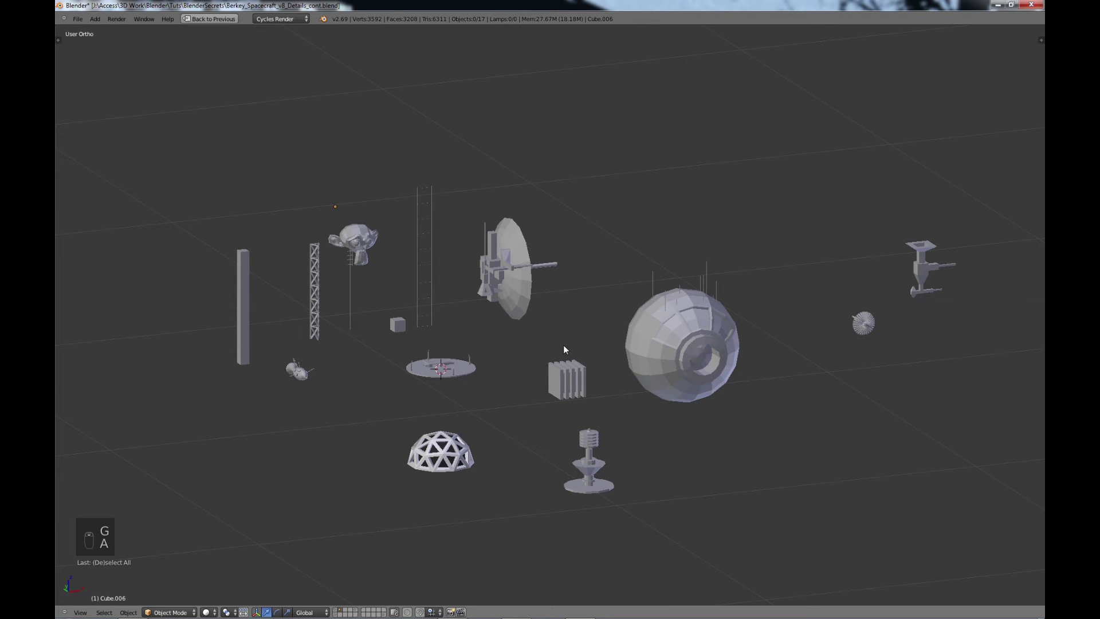
# Step: Duplicate the small cube and move the copy along X into the open space between the round platform and the satellite dish
pyautogui.moveTo(459, 293)
pyautogui.mouseDown(button='middle')
pyautogui.moveTo(444, 297)
pyautogui.moveTo(439, 284)
pyautogui.mouseUp(button='middle')
pyautogui.moveTo(473, 247); pyautogui.dragTo(417, 245)
pyautogui.press('a')
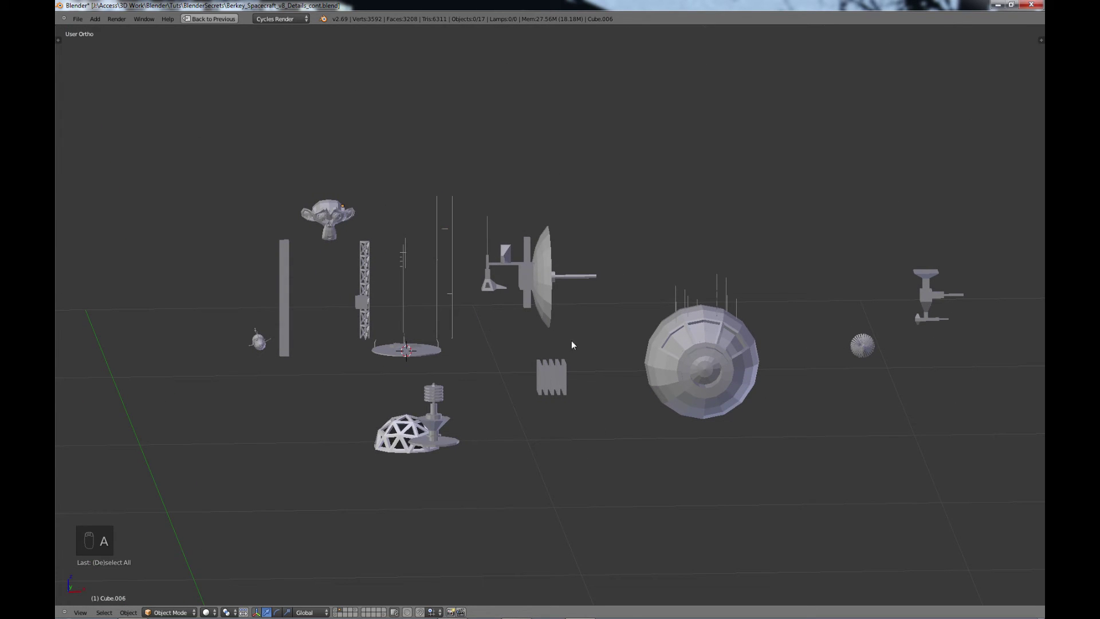
pyautogui.scroll(-2, 466, 377)
pyautogui.moveTo(467, 377); pyautogui.dragTo(397, 288, button='middle')
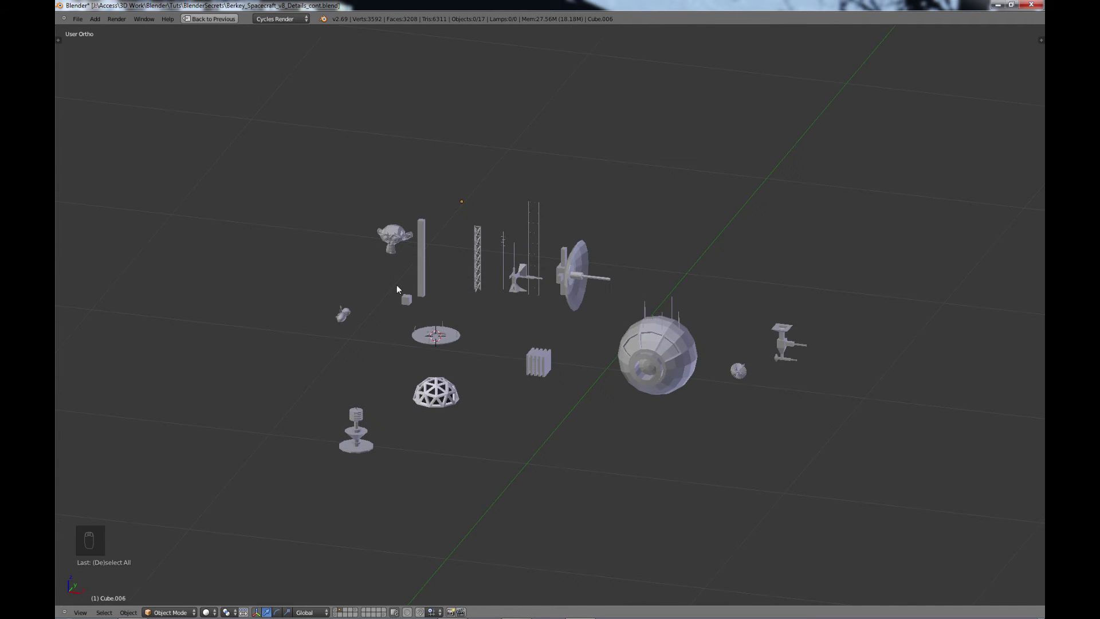
pyautogui.scroll(5, 421, 334)
pyautogui.hotkey('shift', 'd')
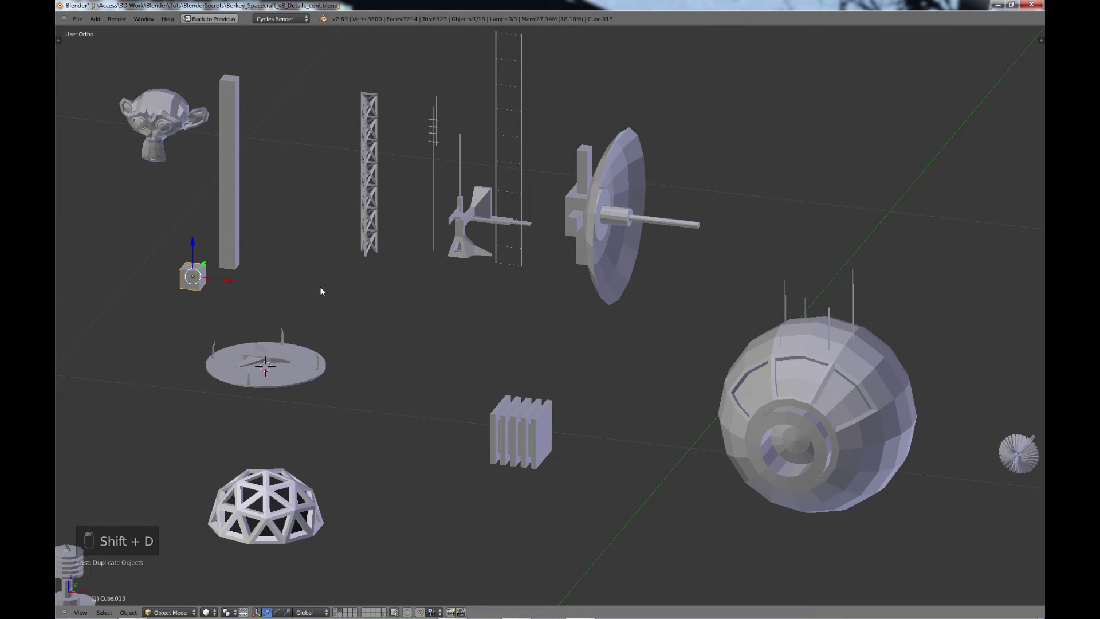
pyautogui.press('x')
pyautogui.click(464, 368)
pyautogui.scroll(3, 464, 367)
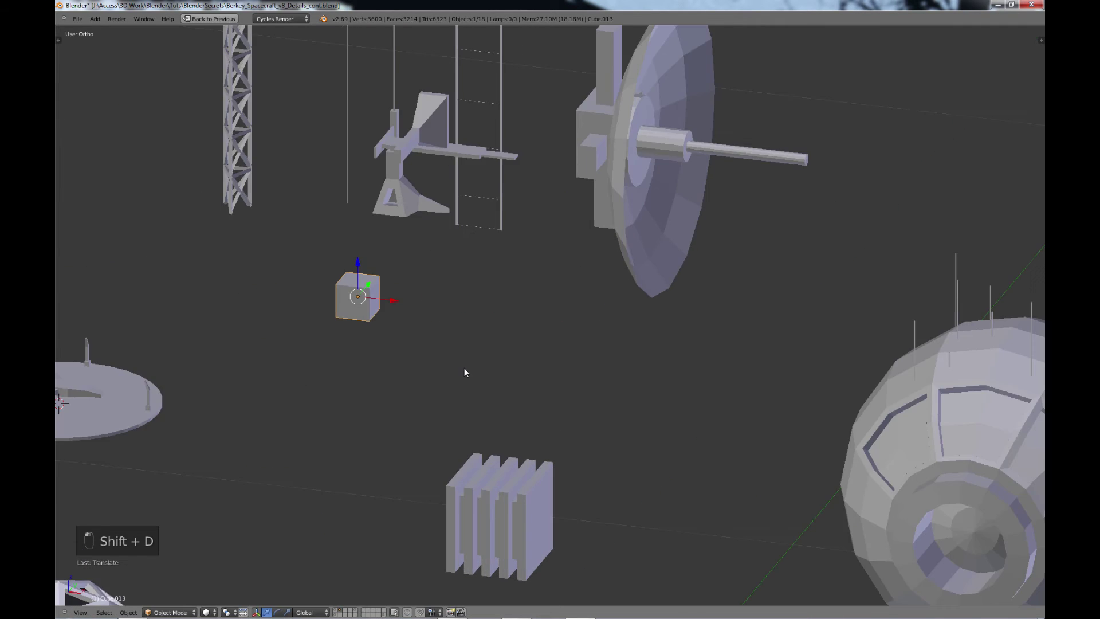
# Step: Lower the duplicated cube straight down along Z and start editing its mesh
pyautogui.keyDown('shift'); pyautogui.moveTo(402, 310); pyautogui.dragTo(565, 374, button='middle'); pyautogui.keyUp('shift')
pyautogui.moveTo(526, 333); pyautogui.dragTo(526, 380)
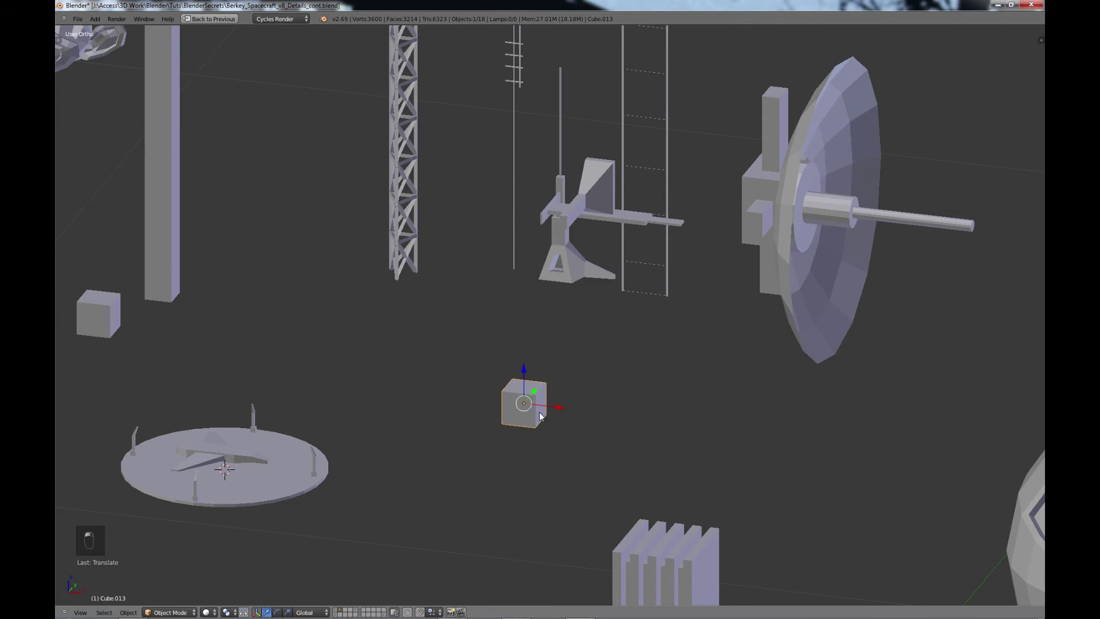
pyautogui.press('Tab')
pyautogui.scroll(3, 555, 455)
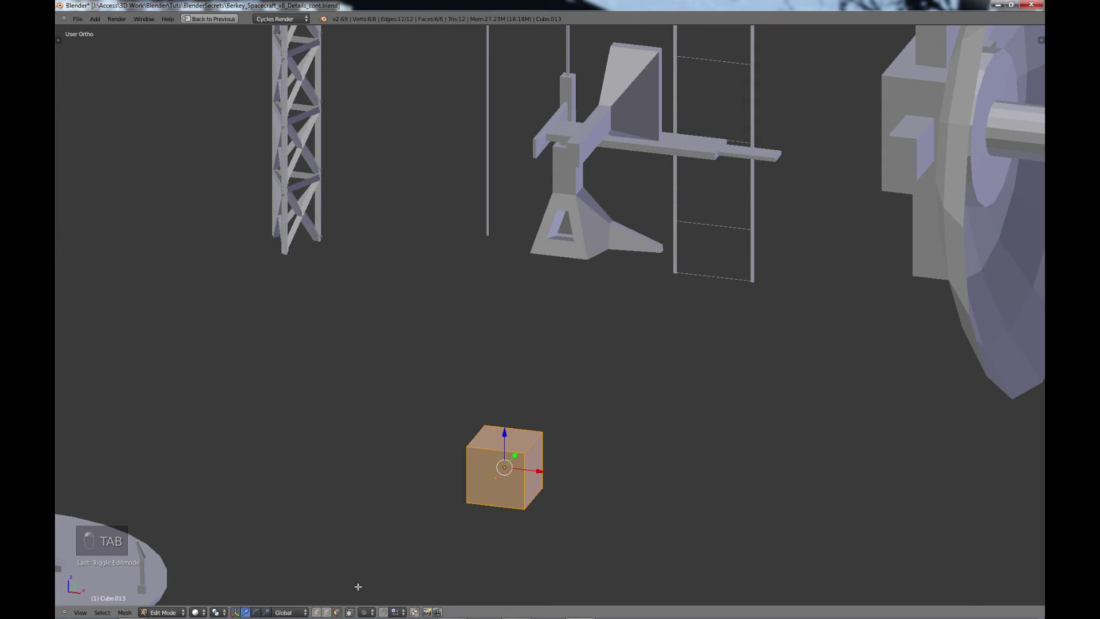
# Step: Extrude the cube's front face in place, scale it down to a small square and move it towards the lower corner
pyautogui.rightClick(502, 477)
pyautogui.press('e')
pyautogui.press('s')
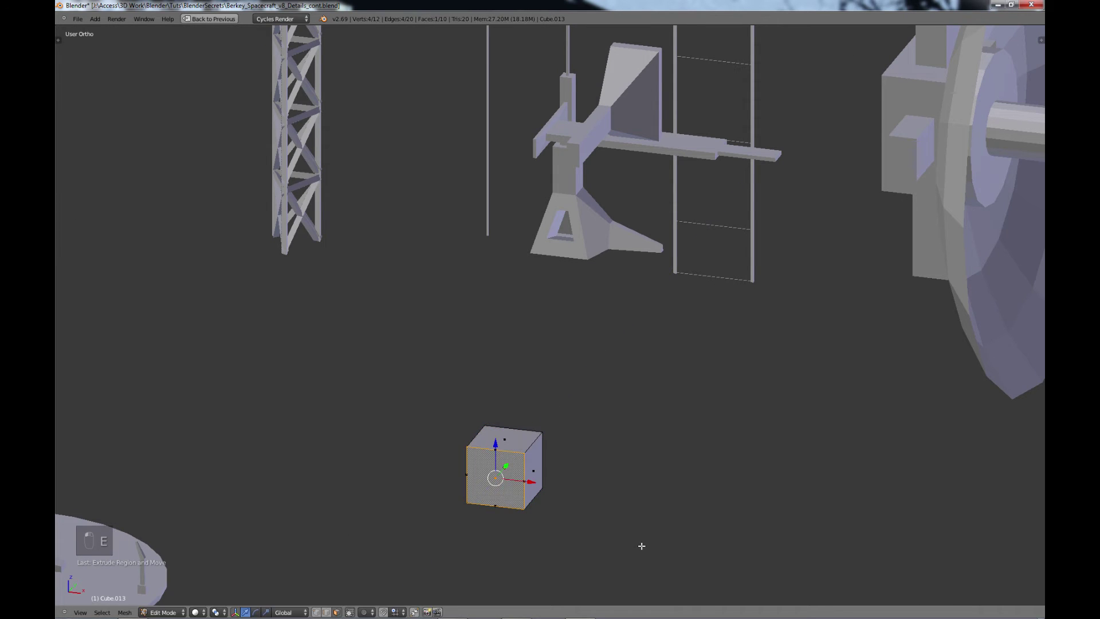
pyautogui.click(539, 507)
pyautogui.press('g')
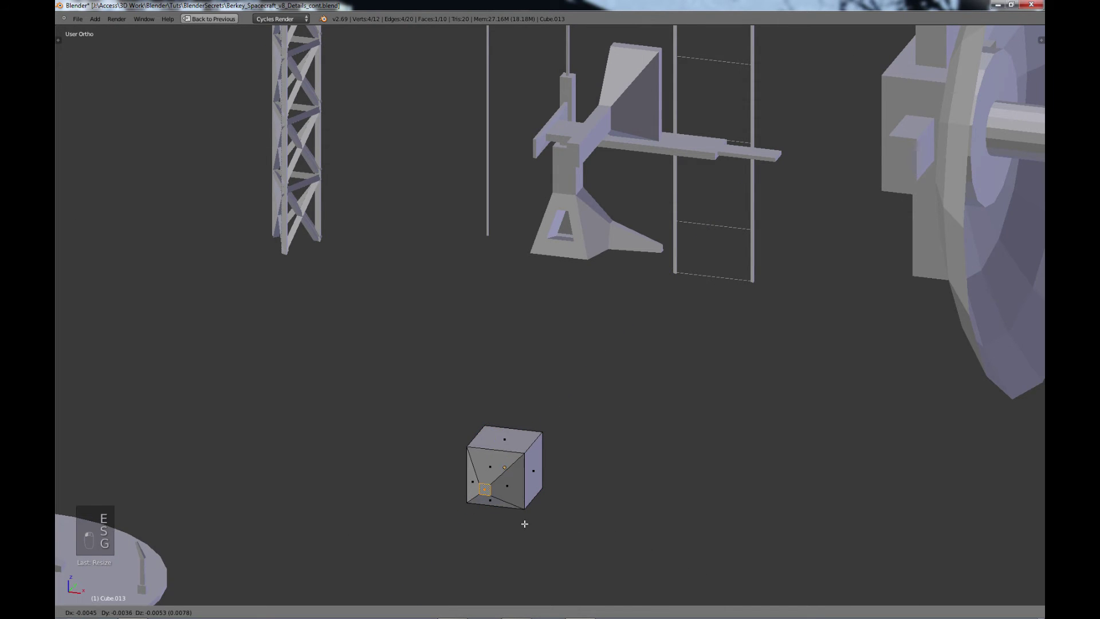
pyautogui.click(516, 527)
# Step: Extrude the small square outward, narrow its end, and extrude again to form a thin two-segment rod
pyautogui.press('e')
pyautogui.click(515, 527)
pyautogui.press('s')
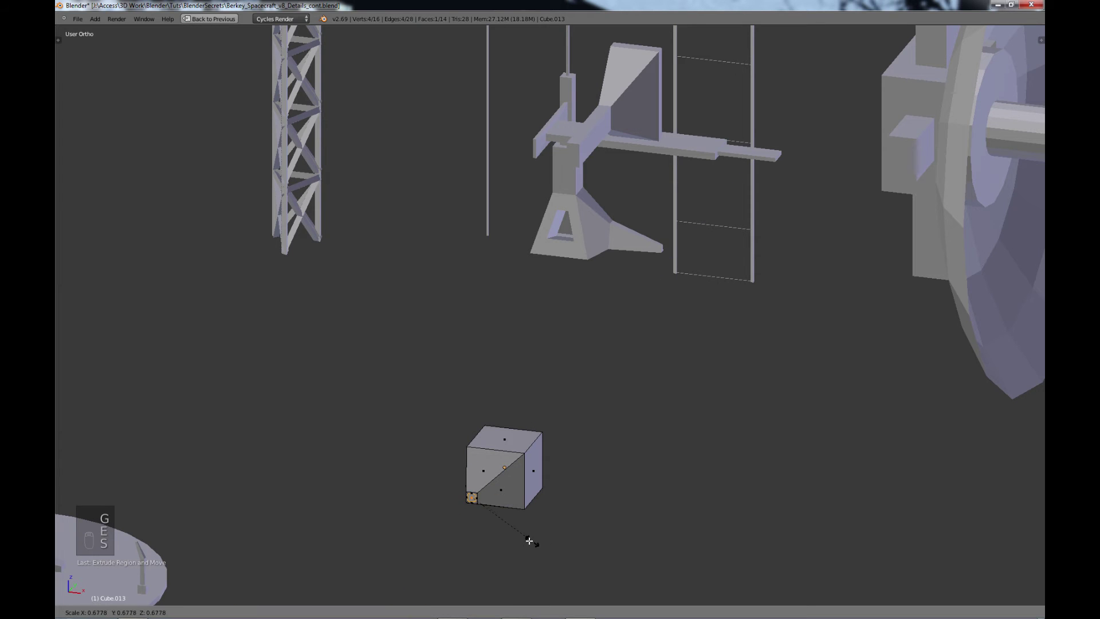
pyautogui.click(516, 536)
pyautogui.press('e')
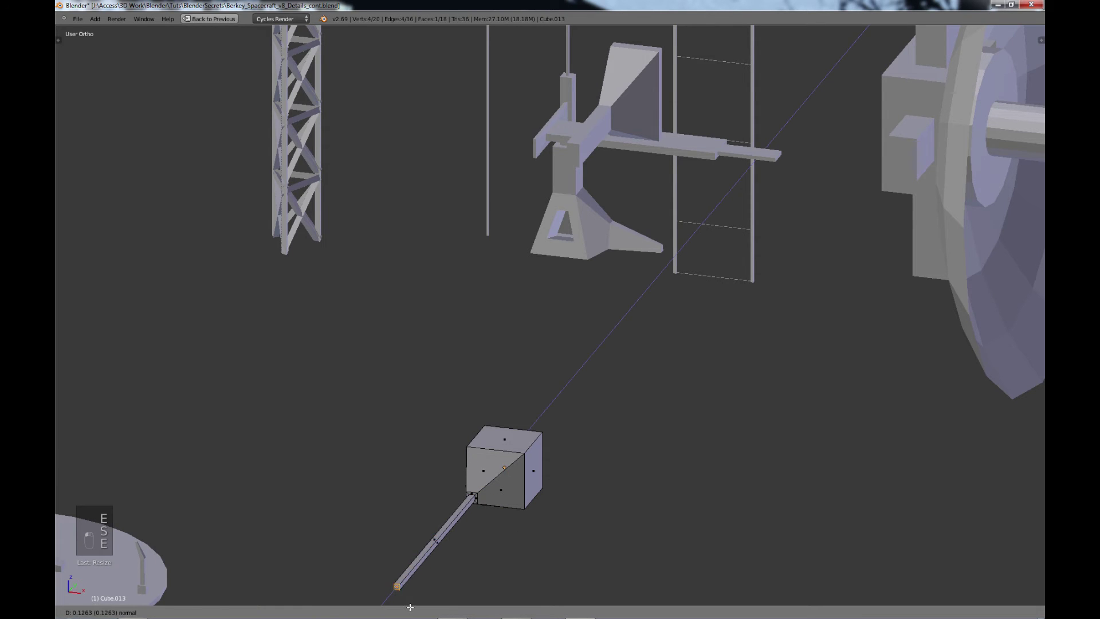
pyautogui.click(419, 603)
# Step: Extrude the cube's top face upward and scale it up into a flared funnel
pyautogui.rightClick(505, 438)
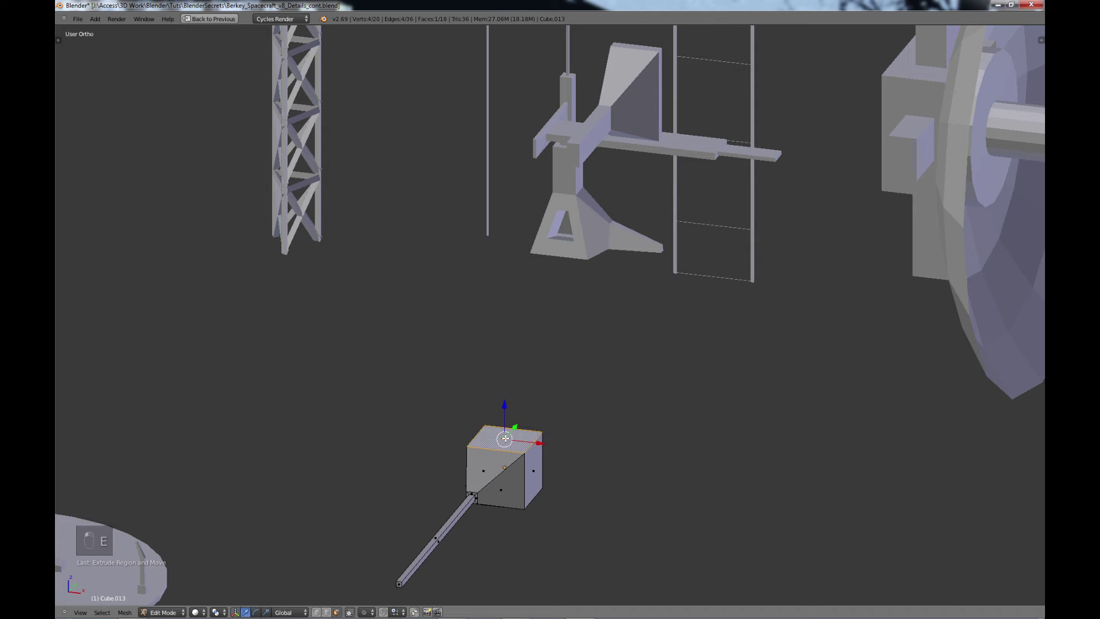
pyautogui.press('e')
pyautogui.click(506, 386)
pyautogui.press('s')
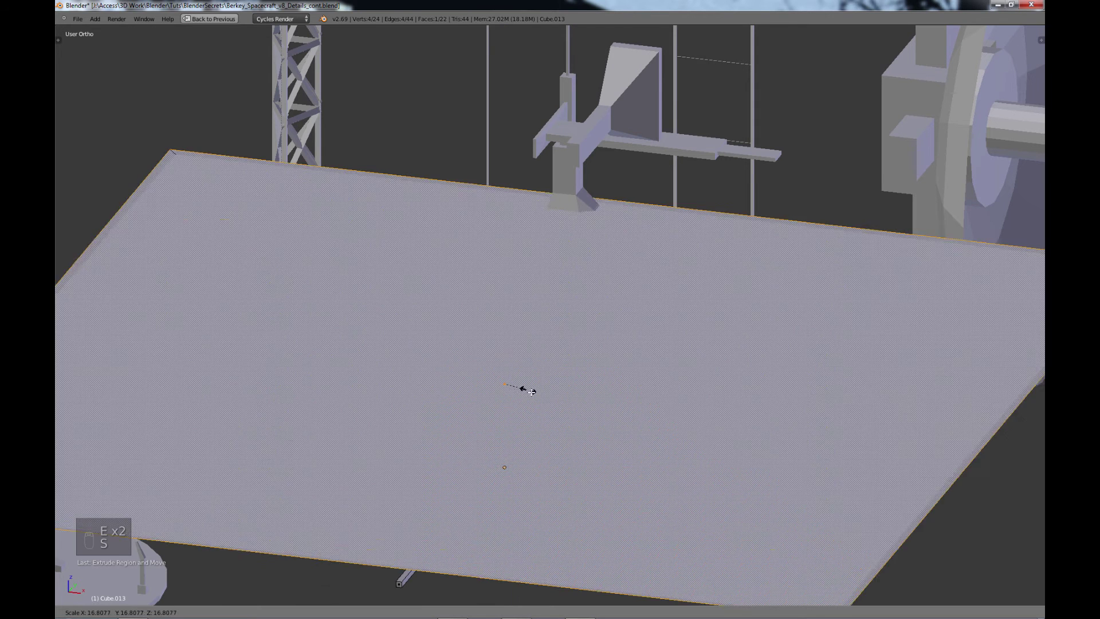
pyautogui.click(507, 385)
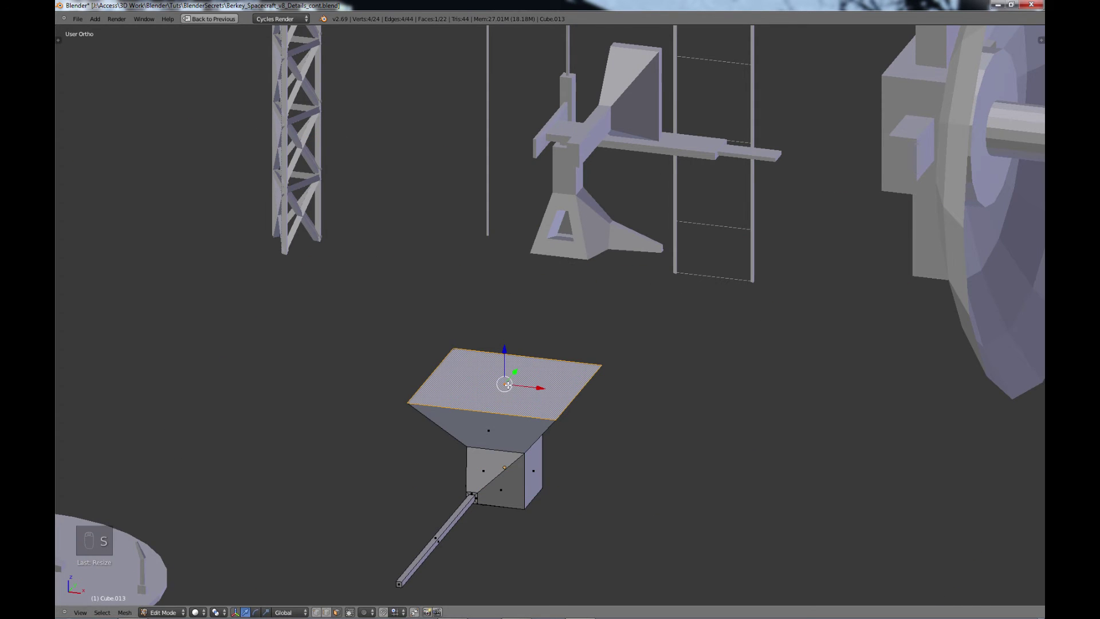
# Step: Inset the funnel's top face to about 0.75 scale and extrude it about 0.009 downward to form a recess
pyautogui.press('e')
pyautogui.press('s')
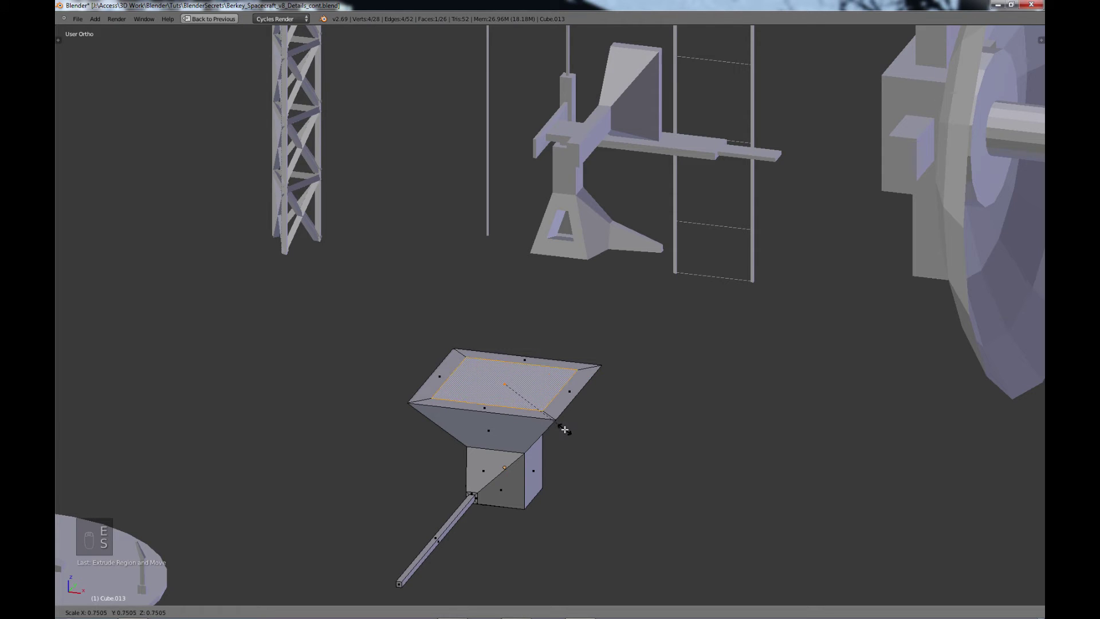
pyautogui.click(562, 428)
pyautogui.press('e')
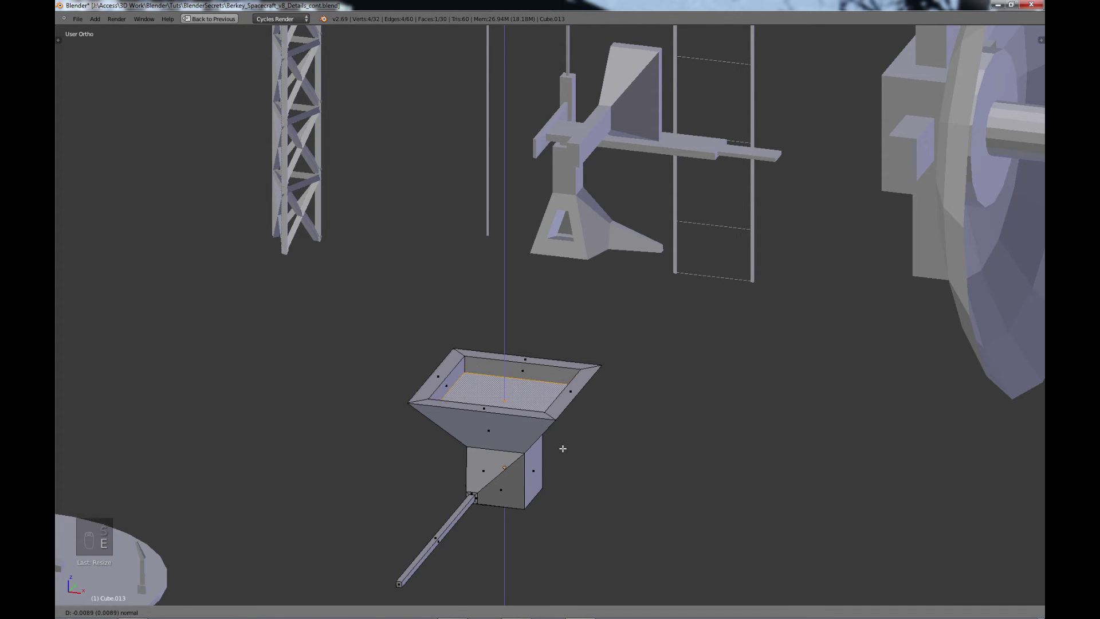
pyautogui.click(561, 447)
# Step: Inset the recess floor and extrude it upward into a square column rising above the funnel
pyautogui.press('e')
pyautogui.press('s')
pyautogui.click(544, 448)
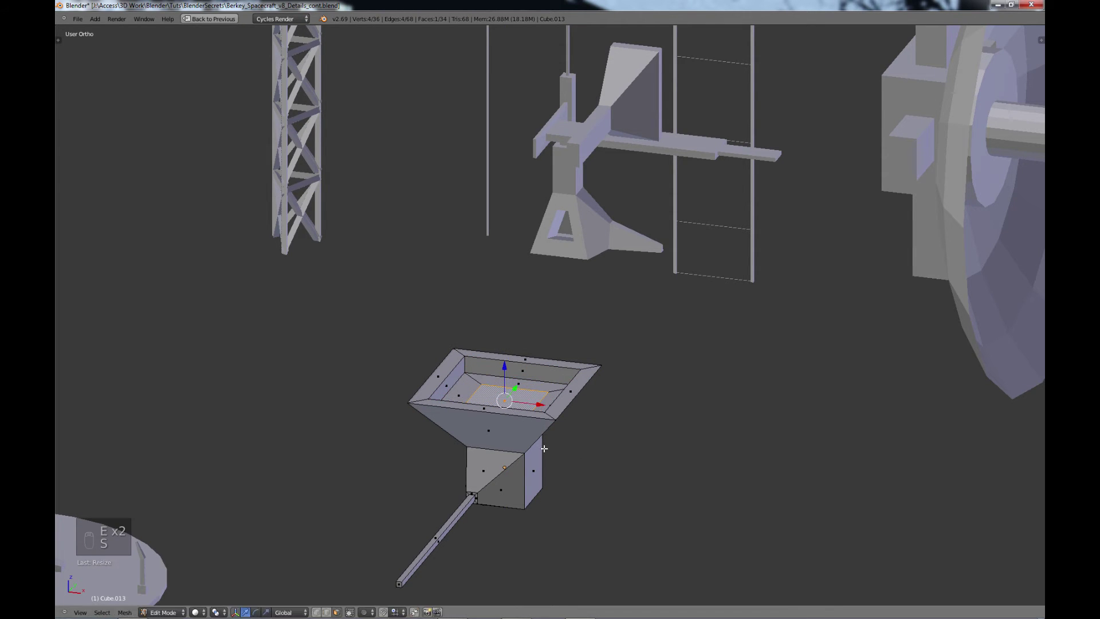
pyautogui.press('e')
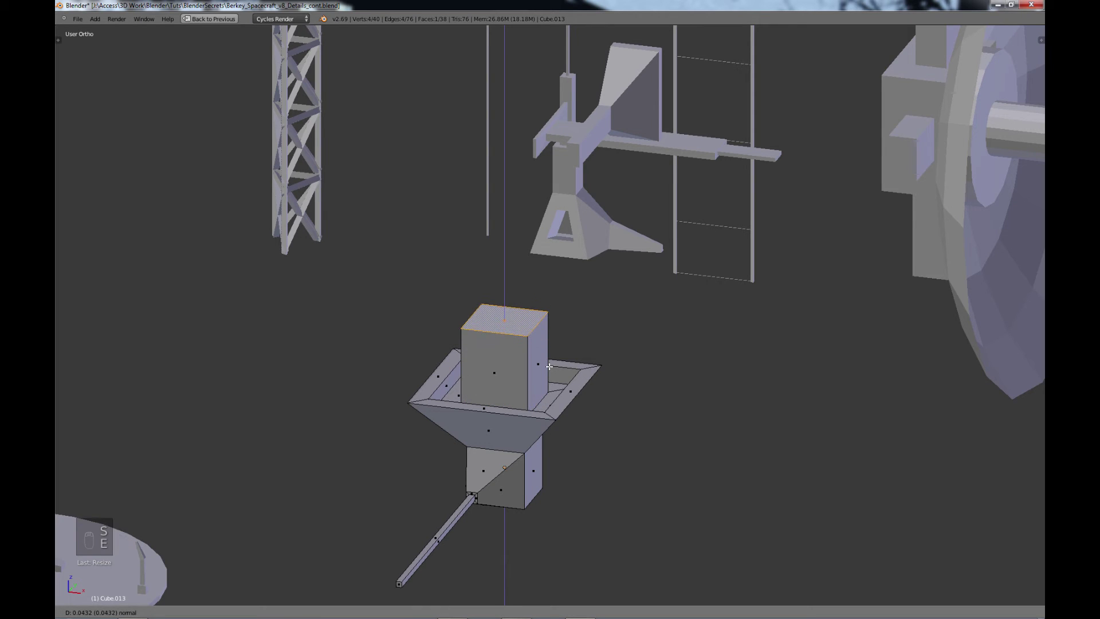
pyautogui.click(553, 391)
# Step: Extrude another segment on top of the column, and extrude that segment's front face forward into a box
pyautogui.press('e')
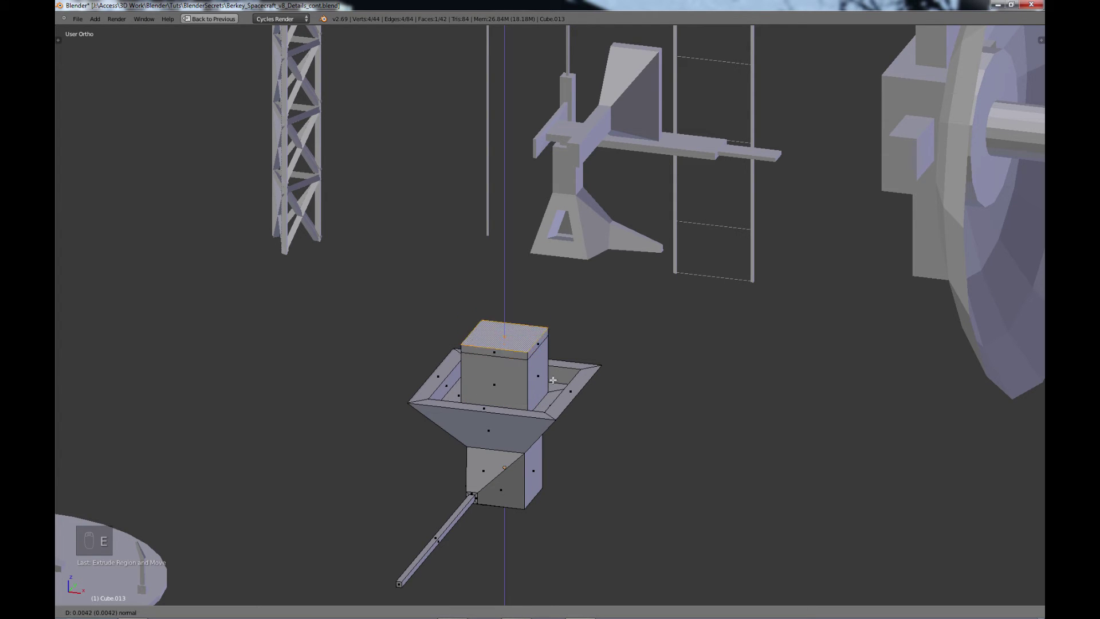
pyautogui.click(494, 344)
pyautogui.press('e')
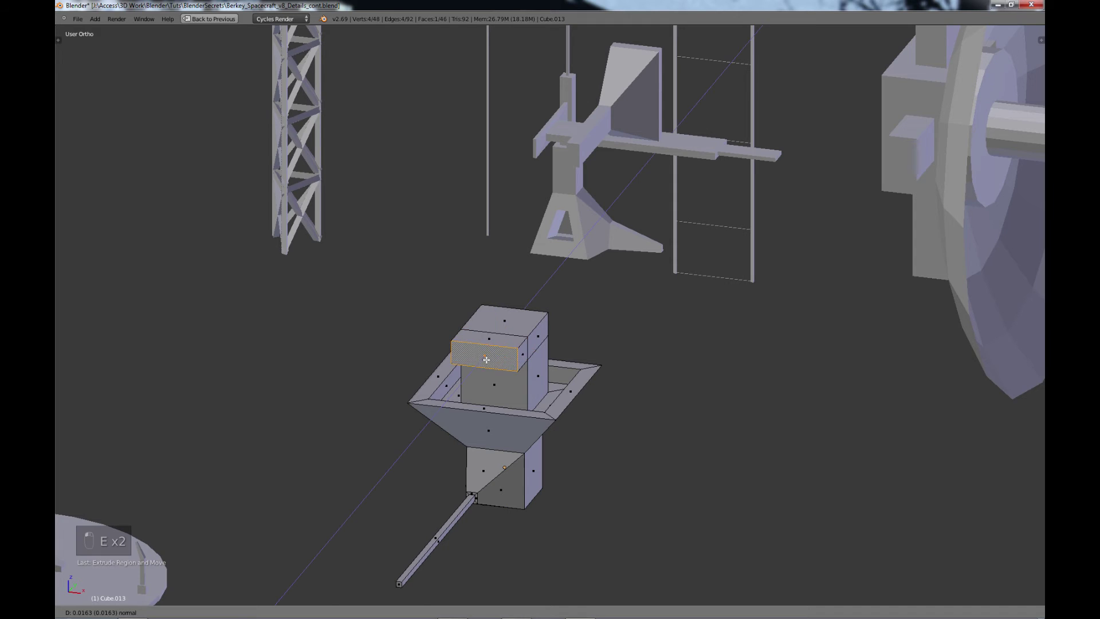
pyautogui.click(535, 389)
# Step: Inset the front box's end face, extrude it inward, and delete the inner face to leave an opening
pyautogui.press('e')
pyautogui.press('s')
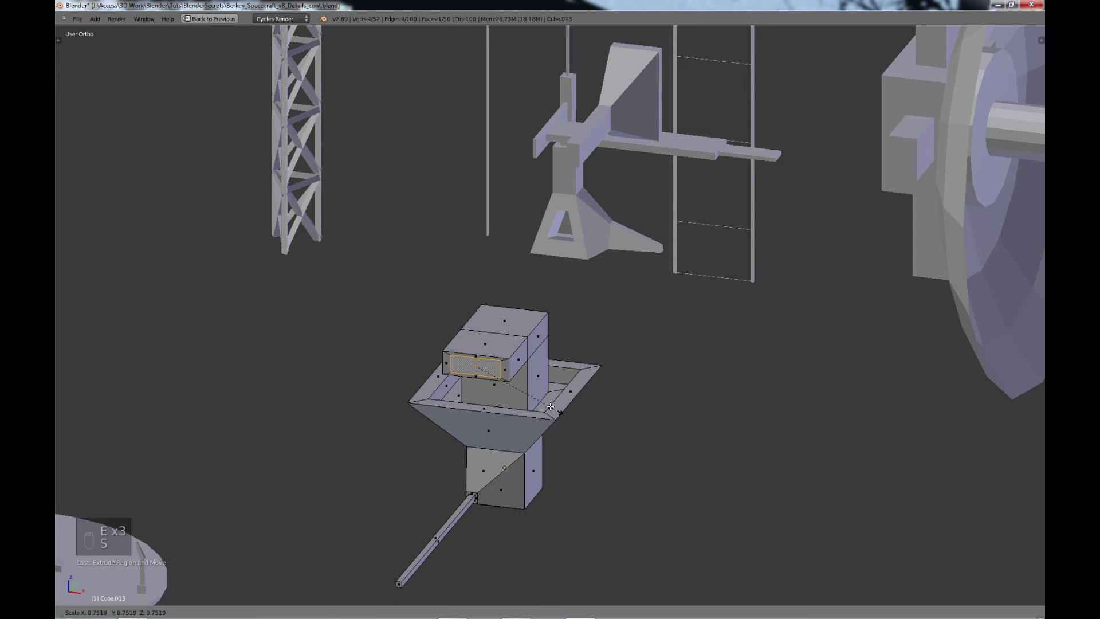
pyautogui.click(539, 402)
pyautogui.press('e')
pyautogui.rightClick(550, 391)
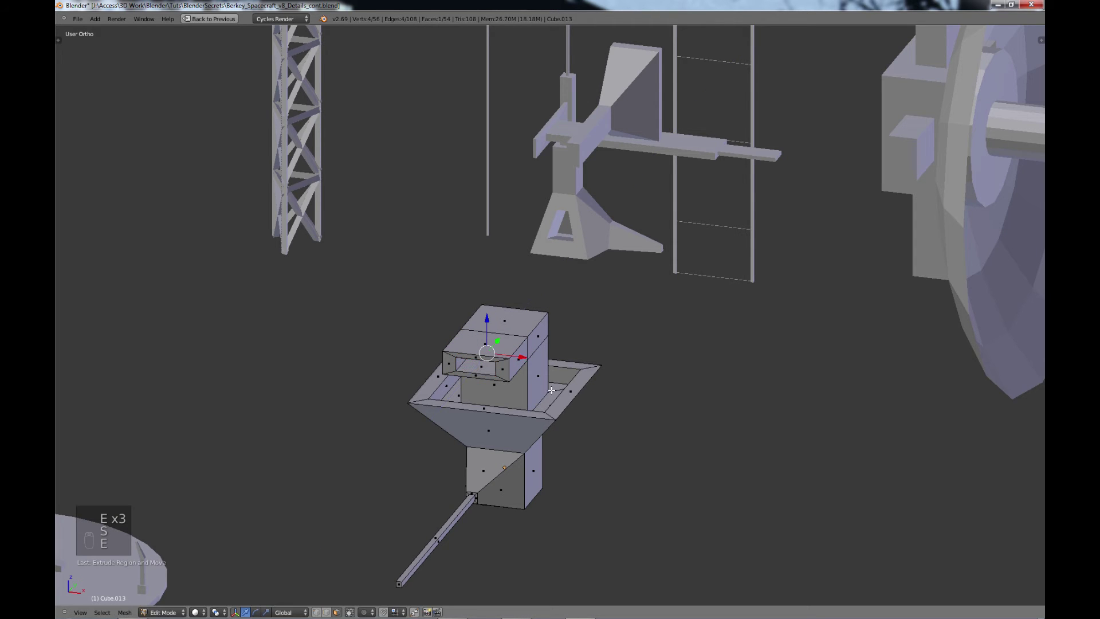
pyautogui.press('x')
pyautogui.click(550, 387)
# Step: Inset the top segment's side face to a small square and extrude it outward into a narrow arm
pyautogui.rightClick(536, 337)
pyautogui.press('e')
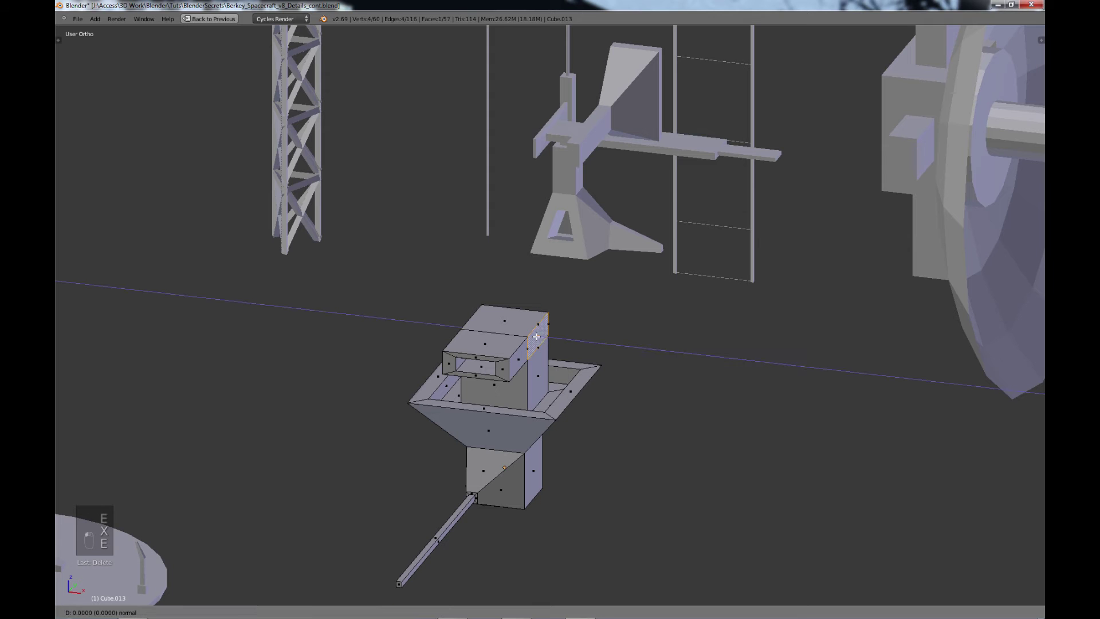
pyautogui.rightClick(592, 363)
pyautogui.press('s')
pyautogui.click(552, 346)
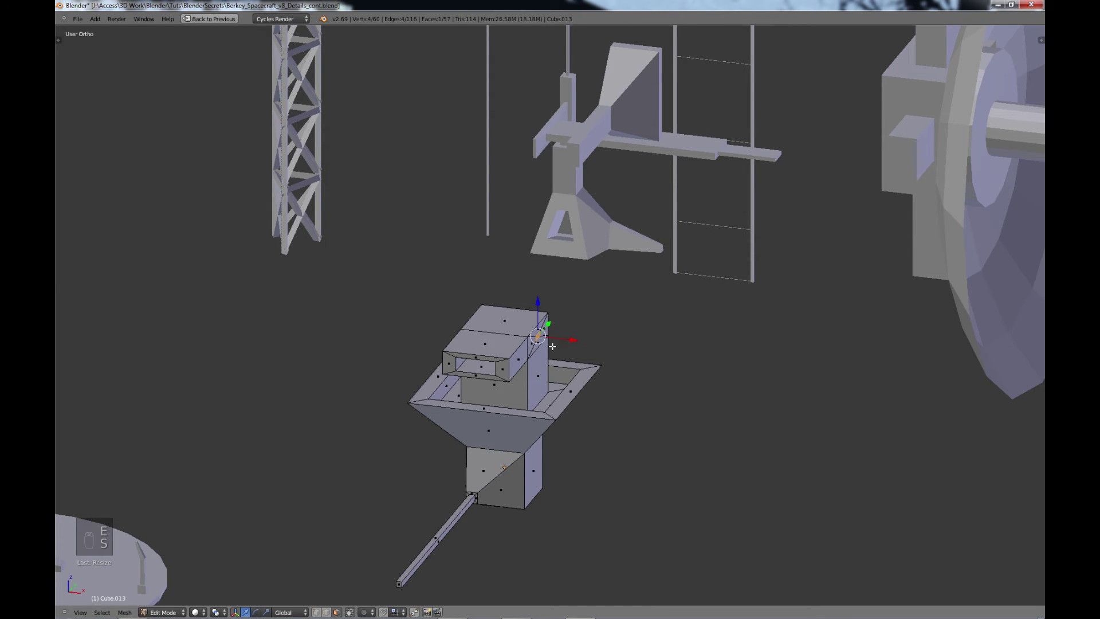
pyautogui.press('e')
pyautogui.click(617, 365)
# Step: Extrude the top segment's opposite side face in place and scale it down to a small square
pyautogui.scroll(-3, 488, 406)
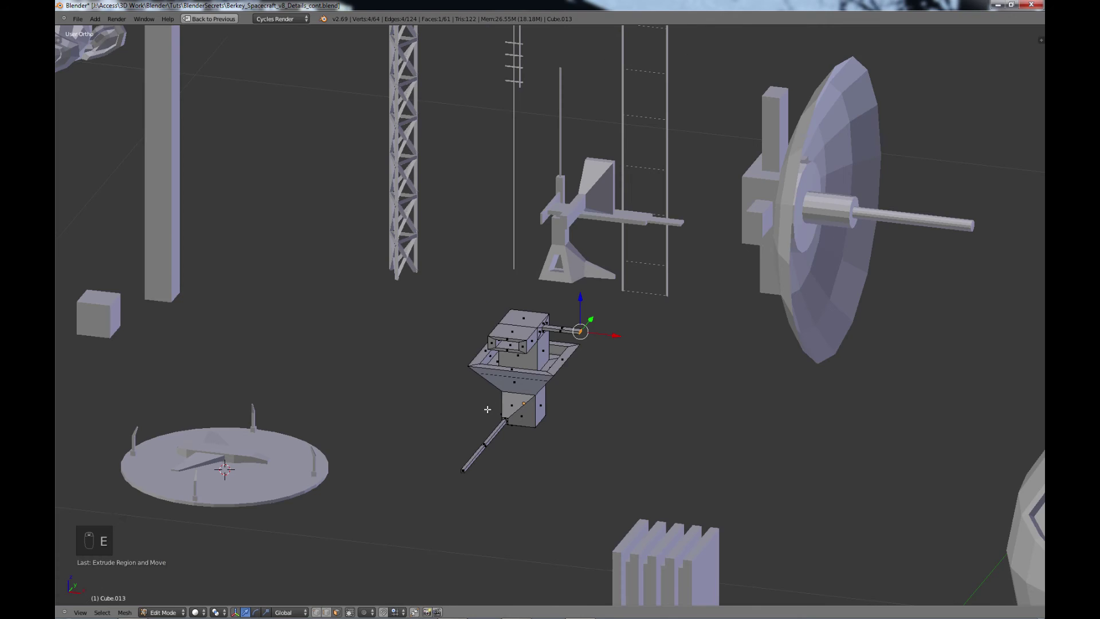
pyautogui.moveTo(487, 407); pyautogui.dragTo(581, 410, button='middle')
pyautogui.rightClick(651, 338)
pyautogui.press('e')
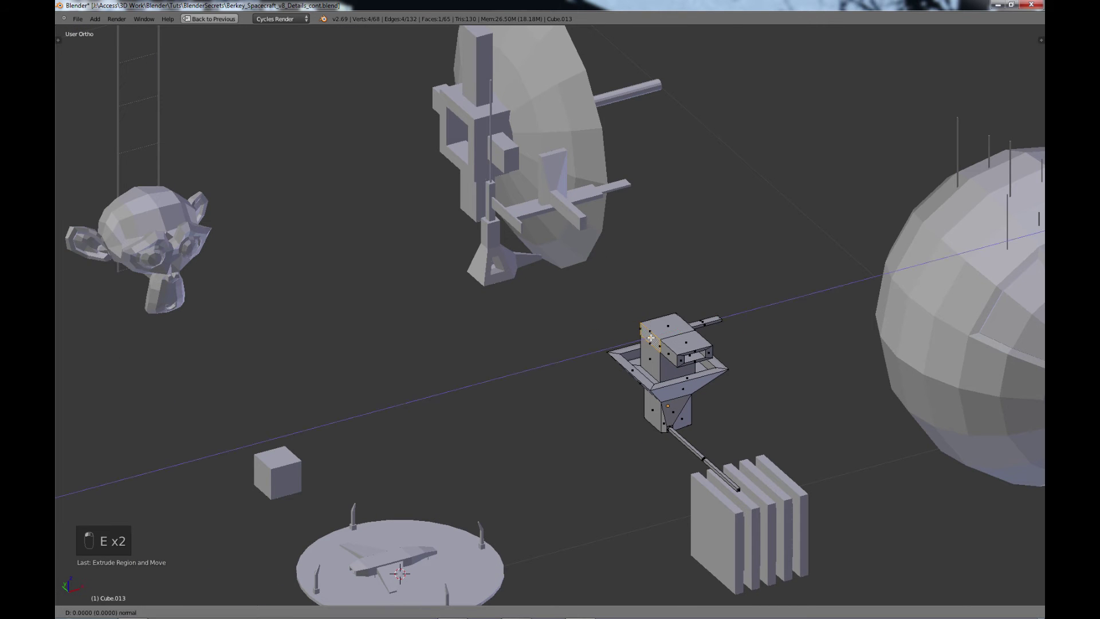
pyautogui.rightClick(651, 338)
pyautogui.press('s')
pyautogui.click(657, 355)
# Step: Move the small side face along X and extrude a second arm, plus a rear box ending in a thin rod
pyautogui.press('g')
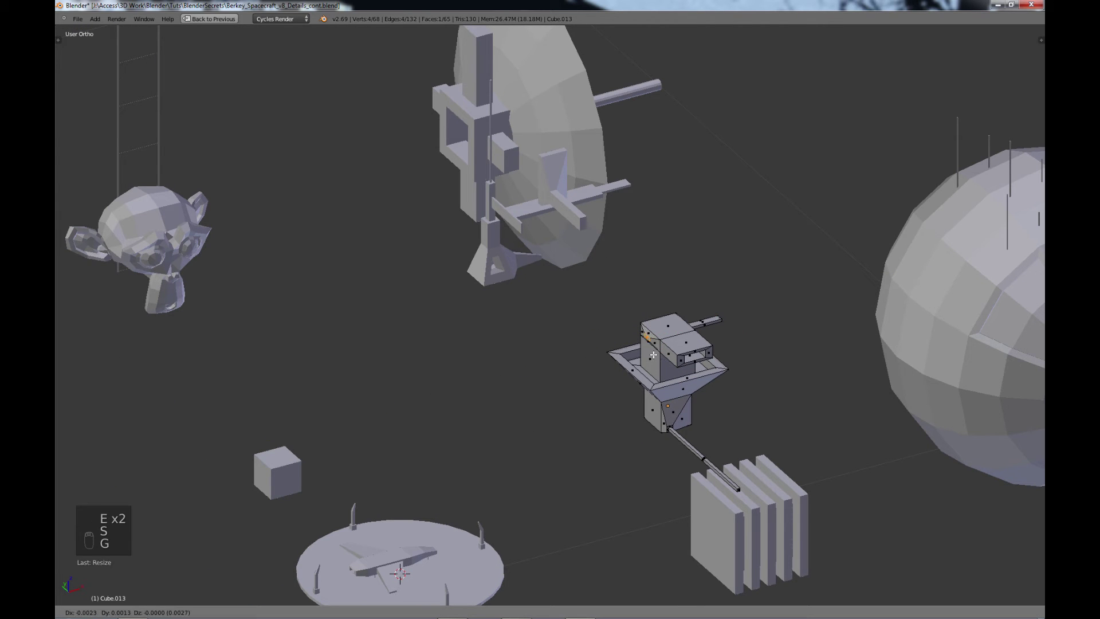
pyautogui.rightClick(648, 356)
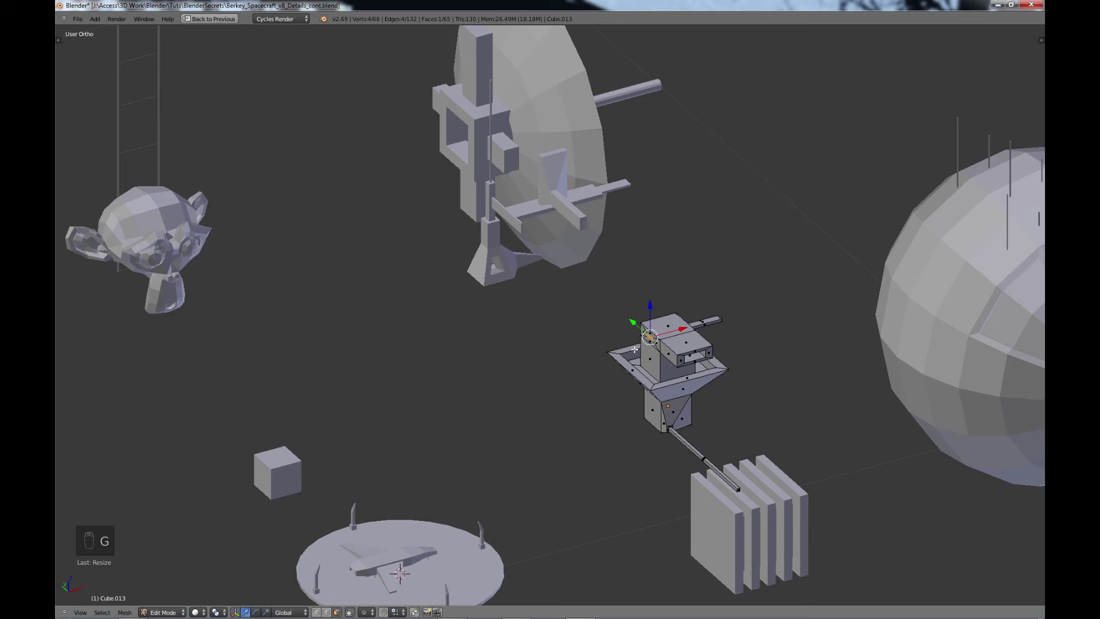
pyautogui.press('g')
pyautogui.press('x')
pyautogui.click(680, 330)
pyautogui.press('e')
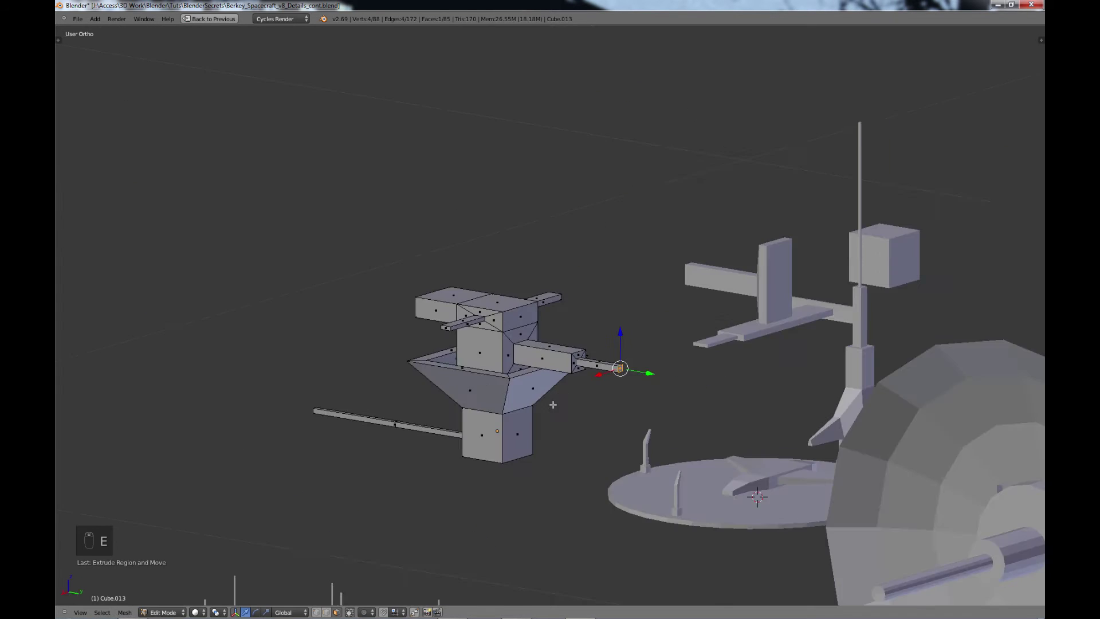
# Step: Inset the top face of the head block and extrude it upward into a square post
pyautogui.moveTo(553, 405); pyautogui.dragTo(665, 429, button='middle')
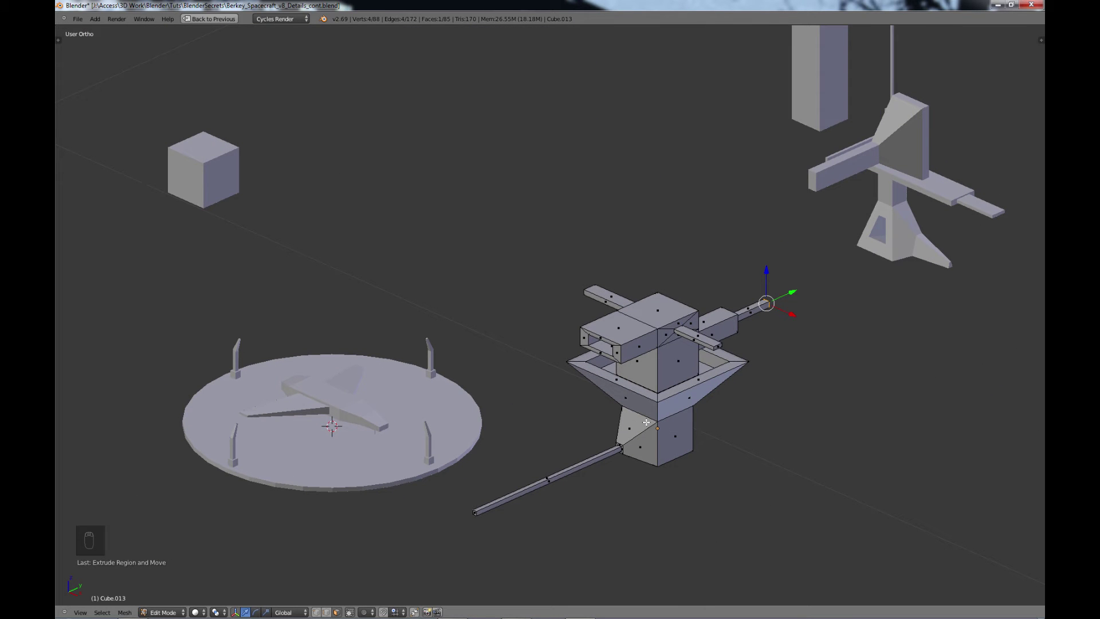
pyautogui.moveTo(696, 332); pyautogui.dragTo(633, 437, button='middle')
pyautogui.scroll(2, 656, 402)
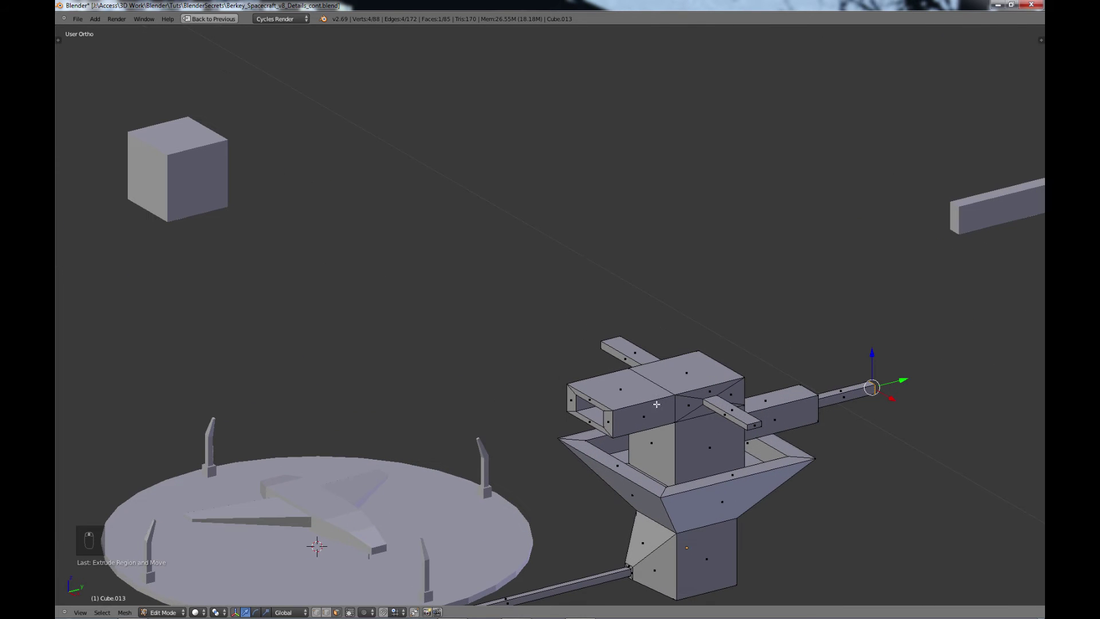
pyautogui.rightClick(687, 375)
pyautogui.press('e')
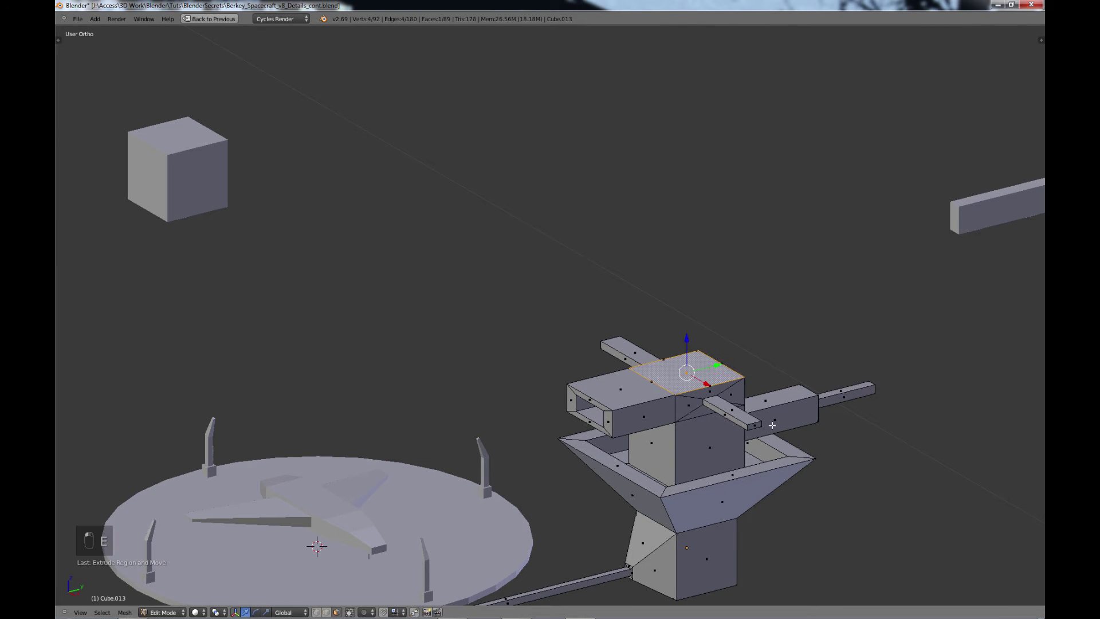
pyautogui.press('s')
pyautogui.click(724, 411)
pyautogui.press('e')
pyautogui.click(719, 346)
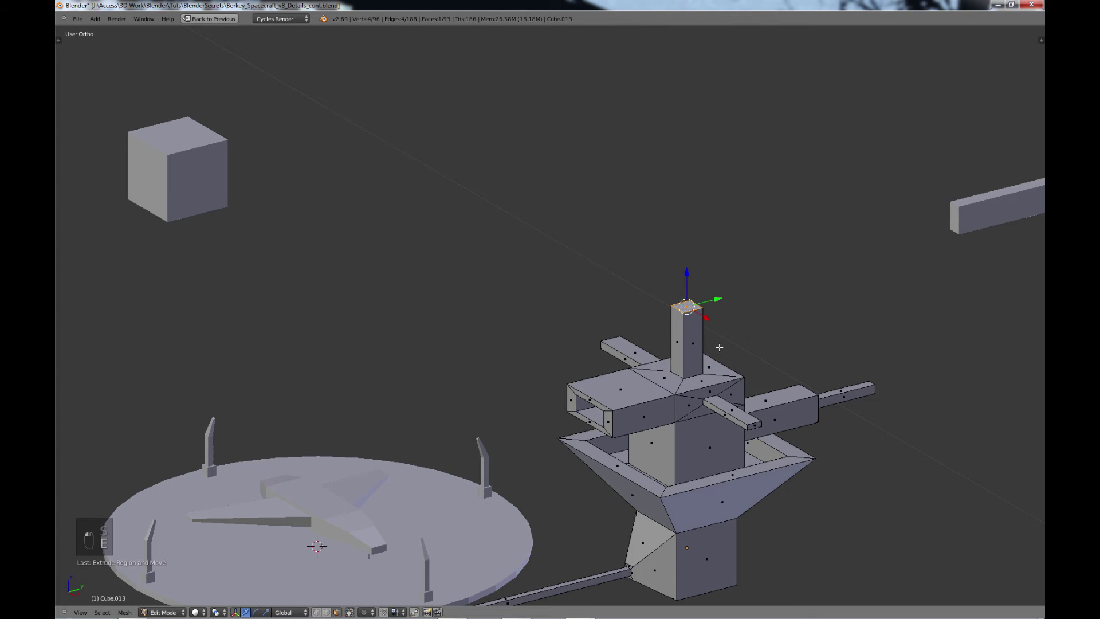
# Step: Inset the post's top face to about 0.45 scale, extrude it down inside, and delete that face to hollow the post
pyautogui.press('e')
pyautogui.click(750, 364)
pyautogui.press('s')
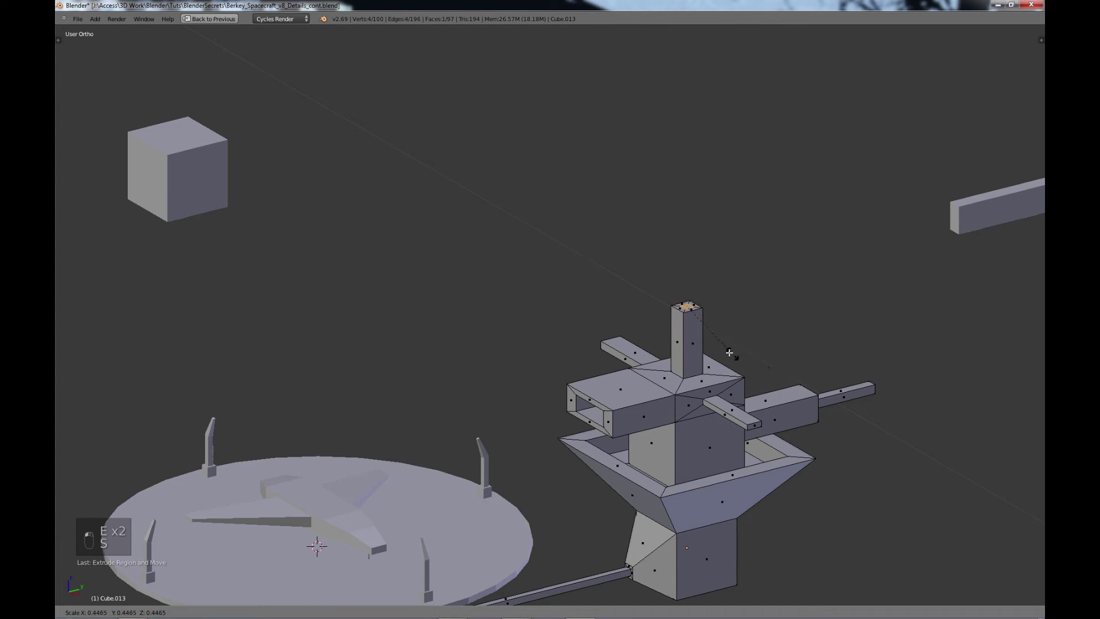
pyautogui.click(729, 352)
pyautogui.press('e')
pyautogui.click(731, 395)
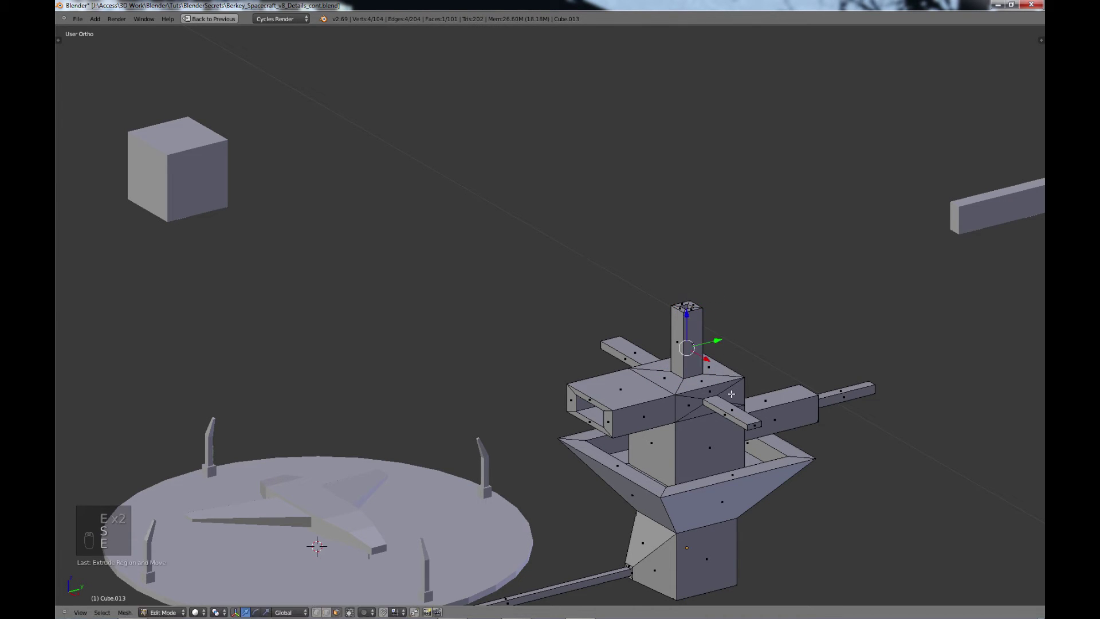
pyautogui.press('x')
pyautogui.click(728, 395)
# Step: Inset the front box's top face to about 0.31 scale, extrude it up about 0.046 as a second post, and delete its cap face
pyautogui.scroll(-2, 732, 421)
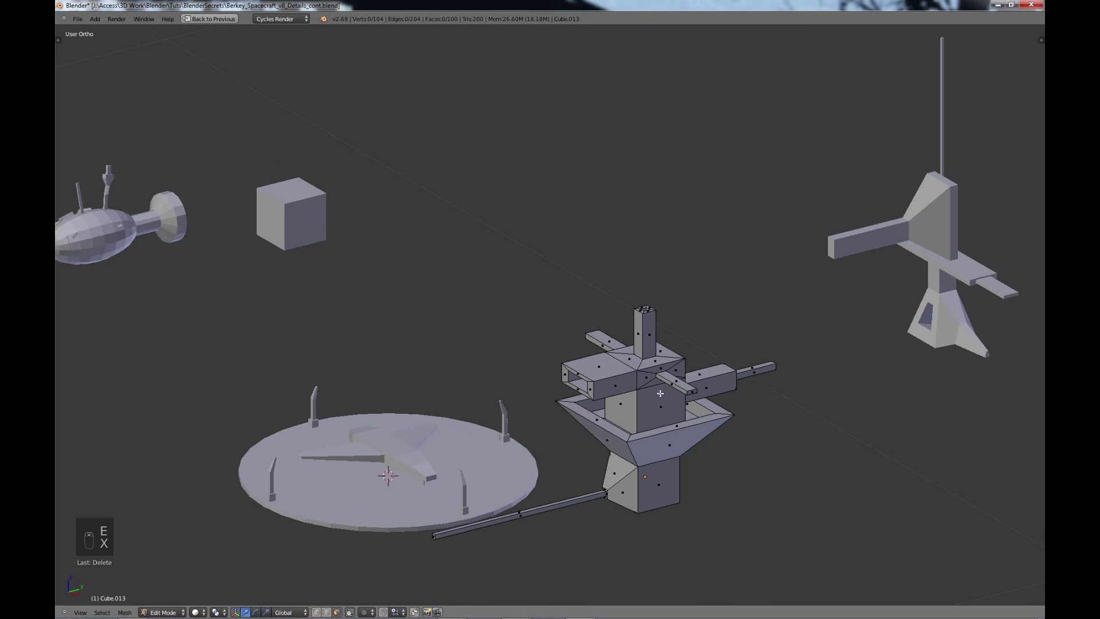
pyautogui.rightClick(600, 367)
pyautogui.press('e')
pyautogui.press('s')
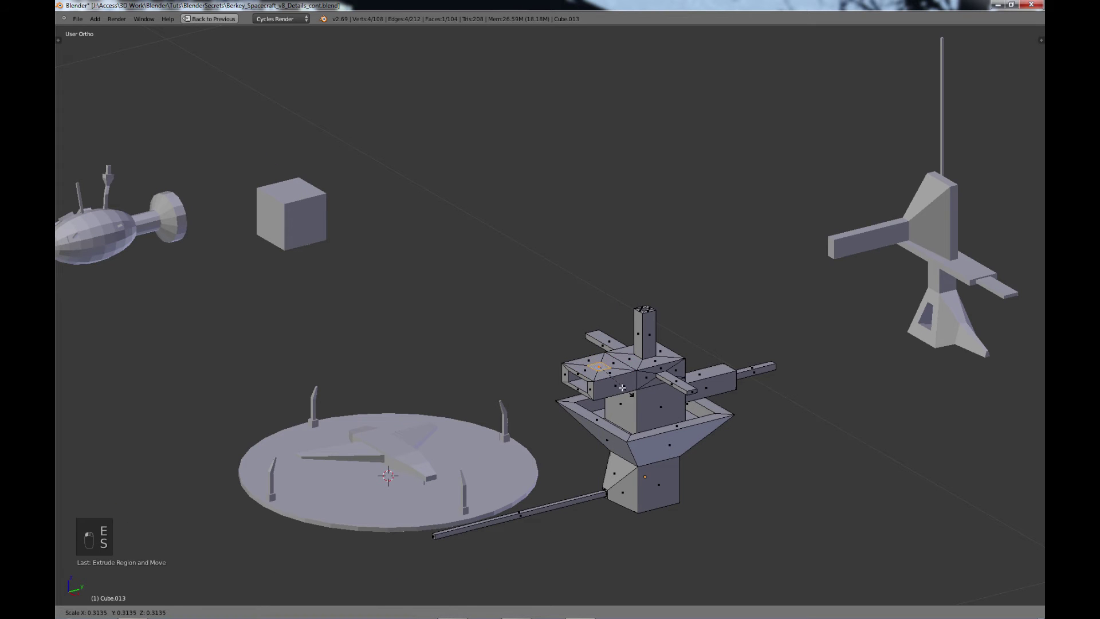
pyautogui.click(622, 388)
pyautogui.press('e')
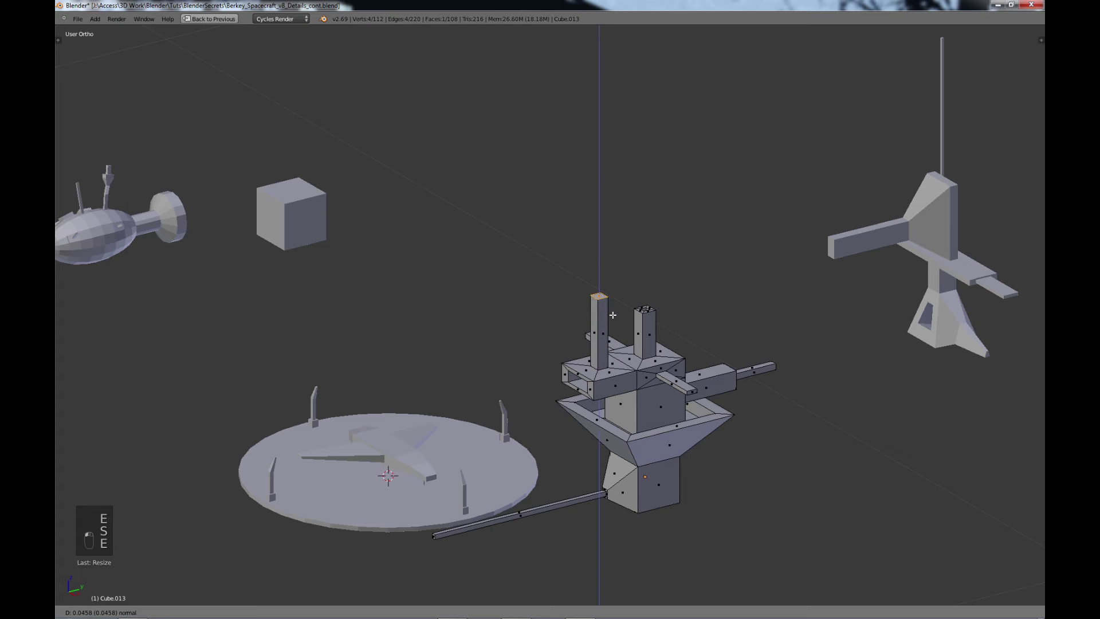
pyautogui.click(612, 315)
pyautogui.press('x')
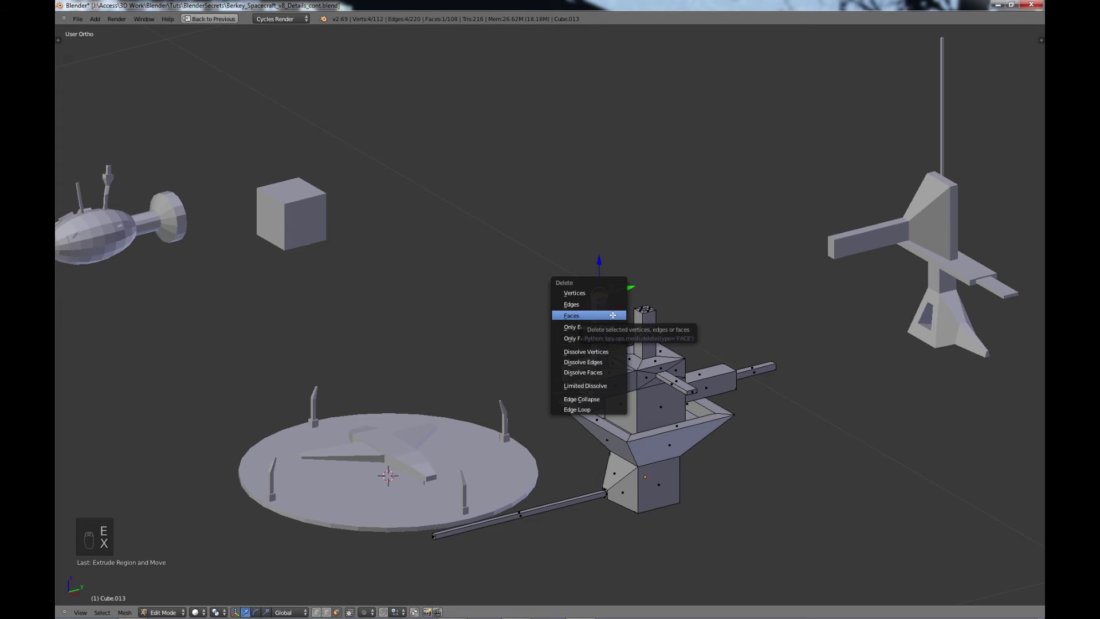
pyautogui.click(612, 314)
# Step: Finish editing the antenna tower's mesh and return to Object Mode
pyautogui.scroll(-3, 712, 420)
pyautogui.moveTo(673, 407)
pyautogui.mouseDown(button='middle')
pyautogui.moveTo(744, 409)
pyautogui.moveTo(692, 405)
pyautogui.mouseUp(button='middle')
pyautogui.press('Tab')
pyautogui.scroll(-4, 699, 401)
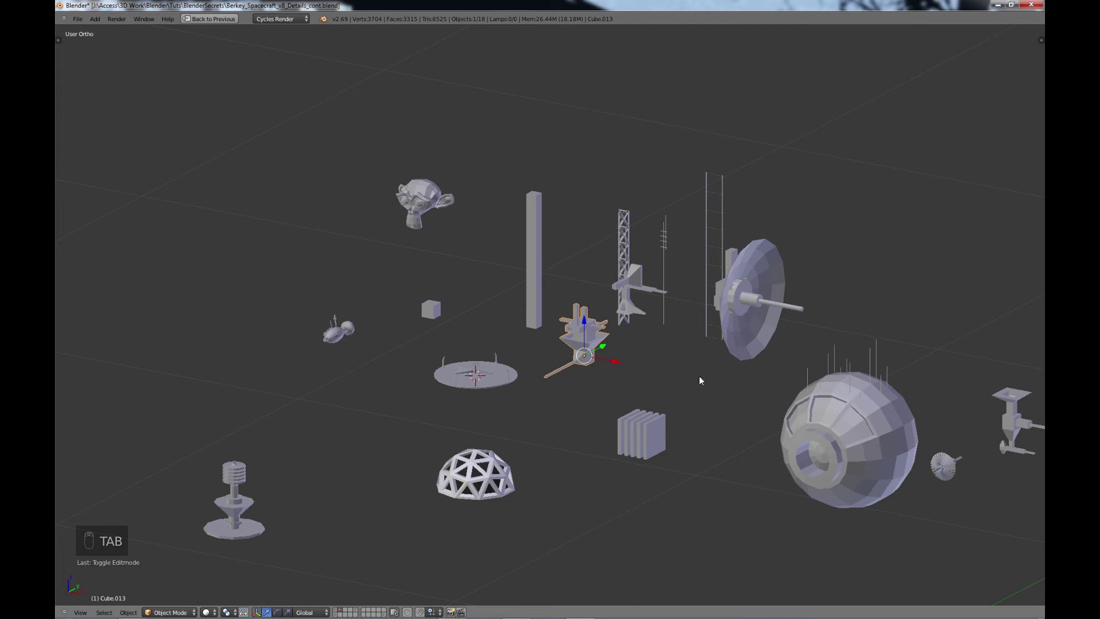
# Step: Add a cylinder mesh at the 3D cursor and scale it down to less than half the disc's width
pyautogui.moveTo(691, 379)
pyautogui.mouseDown(button='middle')
pyautogui.moveTo(666, 380)
pyautogui.moveTo(675, 380)
pyautogui.mouseUp(button='middle')
pyautogui.scroll(1, 675, 380)
pyautogui.hotkey('shift', 'a')
pyautogui.moveTo(675, 381)
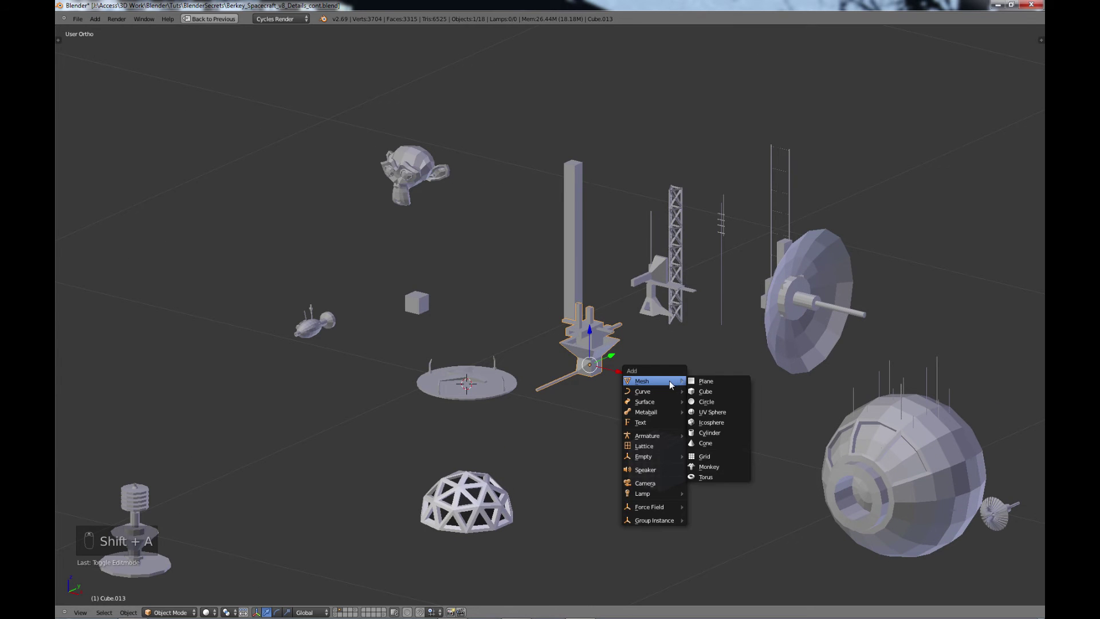
pyautogui.click(714, 432)
pyautogui.press('s')
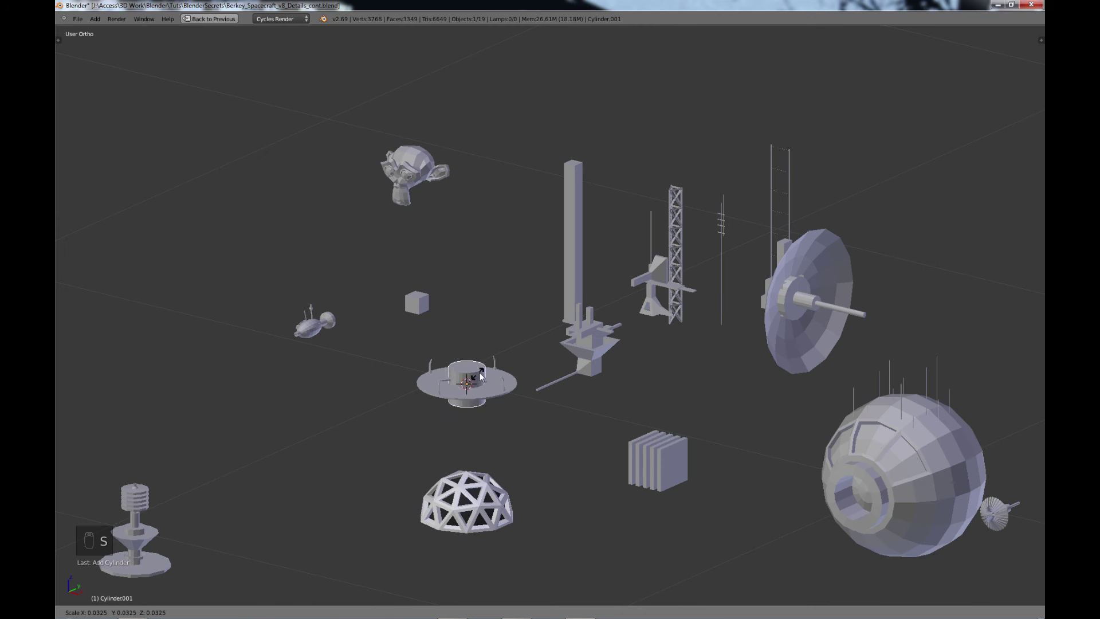
pyautogui.click(482, 376)
# Step: Raise the cylinder above the disc and rotate it 90 degrees about the X axis
pyautogui.moveTo(468, 352); pyautogui.dragTo(477, 288)
pyautogui.write('rx')
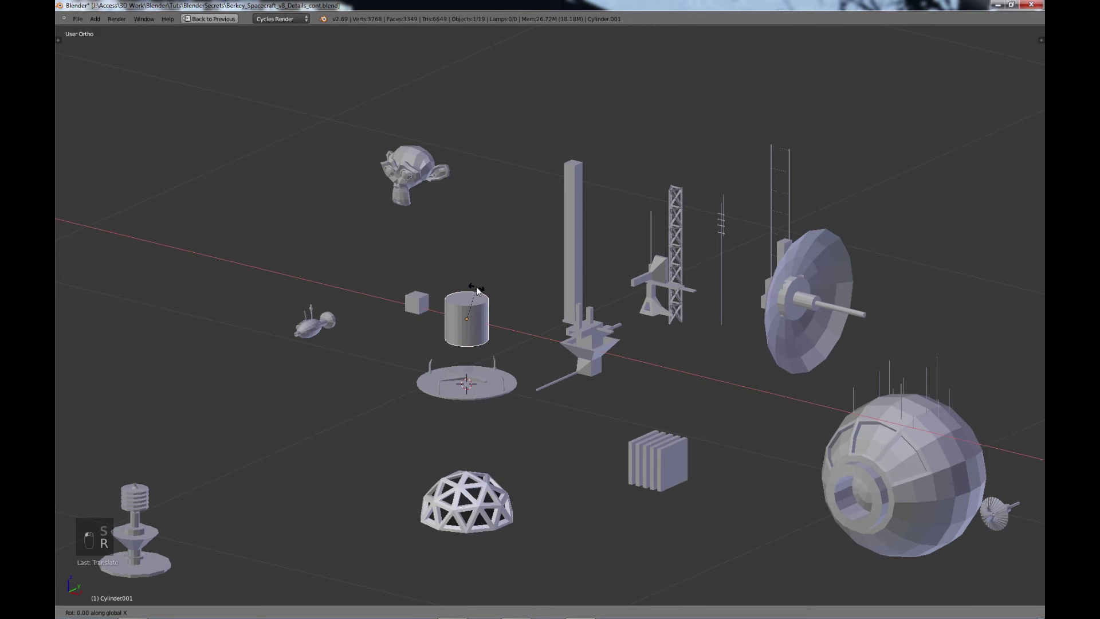
pyautogui.write('90')
pyautogui.press('Return')
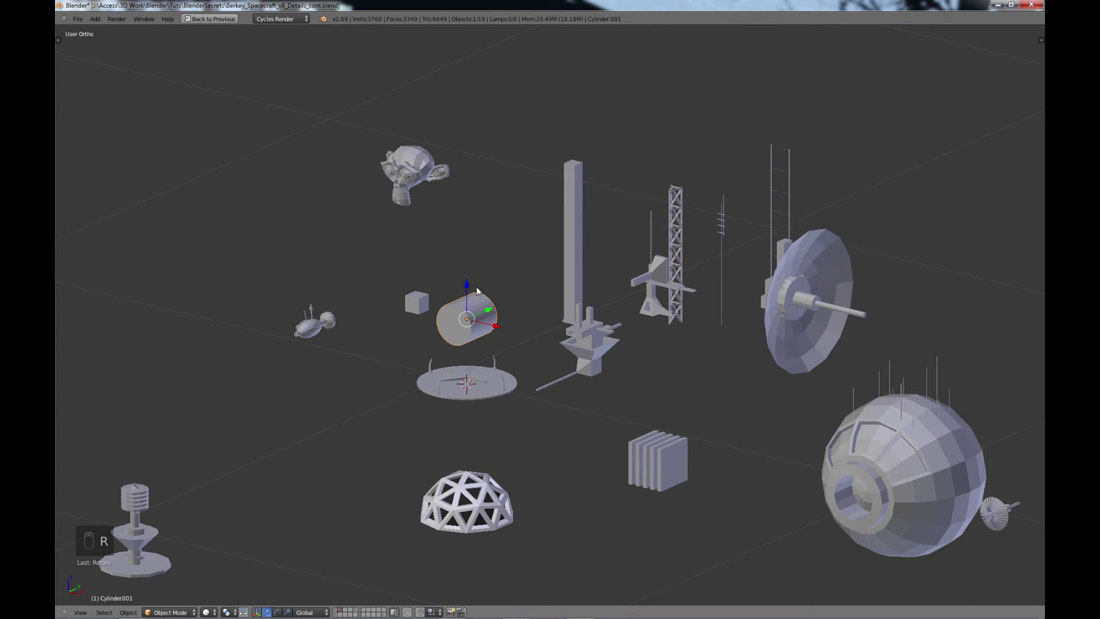
# Step: Scale the cylinder down to about 0.29 and stretch it along Y by about 5.5 into a long tube
pyautogui.scroll(3, 517, 345)
pyautogui.press('s')
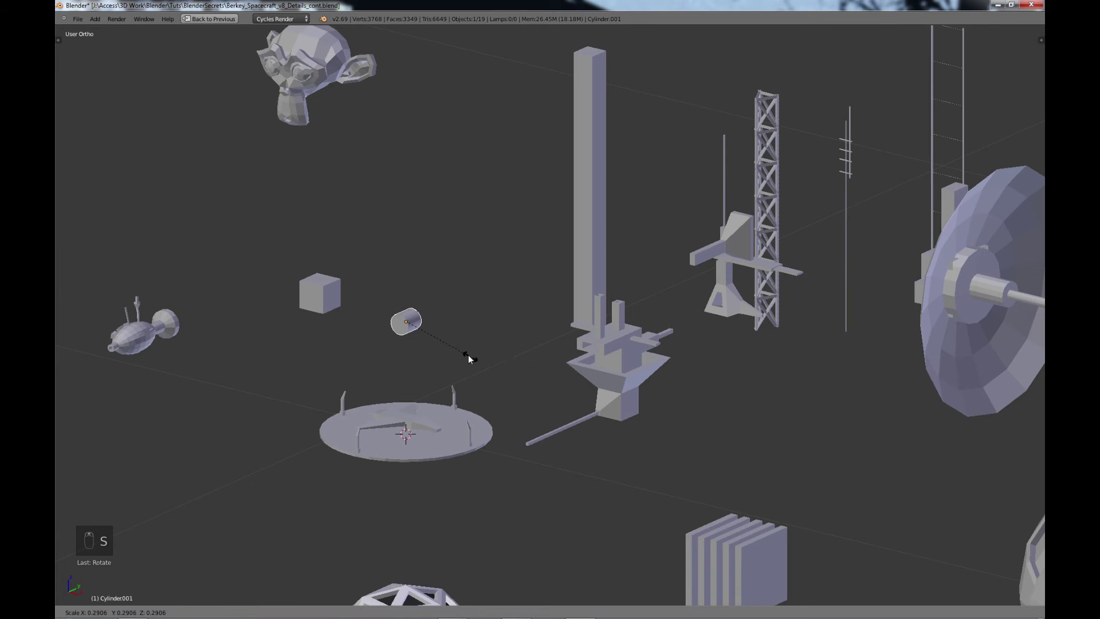
pyautogui.click(469, 355)
pyautogui.press('s')
pyautogui.press('y')
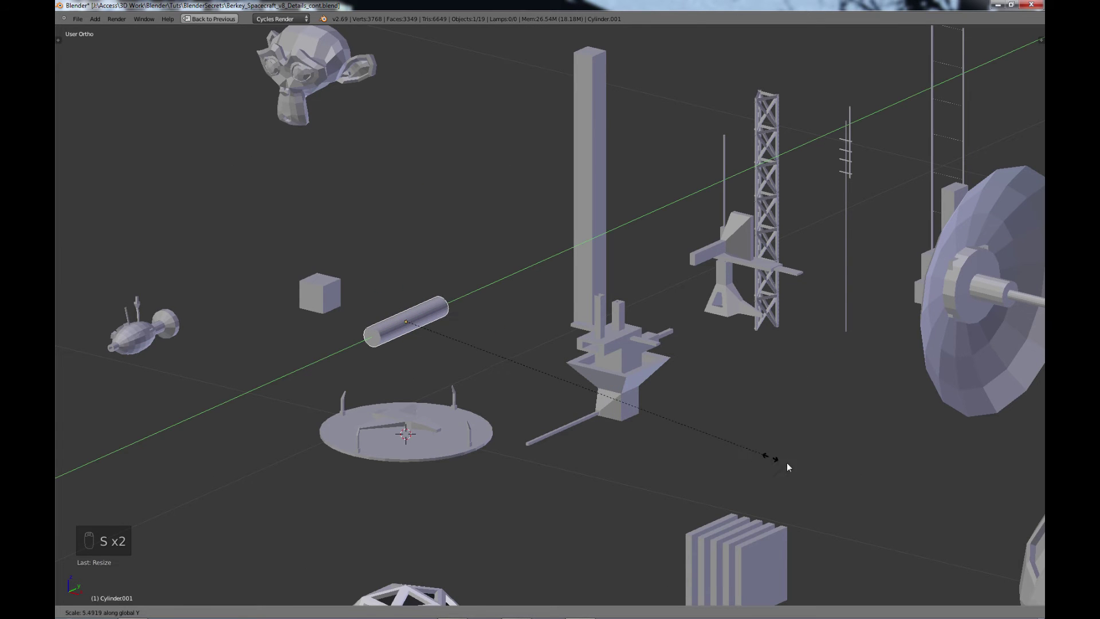
pyautogui.click(804, 462)
pyautogui.keyDown('shift'); pyautogui.moveTo(499, 391); pyautogui.dragTo(633, 338, button='middle'); pyautogui.keyUp('shift')
pyautogui.scroll(3, 684, 478)
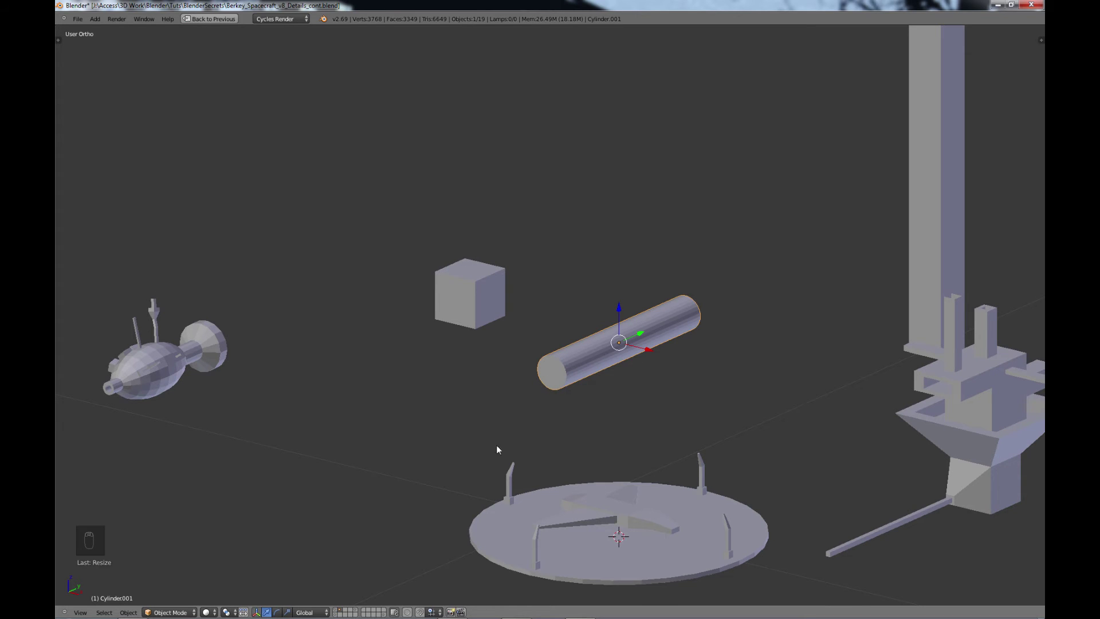
# Step: Inset the tube's front end face to about half size and extrude it about 0.036 inward
pyautogui.press('Tab')
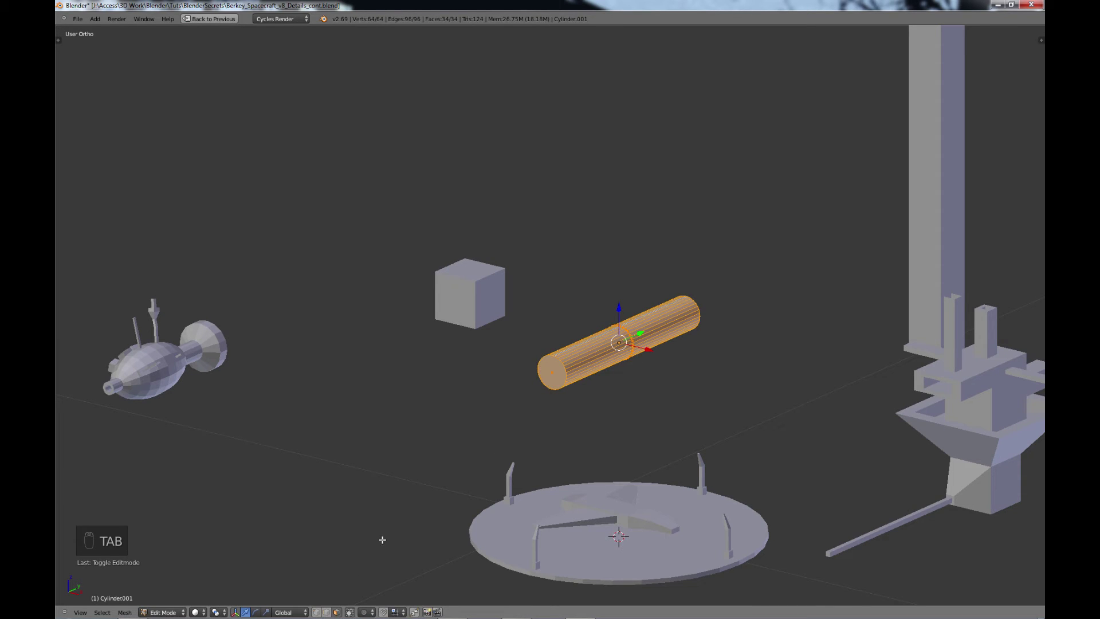
pyautogui.rightClick(542, 381)
pyautogui.press('e')
pyautogui.press('s')
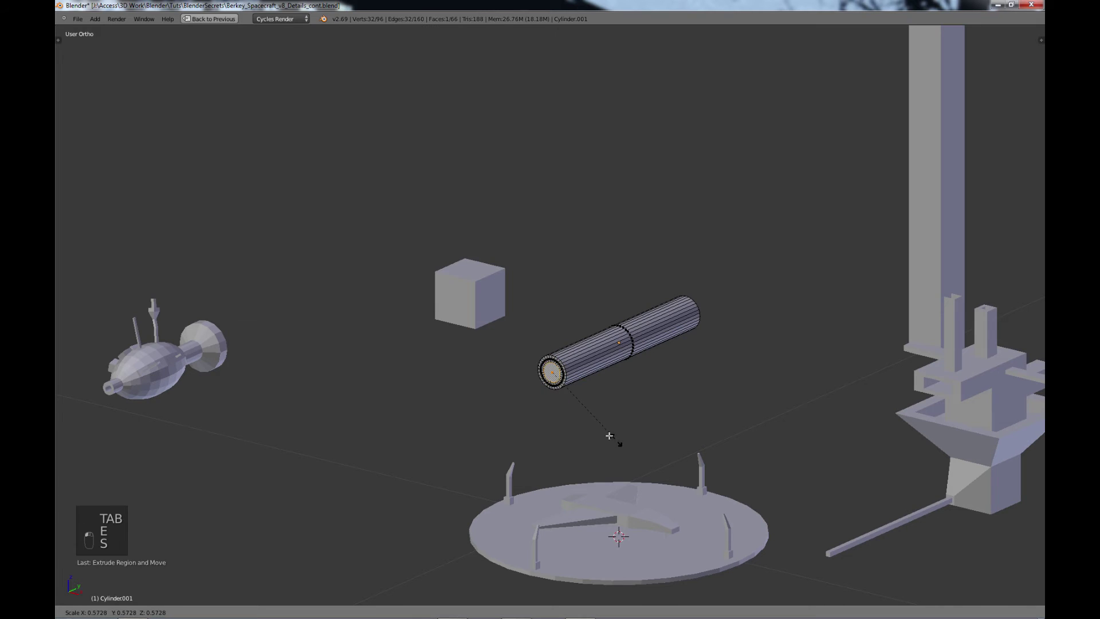
pyautogui.click(591, 427)
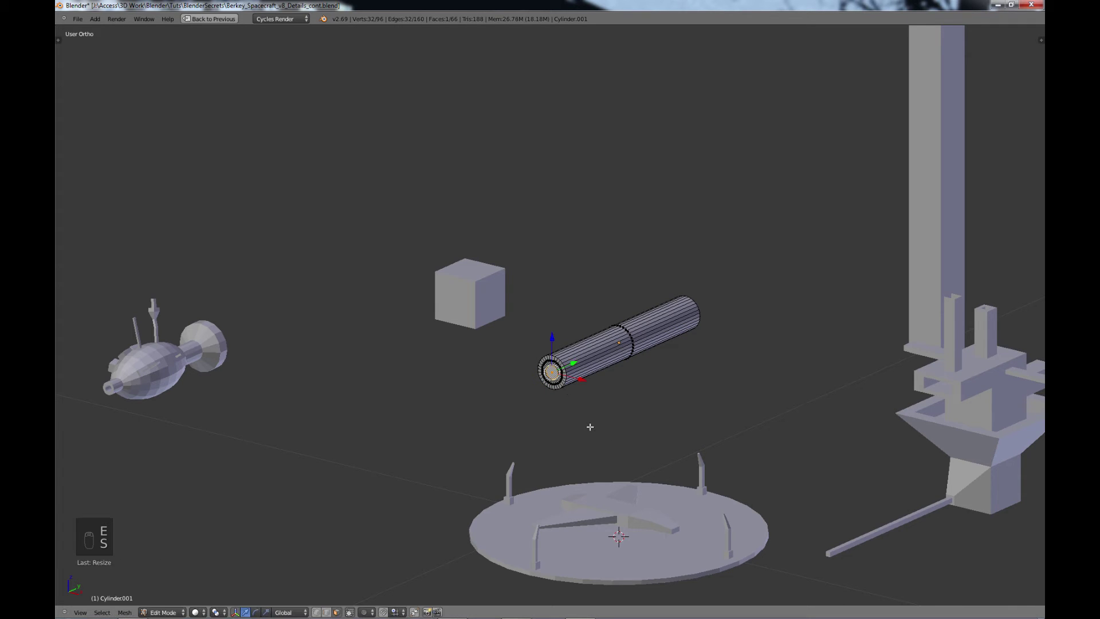
pyautogui.press('e')
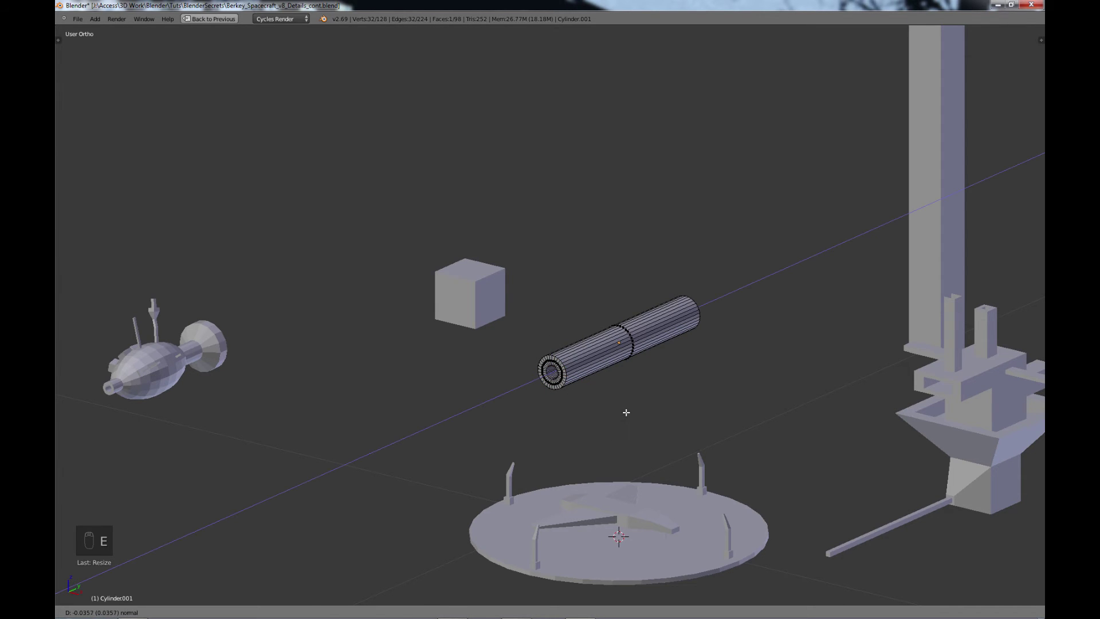
pyautogui.click(626, 412)
# Step: Inset the recessed face again and extrude it outward as a thin rod past the tube's front end
pyautogui.press('e')
pyautogui.click(626, 412)
pyautogui.press('s')
pyautogui.click(636, 410)
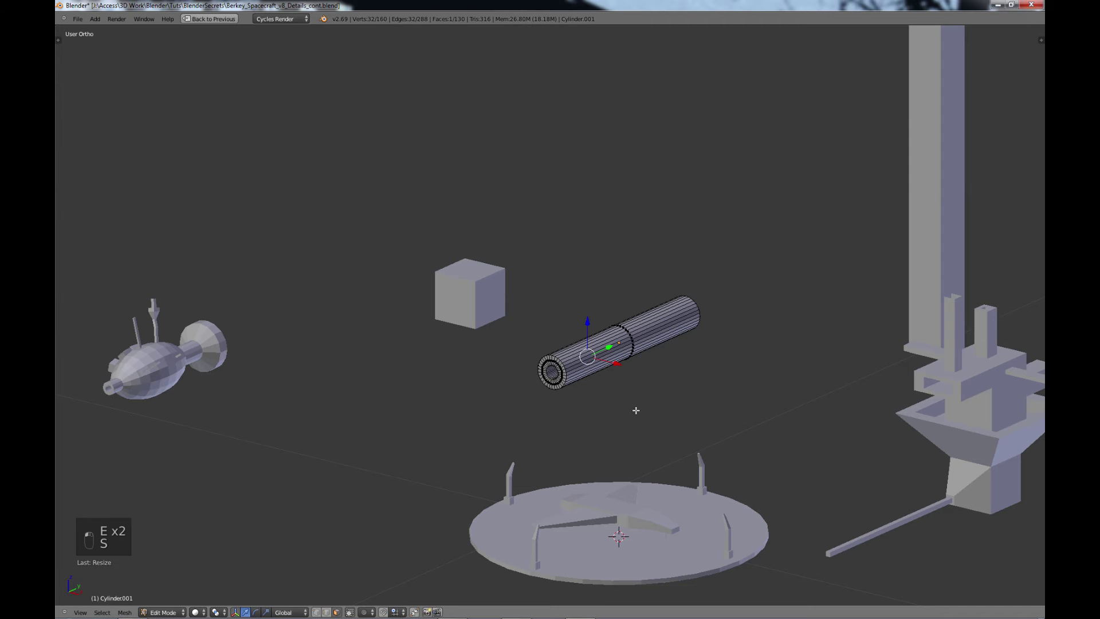
pyautogui.press('e')
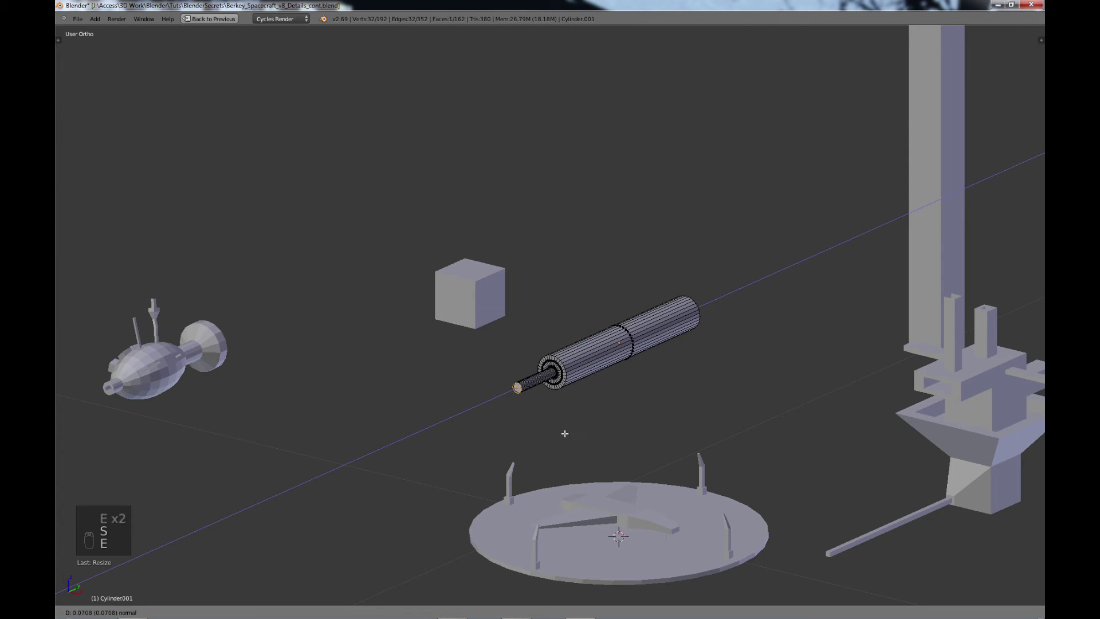
pyautogui.click(566, 433)
# Step: Taper the thin rod by scaling down its tip, and delete the tip's cap face
pyautogui.press('s')
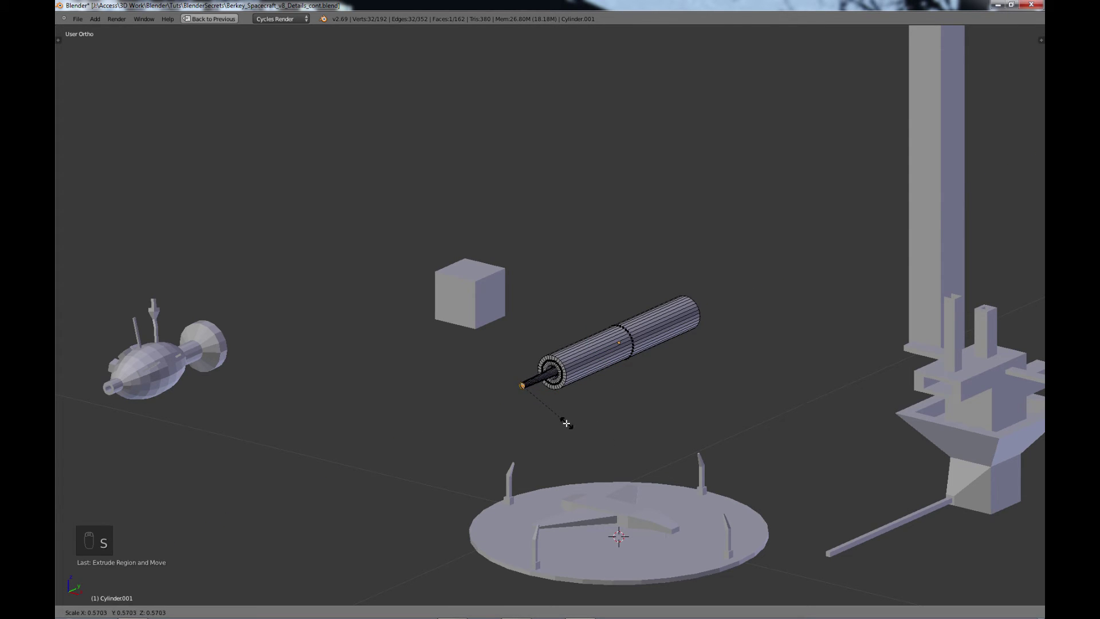
pyautogui.click(560, 415)
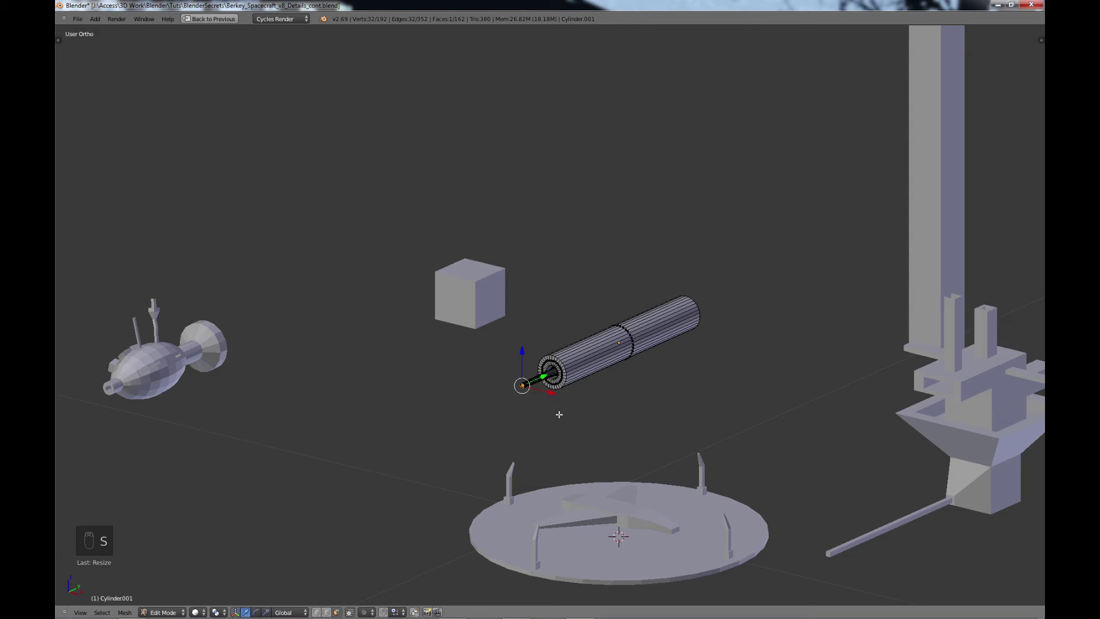
pyautogui.press('x')
pyautogui.click(544, 425)
# Step: Inset the tube's rear end face to about half size, extrude it inward, and delete that face to hollow the end
pyautogui.scroll(-2, 656, 380)
pyautogui.moveTo(656, 380); pyautogui.dragTo(531, 379, button='middle')
pyautogui.rightClick(719, 436)
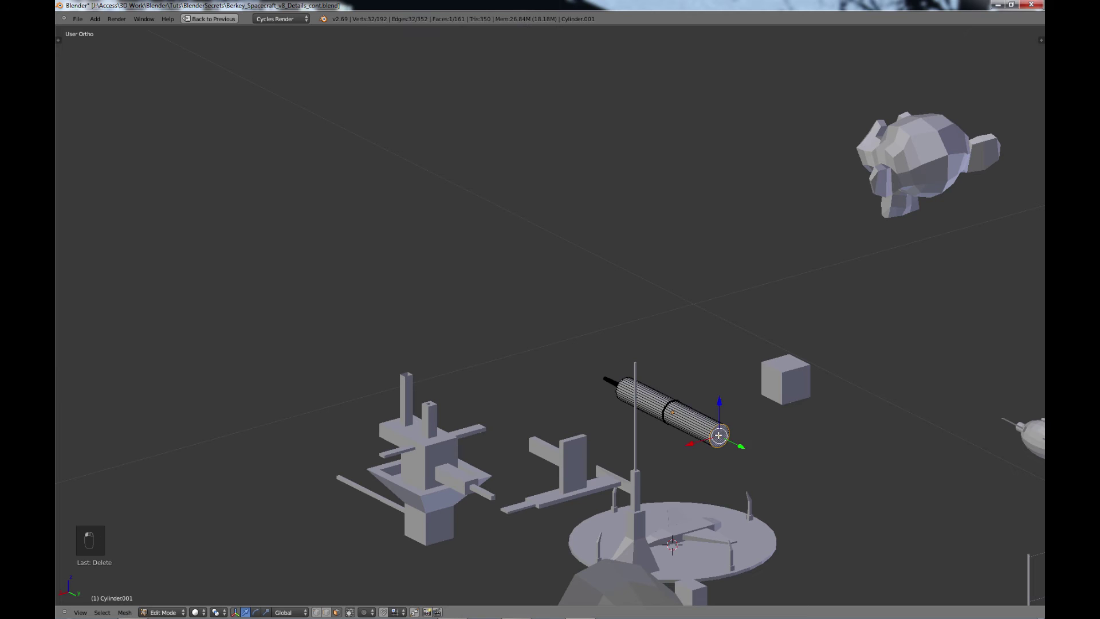
pyautogui.press('e')
pyautogui.press('s')
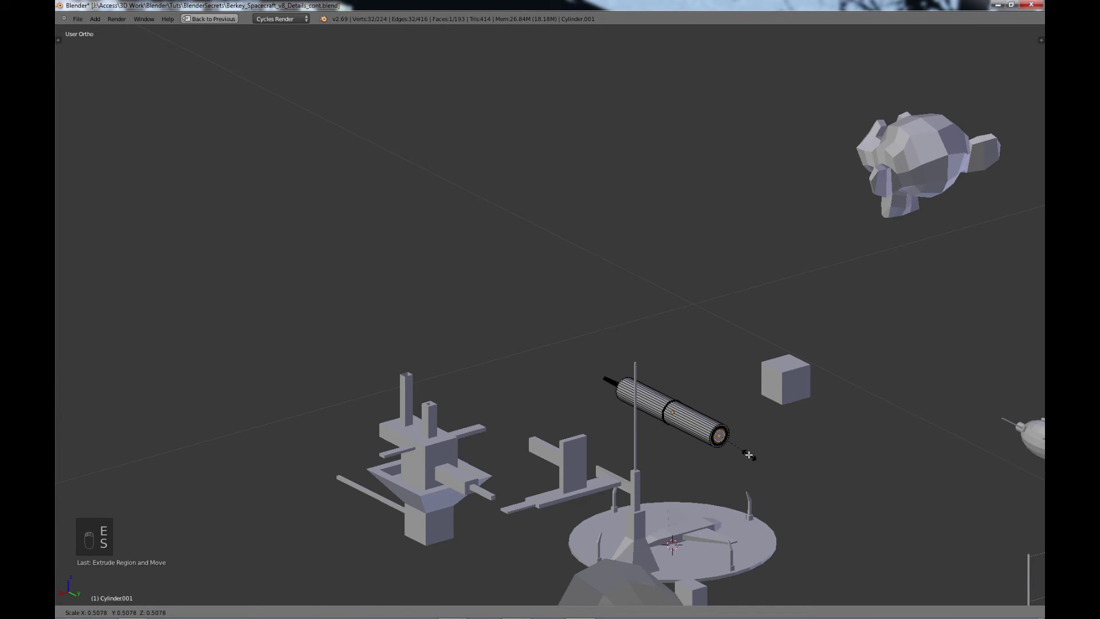
pyautogui.click(746, 456)
pyautogui.press('e')
pyautogui.click(716, 435)
pyautogui.press('v')
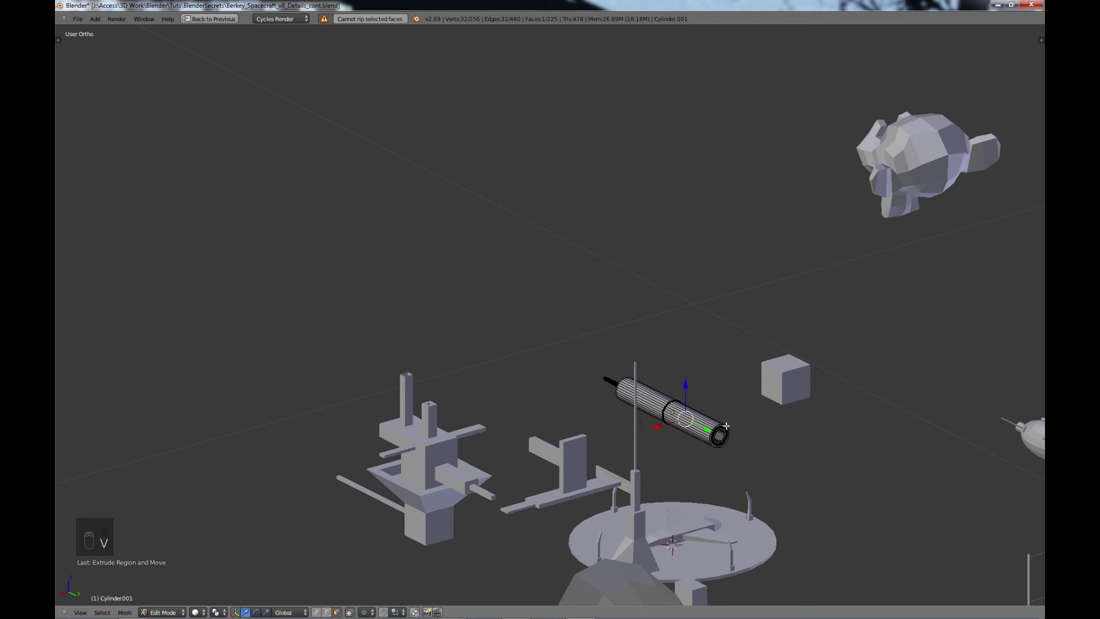
pyautogui.press('x')
pyautogui.click(723, 426)
# Step: Duplicate the whole tube mesh twice along X, about 0.022 apart, to form a row of three tubes
pyautogui.moveTo(723, 427); pyautogui.dragTo(629, 404, button='middle')
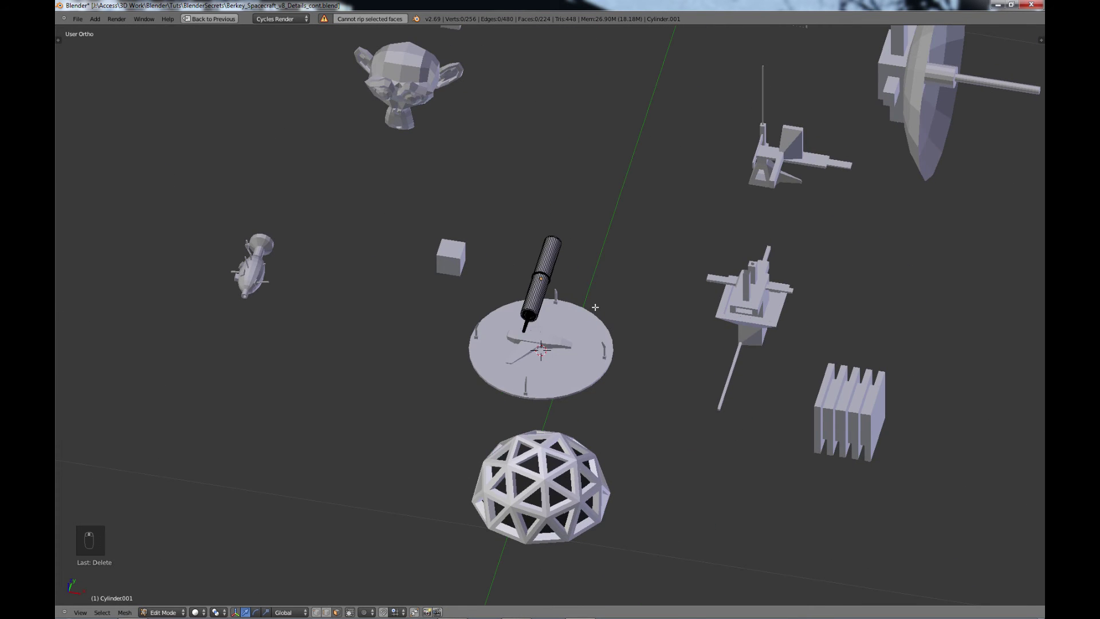
pyautogui.keyDown('shift'); pyautogui.moveTo(611, 333); pyautogui.dragTo(622, 417, button='middle'); pyautogui.keyUp('shift')
pyautogui.press('a')
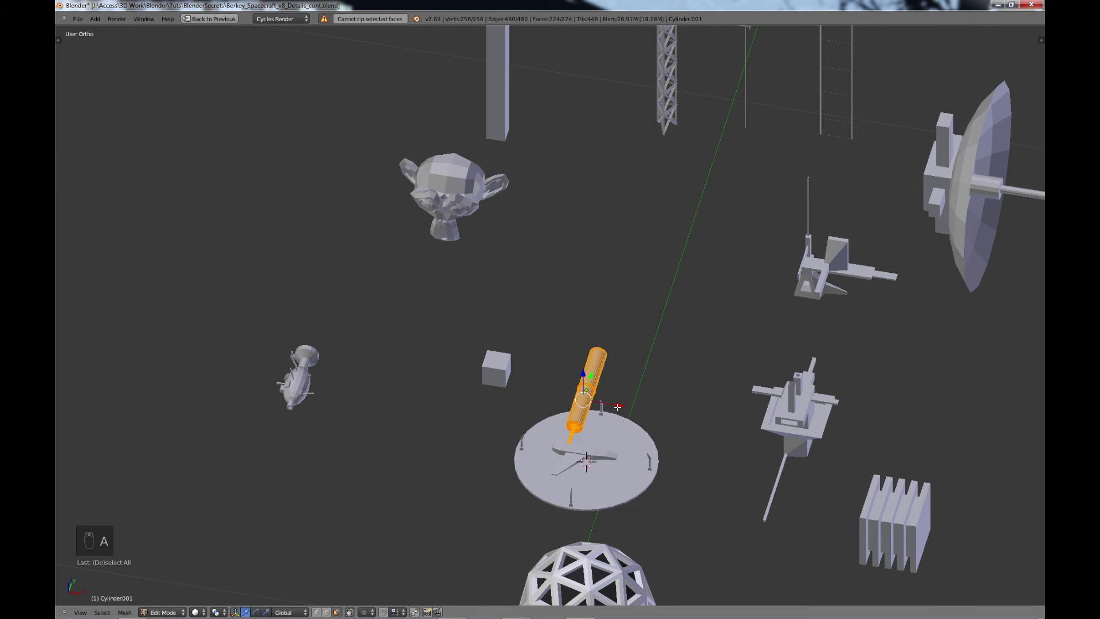
pyautogui.hotkey('shift', 'd')
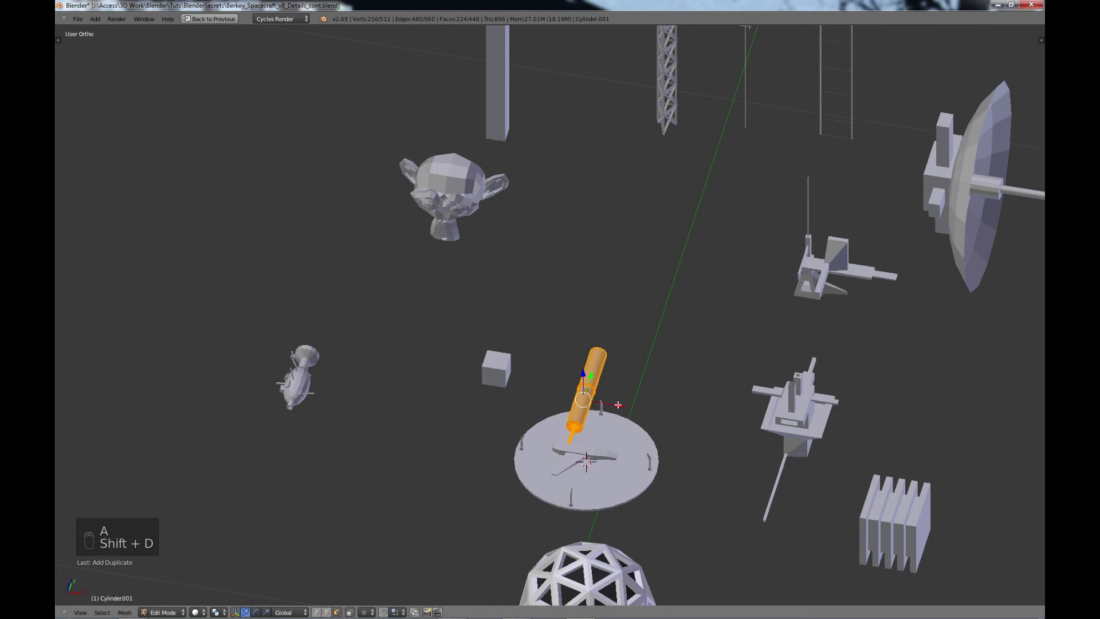
pyautogui.press('x')
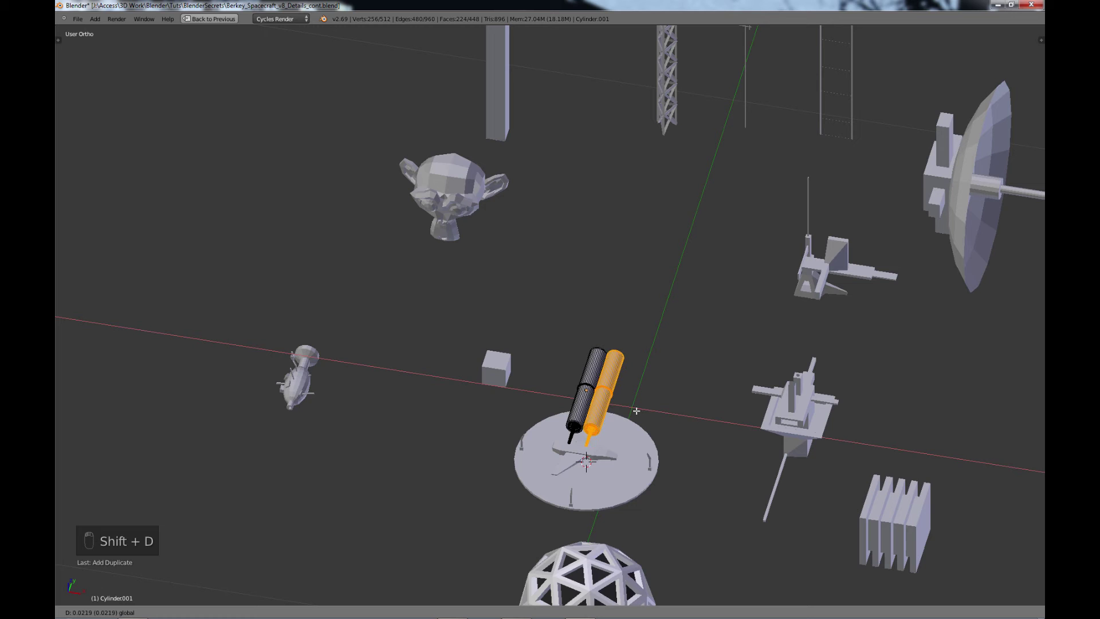
pyautogui.click(637, 411)
pyautogui.hotkey('shift', 'd')
pyautogui.press('x')
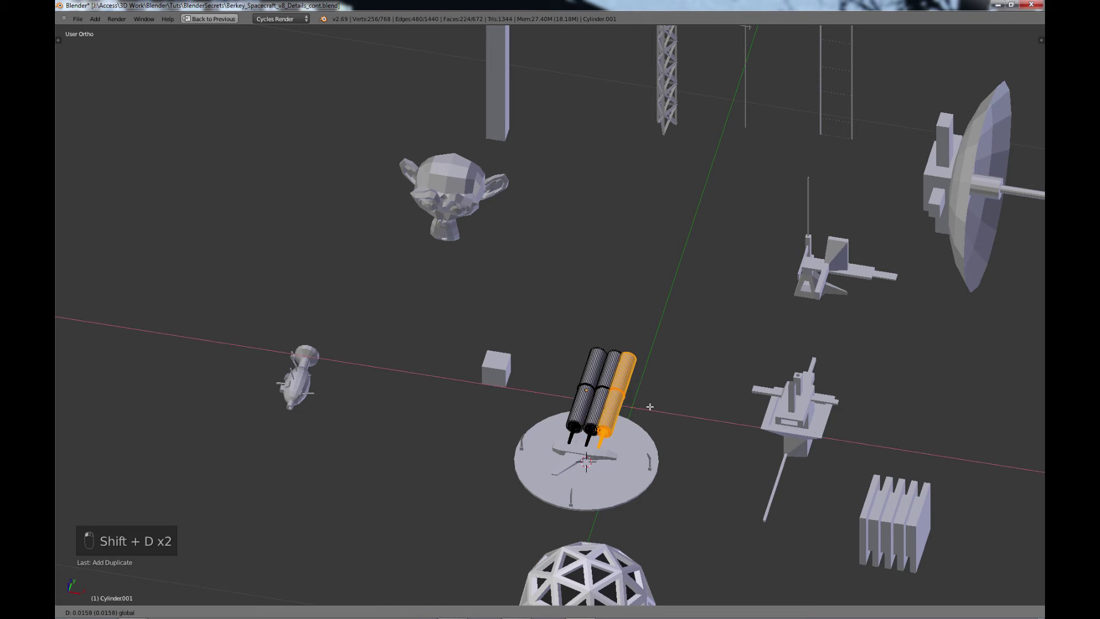
pyautogui.click(655, 406)
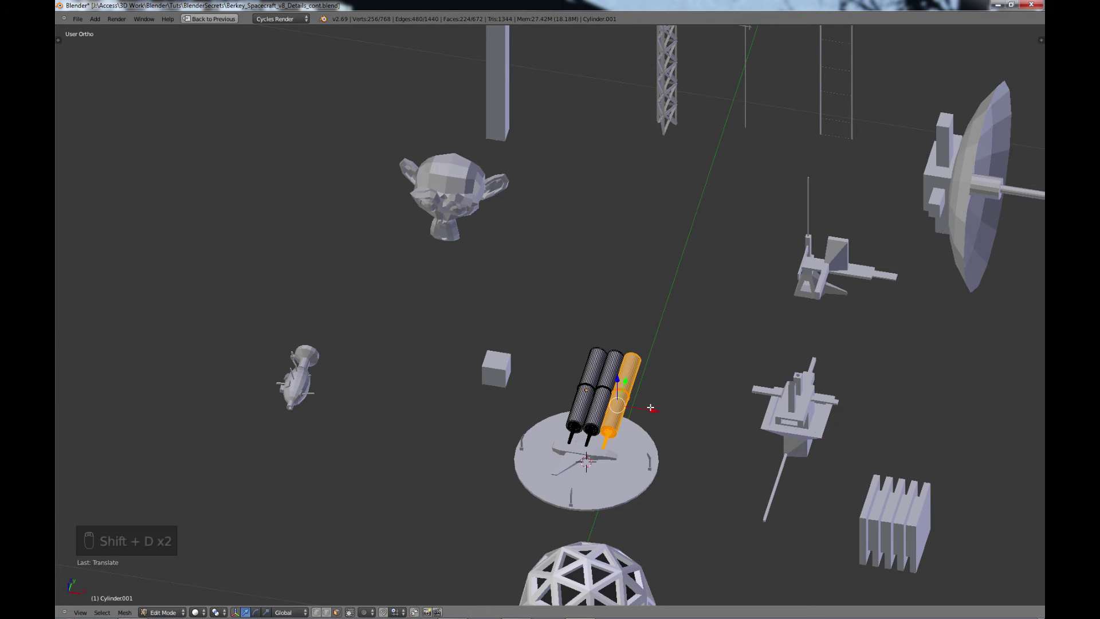
# Step: Return to Object Mode and move the three-tube cluster back along the Y axis
pyautogui.scroll(-3, 653, 405)
pyautogui.press('a')
pyautogui.press('Tab')
pyautogui.moveTo(655, 428); pyautogui.dragTo(630, 355, button='middle')
pyautogui.press('g')
pyautogui.press('y')
pyautogui.click(756, 316)
pyautogui.moveTo(756, 315); pyautogui.dragTo(734, 399, button='middle')
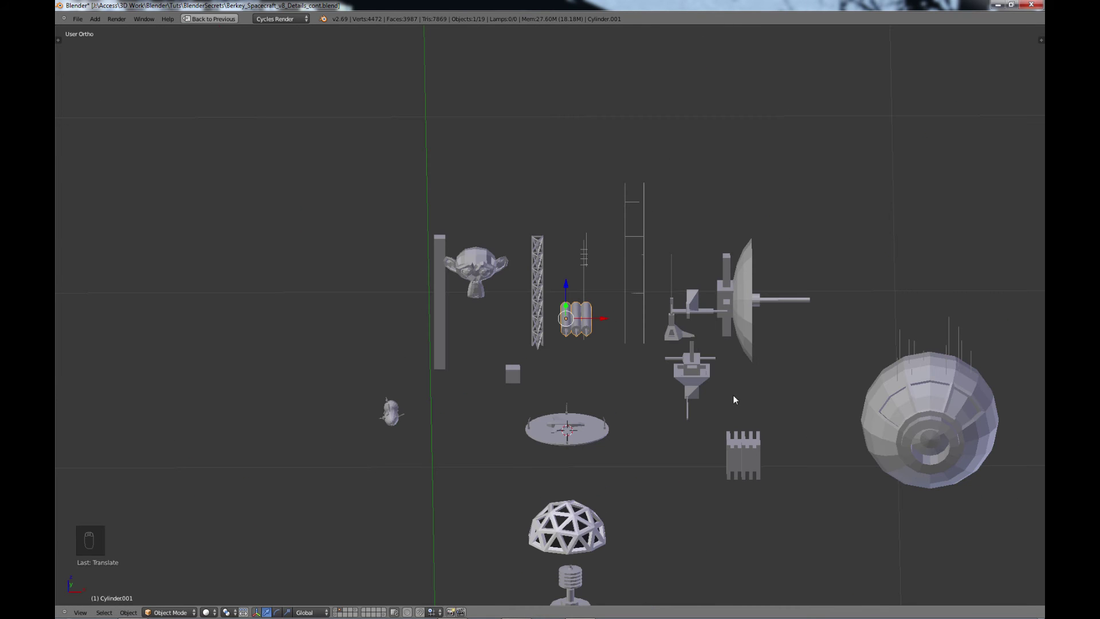
pyautogui.moveTo(668, 385); pyautogui.dragTo(650, 317, button='middle')
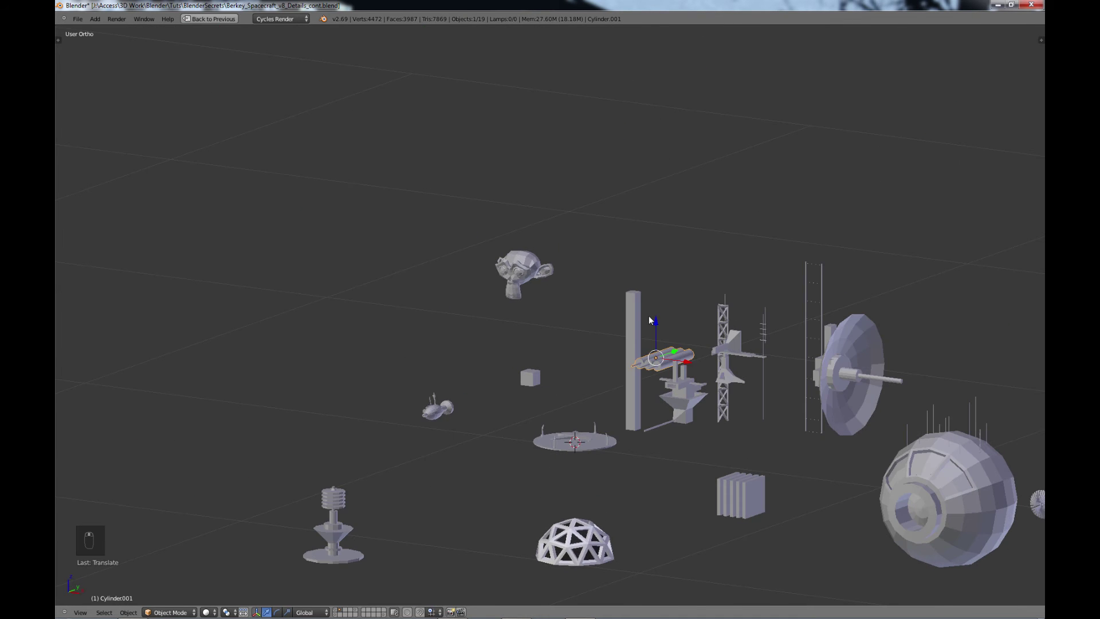
pyautogui.moveTo(664, 355); pyautogui.dragTo(598, 339, button='middle')
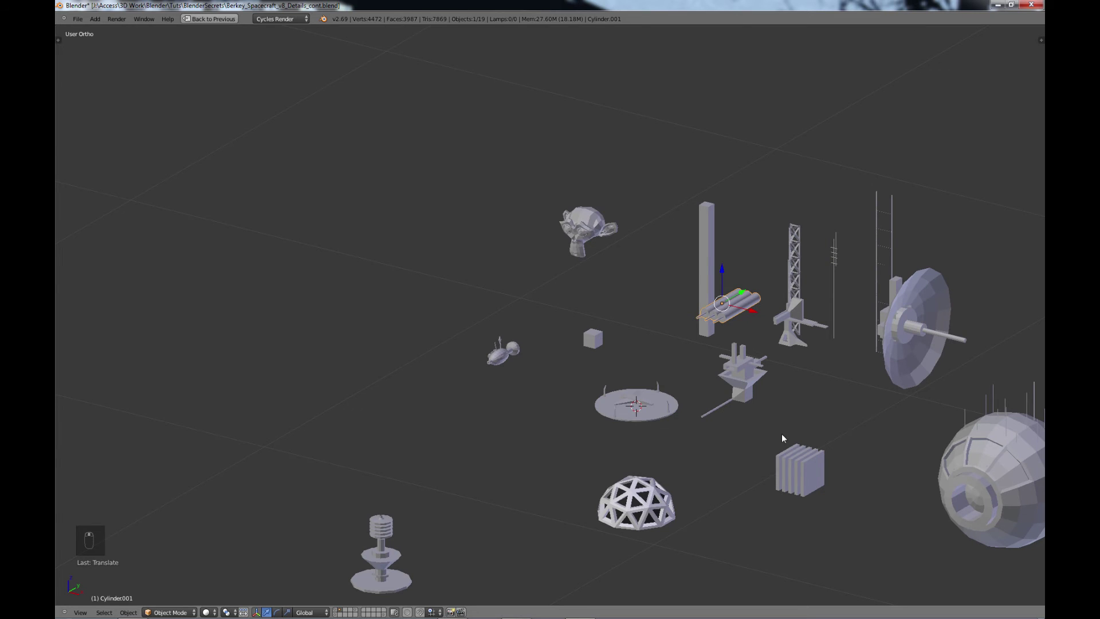
pyautogui.keyDown('shift'); pyautogui.moveTo(812, 402); pyautogui.dragTo(765, 291, button='middle'); pyautogui.keyUp('shift')
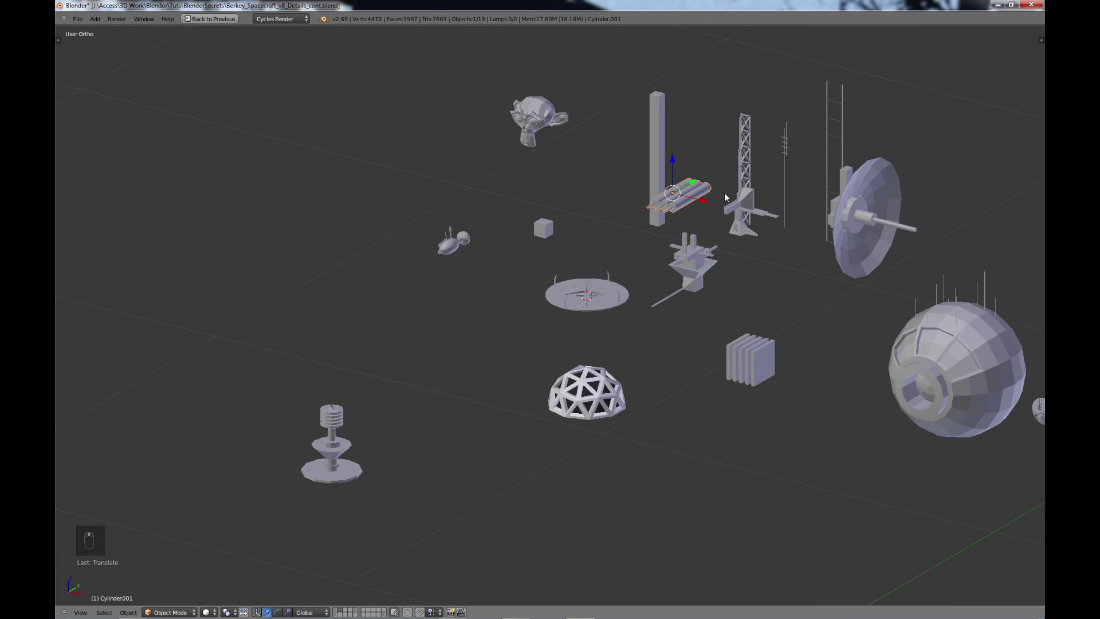
# Step: Reposition the tube cluster along the axes into the free spot between the small cube and the antenna tower
pyautogui.moveTo(695, 187); pyautogui.dragTo(640, 308)
pyautogui.moveTo(641, 308); pyautogui.dragTo(738, 301, button='middle')
pyautogui.moveTo(838, 323); pyautogui.dragTo(720, 342, button='middle')
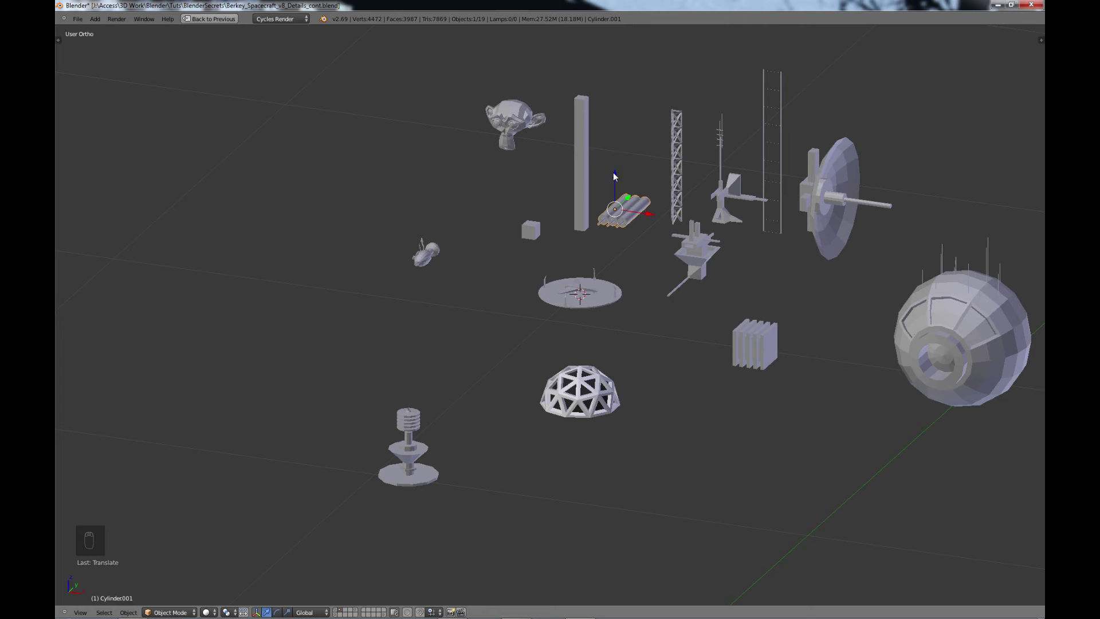
pyautogui.moveTo(614, 177); pyautogui.dragTo(613, 200)
pyautogui.moveTo(724, 380); pyautogui.dragTo(587, 399, button='middle')
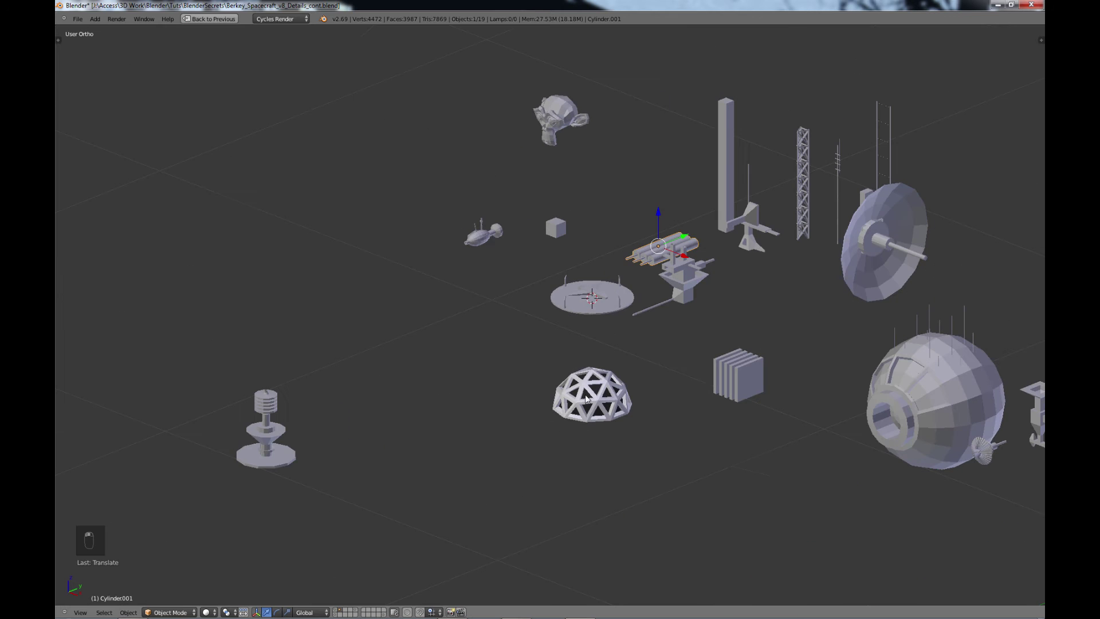
pyautogui.moveTo(748, 357); pyautogui.dragTo(630, 241, button='middle')
pyautogui.press('g')
pyautogui.press('x')
pyautogui.moveTo(599, 201); pyautogui.dragTo(578, 196)
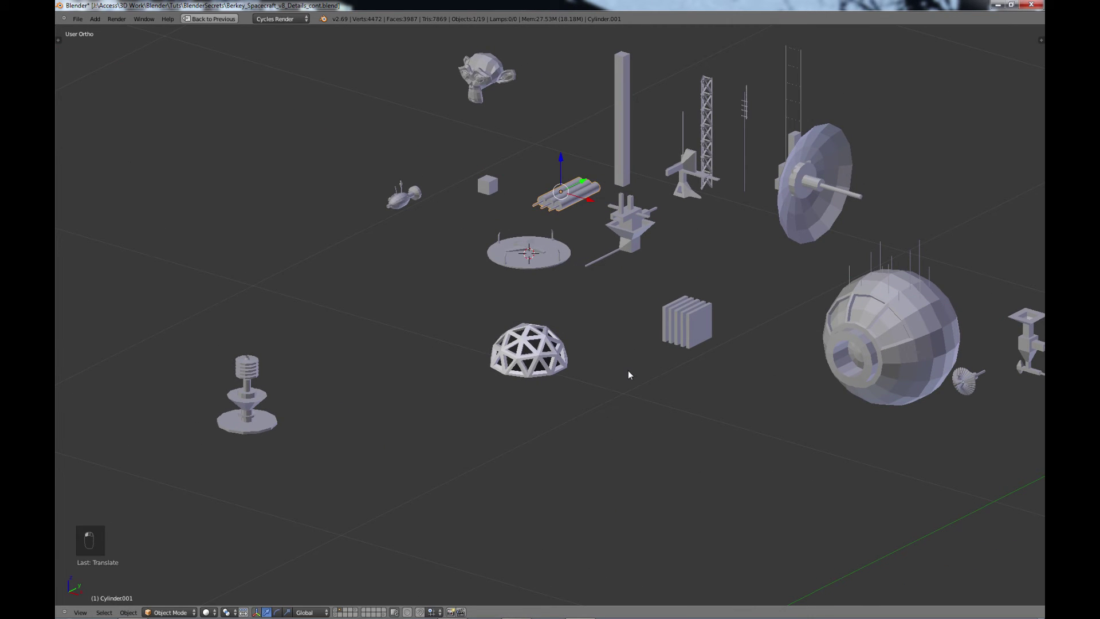
# Step: Duplicate the small cube and place the copy in the open area in front of the finned block
pyautogui.rightClick(489, 186)
pyautogui.hotkey('shift', 'd')
pyautogui.press('g')
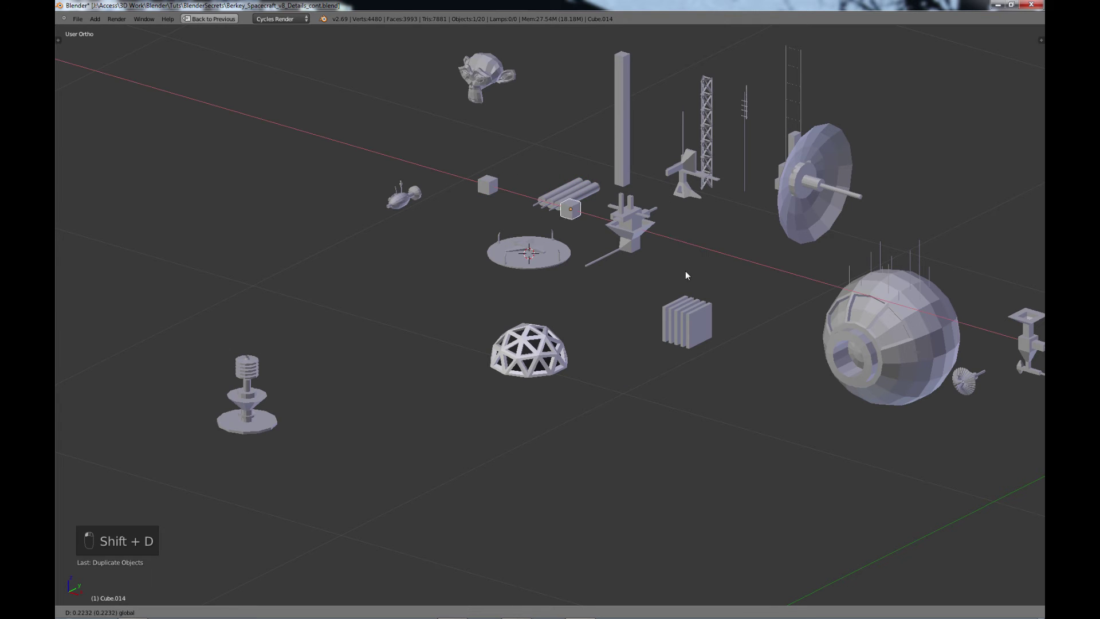
pyautogui.click(768, 307)
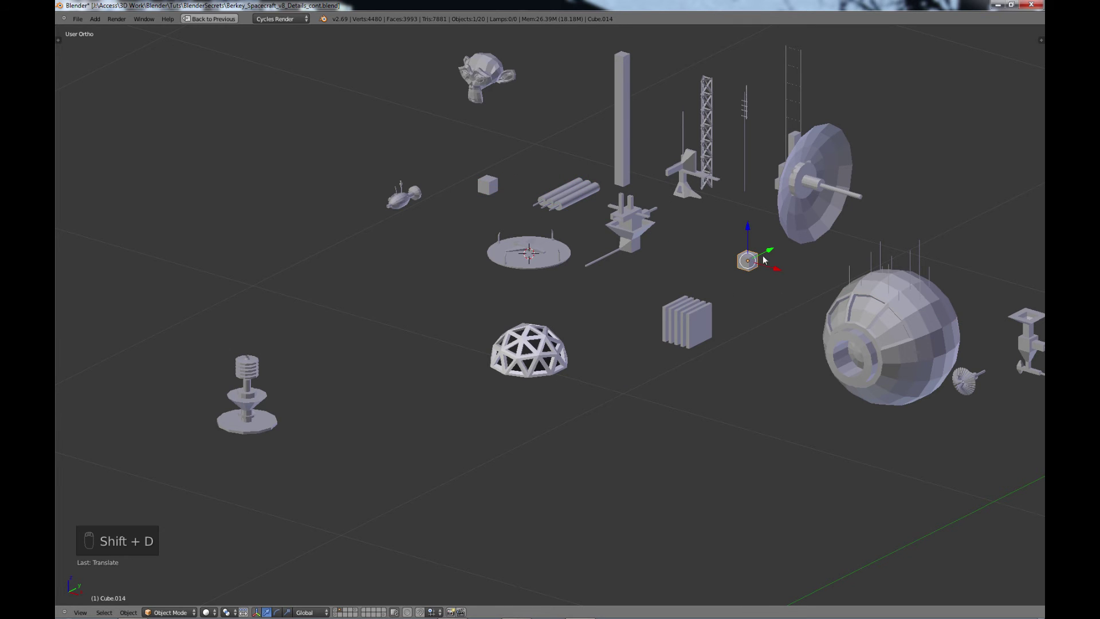
pyautogui.press('g')
pyautogui.click(642, 392)
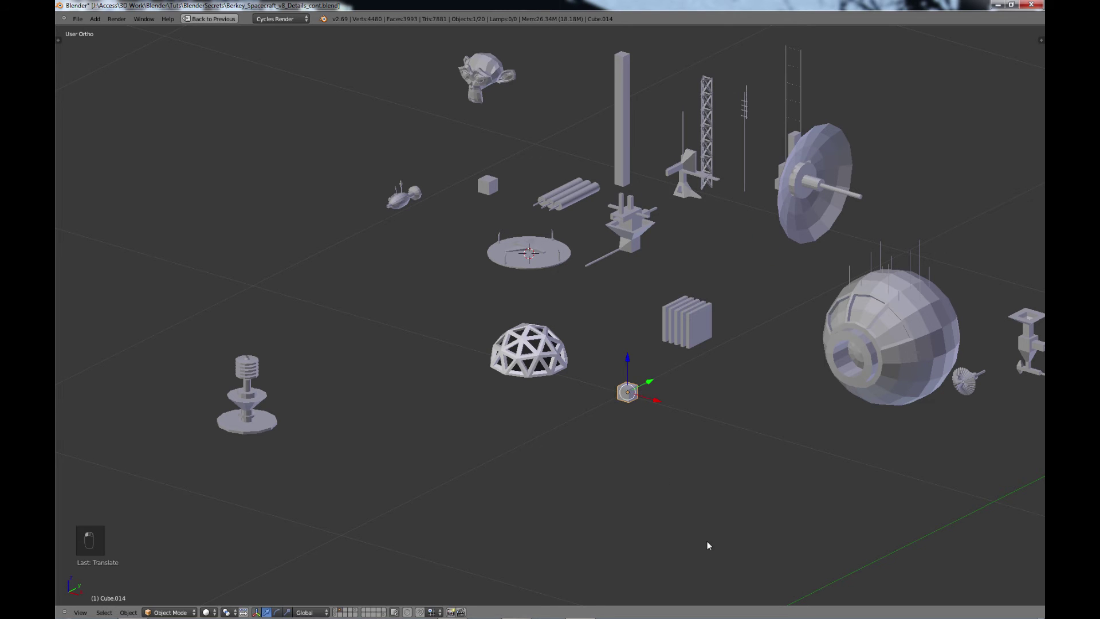
# Step: Scale the duplicated cube up to about three times its size
pyautogui.press('s')
pyautogui.click(969, 576)
pyautogui.scroll(2, 668, 439)
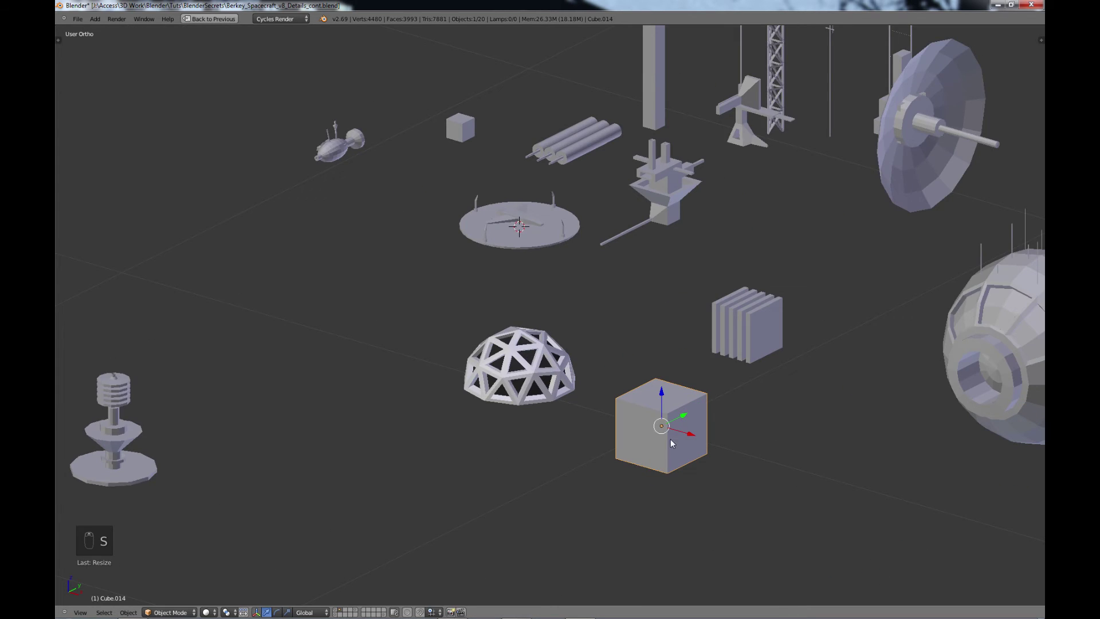
# Step: Enter Edit Mode on the enlarged cube and extrude its top face upward by about 0.043
pyautogui.press('Tab')
pyautogui.scroll(2, 695, 486)
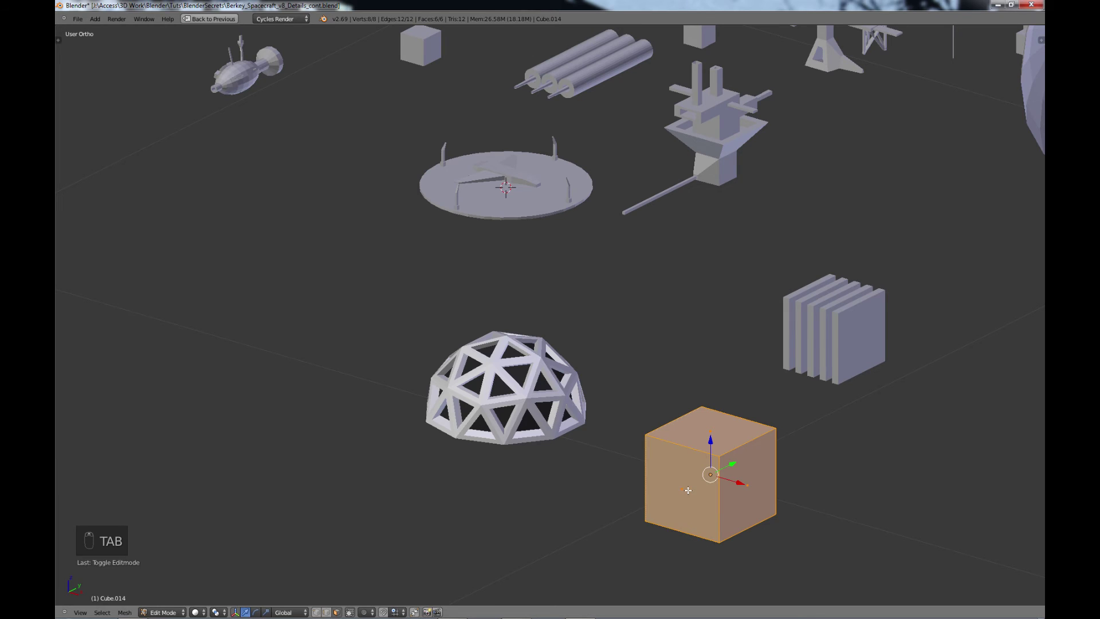
pyautogui.rightClick(713, 429)
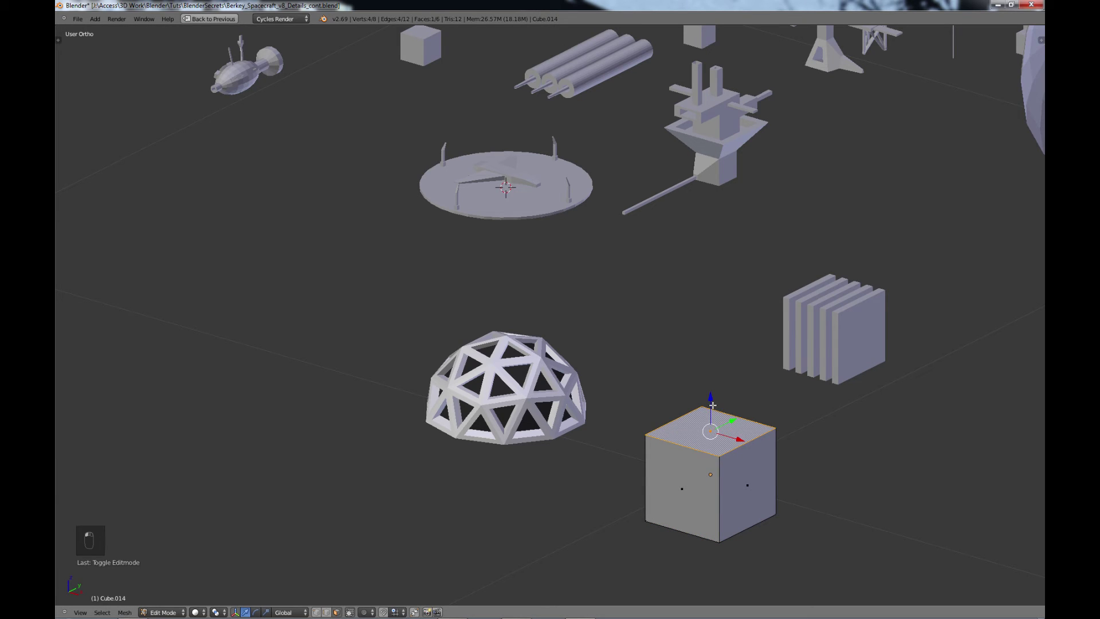
pyautogui.press('e')
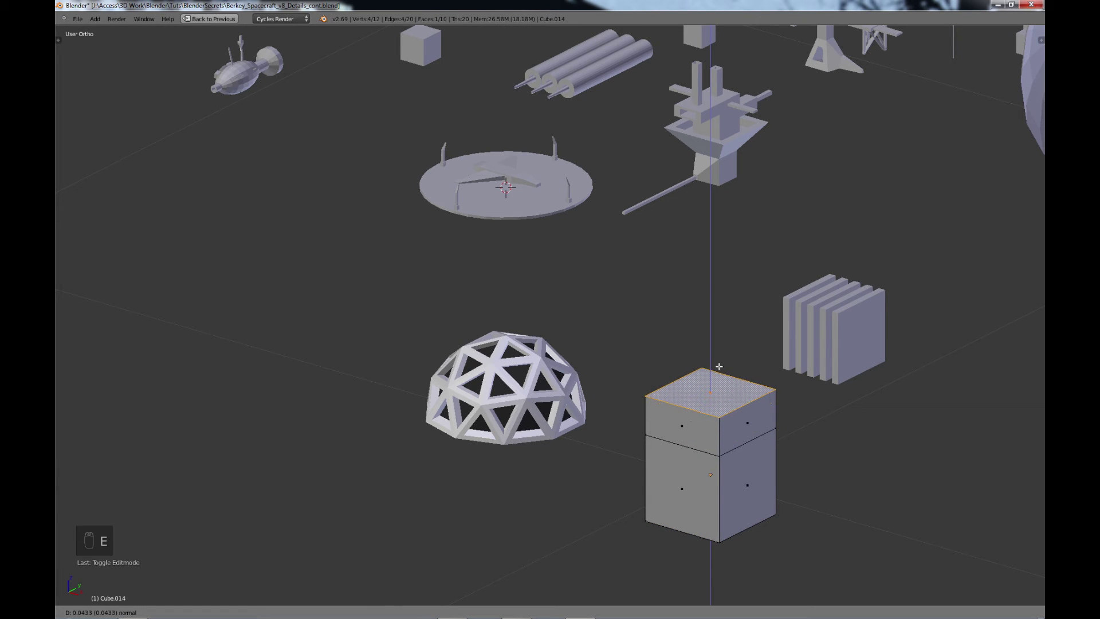
pyautogui.click(719, 367)
# Step: Add ten evenly spaced vertical loop cuts across the front and top of the block, without sliding them
pyautogui.moveTo(733, 452); pyautogui.dragTo(739, 451, button='middle')
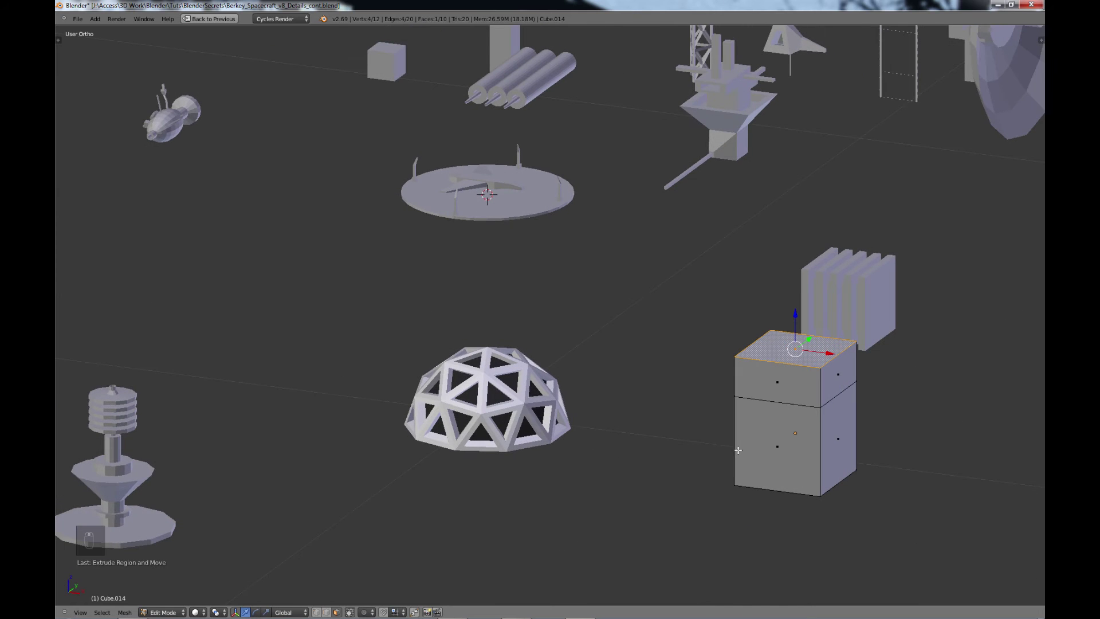
pyautogui.hotkey('ctrl', 'r')
pyautogui.scroll(4, 773, 492)
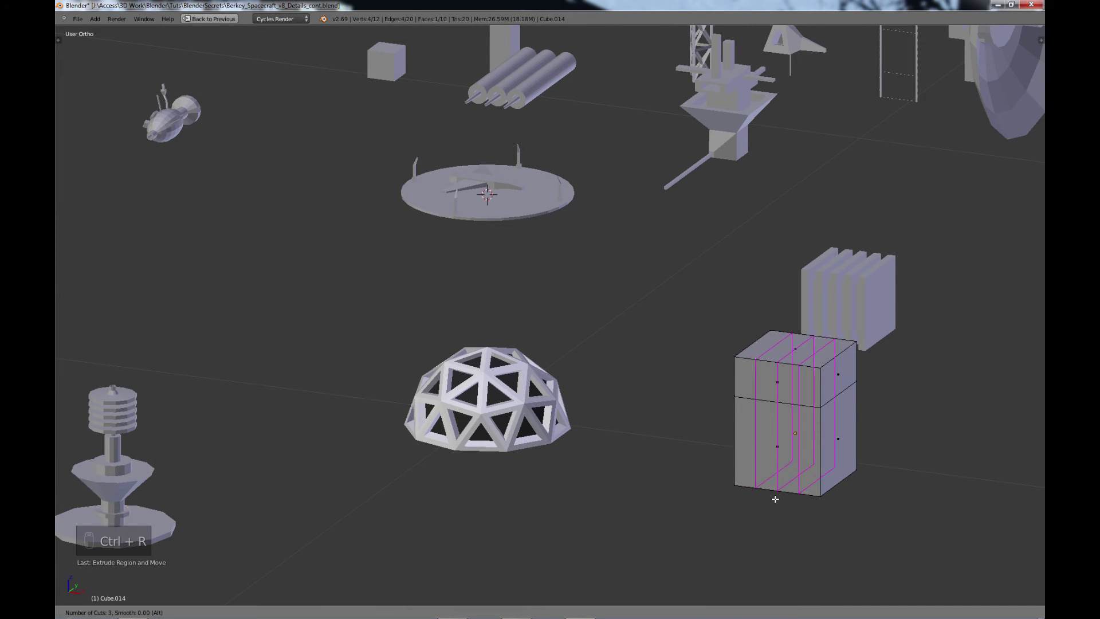
pyautogui.scroll(5, 776, 499)
pyautogui.click(776, 497)
pyautogui.rightClick(775, 498)
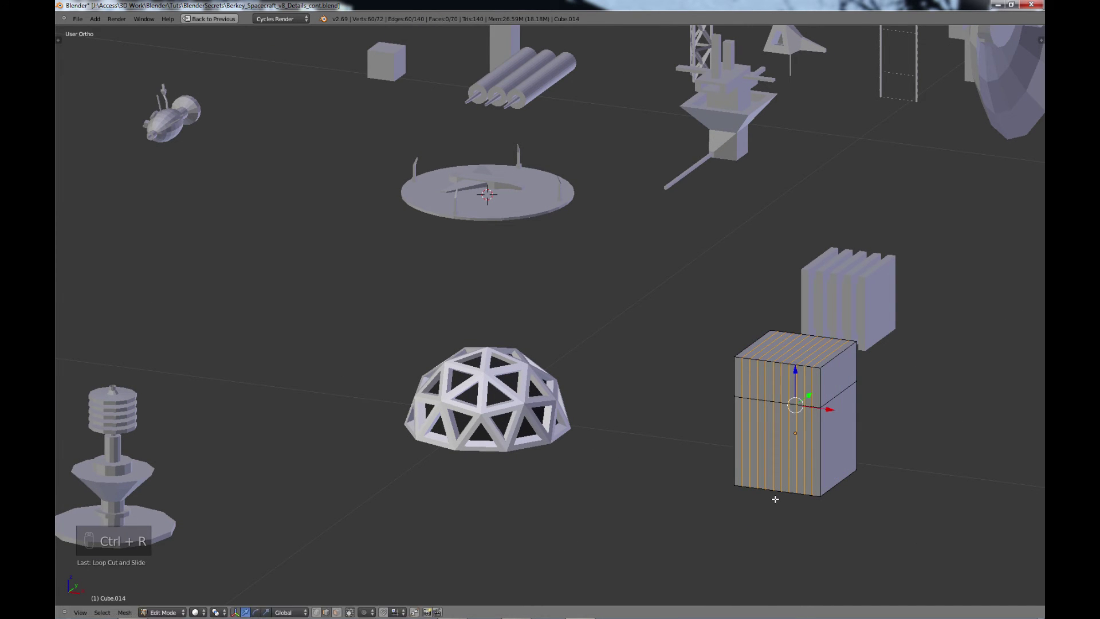
# Step: Select the second, third, fifth, sixth, eighth and ninth upper front strips as faces, extrude them in place and scale them slightly inward
pyautogui.click(336, 612)
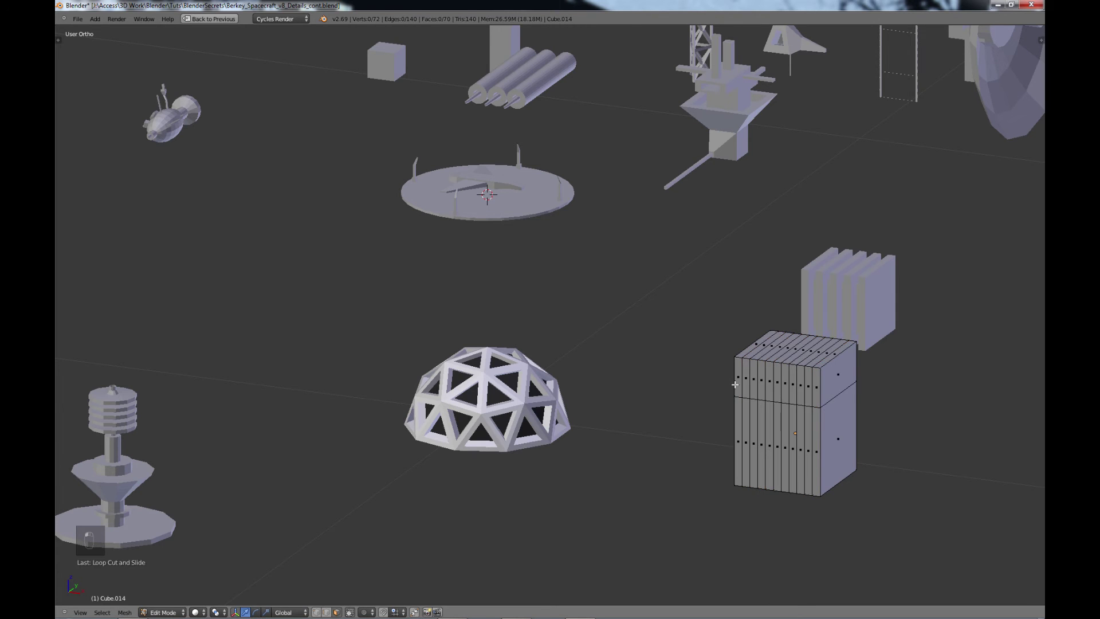
pyautogui.scroll(2, 759, 389)
pyautogui.keyDown('shift'); pyautogui.moveTo(889, 421); pyautogui.dragTo(668, 284, button='middle'); pyautogui.keyUp('shift')
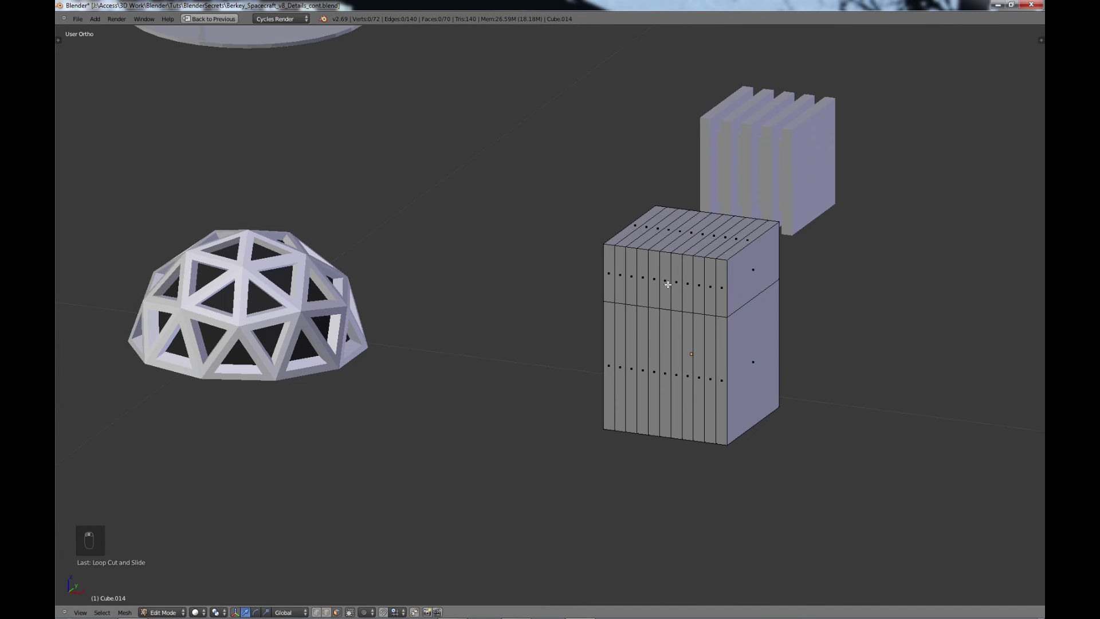
pyautogui.rightClick(623, 277)
pyautogui.keyDown('shift'); pyautogui.rightClick(634, 287); pyautogui.keyUp('shift')
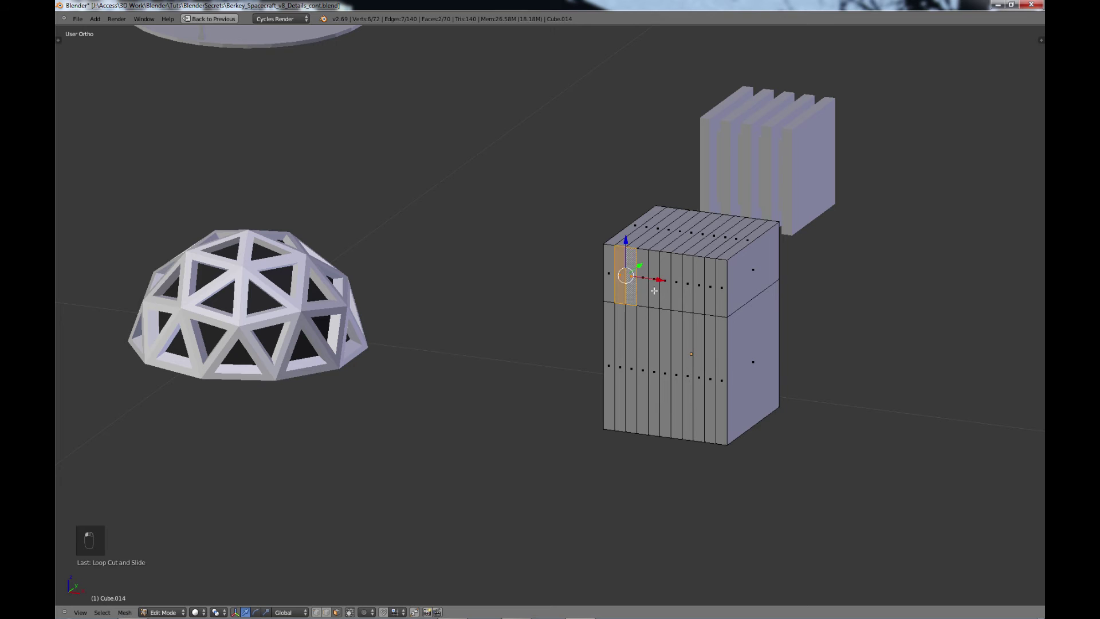
pyautogui.keyDown('shift'); pyautogui.rightClick(654, 290); pyautogui.keyUp('shift')
pyautogui.keyDown('shift'); pyautogui.rightClick(667, 296); pyautogui.keyUp('shift')
pyautogui.keyDown('shift'); pyautogui.rightClick(689, 298); pyautogui.keyUp('shift')
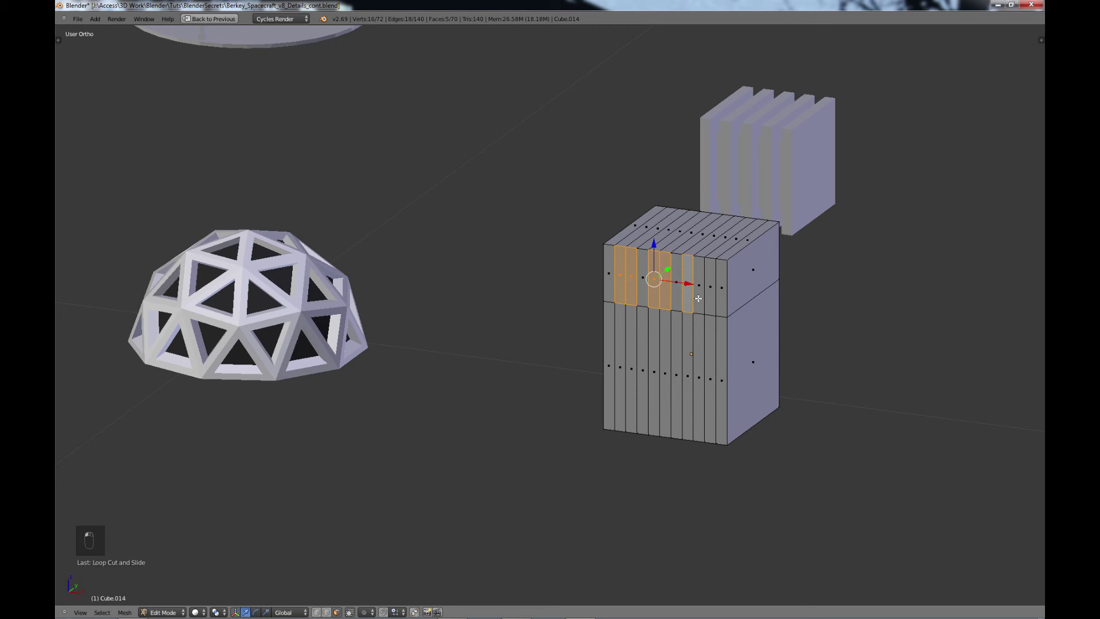
pyautogui.keyDown('shift'); pyautogui.rightClick(699, 299); pyautogui.keyUp('shift')
pyautogui.press('e')
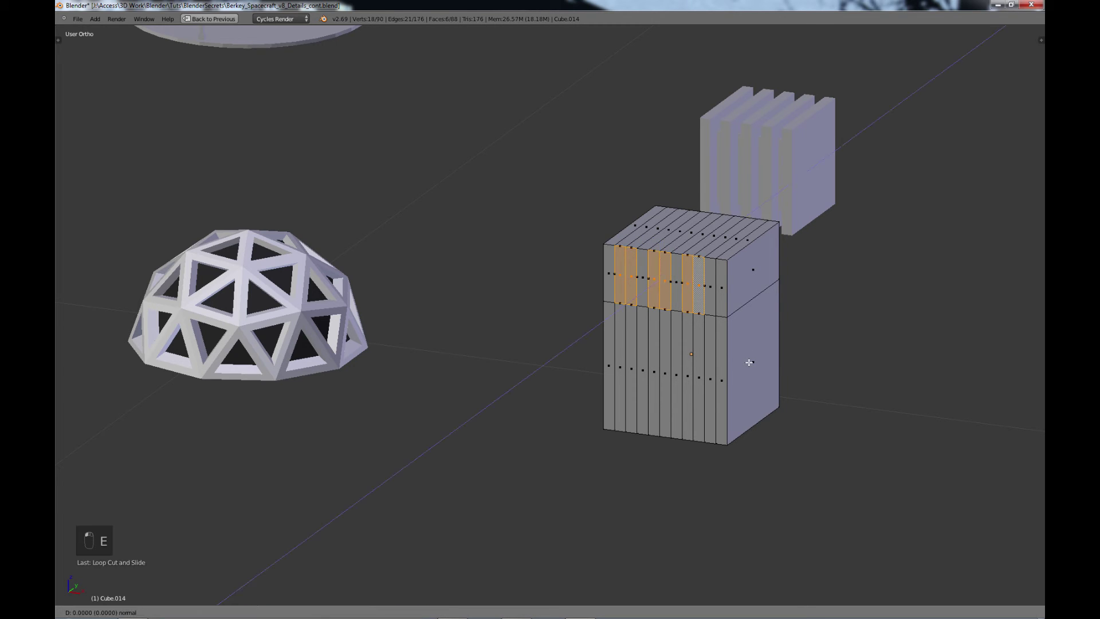
pyautogui.rightClick(749, 362)
pyautogui.press('s')
pyautogui.click(784, 388)
# Step: Extrude the inset upper strips into the block and delete their end faces to leave three open slots
pyautogui.press('e')
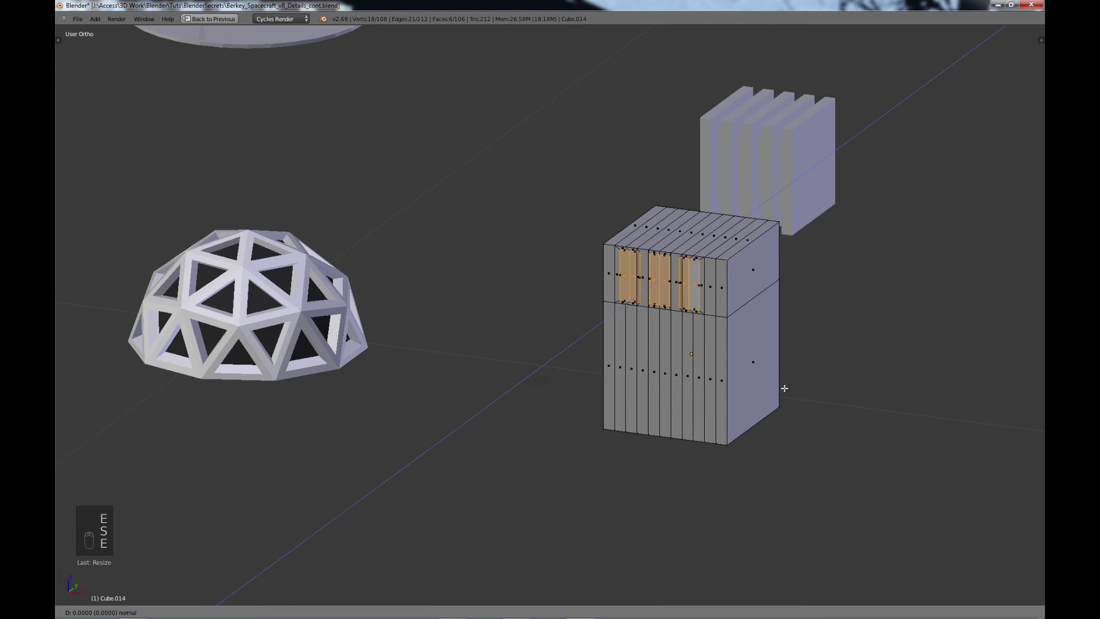
pyautogui.click(795, 379)
pyautogui.press('x')
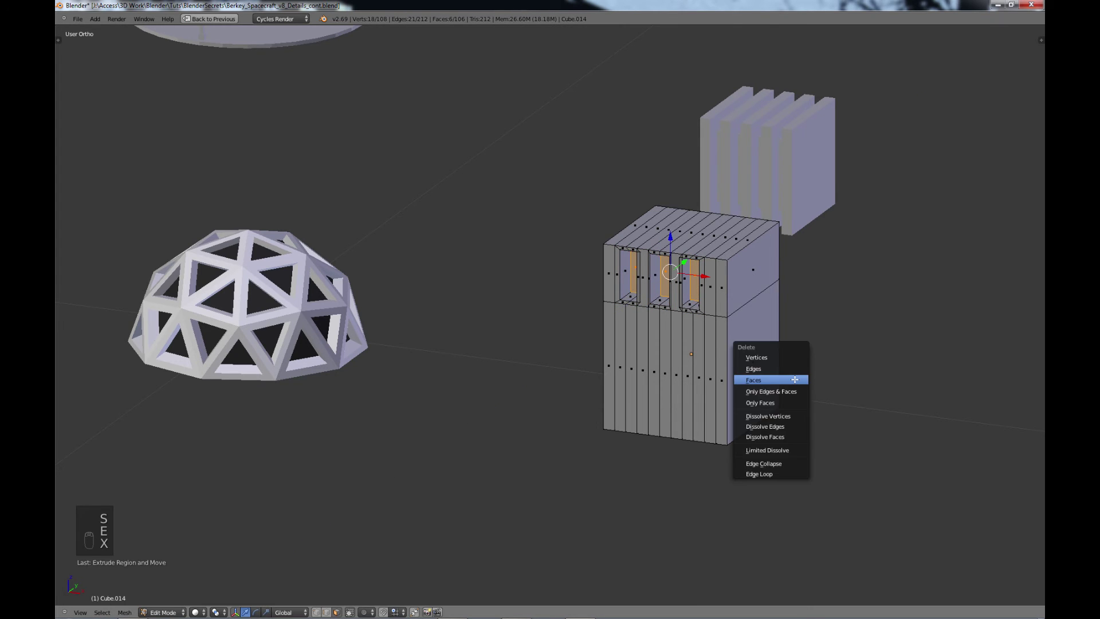
pyautogui.click(783, 365)
# Step: Inset the third, fifth and eighth lower front strips by extruding them in place and scaling them down slightly
pyautogui.rightClick(654, 376)
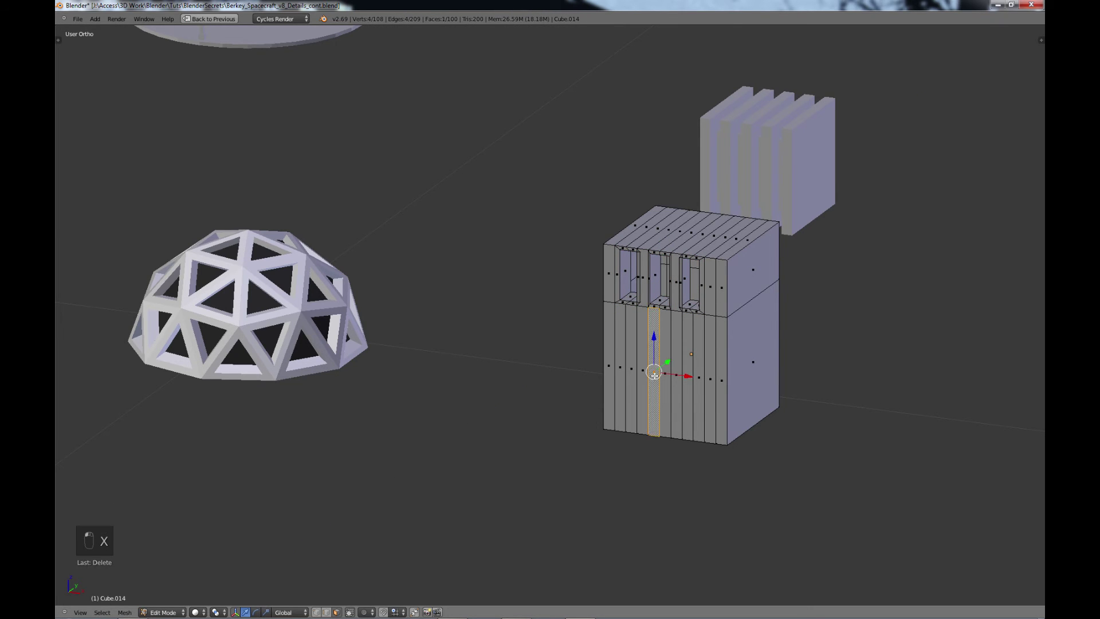
pyautogui.keyDown('shift'); pyautogui.rightClick(632, 373); pyautogui.keyUp('shift')
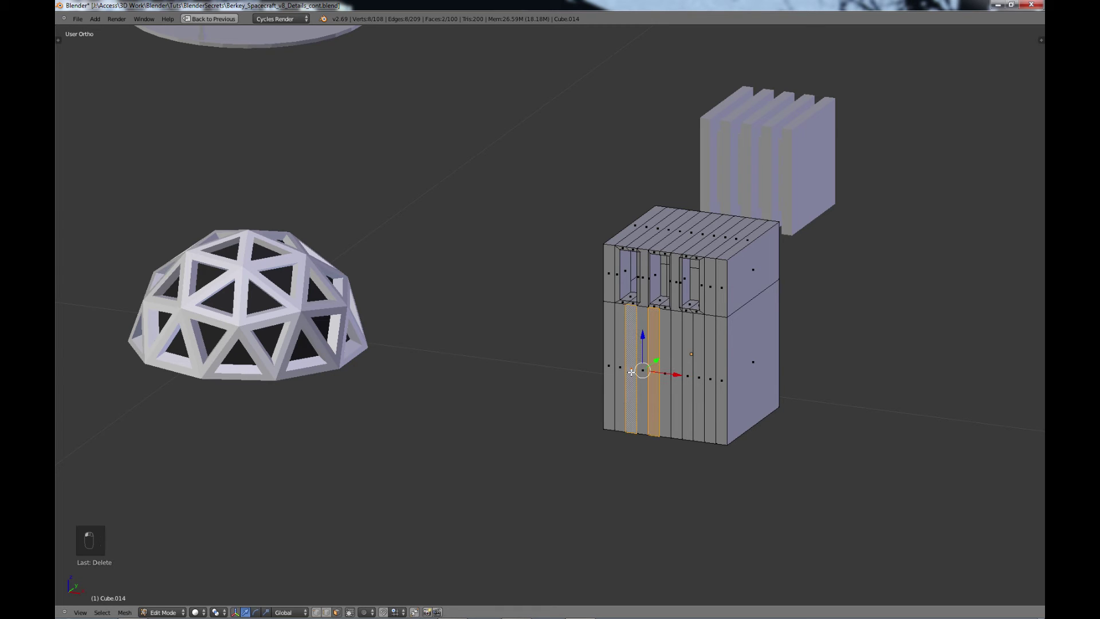
pyautogui.keyDown('shift'); pyautogui.rightClick(687, 383); pyautogui.keyUp('shift')
pyautogui.press('e')
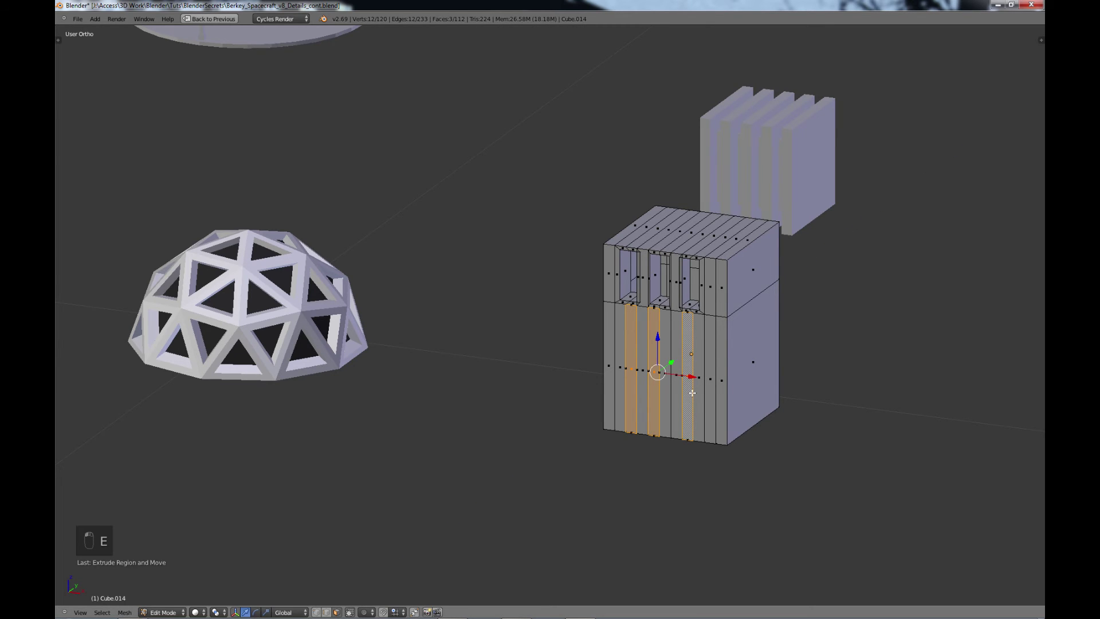
pyautogui.press('s')
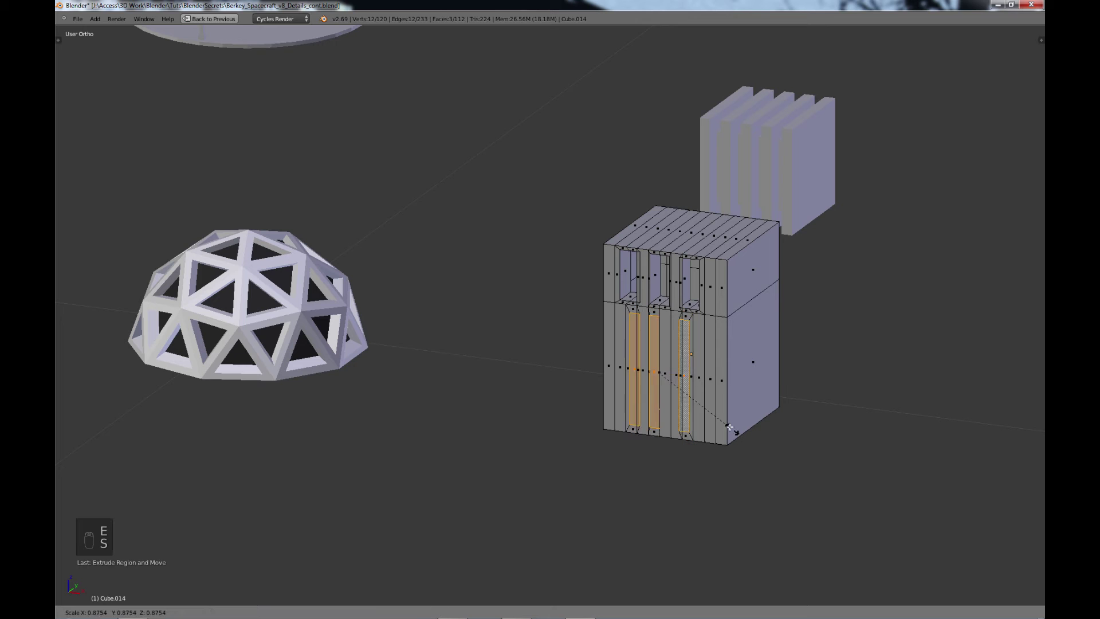
# Step: Extrude the three lower strips outward by about 0.047 and scale their front faces to about 0.6 for tapered fins
pyautogui.press('e')
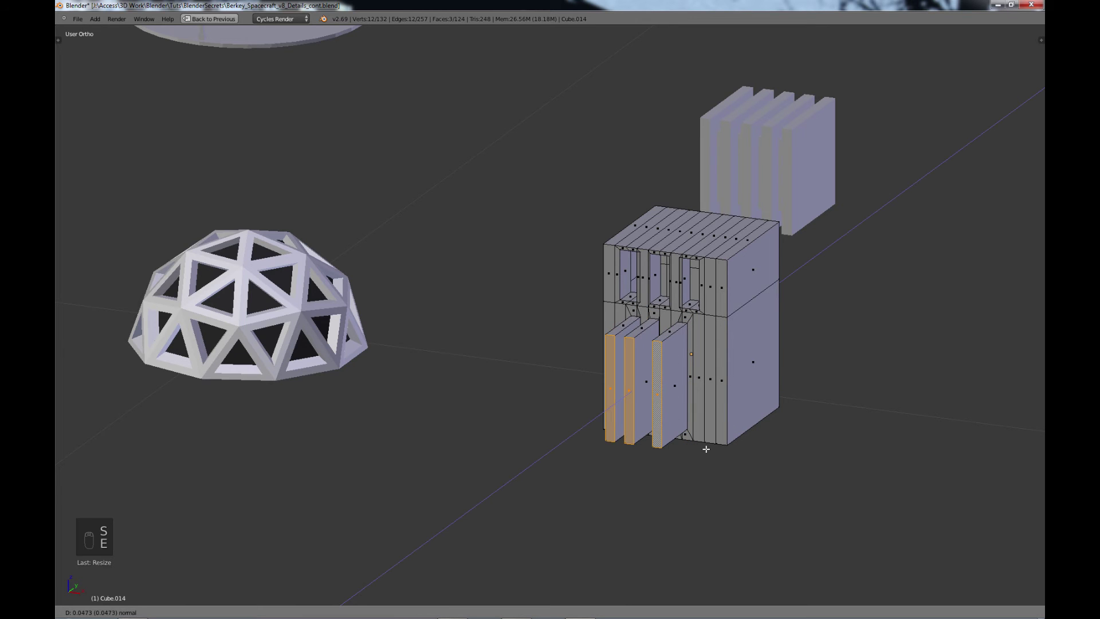
pyautogui.click(706, 448)
pyautogui.press('s')
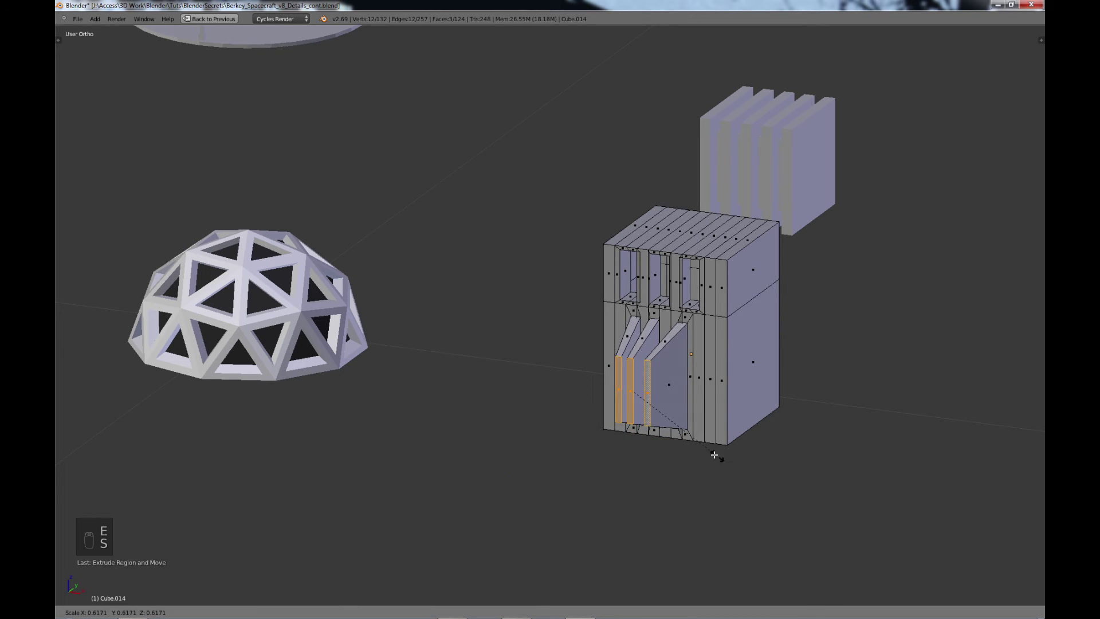
pyautogui.click(713, 452)
# Step: Extrude the block's lower side face, scale it down and move it outward to form a tapered bulge
pyautogui.rightClick(755, 359)
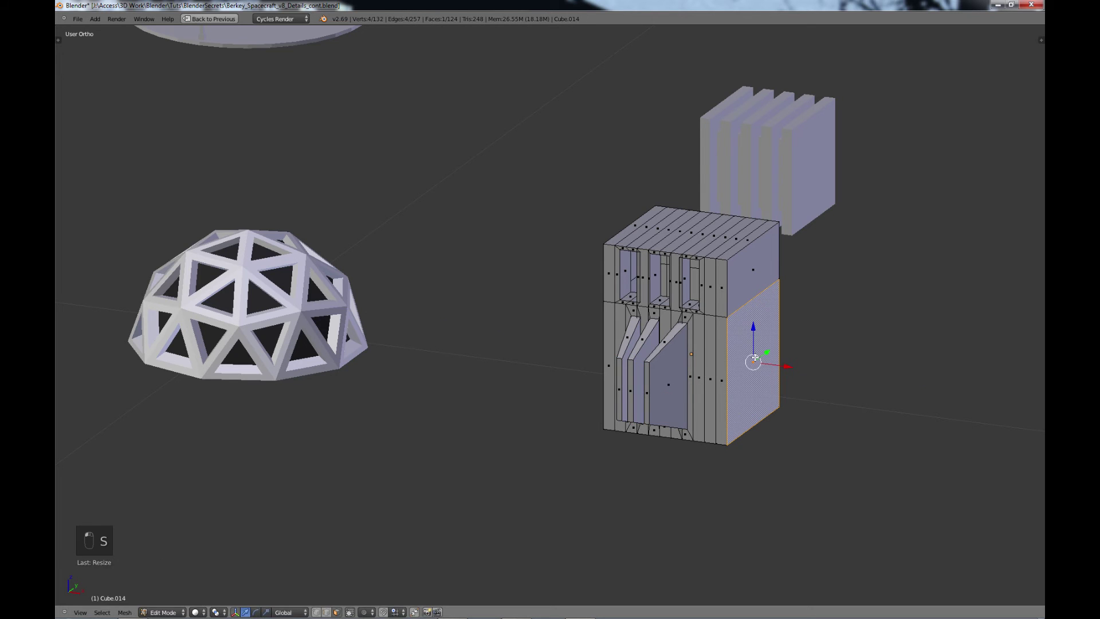
pyautogui.press('e')
pyautogui.click(854, 461)
pyautogui.press('s')
pyautogui.click(802, 426)
pyautogui.press('g')
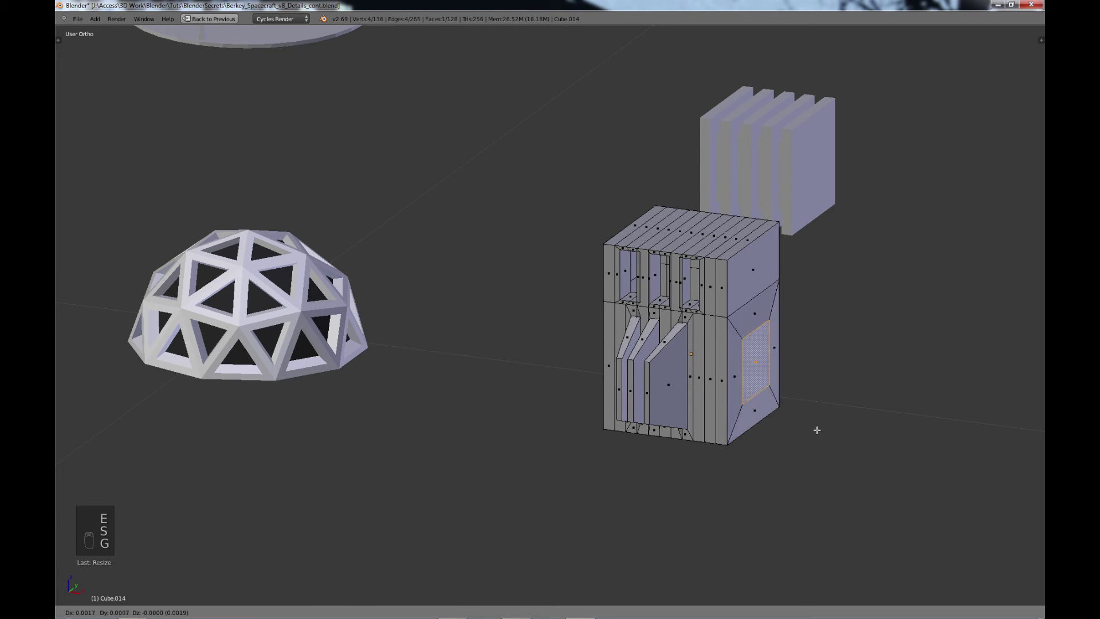
pyautogui.click(828, 433)
# Step: Inset the bulge's end face twice as small, push it inward and delete it to leave an open recess
pyautogui.press('e')
pyautogui.click(827, 434)
pyautogui.press('s')
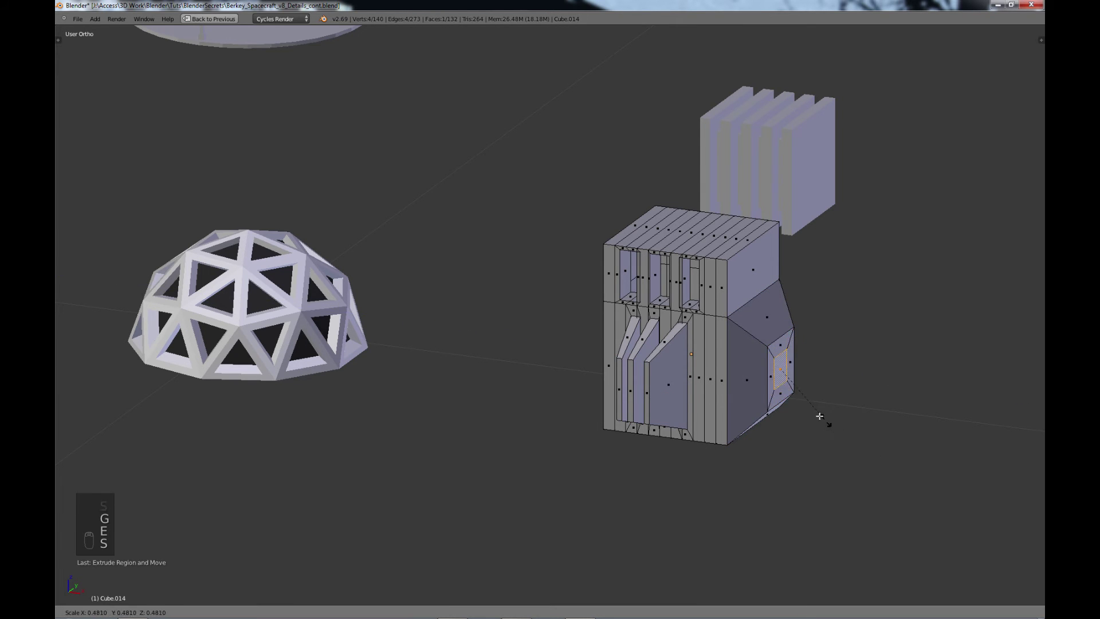
pyautogui.click(812, 408)
pyautogui.press('e')
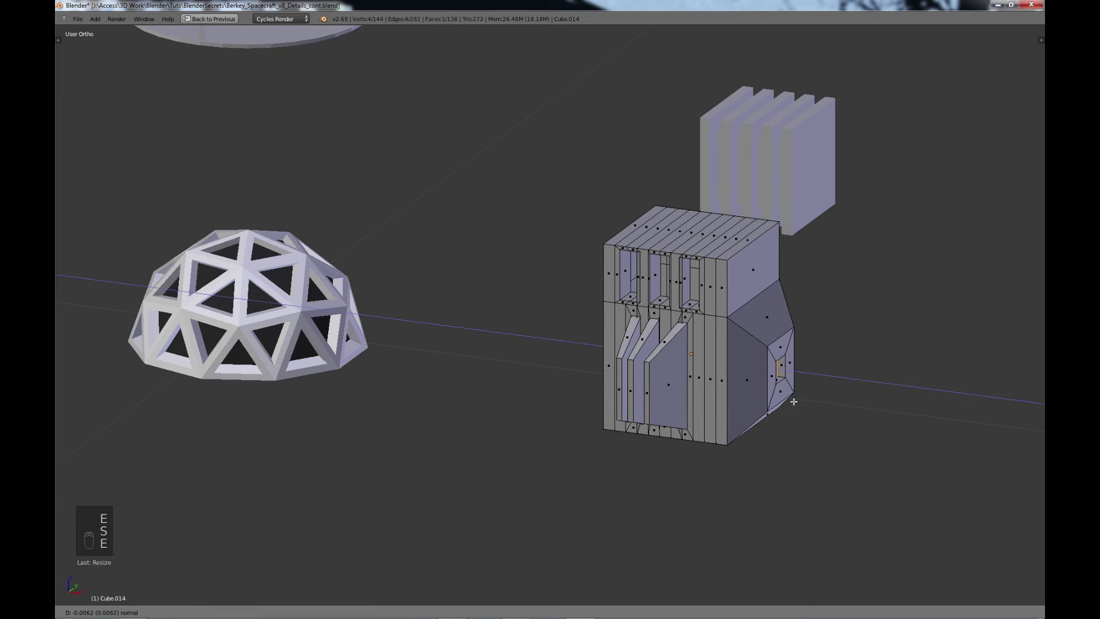
pyautogui.click(770, 397)
pyautogui.press('x')
pyautogui.click(770, 397)
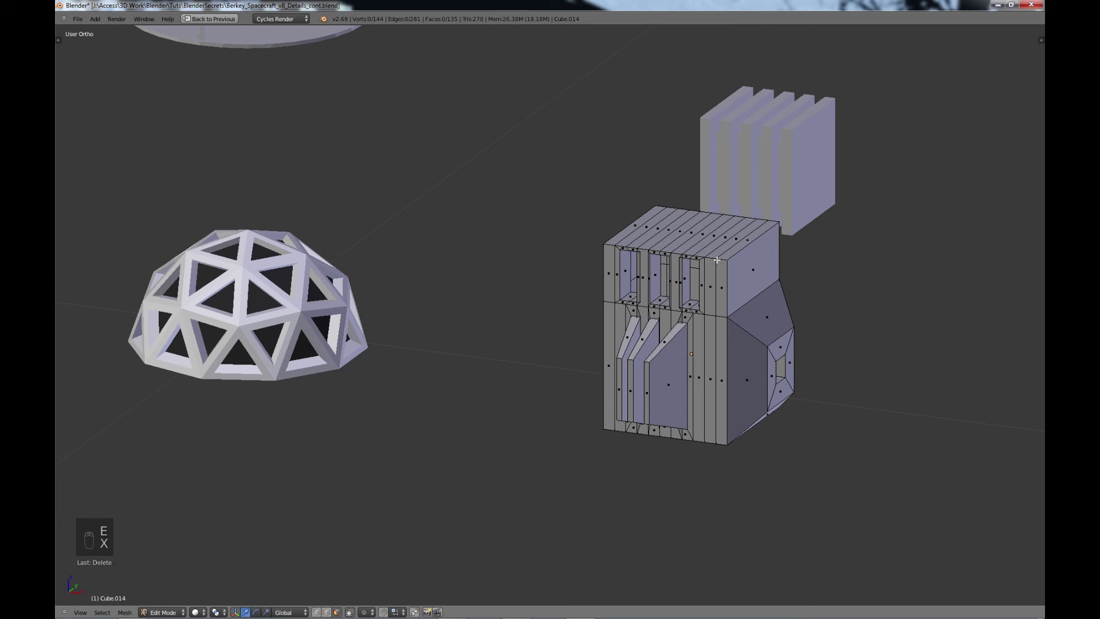
# Step: Extrude and shrink the third strip on the block's top, and raise it by about 0.034 as a thin upright fin
pyautogui.rightClick(661, 228)
pyautogui.press('e')
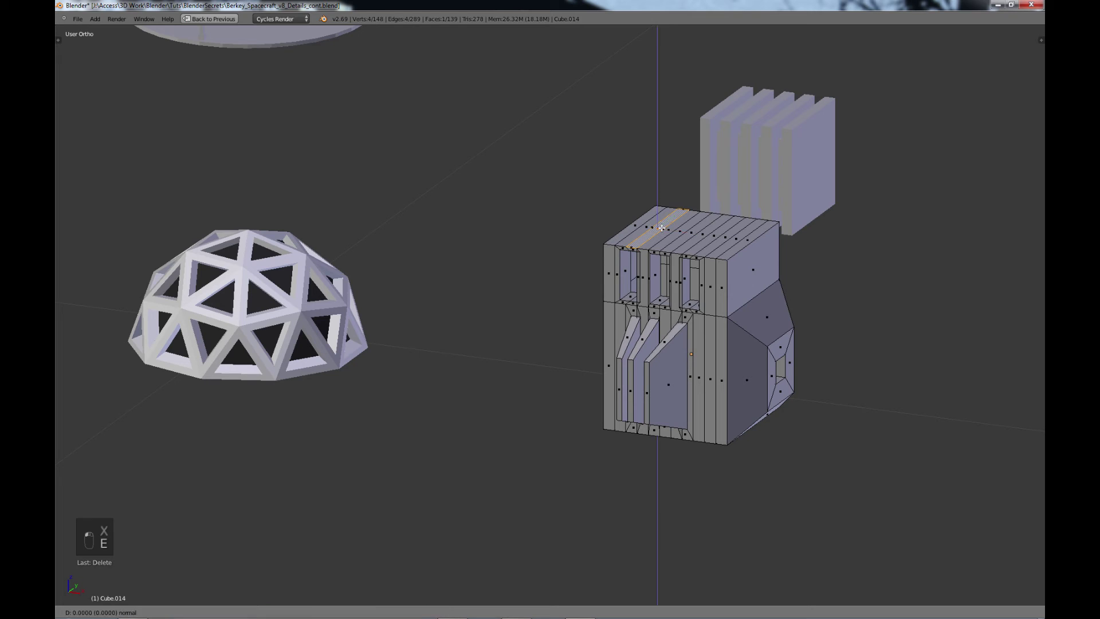
pyautogui.click(662, 228)
pyautogui.press('s')
pyautogui.click(713, 246)
pyautogui.press('e')
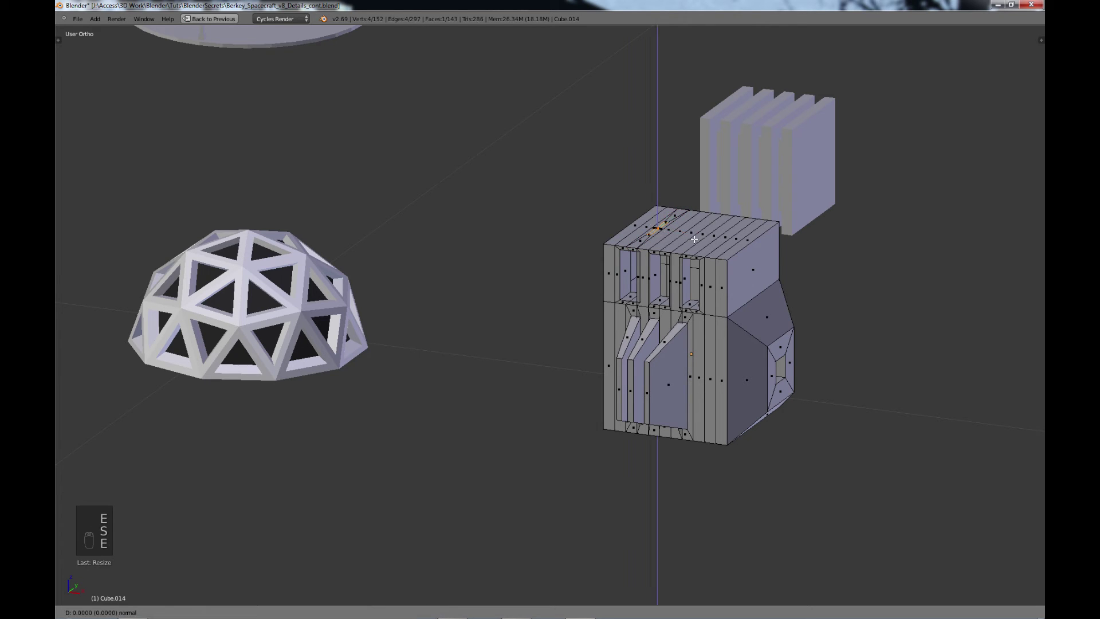
pyautogui.click(707, 228)
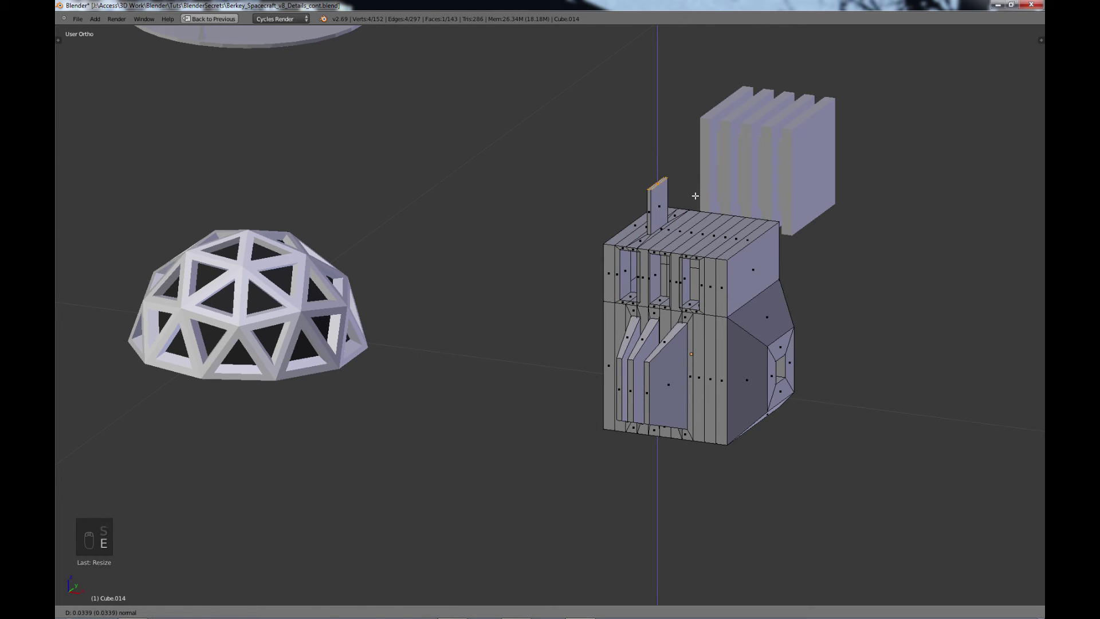
# Step: Extrude and shrink the sixth top strip, and raise it by about 0.026 as a second upright fin
pyautogui.rightClick(700, 229)
pyautogui.press('e')
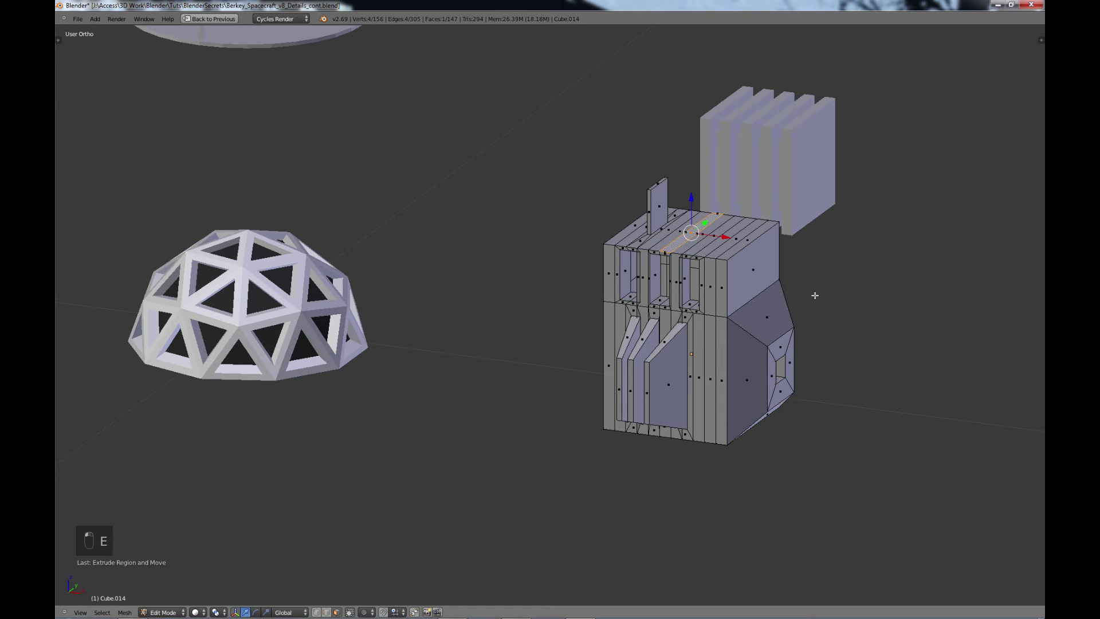
pyautogui.press('s')
pyautogui.click(742, 258)
pyautogui.press('e')
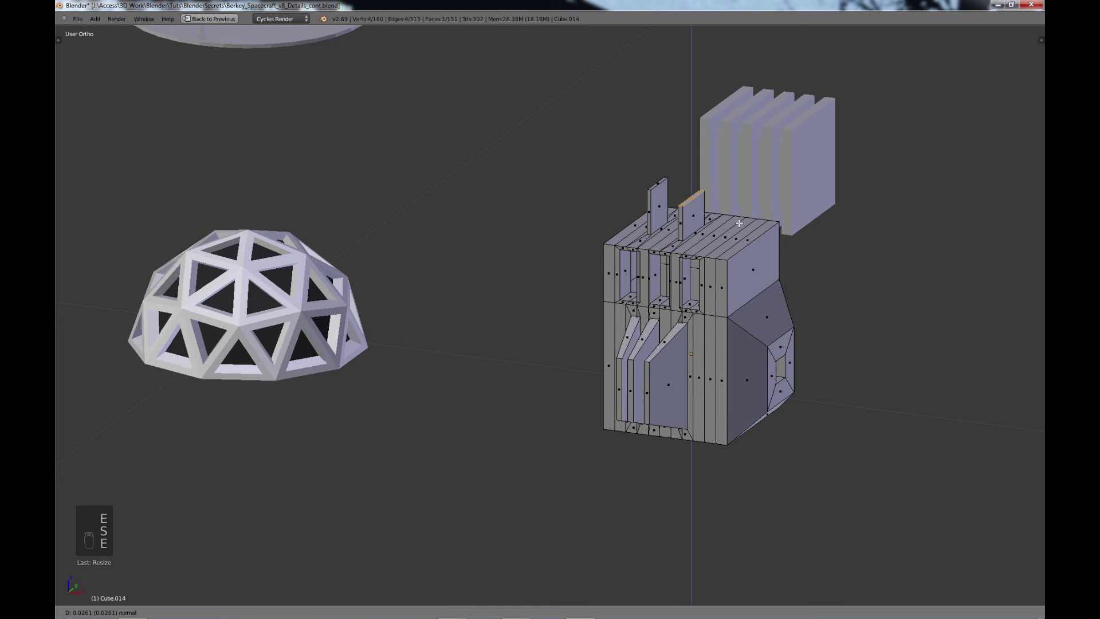
pyautogui.click(739, 224)
# Step: Extrude and shrink the ninth top strip, and raise it into a third fin taller than the second
pyautogui.rightClick(724, 234)
pyautogui.press('e')
pyautogui.press('s')
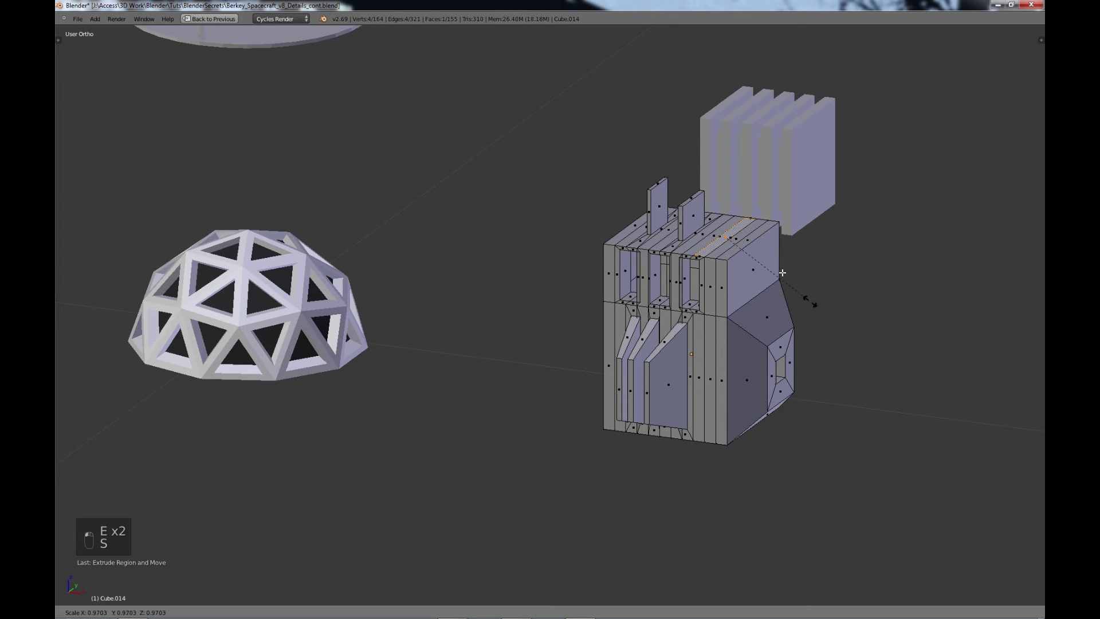
pyautogui.click(748, 250)
pyautogui.press('e')
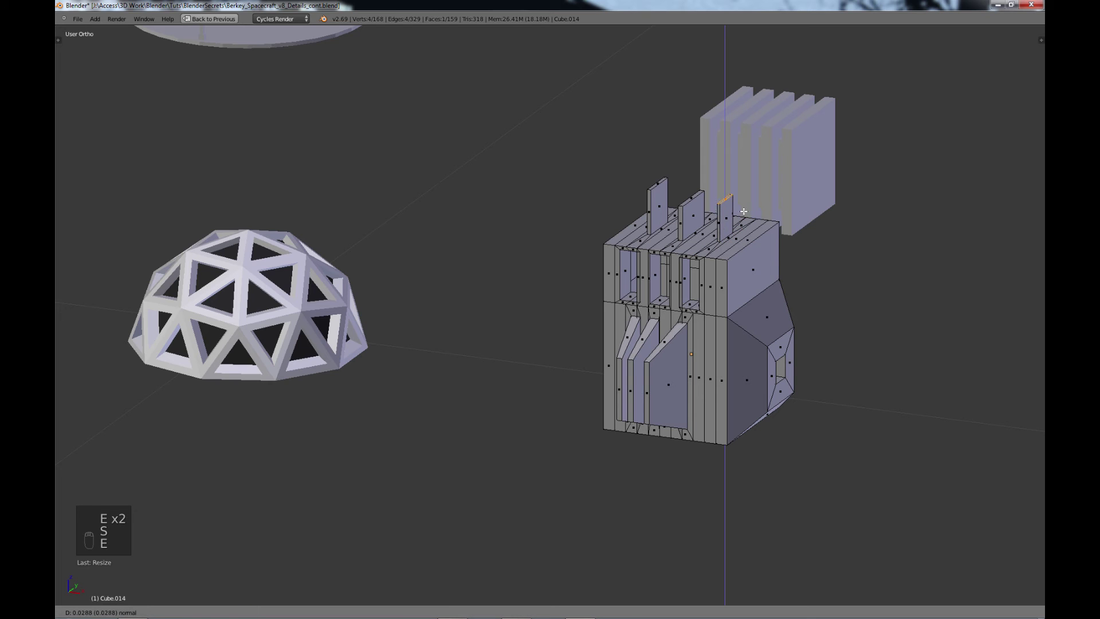
pyautogui.click(739, 175)
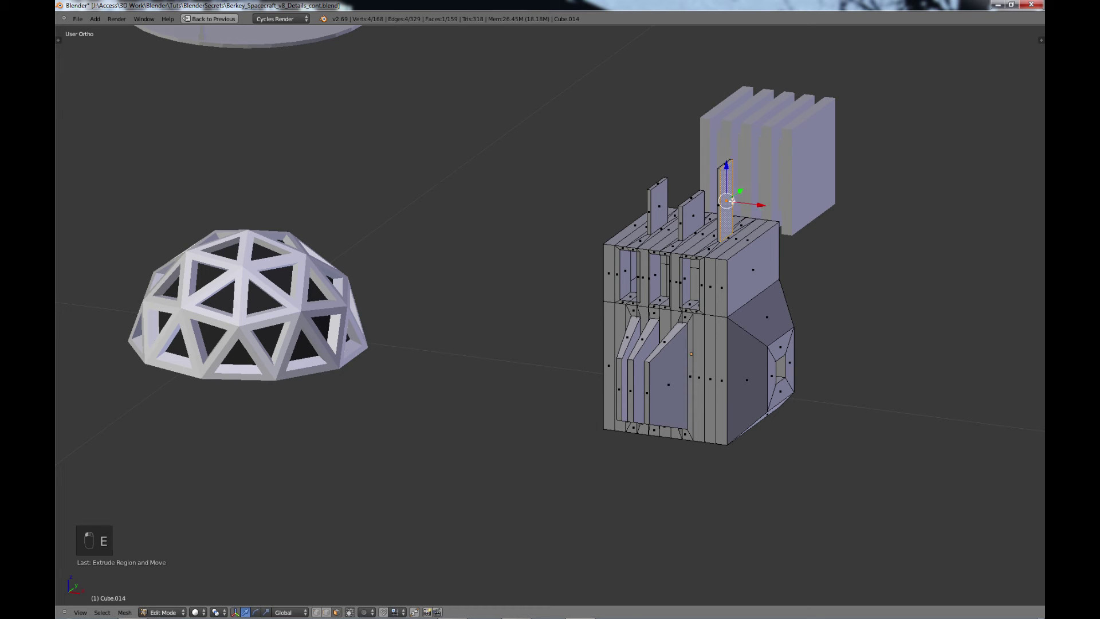
# Step: Inset the side face of the third fin and extrude the small inner face outward as a protruding block
pyautogui.press('e')
pyautogui.press('s')
pyautogui.click(744, 224)
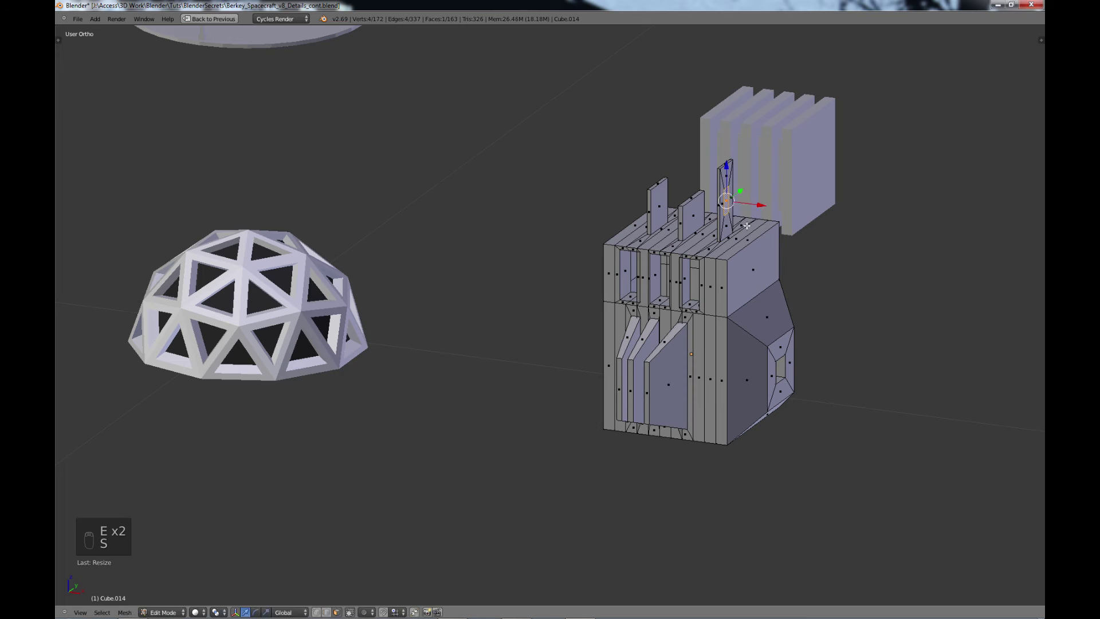
pyautogui.press('e')
pyautogui.click(764, 235)
# Step: Inset the block's upper side face above the bulge by extruding it in place and scaling it down
pyautogui.click(759, 275)
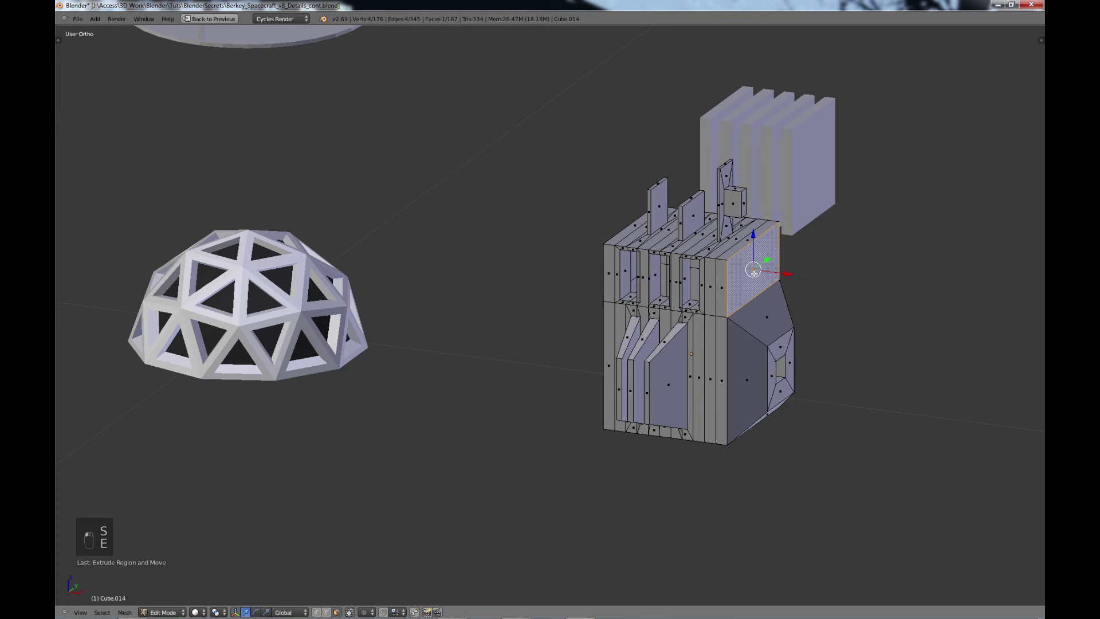
pyautogui.press('e')
pyautogui.press('s')
pyautogui.click(843, 340)
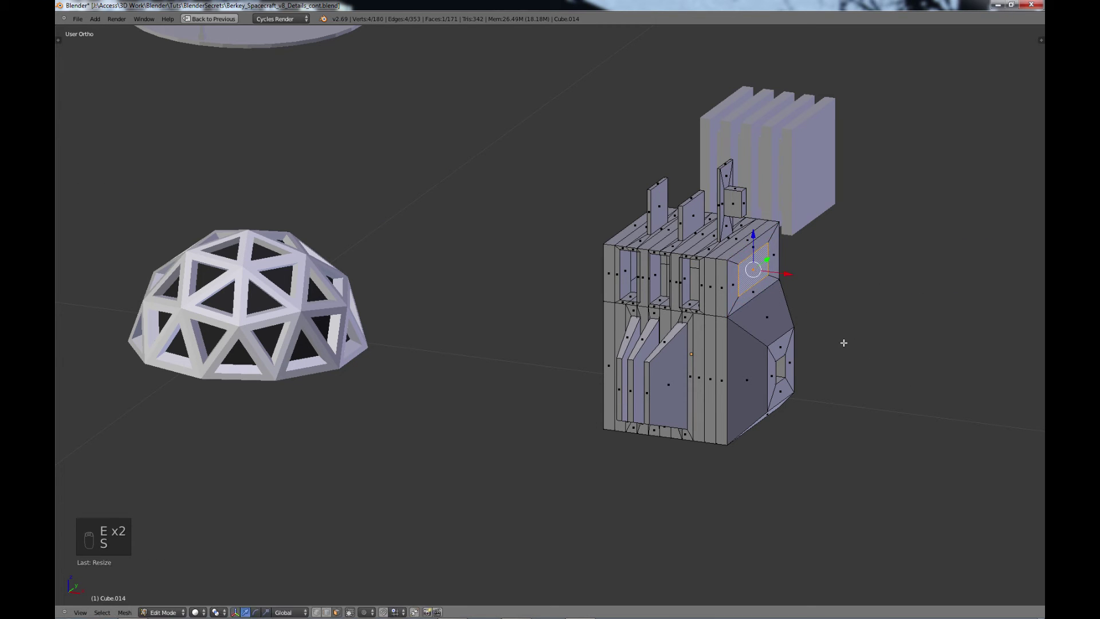
# Step: Extrude the inset upper side face above the bulge outward as a rectangular block
pyautogui.press('g')
pyautogui.rightClick(866, 346)
pyautogui.press('e')
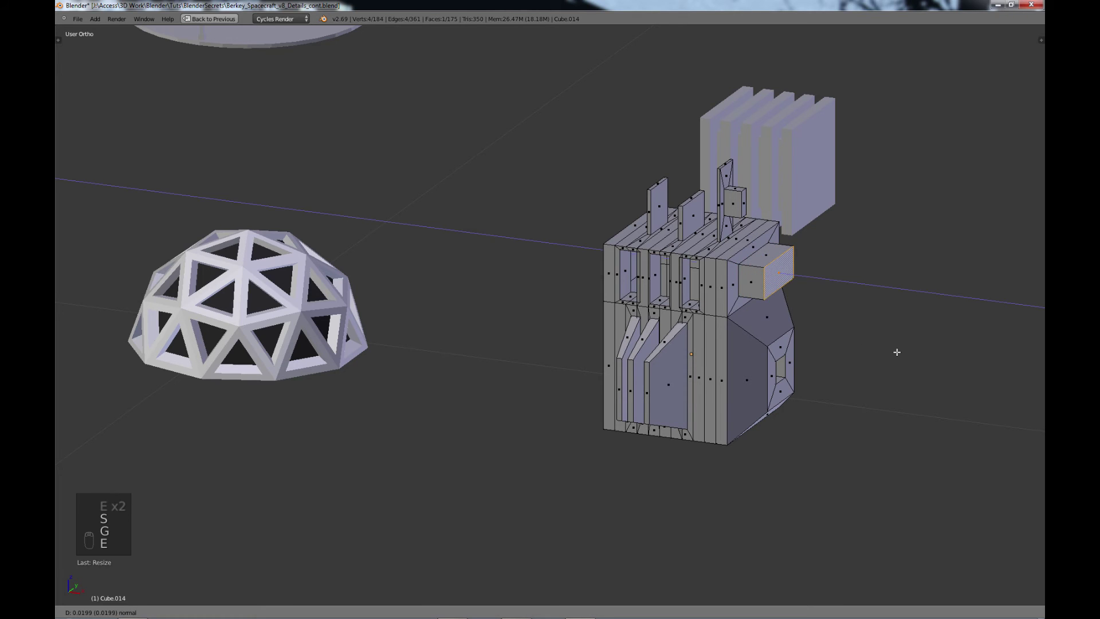
pyautogui.click(906, 360)
# Step: Inset the protruding block's end face, extrude it inward as a deep recess, and delete the inner face
pyautogui.press('e')
pyautogui.press('s')
pyautogui.click(879, 352)
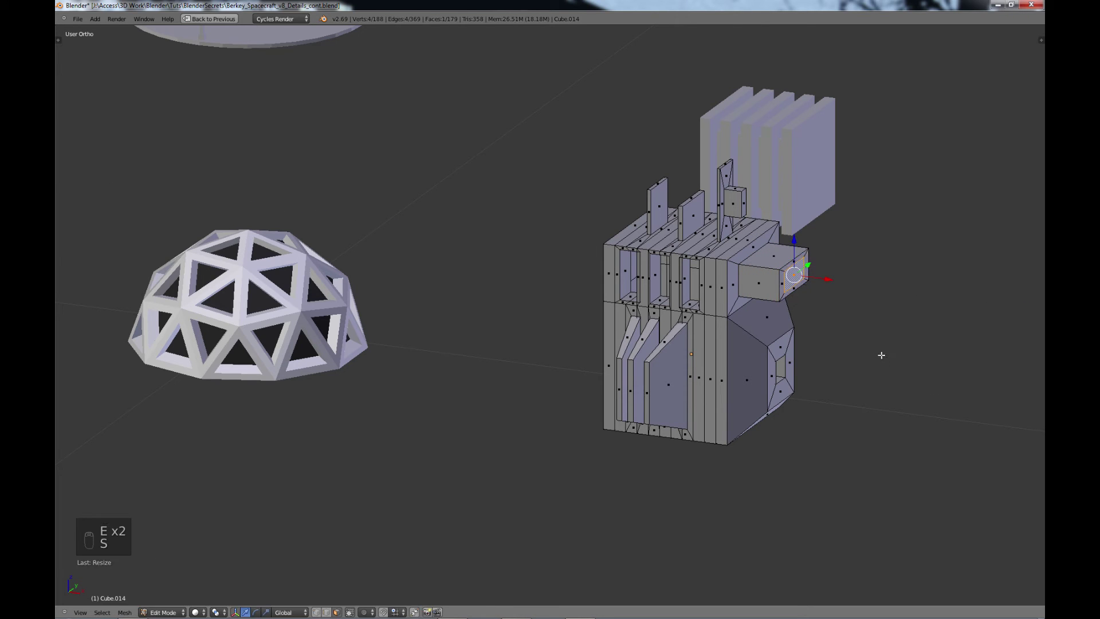
pyautogui.press('g')
pyautogui.rightClick(880, 353)
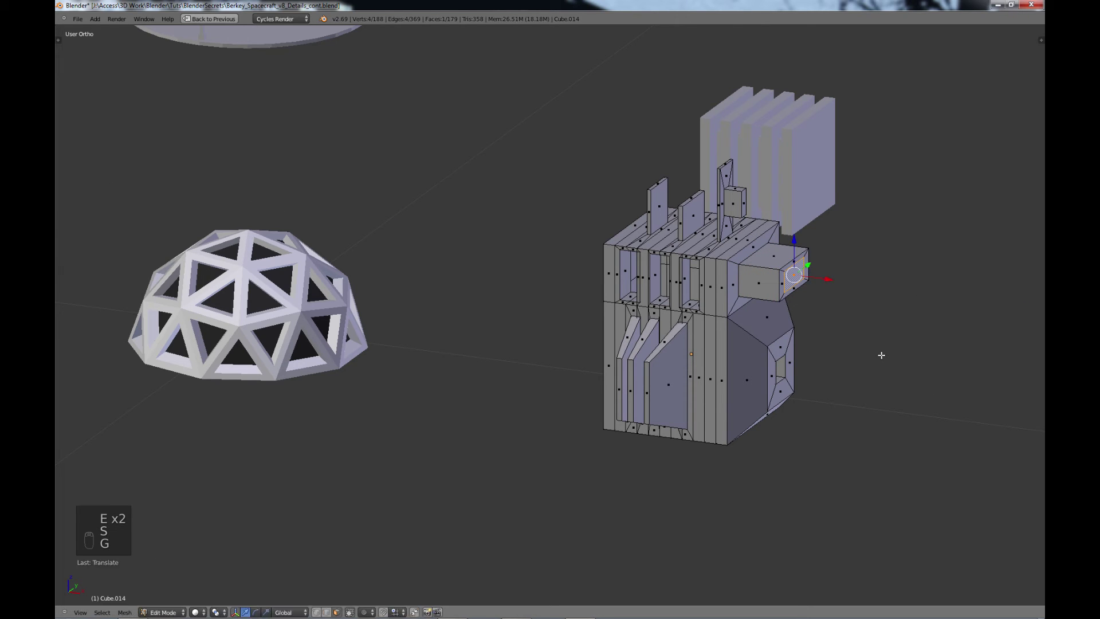
pyautogui.press('e')
pyautogui.rightClick(851, 344)
pyautogui.press('x')
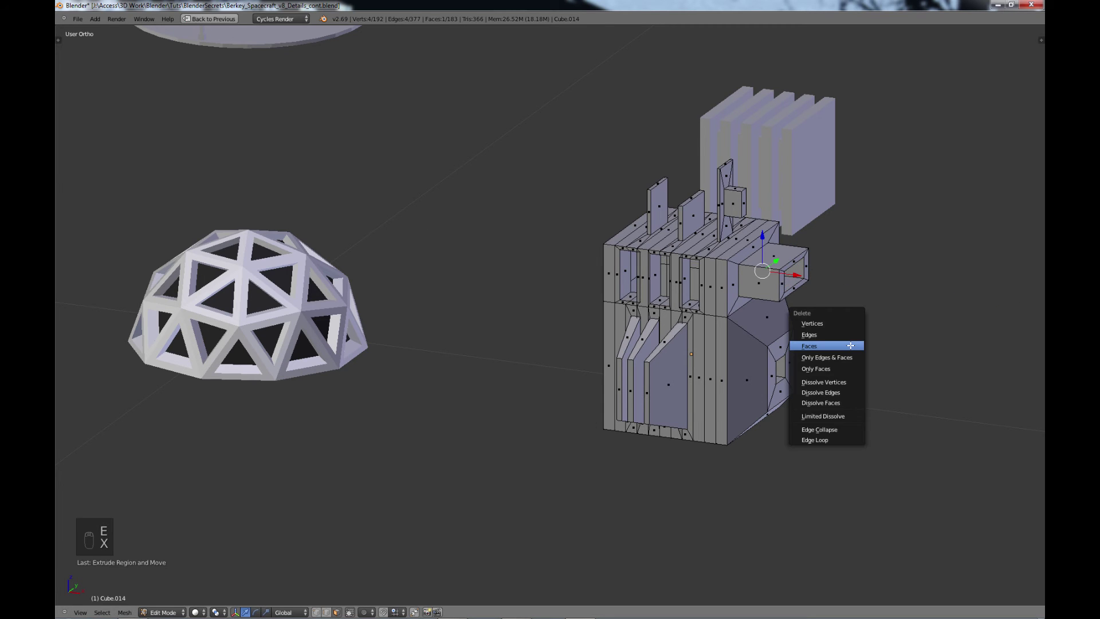
pyautogui.click(851, 346)
# Step: Inset the large lower face on the side opposite the bulge, extrude it inward about 0.037, and delete the inner face
pyautogui.scroll(-3, 820, 361)
pyautogui.moveTo(720, 373); pyautogui.dragTo(779, 386, button='middle')
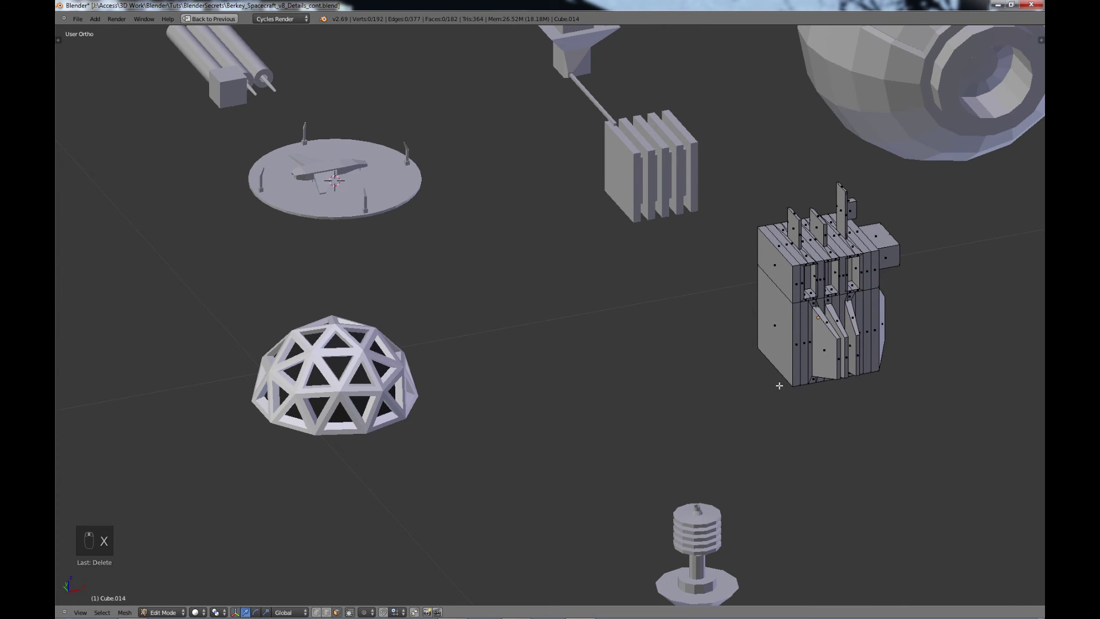
pyautogui.rightClick(774, 322)
pyautogui.press('e')
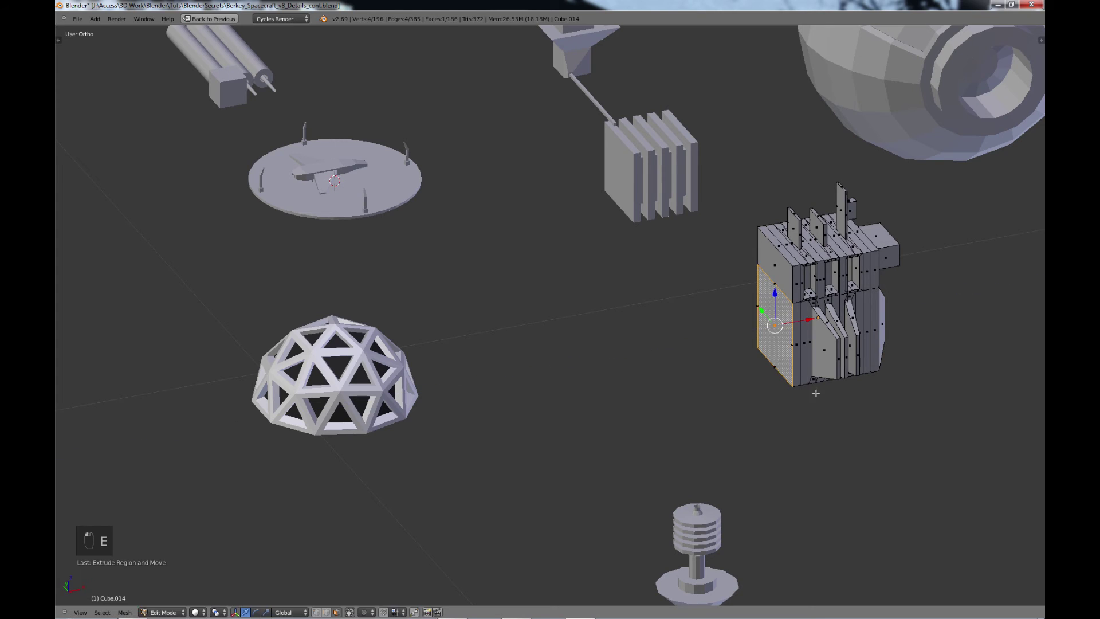
pyautogui.press('s')
pyautogui.click(821, 383)
pyautogui.press('e')
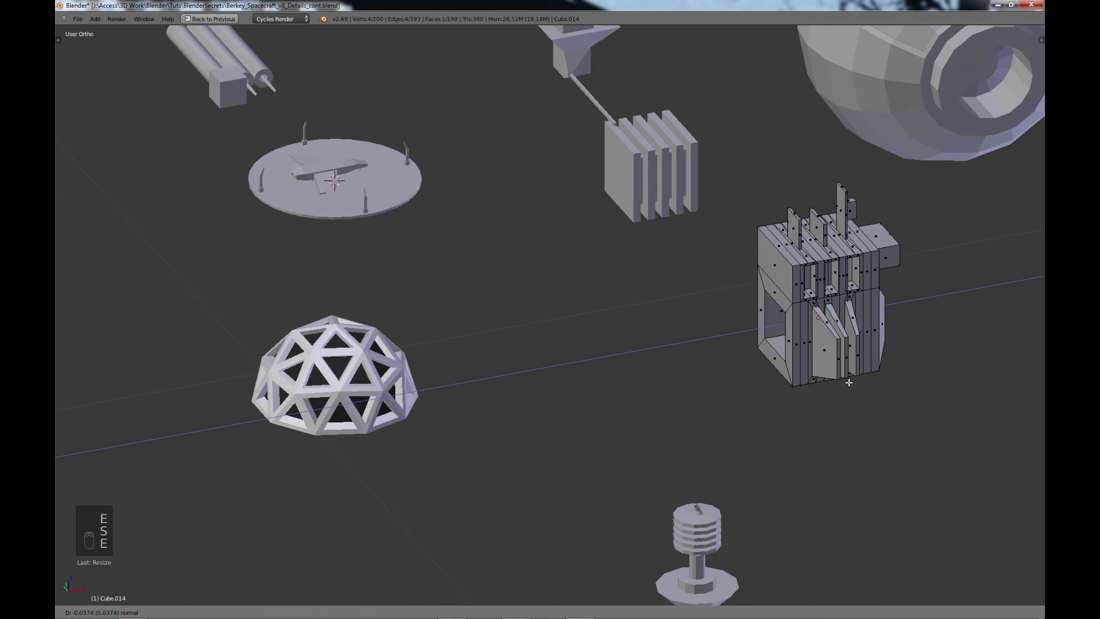
pyautogui.click(849, 383)
pyautogui.press('x')
pyautogui.click(850, 383)
# Step: Inset the upper face above the new opening and extrude the inner face outward as a short block
pyautogui.rightClick(776, 269)
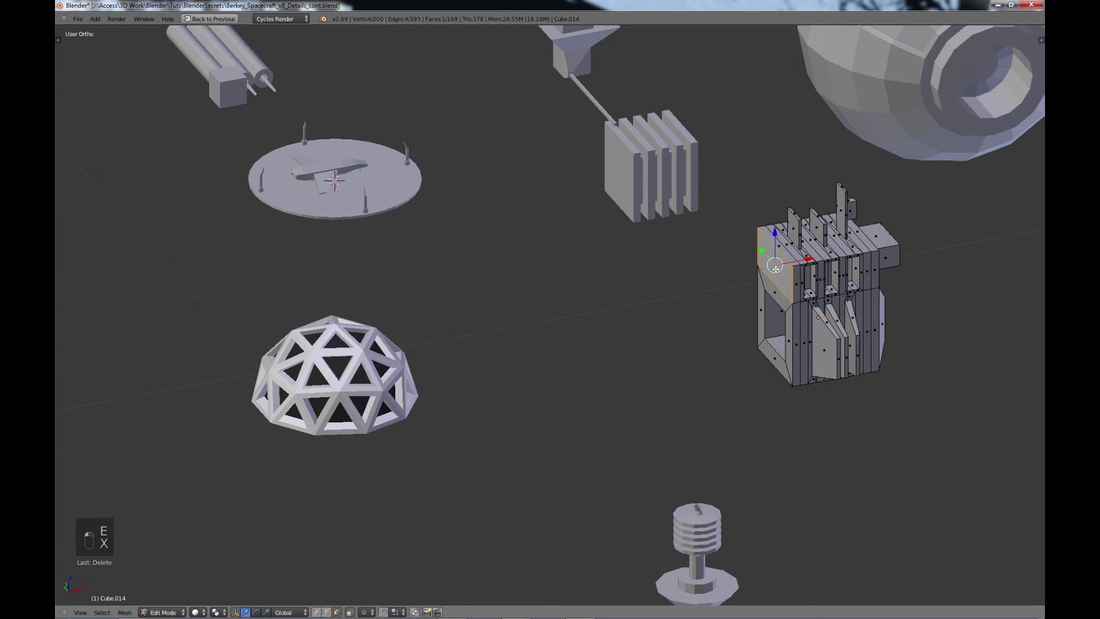
pyautogui.press('e')
pyautogui.press('s')
pyautogui.click(813, 304)
pyautogui.press('e')
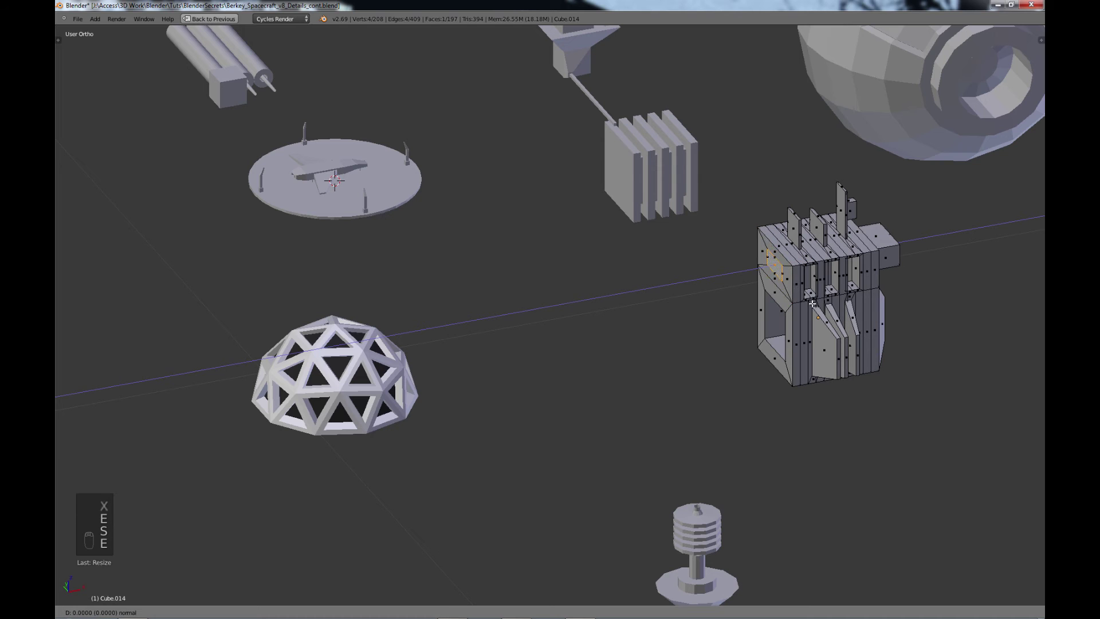
pyautogui.click(795, 308)
# Step: Inset the short block's end face and extrude it outward as a long thin horizontal arm
pyautogui.press('e')
pyautogui.click(842, 343)
pyautogui.press('s')
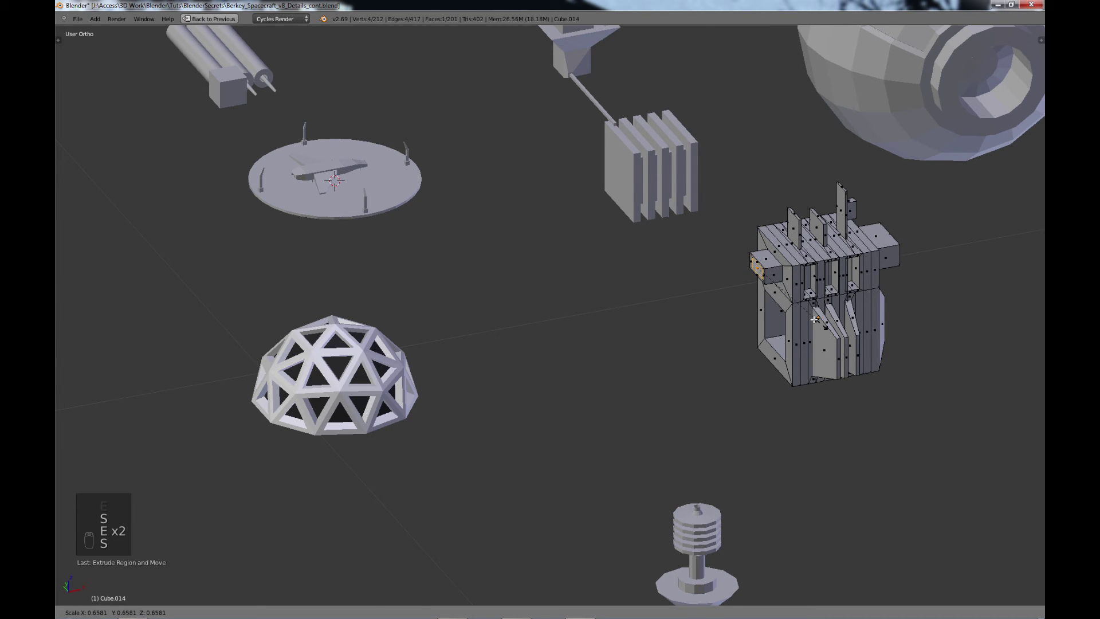
pyautogui.click(815, 319)
pyautogui.press('e')
pyautogui.click(733, 315)
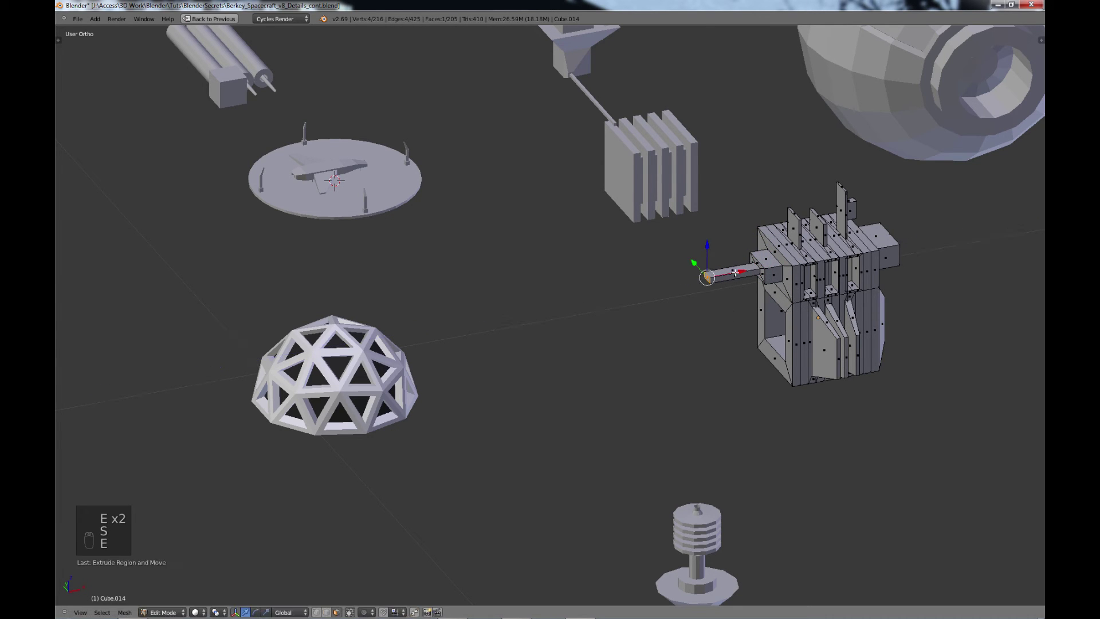
# Step: Inset the arm's top face and extrude it upward about 0.03 as a short post
pyautogui.click(736, 270)
pyautogui.click(729, 268)
pyautogui.press('e')
pyautogui.click(729, 268)
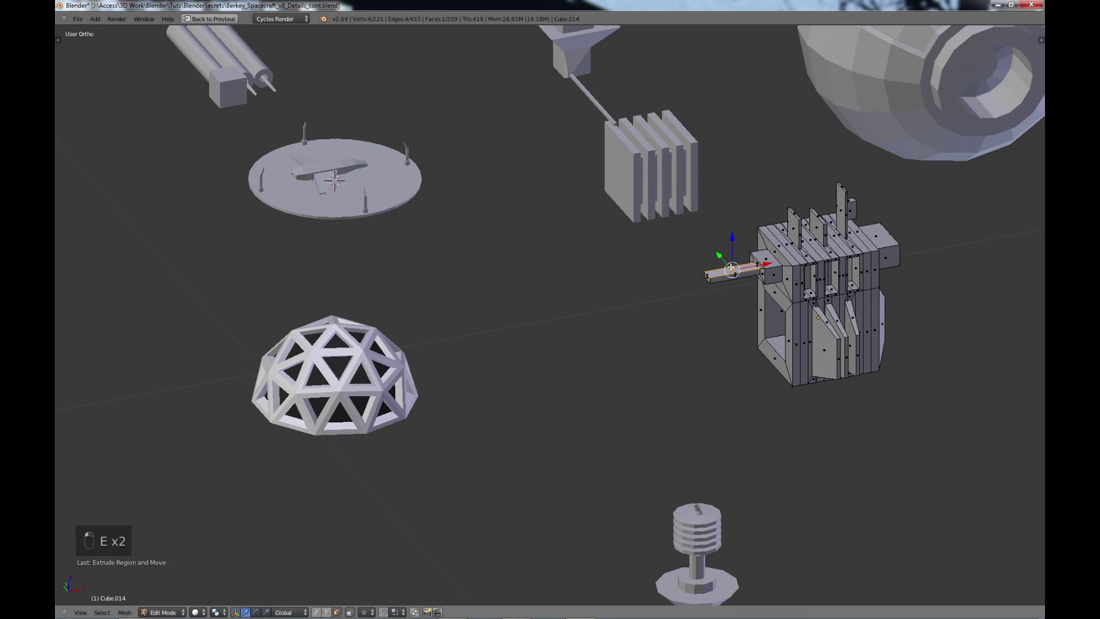
pyautogui.press('s')
pyautogui.click(736, 278)
pyautogui.press('e')
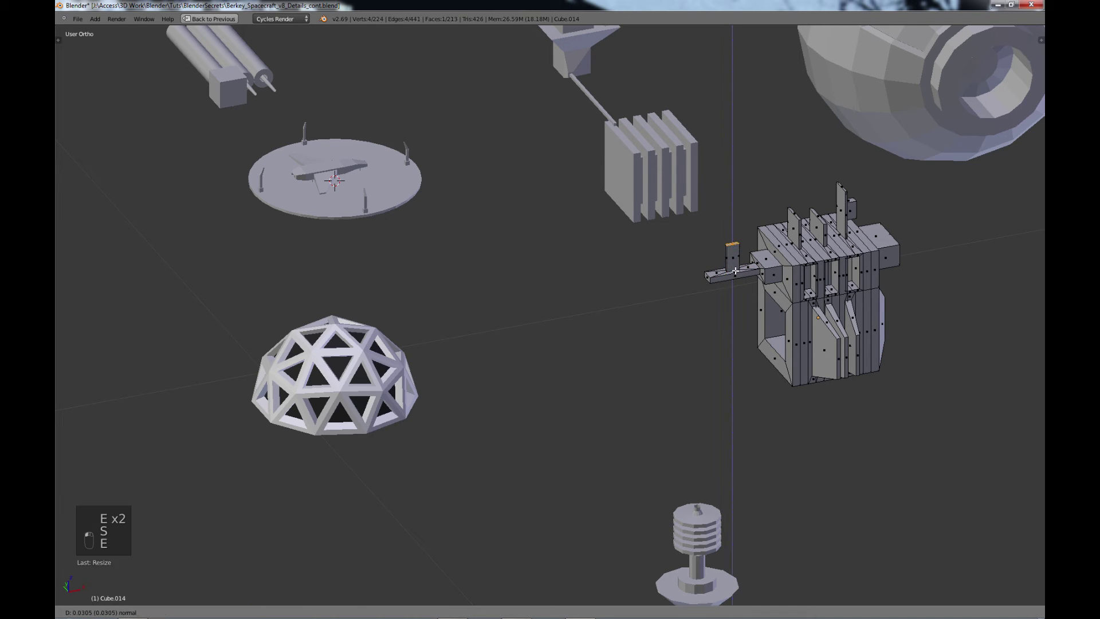
pyautogui.click(735, 271)
# Step: Inset the post's top face, extrude it upward about 0.055 as a thin antenna, and return to object mode
pyautogui.press('e')
pyautogui.press('s')
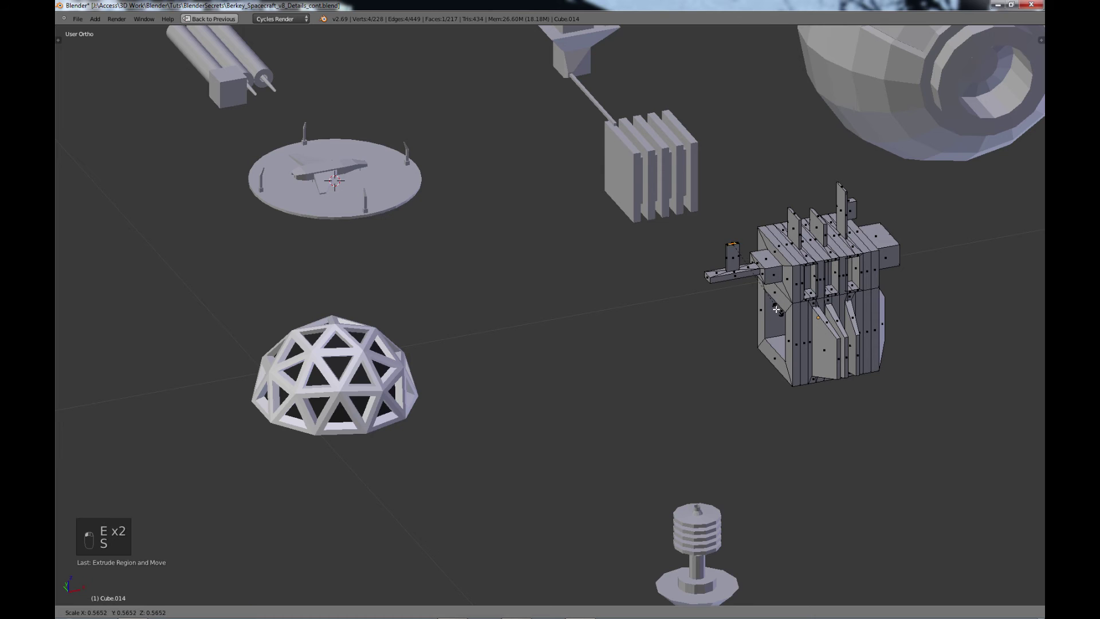
pyautogui.click(755, 296)
pyautogui.press('e')
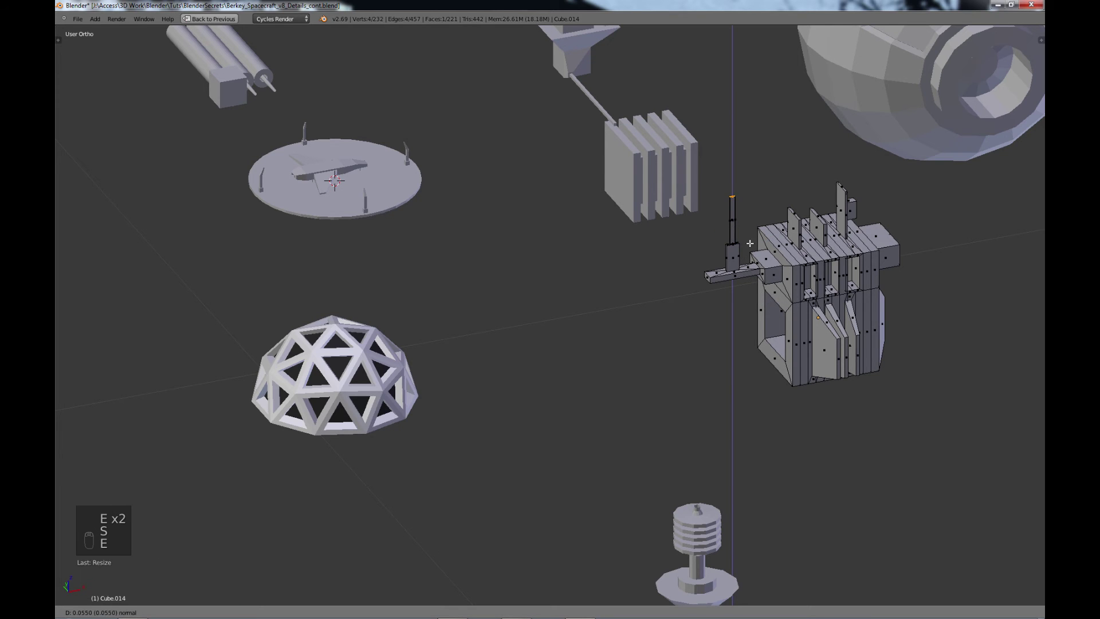
pyautogui.click(747, 252)
pyautogui.scroll(-2, 824, 381)
pyautogui.press('Tab')
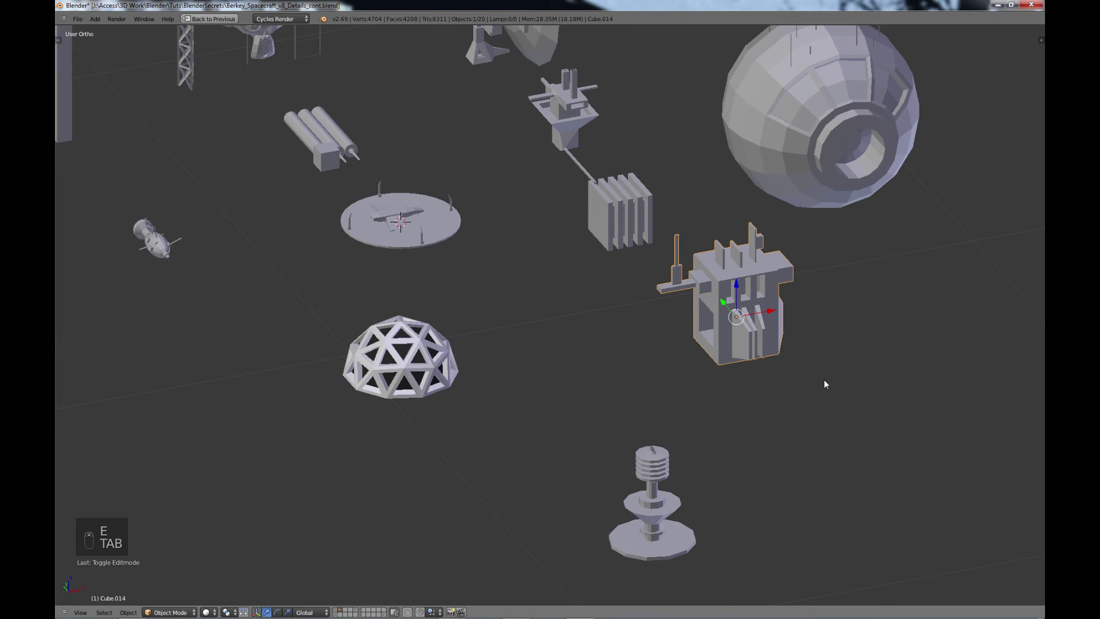
pyautogui.press('Tab')
pyautogui.press('a')
pyautogui.press('a')
pyautogui.press('a')
pyautogui.press('Tab')
# Step: Delete the strip faces on the main block's underside, excluding the bulge's bottom face, and return to object mode
pyautogui.scroll(-3, 824, 381)
pyautogui.moveTo(849, 491); pyautogui.dragTo(760, 480, button='middle')
pyautogui.scroll(3, 634, 407)
pyautogui.press('Tab')
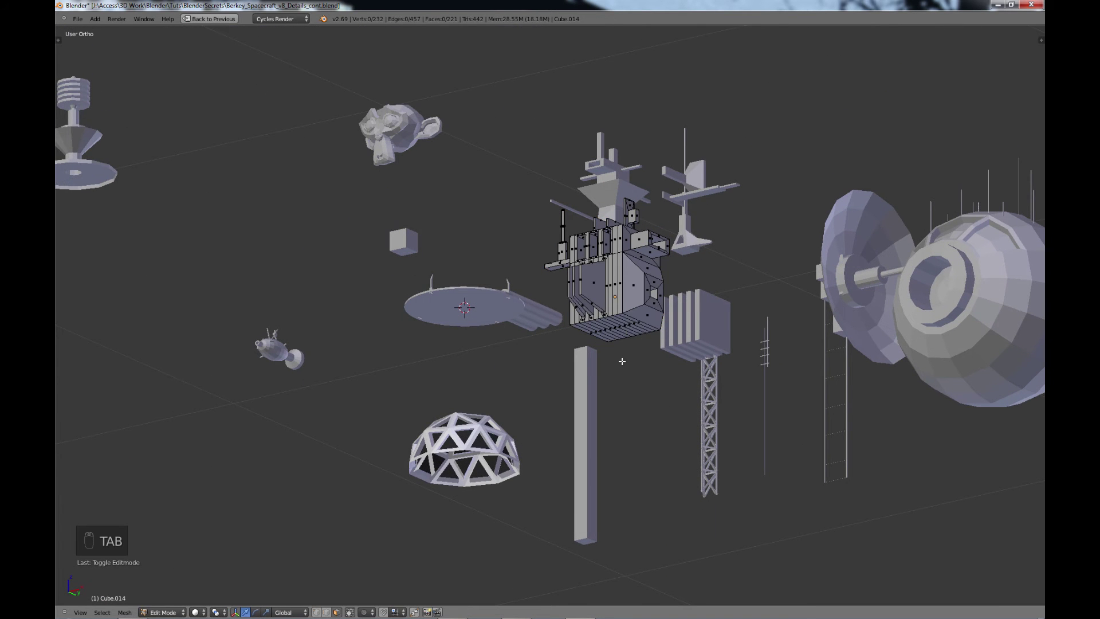
pyautogui.moveTo(622, 362); pyautogui.dragTo(624, 340, button='middle')
pyautogui.scroll(4, 628, 346)
pyautogui.keyDown('shift'); pyautogui.moveTo(640, 280); pyautogui.dragTo(609, 359, button='middle'); pyautogui.keyUp('shift')
pyautogui.rightClick(705, 286)
pyautogui.press('c')
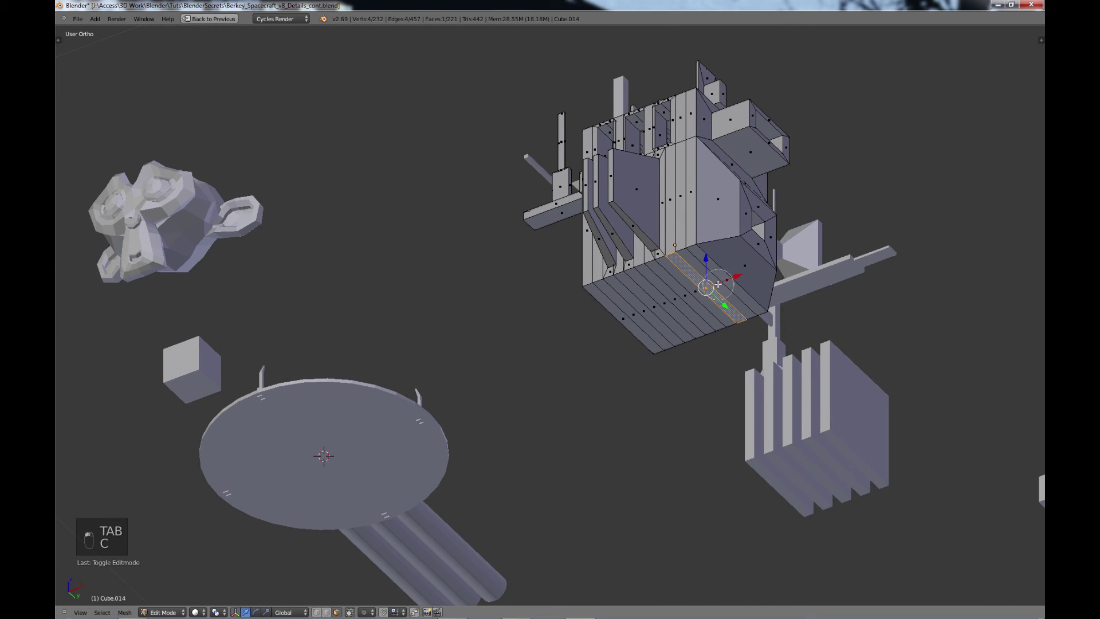
pyautogui.moveTo(732, 277); pyautogui.dragTo(636, 310)
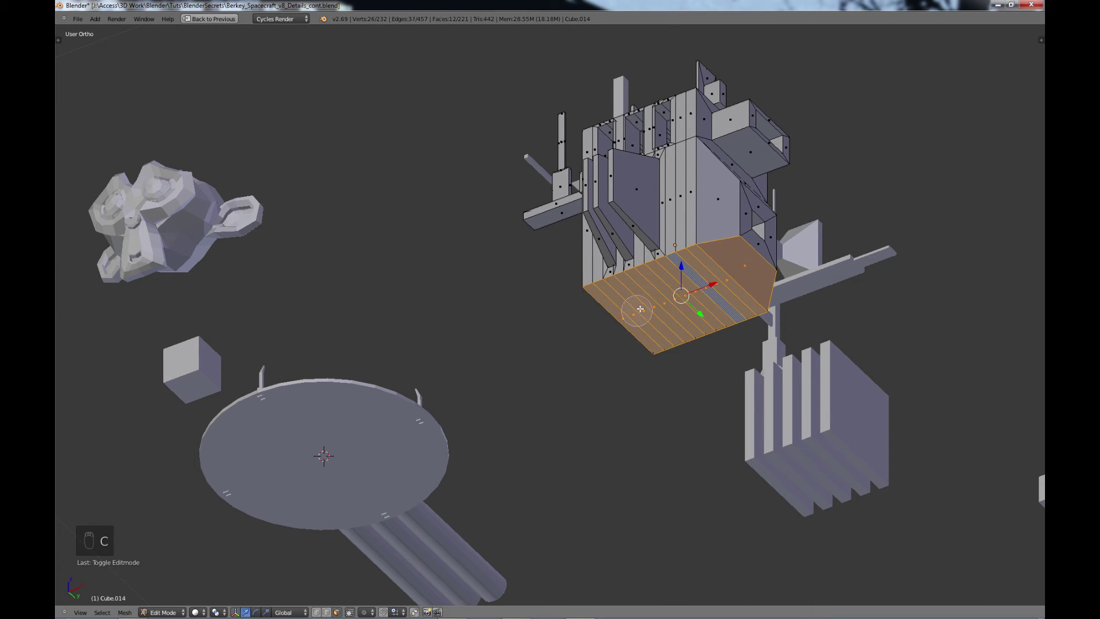
pyautogui.middleClick(743, 261)
pyautogui.rightClick(743, 261)
pyautogui.press('x')
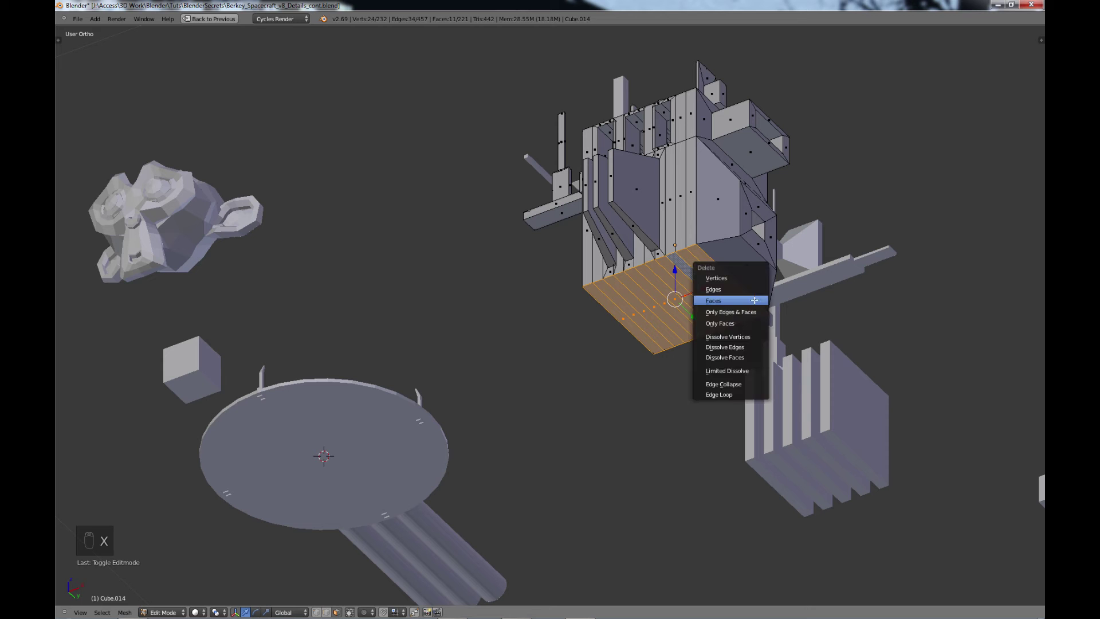
pyautogui.click(743, 301)
pyautogui.scroll(-2, 747, 324)
pyautogui.press('a')
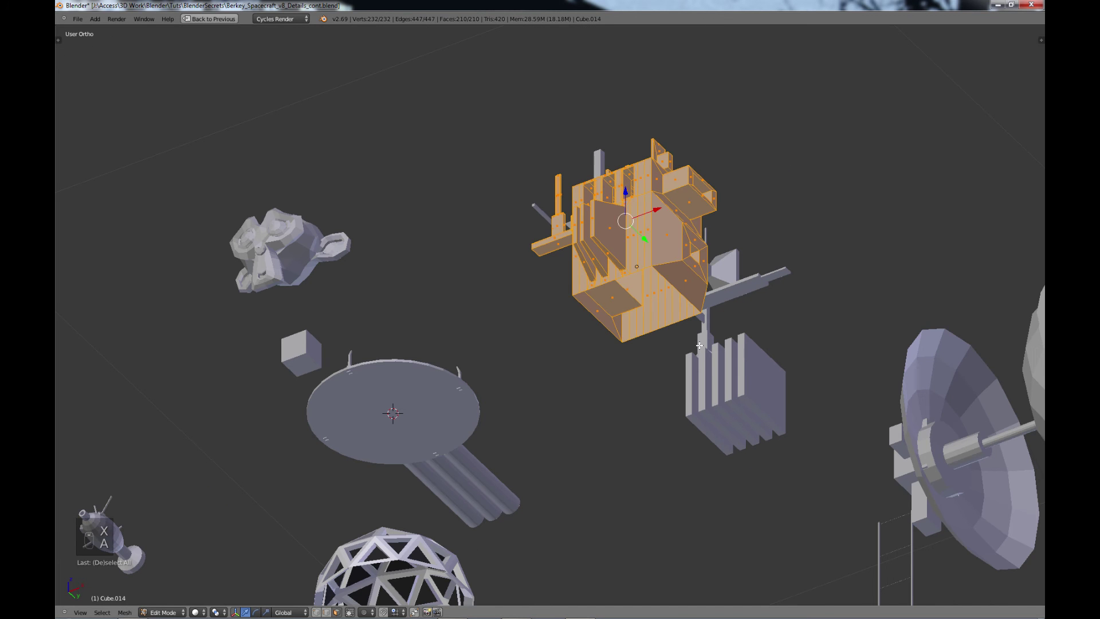
pyautogui.scroll(-2, 748, 360)
pyautogui.press('Tab')
pyautogui.scroll(-2, 666, 329)
# Step: Move the stacked-disc part along Y to the open spot beside the round platform
pyautogui.moveTo(639, 337); pyautogui.dragTo(661, 449, button='middle')
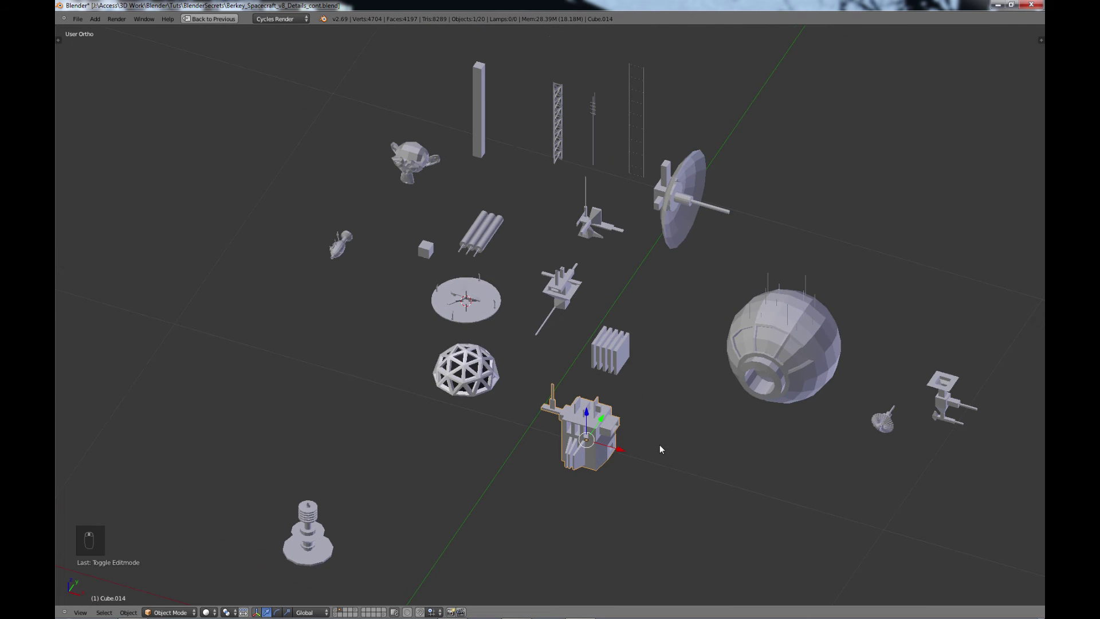
pyautogui.rightClick(306, 522)
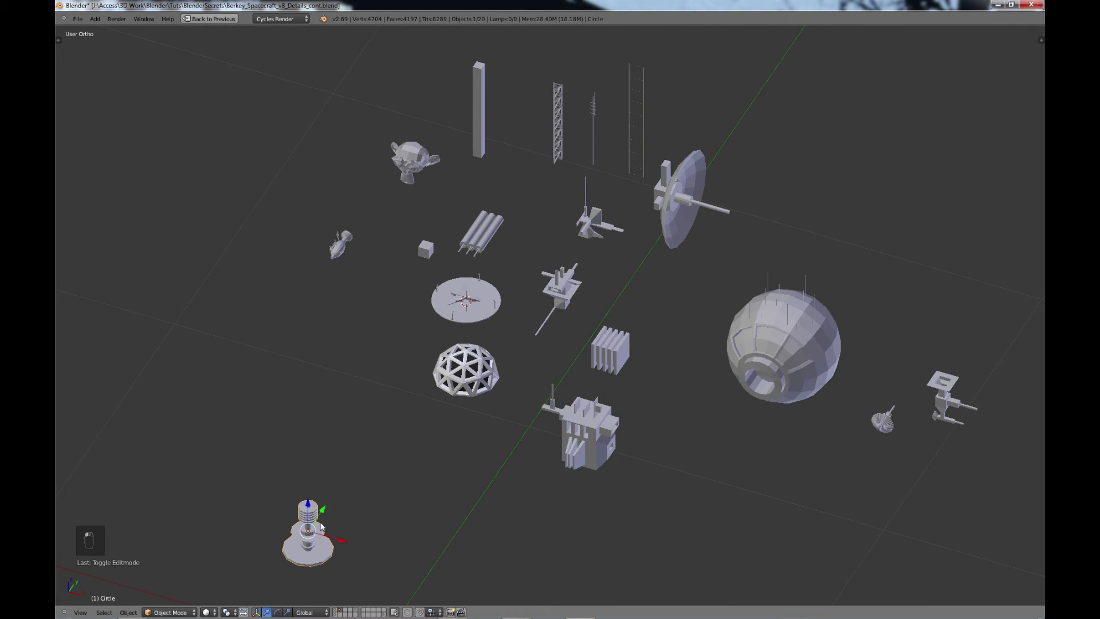
pyautogui.moveTo(324, 507); pyautogui.dragTo(370, 318)
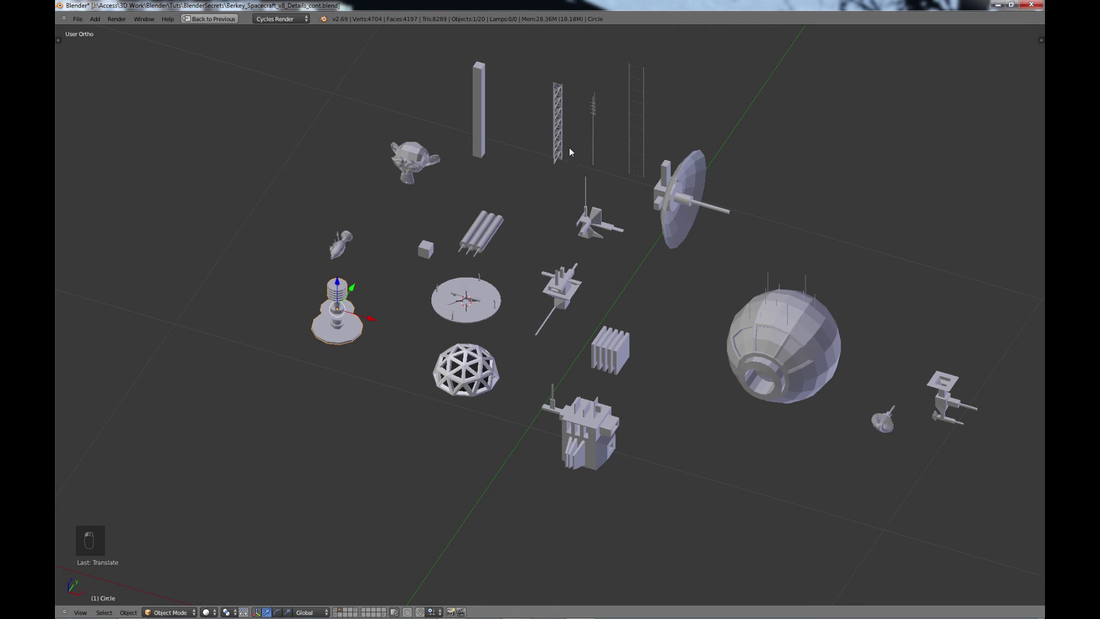
# Step: Add a UV sphere scaled down to a small part, and place it between the finned block and the large sphere
pyautogui.moveTo(709, 309); pyautogui.dragTo(605, 330, button='middle')
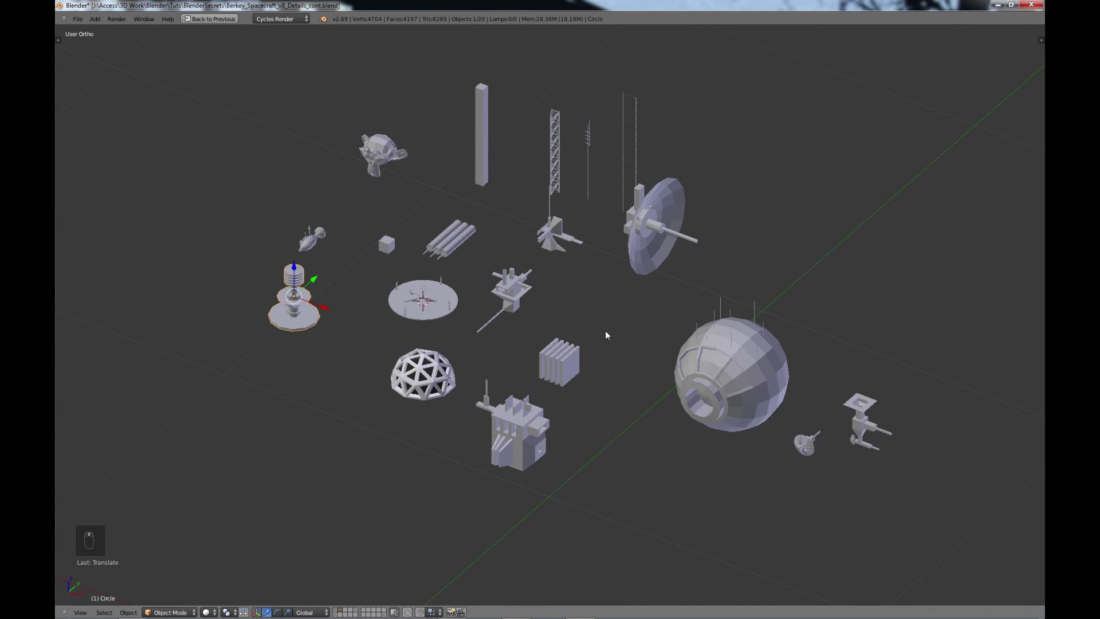
pyautogui.hotkey('shift', 'a')
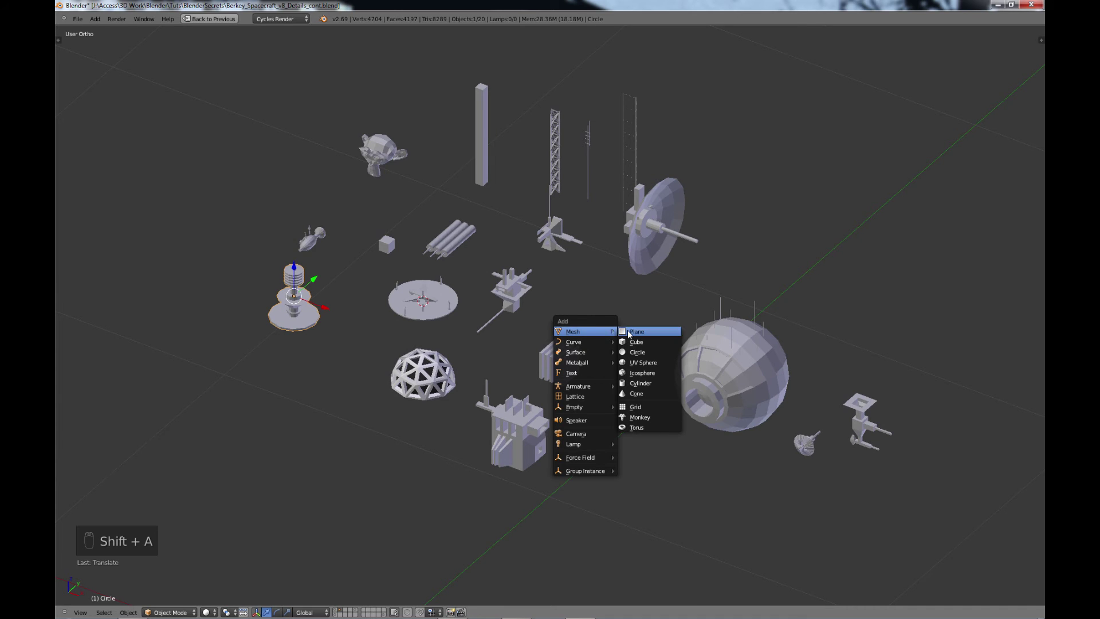
pyautogui.click(648, 363)
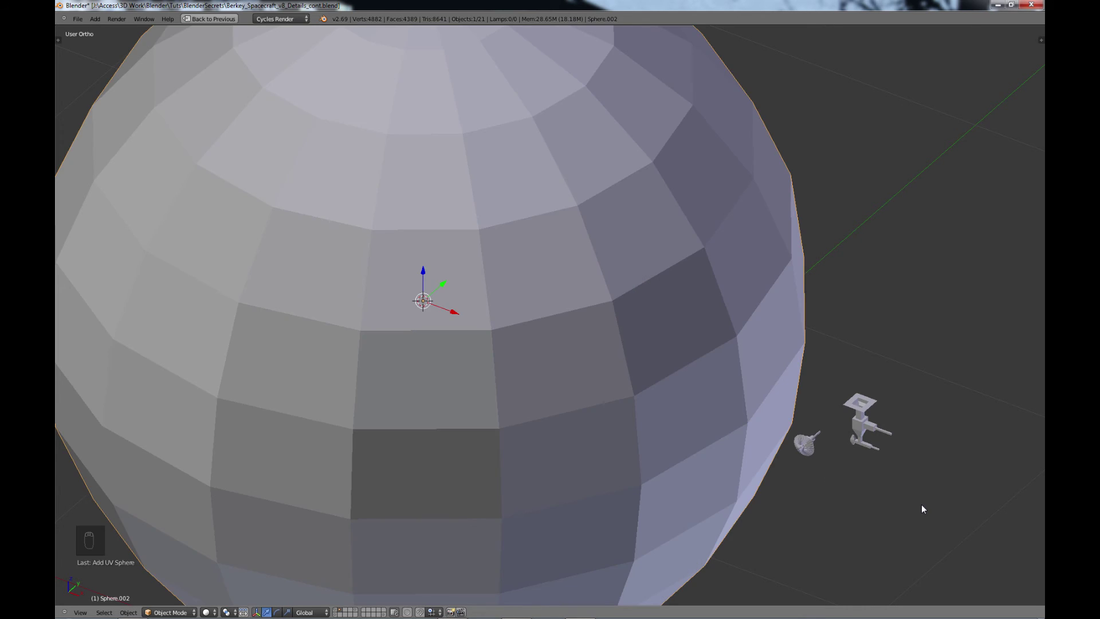
pyautogui.press('s')
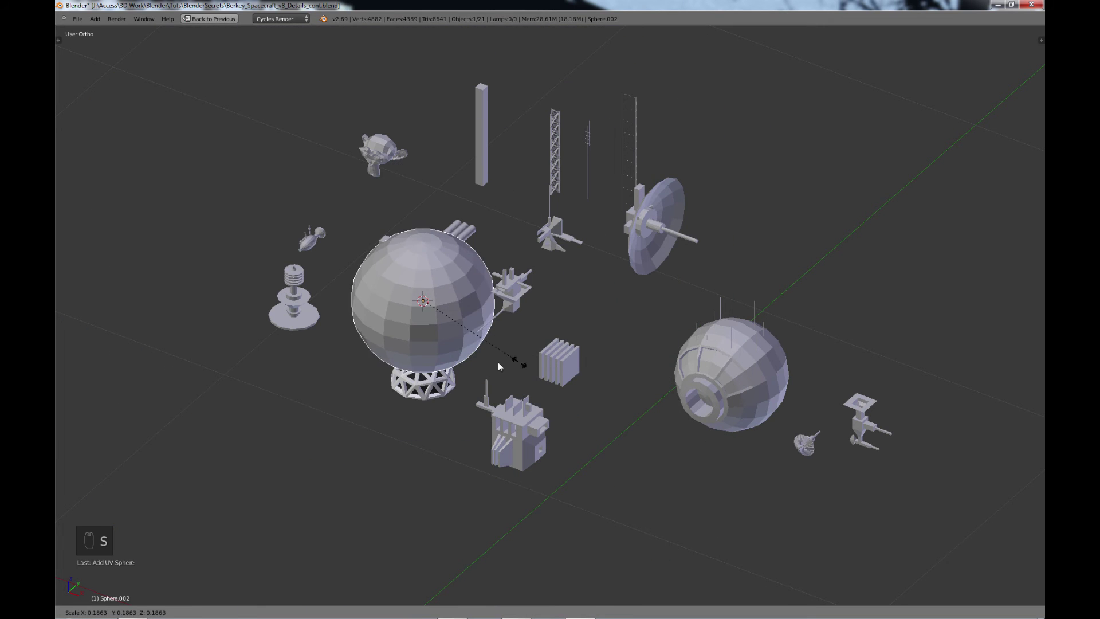
pyautogui.click(439, 330)
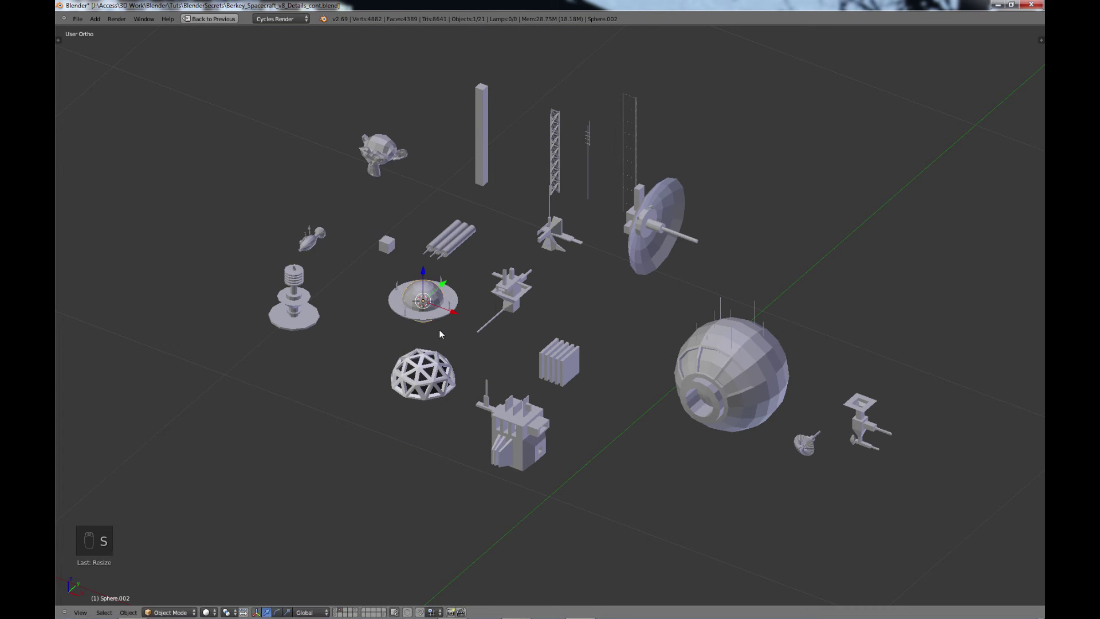
pyautogui.press('g')
pyautogui.click(664, 385)
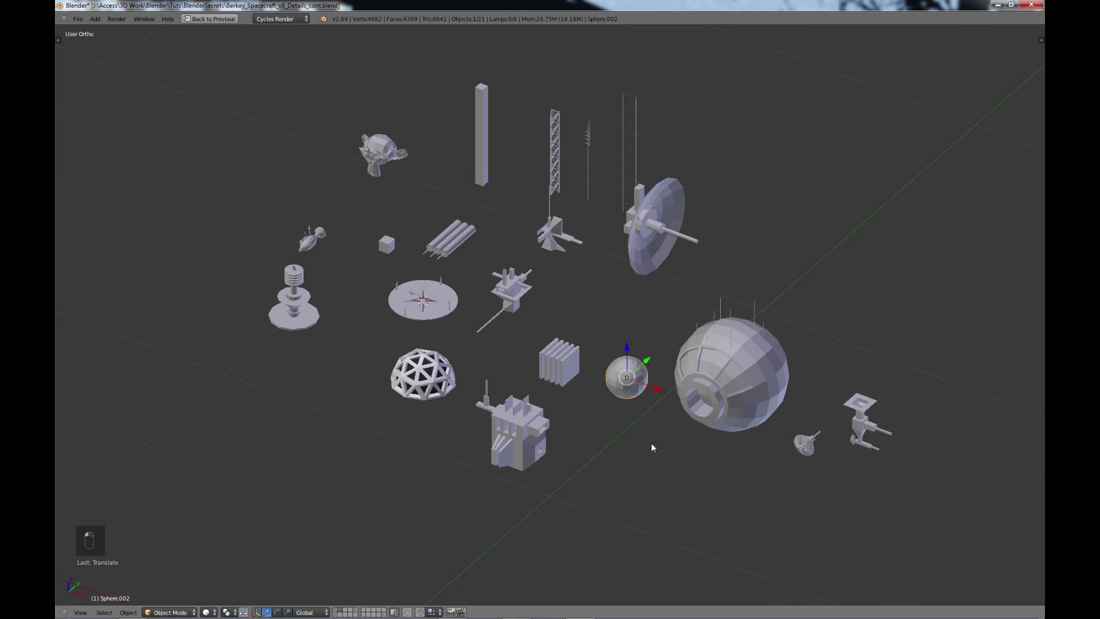
# Step: Stretch the small sphere along global Z into an upright ellipsoid about twice as tall as it is wide
pyautogui.scroll(3, 662, 449)
pyautogui.keyDown('shift'); pyautogui.moveTo(662, 449); pyautogui.dragTo(570, 253, button='middle'); pyautogui.keyUp('shift')
pyautogui.scroll(3, 650, 303)
pyautogui.keyDown('shift'); pyautogui.moveTo(651, 303); pyautogui.dragTo(542, 359, button='middle'); pyautogui.keyUp('shift')
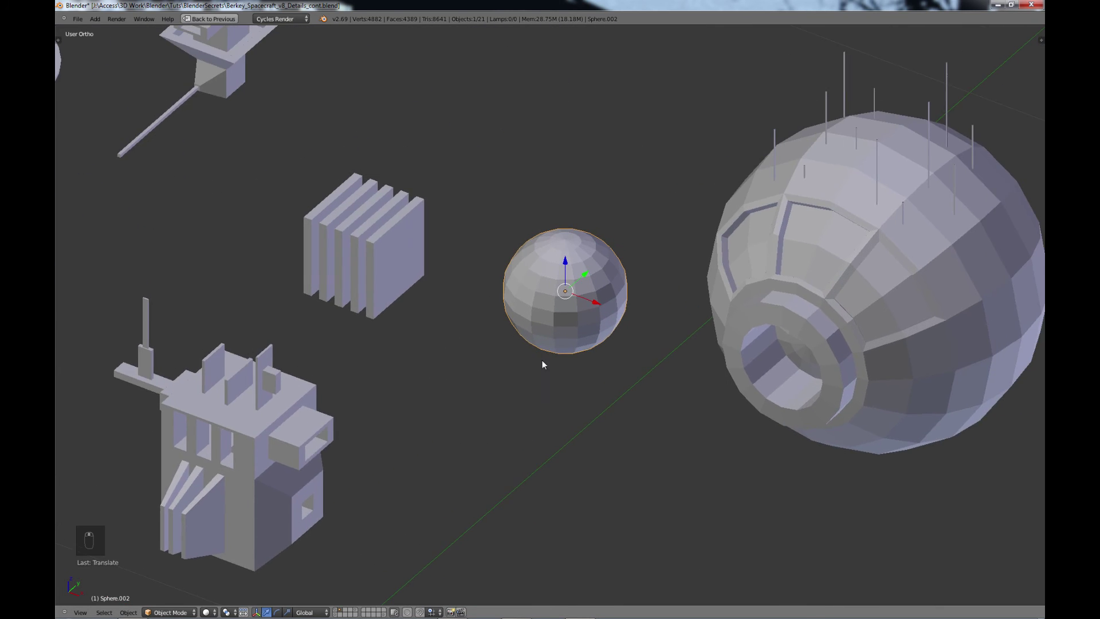
pyautogui.scroll(2, 562, 349)
pyautogui.press('s')
pyautogui.press('z')
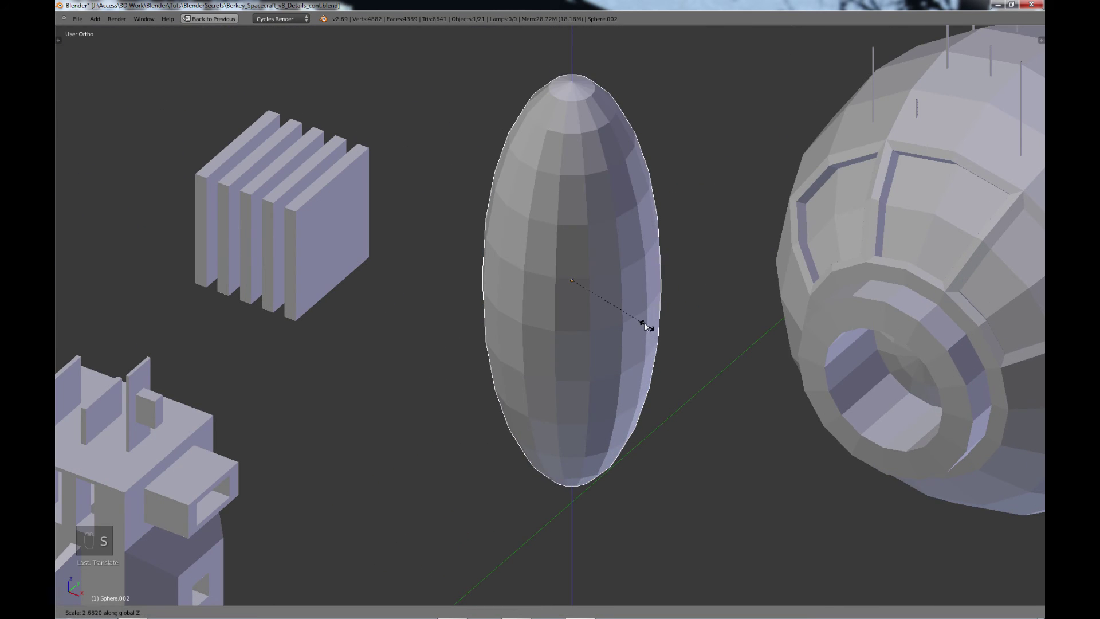
pyautogui.click(639, 315)
# Step: Select three spaced faces in the ellipsoid's front column, near the upper, middle and lower parts, and extrude them together
pyautogui.press('Tab')
pyautogui.rightClick(573, 216)
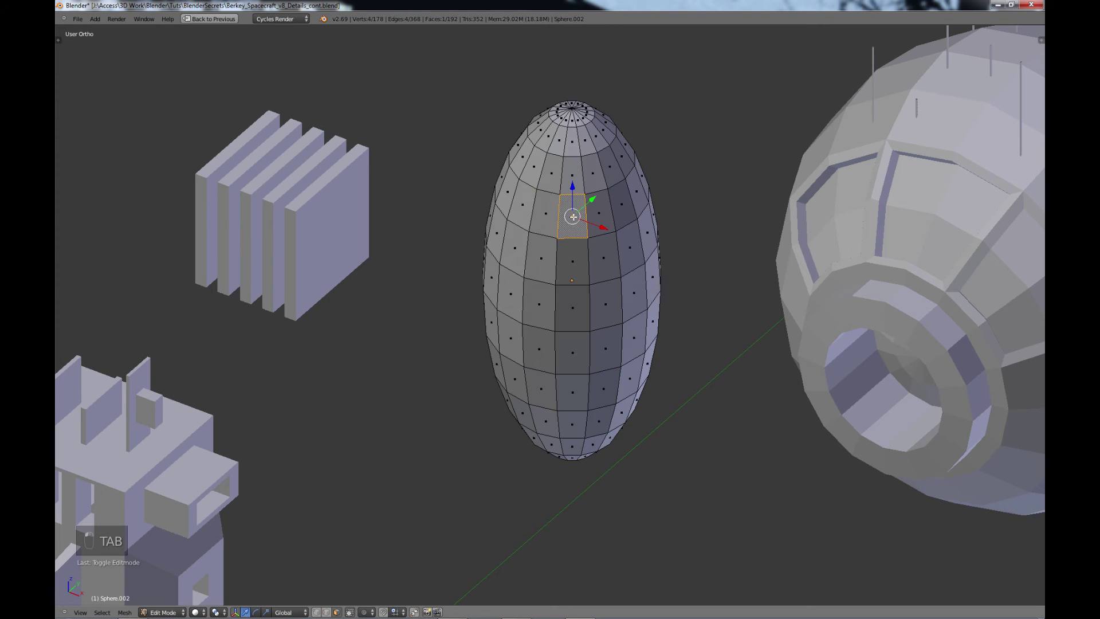
pyautogui.keyDown('shift'); pyautogui.rightClick(573, 312); pyautogui.keyUp('shift')
pyautogui.keyDown('shift'); pyautogui.rightClick(576, 373); pyautogui.keyUp('shift')
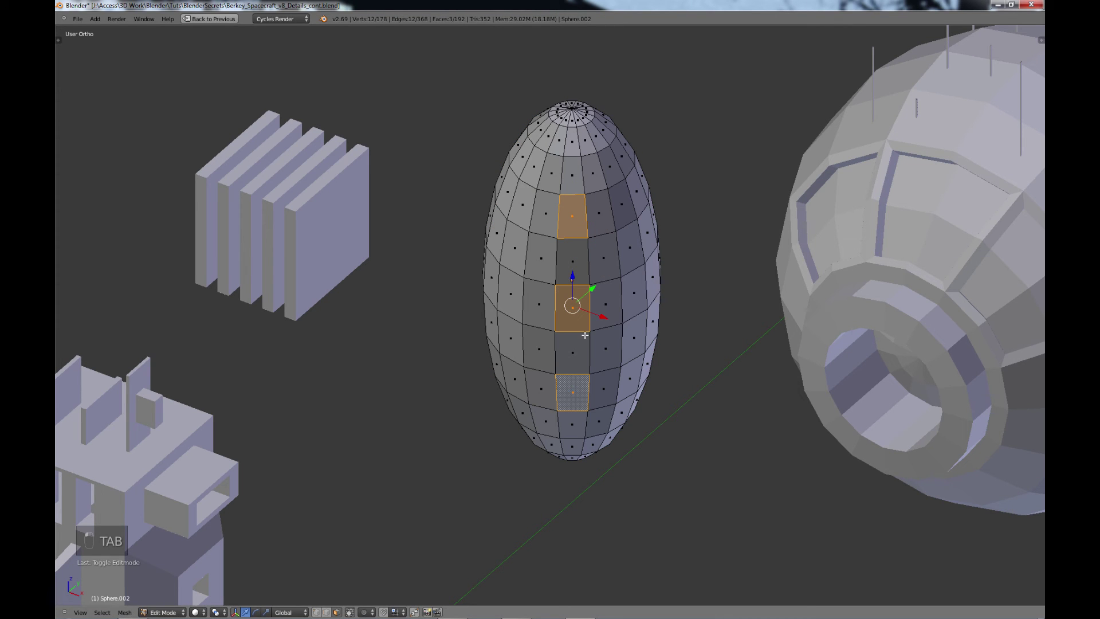
pyautogui.press('e')
pyautogui.click(585, 361)
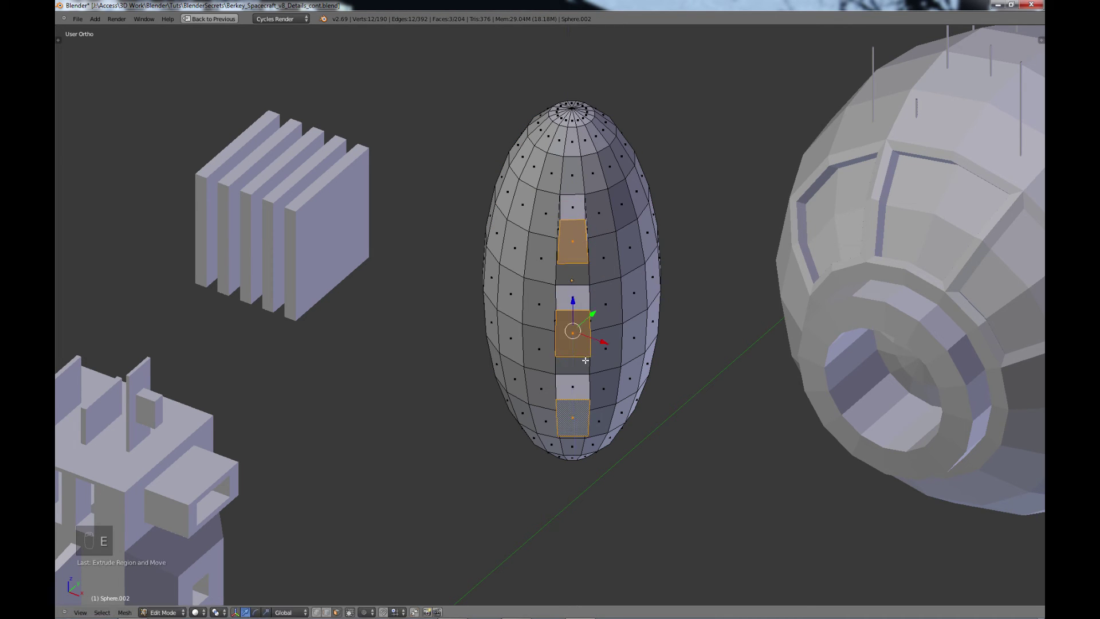
pyautogui.press('t')
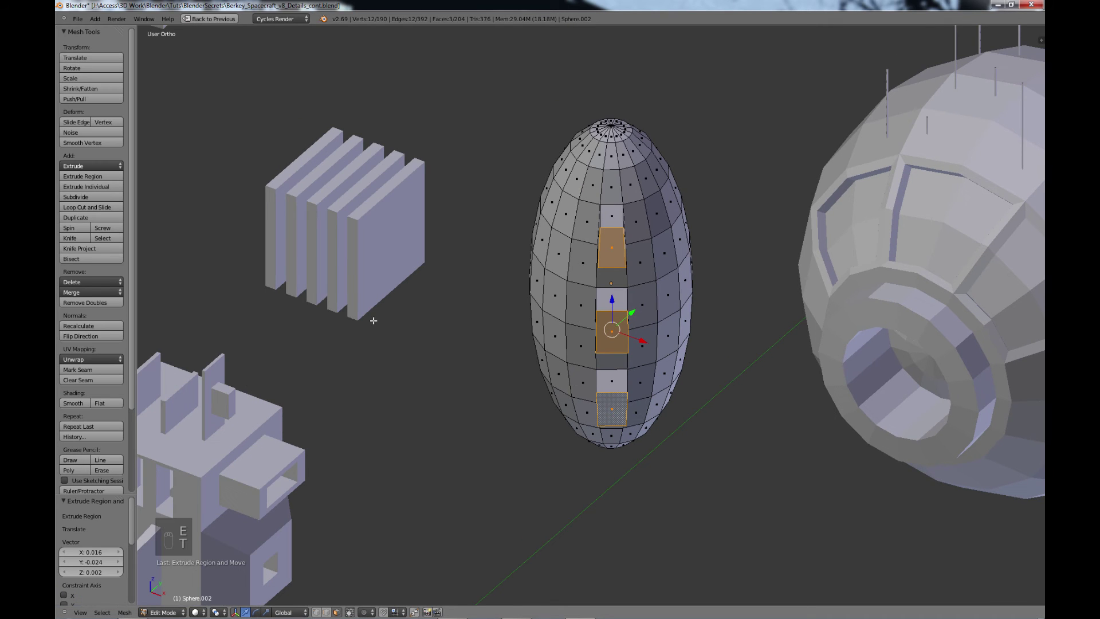
pyautogui.press('e')
pyautogui.rightClick(466, 343)
pyautogui.hotkey('ctrl', 'z')
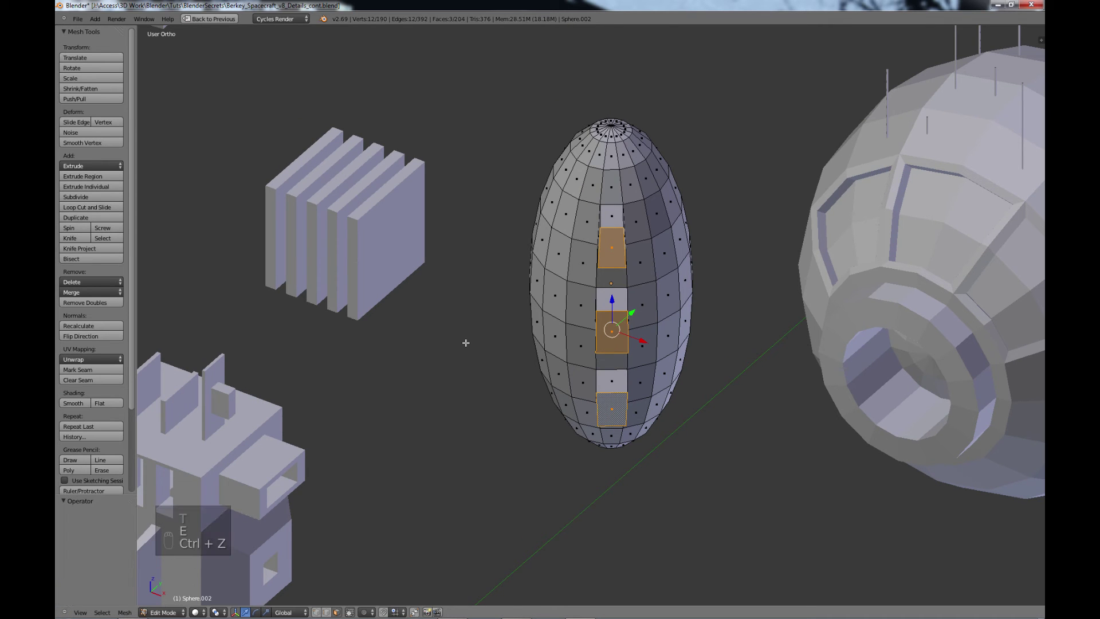
# Step: Extrude the three selected front faces individually outward by about 0.212, and scale each around its own origin to about 0.469
pyautogui.click(101, 185)
pyautogui.click(573, 389)
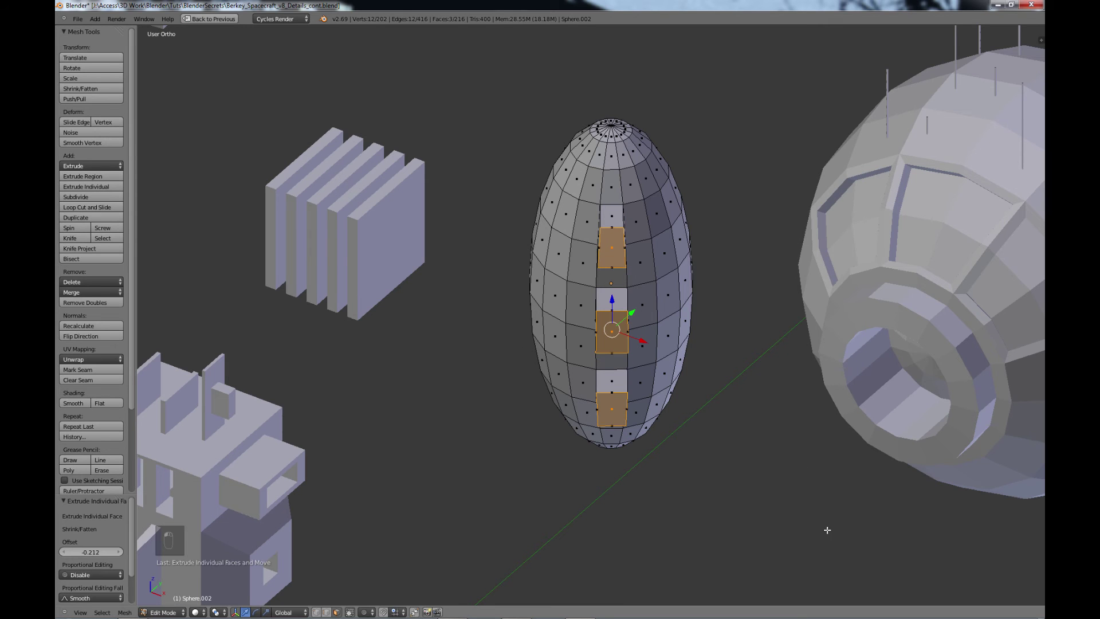
pyautogui.click(219, 612)
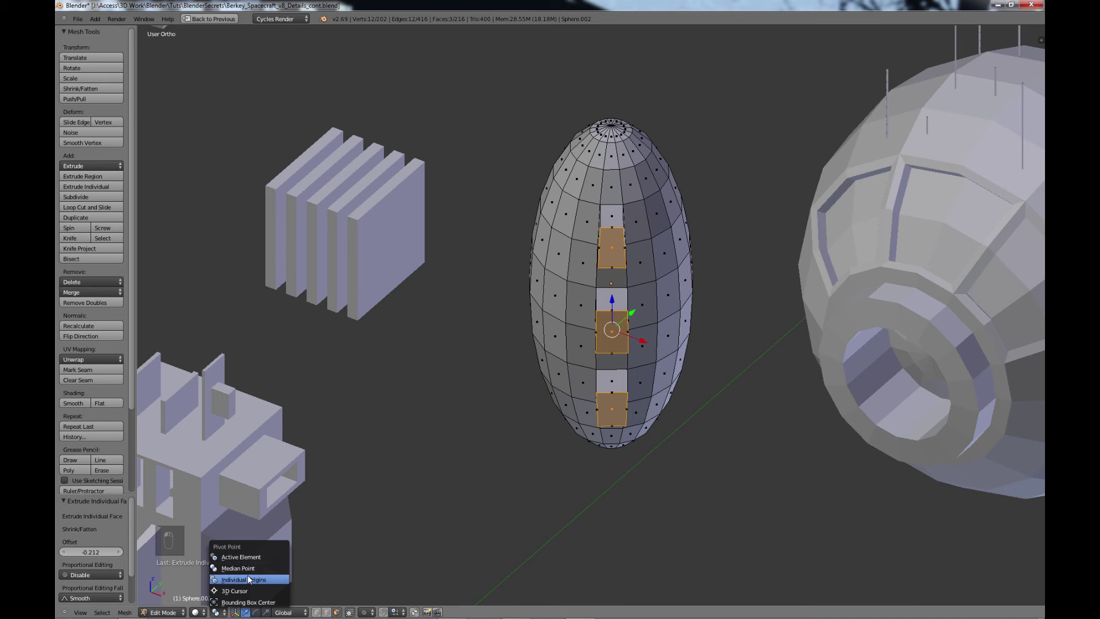
pyautogui.click(241, 579)
pyautogui.press('s')
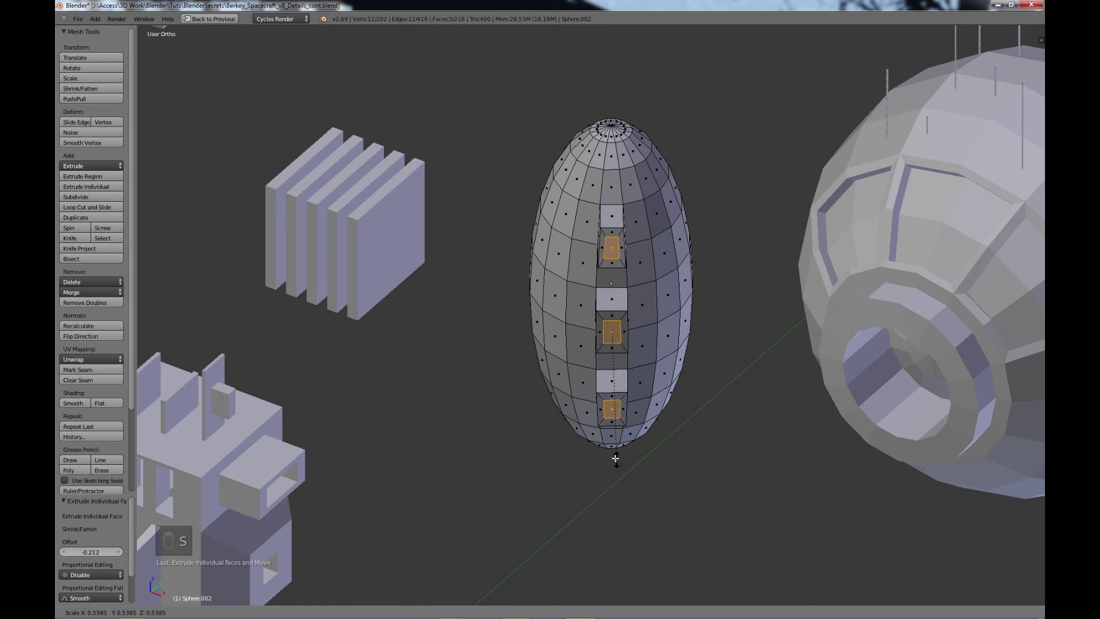
pyautogui.click(620, 443)
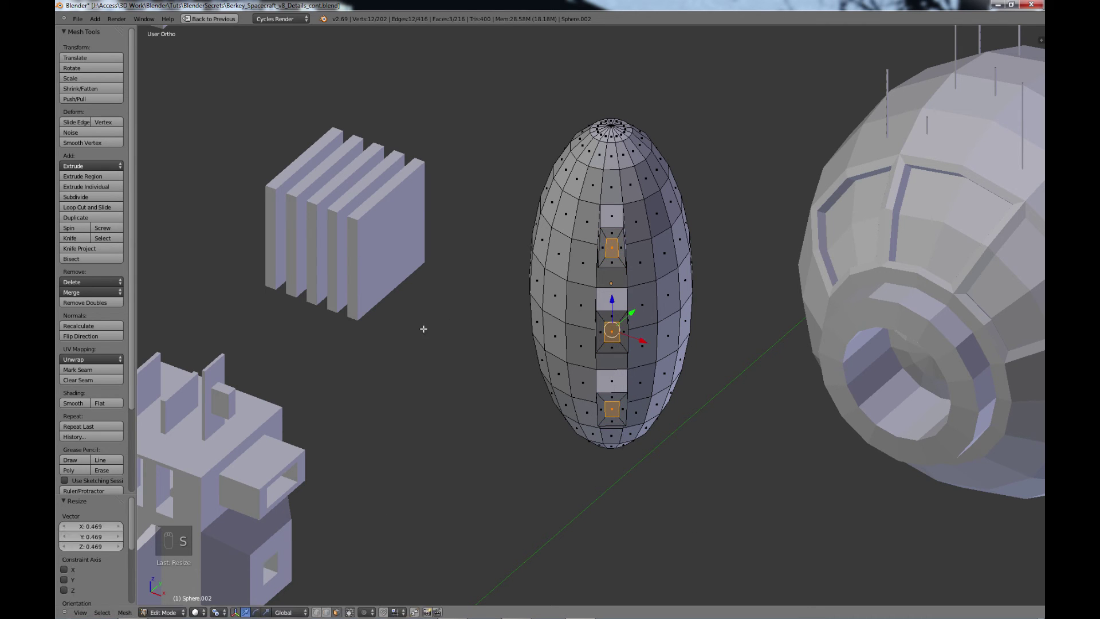
pyautogui.click(84, 186)
pyautogui.click(83, 194)
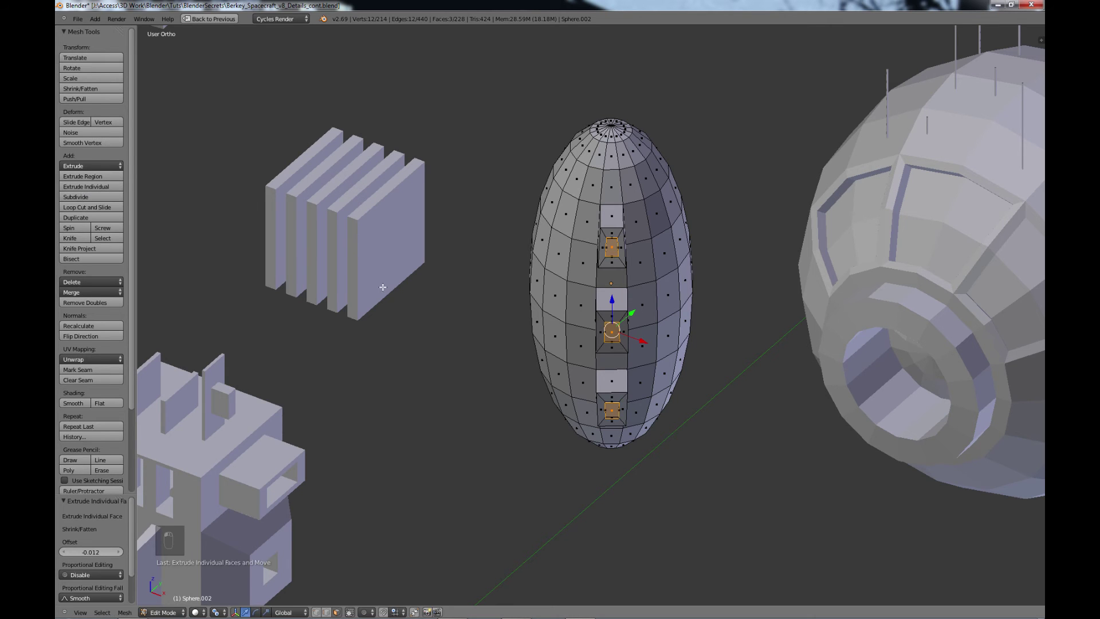
pyautogui.hotkey('ctrl', 'z')
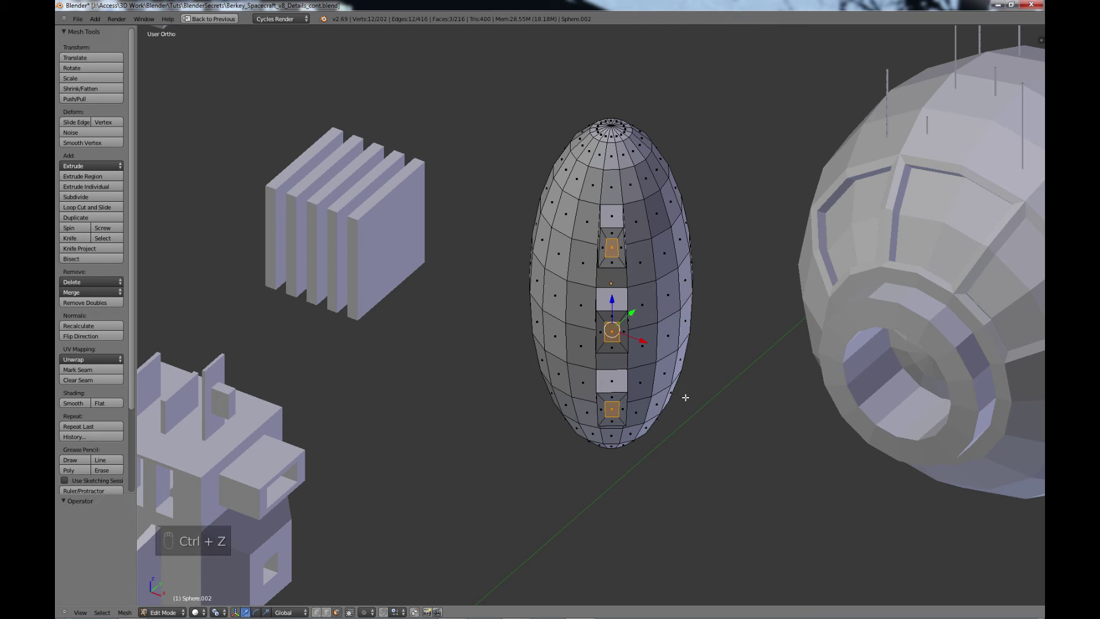
# Step: Extrude the three shrunken end faces outward by about 0.026 to form thin prongs on the blocks
pyautogui.press('e')
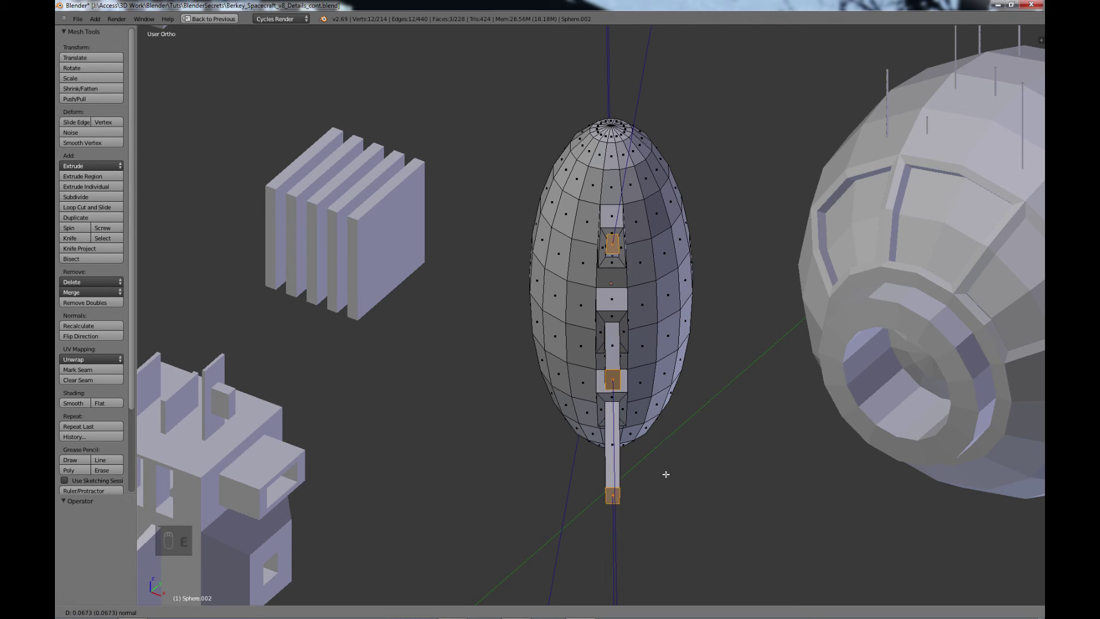
pyautogui.click(669, 430)
# Step: Inset three spaced faces in a side column of the ellipsoid by extruding them individually in place and scaling each to about 0.441
pyautogui.moveTo(669, 430); pyautogui.dragTo(705, 420, button='middle')
pyautogui.keyDown('shift'); pyautogui.moveTo(771, 315); pyautogui.dragTo(565, 391, button='middle'); pyautogui.keyUp('shift')
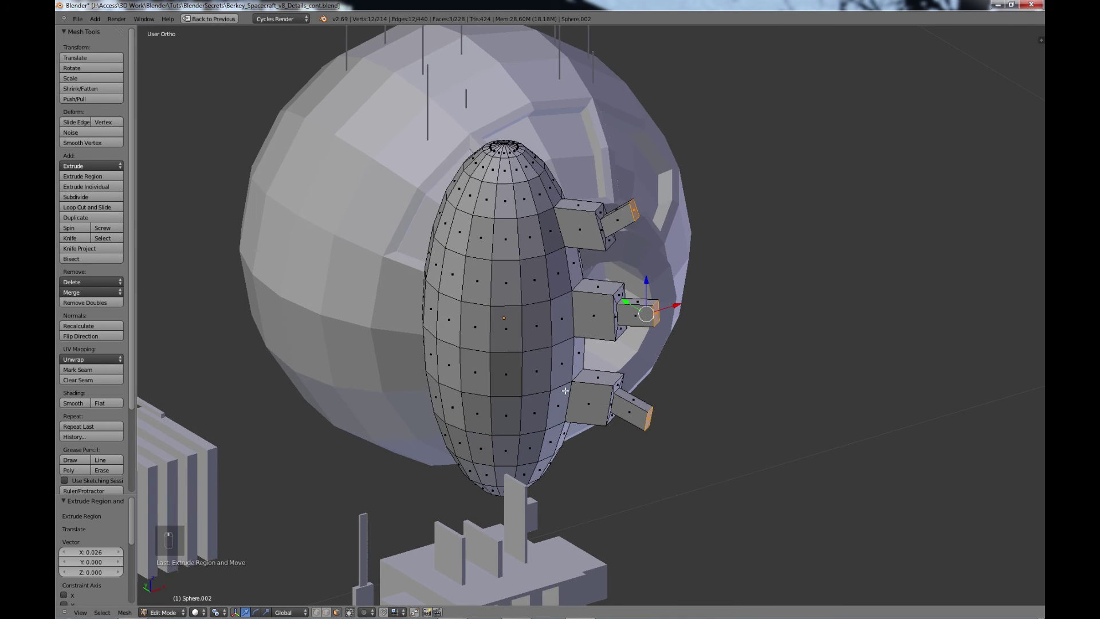
pyautogui.rightClick(485, 277)
pyautogui.keyDown('shift'); pyautogui.rightClick(473, 364); pyautogui.keyUp('shift')
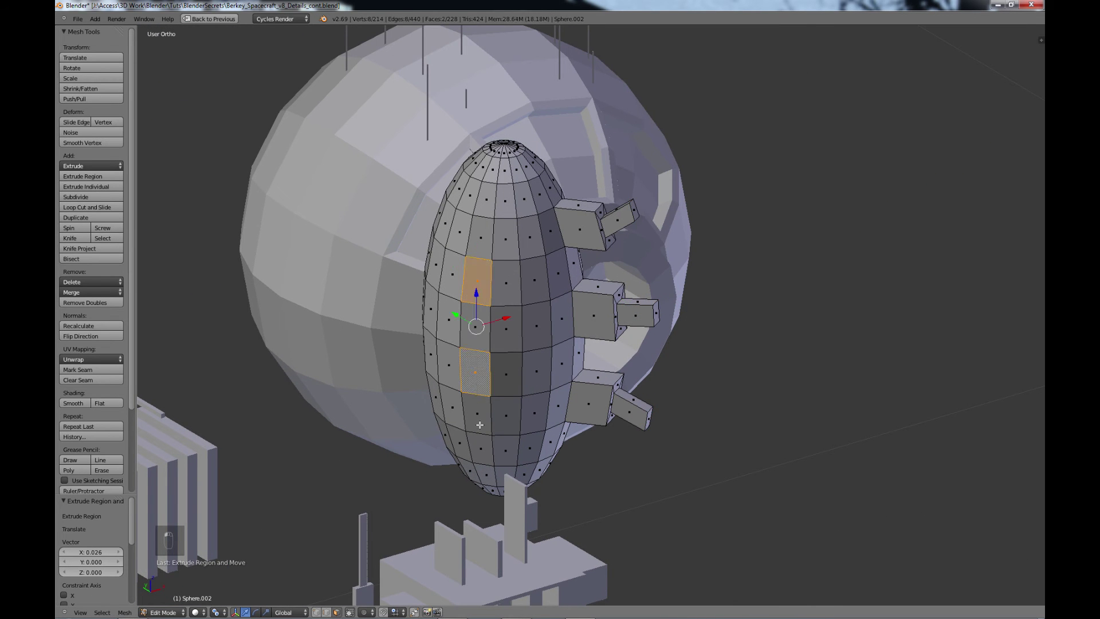
pyautogui.keyDown('shift'); pyautogui.rightClick(480, 446); pyautogui.keyUp('shift')
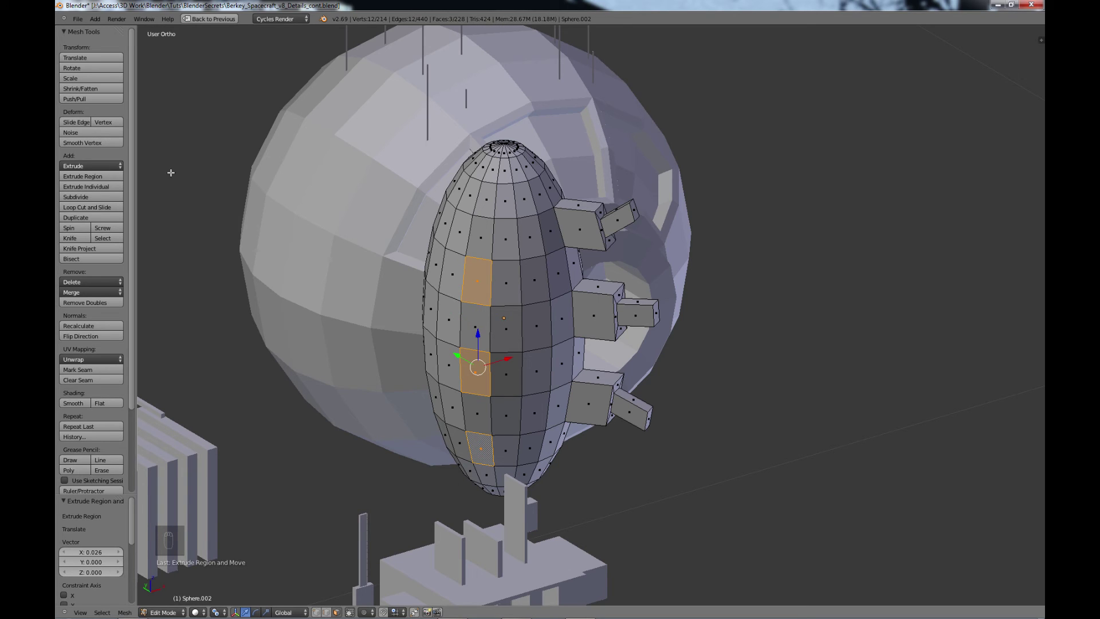
pyautogui.click(94, 187)
pyautogui.rightClick(94, 188)
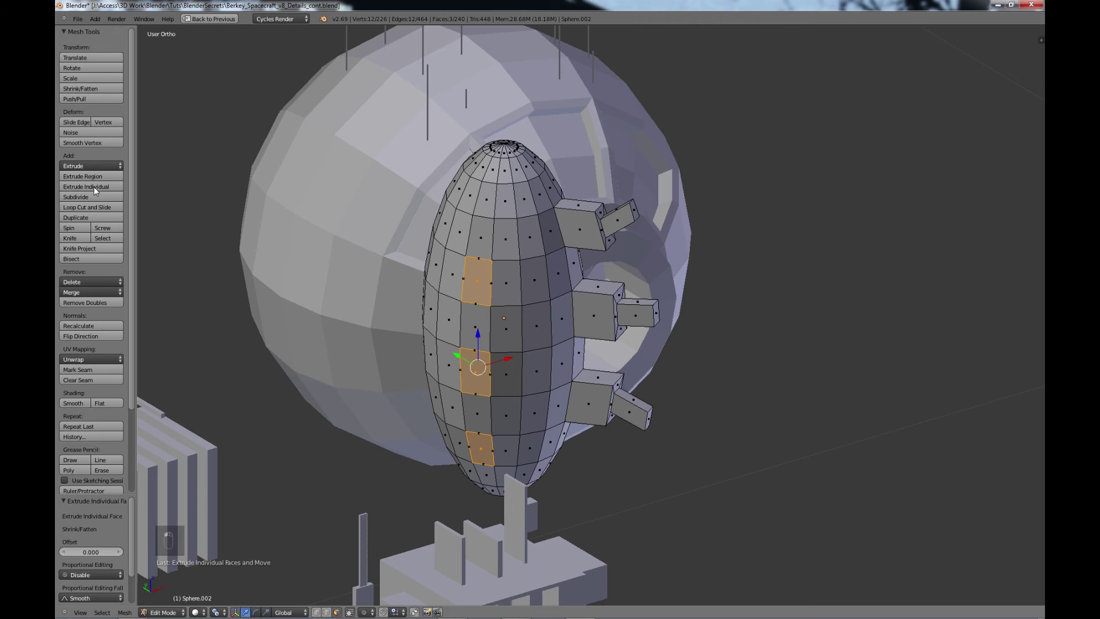
pyautogui.press('s')
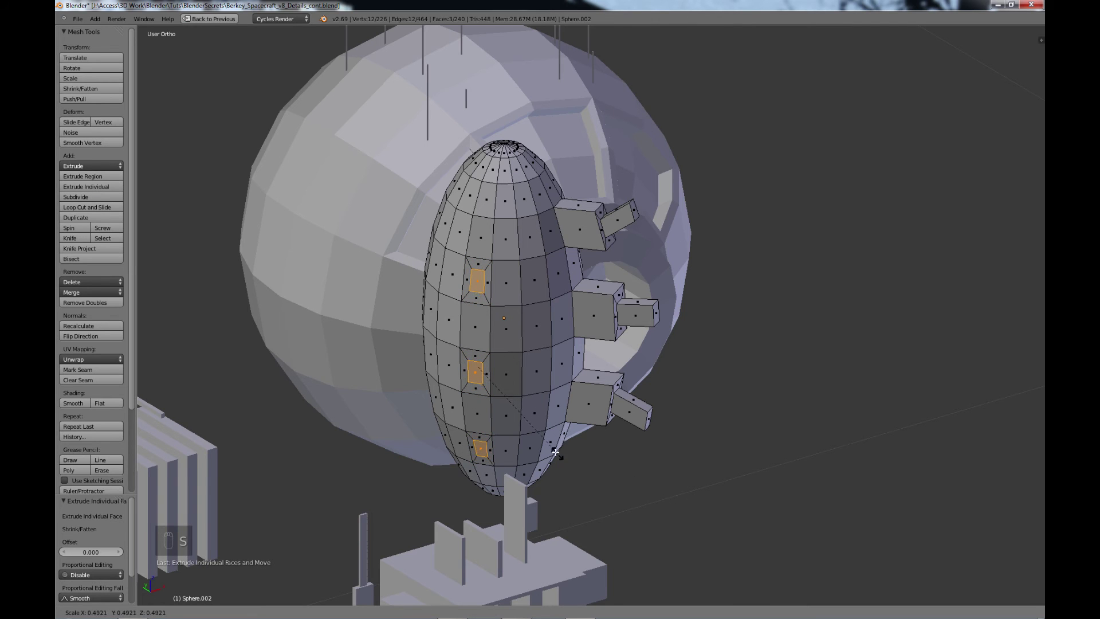
pyautogui.click(549, 448)
# Step: Extrude the three inset side faces about 0.037 into the ellipsoid and delete the end faces to leave open recesses
pyautogui.press('e')
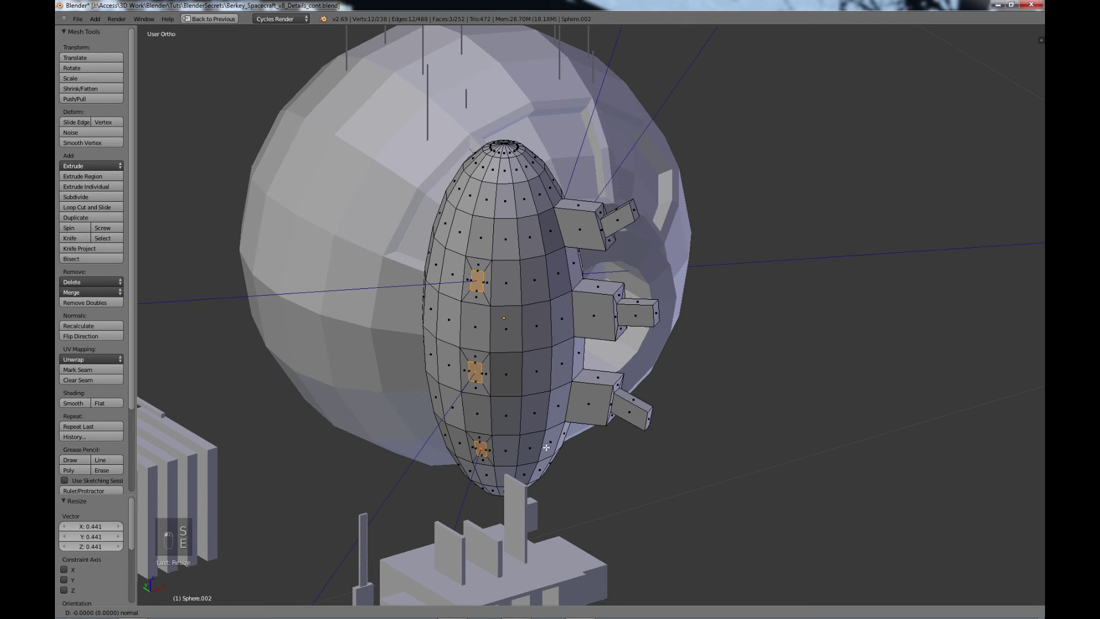
pyautogui.click(597, 424)
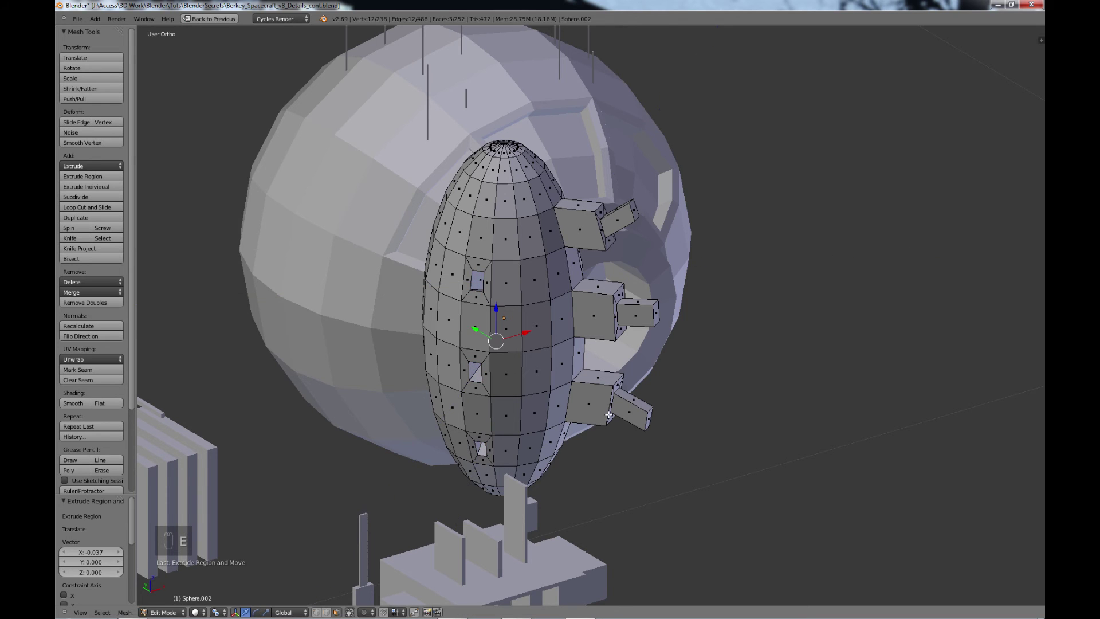
pyautogui.press('x')
pyautogui.click(609, 415)
# Step: Select nine spaced faces on the ellipsoid's plain side, three each in the upper, middle and lower rows, skipping a column between them
pyautogui.moveTo(609, 416); pyautogui.dragTo(506, 308, button='middle')
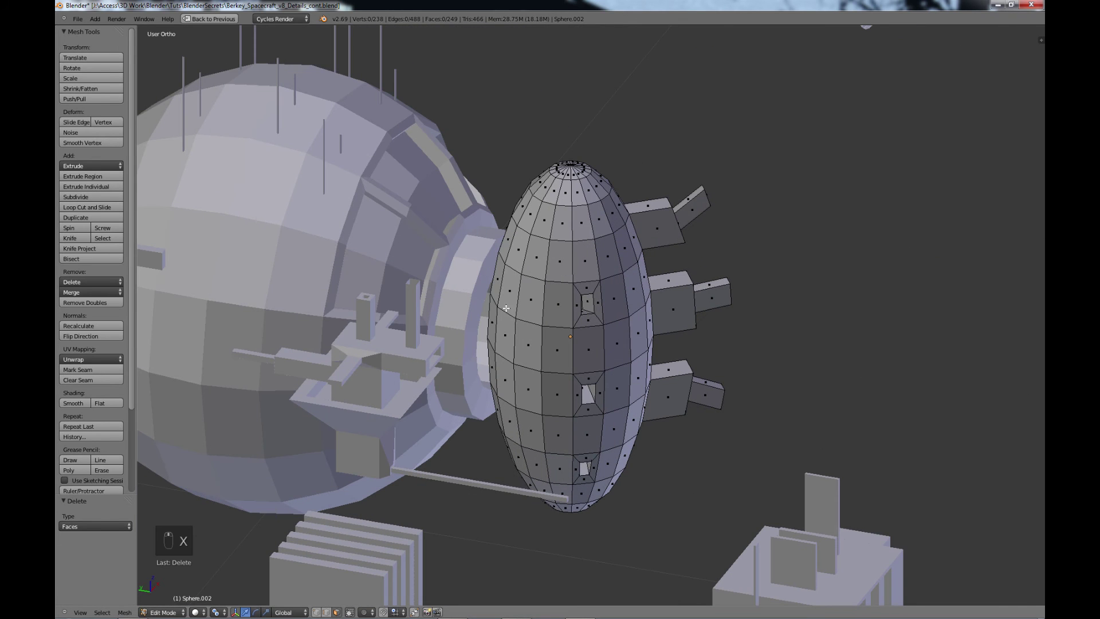
pyautogui.rightClick(526, 294)
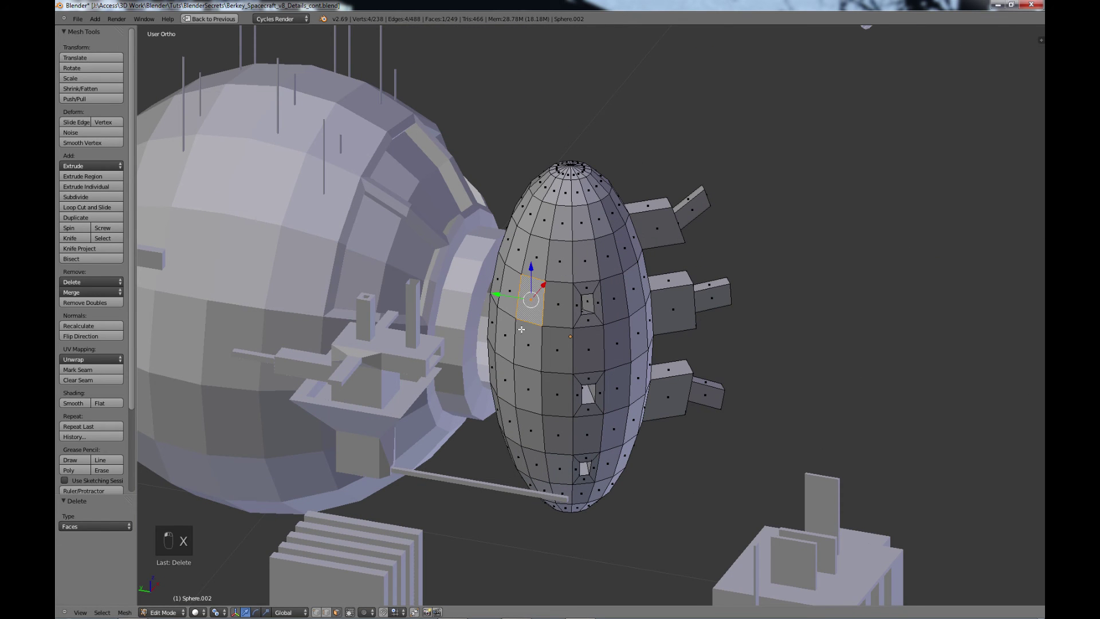
pyautogui.keyDown('shift'); pyautogui.rightClick(533, 427); pyautogui.keyUp('shift')
pyautogui.rightClick(531, 397)
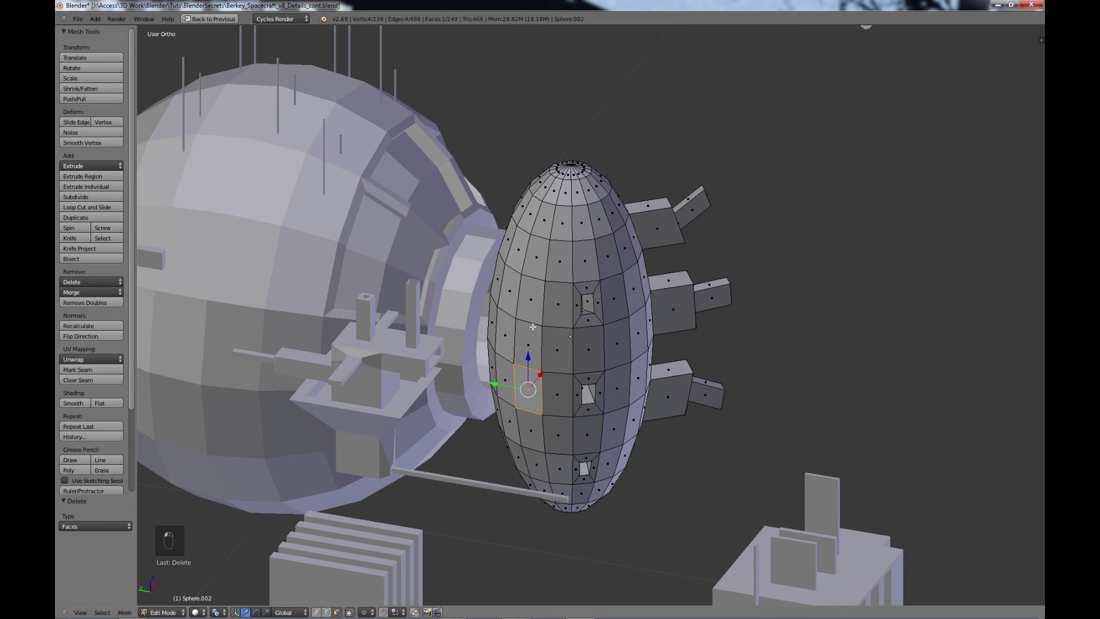
pyautogui.keyDown('shift'); pyautogui.rightClick(536, 303); pyautogui.keyUp('shift')
pyautogui.keyDown('shift'); pyautogui.rightClick(535, 467); pyautogui.keyUp('shift')
pyautogui.moveTo(535, 467); pyautogui.dragTo(621, 401, button='middle')
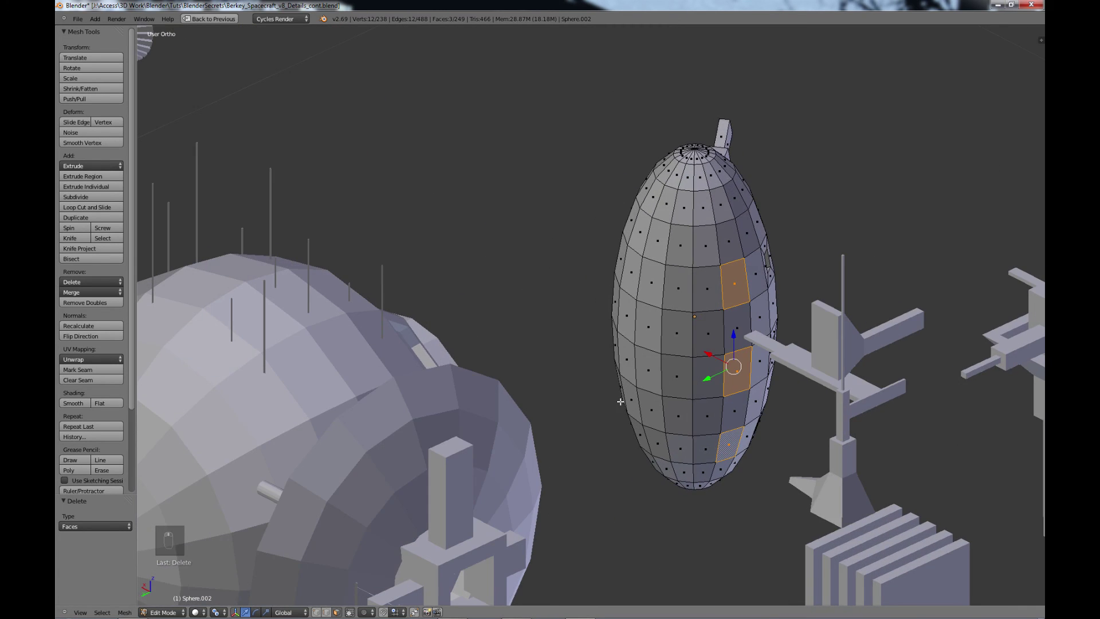
pyautogui.keyDown('shift'); pyautogui.rightClick(672, 287); pyautogui.keyUp('shift')
pyautogui.keyDown('shift'); pyautogui.rightClick(675, 396); pyautogui.keyUp('shift')
pyautogui.keyDown('shift'); pyautogui.rightClick(679, 447); pyautogui.keyUp('shift')
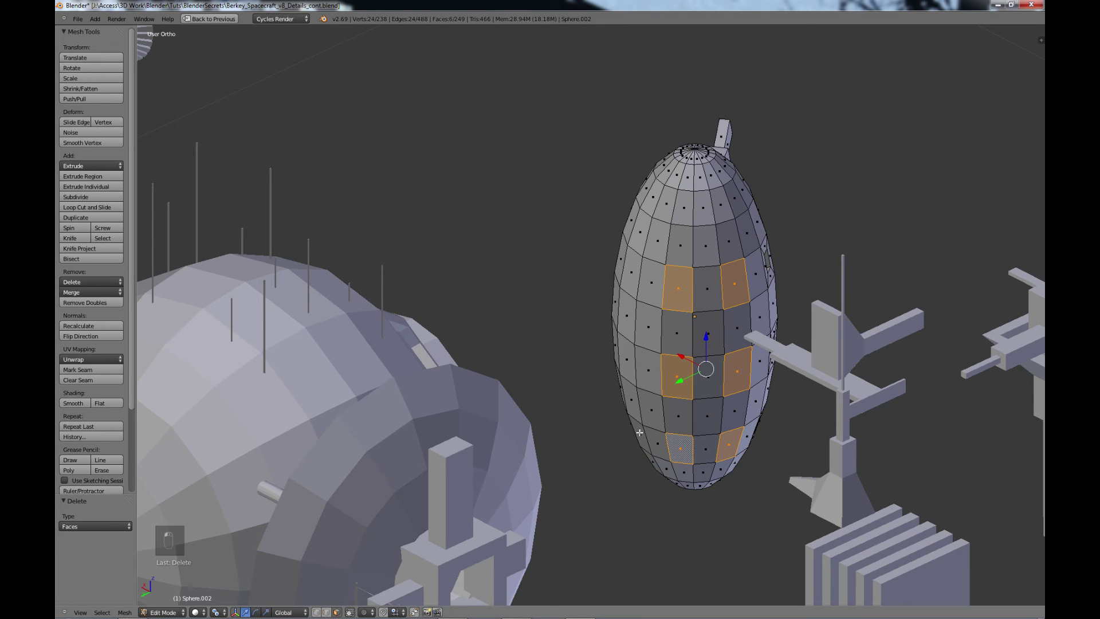
pyautogui.keyDown('shift'); pyautogui.click(640, 434); pyautogui.keyUp('shift')
pyautogui.keyDown('shift'); pyautogui.click(629, 362); pyautogui.keyUp('shift')
pyautogui.keyDown('shift'); pyautogui.click(631, 278); pyautogui.keyUp('shift')
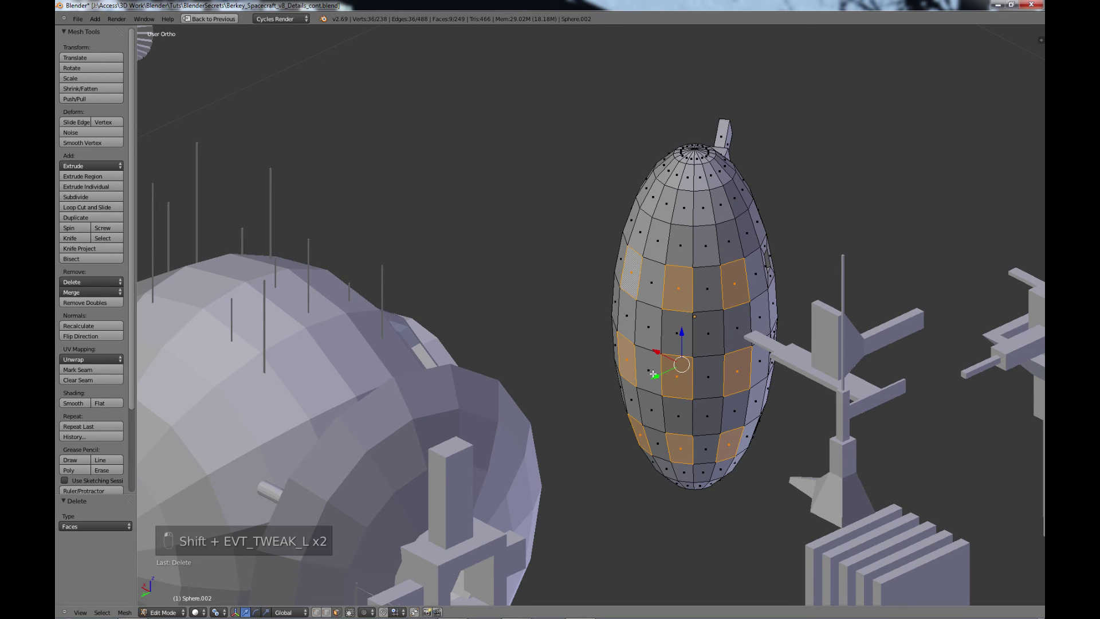
# Step: Inset the nine selected faces by extruding them individually in place and scaling each to about 0.478
pyautogui.click(77, 186)
pyautogui.rightClick(571, 439)
pyautogui.press('e')
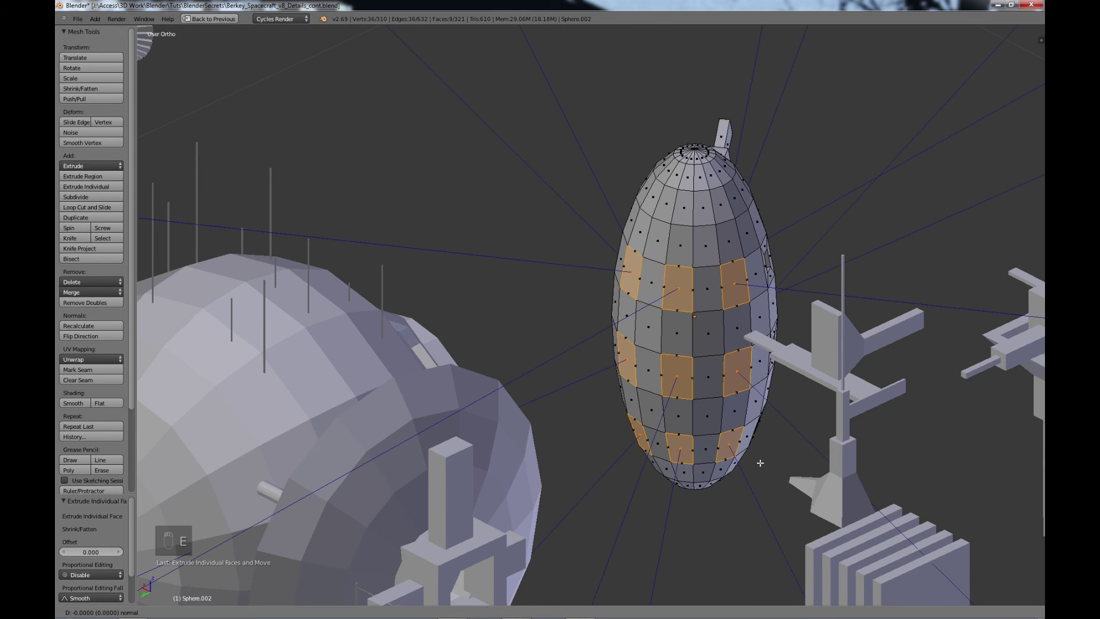
pyautogui.rightClick(757, 460)
pyautogui.press('s')
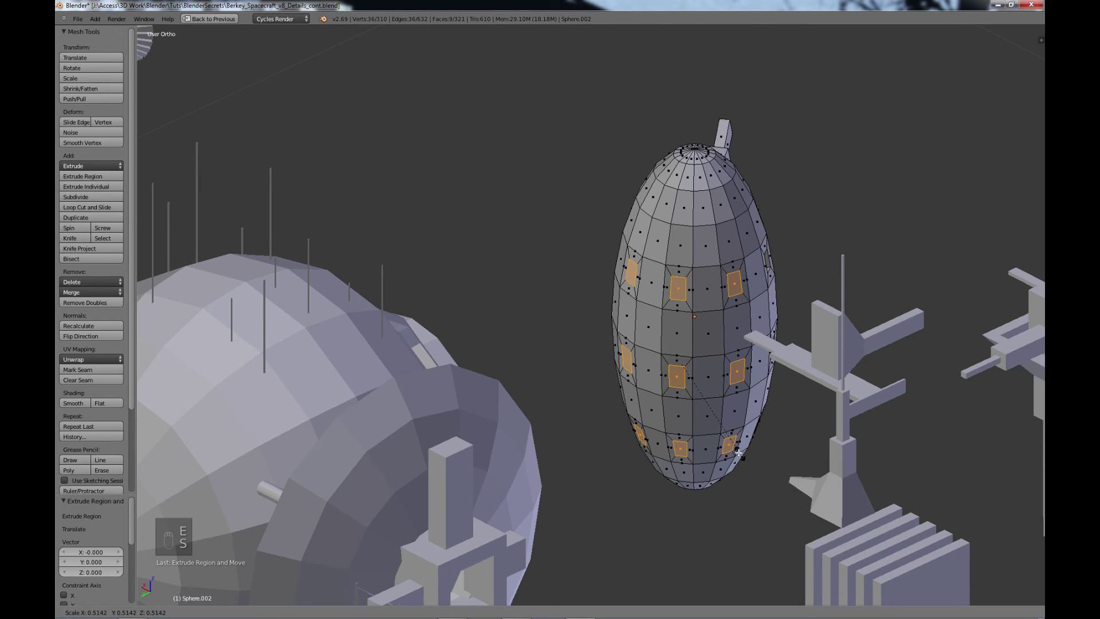
pyautogui.click(730, 445)
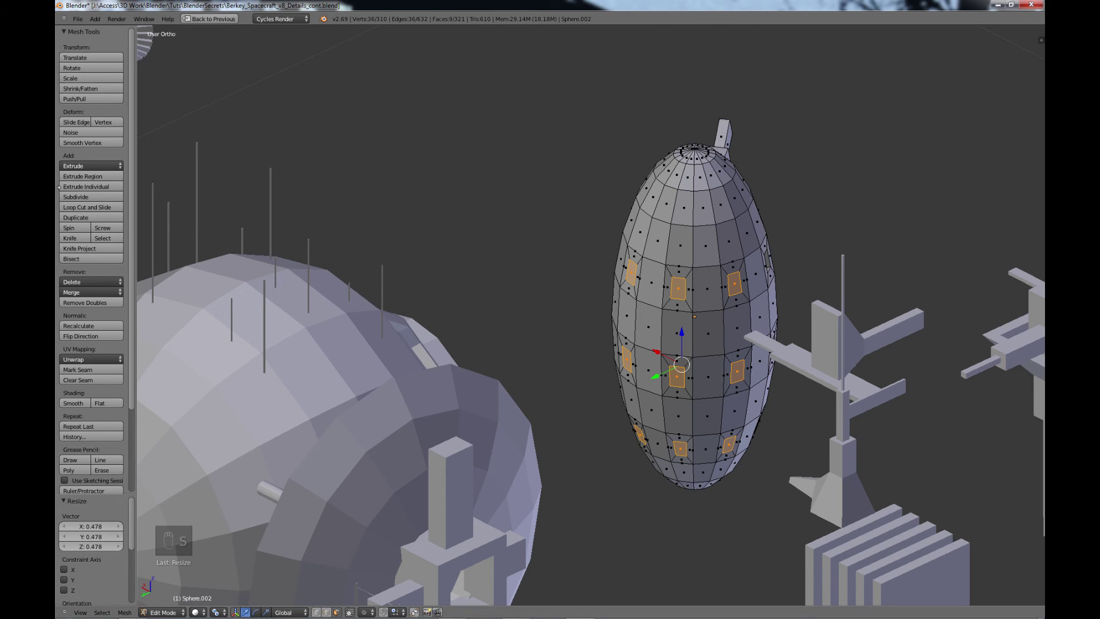
# Step: Extrude the nine inset faces individually inward by about 0.212 and delete the end faces to leave open recesses
pyautogui.click(78, 187)
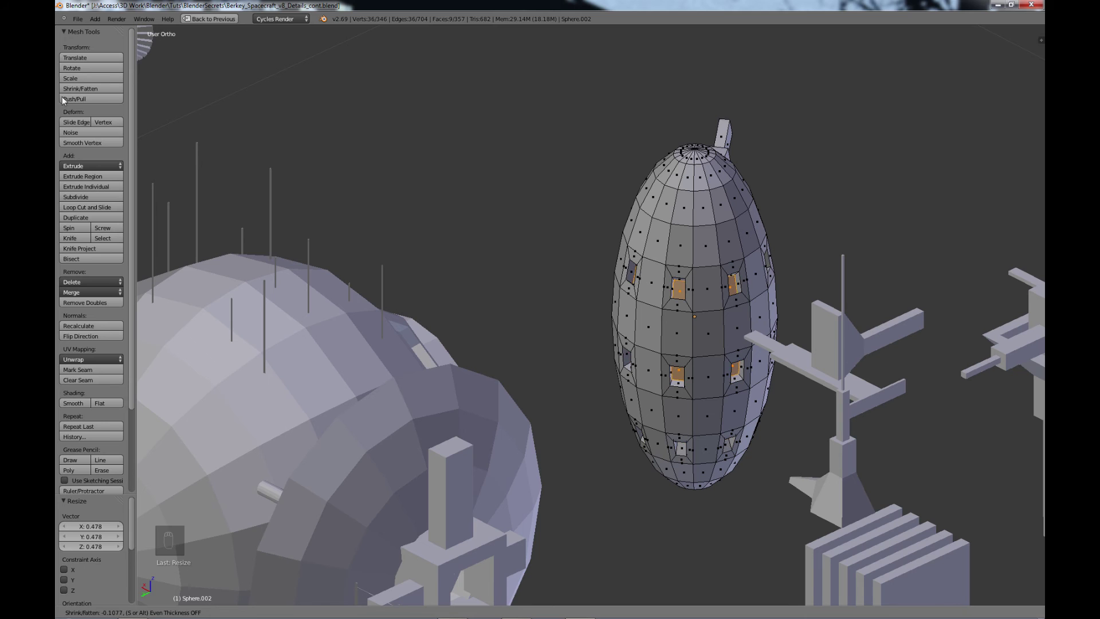
pyautogui.click(55, 25)
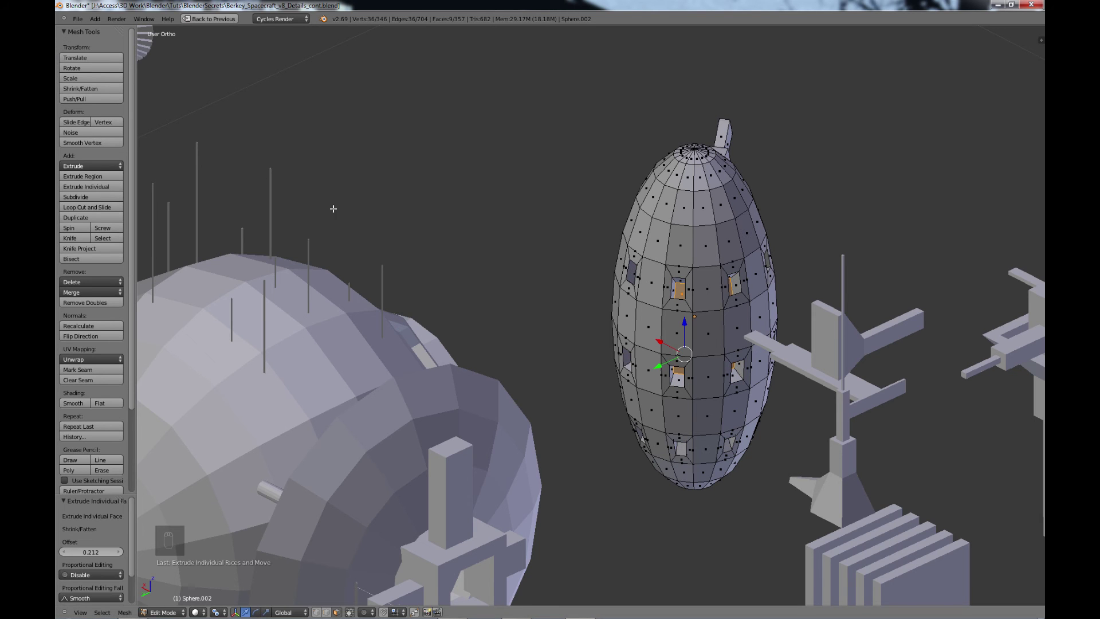
pyautogui.press('x')
pyautogui.click(443, 268)
# Step: Select only the innermost ring of triangular faces at the ellipsoid's top pole and extrude it upward about 0.023 into a neck
pyautogui.moveTo(686, 393); pyautogui.dragTo(760, 390, button='middle')
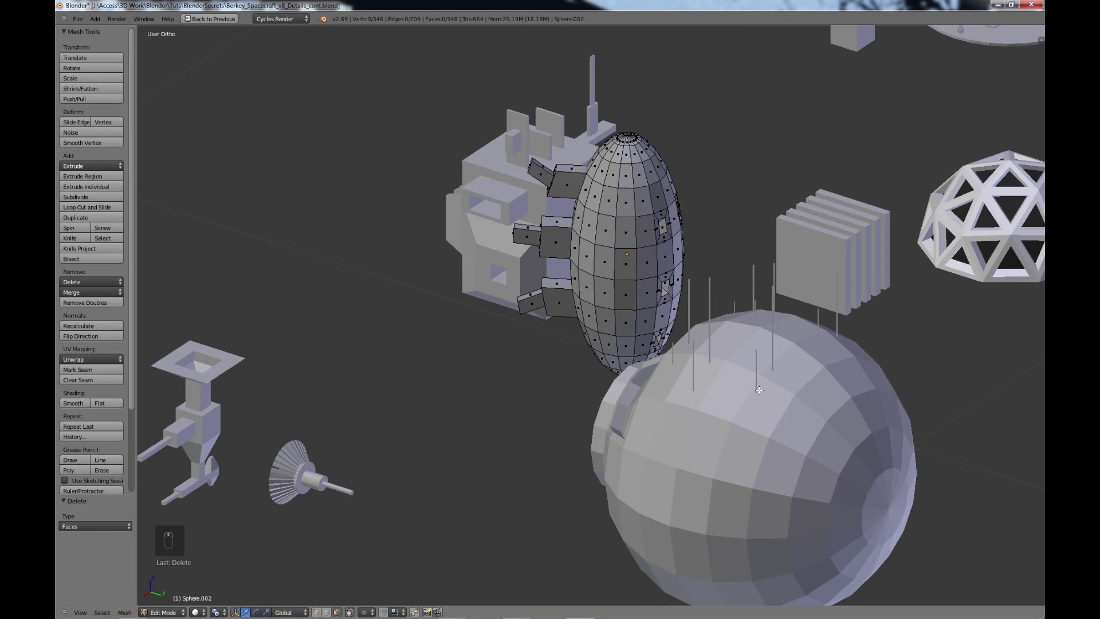
pyautogui.moveTo(669, 262); pyautogui.dragTo(598, 337, button='middle')
pyautogui.scroll(2, 610, 287)
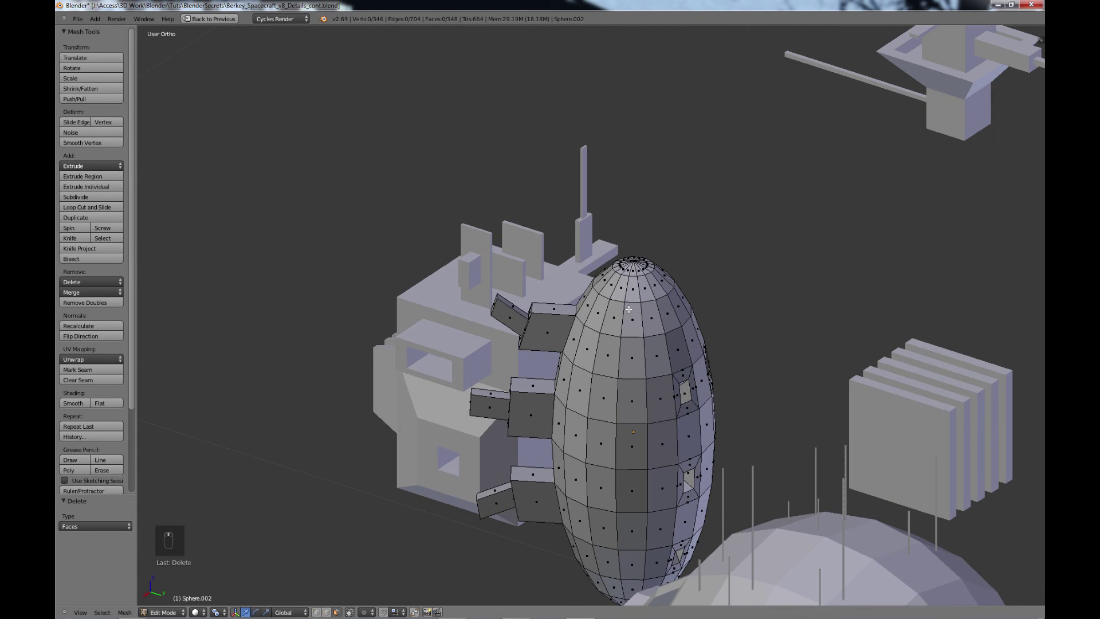
pyautogui.rightClick(635, 266)
pyautogui.press('c')
pyautogui.click(637, 265)
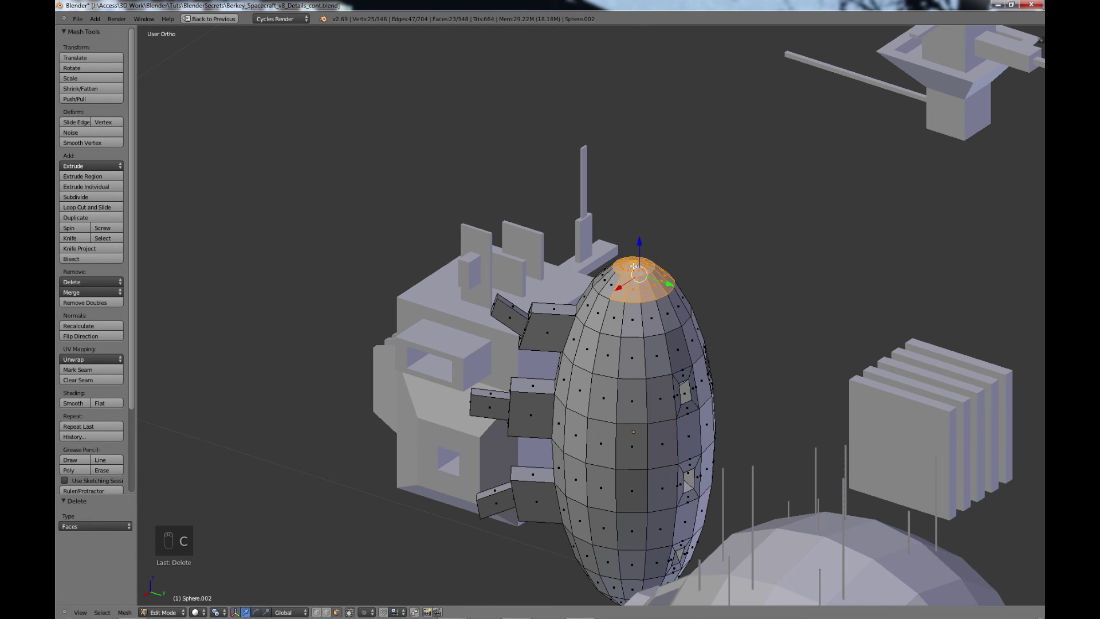
pyautogui.moveTo(633, 266); pyautogui.dragTo(661, 267, button='middle')
pyautogui.scroll(4, 629, 344)
pyautogui.rightClick(660, 230)
pyautogui.press('c')
pyautogui.click(670, 231)
pyautogui.press('e')
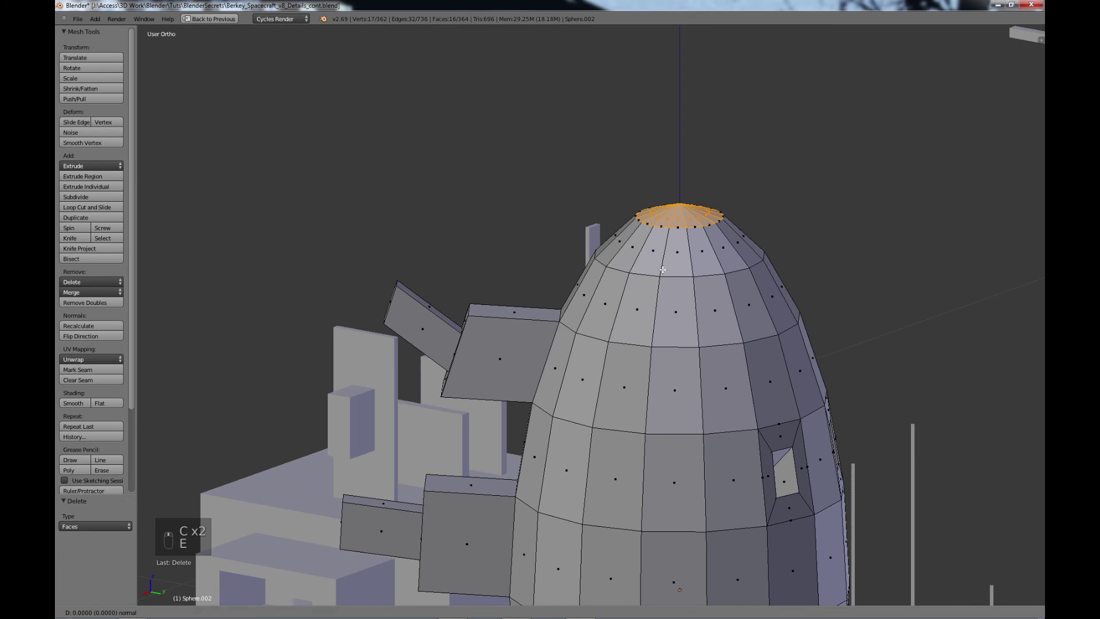
pyautogui.click(651, 199)
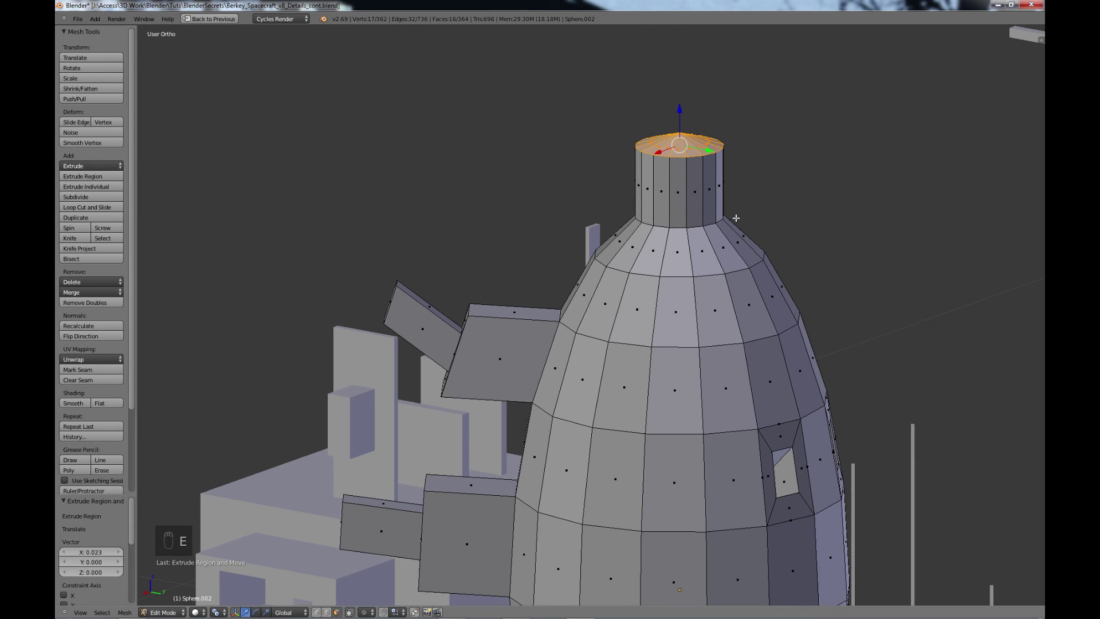
# Step: Extrude the neck's top faces in place and scale them to about 0.143 to form a small central disc
pyautogui.press('e')
pyautogui.press('s')
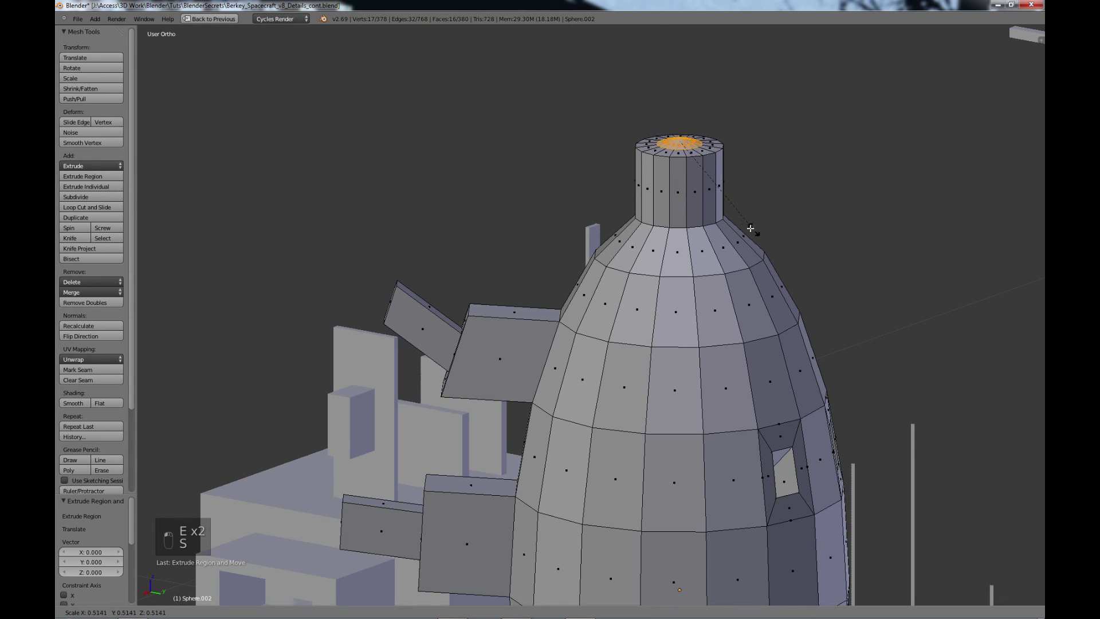
pyautogui.click(685, 178)
# Step: Extrude the small central disc upward by about 0.056 into a thin antenna and delete its end faces
pyautogui.keyDown('shift'); pyautogui.moveTo(686, 178); pyautogui.dragTo(674, 345, button='middle'); pyautogui.keyUp('shift')
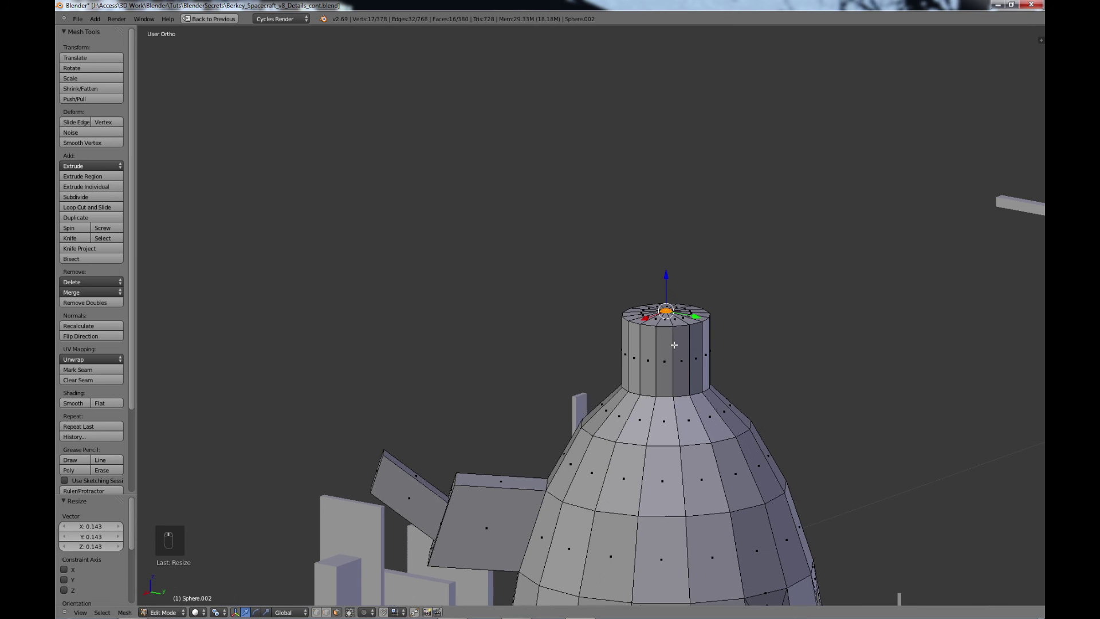
pyautogui.press('e')
pyautogui.click(670, 174)
pyautogui.press('x')
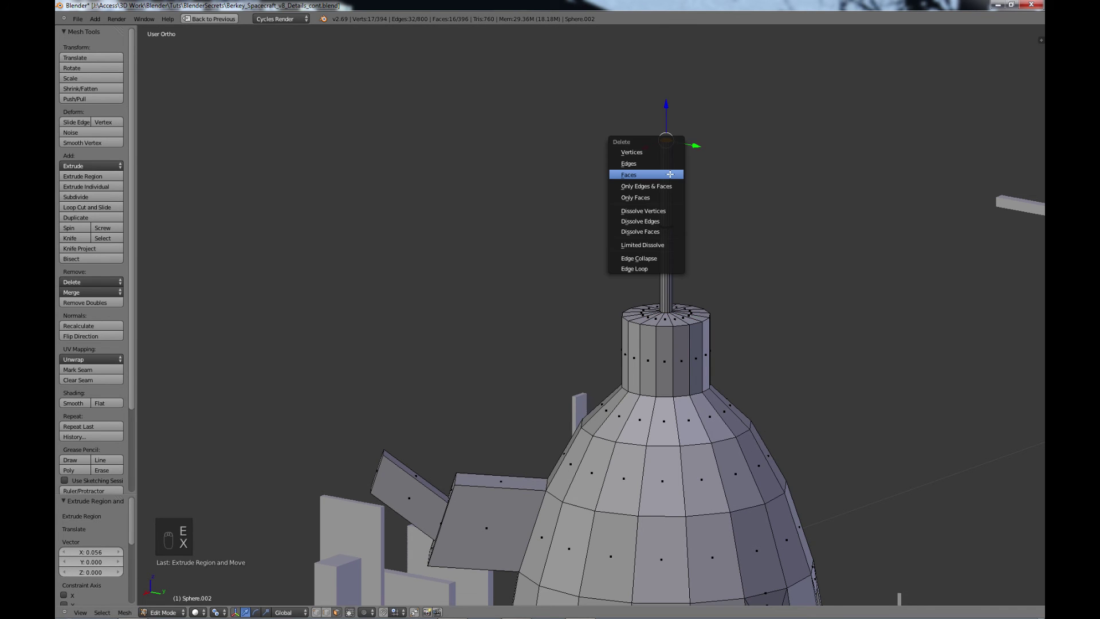
pyautogui.click(670, 175)
# Step: Extrude one face on the ellipsoid's plain side outward by about 0.026 and scale its end to about 0.279 to form a spike
pyautogui.scroll(-5, 707, 287)
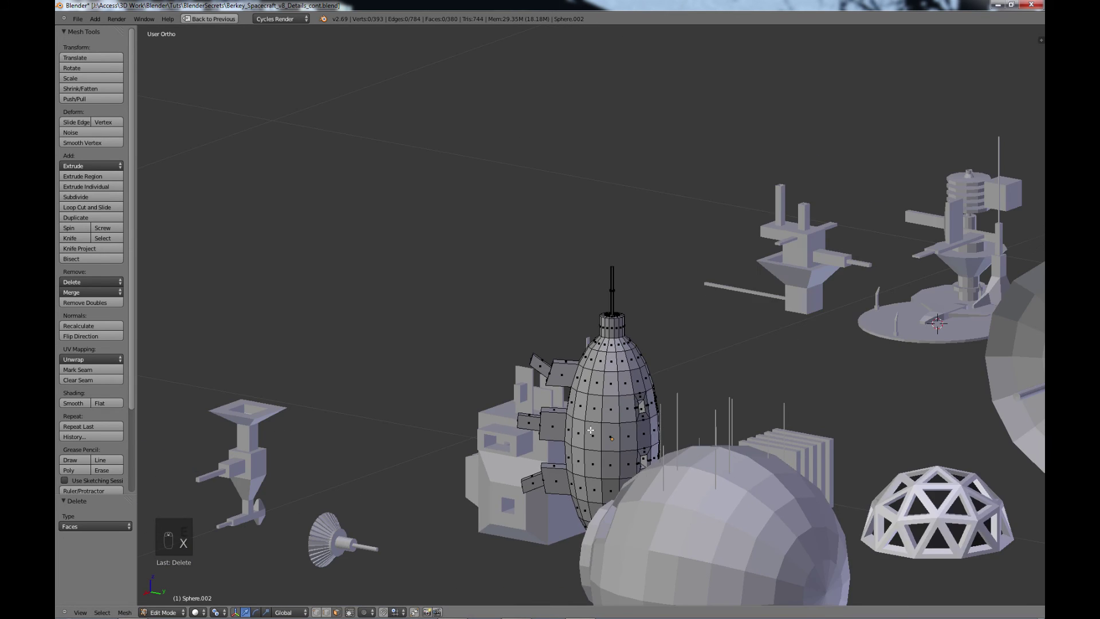
pyautogui.keyDown('shift'); pyautogui.moveTo(590, 429); pyautogui.dragTo(619, 309, button='middle'); pyautogui.keyUp('shift')
pyautogui.rightClick(653, 291)
pyautogui.press('e')
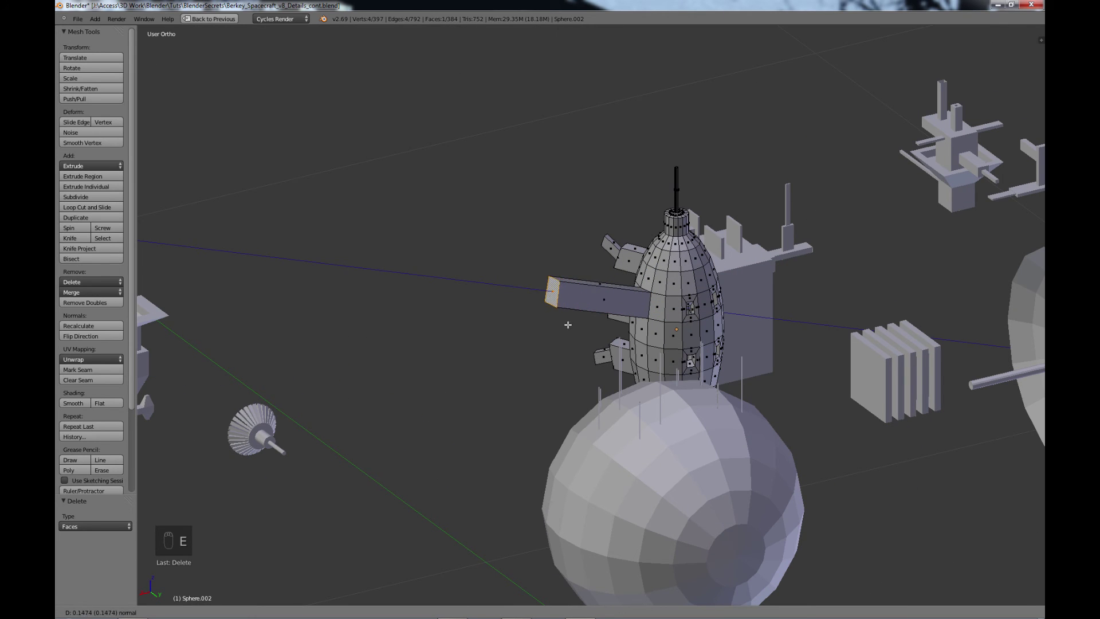
pyautogui.click(630, 327)
pyautogui.press('s')
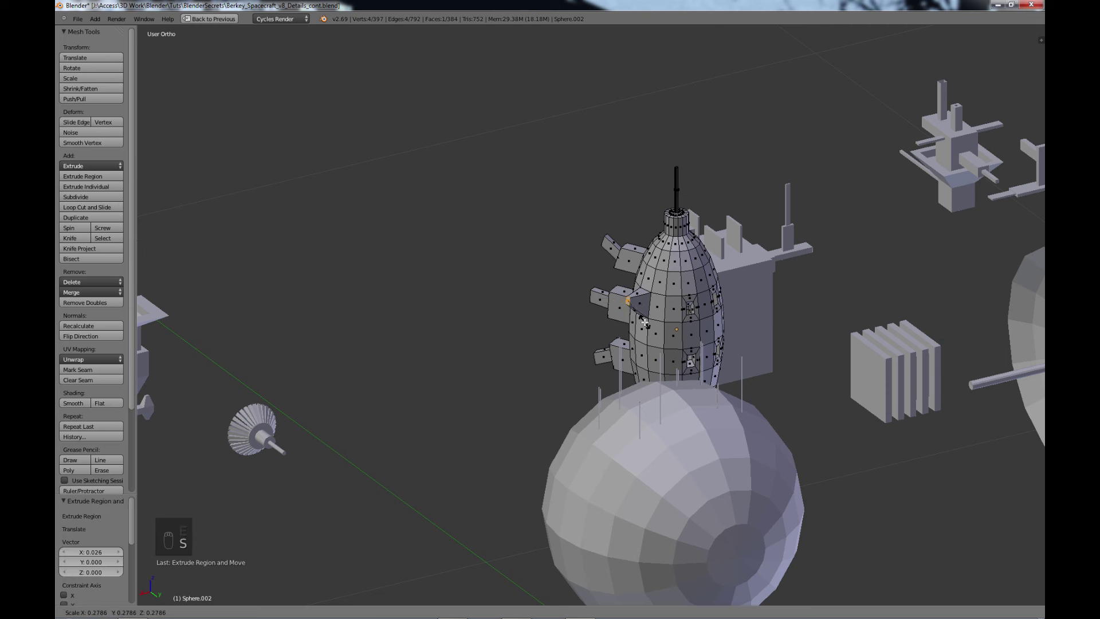
pyautogui.click(644, 323)
# Step: Extrude a face below the first spike outward by about 0.028 and scale its end to about 0.154 to form a second spike
pyautogui.scroll(-2, 671, 324)
pyautogui.moveTo(619, 346); pyautogui.dragTo(808, 365, button='middle')
pyautogui.scroll(3, 607, 411)
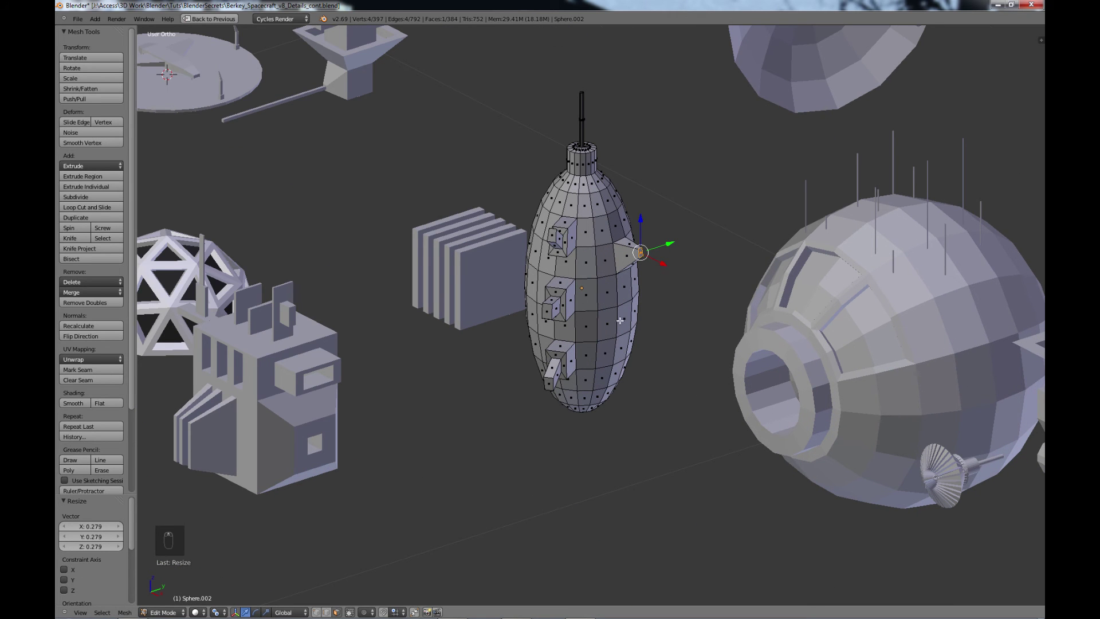
pyautogui.rightClick(620, 321)
pyautogui.press('e')
pyautogui.click(694, 411)
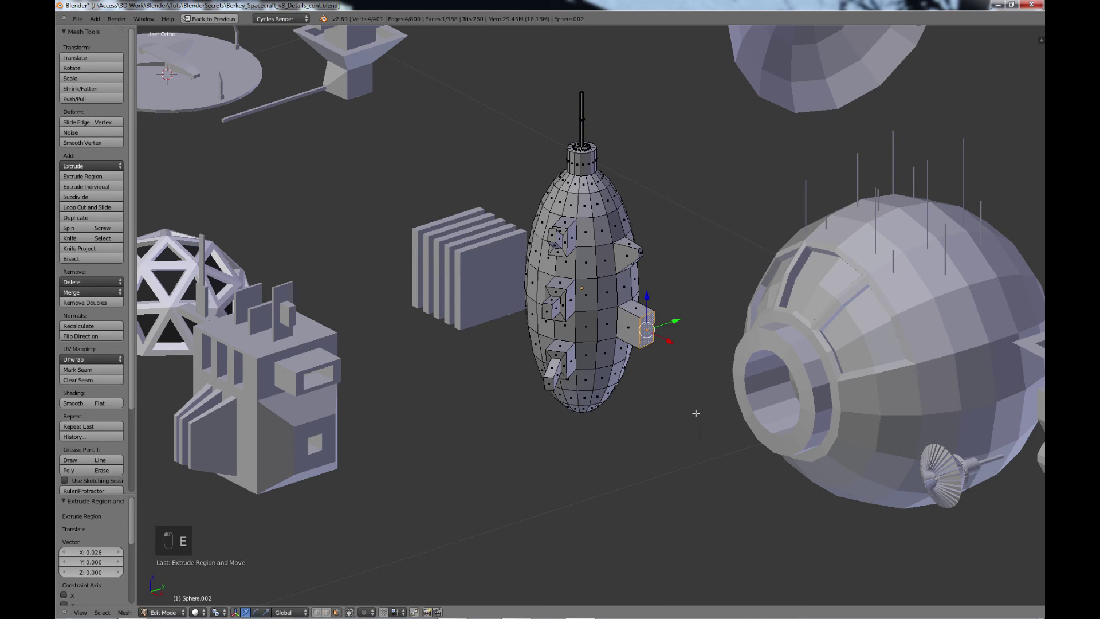
pyautogui.press('s')
pyautogui.click(666, 385)
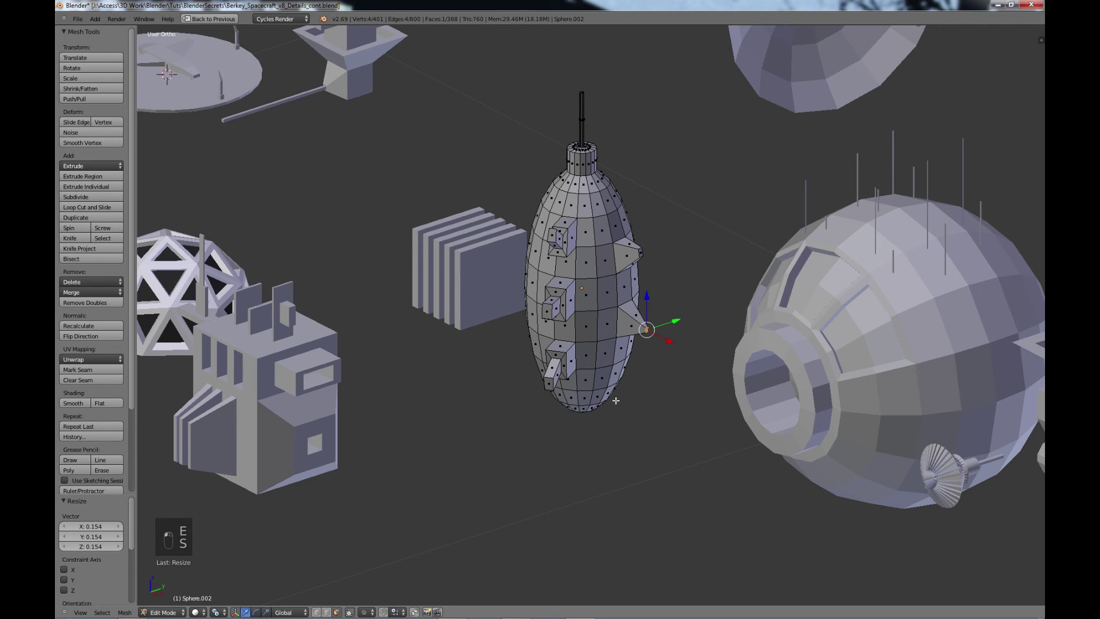
# Step: Extrude the face below the second spike outward by about 0.048 into an arm and add one loop cut around its middle
pyautogui.rightClick(622, 380)
pyautogui.press('e')
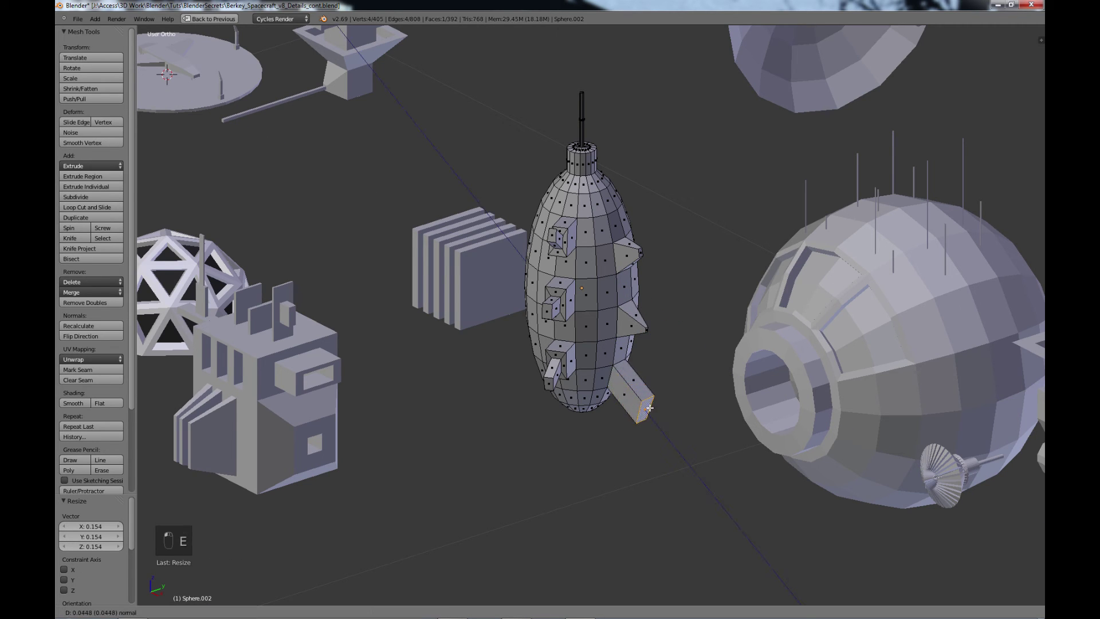
pyautogui.click(651, 409)
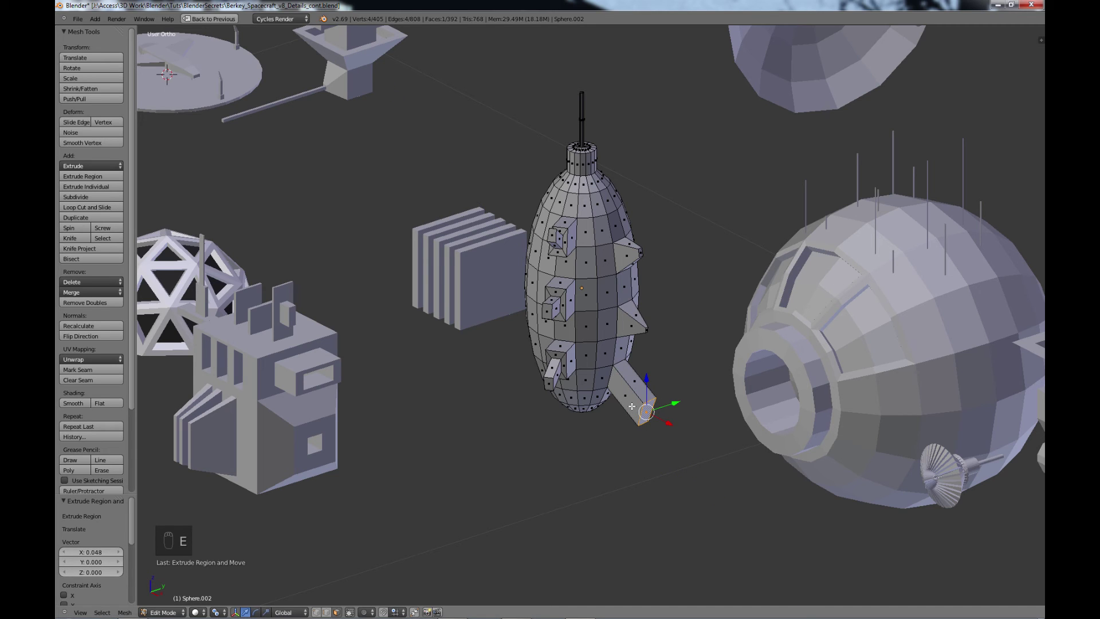
pyautogui.hotkey('ctrl', 'r')
pyautogui.click(633, 403)
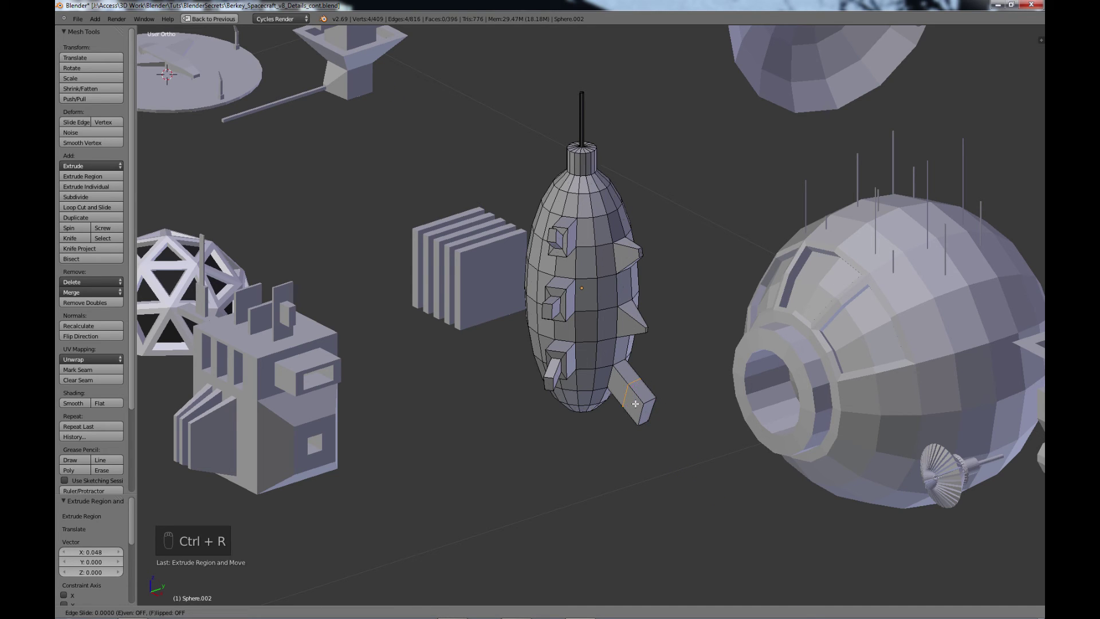
pyautogui.click(638, 404)
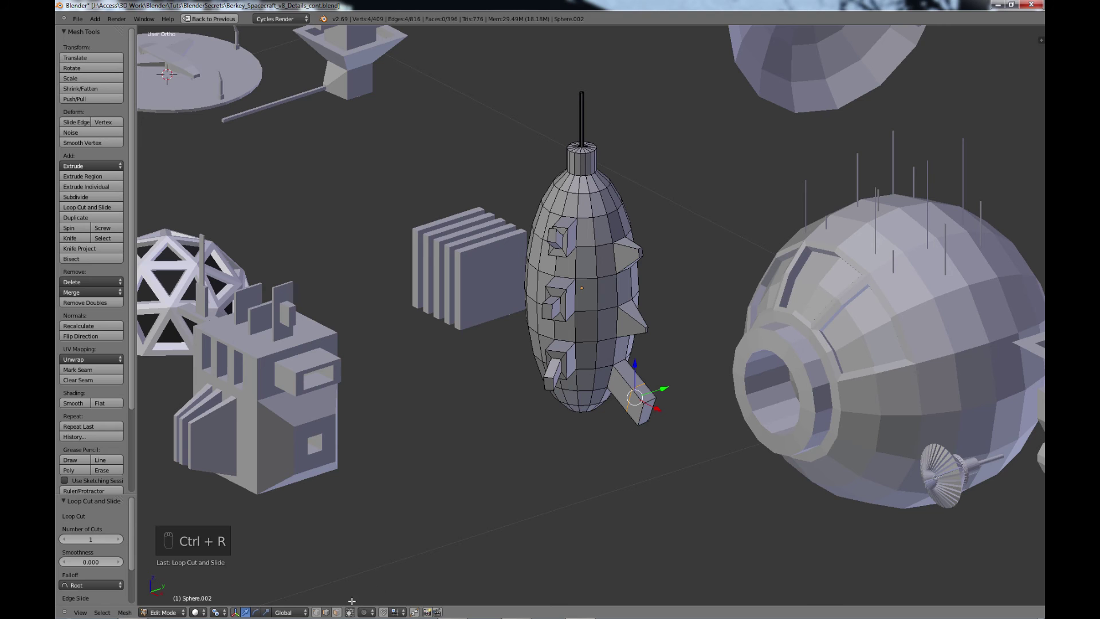
# Step: In face selection mode, extrude a side face of the arm's outer half by about 0.026 and scale it down to a tapered tip
pyautogui.click(337, 612)
pyautogui.rightClick(633, 408)
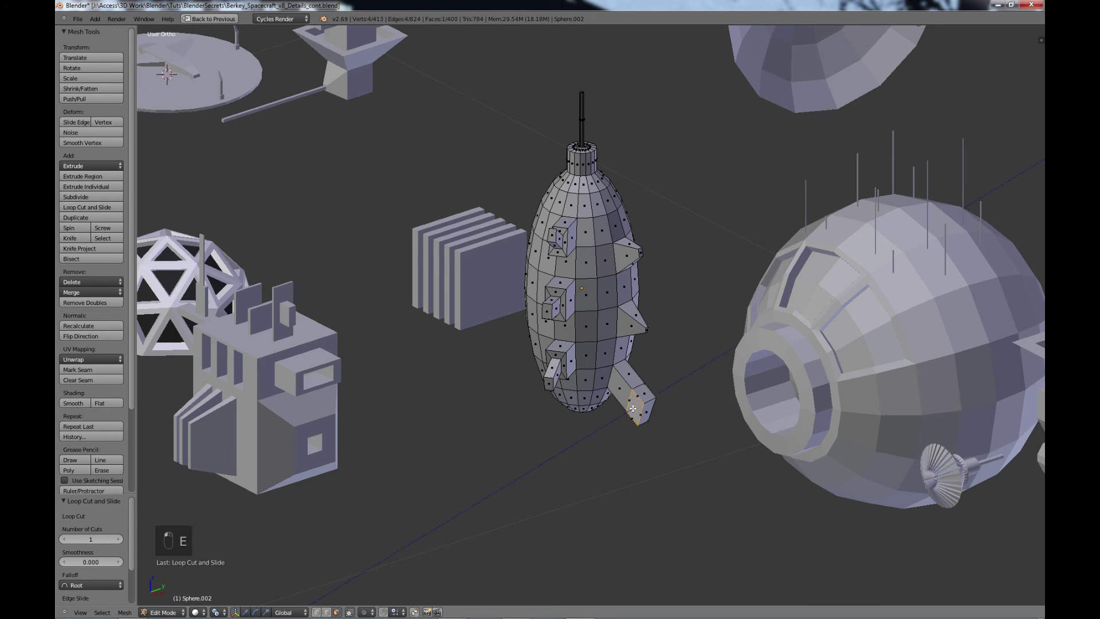
pyautogui.press('e')
pyautogui.click(613, 418)
pyautogui.press('s')
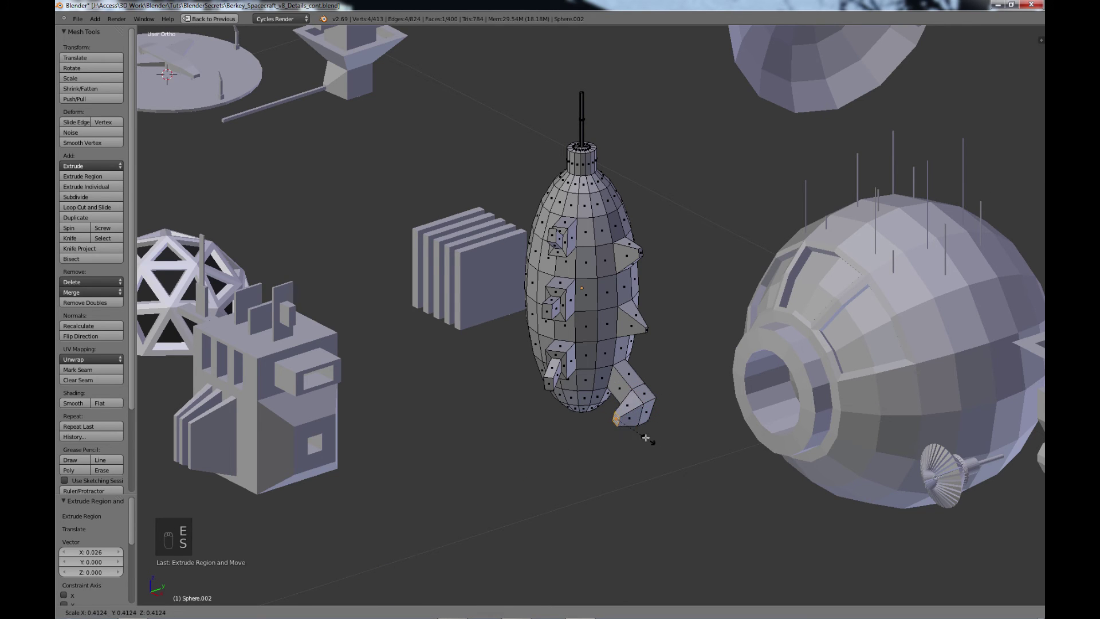
pyautogui.click(635, 432)
# Step: Extrude the arm's opposite outer side face, move it about 0.019 along Y and scale it to about 0.271 as a matching tapered tip
pyautogui.moveTo(672, 427); pyautogui.dragTo(654, 448, button='middle')
pyautogui.press('e')
pyautogui.click(677, 455)
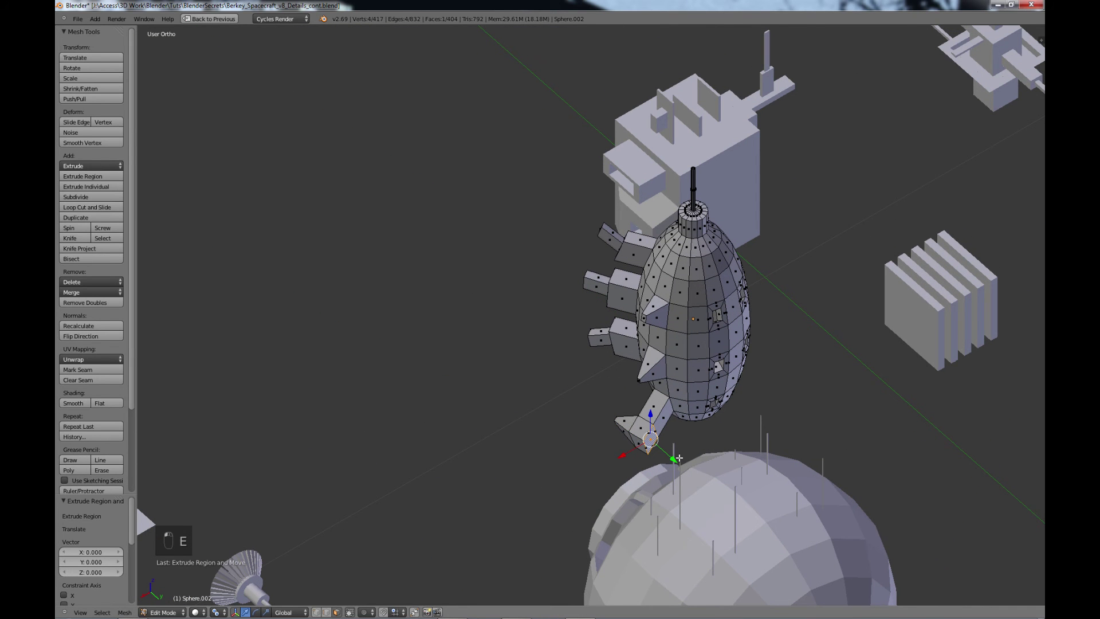
pyautogui.moveTo(670, 456); pyautogui.dragTo(686, 458)
pyautogui.press('s')
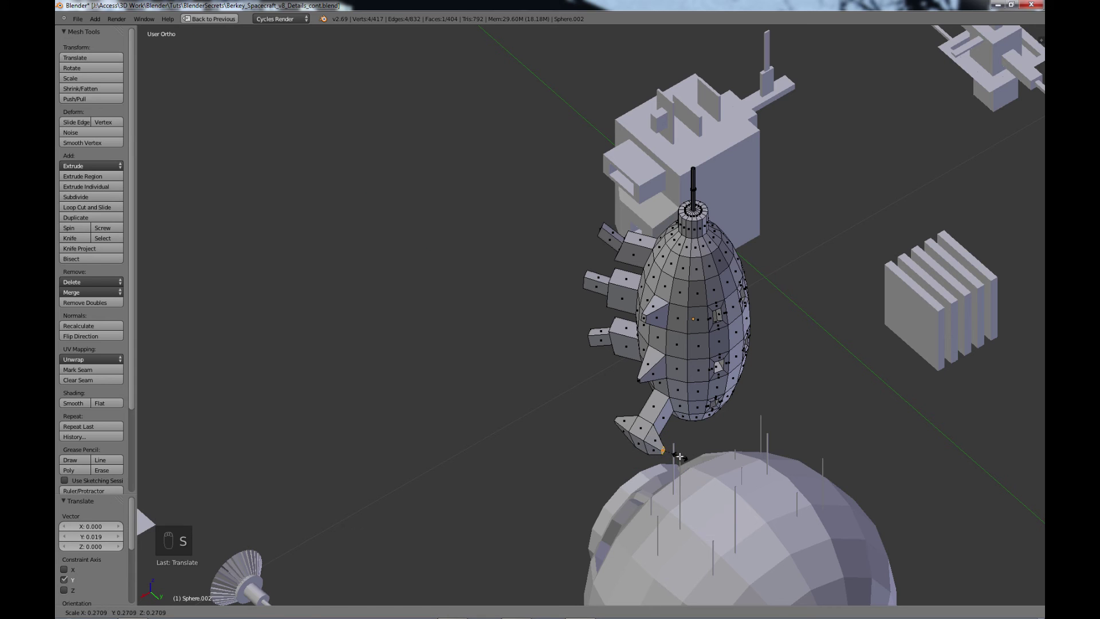
pyautogui.click(680, 456)
# Step: Inset the arm's inner upper face with an in-place extrusion scaled to about 0.629, and extrude it inward by about 0.015 as a recess
pyautogui.press('e')
pyautogui.click(668, 426)
pyautogui.press('s')
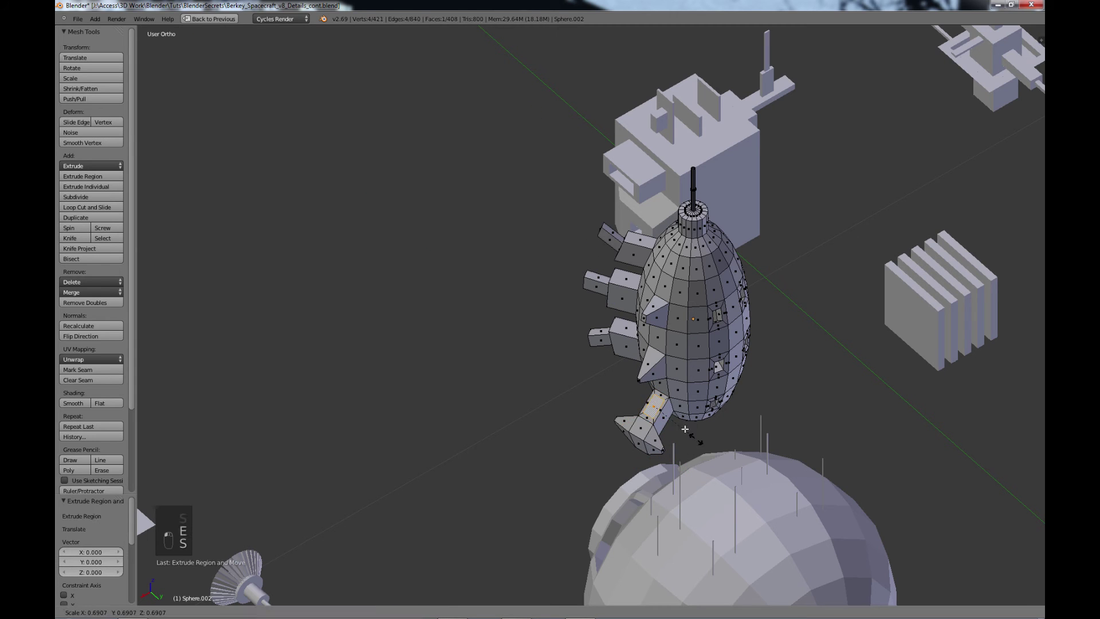
pyautogui.click(689, 440)
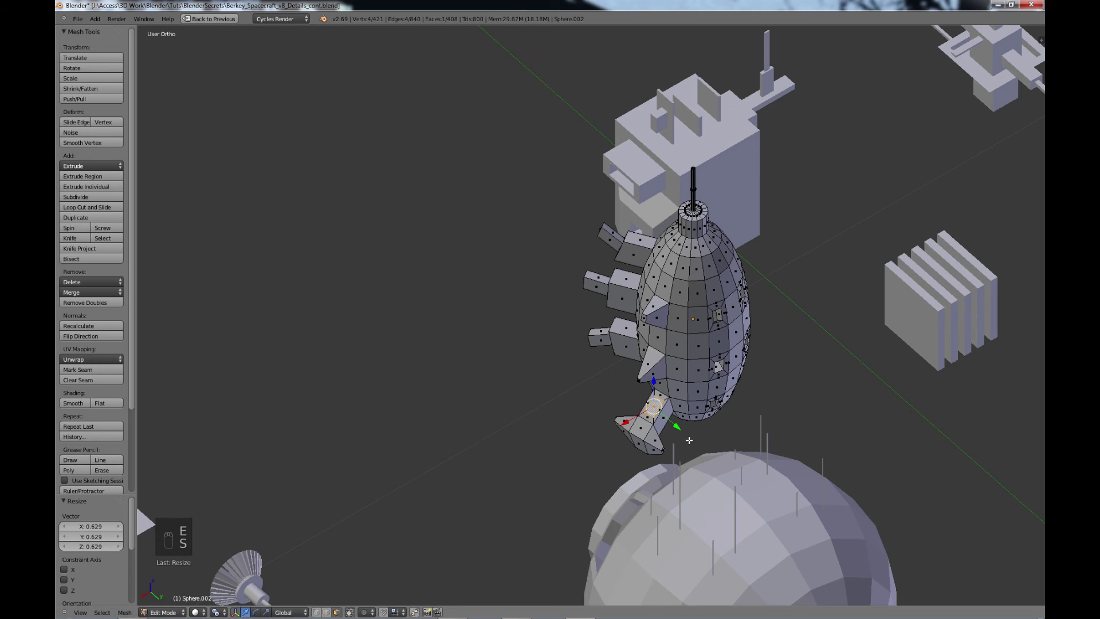
pyautogui.press('e')
pyautogui.click(692, 448)
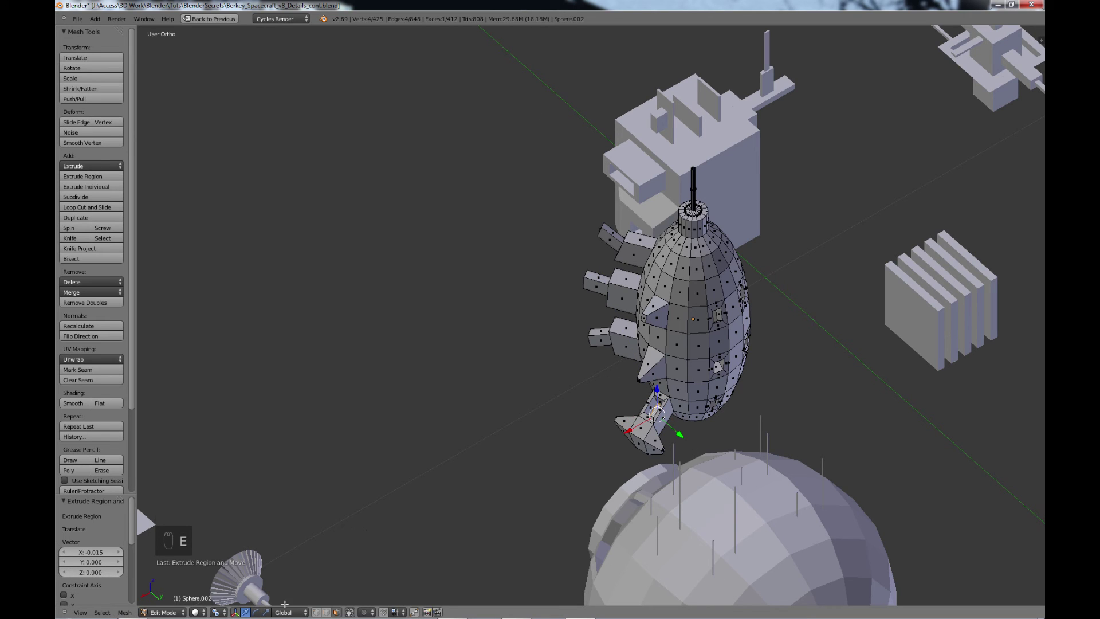
# Step: Set the pivot point to Individual Origins and hide the tool shelf
pyautogui.click(220, 612)
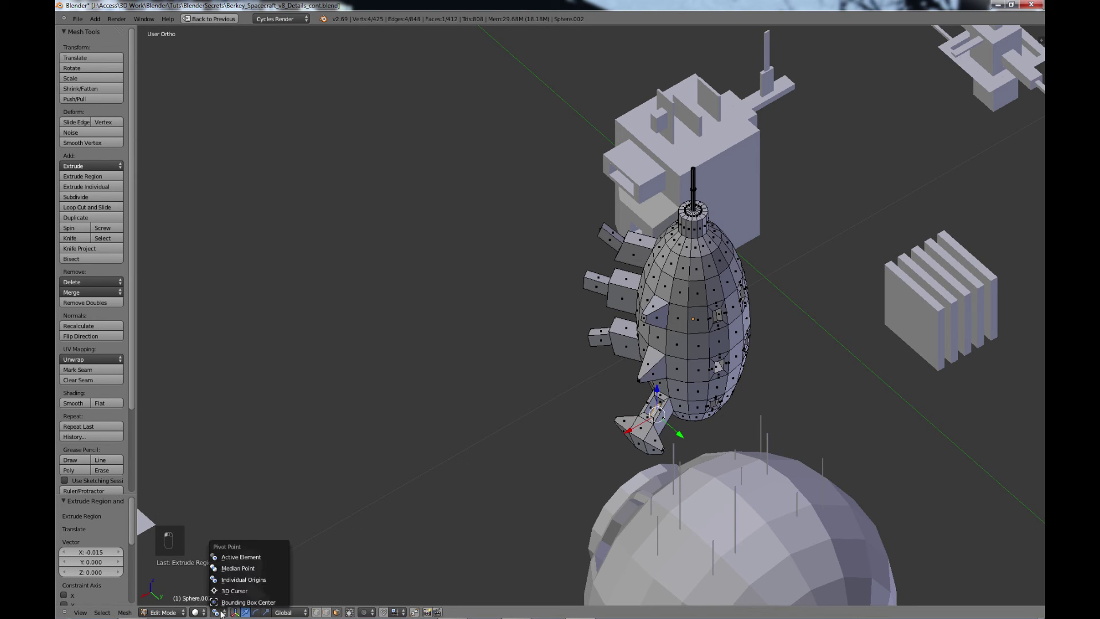
pyautogui.click(241, 579)
pyautogui.press('t')
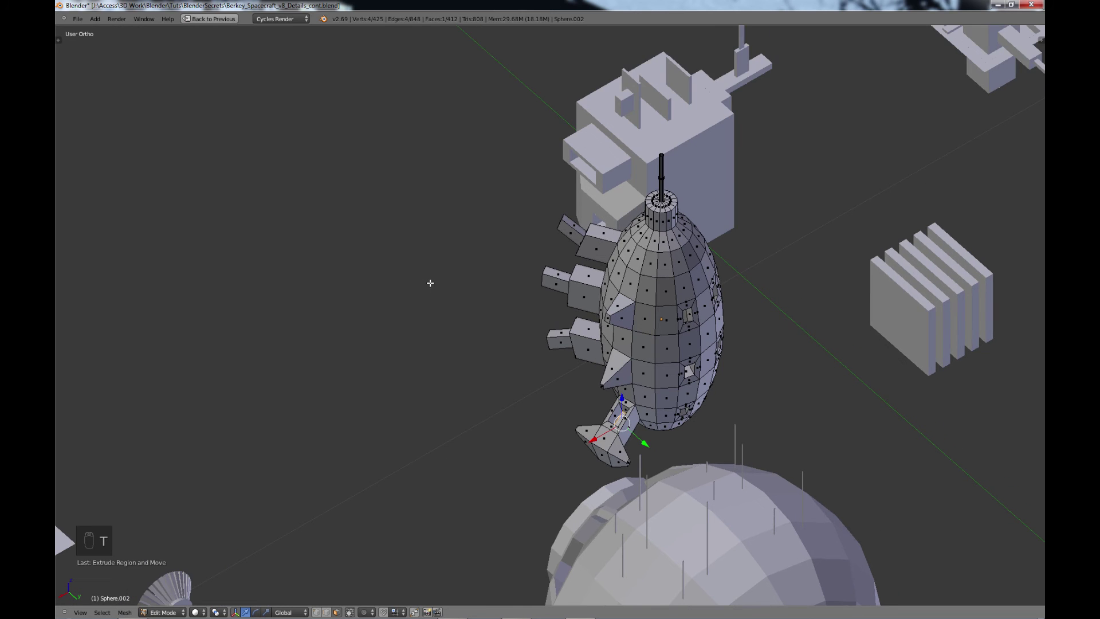
# Step: Leave Edit Mode to examine the detailed ellipsoid among the other parts, and return to editing its mesh from another side
pyautogui.scroll(-2, 435, 286)
pyautogui.press('a')
pyautogui.press('Tab')
pyautogui.scroll(-2, 467, 308)
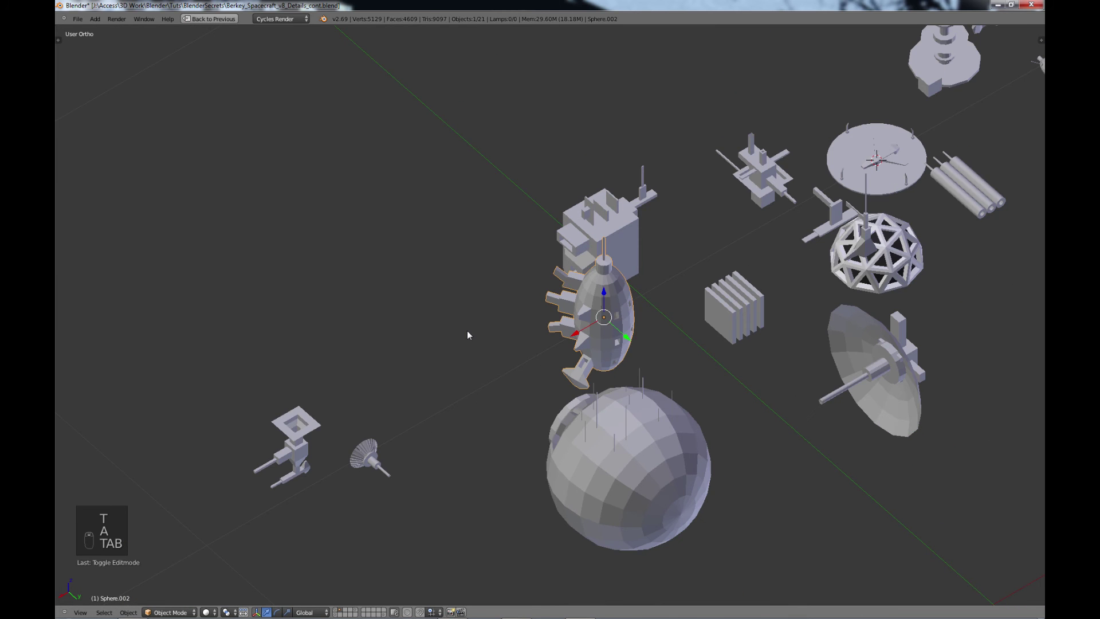
pyautogui.press('a')
pyautogui.moveTo(466, 332); pyautogui.dragTo(508, 334, button='middle')
pyautogui.press('Tab')
pyautogui.scroll(4, 499, 309)
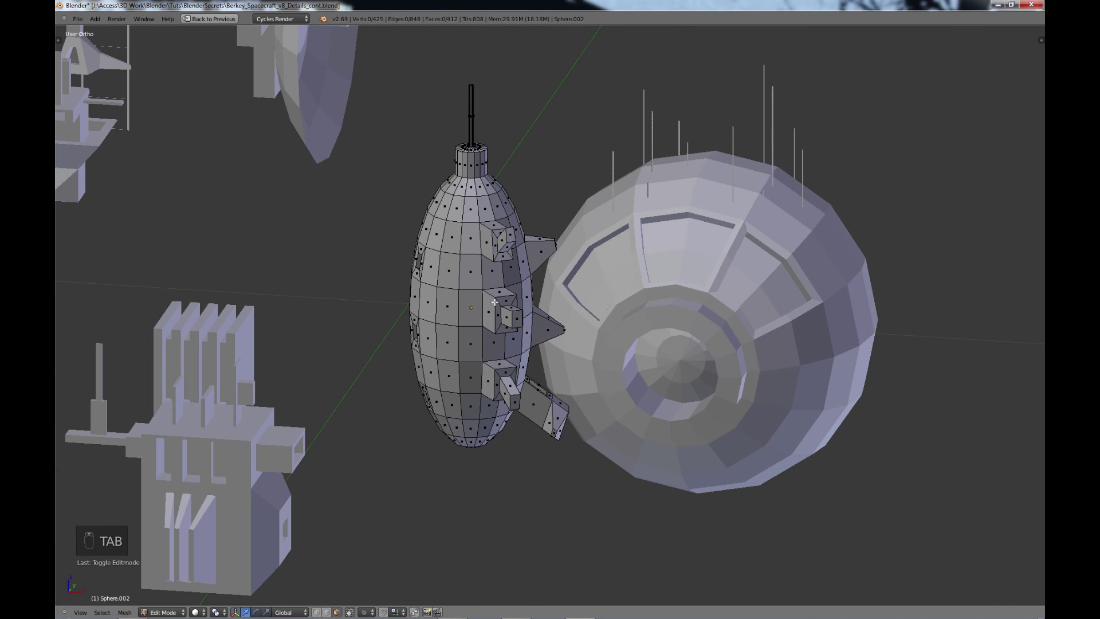
pyautogui.rightClick(457, 246)
pyautogui.press('c')
pyautogui.moveTo(455, 257); pyautogui.dragTo(453, 278)
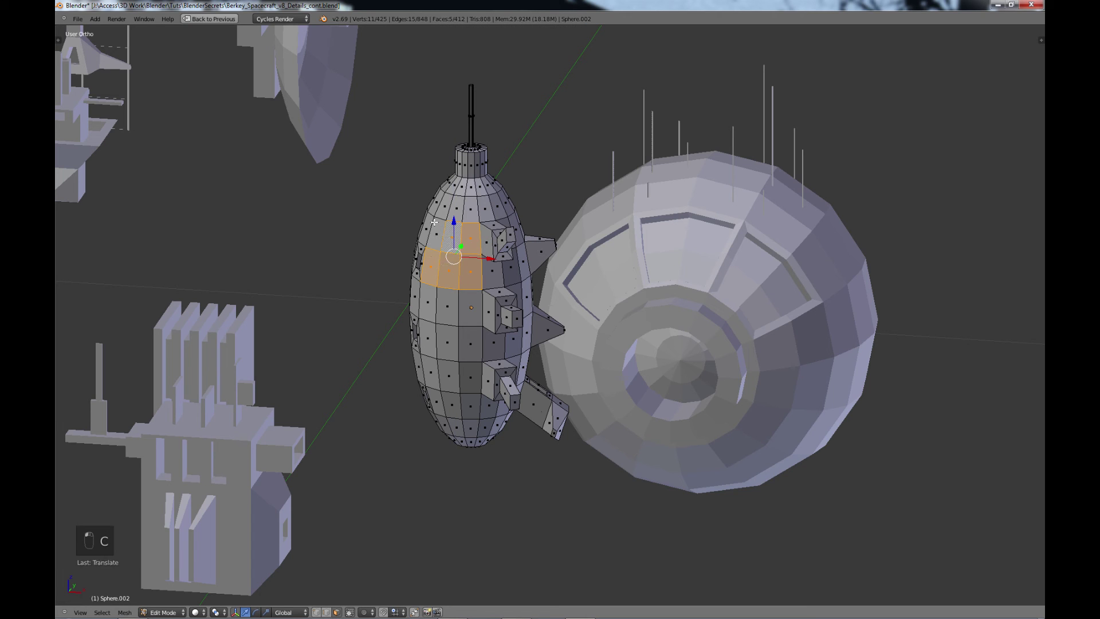
pyautogui.rightClick(454, 219)
# Step: Select a vertical strip of six faces beside the pronged blocks, extrude it outward and scale it to about 0.735
pyautogui.rightClick(457, 247)
pyautogui.keyDown('shift'); pyautogui.rightClick(451, 278); pyautogui.keyUp('shift')
pyautogui.keyDown('shift'); pyautogui.rightClick(448, 311); pyautogui.keyUp('shift')
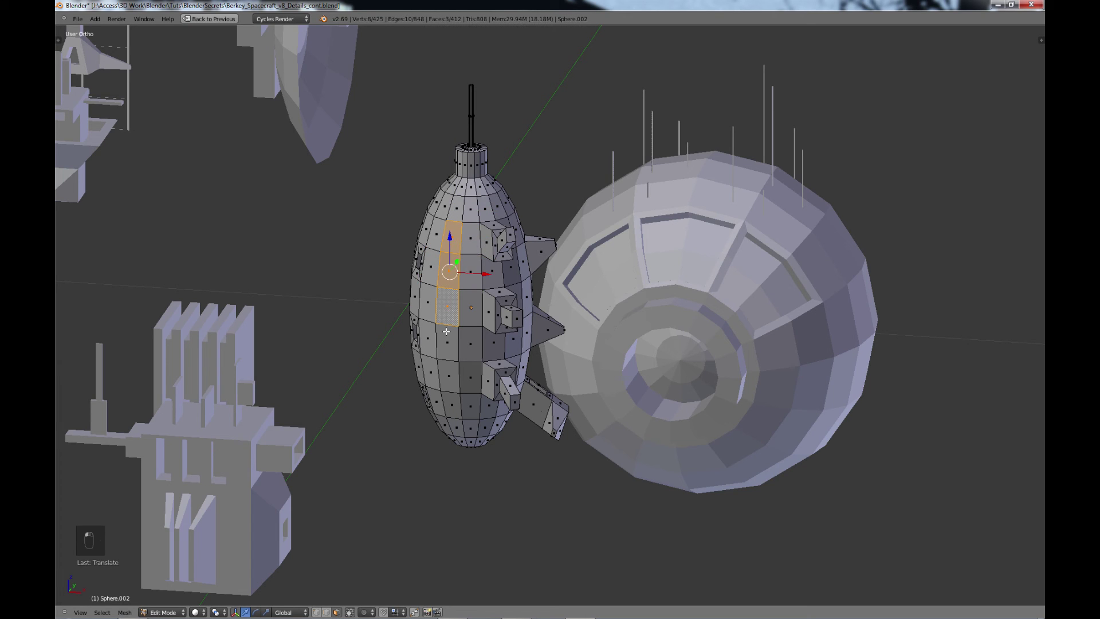
pyautogui.keyDown('shift'); pyautogui.rightClick(449, 346); pyautogui.keyUp('shift')
pyautogui.keyDown('shift'); pyautogui.rightClick(450, 380); pyautogui.keyUp('shift')
pyautogui.press('e')
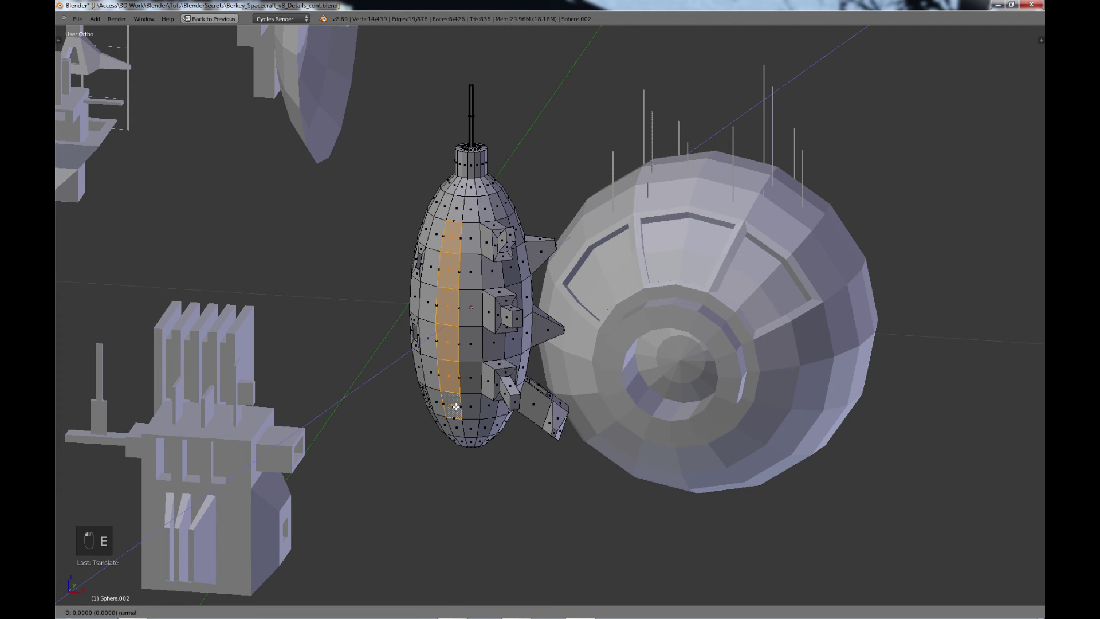
pyautogui.click(436, 423)
pyautogui.press('s')
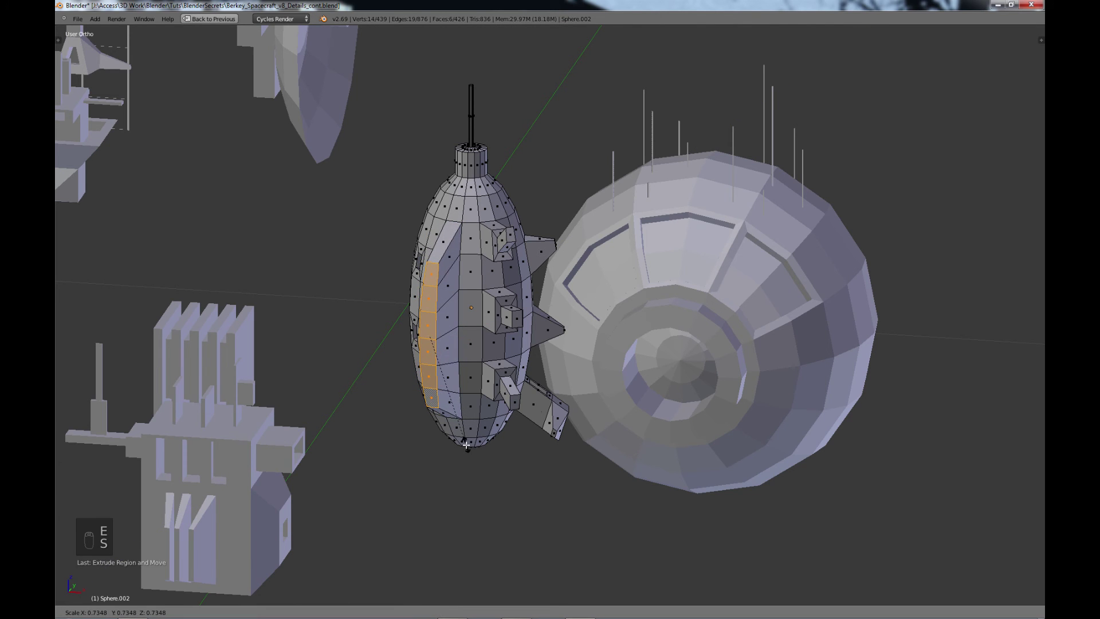
pyautogui.click(466, 444)
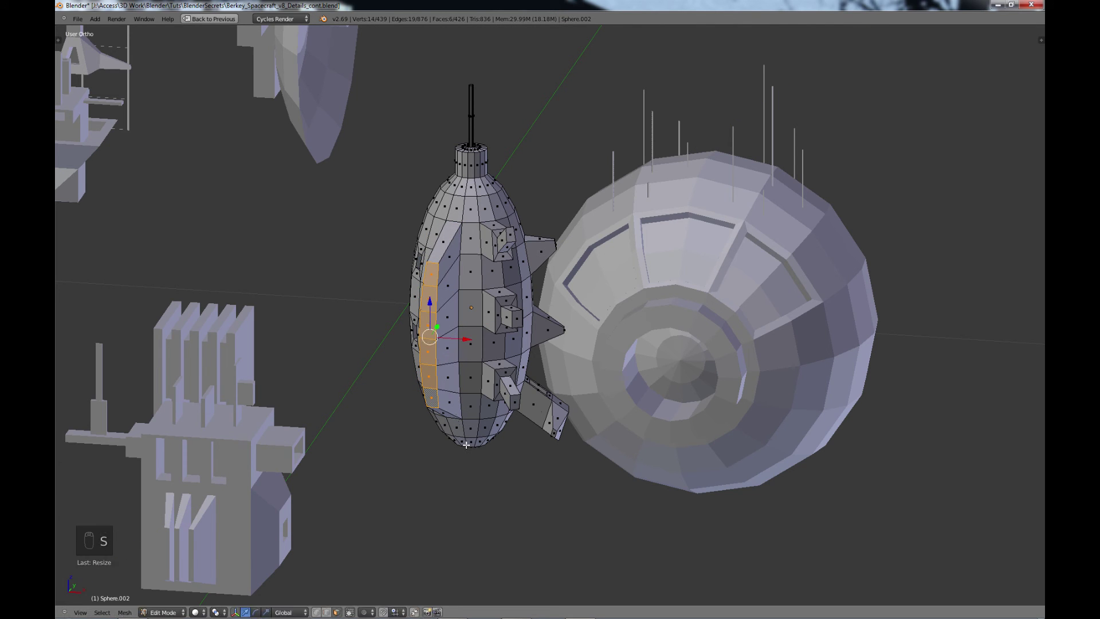
pyautogui.press('e')
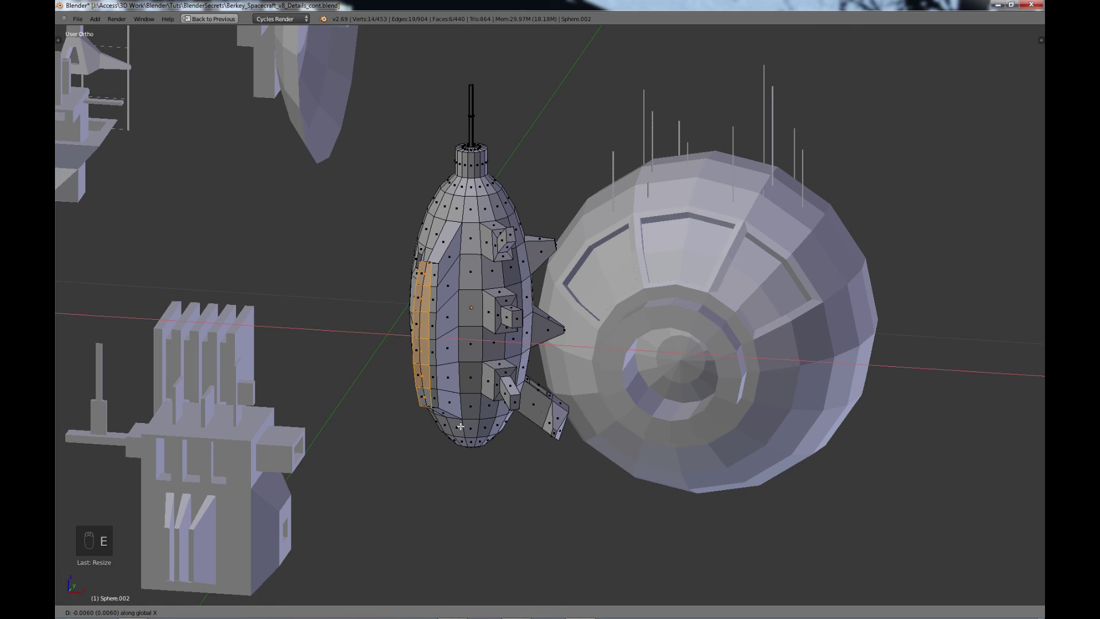
pyautogui.rightClick(467, 434)
pyautogui.hotkey('ctrl', 'z')
# Step: Scale the extruded strip down along X and extrude it far outward into a broad, thin fin
pyautogui.press('s')
pyautogui.press('x')
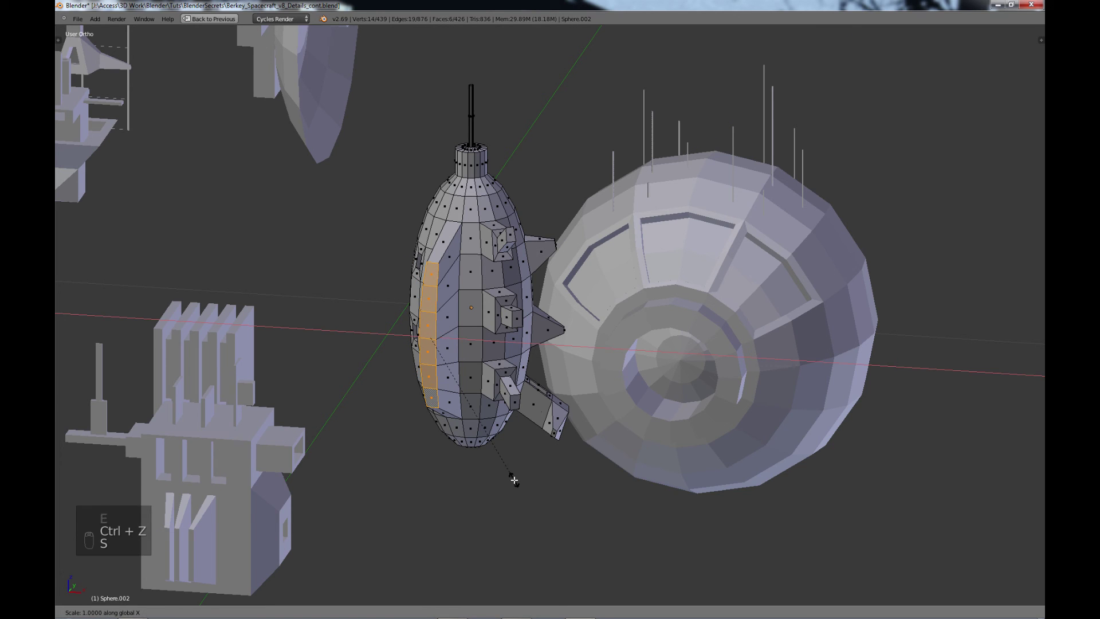
pyautogui.click(457, 415)
pyautogui.press('e')
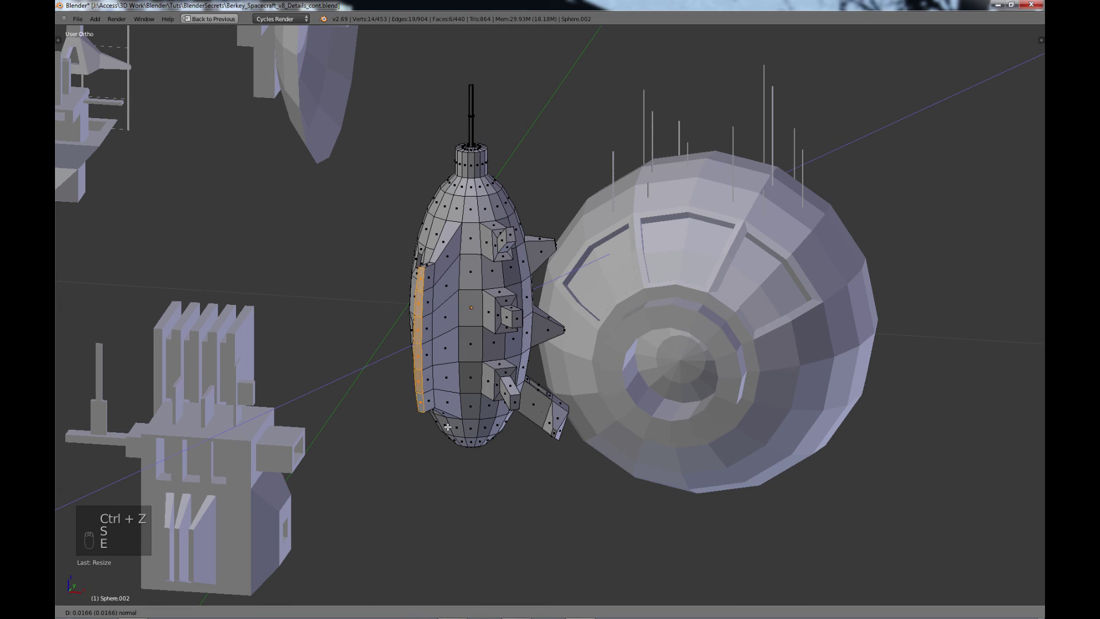
pyautogui.click(380, 463)
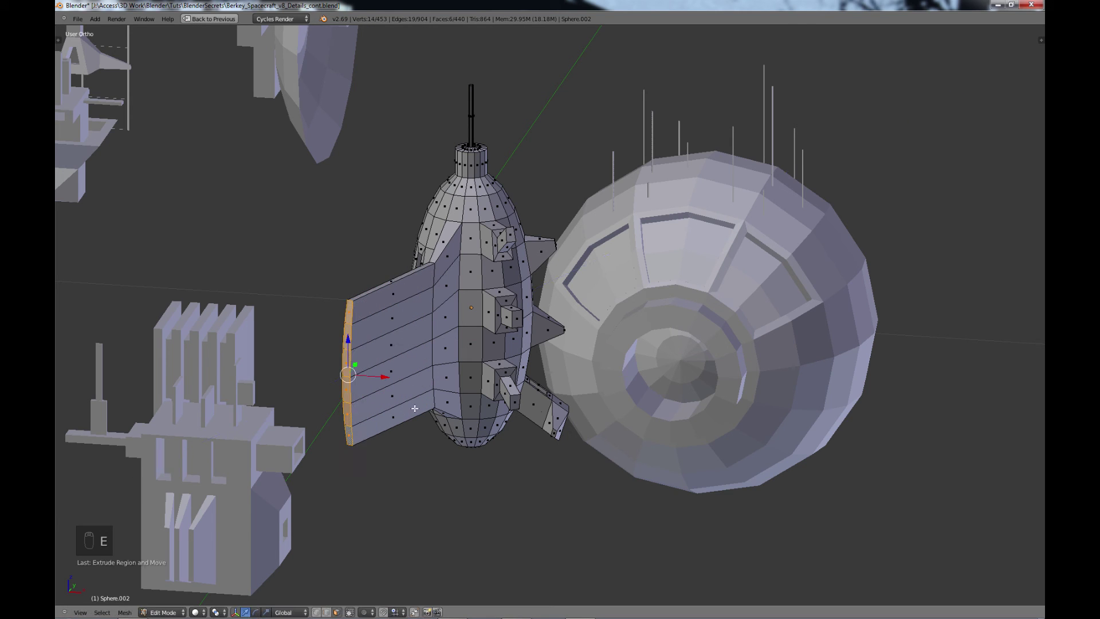
# Step: Inset four adjacent faces in the middle of the fin's broad side and extrude them outward into a block
pyautogui.rightClick(393, 301)
pyautogui.click(394, 320)
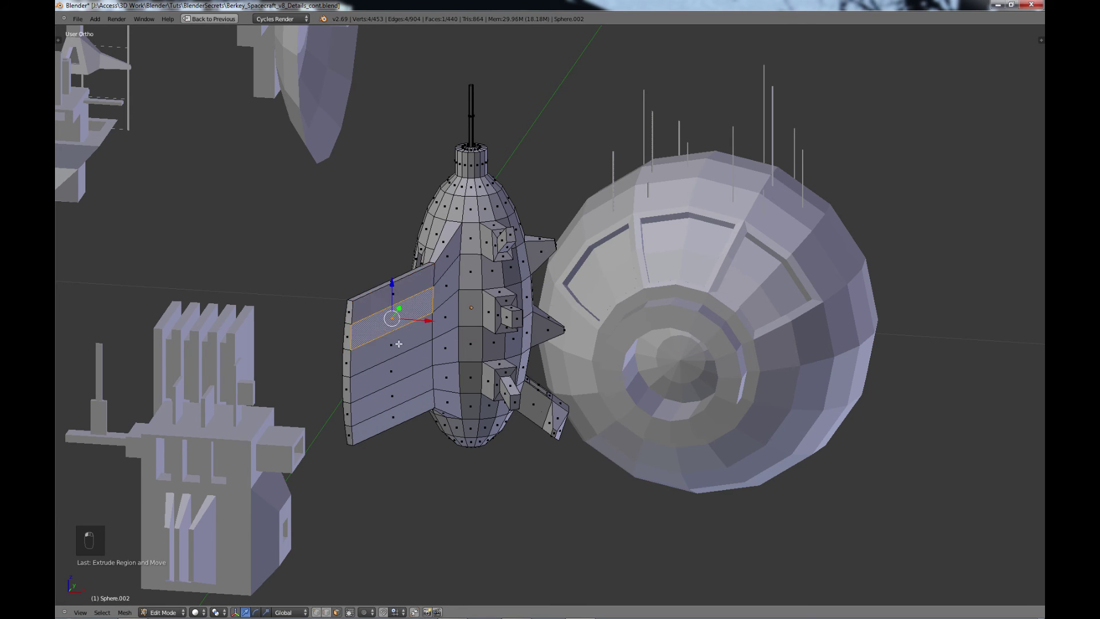
pyautogui.keyDown('shift'); pyautogui.click(398, 344); pyautogui.keyUp('shift')
pyautogui.keyDown('shift'); pyautogui.click(394, 362); pyautogui.keyUp('shift')
pyautogui.keyDown('shift'); pyautogui.click(399, 397); pyautogui.keyUp('shift')
pyautogui.press('e')
pyautogui.rightClick(453, 442)
pyautogui.press('s')
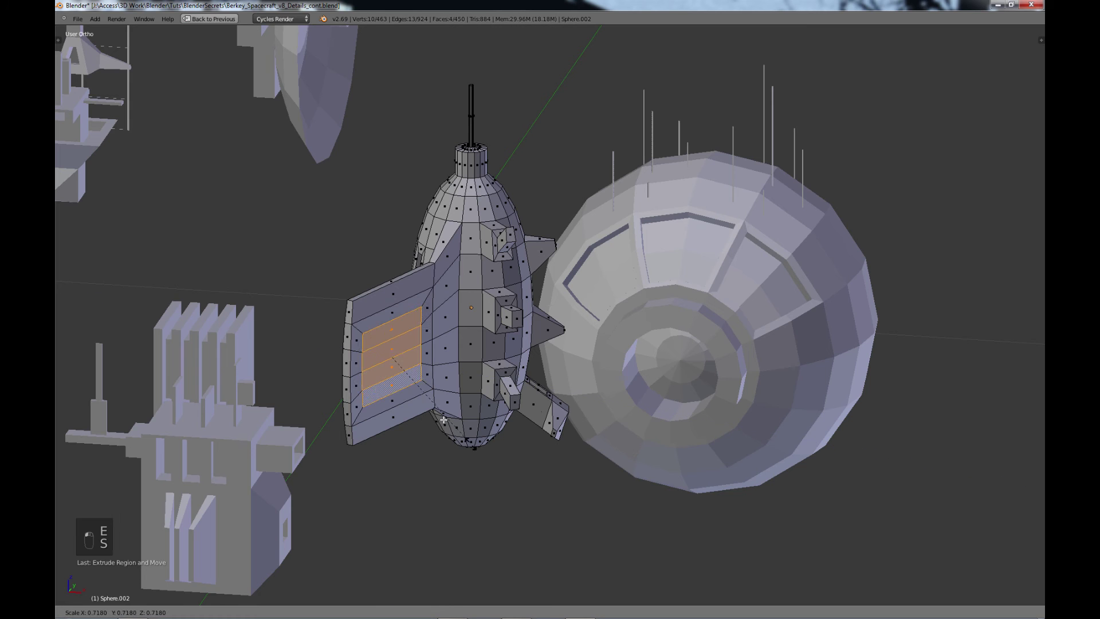
pyautogui.click(429, 406)
pyautogui.press('e')
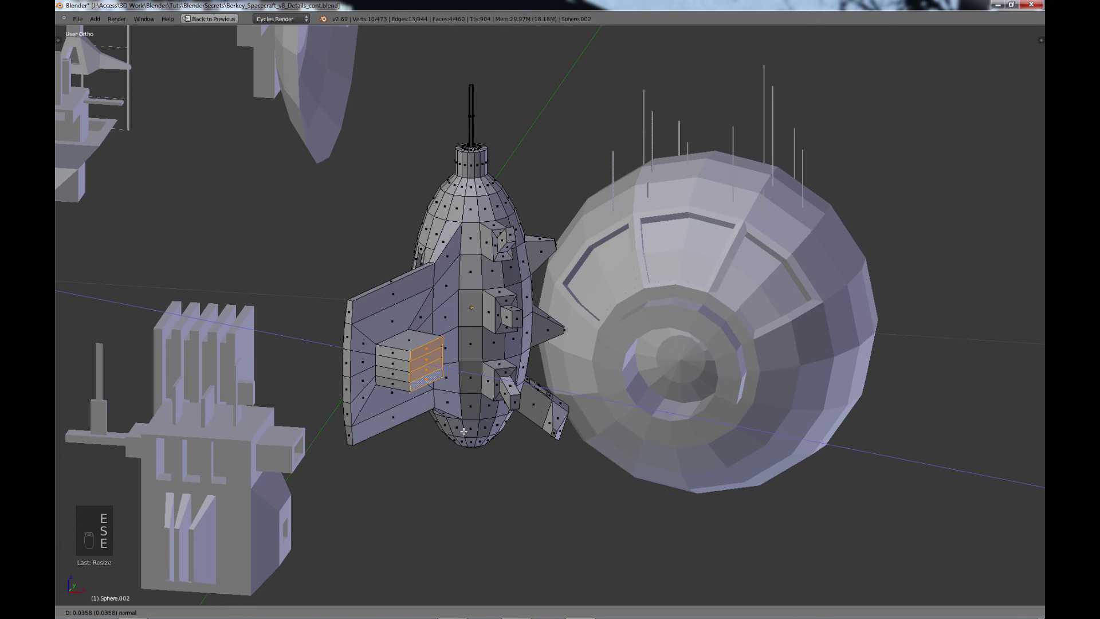
pyautogui.click(464, 432)
# Step: Inset the end faces of the fin's block, push them inward into a recess and delete the recess's end faces
pyautogui.press('e')
pyautogui.rightClick(508, 455)
pyautogui.press('s')
pyautogui.click(479, 430)
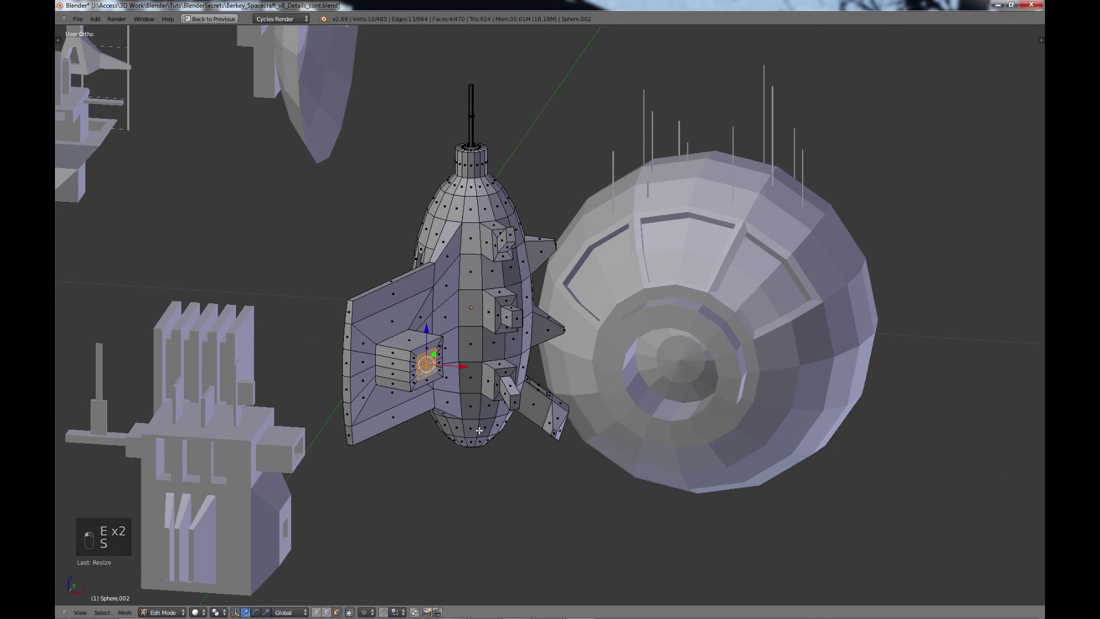
pyautogui.press('e')
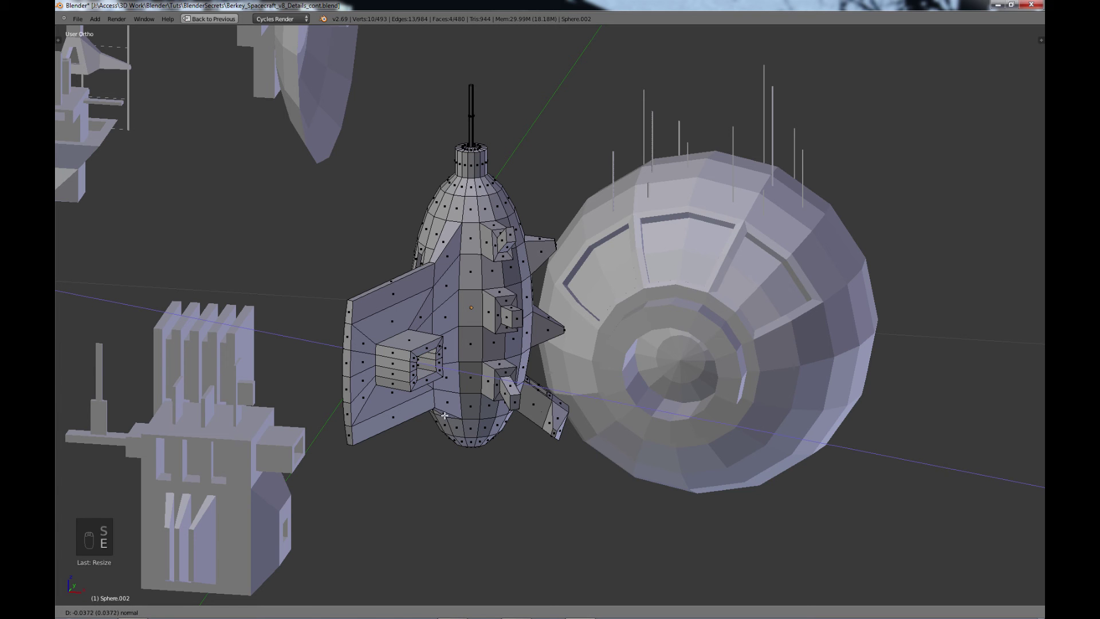
pyautogui.click(445, 415)
pyautogui.press('x')
pyautogui.click(445, 415)
# Step: Leave Edit Mode to examine the finned ellipsoid among the other parts
pyautogui.scroll(-3, 428, 370)
pyautogui.press('a')
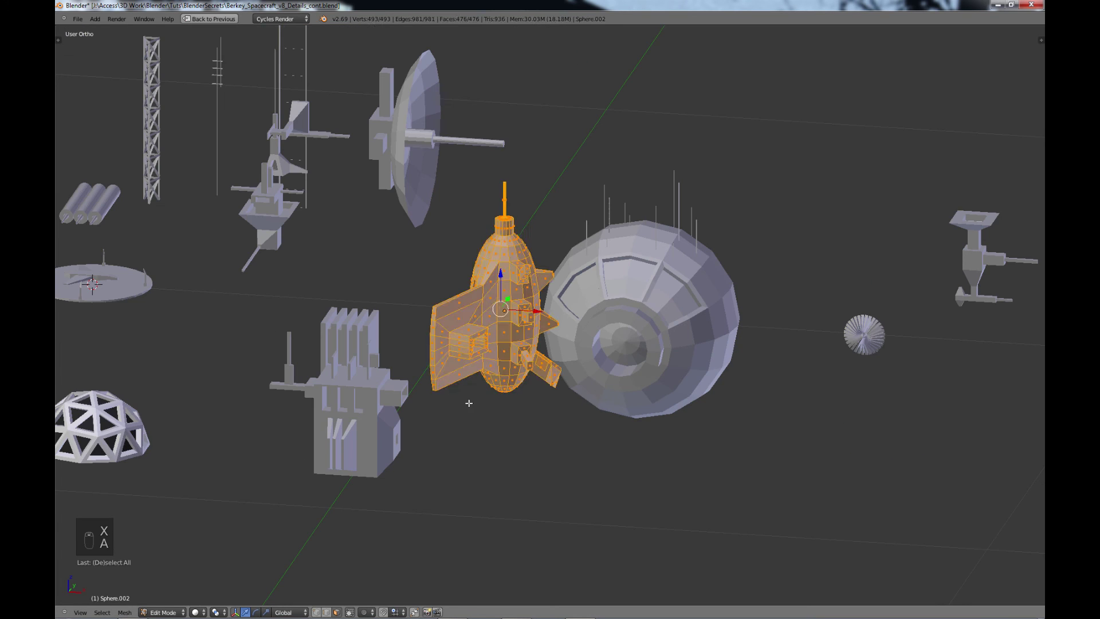
pyautogui.press('Tab')
pyautogui.scroll(-3, 528, 418)
pyautogui.moveTo(528, 418); pyautogui.dragTo(493, 360, button='middle')
pyautogui.rightClick(506, 314)
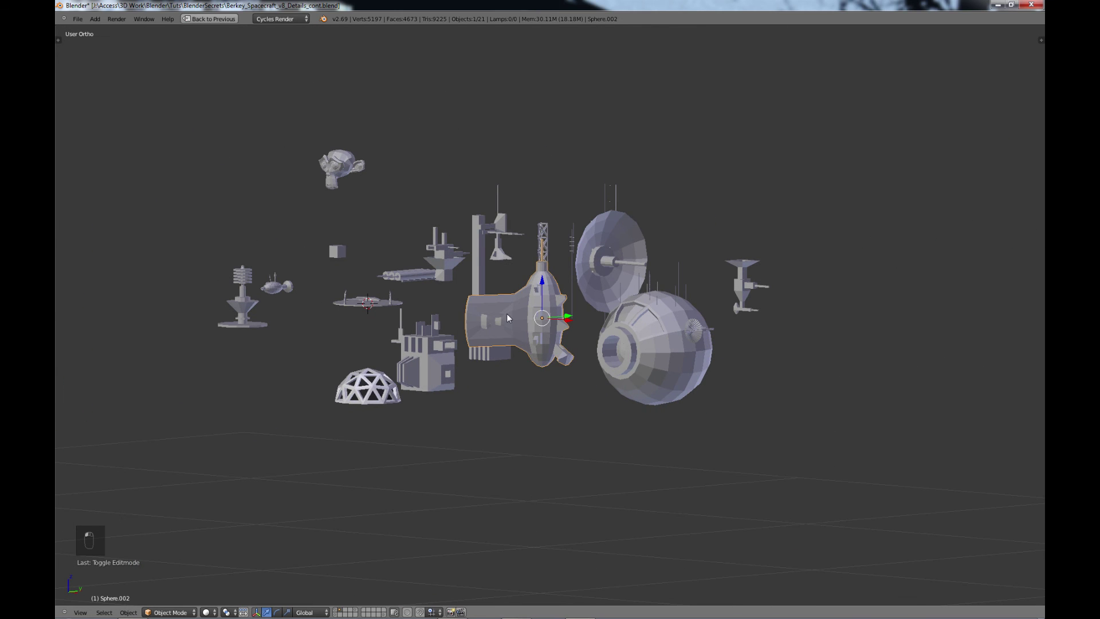
# Step: Inset the narrow face on the fin's upper edge and extrude it upward into a thin upright tab
pyautogui.press('Tab')
pyautogui.press('KP_Decimal')
pyautogui.moveTo(495, 320)
pyautogui.mouseDown(button='middle')
pyautogui.moveTo(484, 285)
pyautogui.moveTo(485, 303)
pyautogui.mouseUp(button='middle')
pyautogui.rightClick(484, 302)
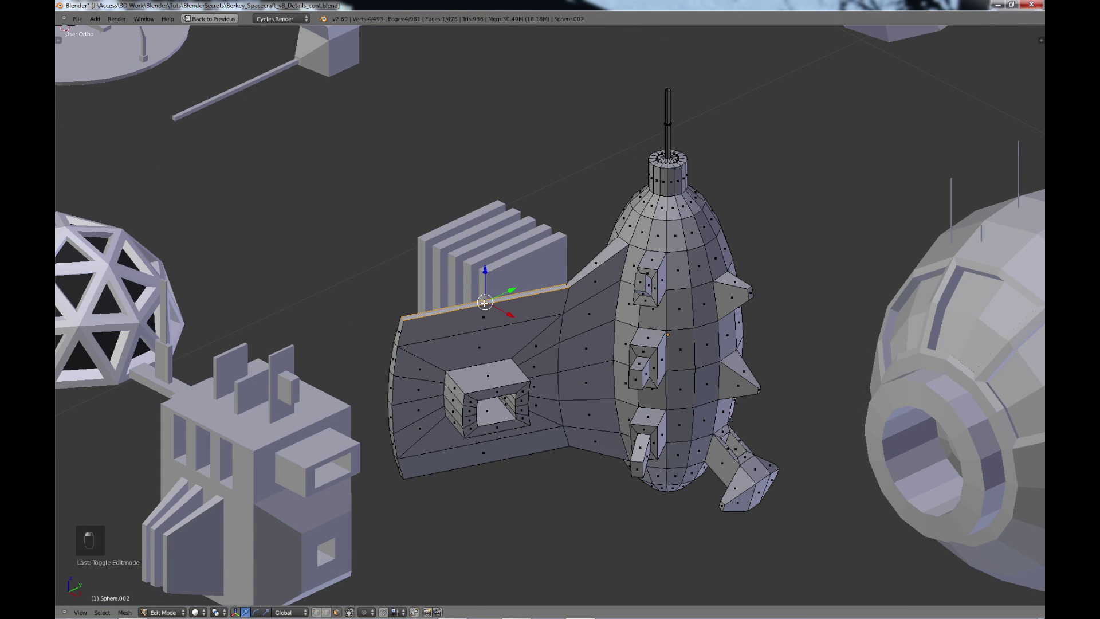
pyautogui.press('e')
pyautogui.click(484, 302)
pyautogui.press('s')
pyautogui.click(487, 326)
pyautogui.press('e')
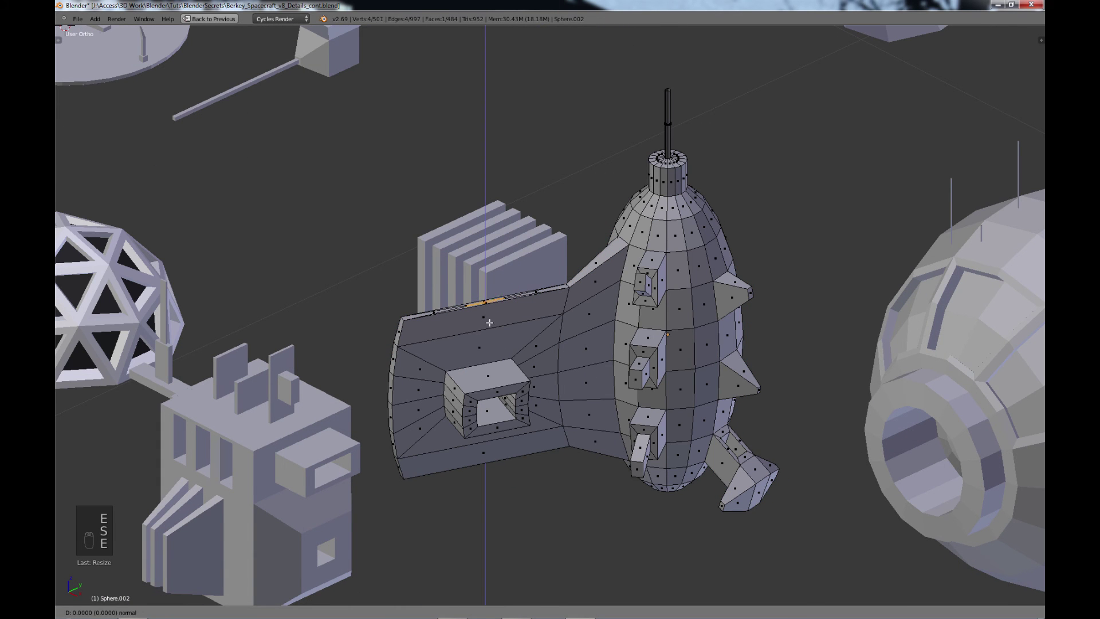
pyautogui.click(492, 270)
# Step: Inset the narrow face on the fin's lower edge and extrude it downward into a matching thin tab
pyautogui.moveTo(505, 360); pyautogui.dragTo(496, 469, button='middle')
pyautogui.rightClick(487, 484)
pyautogui.press('e')
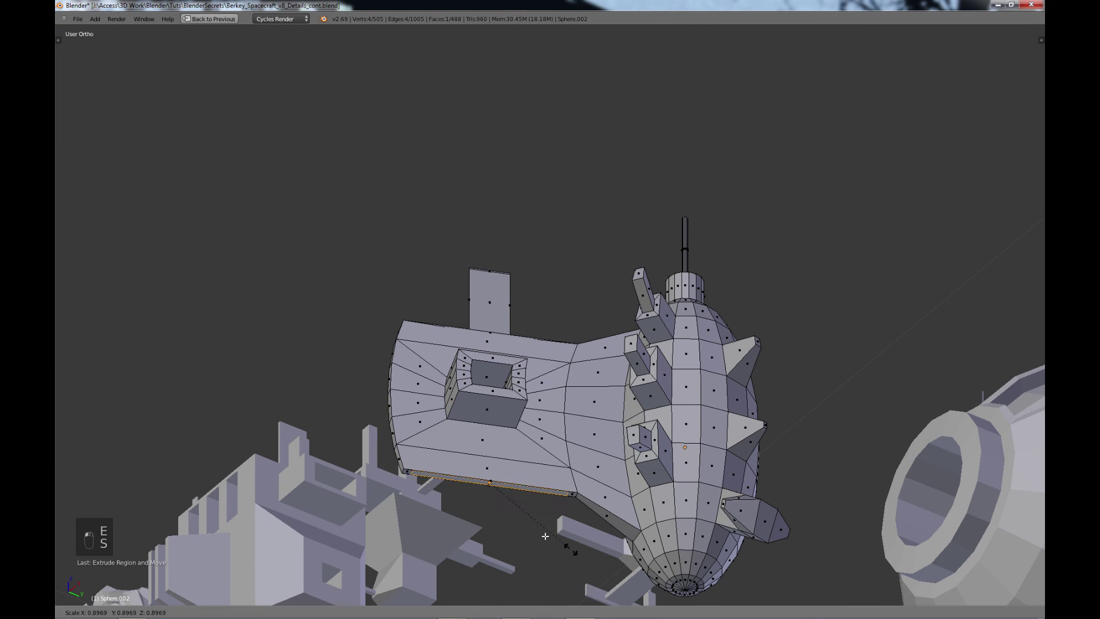
pyautogui.press('s')
pyautogui.click(500, 504)
pyautogui.press('e')
pyautogui.click(493, 576)
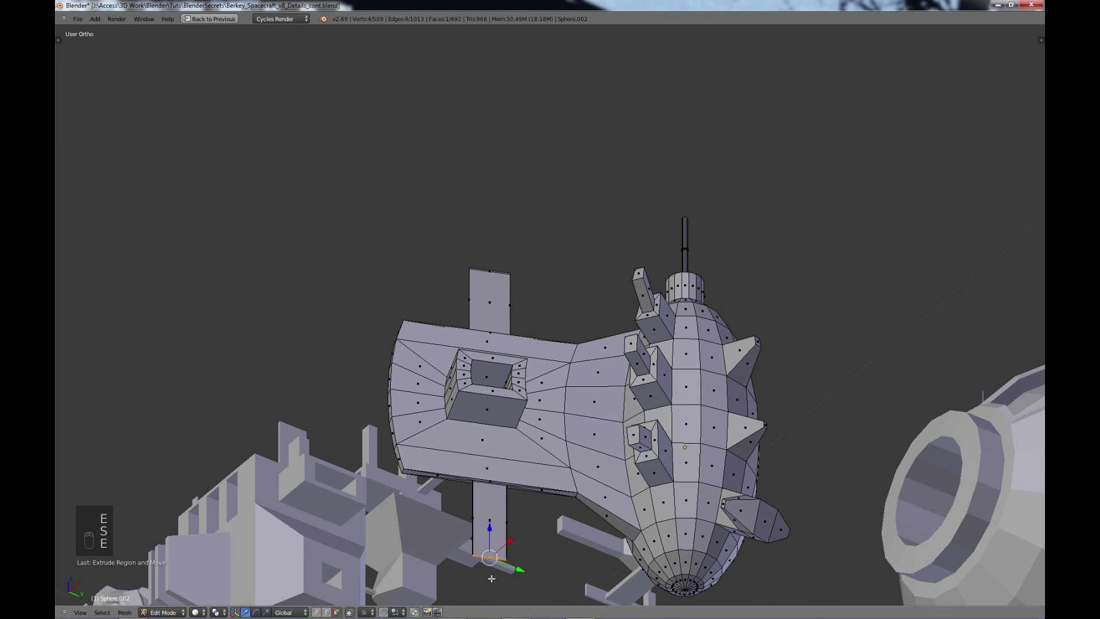
pyautogui.moveTo(493, 576); pyautogui.dragTo(576, 508, button='middle')
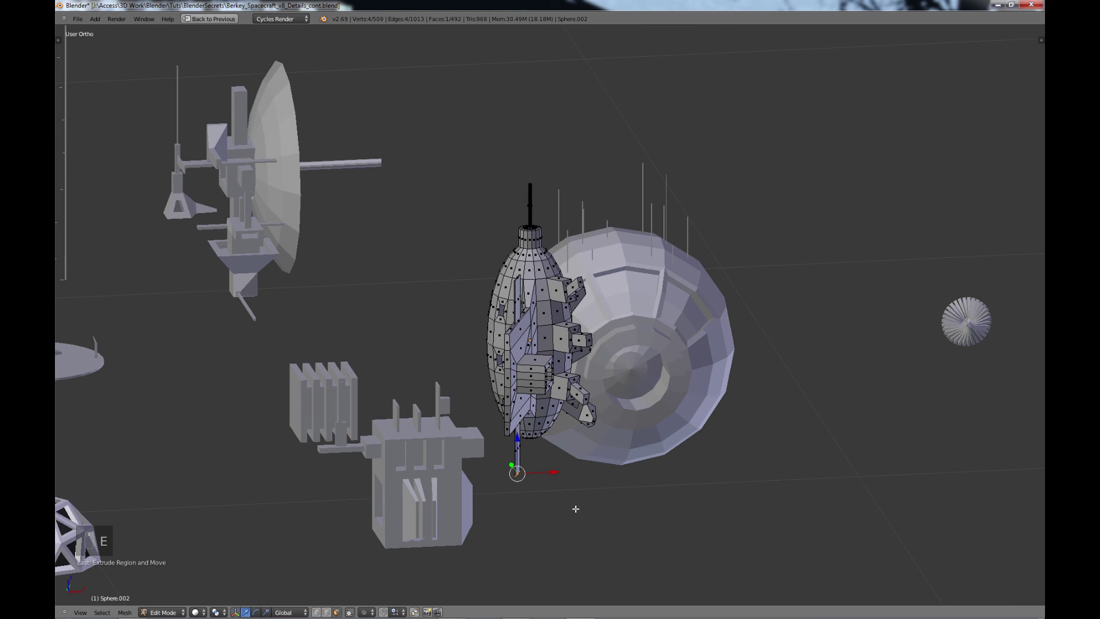
# Step: In front view, extrude the lower tab's end through angled sections offset along X, then straight up into a long bar
pyautogui.press('KP_1')
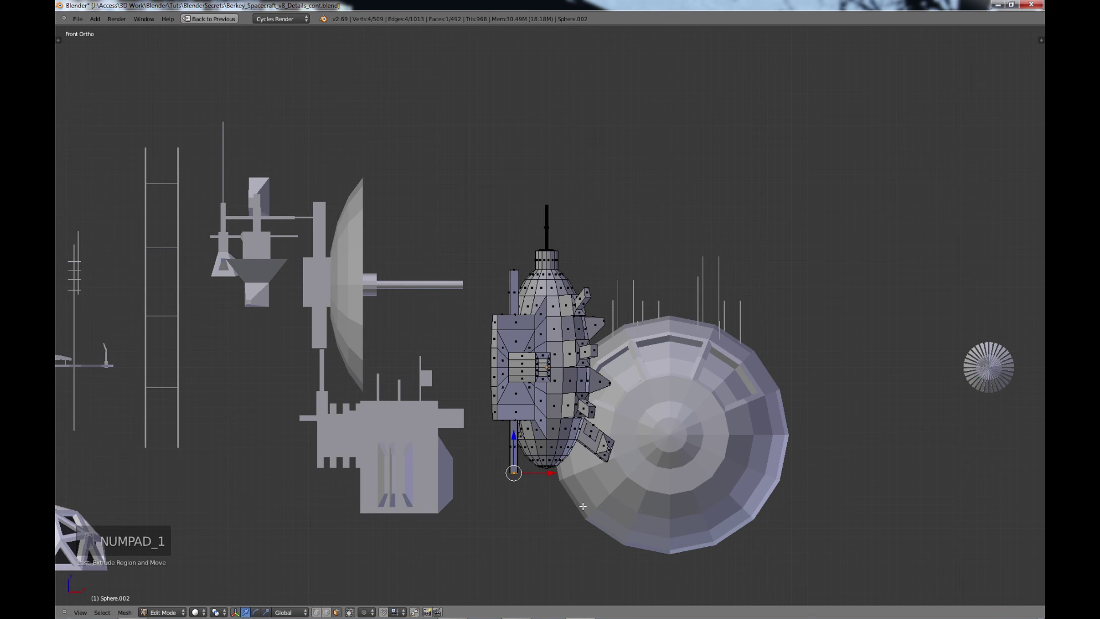
pyautogui.press('e')
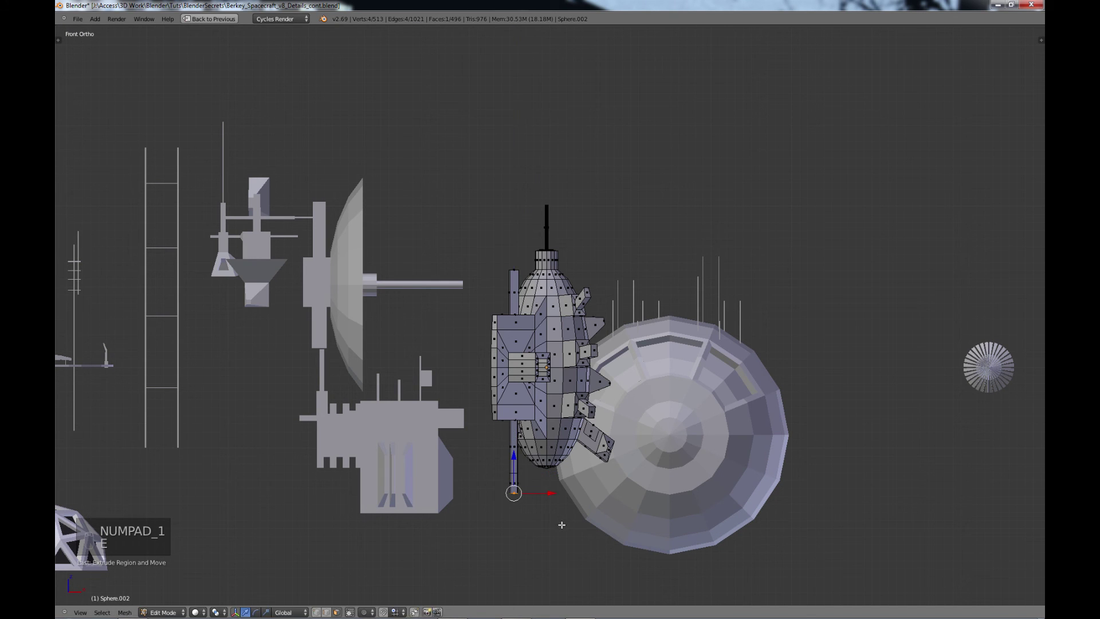
pyautogui.press('x')
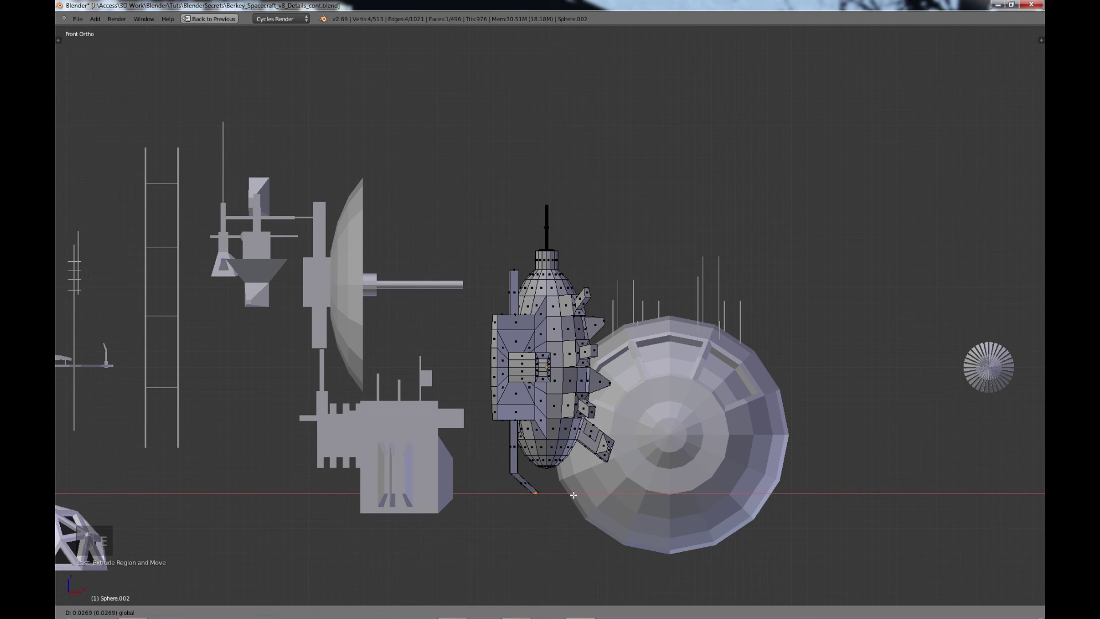
pyautogui.click(573, 494)
pyautogui.press('e')
pyautogui.press('x')
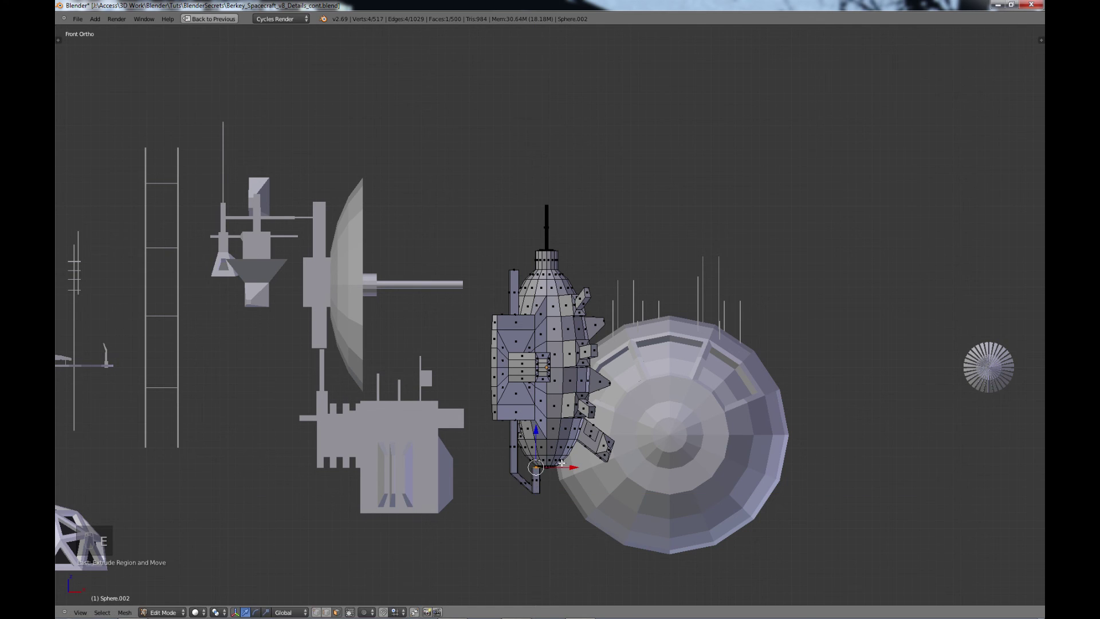
pyautogui.click(597, 475)
pyautogui.press('e')
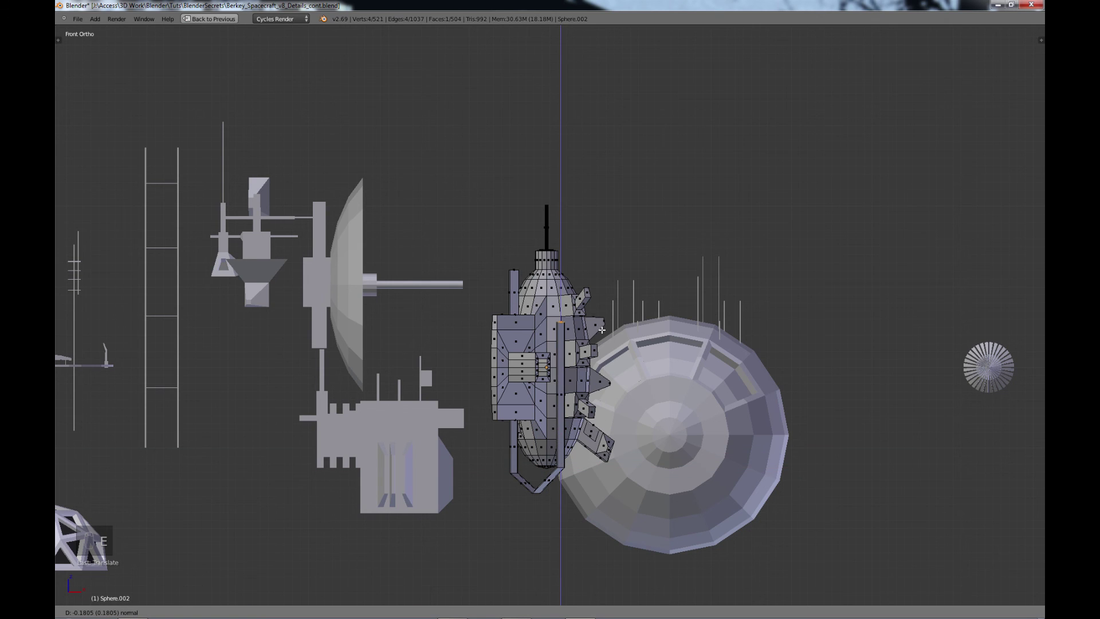
pyautogui.click(603, 373)
# Step: Extrude the long bar's upper end upward and shift it along X back toward the fin
pyautogui.moveTo(603, 373); pyautogui.dragTo(613, 427, button='middle')
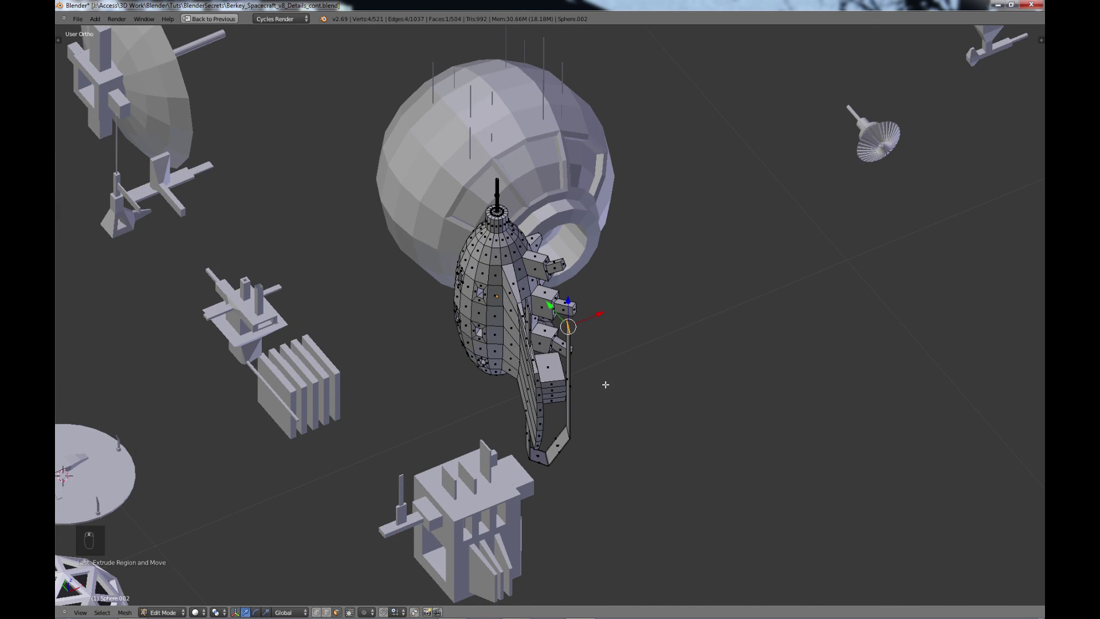
pyautogui.moveTo(605, 374); pyautogui.dragTo(588, 287, button='middle')
pyautogui.press('e')
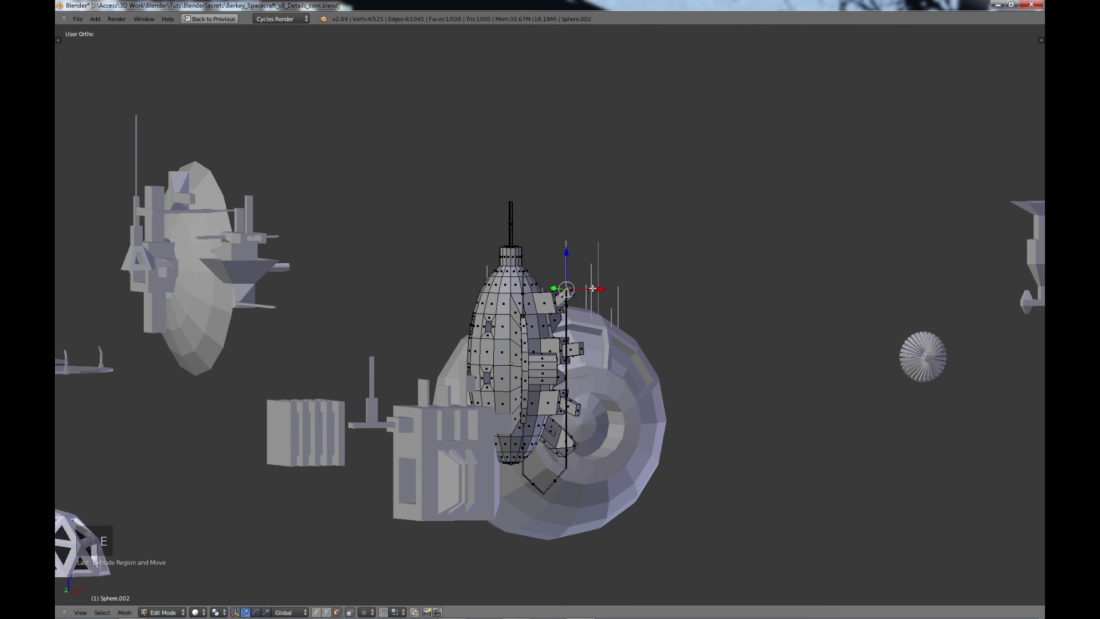
pyautogui.press('x')
pyautogui.click(550, 290)
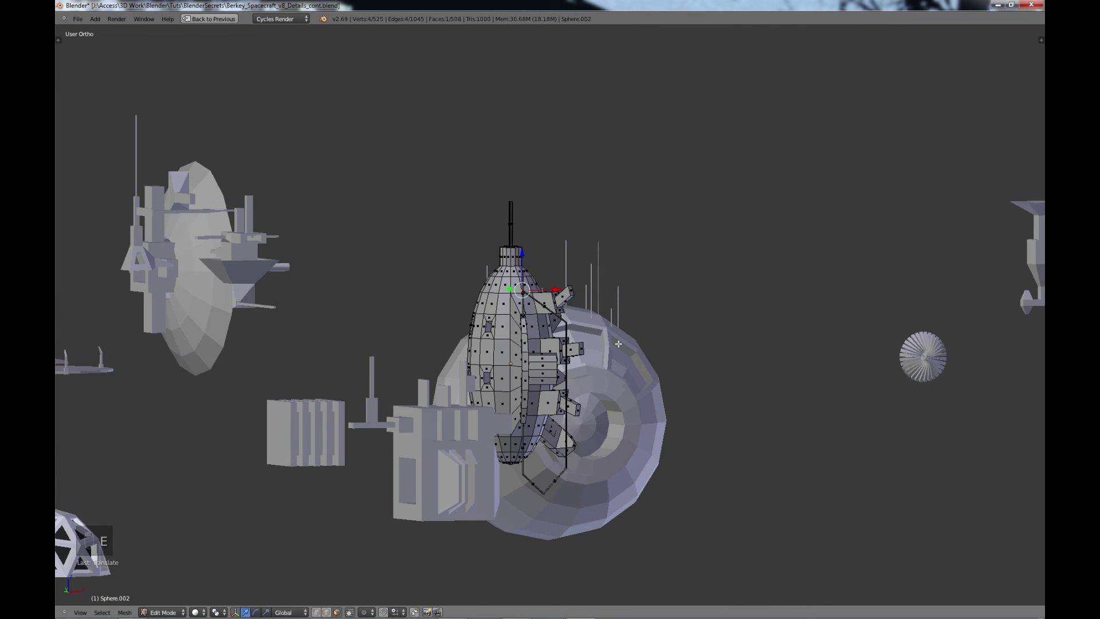
# Step: Deselect the mesh and leave Edit Mode to examine the ellipsoid among the other parts
pyautogui.scroll(-3, 635, 355)
pyautogui.press('a')
pyautogui.moveTo(576, 409); pyautogui.dragTo(500, 456, button='middle')
pyautogui.press('Tab')
pyautogui.moveTo(601, 423); pyautogui.dragTo(538, 410, button='middle')
pyautogui.press('a')
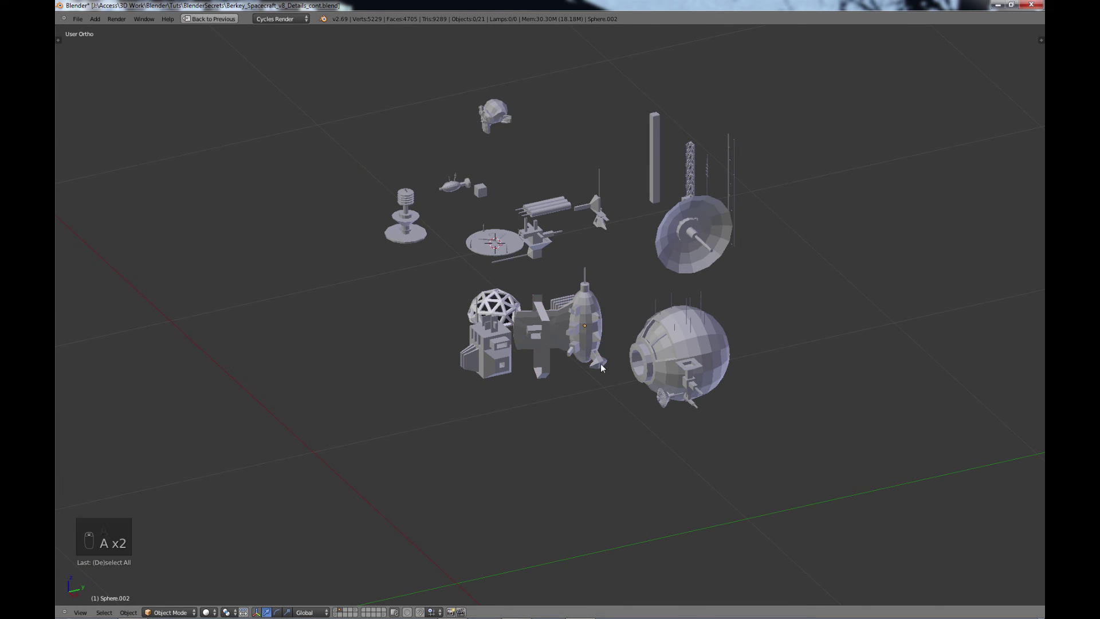
# Step: Move the small spare cube to an open spot beside the three pipes and scale it up
pyautogui.moveTo(601, 364); pyautogui.dragTo(606, 276, button='middle')
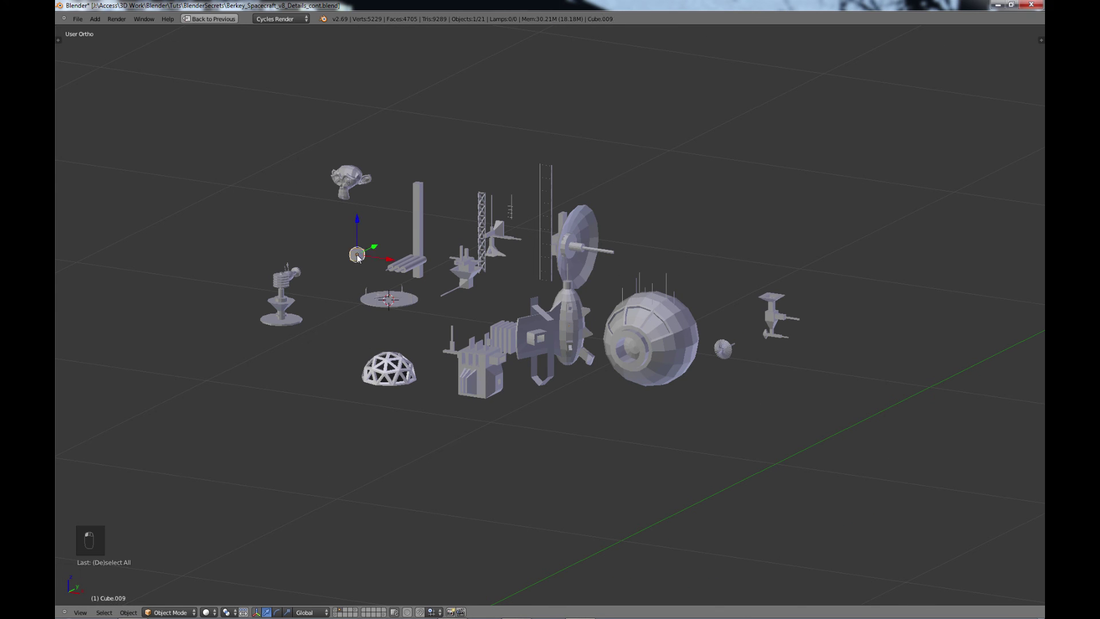
pyautogui.keyDown('shift'); pyautogui.moveTo(361, 281); pyautogui.dragTo(500, 326, button='middle'); pyautogui.keyUp('shift')
pyautogui.scroll(3, 473, 317)
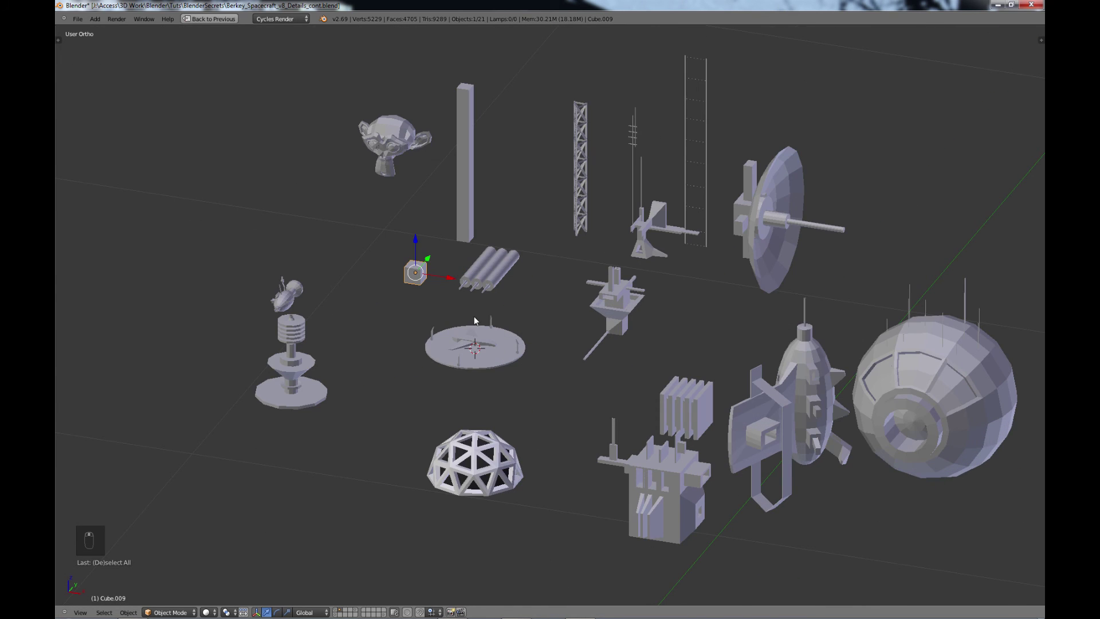
pyautogui.press('g')
pyautogui.click(418, 294)
pyautogui.press('s')
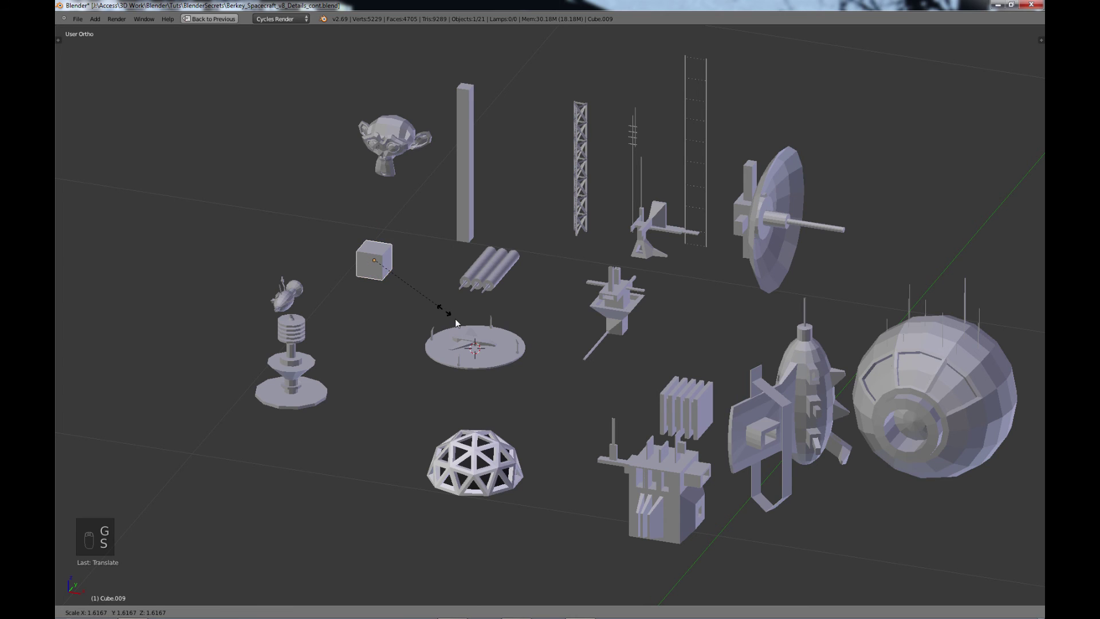
pyautogui.click(420, 314)
# Step: Extrude the cube's top face, scale it down and raise it along Z to form a tapered upper section
pyautogui.keyDown('shift'); pyautogui.moveTo(419, 314); pyautogui.dragTo(503, 334, button='middle'); pyautogui.keyUp('shift')
pyautogui.scroll(3, 502, 333)
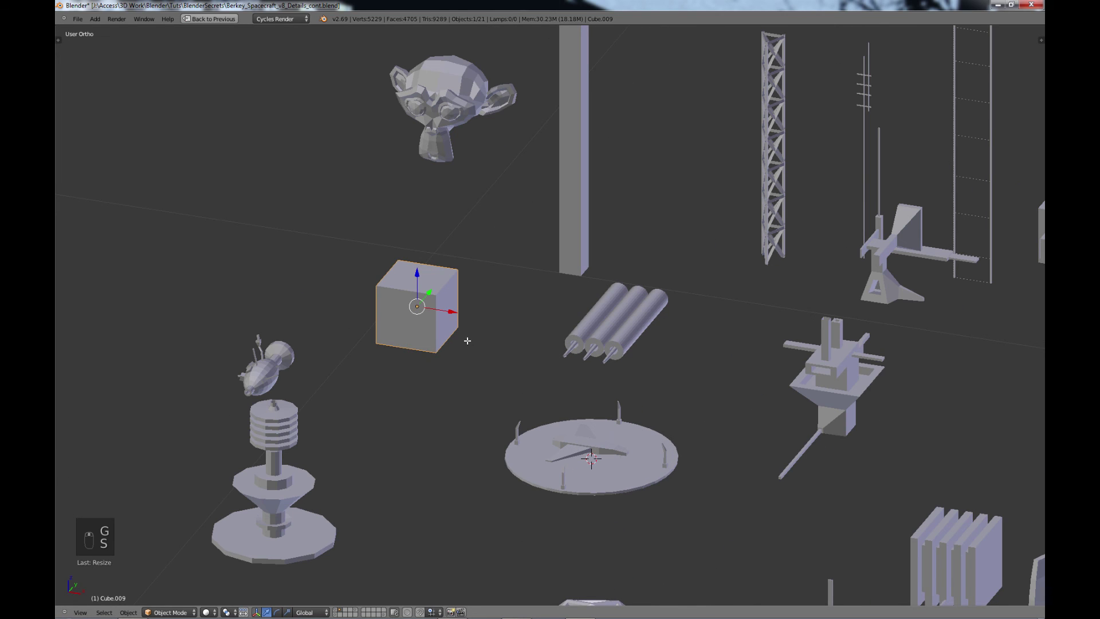
pyautogui.press('Tab')
pyautogui.press('e')
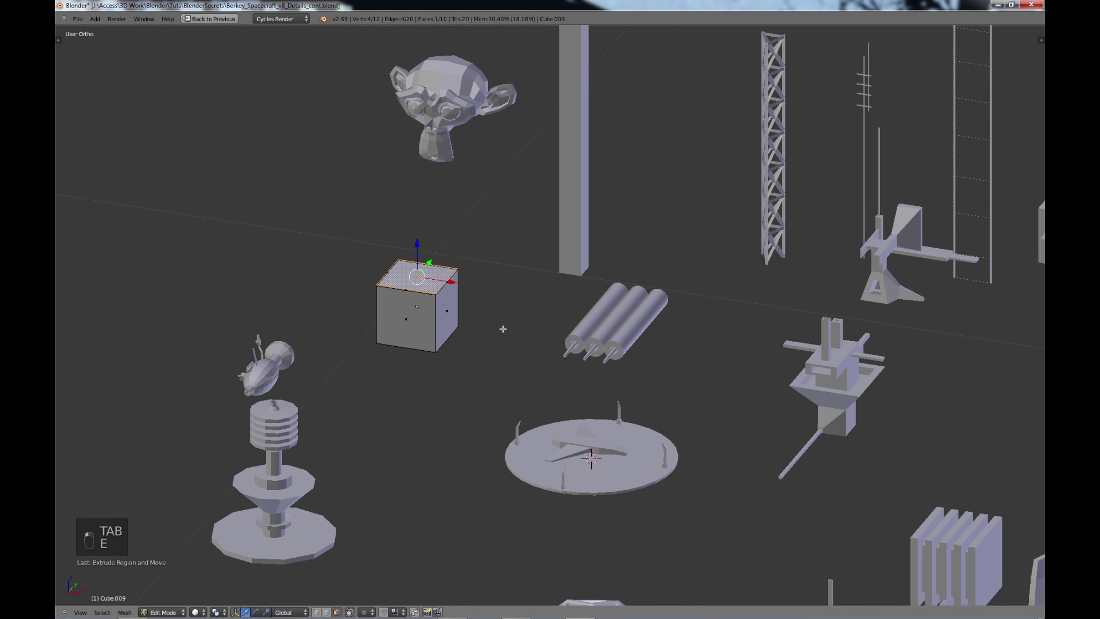
pyautogui.press('s')
pyautogui.click(460, 310)
pyautogui.moveTo(417, 248); pyautogui.dragTo(417, 195)
# Step: Inset the small top face of the tapered section and extrude it upward into a thin mast
pyautogui.press('e')
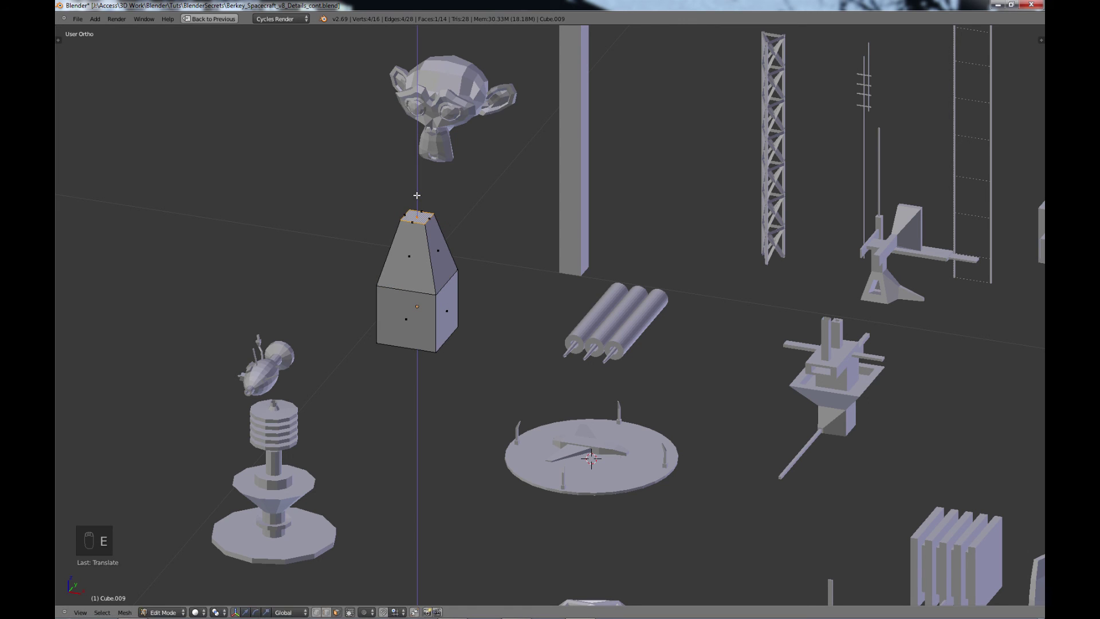
pyautogui.rightClick(417, 196)
pyautogui.press('s')
pyautogui.click(451, 239)
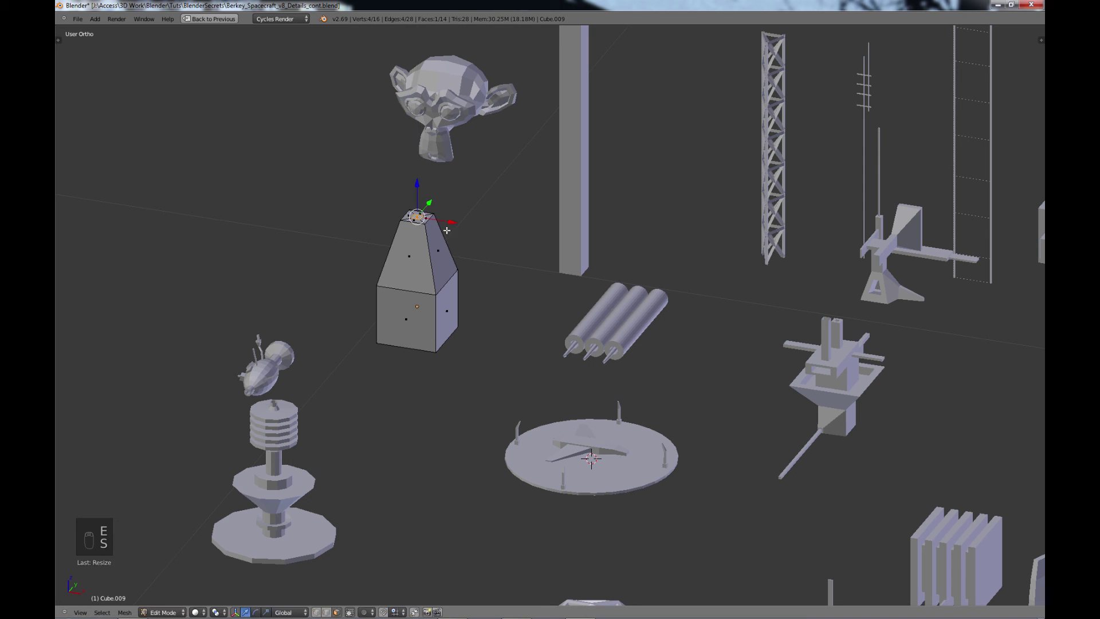
pyautogui.press('e')
pyautogui.click(426, 150)
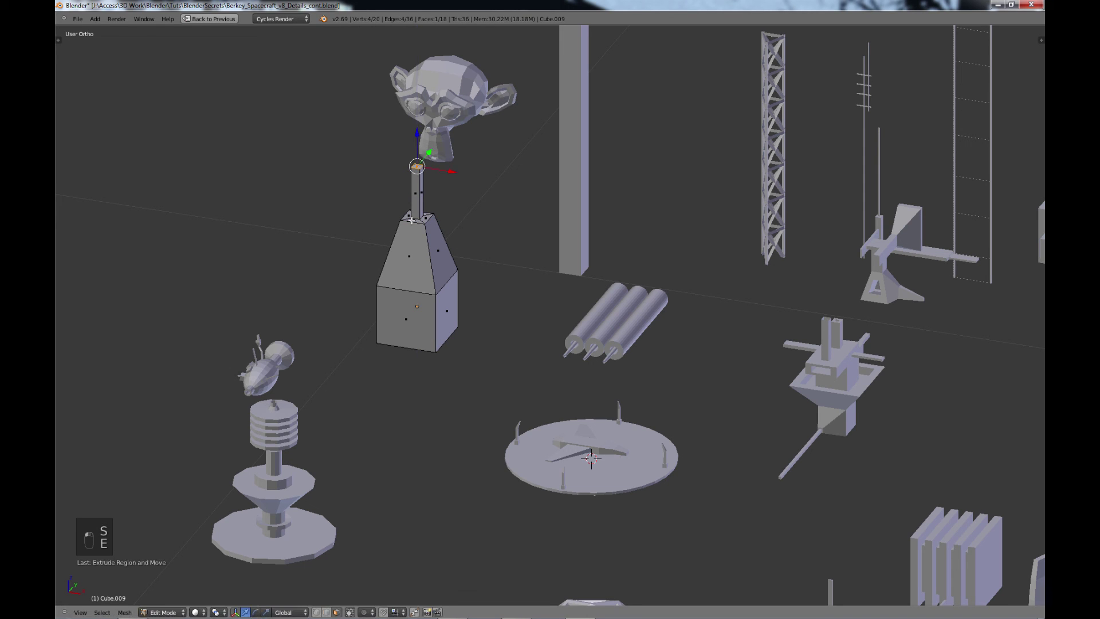
# Step: Inset the tapered section's front sloping face, push it inward and delete the inner face to leave an opening
pyautogui.rightClick(412, 253)
pyautogui.press('e')
pyautogui.rightClick(412, 253)
pyautogui.press('s')
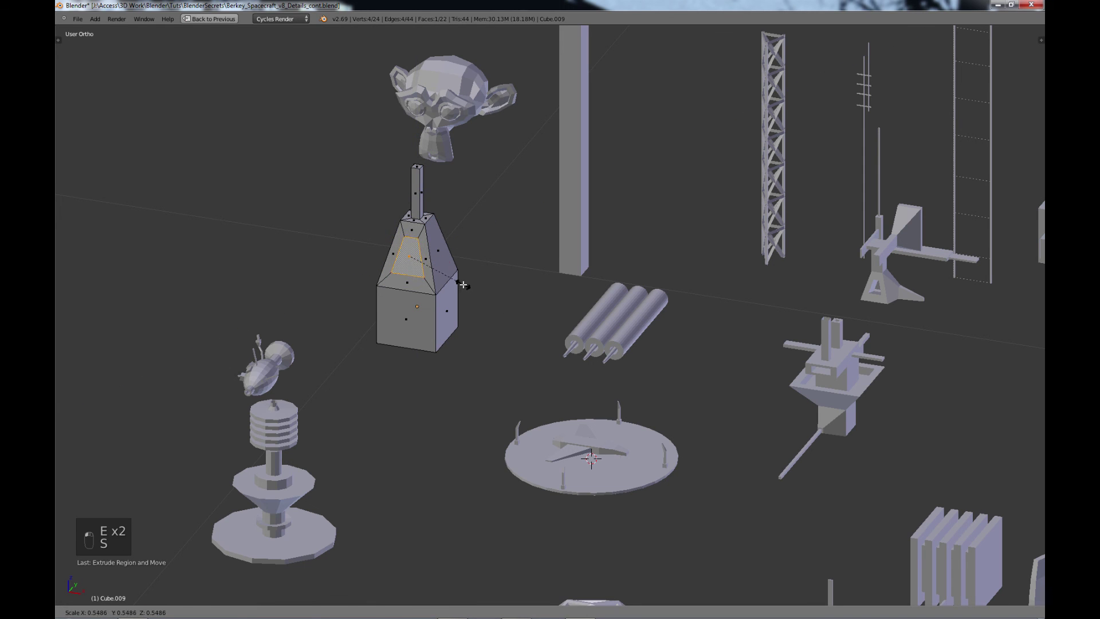
pyautogui.click(470, 278)
pyautogui.press('e')
pyautogui.click(476, 272)
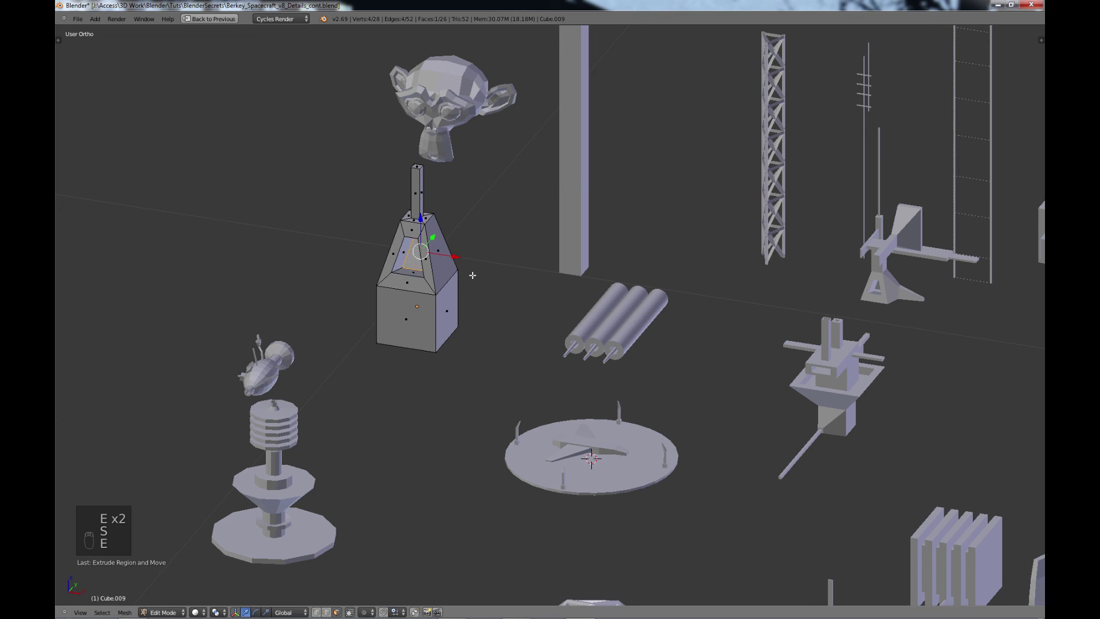
pyautogui.press('x')
pyautogui.click(457, 295)
# Step: Inset the cube's front face below the opening and extrude it outward into a protruding block
pyautogui.rightClick(407, 320)
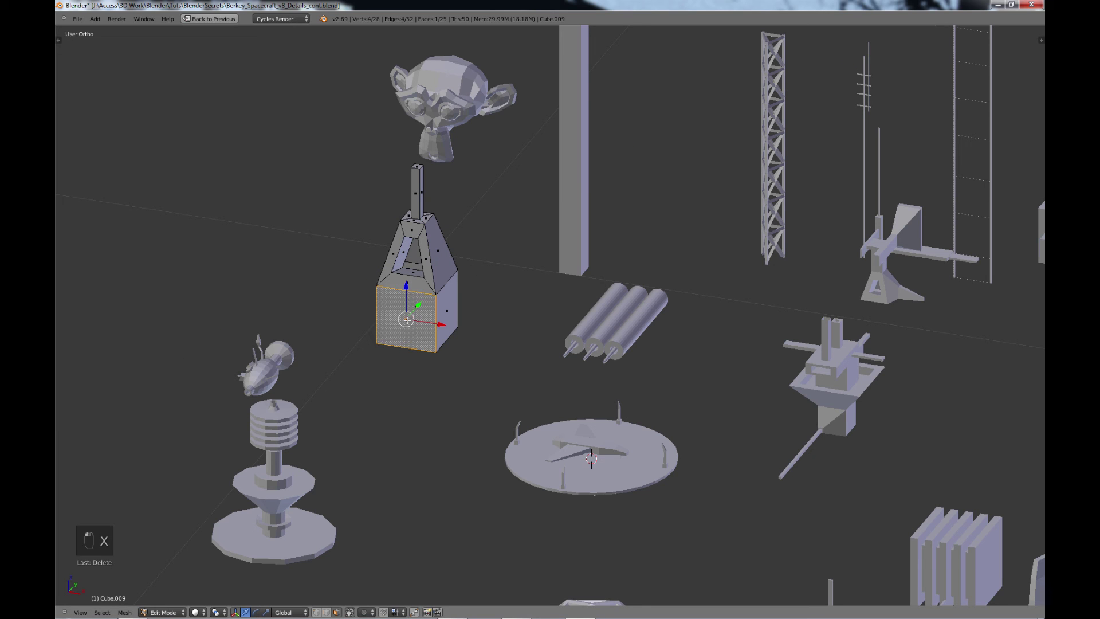
pyautogui.press('e')
pyautogui.click(459, 361)
pyautogui.press('s')
pyautogui.click(459, 361)
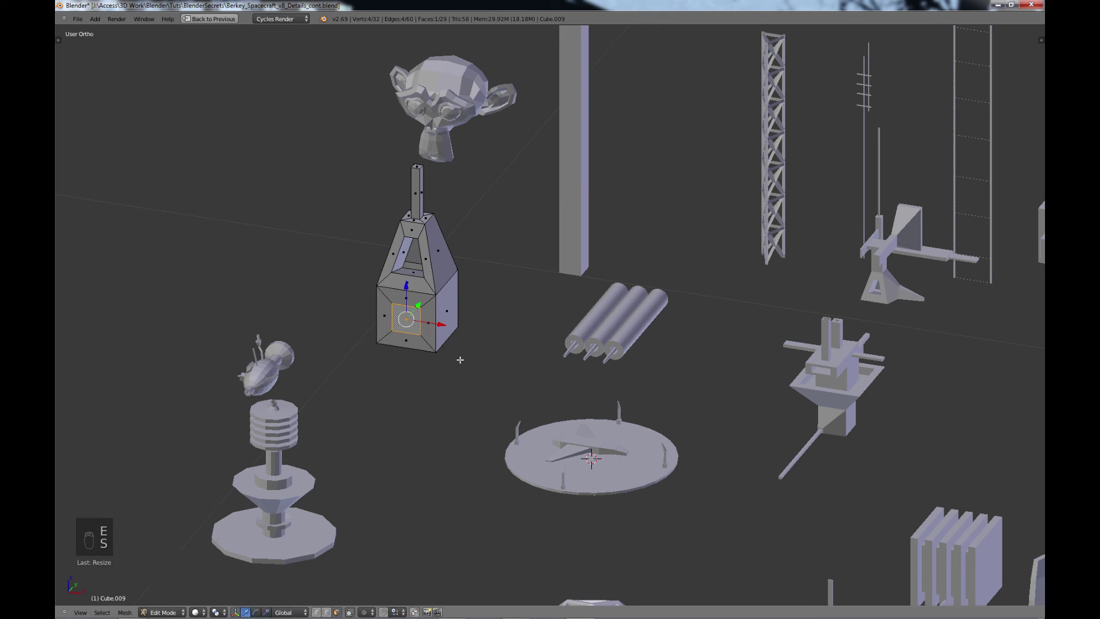
pyautogui.press('e')
pyautogui.click(433, 383)
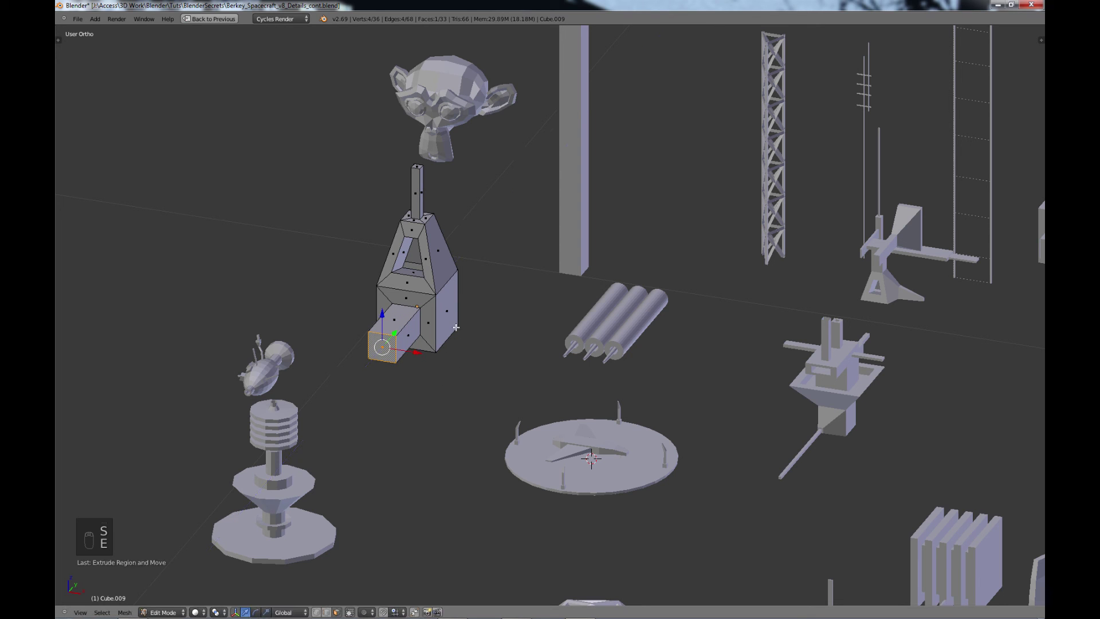
# Step: Extrude the cube's side face outward along X to form an adjoining box
pyautogui.rightClick(452, 310)
pyautogui.press('e')
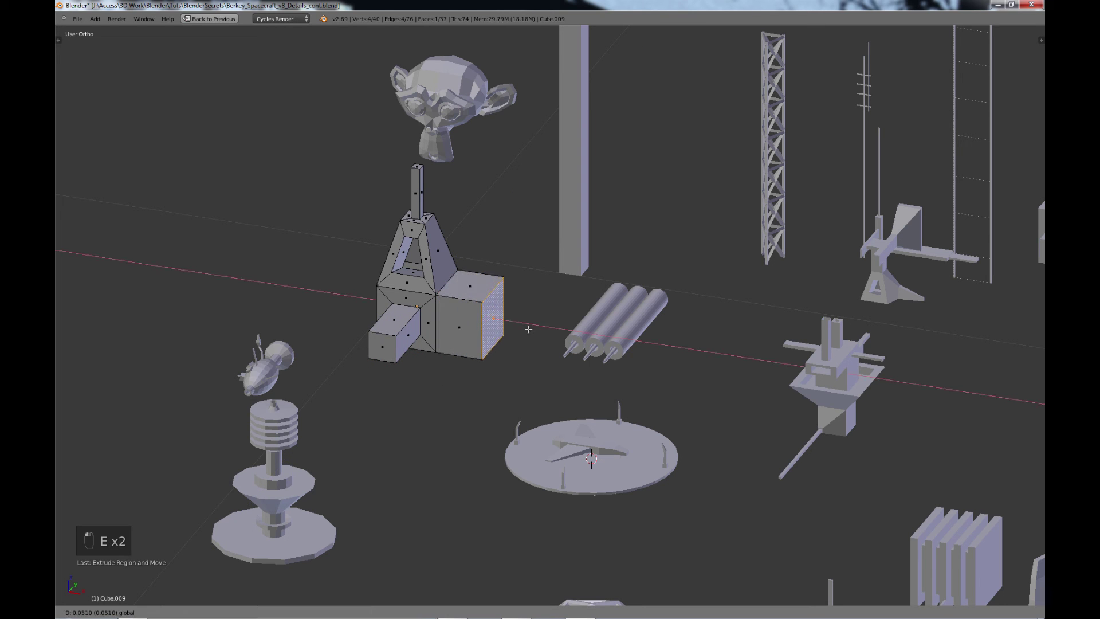
pyautogui.click(545, 336)
# Step: Inset the adjoining box's end face and extrude it outward into a short, narrower stub
pyautogui.press('e')
pyautogui.press('s')
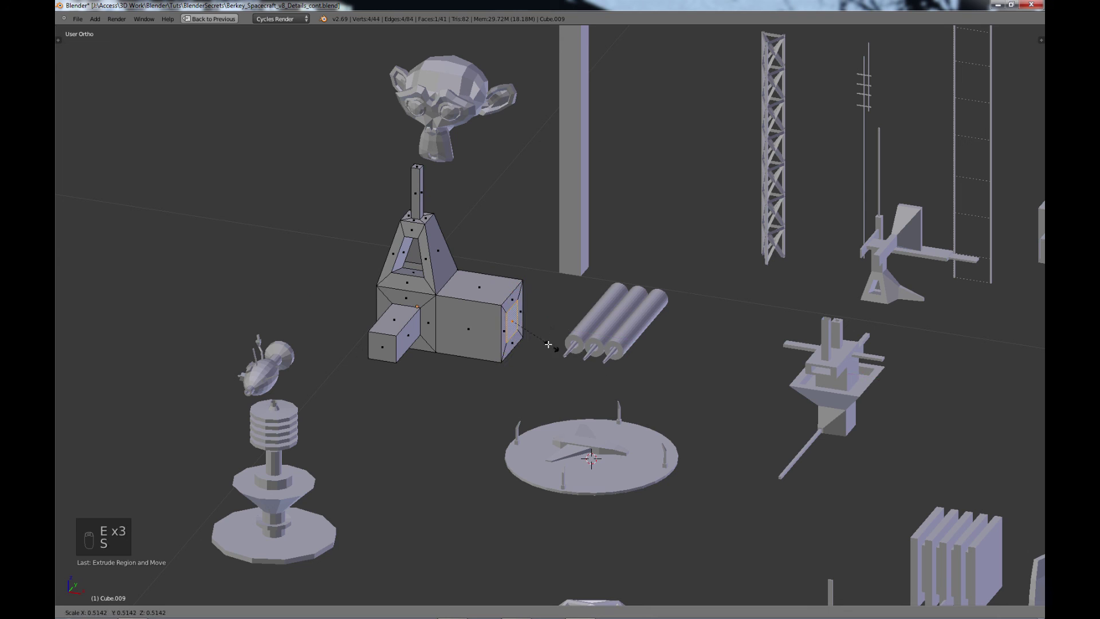
pyautogui.click(537, 339)
pyautogui.press('e')
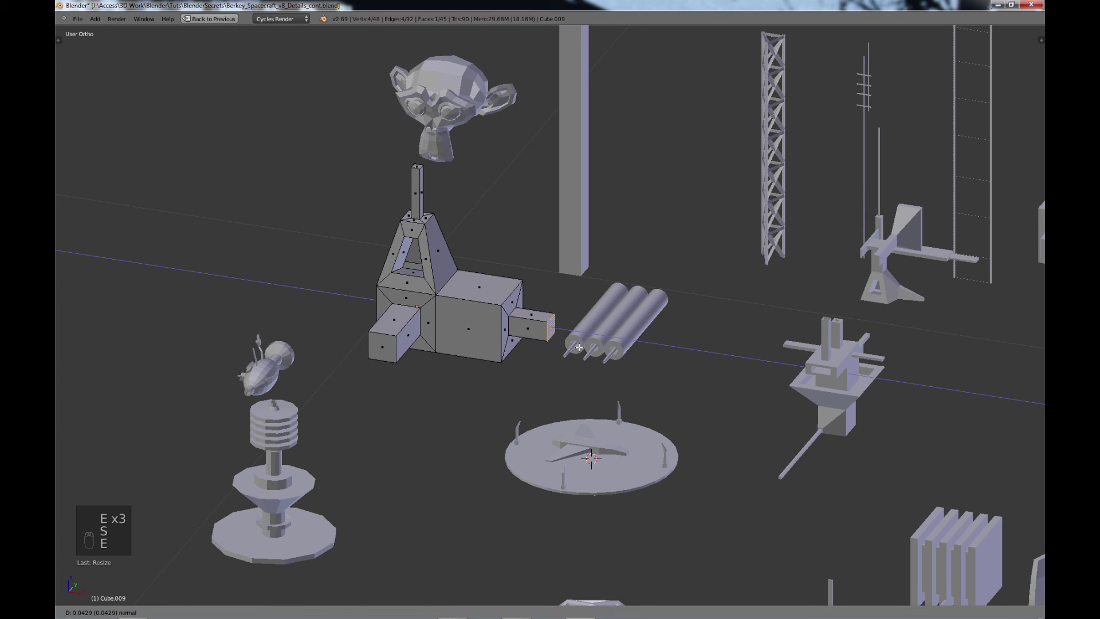
pyautogui.click(559, 338)
# Step: Inset the adjoining box's top face and extrude it upward into a short post
pyautogui.rightClick(482, 287)
pyautogui.press('e')
pyautogui.click(481, 288)
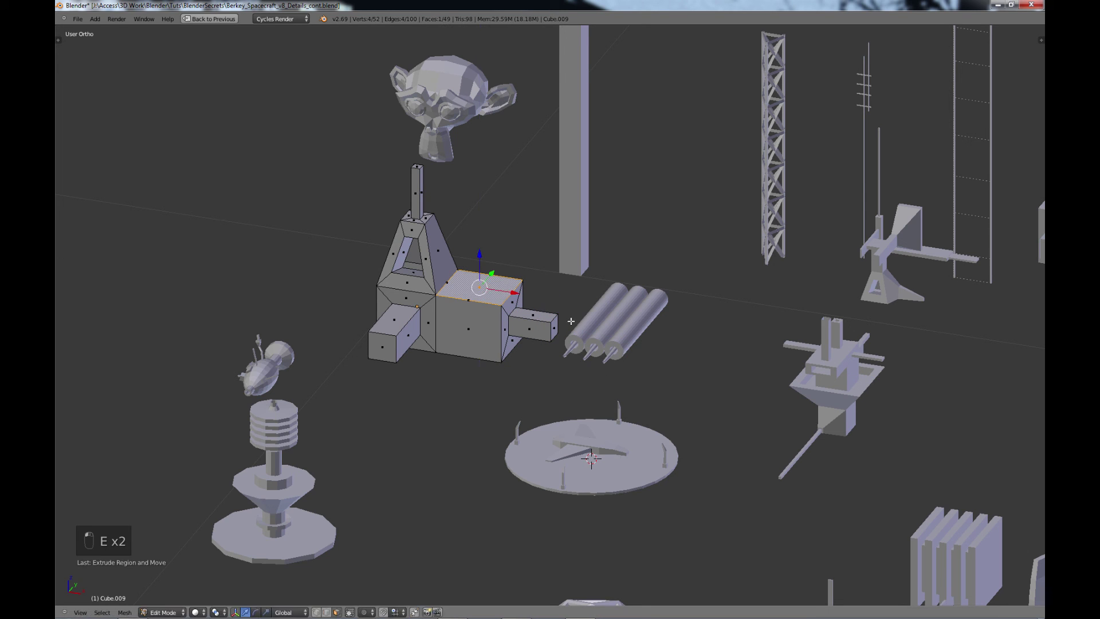
pyautogui.press('s')
pyautogui.click(497, 286)
pyautogui.press('e')
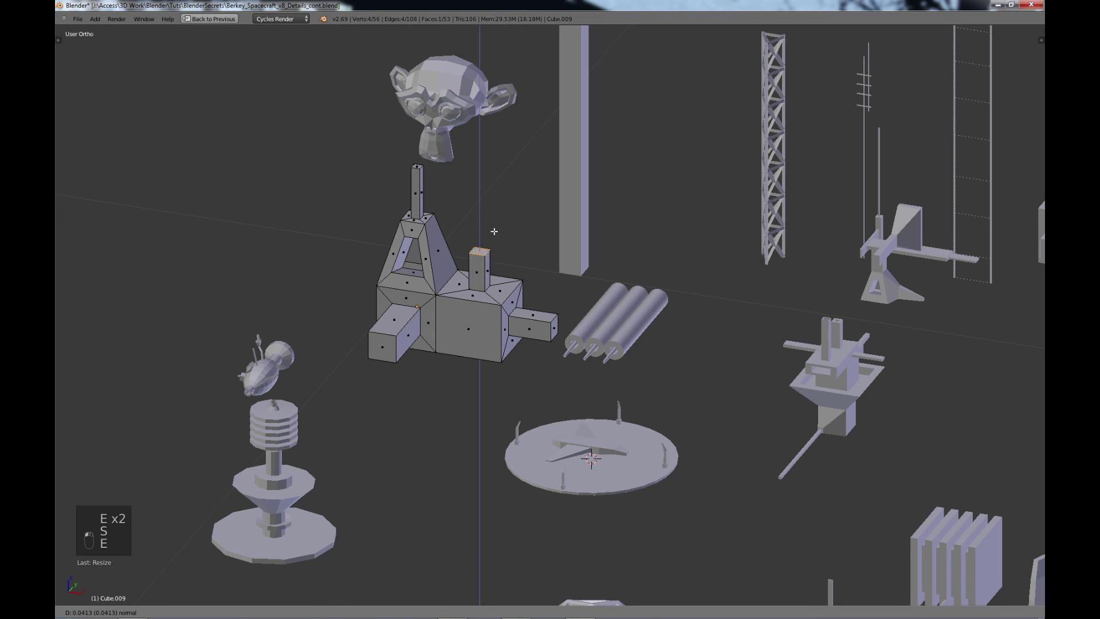
pyautogui.click(492, 235)
# Step: Inset the adjoining box's front face and extrude it outward about 0.15 into a long arm
pyautogui.rightClick(473, 323)
pyautogui.press('e')
pyautogui.click(473, 324)
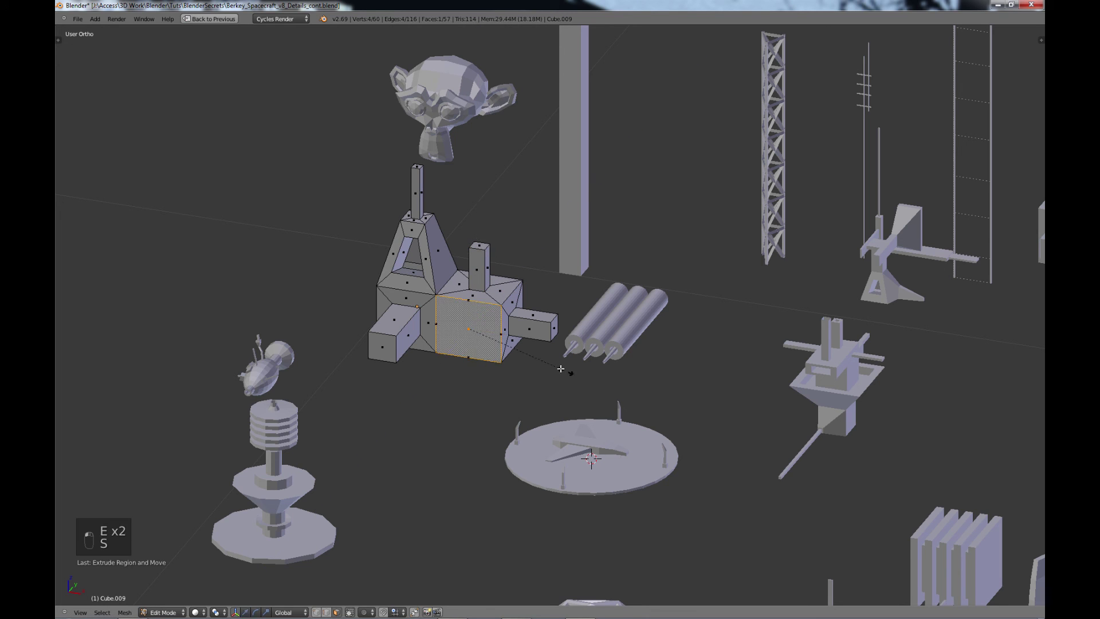
pyautogui.press('s')
pyautogui.click(504, 335)
pyautogui.press('e')
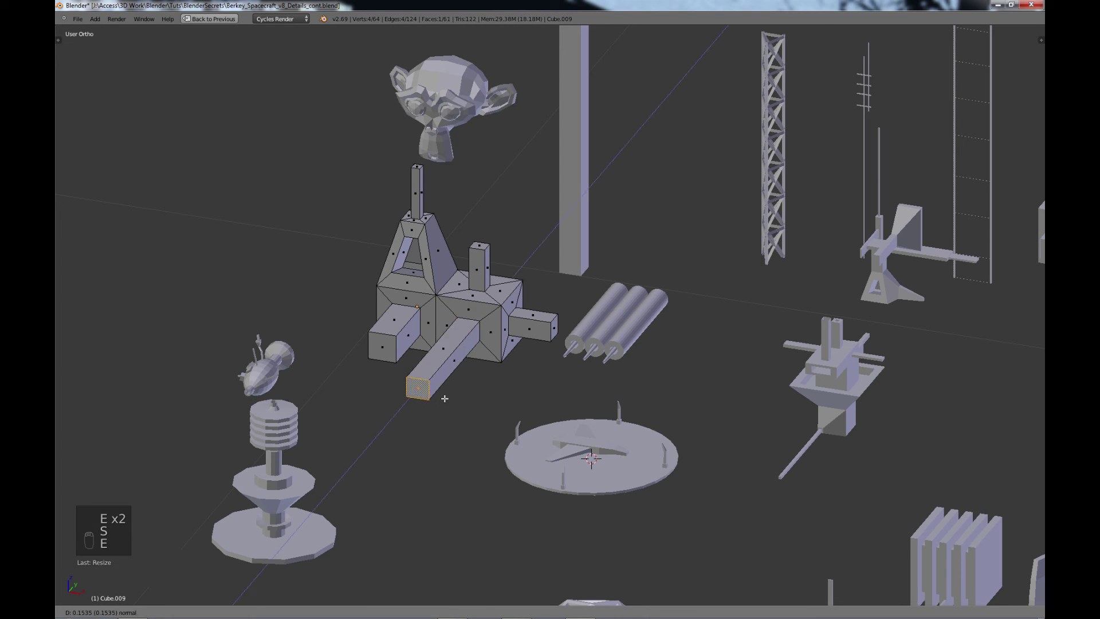
pyautogui.click(445, 399)
# Step: Inset the long arm's end face, extrude it into a thin rod and delete the rod's end face
pyautogui.press('s')
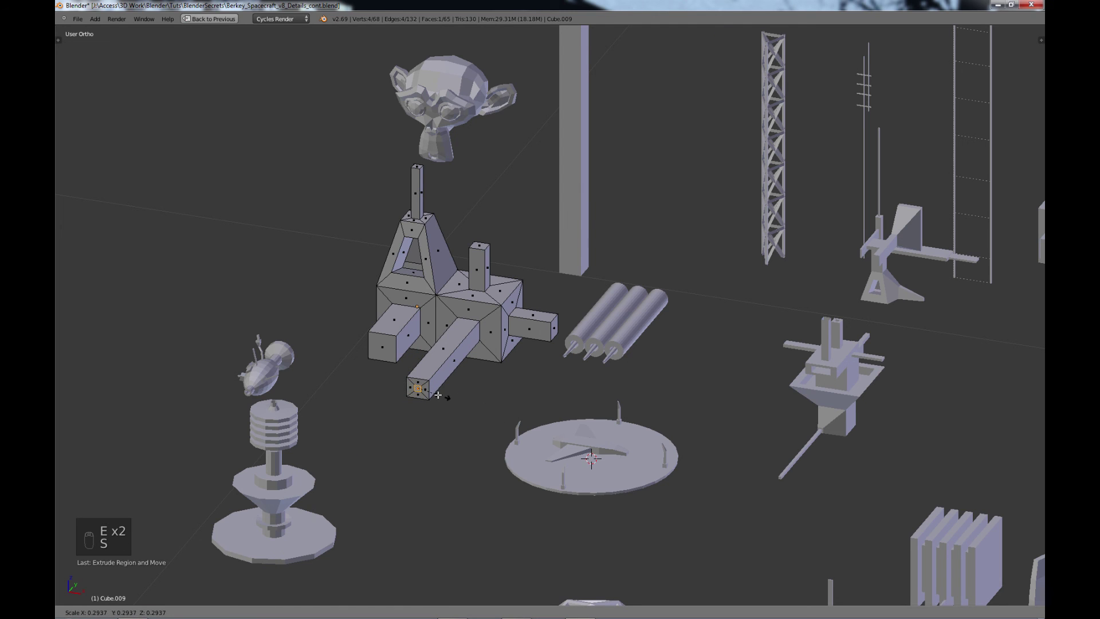
pyautogui.click(430, 394)
pyautogui.press('e')
pyautogui.click(375, 443)
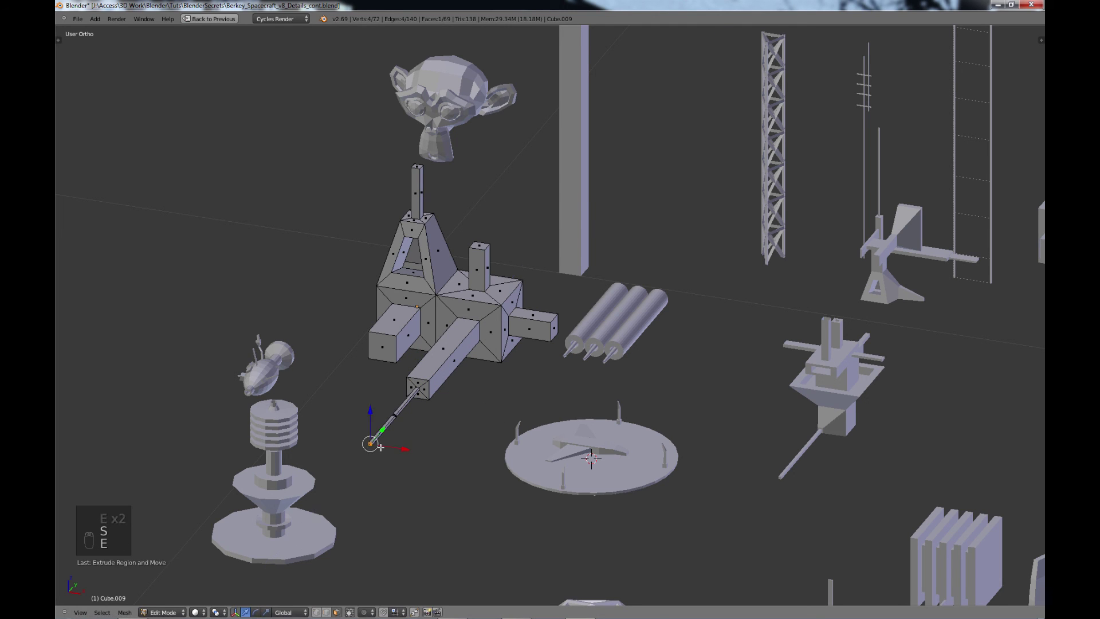
pyautogui.press('x')
pyautogui.click(381, 448)
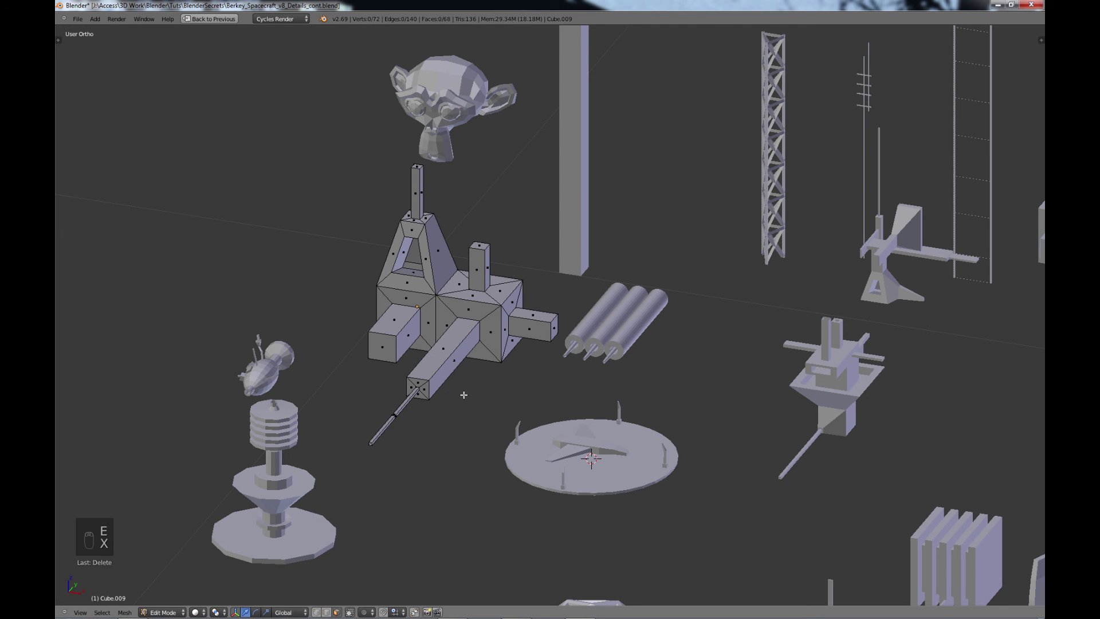
# Step: Inset the front face of the cube's protruding block, extrude it into a thin barrel and delete the barrel's end face
pyautogui.rightClick(385, 347)
pyautogui.press('e')
pyautogui.rightClick(462, 397)
pyautogui.press('s')
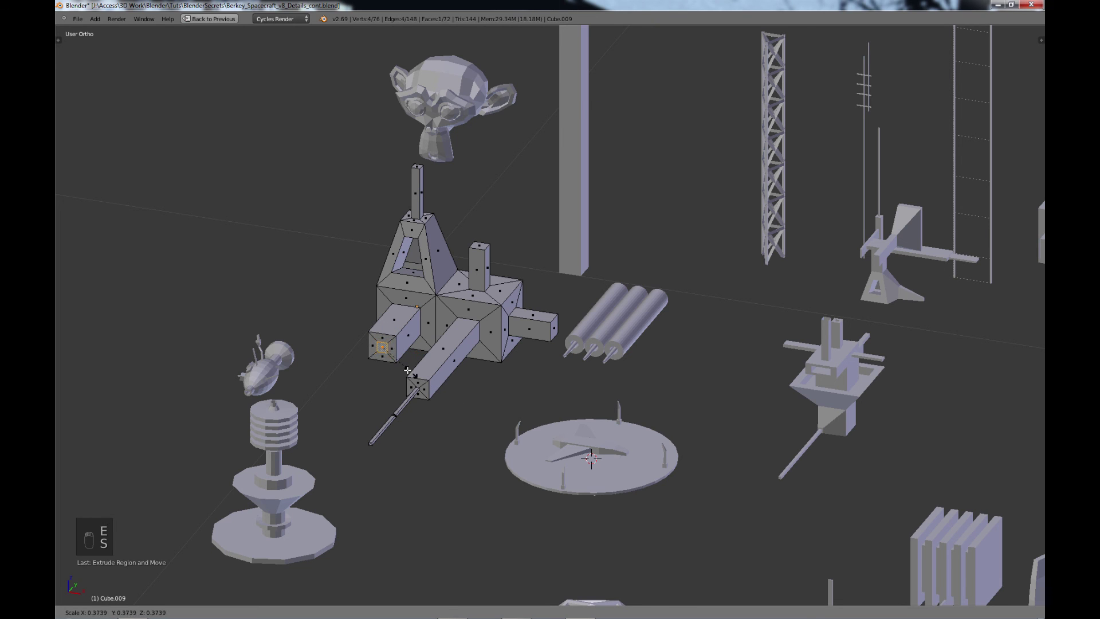
pyautogui.click(397, 364)
pyautogui.press('e')
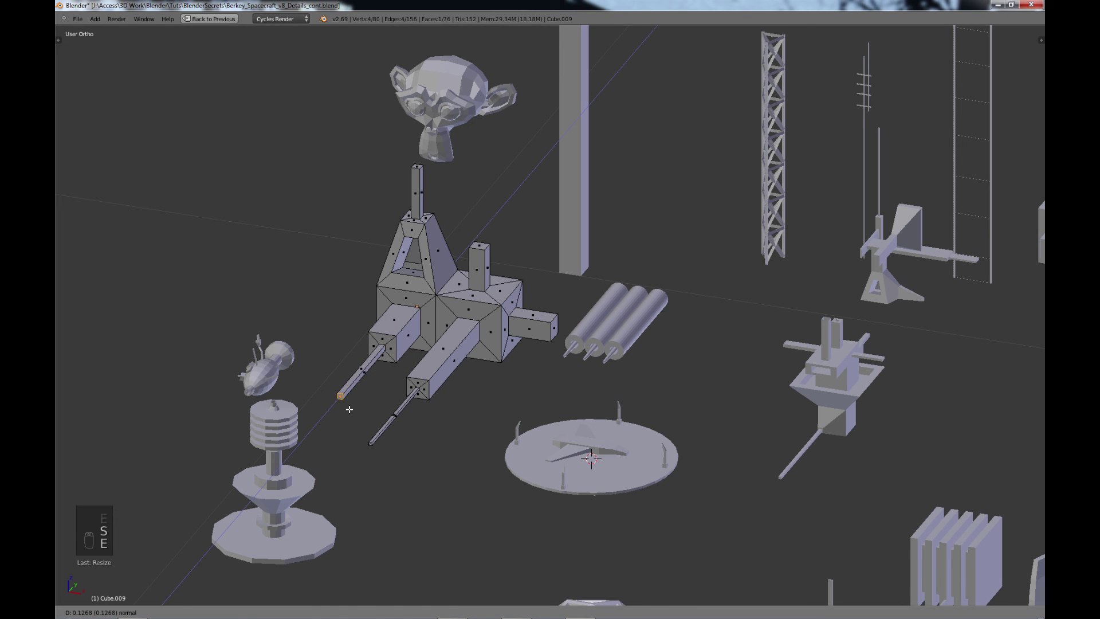
pyautogui.click(348, 402)
pyautogui.press('x')
pyautogui.click(350, 410)
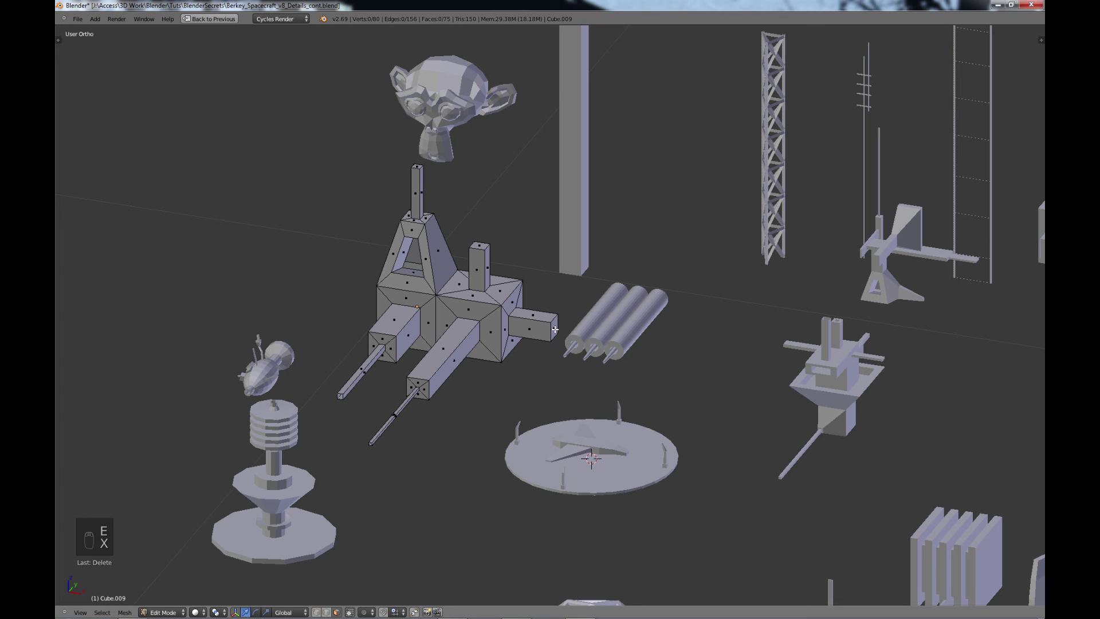
pyautogui.rightClick(555, 329)
pyautogui.press('e')
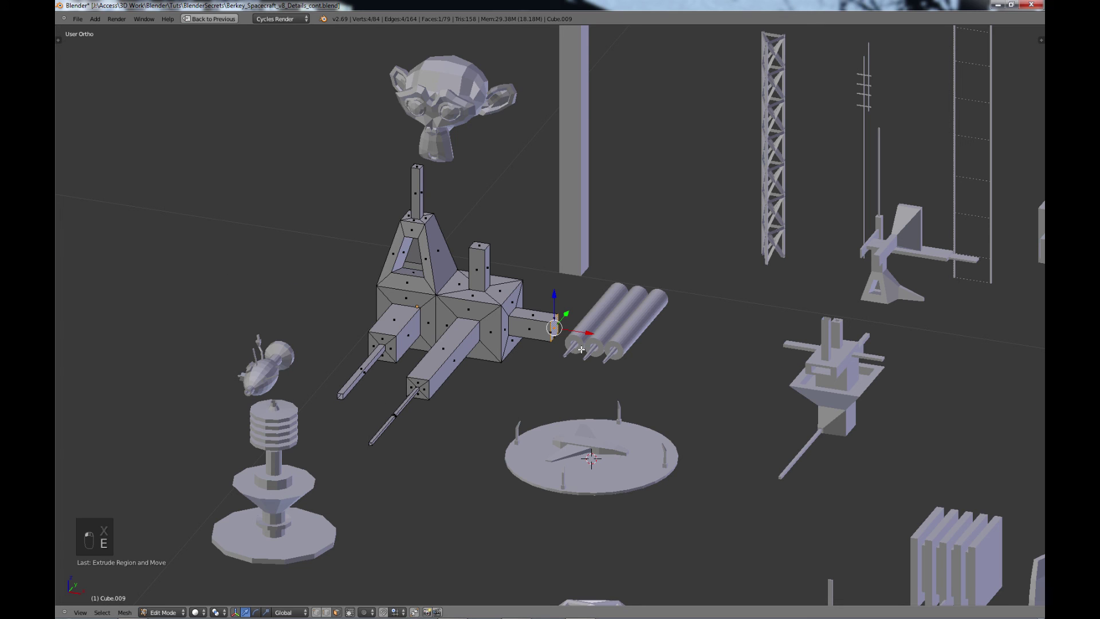
pyautogui.press('e')
pyautogui.hotkey('ctrl', 'z')
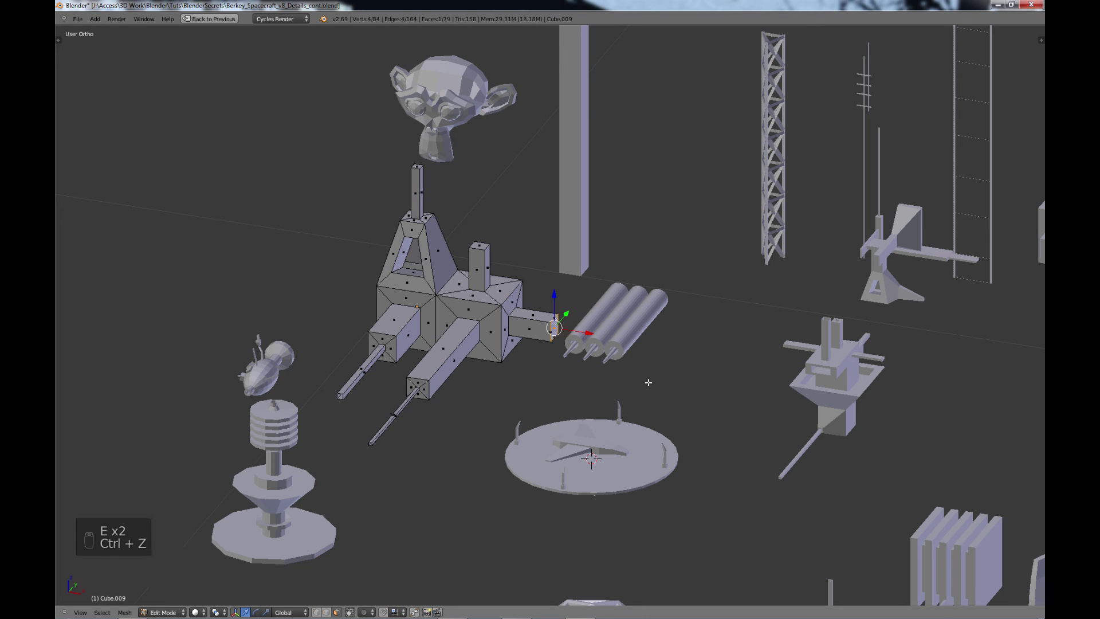
pyautogui.hotkey('ctrl', 'z')
# Step: Inset the side stub's end face, extrude it into a thin rod along X and delete the rod's end face
pyautogui.press('e')
pyautogui.press('s')
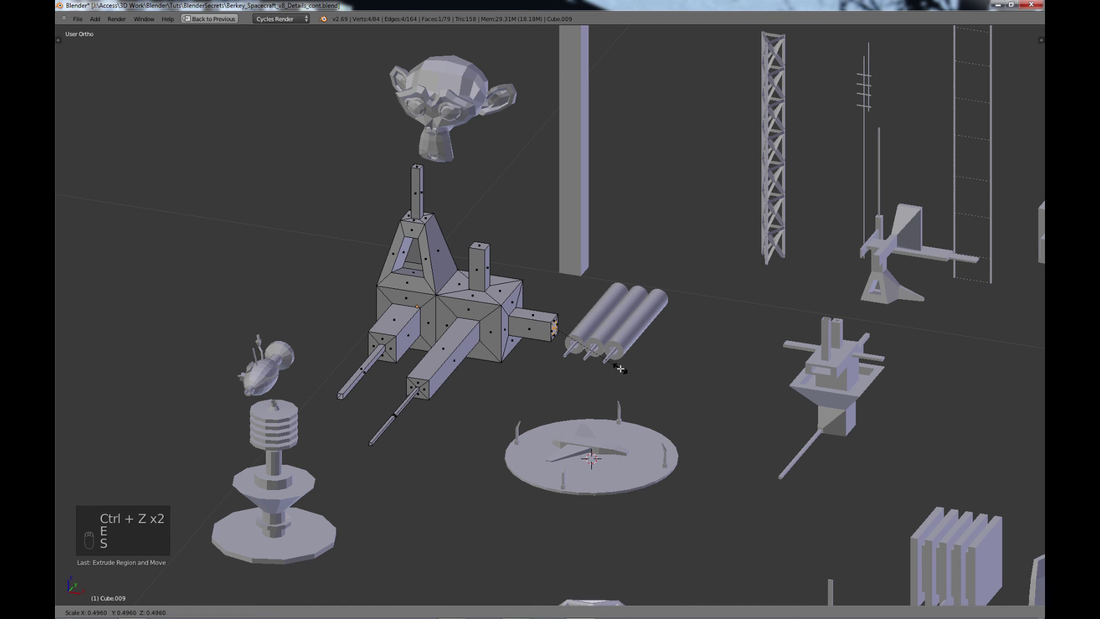
pyautogui.click(604, 362)
pyautogui.press('e')
pyautogui.click(659, 376)
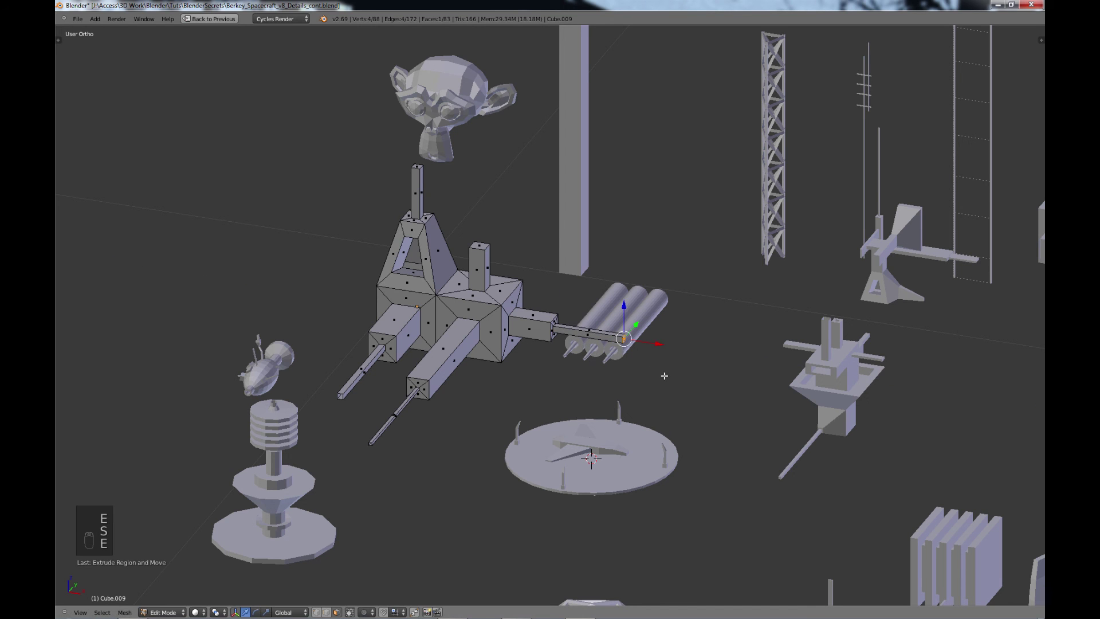
pyautogui.press('x')
pyautogui.click(664, 376)
# Step: Inset the cube's free side face, opposite the adjoining box, scaling the inner face to about 0.5
pyautogui.moveTo(665, 375); pyautogui.dragTo(631, 316, button='middle')
pyautogui.click(491, 306)
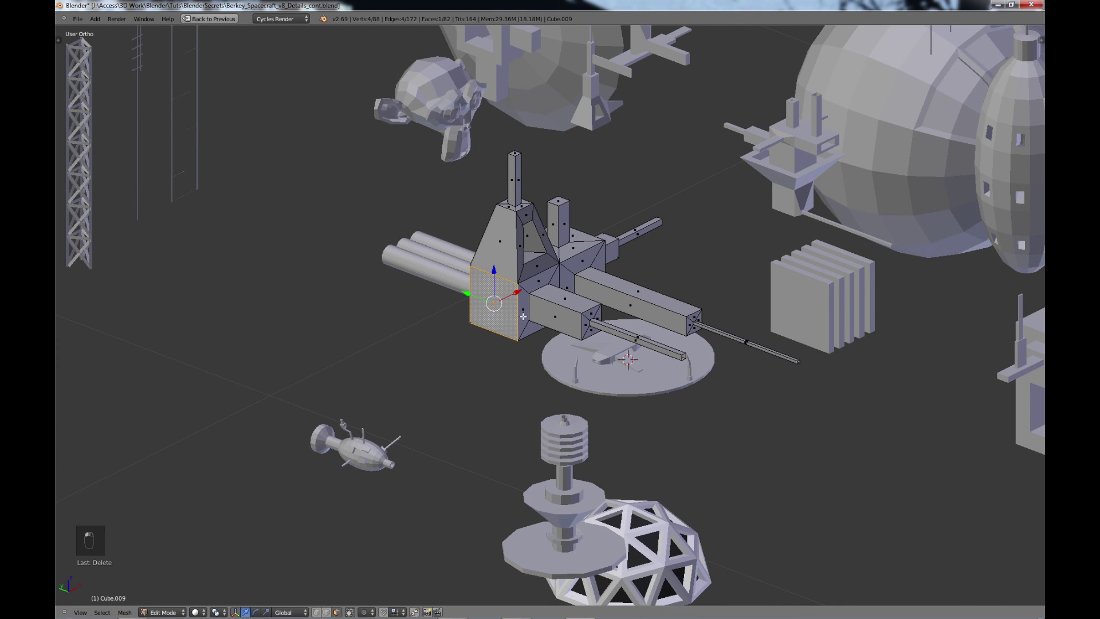
pyautogui.press('e')
pyautogui.press('s')
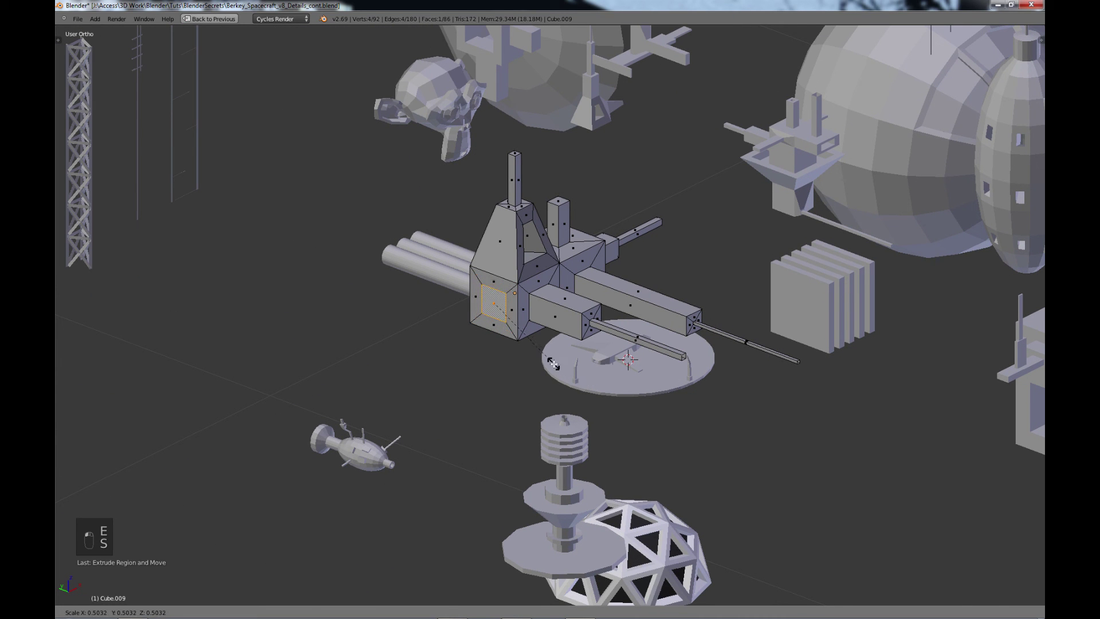
pyautogui.click(554, 364)
# Step: Extrude the inset side face outward four times to form a beam of four segments
pyautogui.press('e')
pyautogui.click(527, 370)
pyautogui.press('e')
pyautogui.click(504, 383)
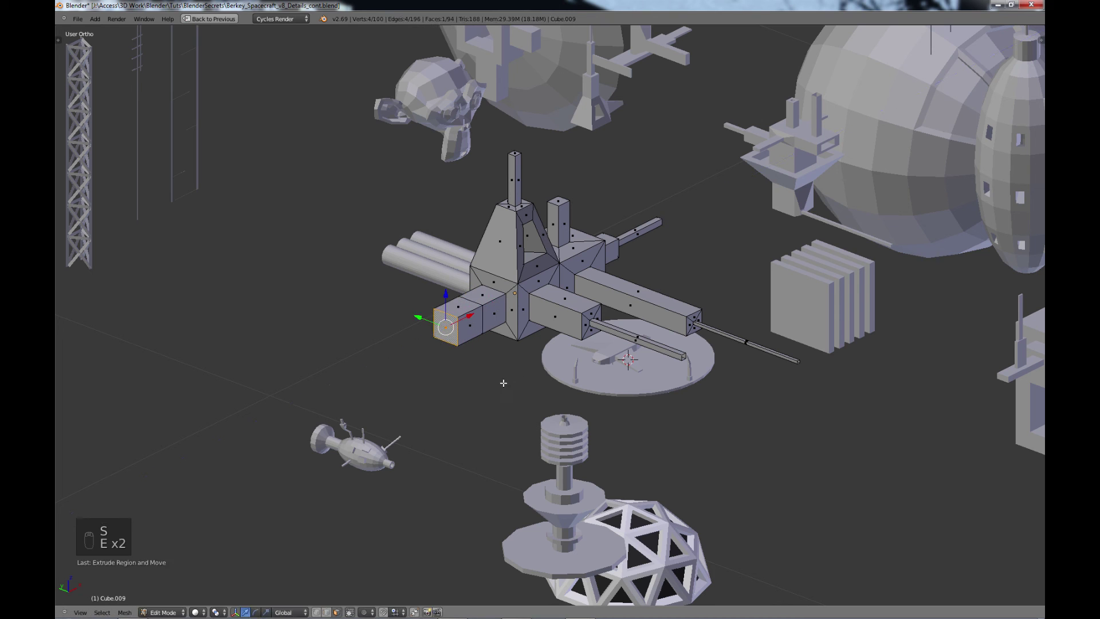
pyautogui.press('e')
pyautogui.click(475, 394)
pyautogui.press('e')
pyautogui.click(432, 408)
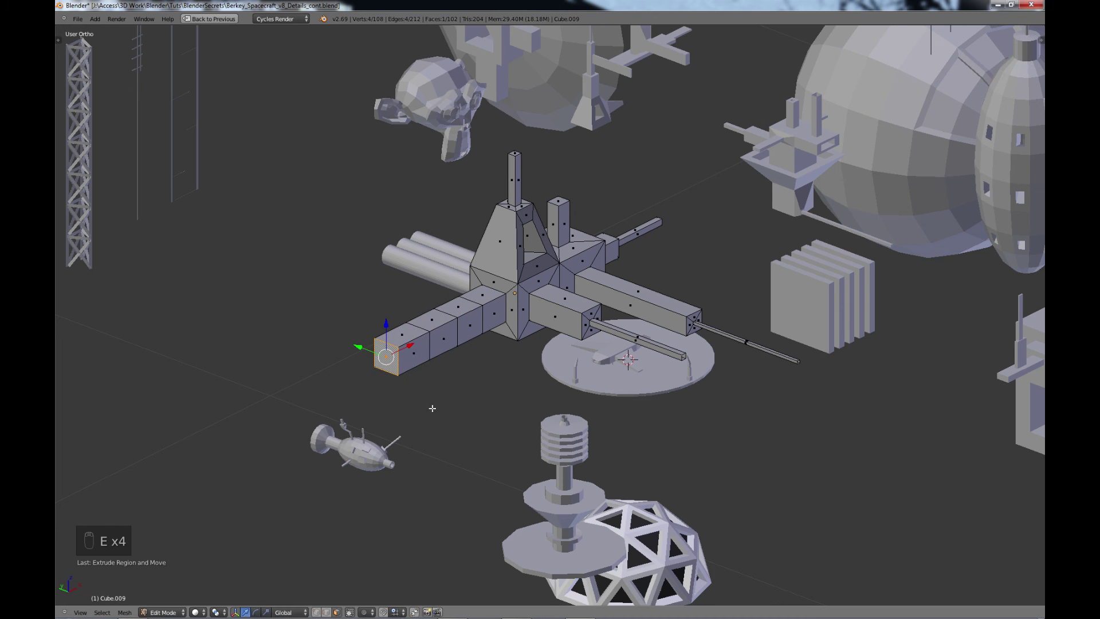
# Step: Inset the top face of the beam's outermost segment and extrude it upward into a short post
pyautogui.rightClick(404, 331)
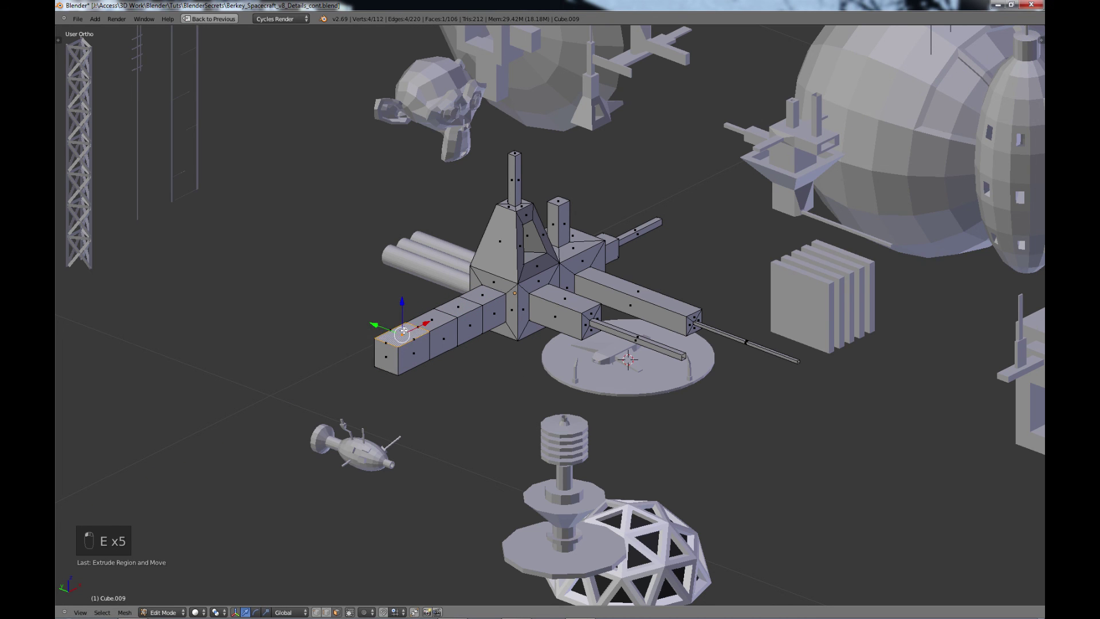
pyautogui.press('s')
pyautogui.click(408, 328)
pyautogui.press('e')
pyautogui.click(438, 317)
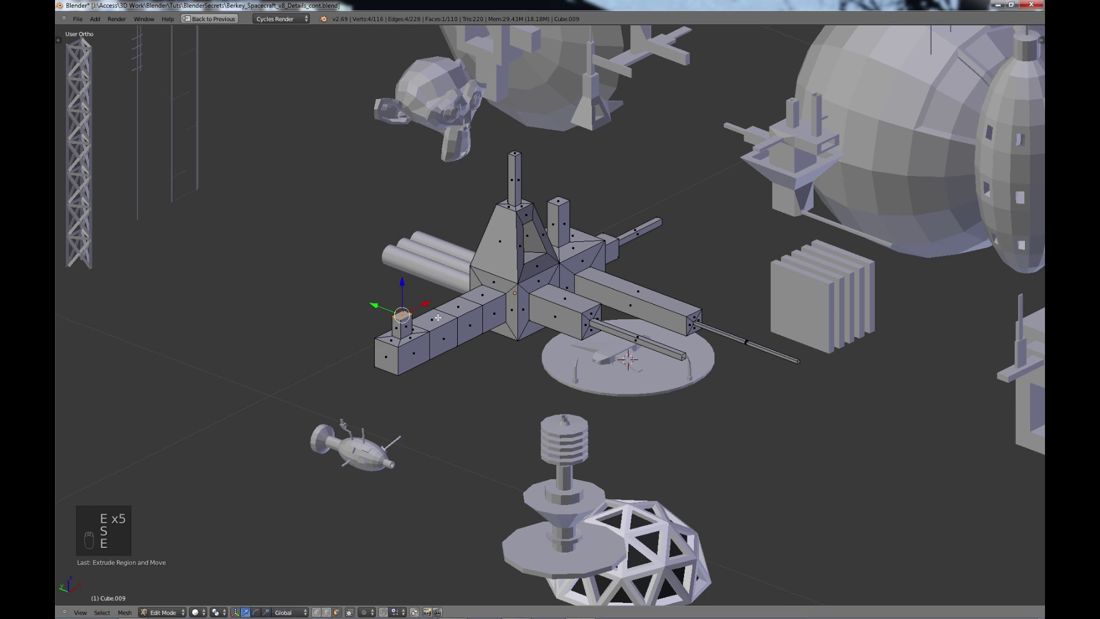
# Step: Inset the top face of the beam's second segment from the outer end and extrude a slightly taller post
pyautogui.rightClick(438, 317)
pyautogui.press('e')
pyautogui.rightClick(438, 319)
pyautogui.press('s')
pyautogui.click(458, 331)
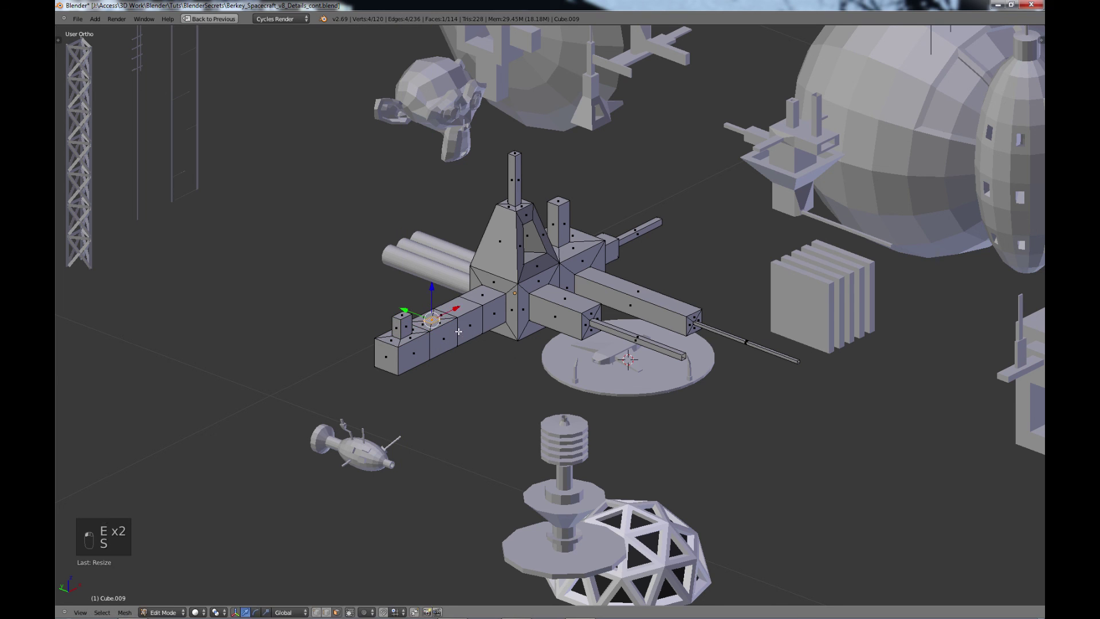
pyautogui.press('e')
# Step: Inset the top face of the beam's third segment from the outer end and extrude a clearly taller post
pyautogui.rightClick(460, 305)
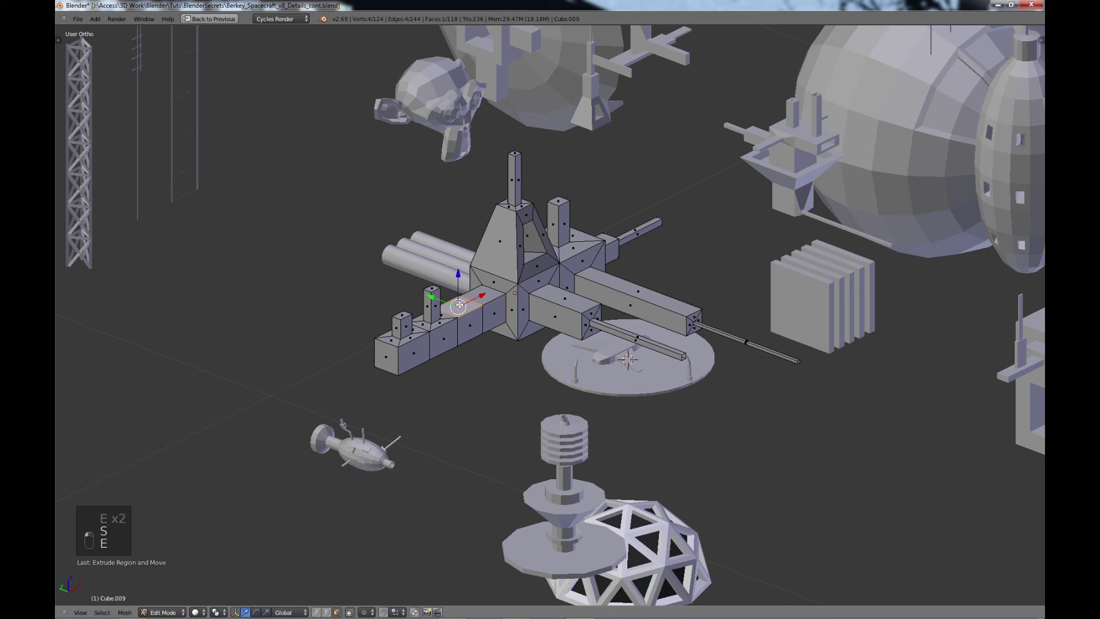
pyautogui.press('e')
pyautogui.rightClick(538, 351)
pyautogui.press('s')
pyautogui.click(484, 321)
pyautogui.press('e')
pyautogui.click(478, 250)
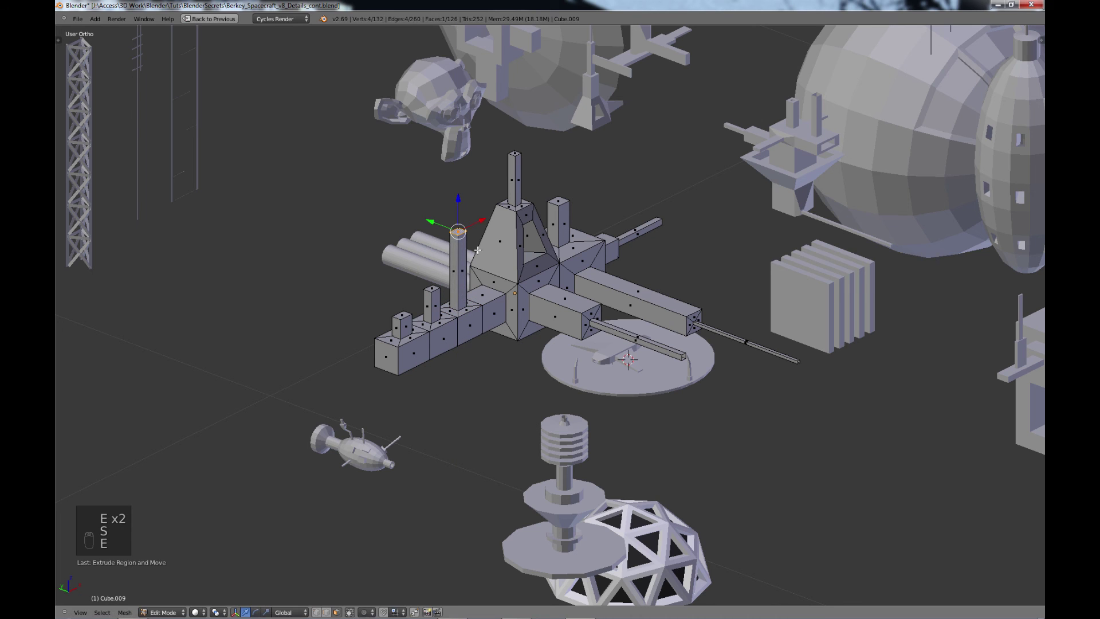
# Step: Inset the top face of the beam segment beside the cube and extrude it upward about 0.17 into the tallest post
pyautogui.rightClick(486, 289)
pyautogui.press('e')
pyautogui.rightClick(486, 289)
pyautogui.press('s')
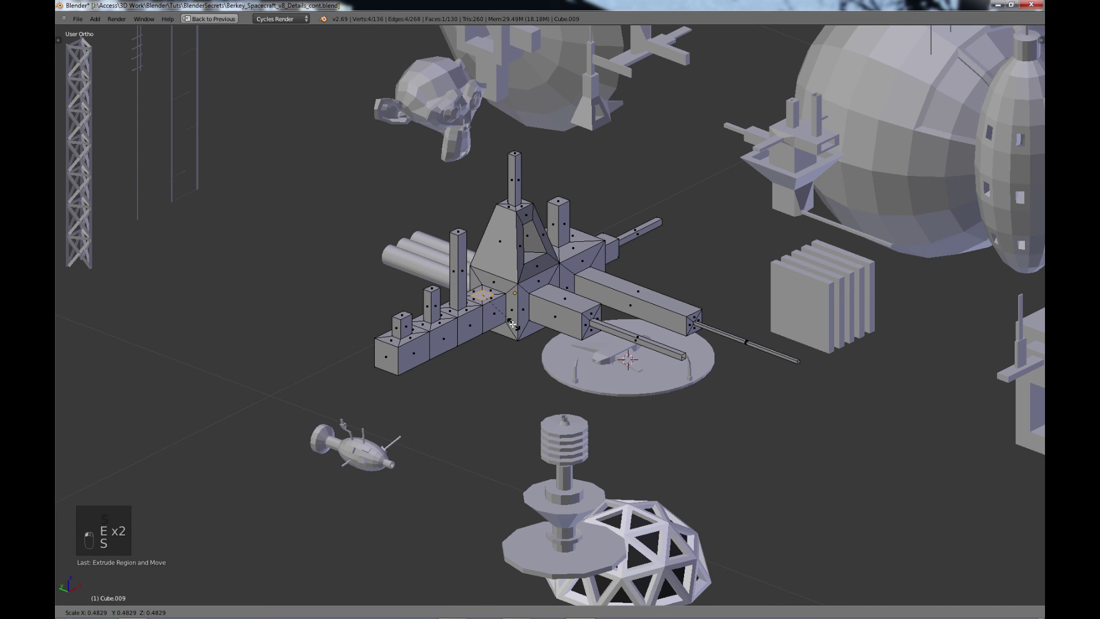
pyautogui.click(509, 323)
pyautogui.press('e')
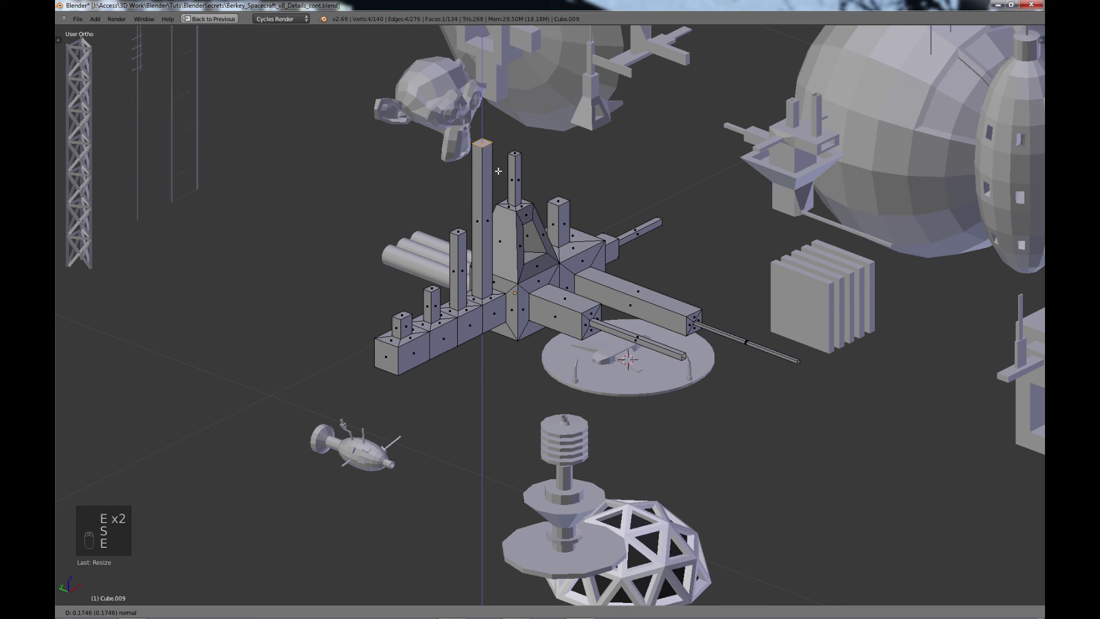
pyautogui.click(498, 171)
# Step: Extrude the tallest post's top face and raise it along Z to add a short cap section
pyautogui.press('e')
pyautogui.rightClick(499, 167)
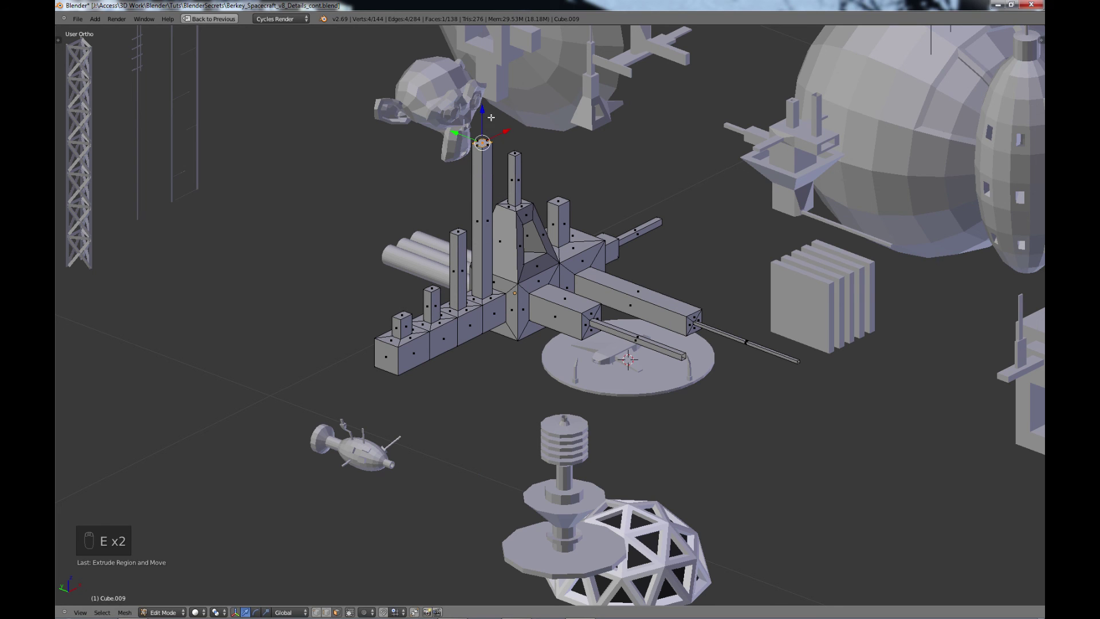
pyautogui.moveTo(486, 116); pyautogui.dragTo(486, 93)
# Step: Extrude two adjacent side faces of the tallest post's cap section outward into short horizontal arms
pyautogui.rightClick(488, 132)
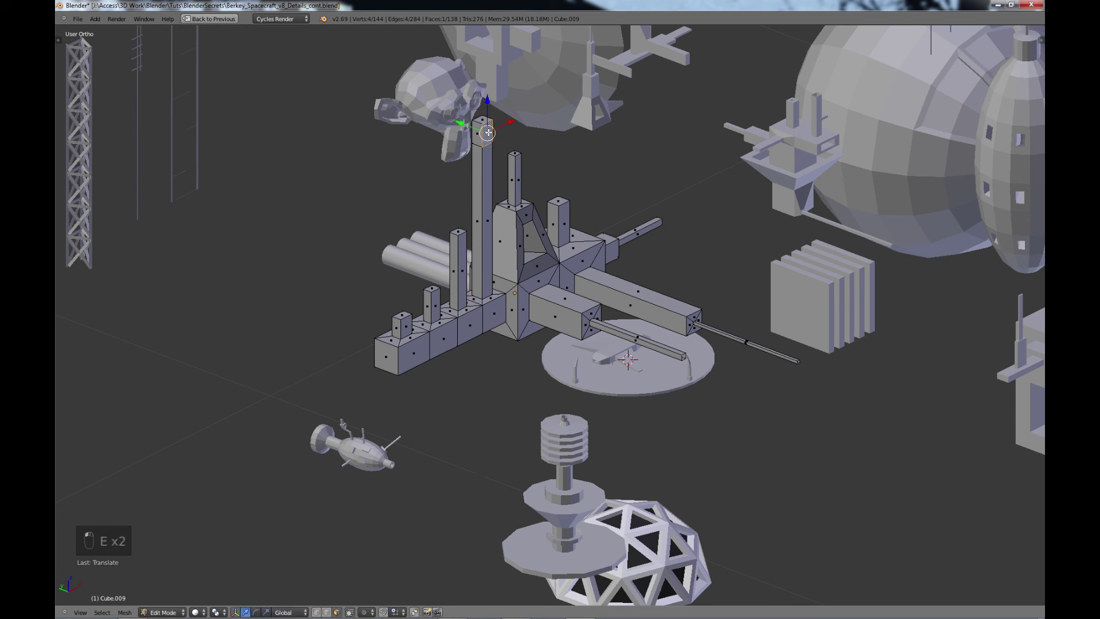
pyautogui.press('e')
pyautogui.click(532, 153)
pyautogui.rightClick(476, 136)
pyautogui.press('e')
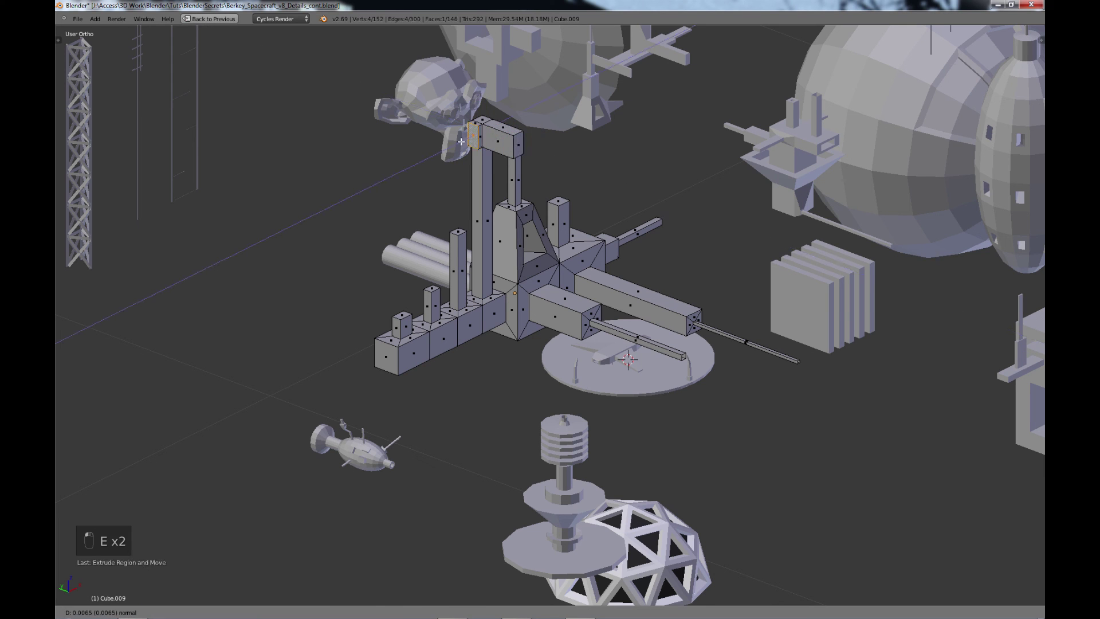
pyautogui.click(453, 148)
# Step: Inset the cap section's top face, extrude it into a thin antenna and delete the antenna's end face
pyautogui.moveTo(579, 163); pyautogui.dragTo(678, 223, button='middle')
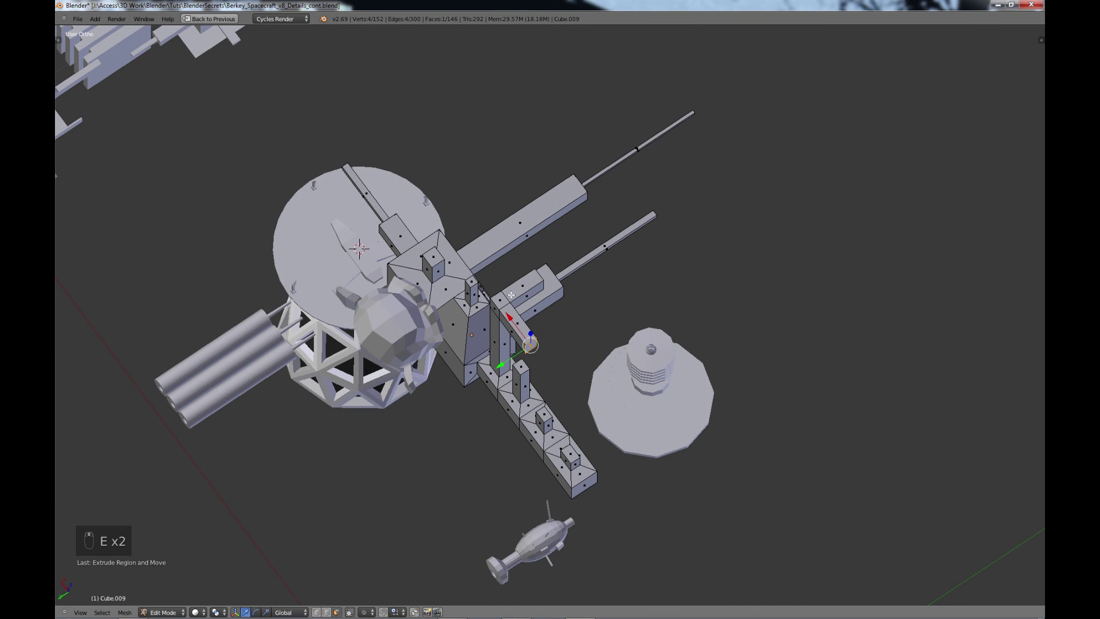
pyautogui.rightClick(503, 299)
pyautogui.press('s')
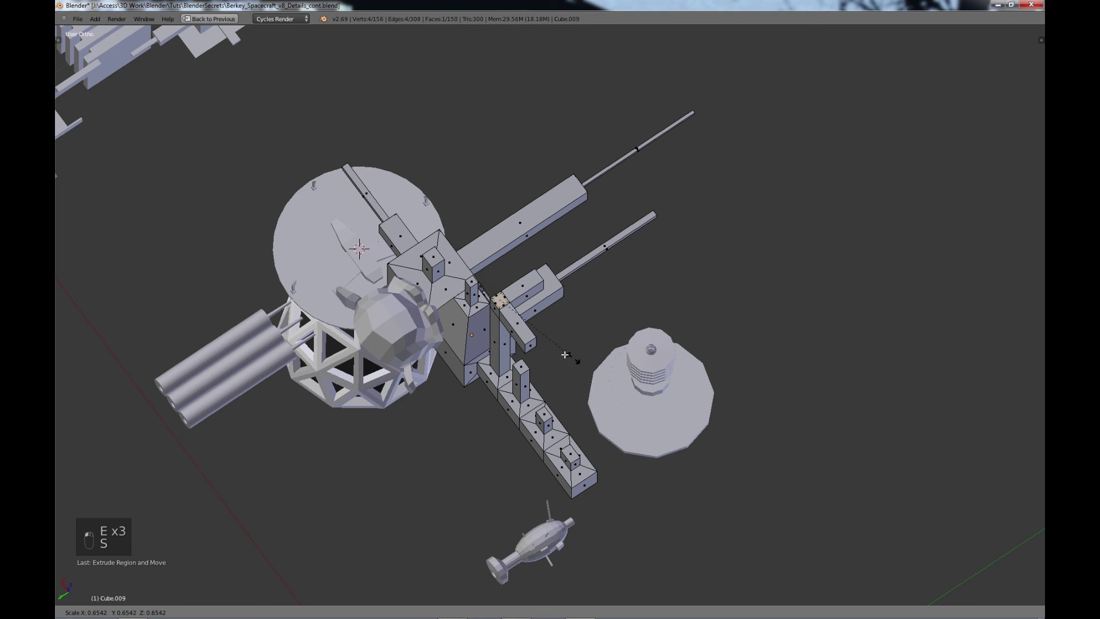
pyautogui.click(537, 343)
pyautogui.press('e')
pyautogui.click(540, 287)
pyautogui.press('x')
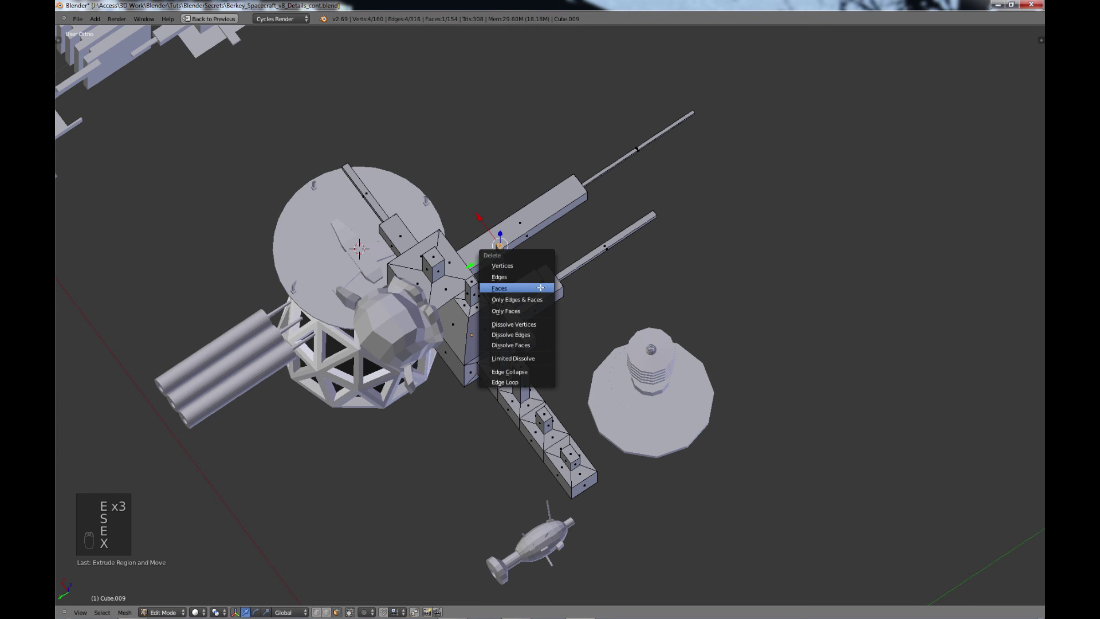
pyautogui.click(541, 288)
pyautogui.scroll(-3, 568, 337)
pyautogui.moveTo(601, 430); pyautogui.dragTo(423, 387, button='middle')
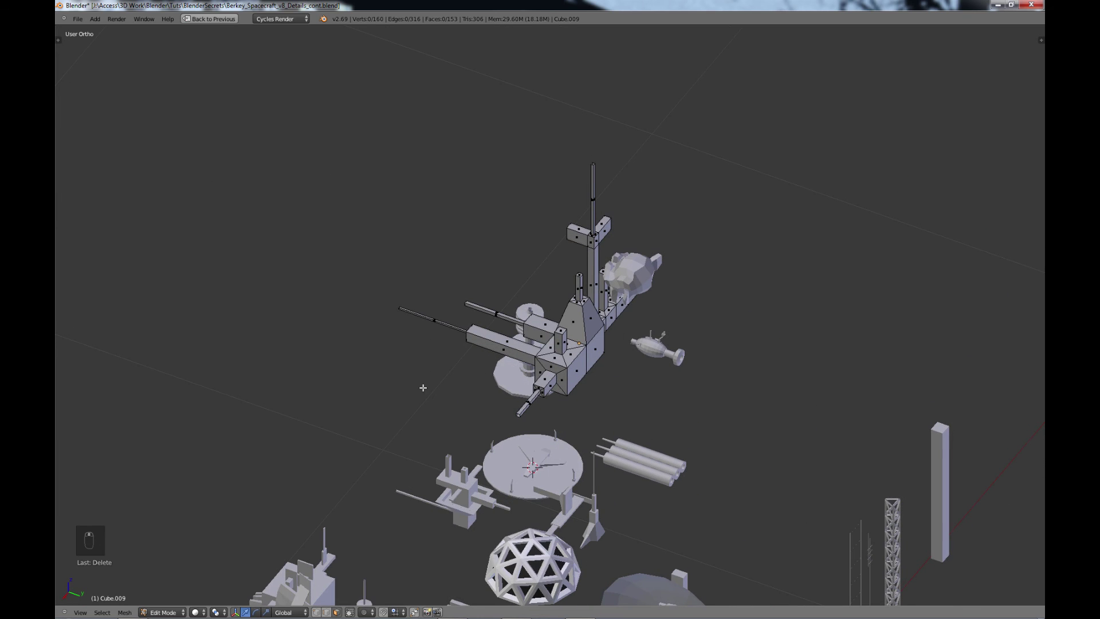
# Step: Inset the front block's side face opposite the existing long arm and extrude it outward about 0.11 into a square arm
pyautogui.rightClick(577, 371)
pyautogui.press('e')
pyautogui.click(578, 373)
pyautogui.press('s')
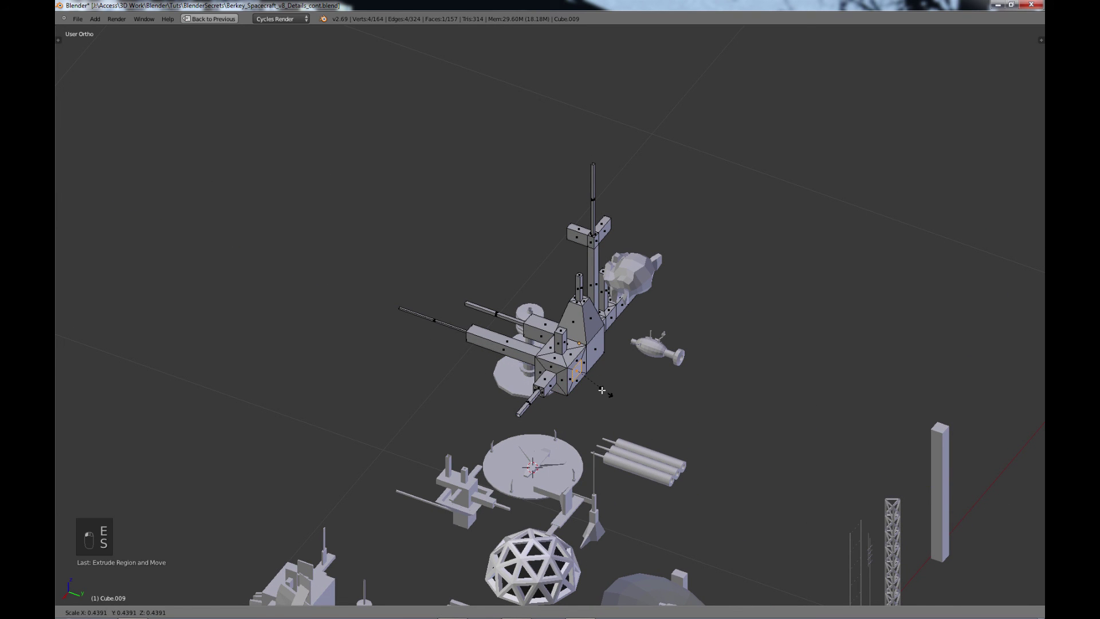
pyautogui.click(595, 387)
pyautogui.press('e')
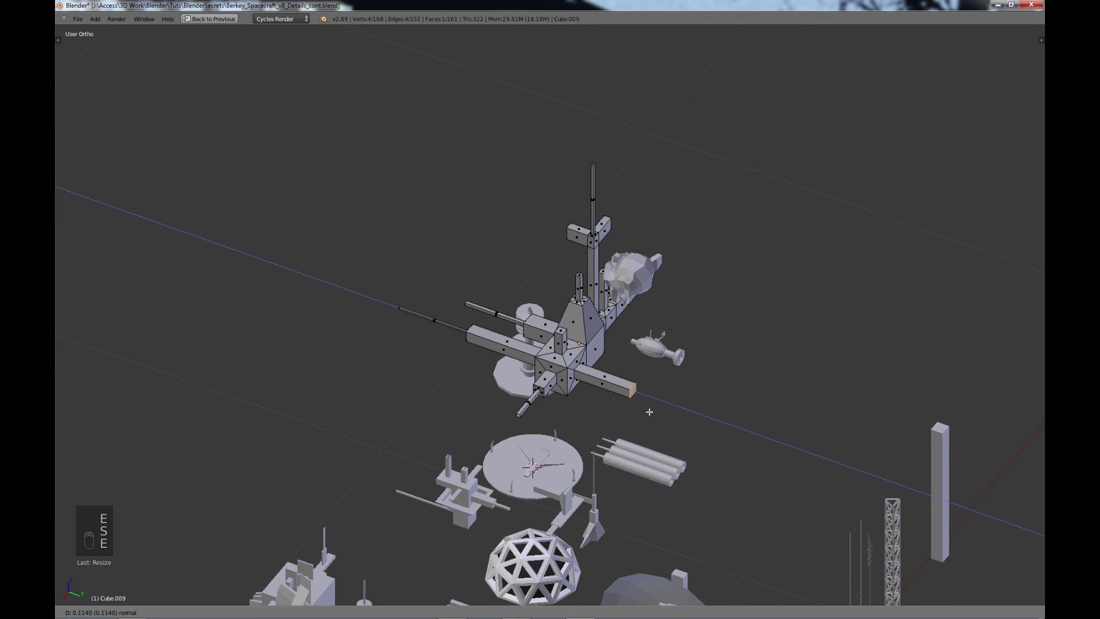
pyautogui.click(650, 412)
# Step: Inset the new square arm's end face, extrude it into a thin rod and delete the rod's end face
pyautogui.press('e')
pyautogui.click(649, 412)
pyautogui.press('s')
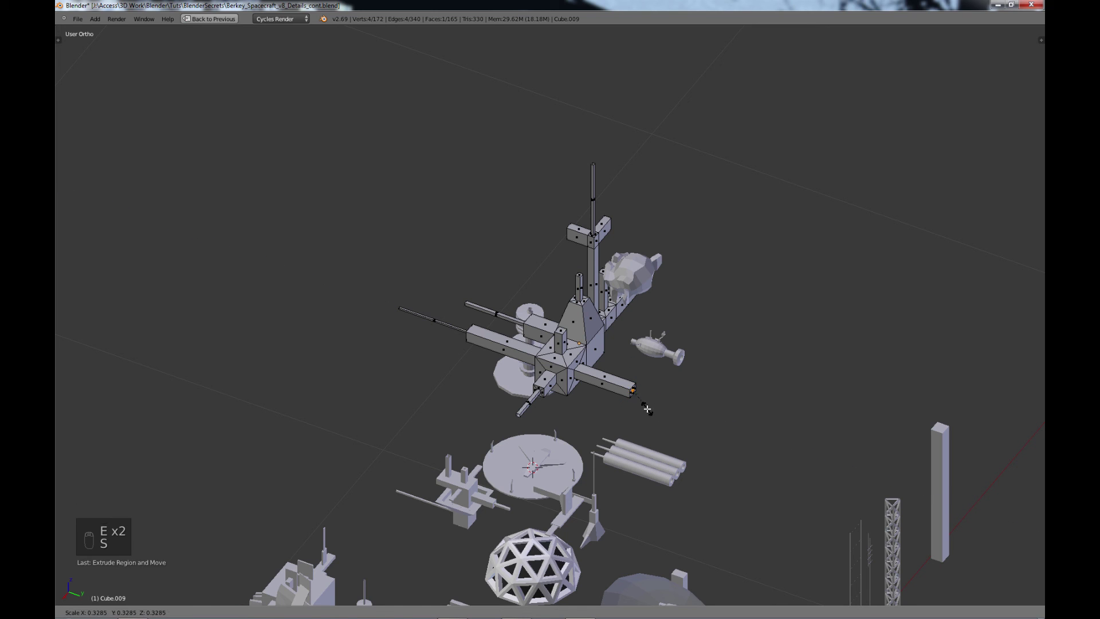
pyautogui.click(647, 408)
pyautogui.press('e')
pyautogui.click(719, 445)
pyautogui.press('x')
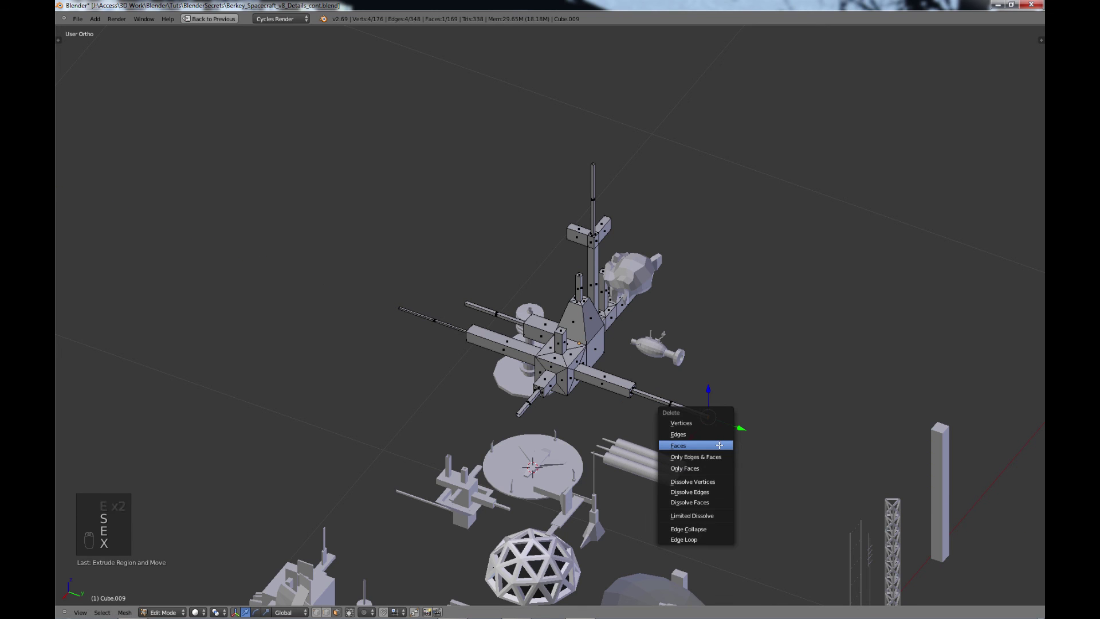
pyautogui.click(719, 445)
# Step: Inset the side face behind the new arm and extrude it outward into a second, slimmer parallel arm
pyautogui.rightClick(599, 349)
pyautogui.press('e')
pyautogui.click(598, 349)
pyautogui.press('s')
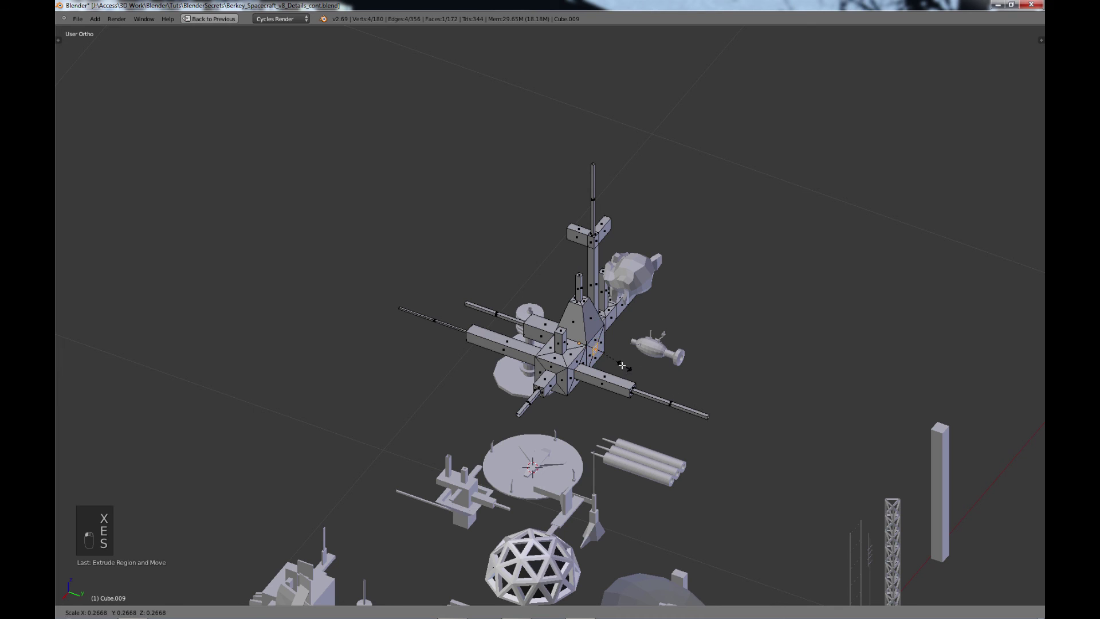
pyautogui.click(618, 365)
pyautogui.press('e')
pyautogui.click(661, 386)
# Step: Inset the slimmer arm's end face, extrude it into a thin rod and delete the rod's end face
pyautogui.press('e')
pyautogui.click(697, 417)
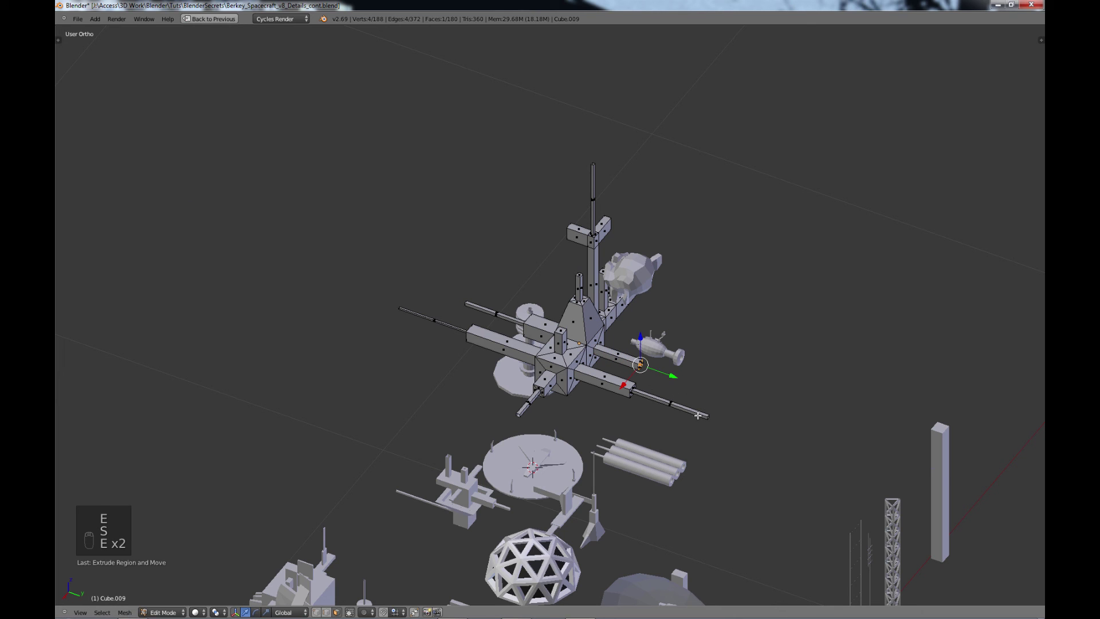
pyautogui.press('s')
pyautogui.click(674, 399)
pyautogui.press('e')
pyautogui.click(723, 416)
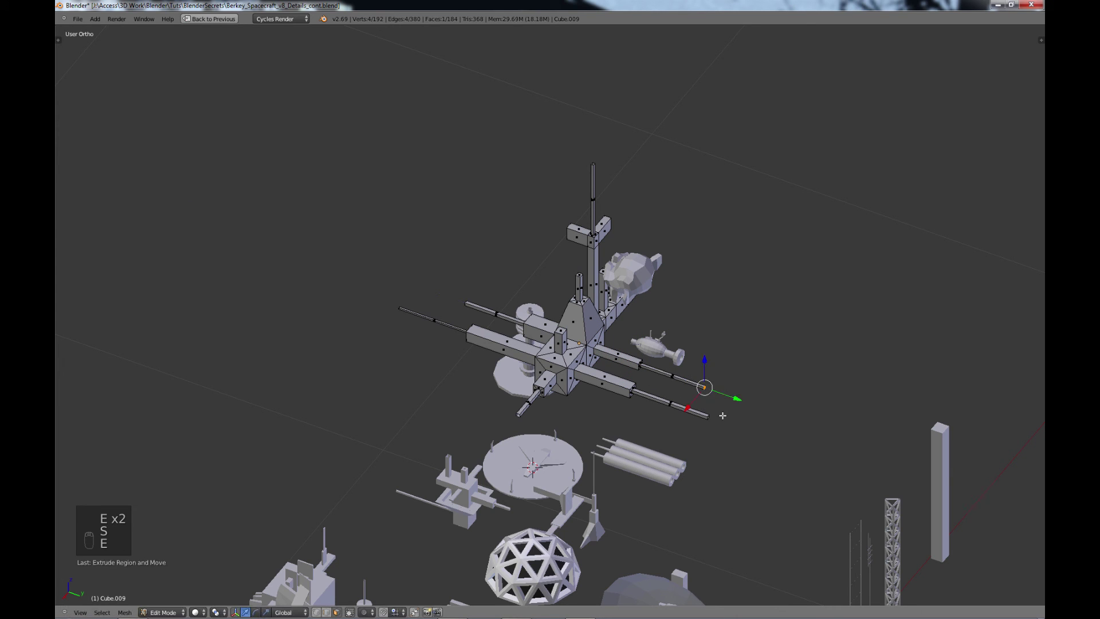
pyautogui.press('x')
pyautogui.click(722, 416)
# Step: Finish editing the tower part's mesh, return to Object Mode and deselect all objects
pyautogui.scroll(-1, 723, 416)
pyautogui.press('a')
pyautogui.moveTo(723, 416); pyautogui.dragTo(807, 416, button='middle')
pyautogui.press('a')
pyautogui.press('Tab')
pyautogui.moveTo(615, 380); pyautogui.dragTo(658, 408, button='middle')
pyautogui.press('a')
pyautogui.moveTo(731, 409)
pyautogui.mouseDown(button='middle')
pyautogui.moveTo(610, 364)
pyautogui.moveTo(556, 398)
pyautogui.moveTo(744, 378)
pyautogui.moveTo(724, 400)
pyautogui.mouseUp(button='middle')
pyautogui.keyDown('shift'); pyautogui.scroll(2, 631, 396); pyautogui.keyUp('shift')
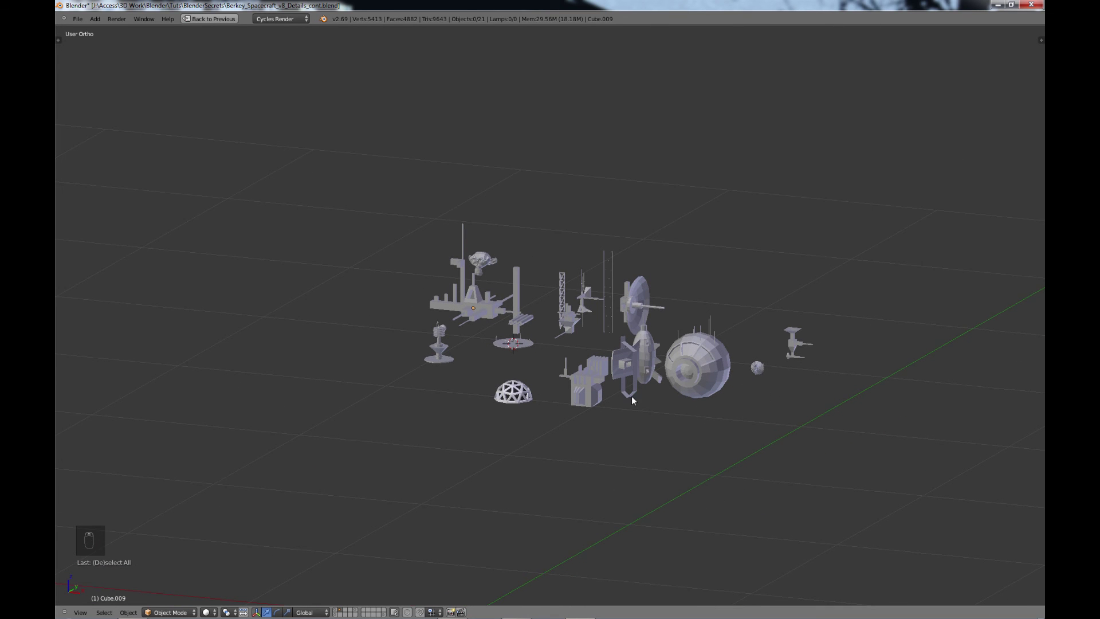
# Step: Select the large panelled sphere, restore the multi-view layout and assign the white_flat material to the sphere
pyautogui.scroll(2, 625, 423)
pyautogui.keyDown('shift'); pyautogui.moveTo(628, 424); pyautogui.dragTo(575, 366, button='middle'); pyautogui.keyUp('shift')
pyautogui.scroll(3, 622, 374)
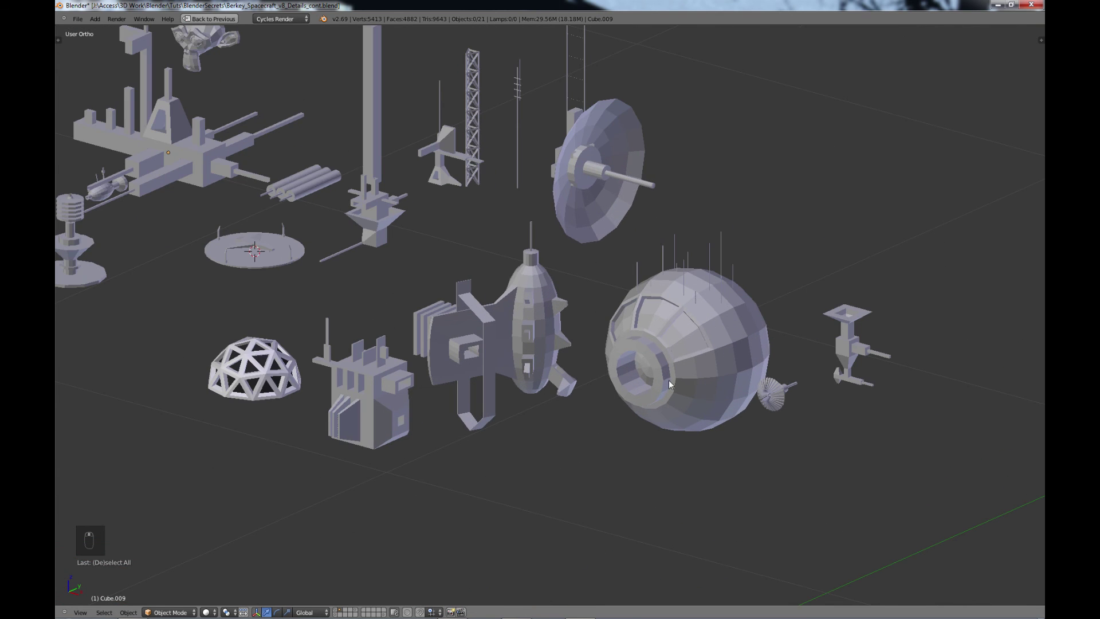
pyautogui.rightClick(695, 334)
pyautogui.press('Tab')
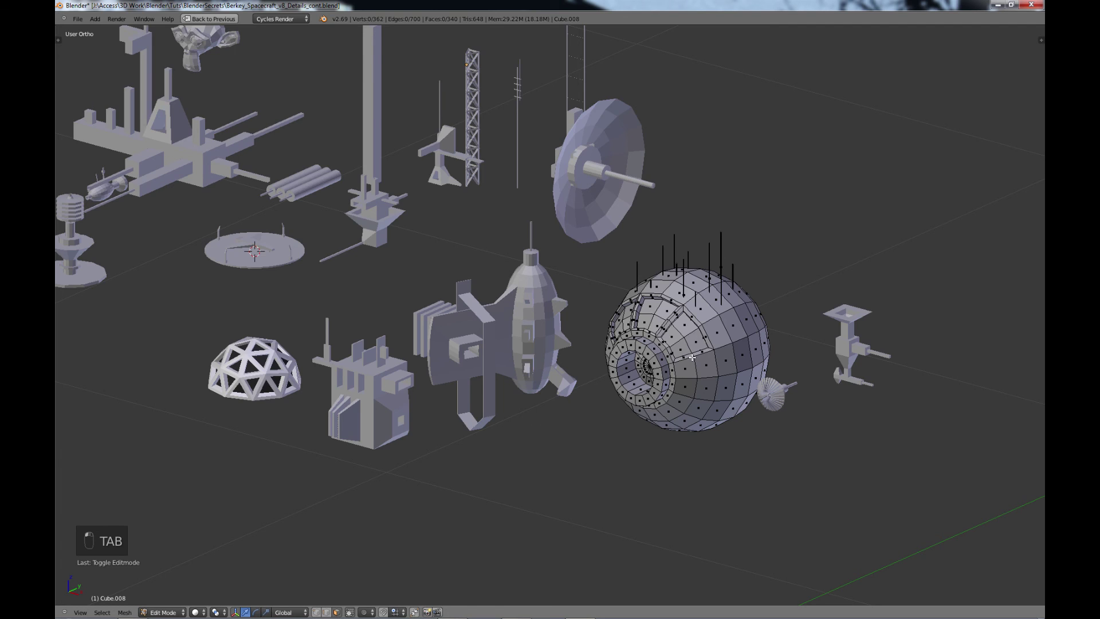
pyautogui.scroll(3, 766, 351)
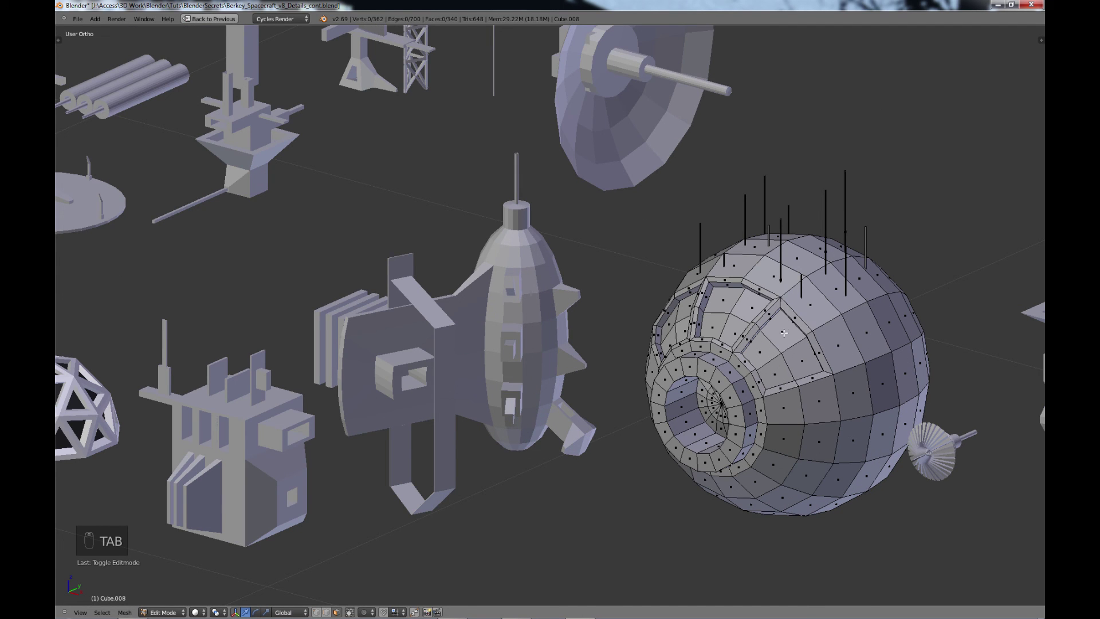
pyautogui.press('a')
pyautogui.press('a')
pyautogui.scroll(-4, 786, 344)
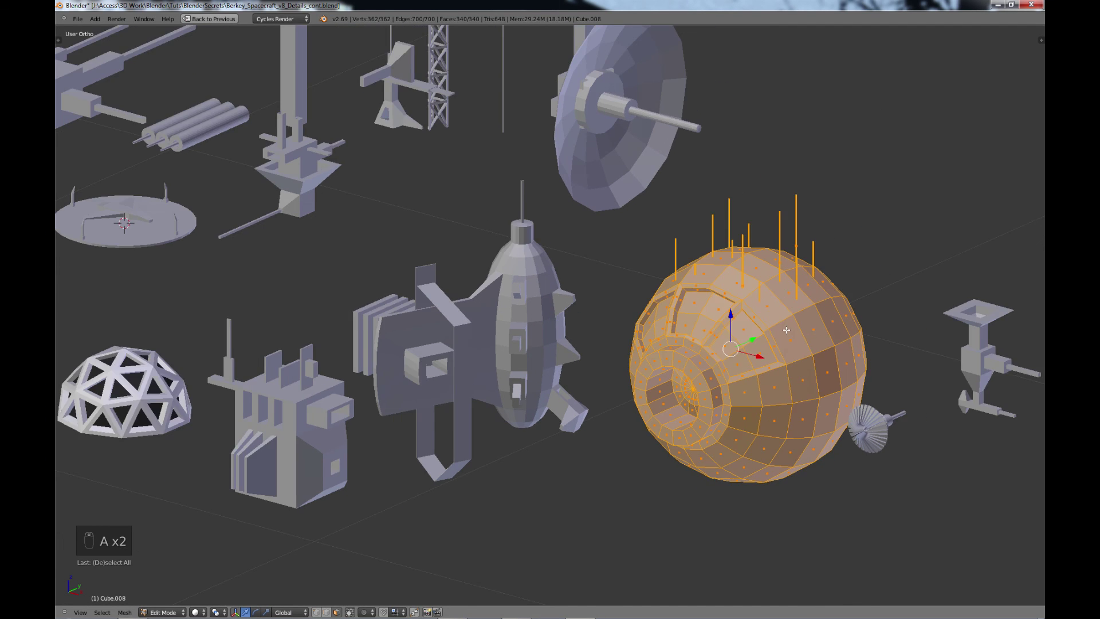
pyautogui.press('Tab')
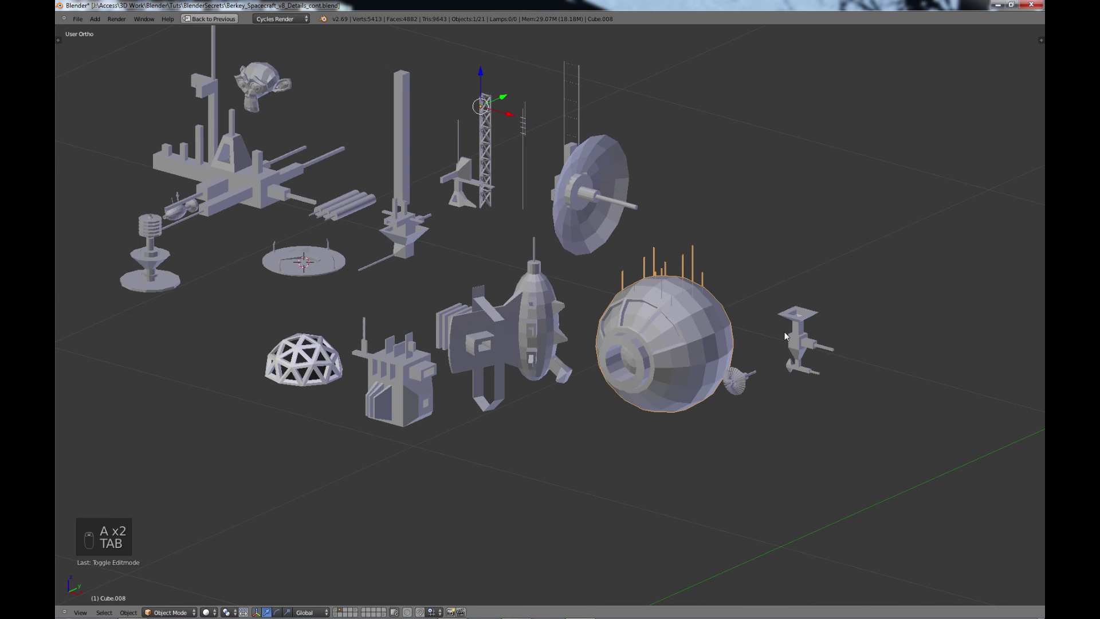
pyautogui.hotkey('ctrl', 'Up')
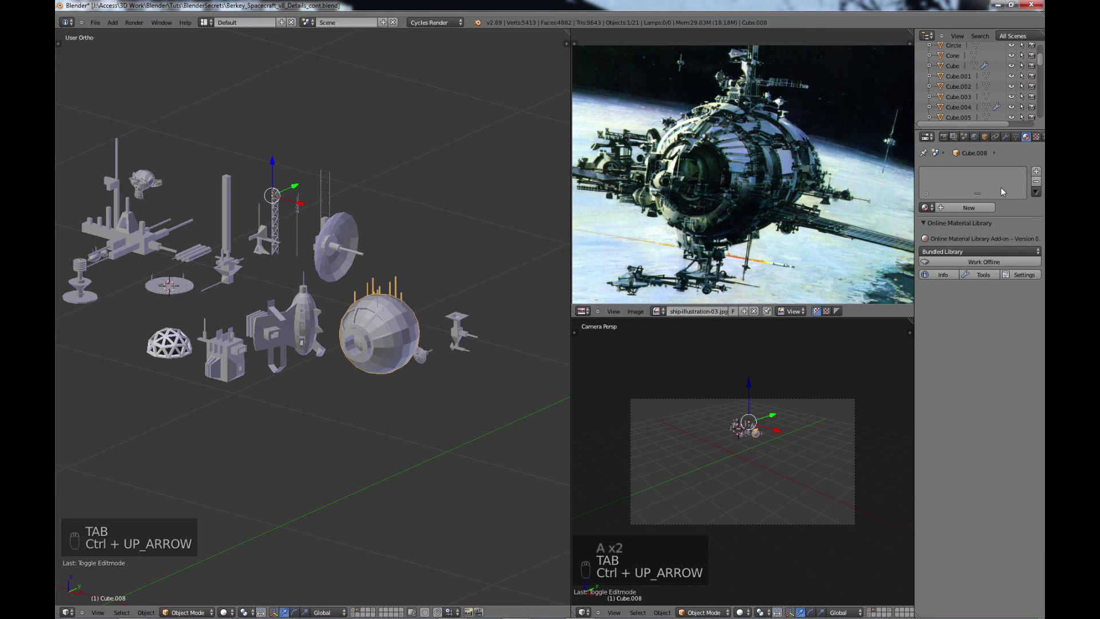
pyautogui.click(926, 207)
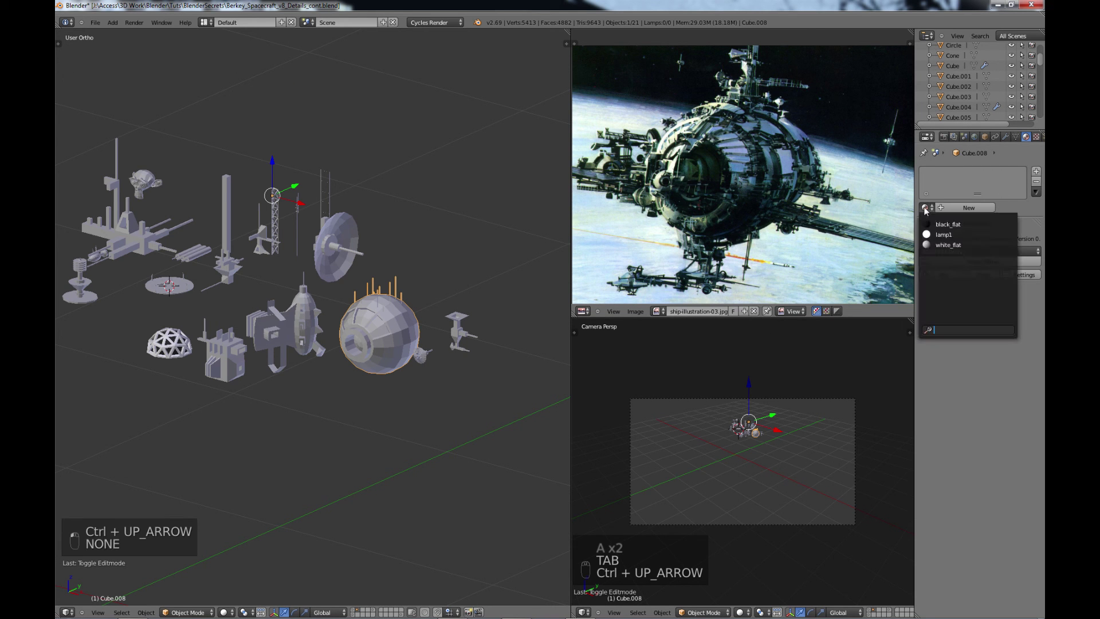
pyautogui.click(947, 245)
# Step: Select the detail parts except the lattice dome, with the small fan-shaped dish as the active object, and assign the white_flat material
pyautogui.rightClick(331, 232)
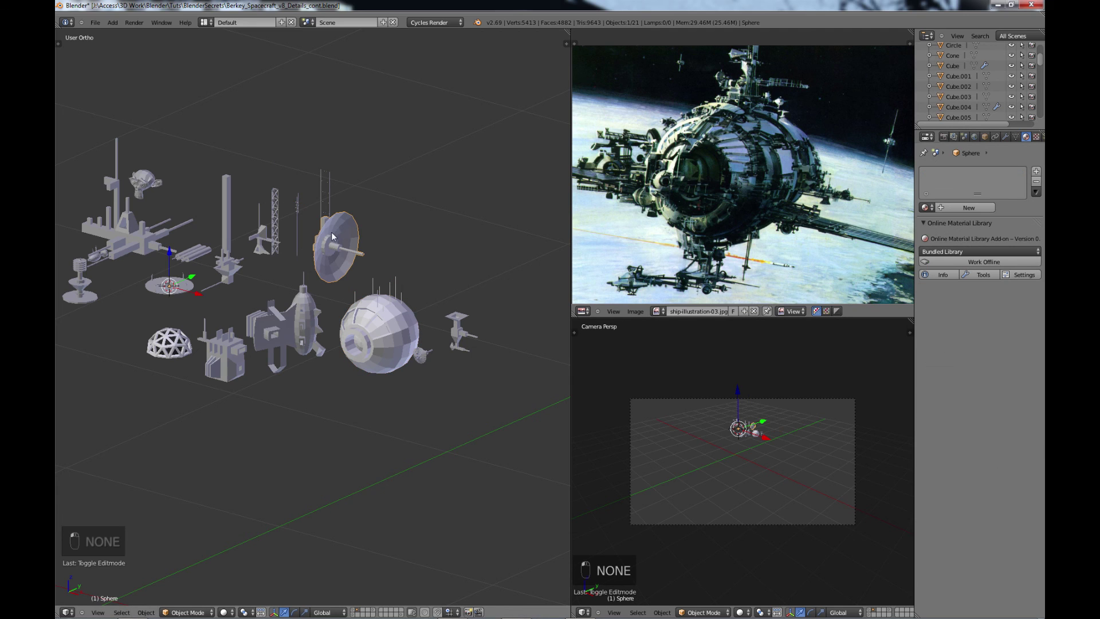
pyautogui.keyDown('shift'); pyautogui.rightClick(327, 202); pyautogui.keyUp('shift')
pyautogui.keyDown('shift'); pyautogui.rightClick(297, 218); pyautogui.keyUp('shift')
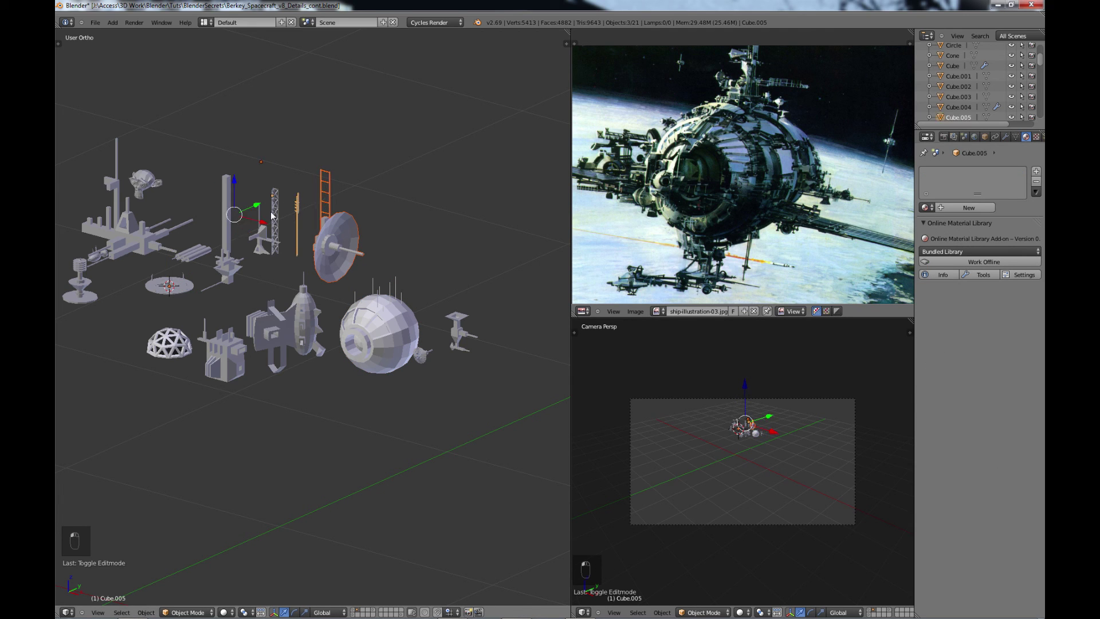
pyautogui.keyDown('shift'); pyautogui.rightClick(271, 215); pyautogui.keyUp('shift')
pyautogui.keyDown('shift'); pyautogui.rightClick(262, 239); pyautogui.keyUp('shift')
pyautogui.keyDown('shift'); pyautogui.rightClick(226, 228); pyautogui.keyUp('shift')
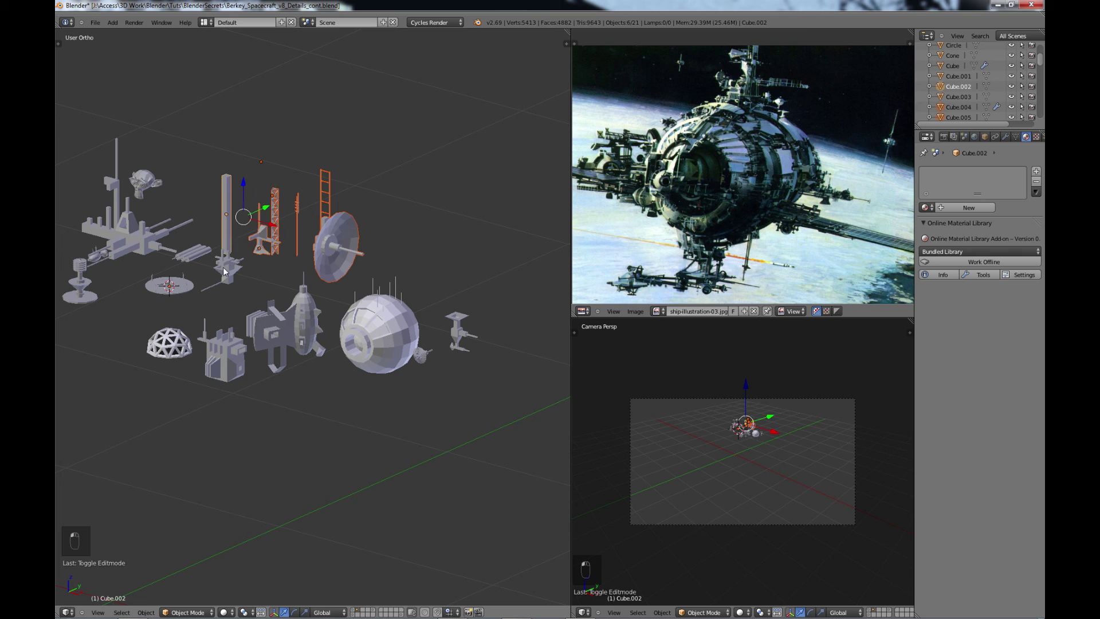
pyautogui.keyDown('shift'); pyautogui.rightClick(223, 268); pyautogui.keyUp('shift')
pyautogui.keyDown('shift'); pyautogui.rightClick(191, 255); pyautogui.keyUp('shift')
pyautogui.keyDown('shift'); pyautogui.rightClick(150, 245); pyautogui.keyUp('shift')
pyautogui.keyDown('shift'); pyautogui.rightClick(137, 194); pyautogui.keyUp('shift')
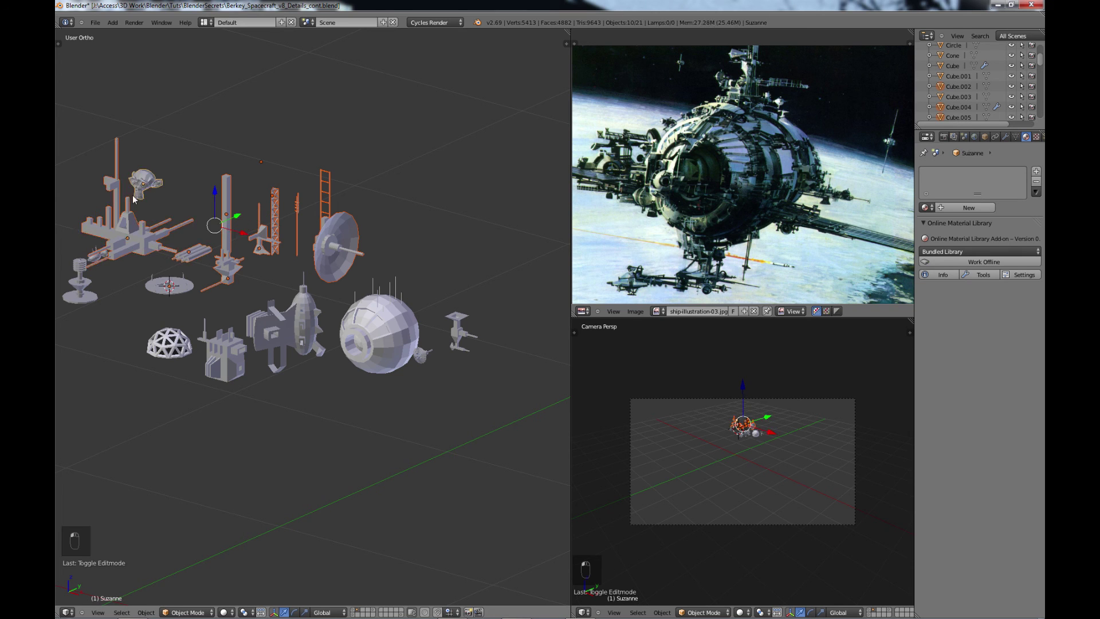
pyautogui.keyDown('shift'); pyautogui.rightClick(90, 289); pyautogui.keyUp('shift')
pyautogui.keyDown('shift'); pyautogui.rightClick(156, 288); pyautogui.keyUp('shift')
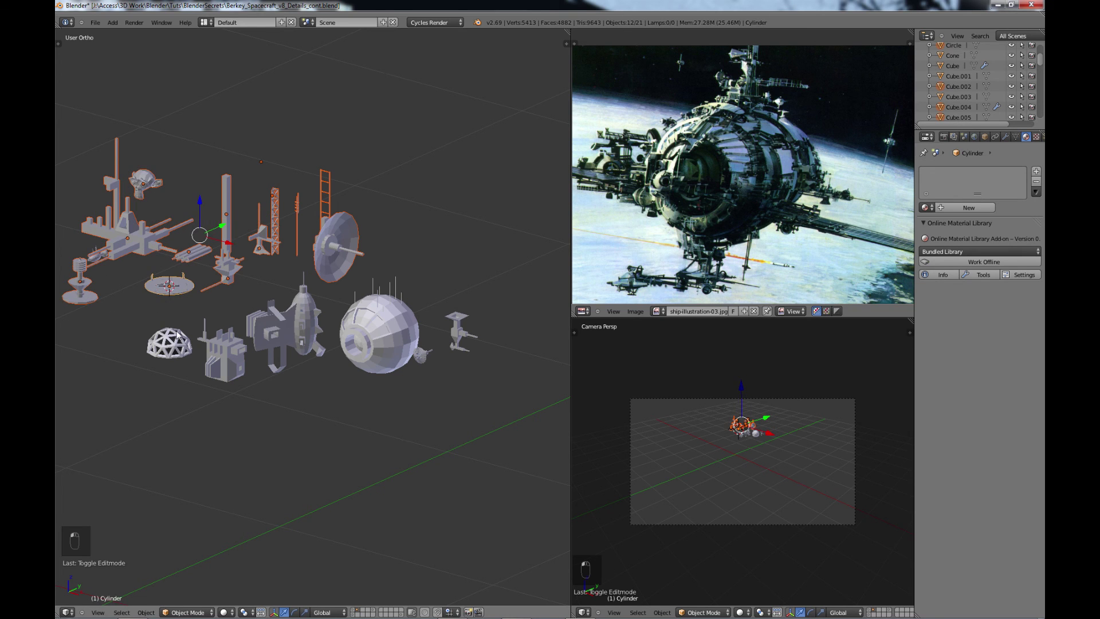
pyautogui.keyDown('shift'); pyautogui.rightClick(164, 350); pyautogui.keyUp('shift')
pyautogui.keyDown('shift'); pyautogui.rightClick(172, 348); pyautogui.keyUp('shift')
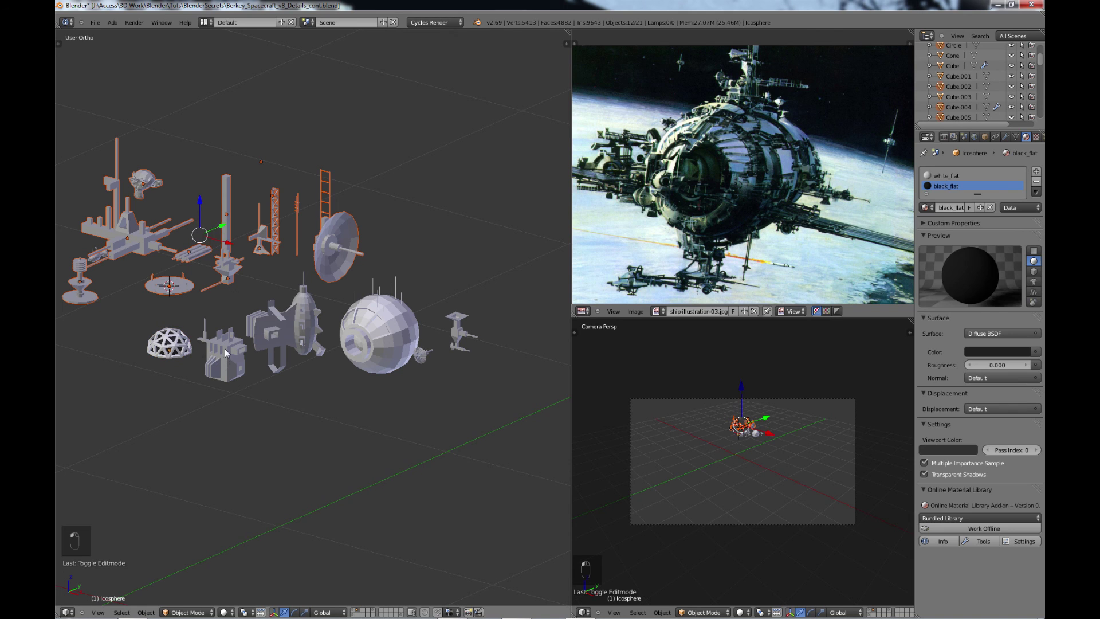
pyautogui.keyDown('shift'); pyautogui.rightClick(226, 354); pyautogui.keyUp('shift')
pyautogui.keyDown('shift'); pyautogui.rightClick(269, 330); pyautogui.keyUp('shift')
pyautogui.keyDown('shift'); pyautogui.rightClick(244, 317); pyautogui.keyUp('shift')
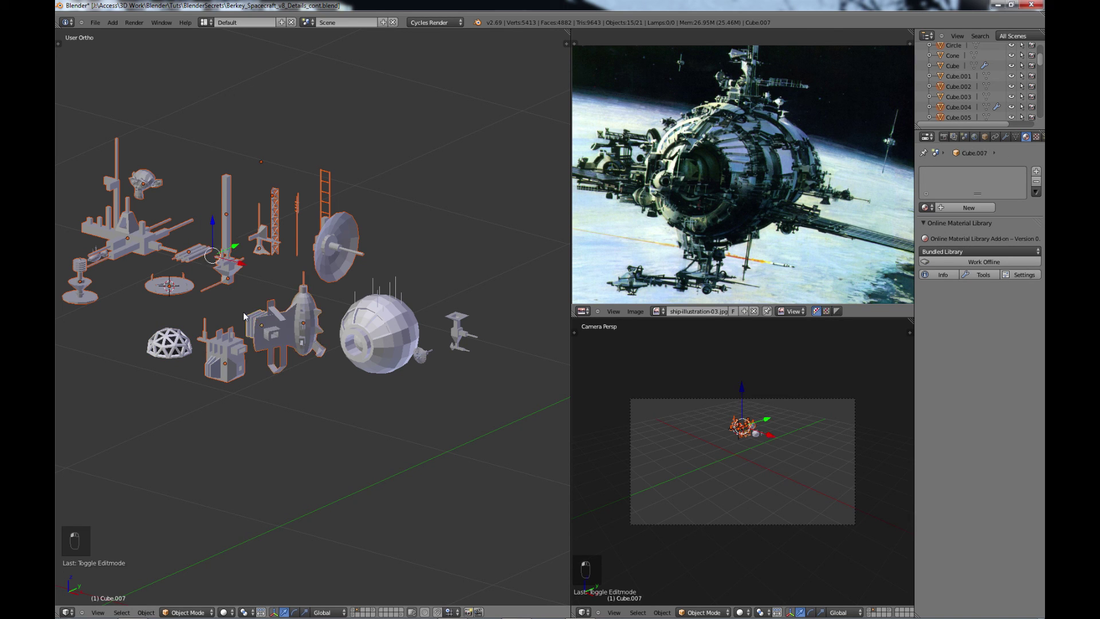
pyautogui.keyDown('shift'); pyautogui.rightClick(393, 327); pyautogui.keyUp('shift')
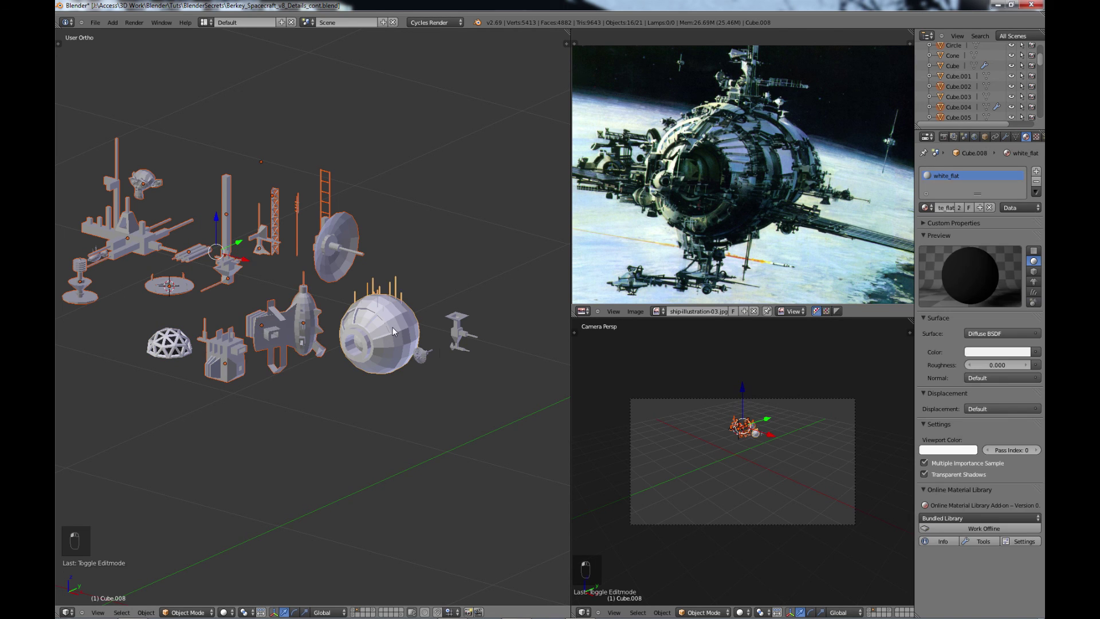
pyautogui.keyDown('shift'); pyautogui.rightClick(454, 343); pyautogui.keyUp('shift')
pyautogui.keyDown('shift'); pyautogui.rightClick(423, 356); pyautogui.keyUp('shift')
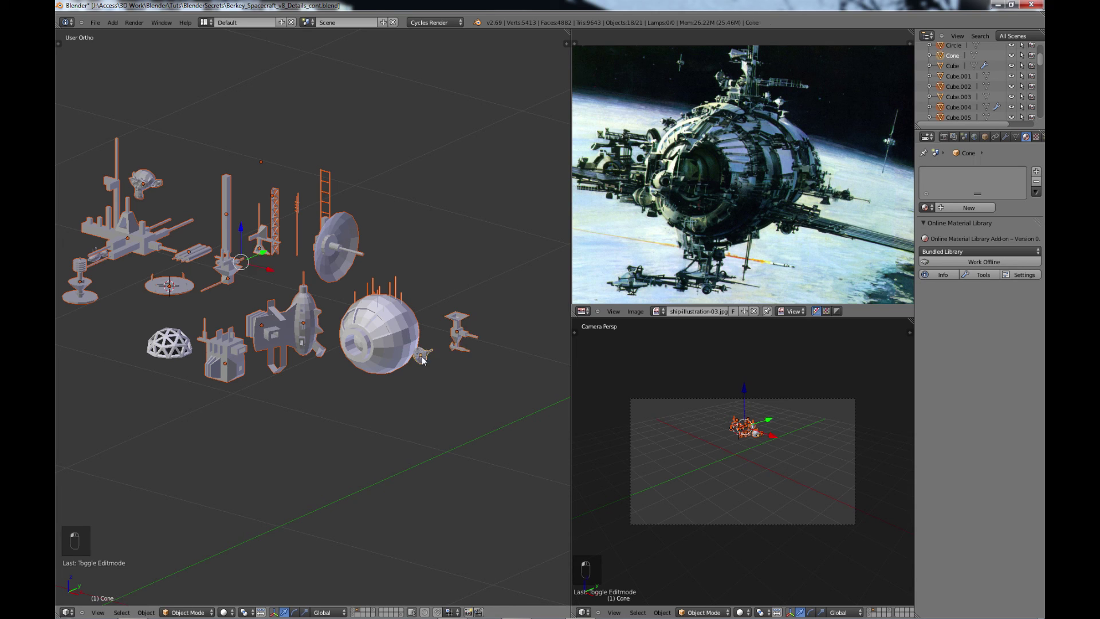
pyautogui.click(927, 208)
pyautogui.click(948, 245)
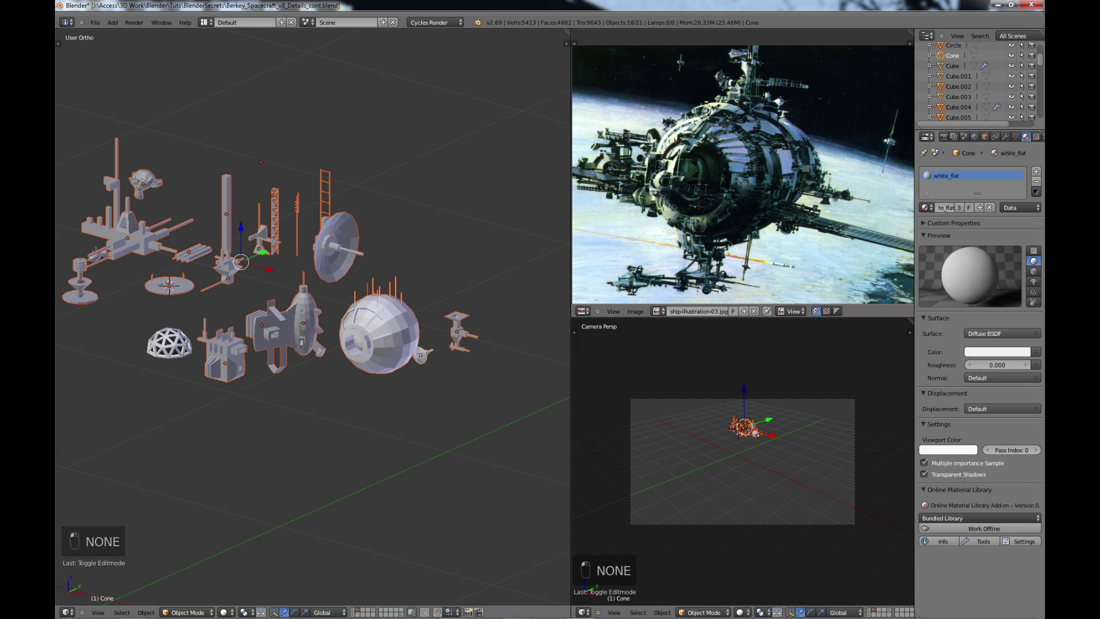
# Step: Open the large panelled sphere in Edit Mode, frame it closely and clear its face selection
pyautogui.scroll(4, 412, 341)
pyautogui.scroll(-3, 400, 284)
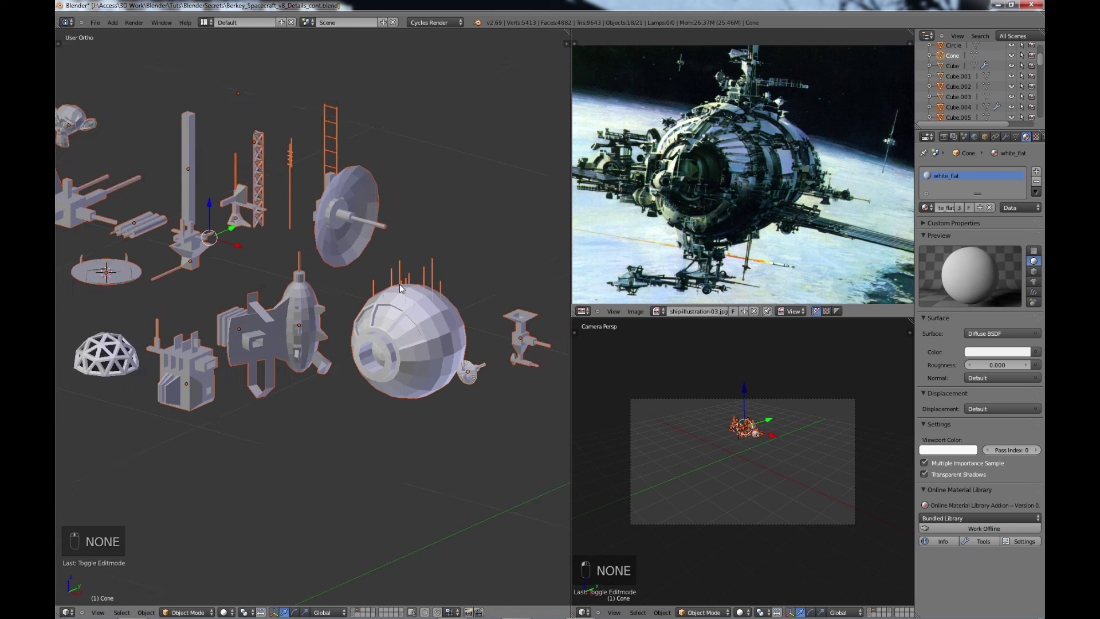
pyautogui.rightClick(406, 322)
pyautogui.press('Tab')
pyautogui.scroll(5, 451, 327)
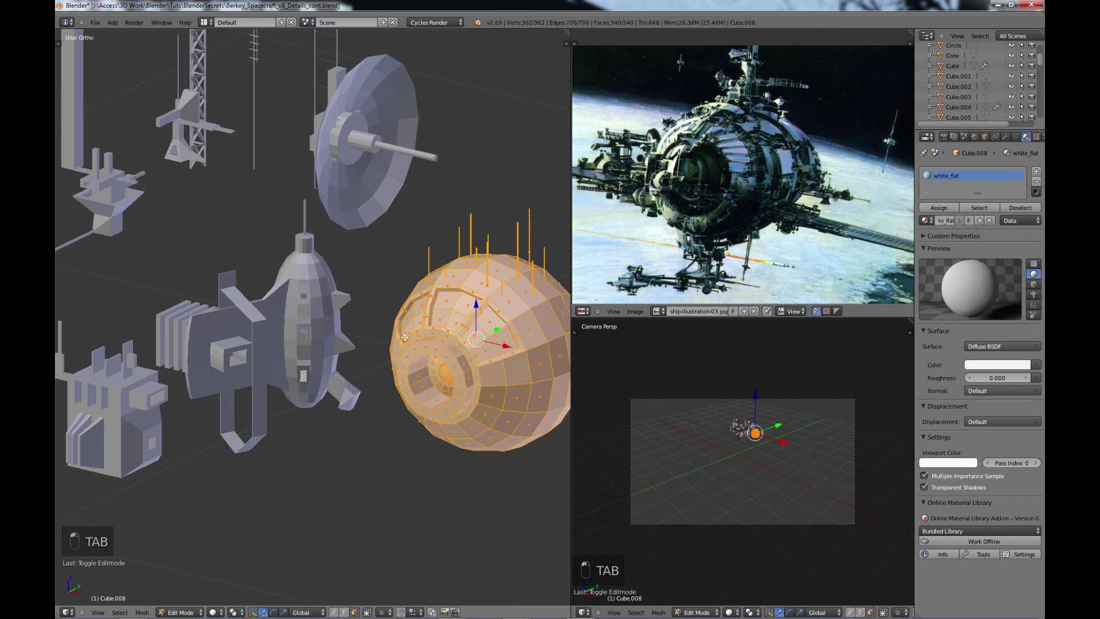
pyautogui.press('KP_Decimal')
pyautogui.press('a')
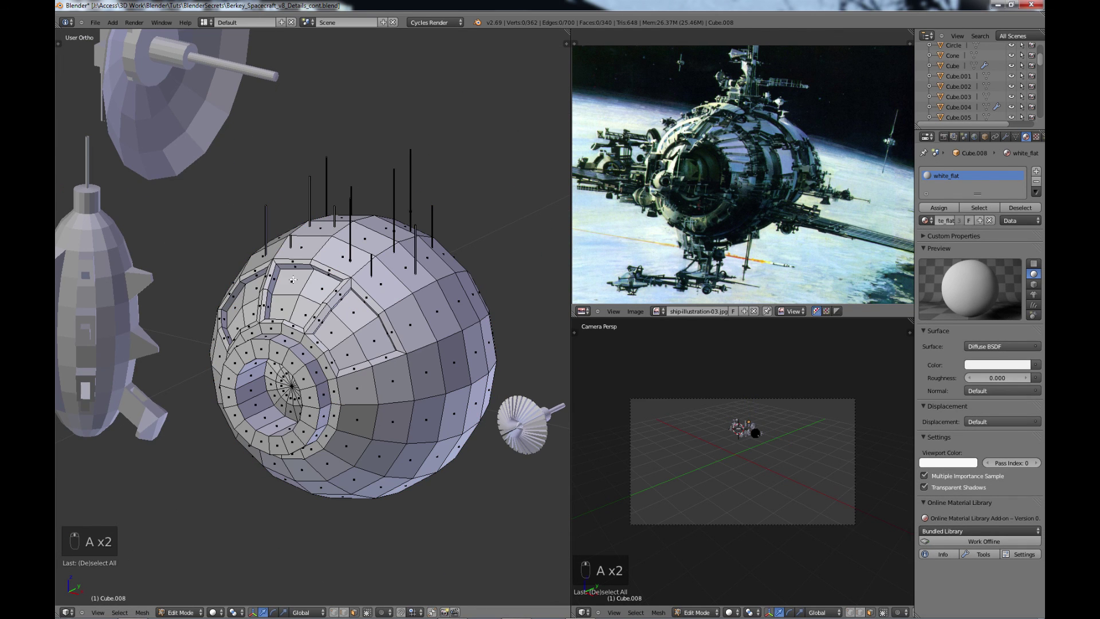
pyautogui.moveTo(292, 282); pyautogui.dragTo(331, 291, button='middle')
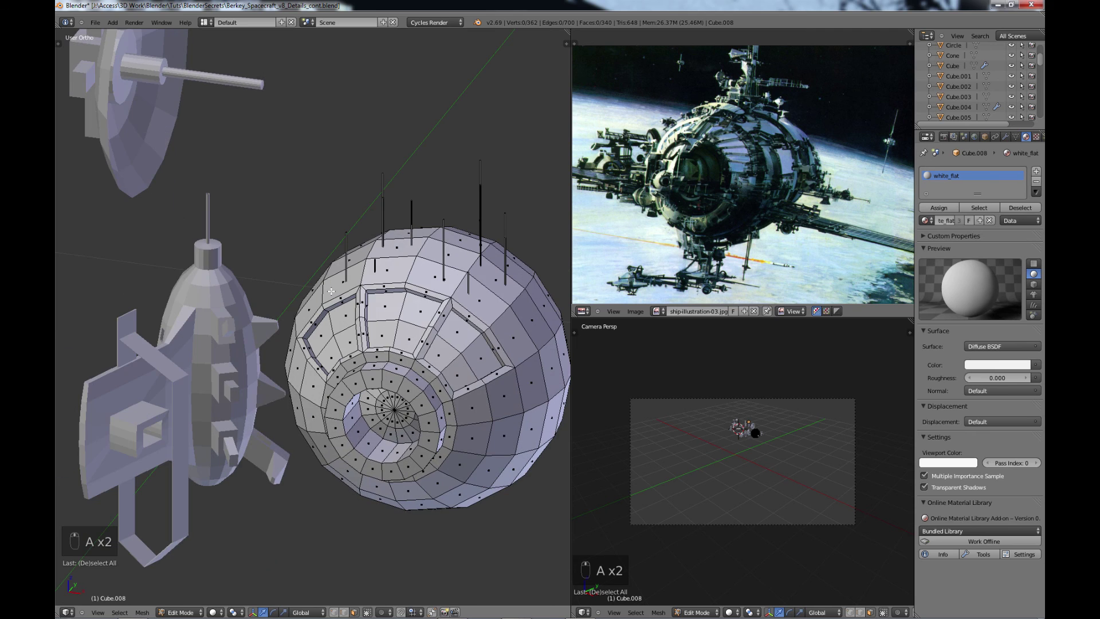
# Step: Select the faces inside the sphere's three recessed panels and try to give them the black_flat material
pyautogui.rightClick(385, 309)
pyautogui.press('c')
pyautogui.click(398, 323)
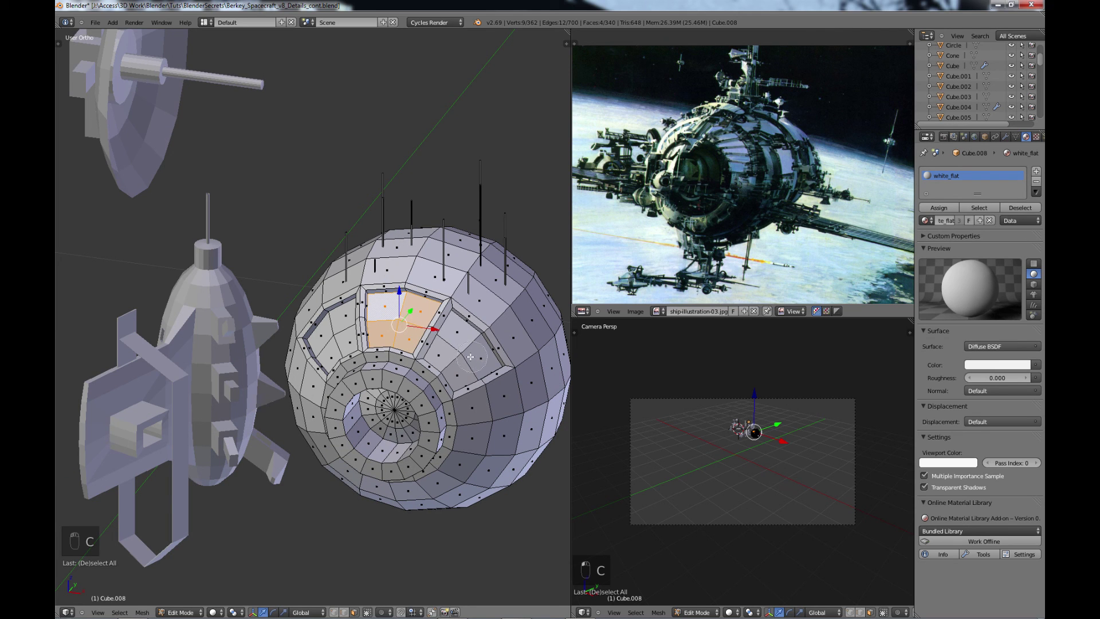
pyautogui.click(465, 357)
pyautogui.click(334, 335)
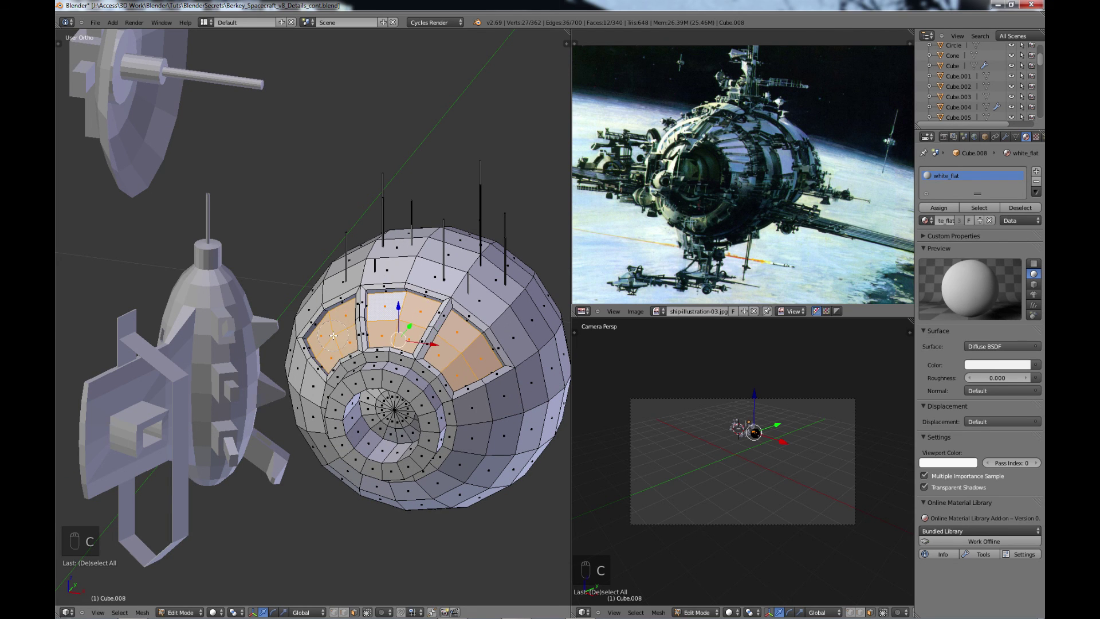
pyautogui.click(925, 221)
pyautogui.click(946, 237)
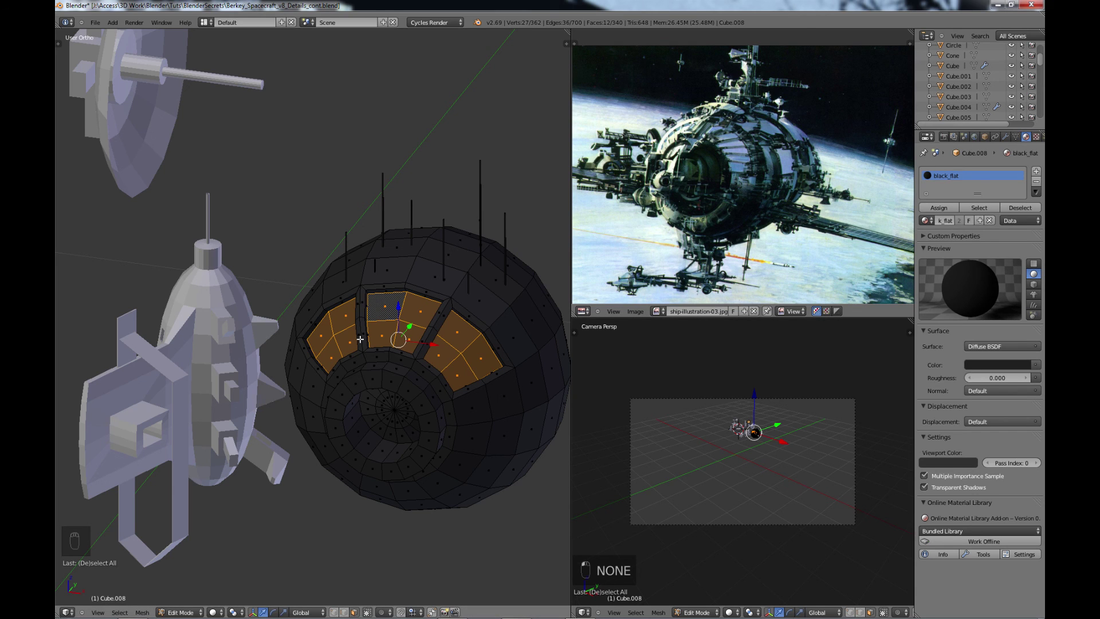
pyautogui.hotkey('ctrl', 'z')
pyautogui.hotkey('ctrl', 'z')
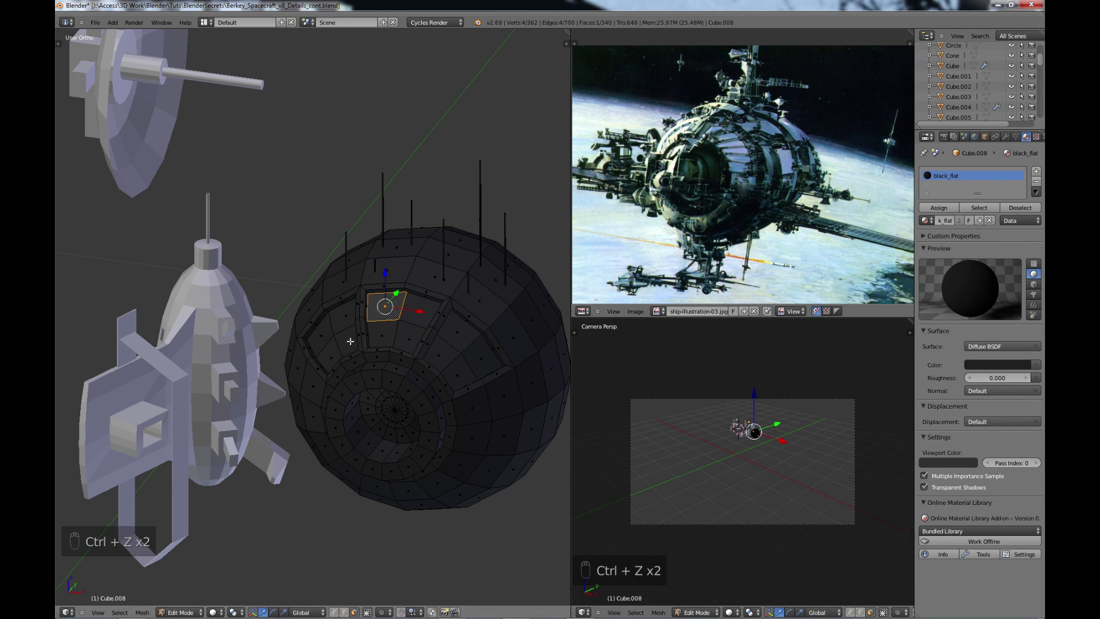
# Step: Switch the large panelled sphere's material back to white_flat in Object Mode and reopen the sphere in Edit Mode
pyautogui.press('Tab')
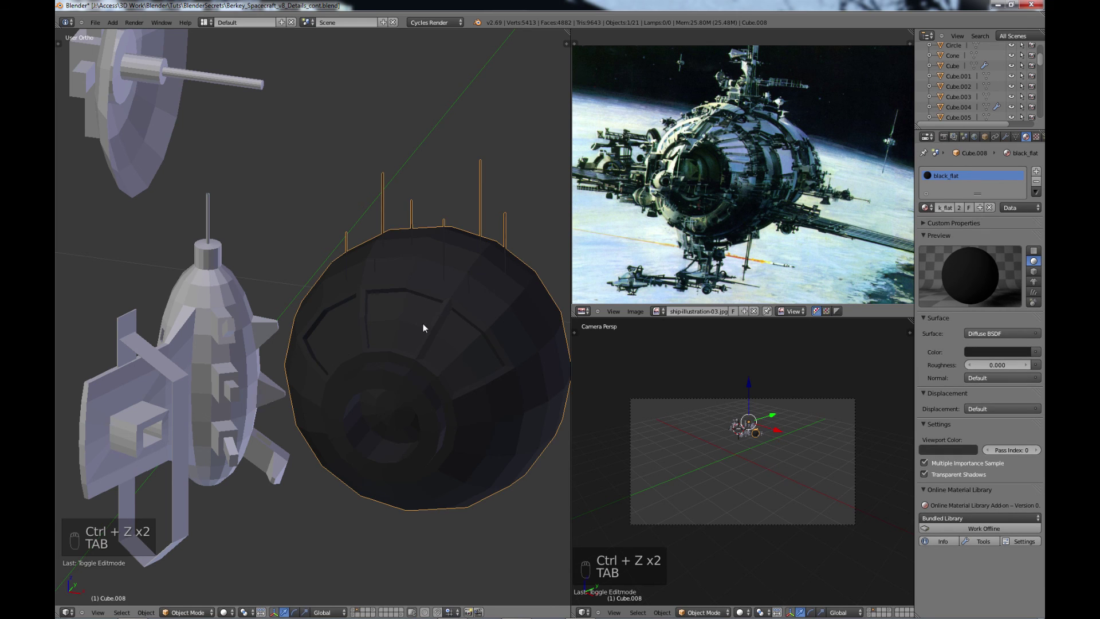
pyautogui.click(926, 207)
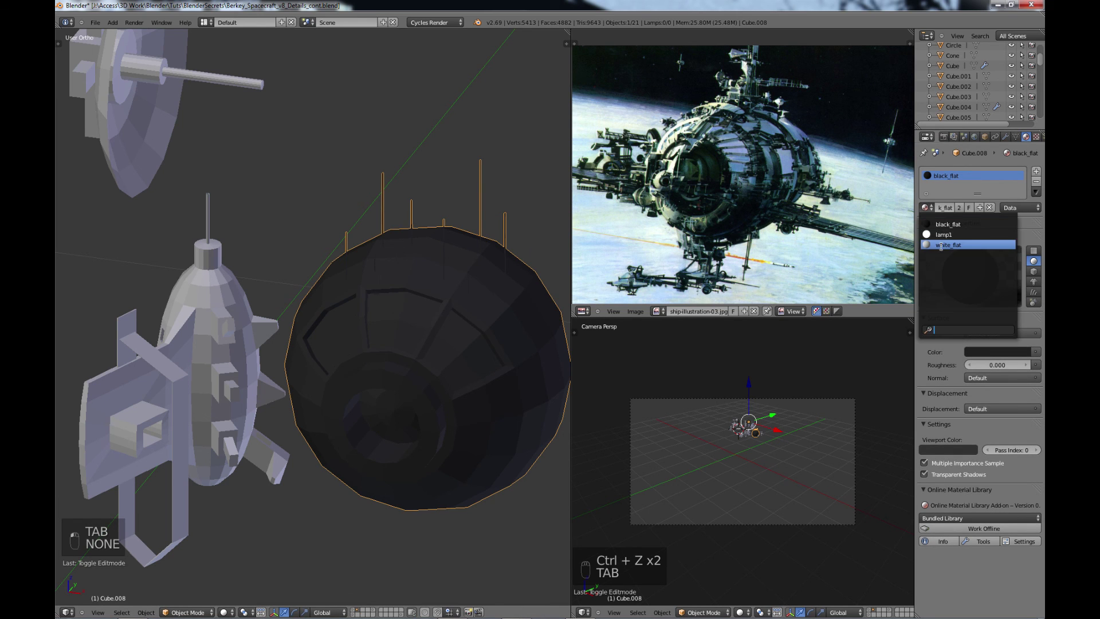
pyautogui.click(946, 244)
pyautogui.press('Tab')
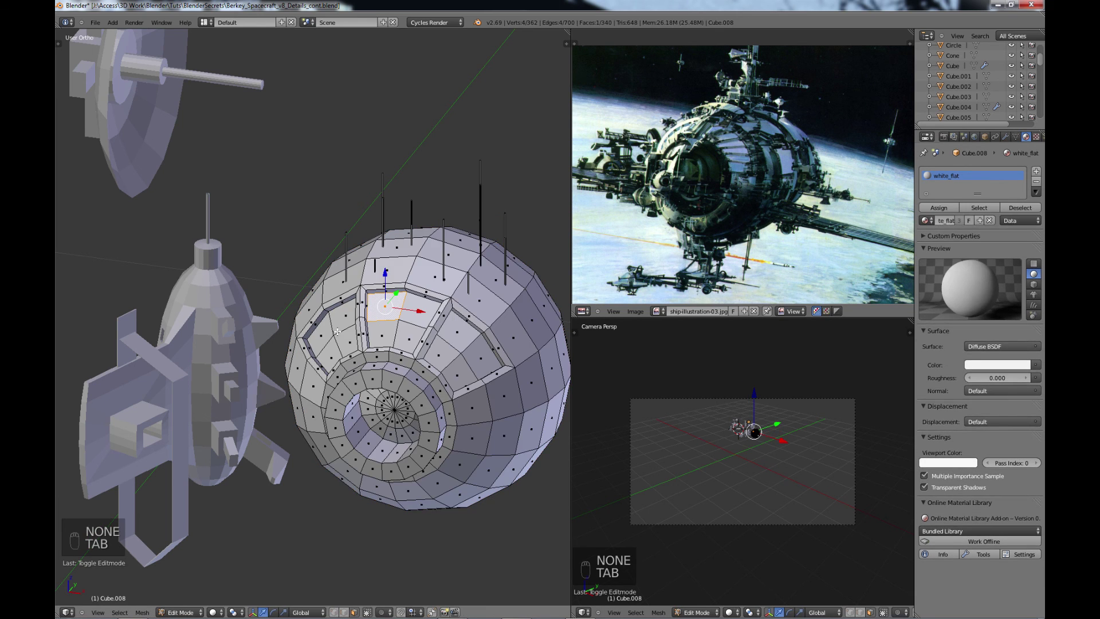
# Step: Select the faces inside the sphere's three recessed panels and assign them black_flat in a second material slot
pyautogui.press('c')
pyautogui.moveTo(339, 328); pyautogui.dragTo(334, 347)
pyautogui.moveTo(393, 323); pyautogui.dragTo(414, 326)
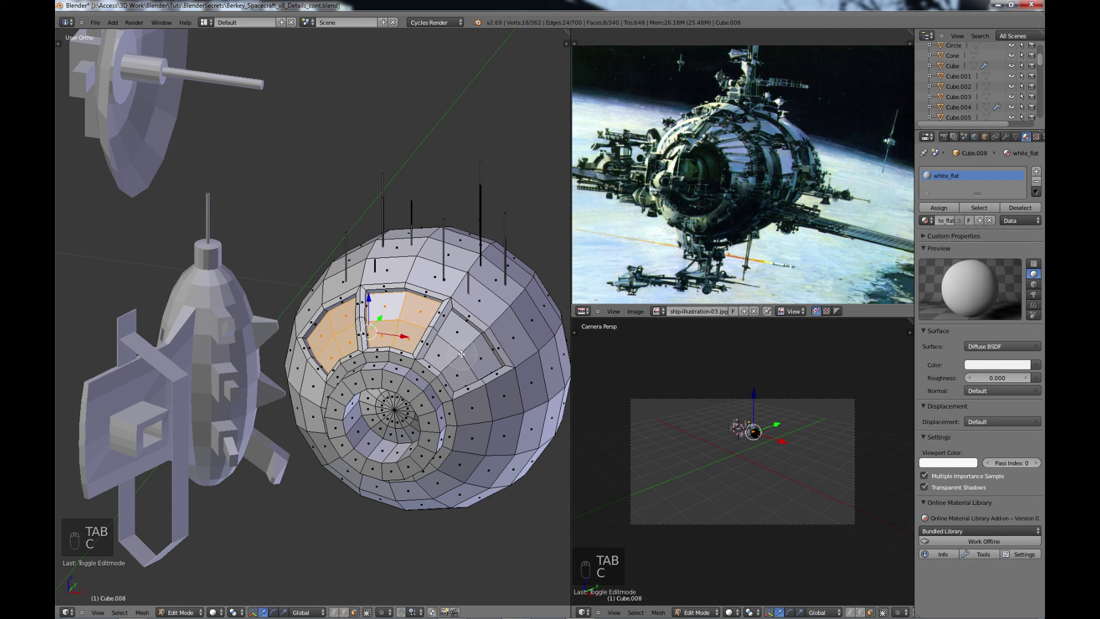
pyautogui.moveTo(462, 354); pyautogui.dragTo(482, 353)
pyautogui.press('Escape')
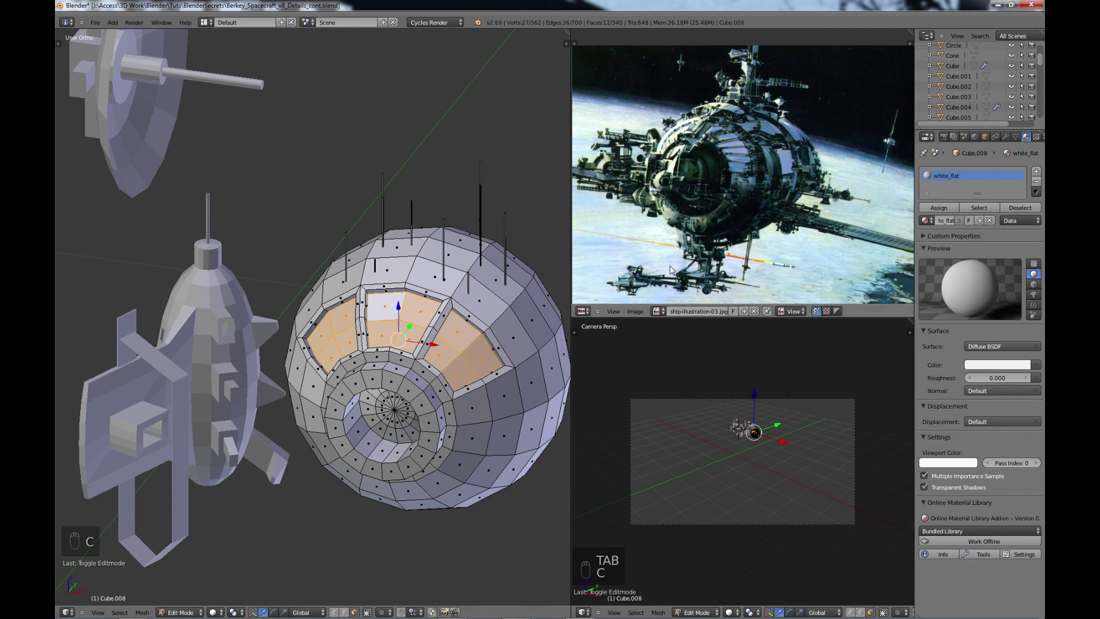
pyautogui.click(1038, 172)
pyautogui.click(925, 221)
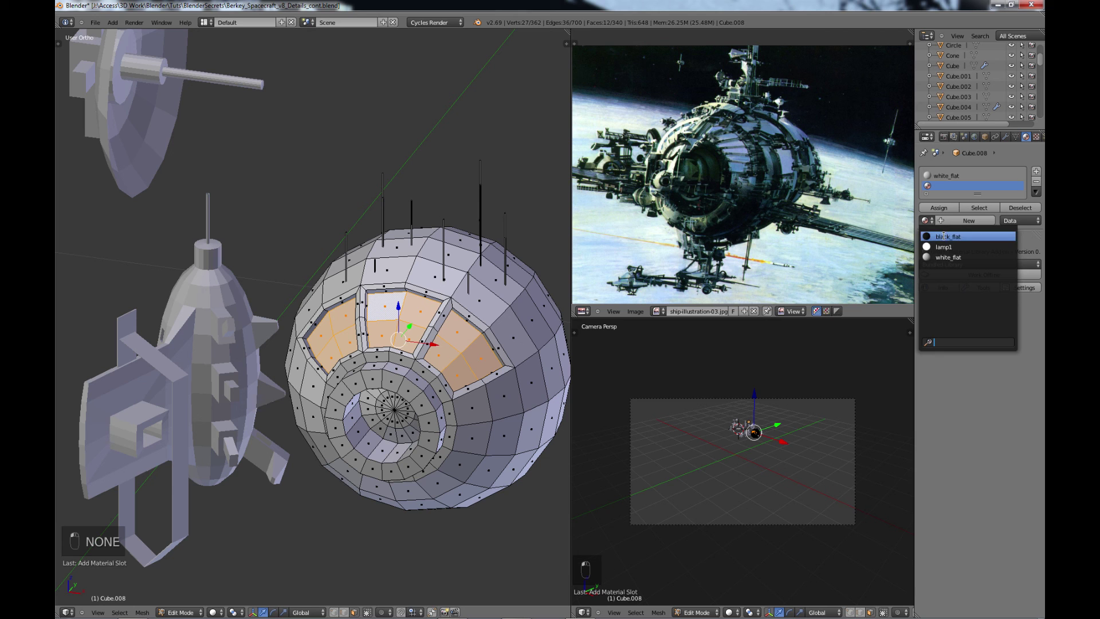
pyautogui.click(944, 236)
pyautogui.click(938, 208)
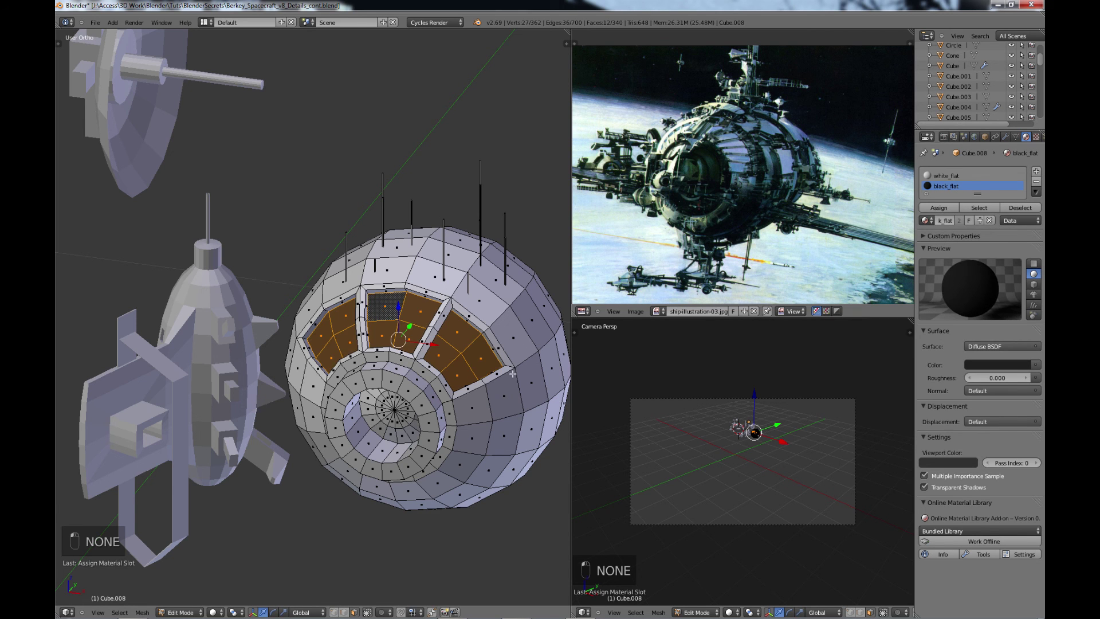
# Step: Try assigning the black_flat material to the faces inside the round opening at the centre of the sphere's front
pyautogui.moveTo(395, 444); pyautogui.dragTo(305, 456, button='middle')
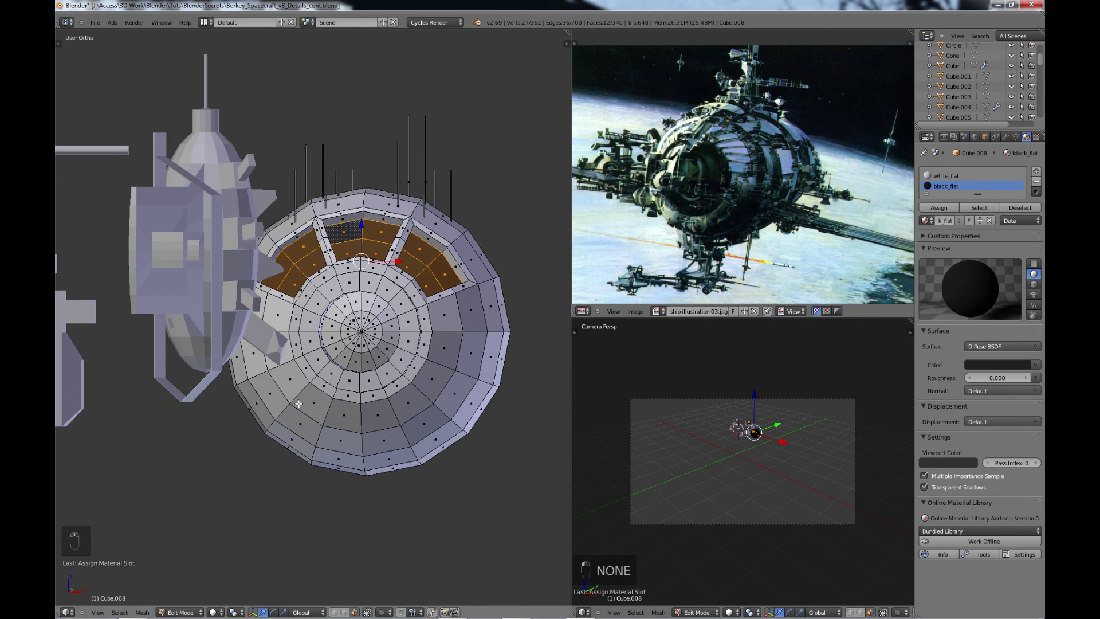
pyautogui.scroll(3, 321, 441)
pyautogui.rightClick(387, 339)
pyautogui.press('c')
pyautogui.moveTo(386, 339)
pyautogui.mouseDown()
pyautogui.moveTo(416, 300)
pyautogui.moveTo(441, 344)
pyautogui.moveTo(406, 370)
pyautogui.moveTo(372, 356)
pyautogui.mouseUp()
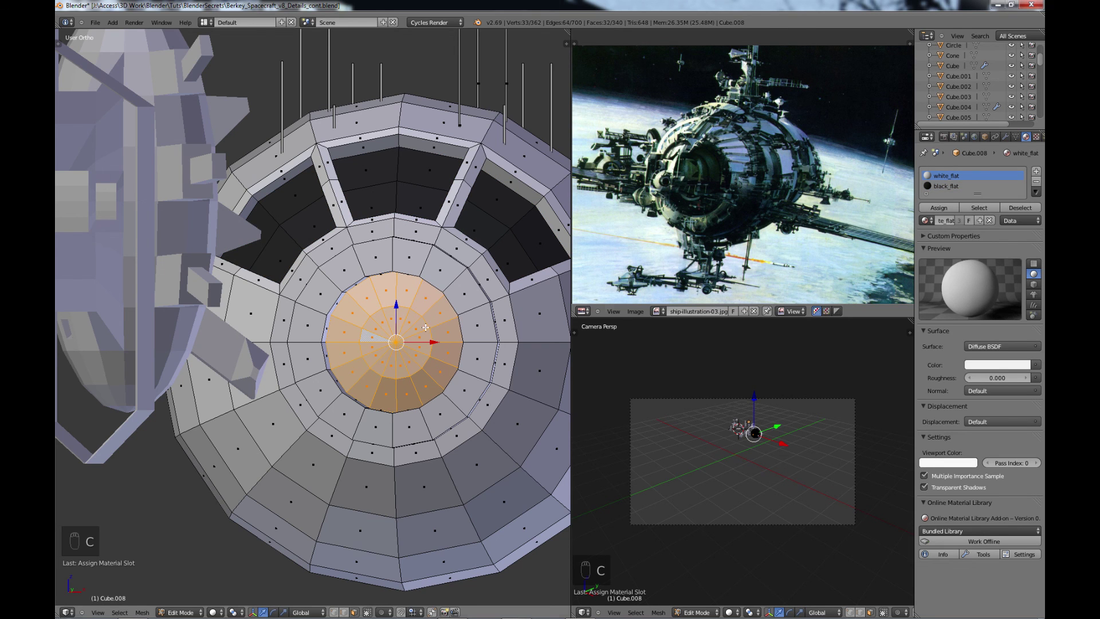
pyautogui.click(946, 186)
pyautogui.click(939, 208)
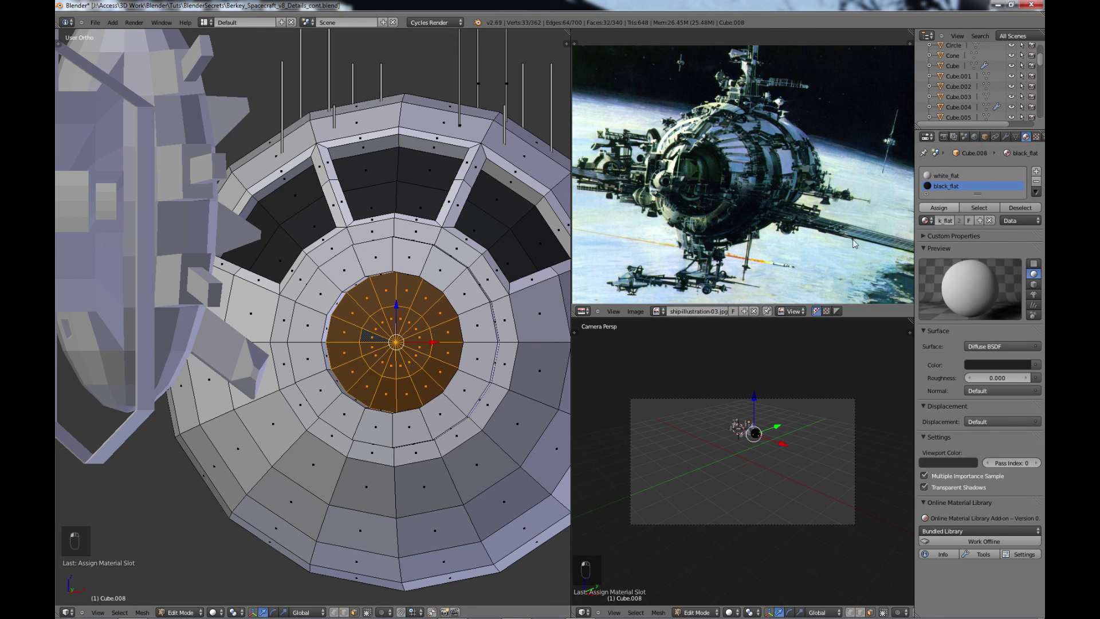
# Step: Clear the sphere's face selection and return to Object Mode
pyautogui.press('a')
pyautogui.scroll(-2, 395, 342)
pyautogui.press('Tab')
# Step: Examine the whole collection of detail parts from several angles with nothing selected
pyautogui.scroll(-3, 397, 342)
pyautogui.moveTo(396, 341); pyautogui.dragTo(501, 319, button='middle')
pyautogui.scroll(-2, 343, 381)
pyautogui.scroll(-2, 355, 339)
pyautogui.keyDown('shift'); pyautogui.moveTo(263, 311); pyautogui.dragTo(436, 286, button='middle'); pyautogui.keyUp('shift')
pyautogui.scroll(2, 335, 337)
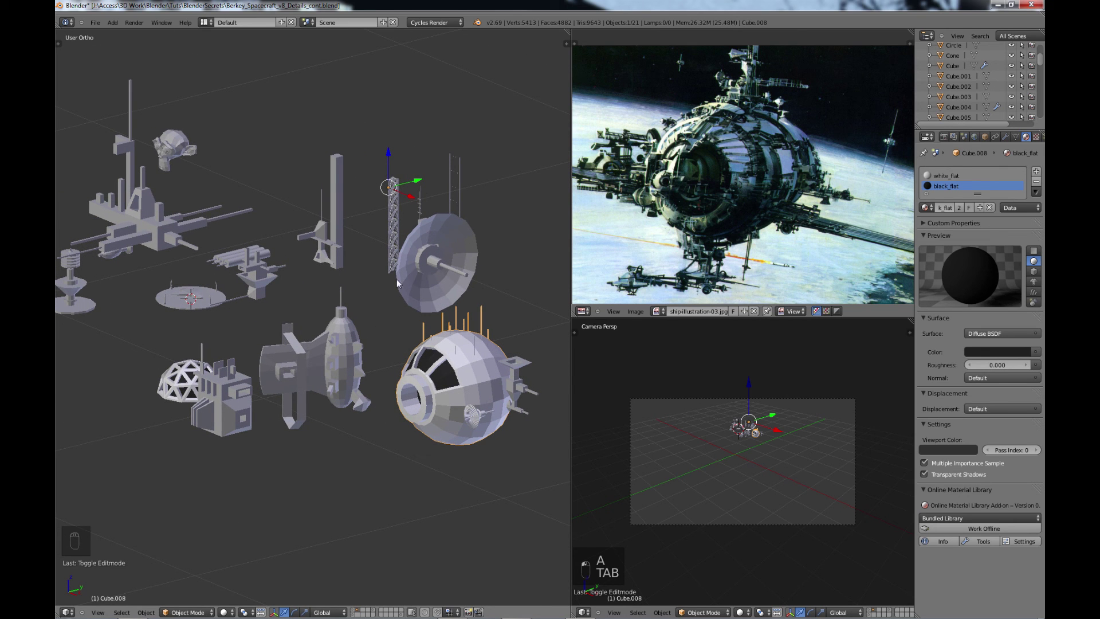
pyautogui.scroll(-2, 400, 269)
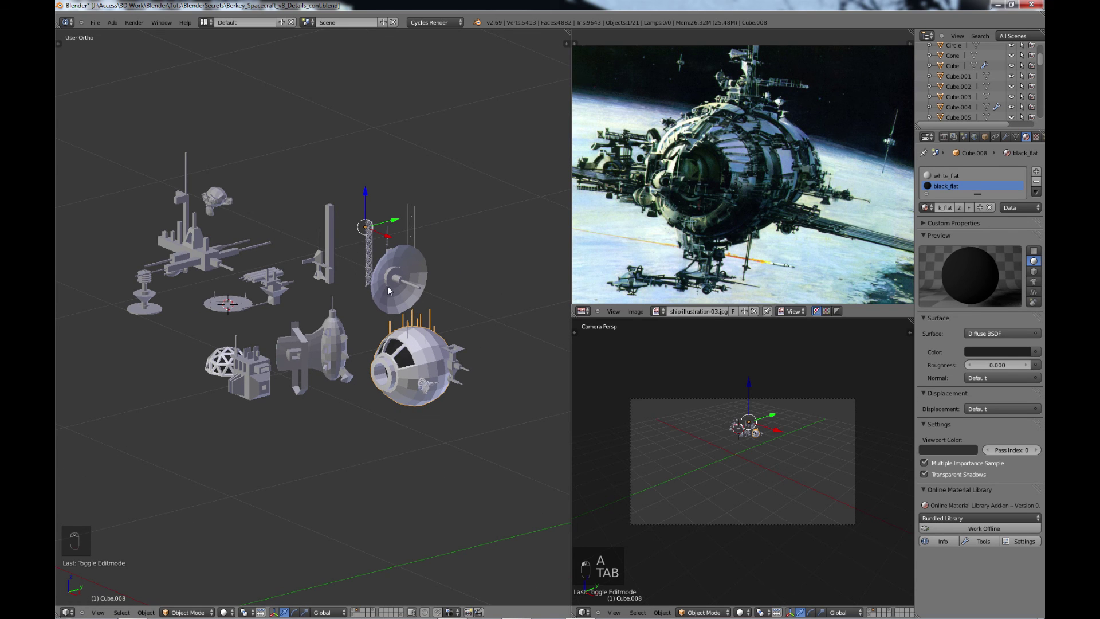
pyautogui.moveTo(388, 286); pyautogui.dragTo(382, 289, button='middle')
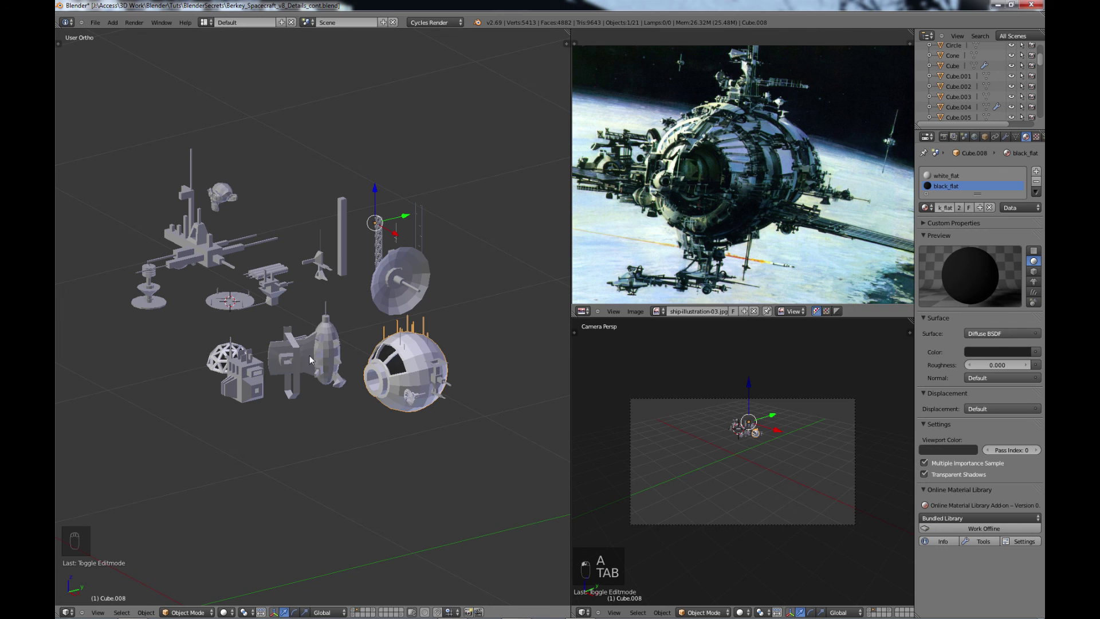
pyautogui.moveTo(331, 365); pyautogui.dragTo(342, 366, button='middle')
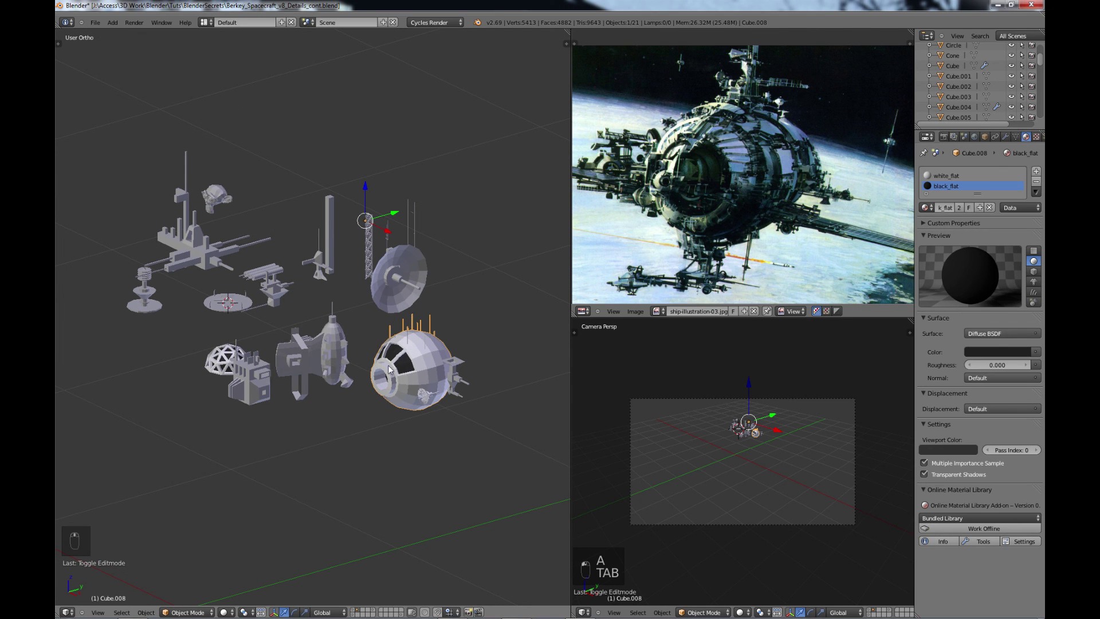
pyautogui.scroll(2, 390, 370)
pyautogui.scroll(-2, 382, 344)
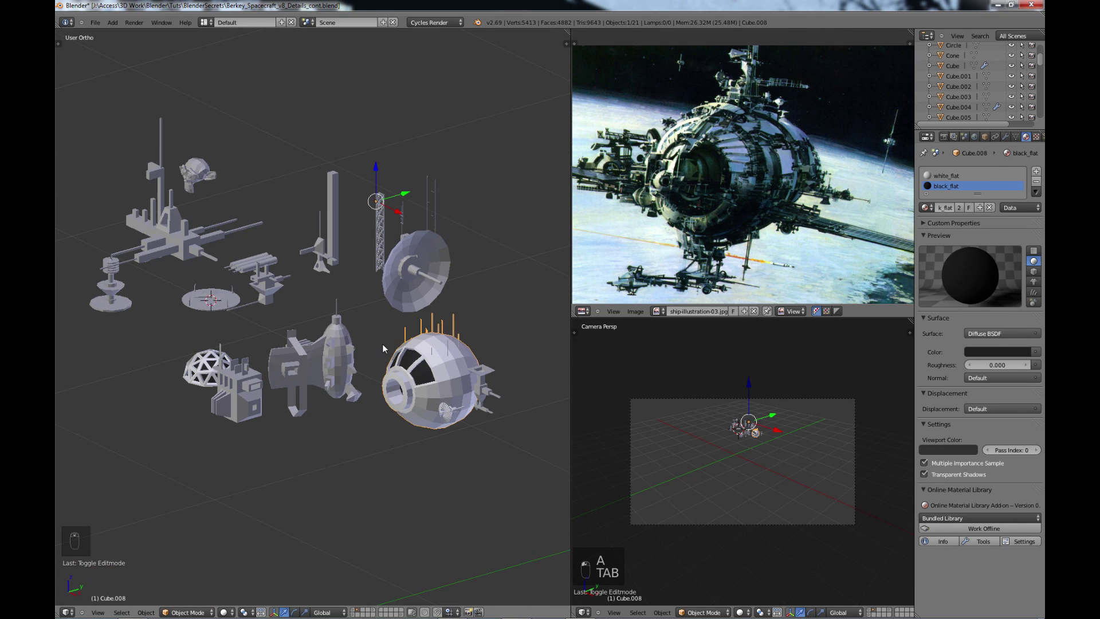
pyautogui.press('a')
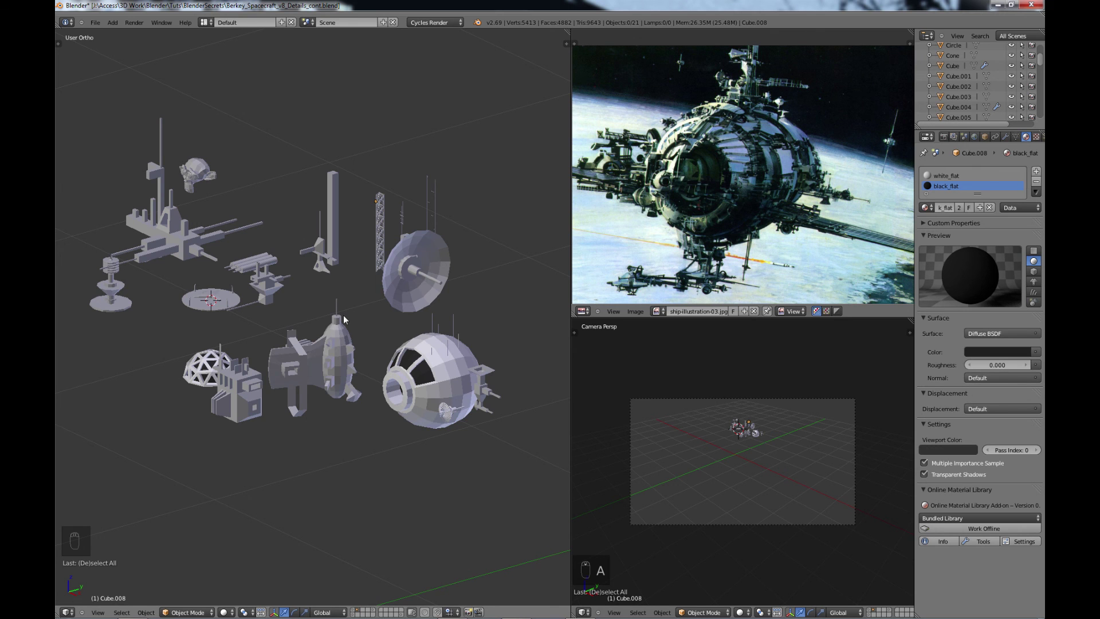
pyautogui.moveTo(342, 315); pyautogui.dragTo(360, 344, button='middle')
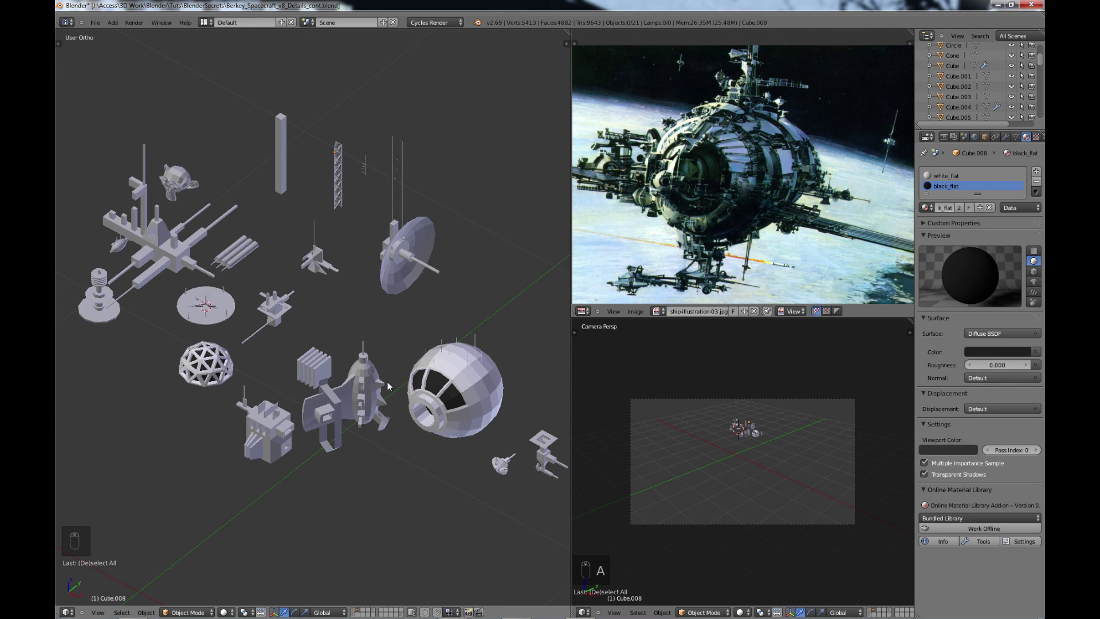
pyautogui.keyDown('shift'); pyautogui.moveTo(379, 406); pyautogui.dragTo(401, 346, button='middle'); pyautogui.keyUp('shift')
pyautogui.moveTo(467, 351); pyautogui.dragTo(424, 361, button='middle')
pyautogui.scroll(2, 417, 366)
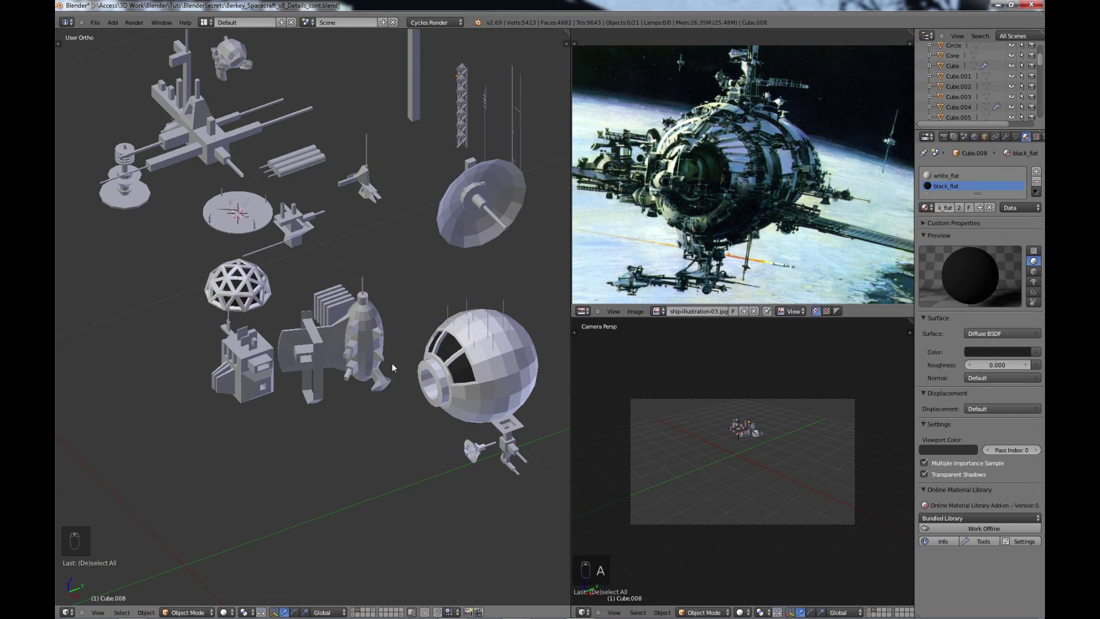
pyautogui.moveTo(338, 341); pyautogui.dragTo(387, 351, button='middle')
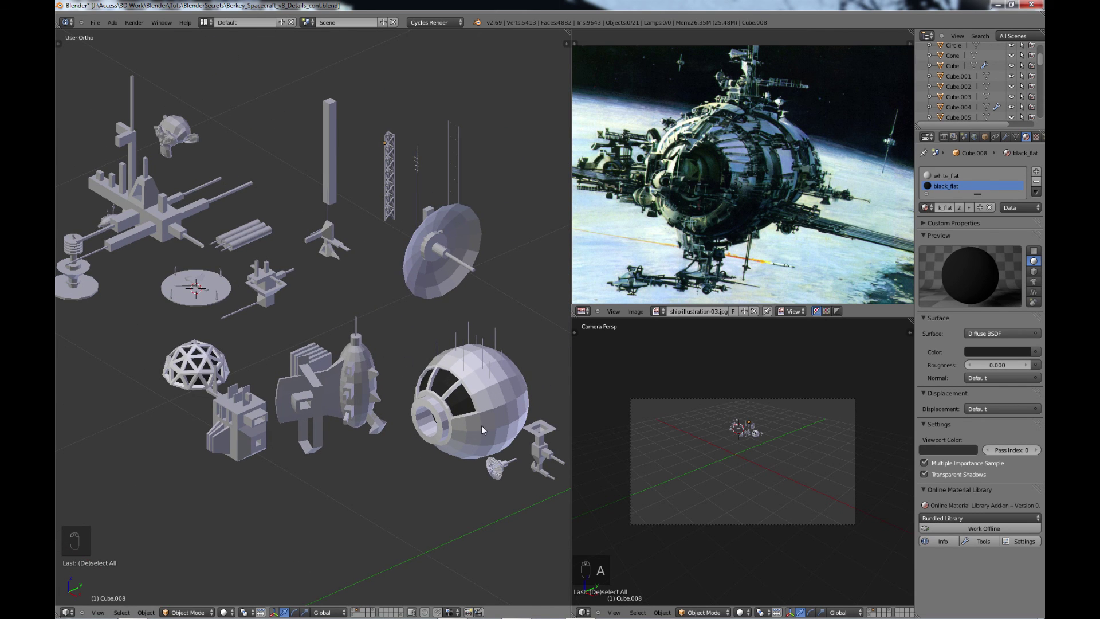
pyautogui.scroll(-1, 358, 339)
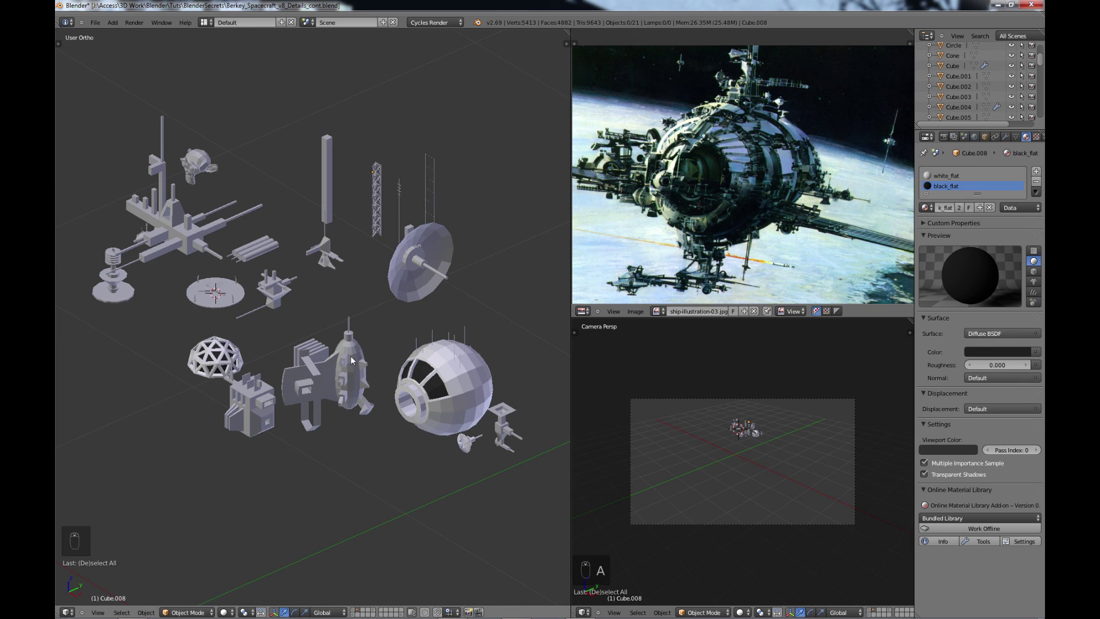
pyautogui.moveTo(352, 360); pyautogui.dragTo(378, 358, button='middle')
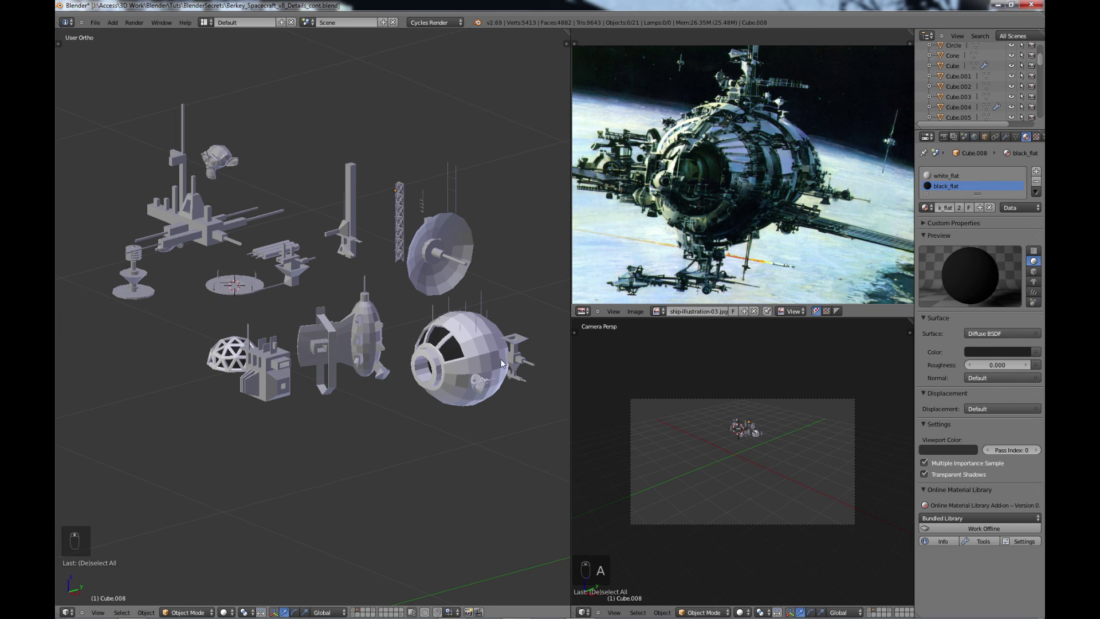
pyautogui.moveTo(503, 348); pyautogui.dragTo(465, 375, button='middle')
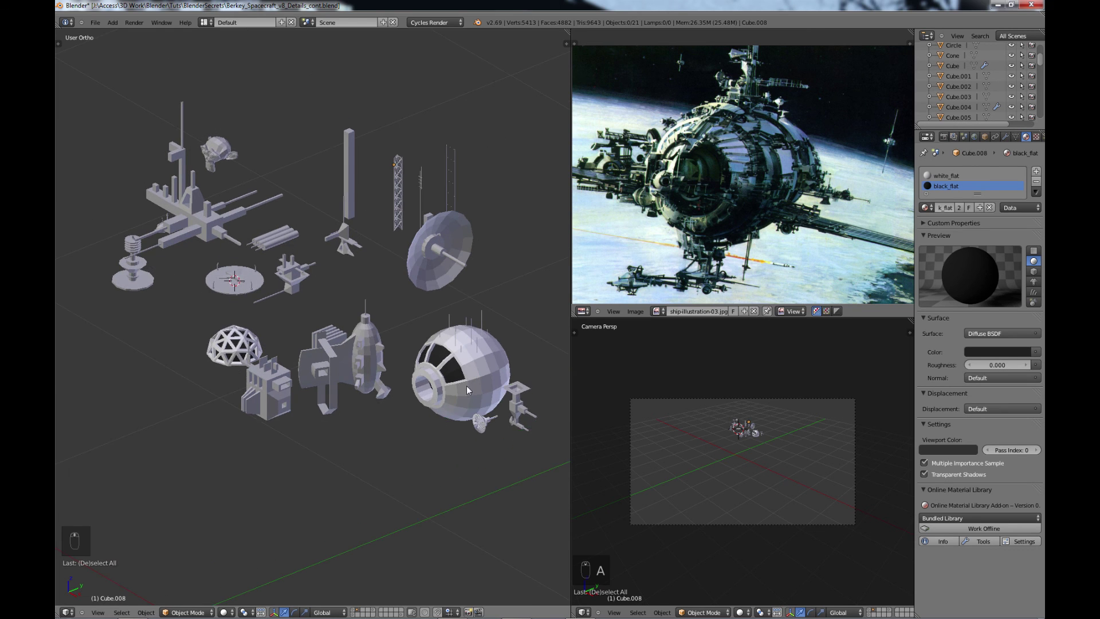
pyautogui.scroll(1, 467, 390)
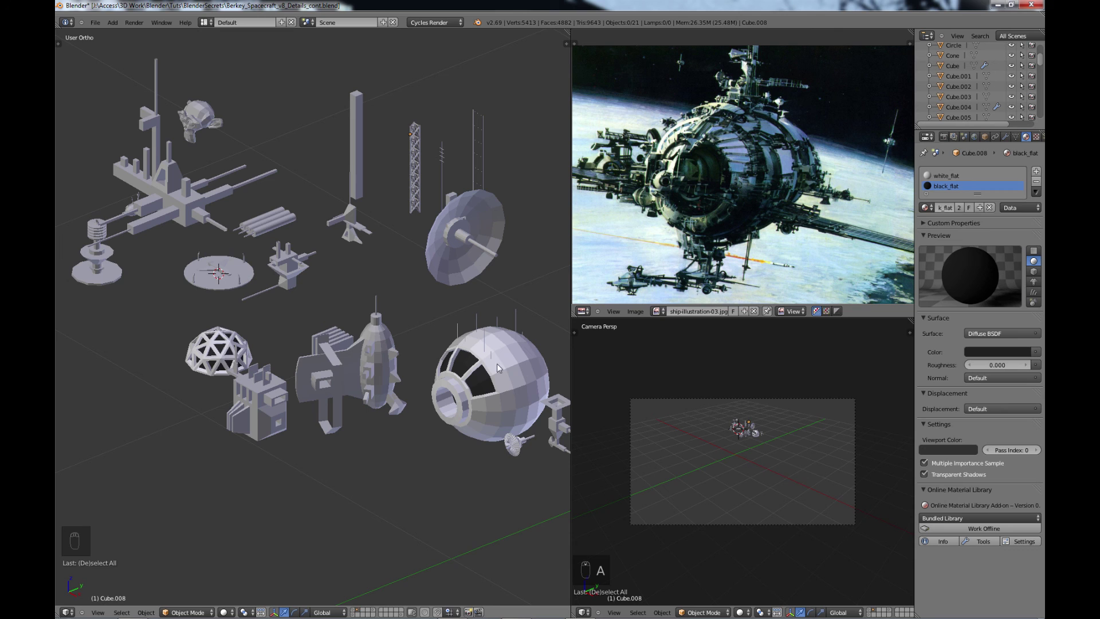
# Step: Apply smooth shading to the large panelled sphere and to the finned pod part beside it
pyautogui.press('t')
pyautogui.rightClick(549, 375)
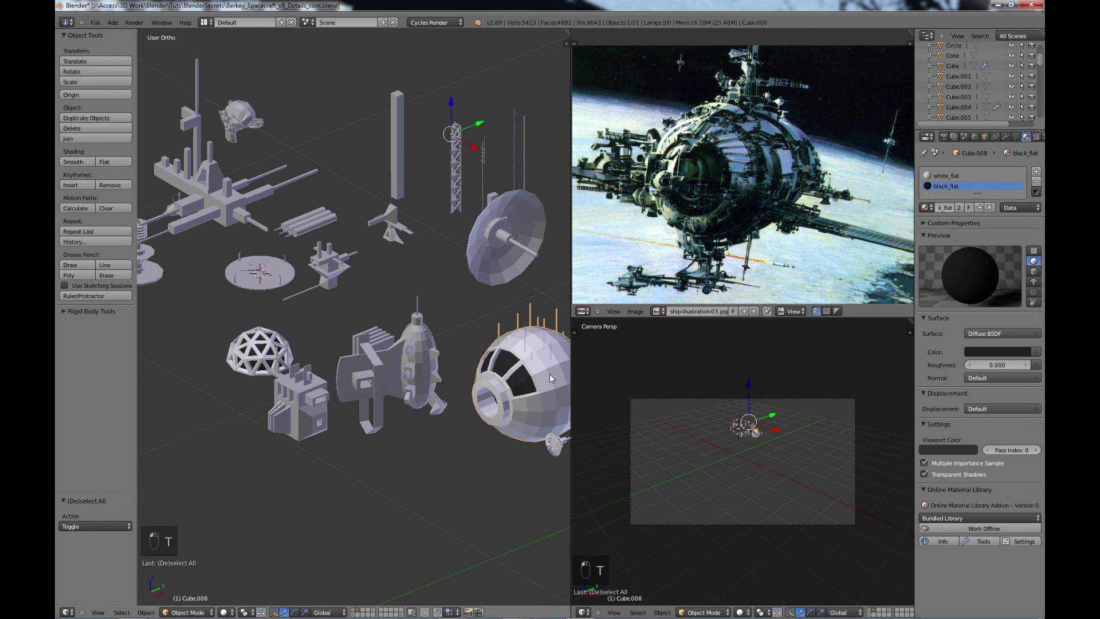
pyautogui.click(73, 161)
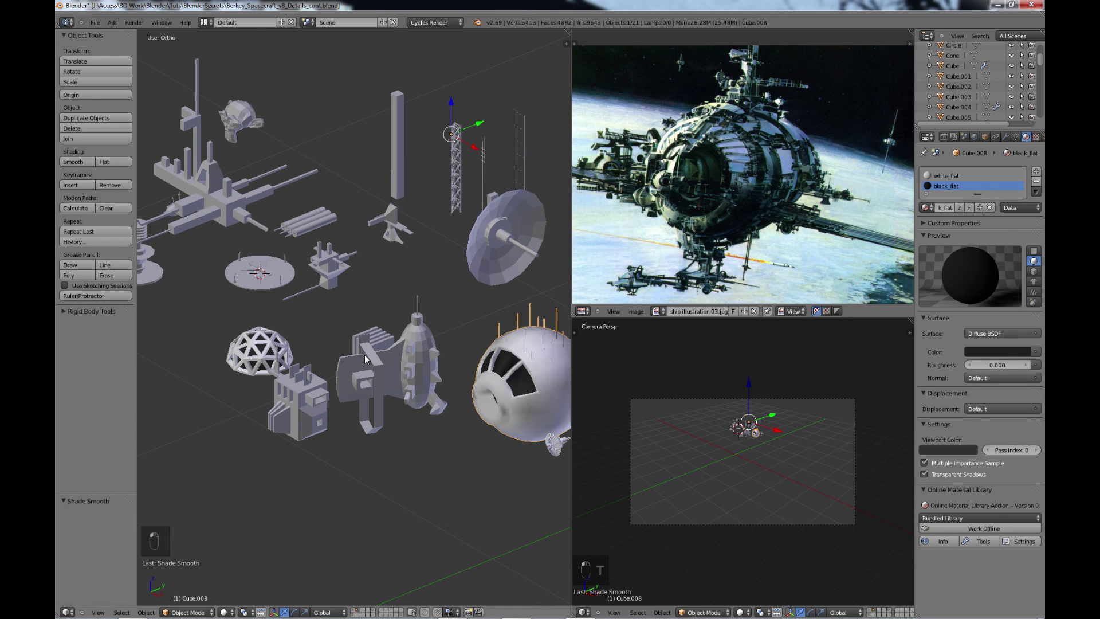
pyautogui.rightClick(391, 372)
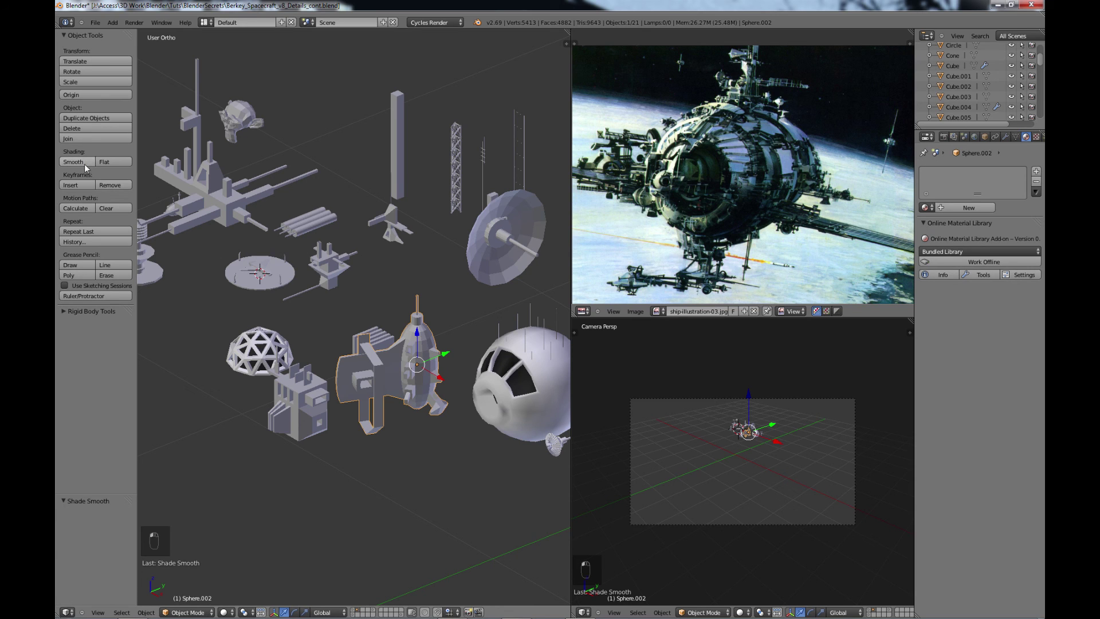
pyautogui.click(74, 161)
# Step: Apply smooth shading to the large dish and the monkey-head part, and clear the selection
pyautogui.rightClick(265, 358)
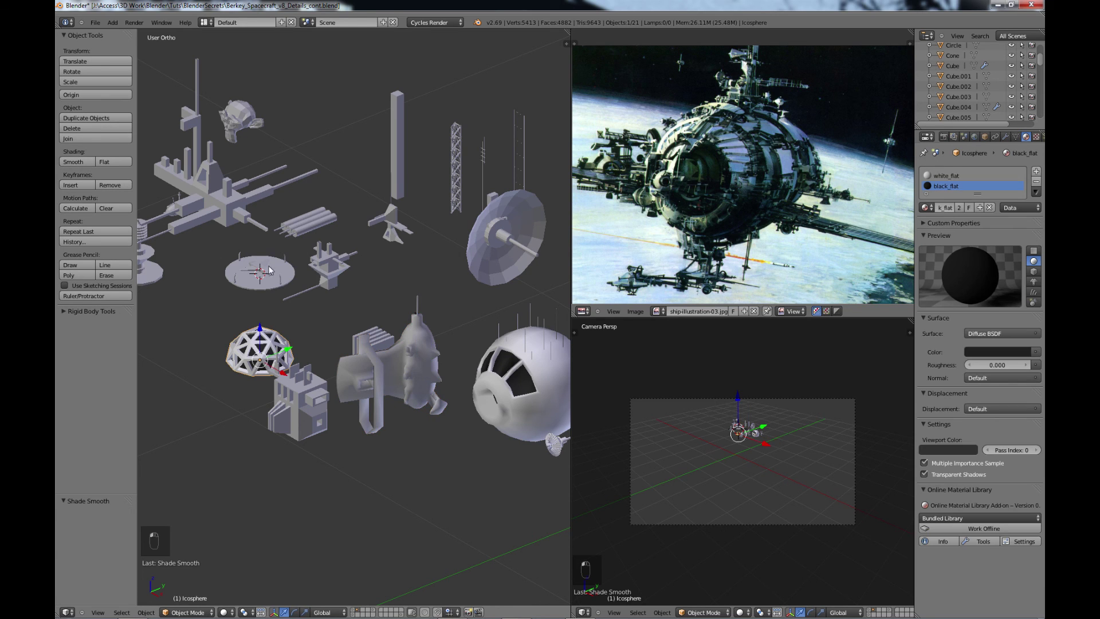
pyautogui.rightClick(533, 220)
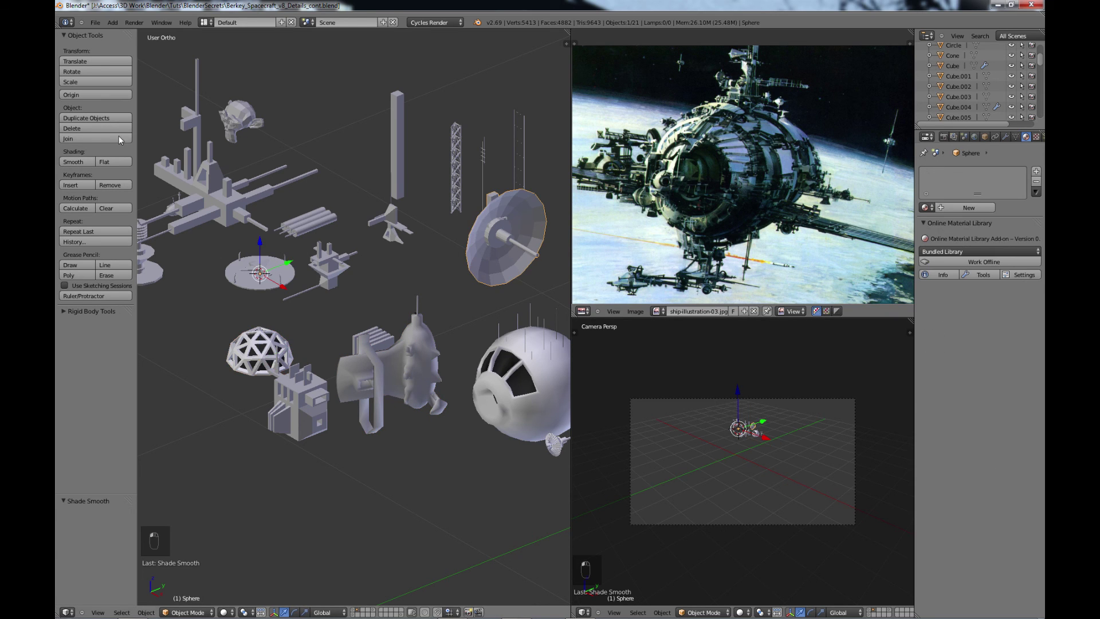
pyautogui.click(77, 162)
pyautogui.rightClick(239, 119)
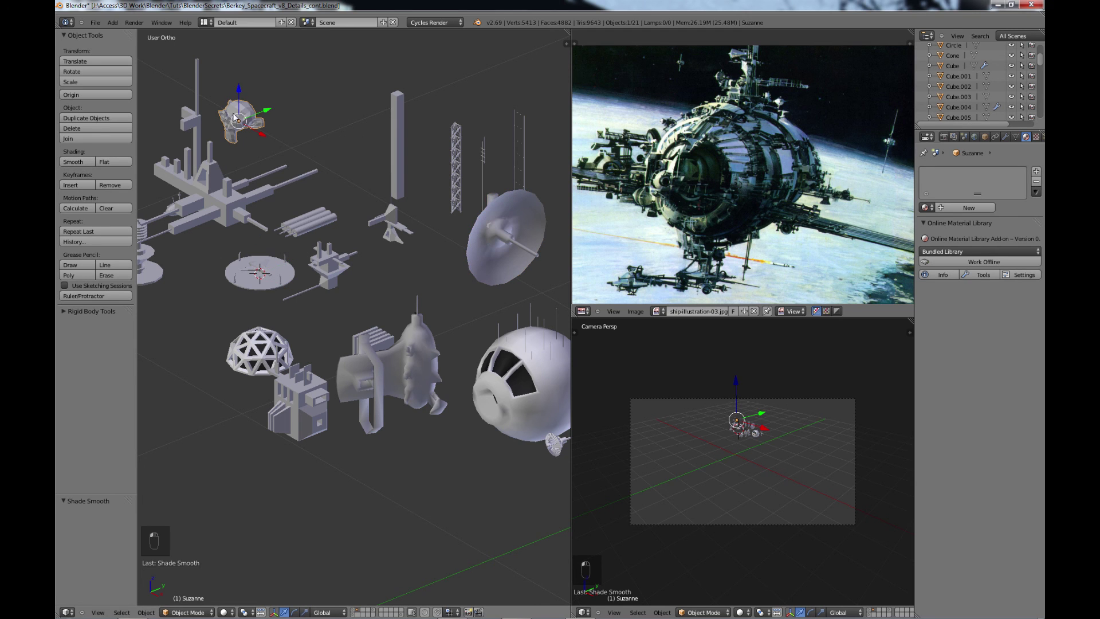
pyautogui.click(77, 162)
pyautogui.moveTo(283, 344)
pyautogui.keyDown('shift'); pyautogui.mouseDown(button='middle')
pyautogui.moveTo(328, 330)
pyautogui.moveTo(290, 330)
pyautogui.mouseUp(button='middle'); pyautogui.keyUp('shift')
pyautogui.press('a')
pyautogui.scroll(2, 394, 400)
pyautogui.scroll(-2, 397, 397)
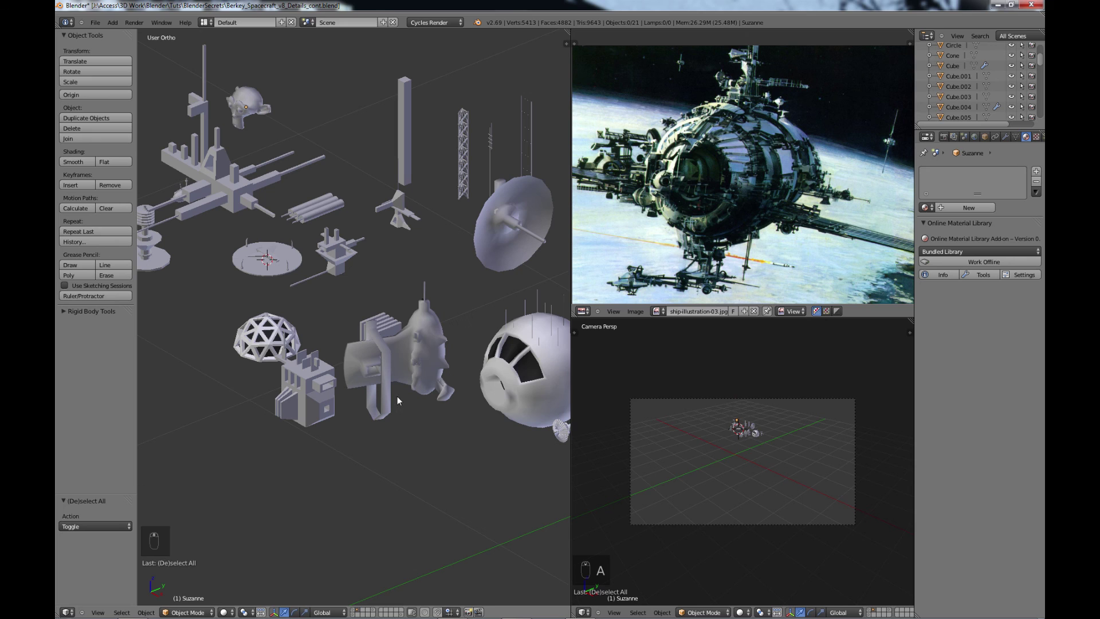
# Step: Set the finned pod part back to flat shading and deselect everything
pyautogui.rightClick(423, 360)
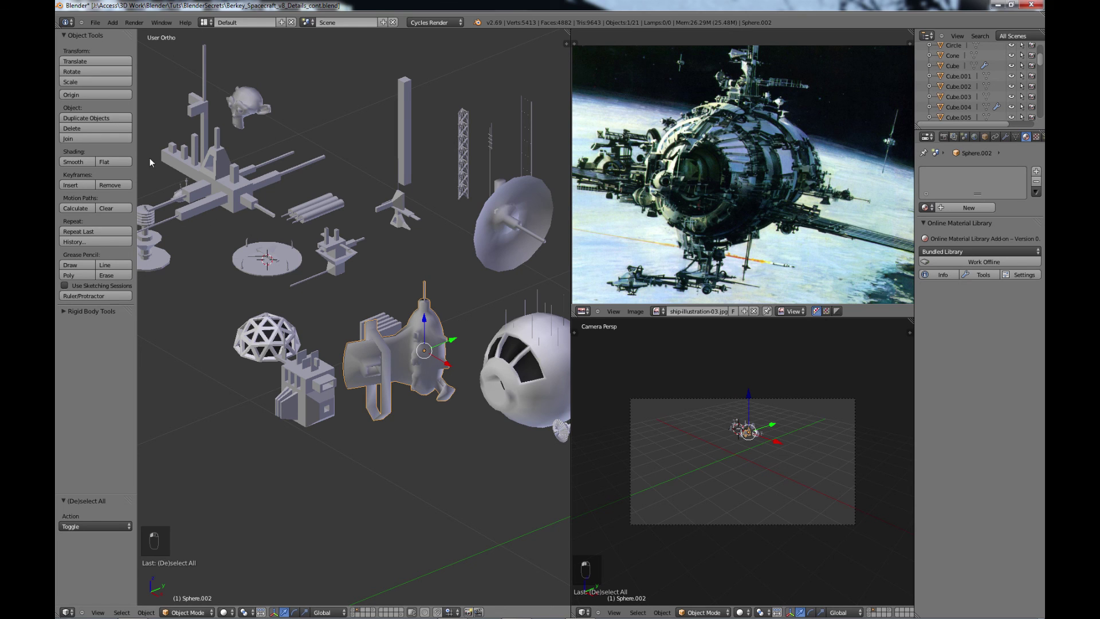
pyautogui.click(118, 161)
pyautogui.scroll(-1, 439, 363)
pyautogui.press('a')
pyautogui.scroll(-1, 440, 360)
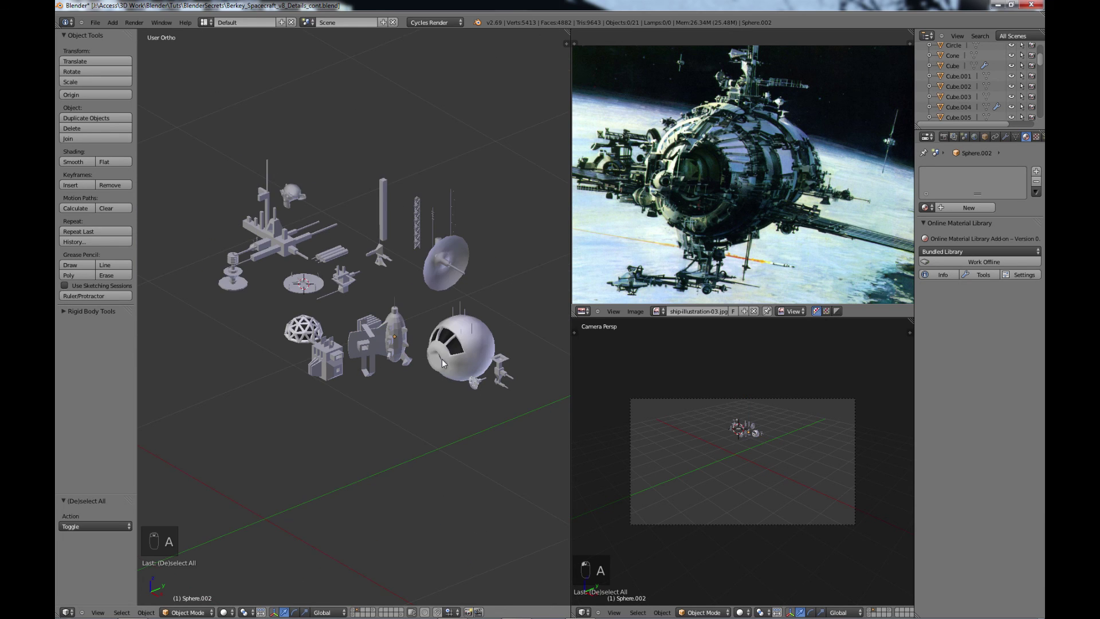
# Step: Hide the object tools and maximize the 3D view of the detail parts
pyautogui.press('t')
pyautogui.hotkey('ctrl', 'Up')
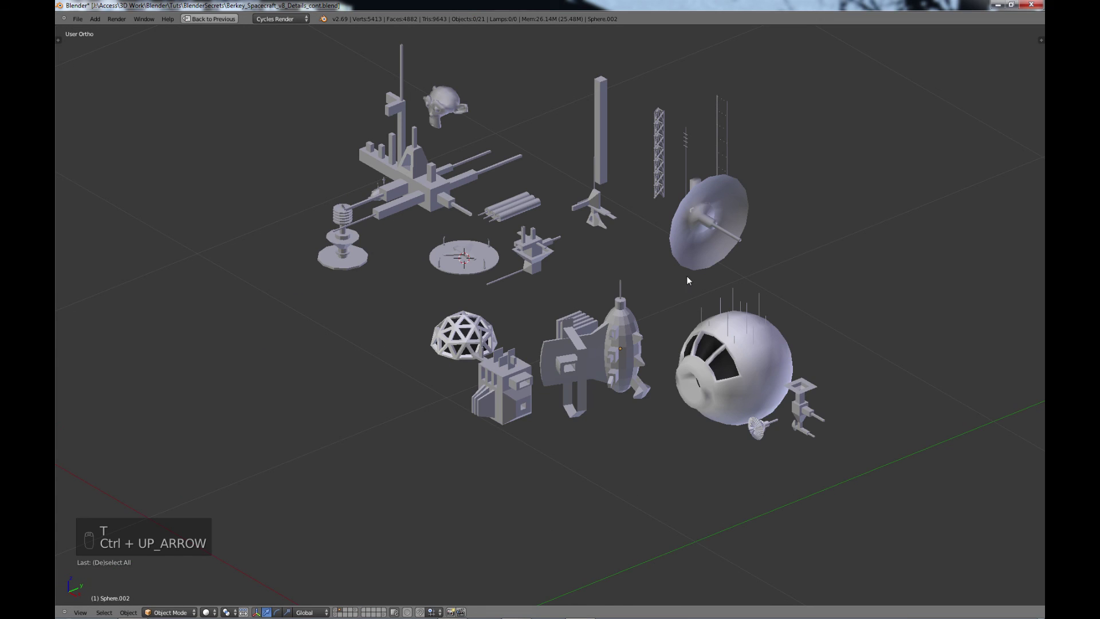
pyautogui.keyDown('shift'); pyautogui.moveTo(672, 288); pyautogui.dragTo(552, 383, button='middle'); pyautogui.keyUp('shift')
pyautogui.scroll(-2, 610, 376)
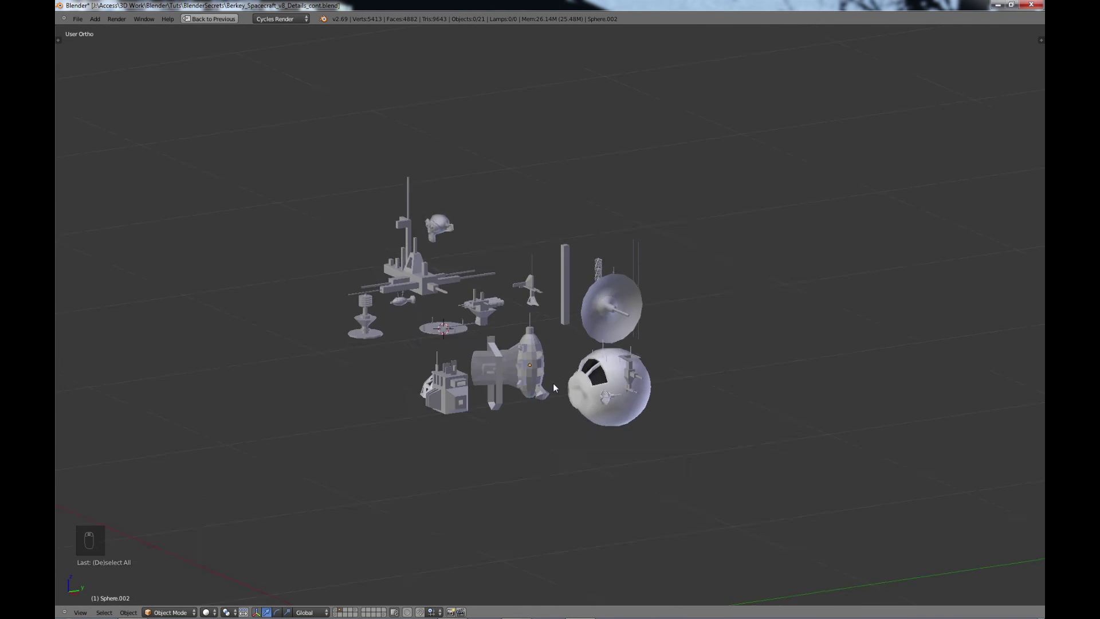